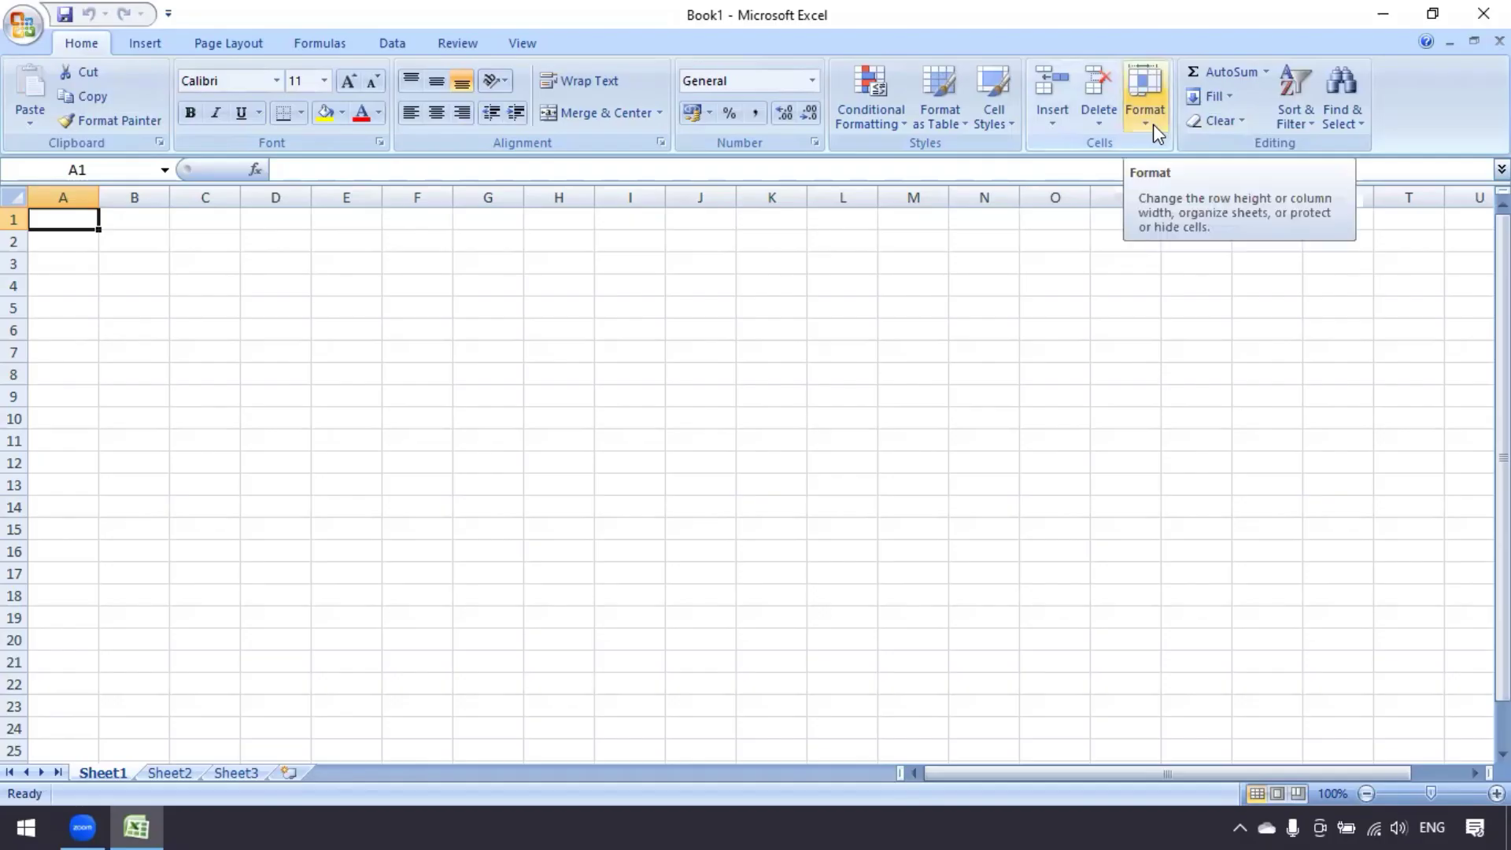
Review the Insert, Delete and Format dropdowns in the Cells group without changing anything
{"action": "left_click", "coordinate": [1049, 122]}
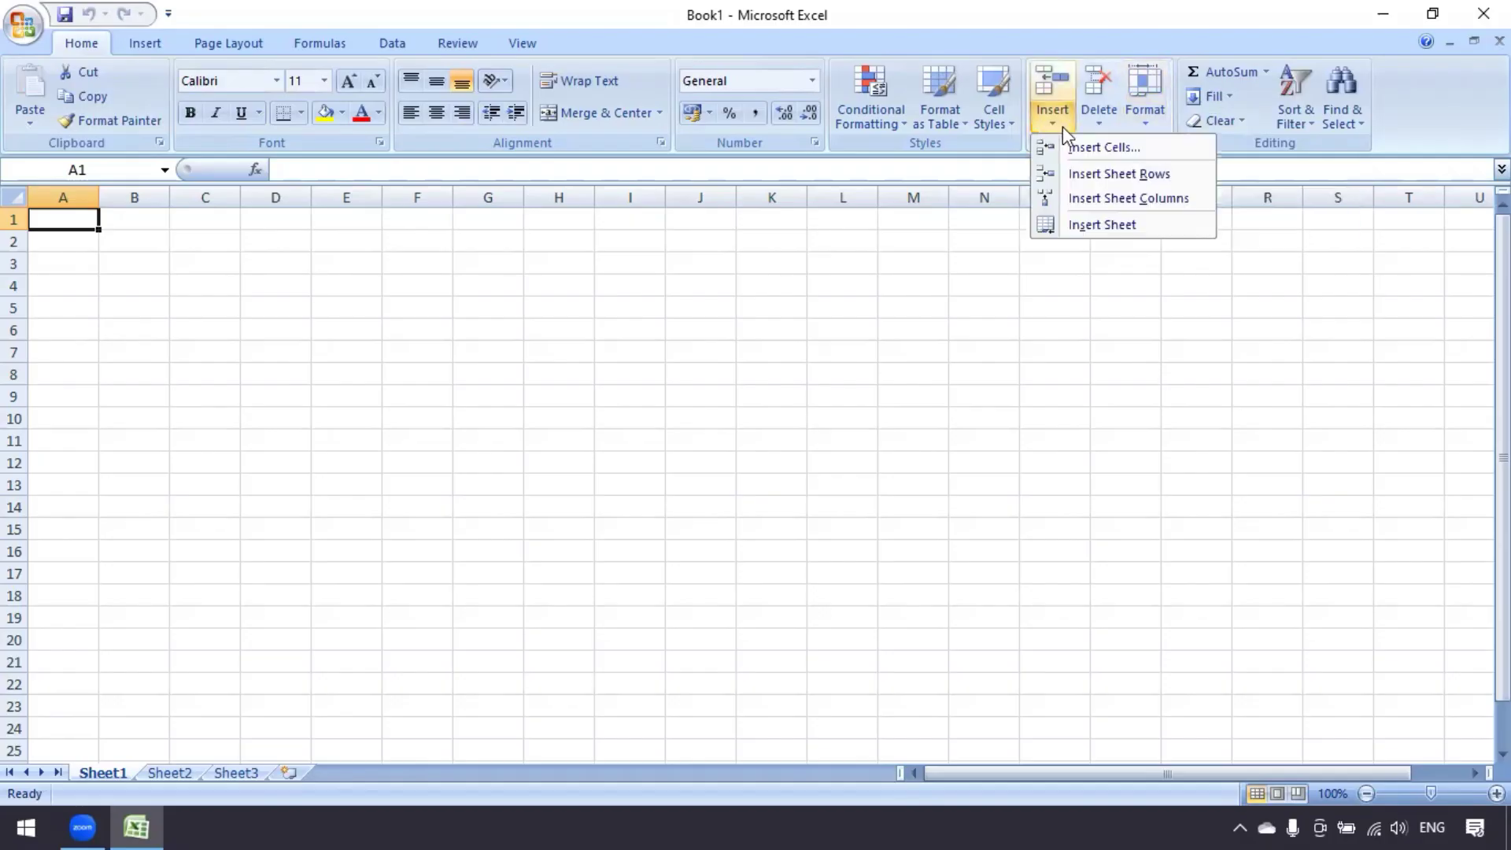
{"action": "left_click", "coordinate": [1094, 126]}
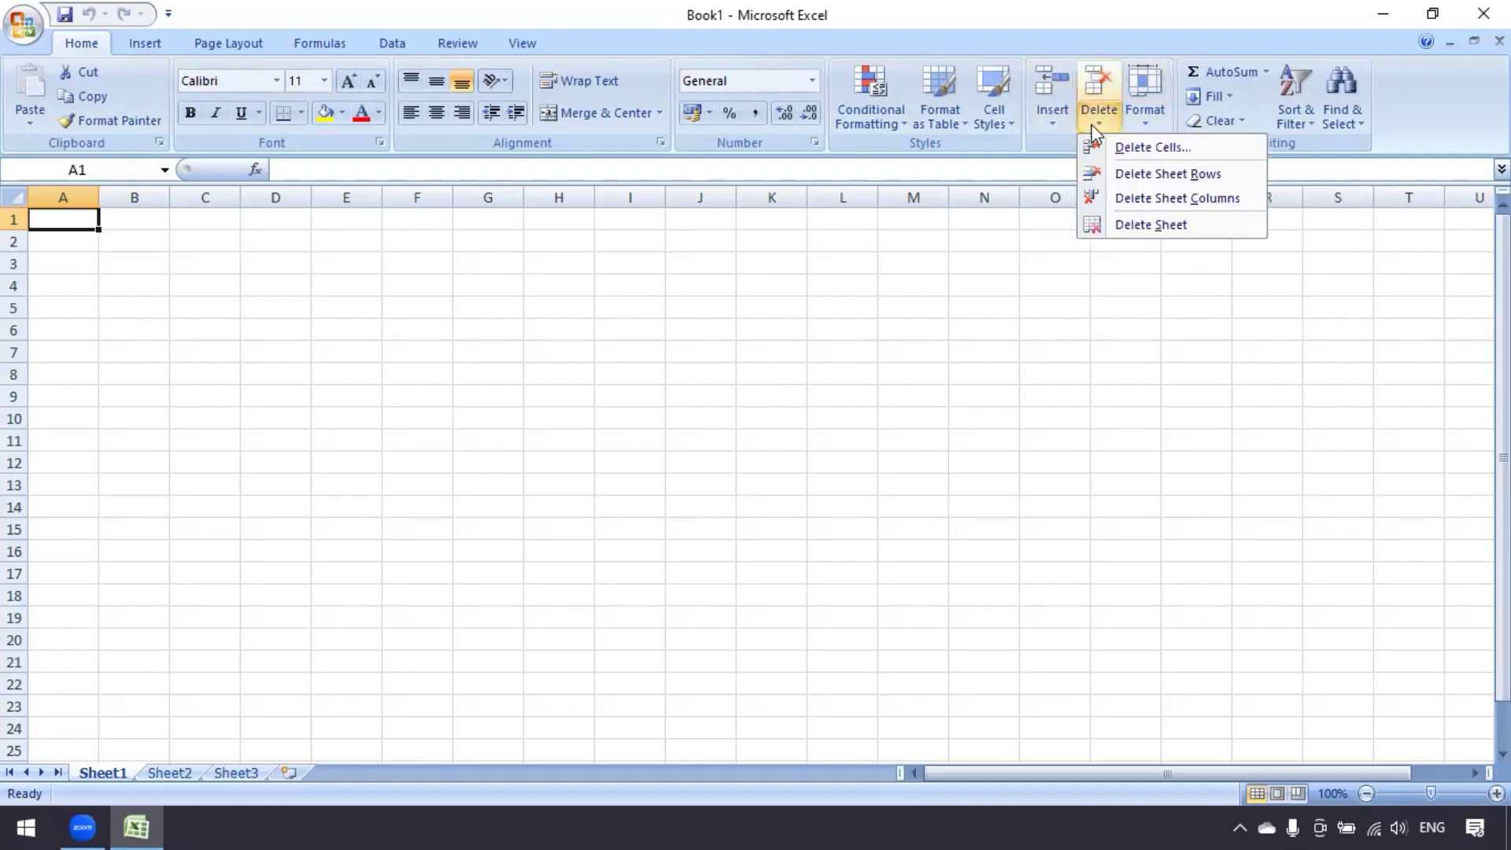
{"action": "left_click", "coordinate": [845, 310]}
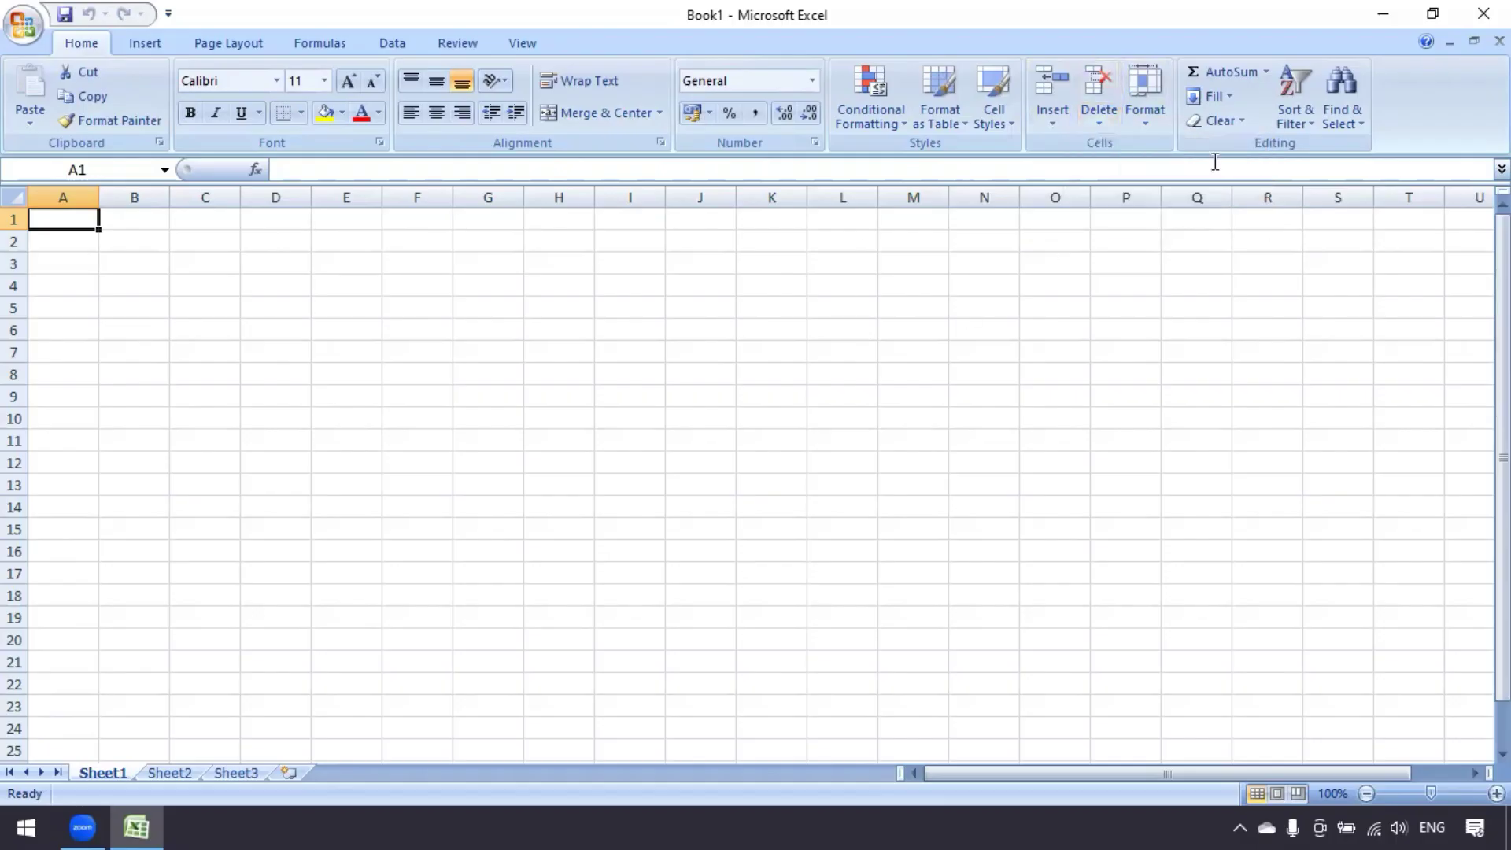
{"action": "left_click", "coordinate": [1148, 130]}
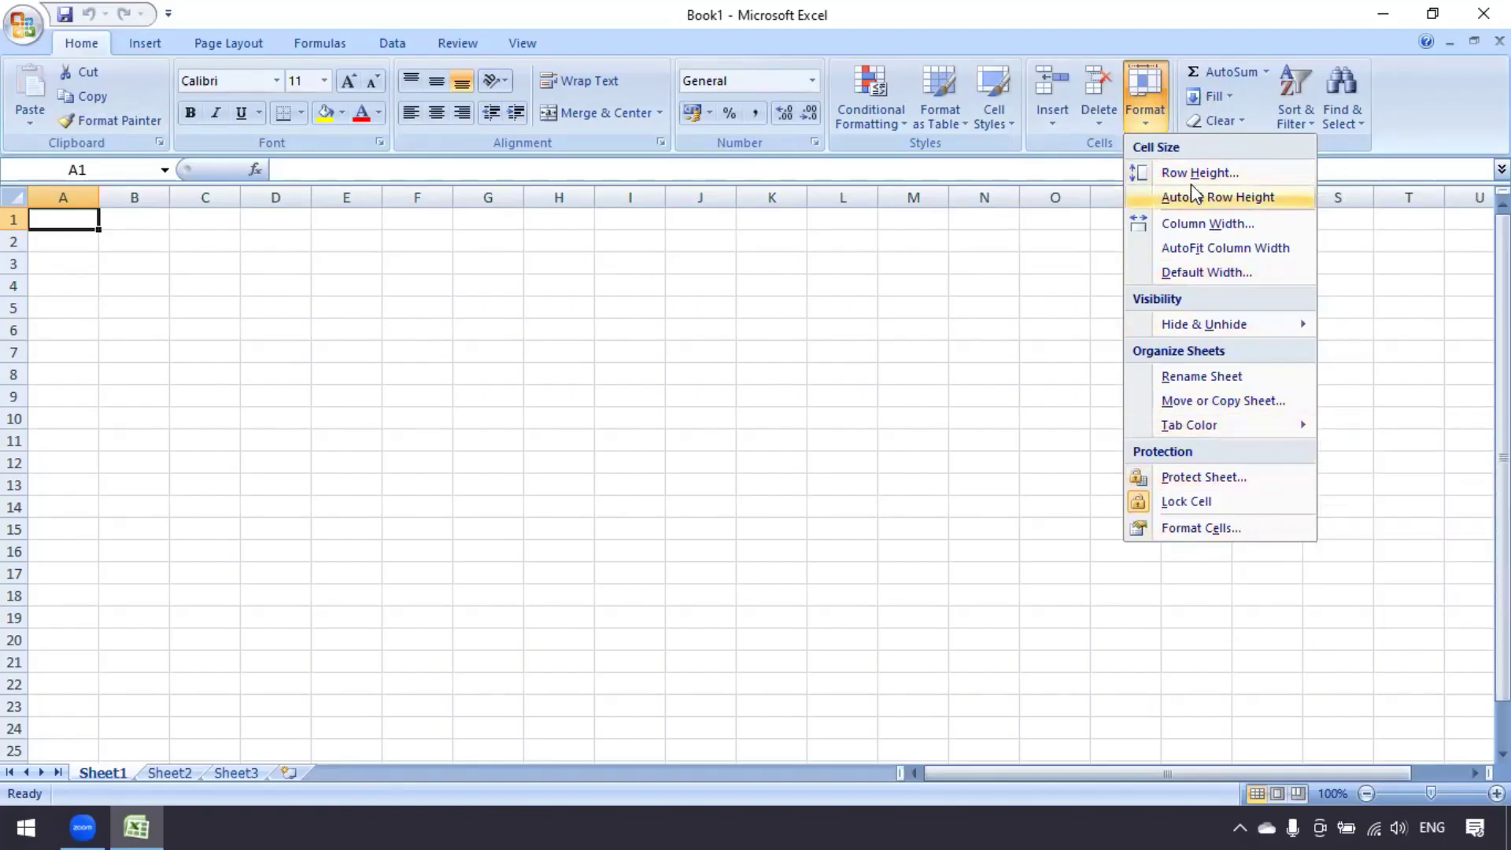
{"action": "left_click", "coordinate": [887, 394]}
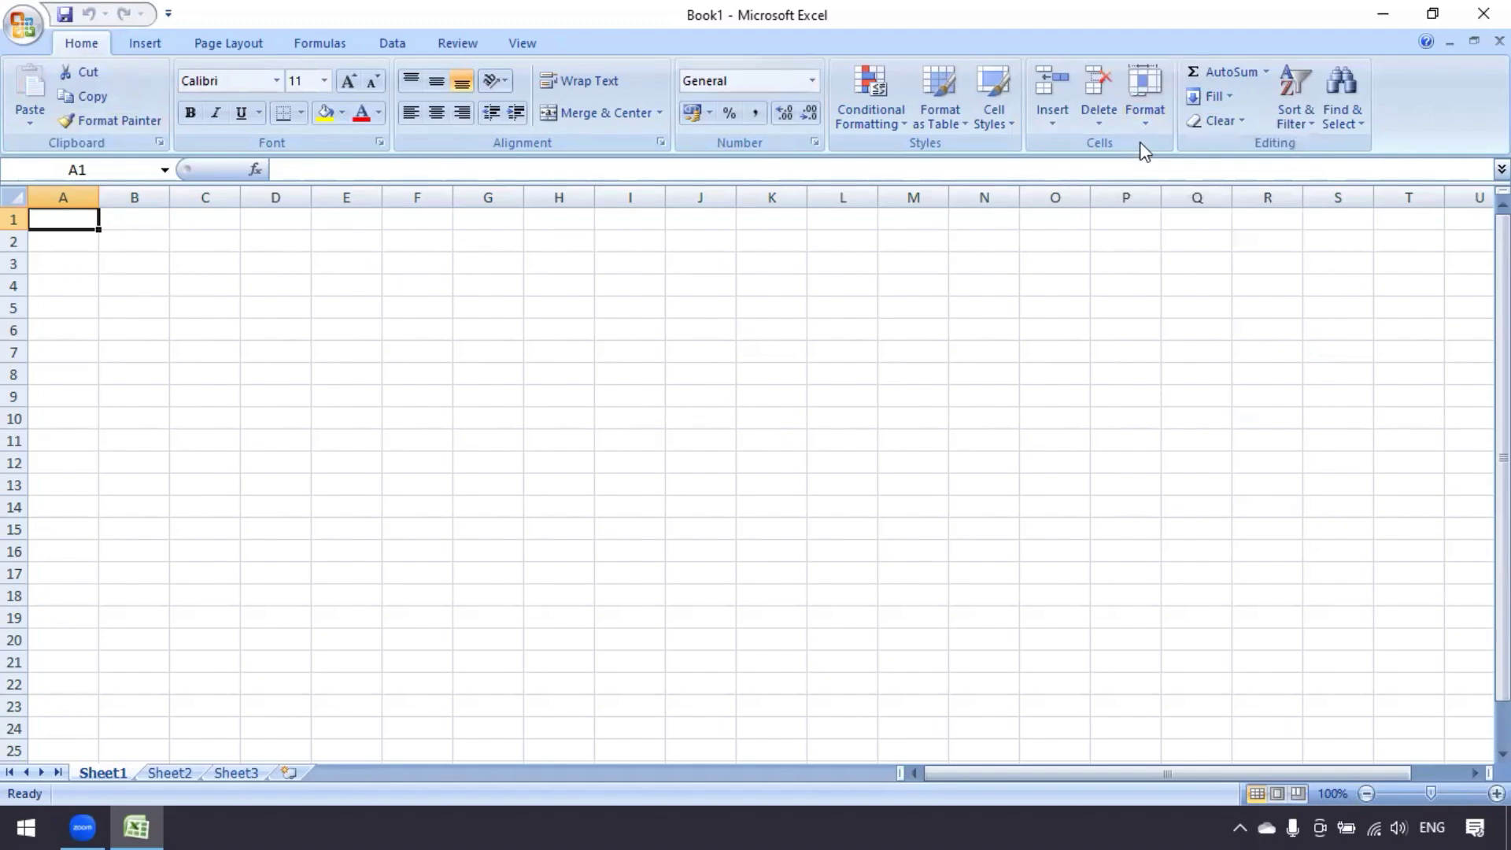
Preview the Tab Color choices, then show the Office menu's recent workbooks list
{"action": "left_click", "coordinate": [1145, 106]}
{"action": "mouse_move", "coordinate": [1204, 425]}
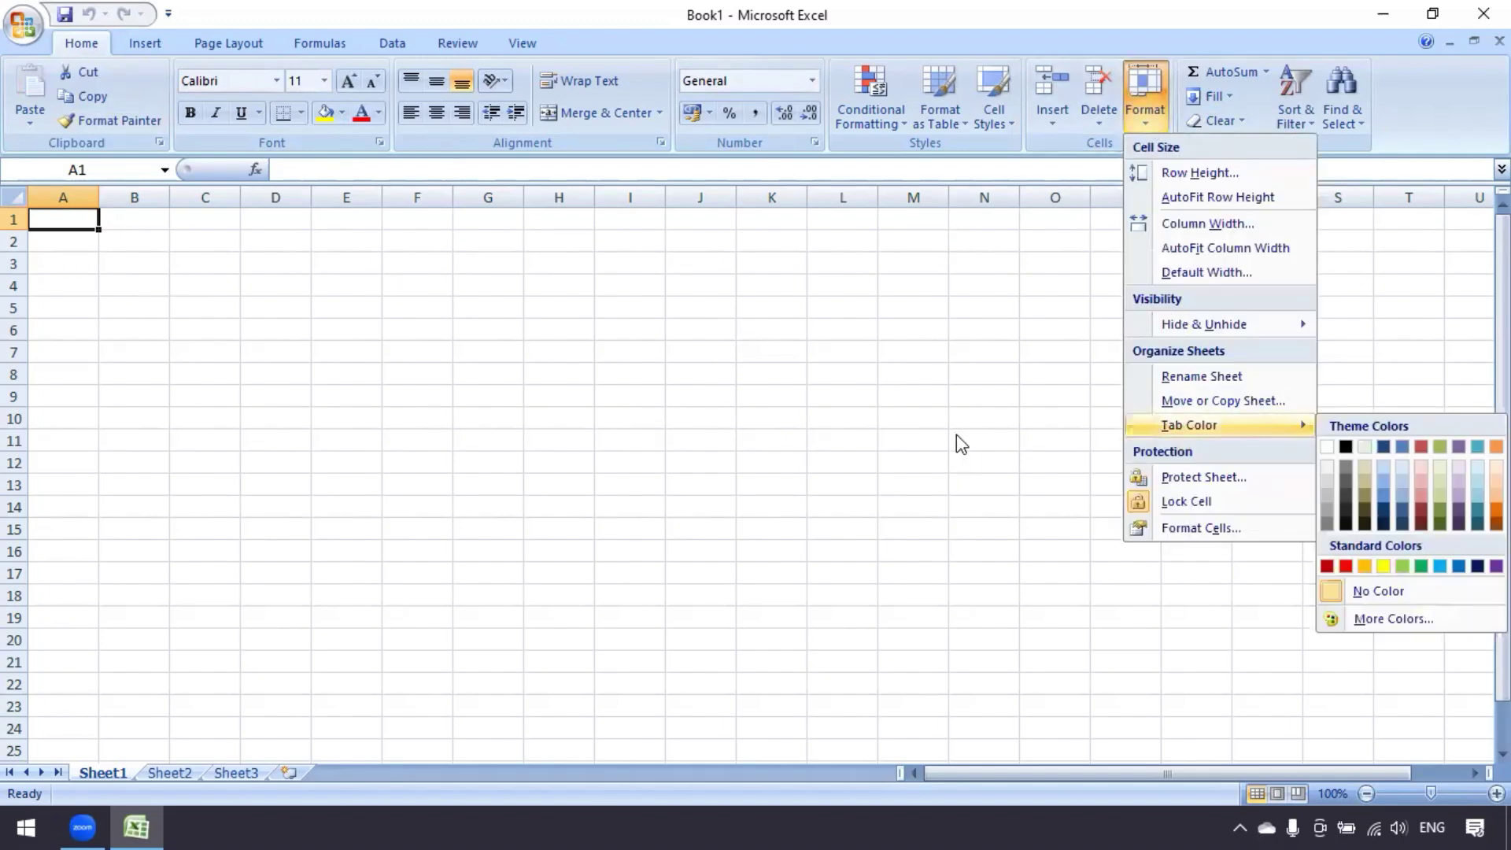
{"action": "left_click", "coordinate": [897, 427]}
{"action": "left_click", "coordinate": [23, 24]}
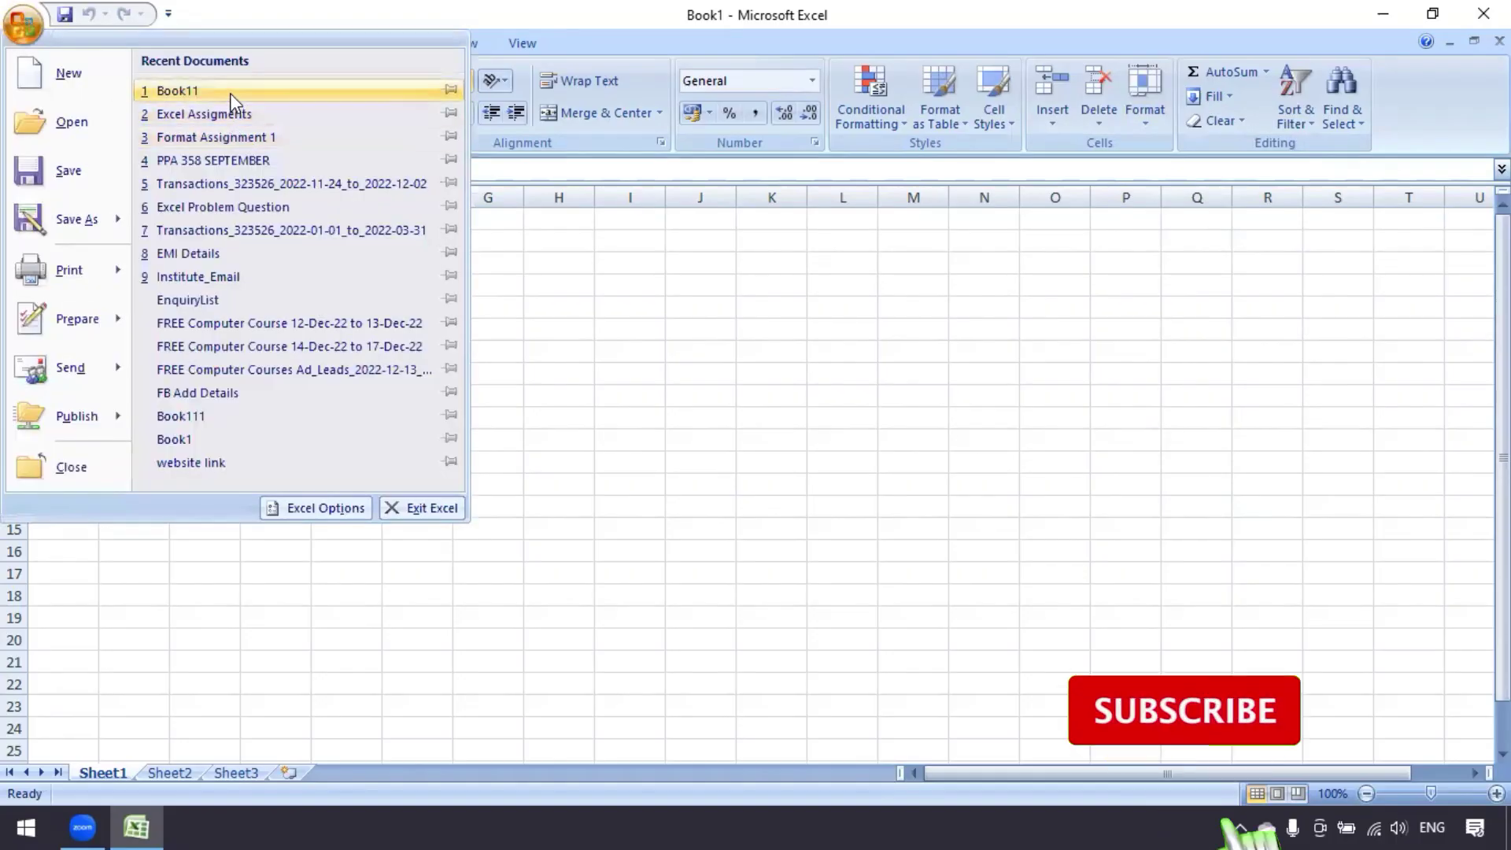
Open Book11 and browse Sheet2 through Sheet5, the student marks table
{"action": "left_click", "coordinate": [229, 92]}
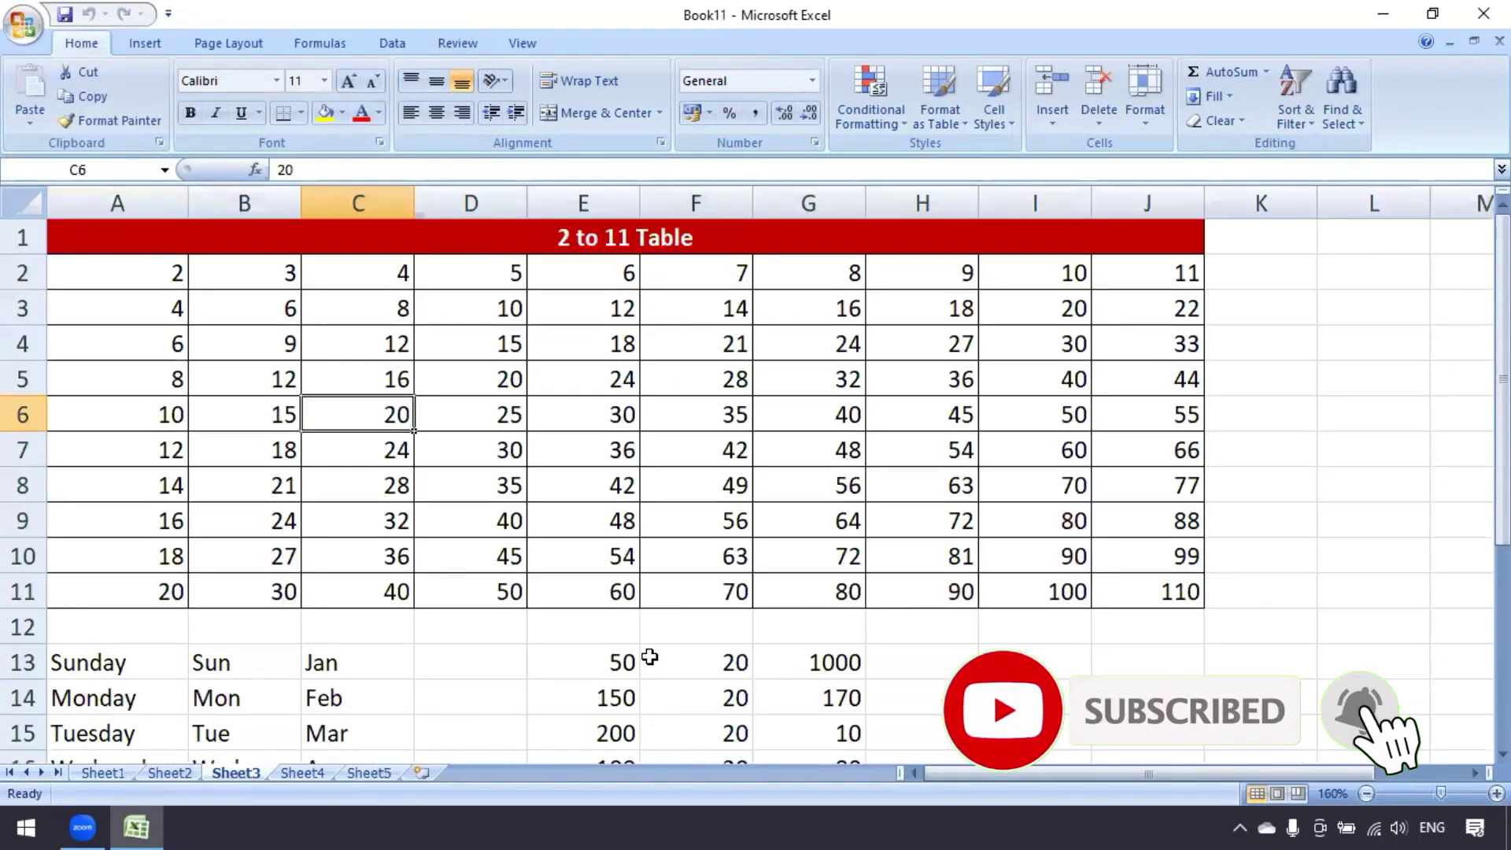
{"action": "left_click", "coordinate": [579, 377]}
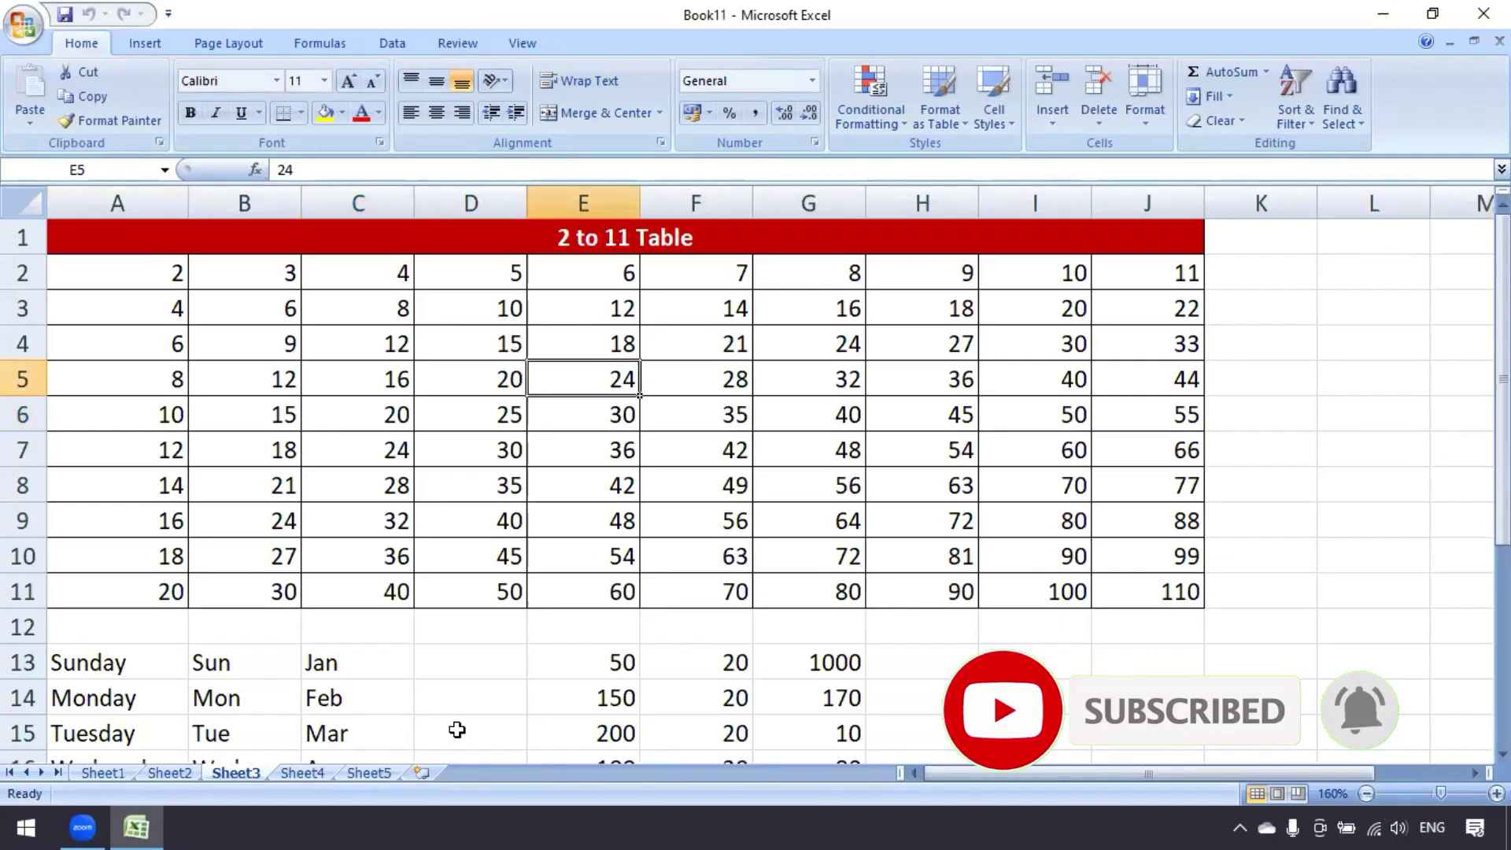
{"action": "left_click", "coordinate": [172, 773]}
{"action": "left_click", "coordinate": [230, 771]}
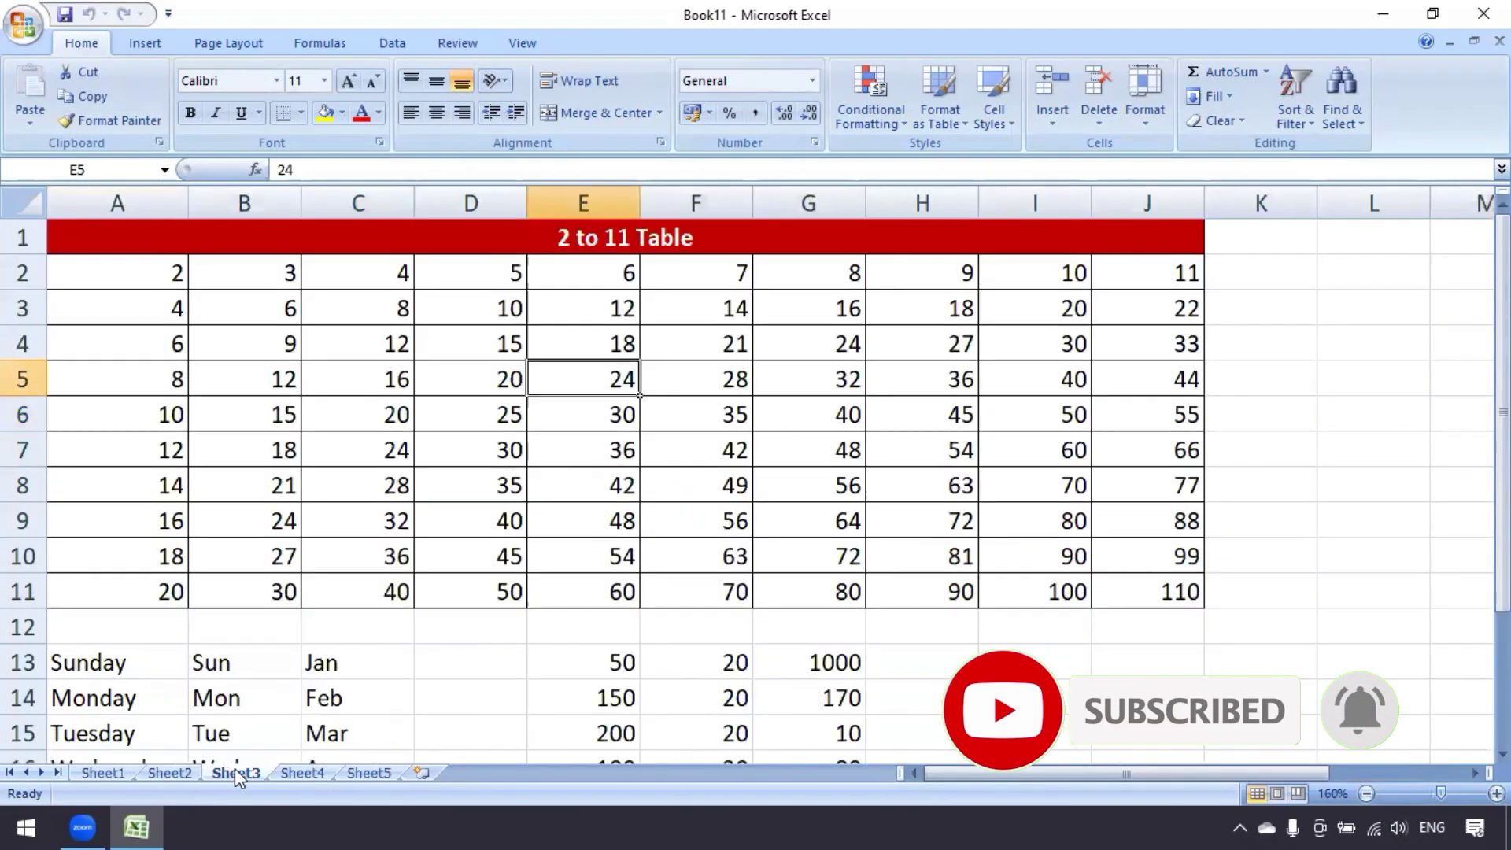
{"action": "left_click", "coordinate": [313, 771]}
{"action": "left_click", "coordinate": [386, 770]}
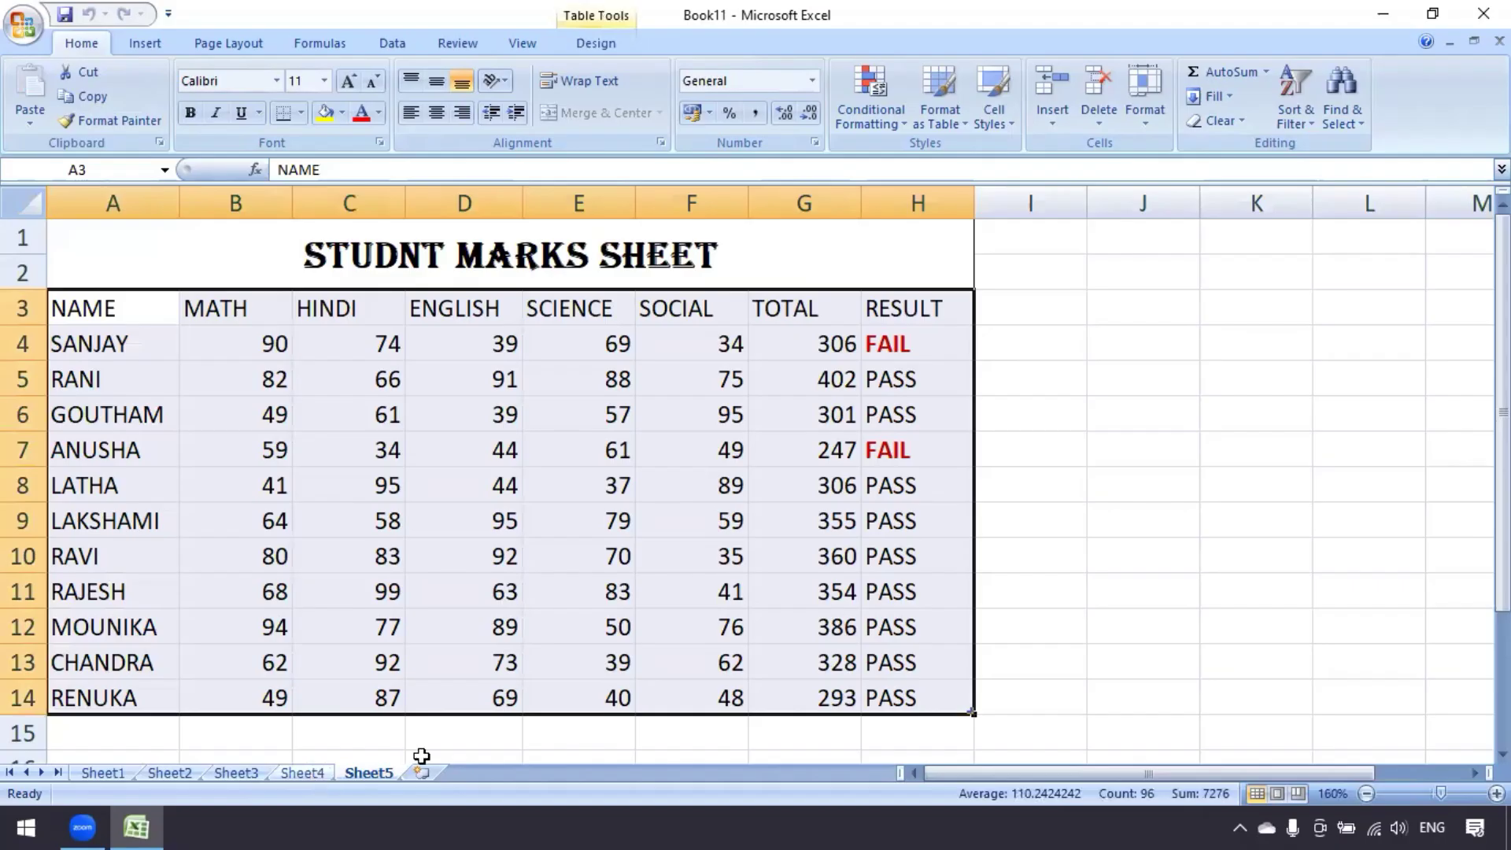
{"action": "left_click", "coordinate": [467, 462]}
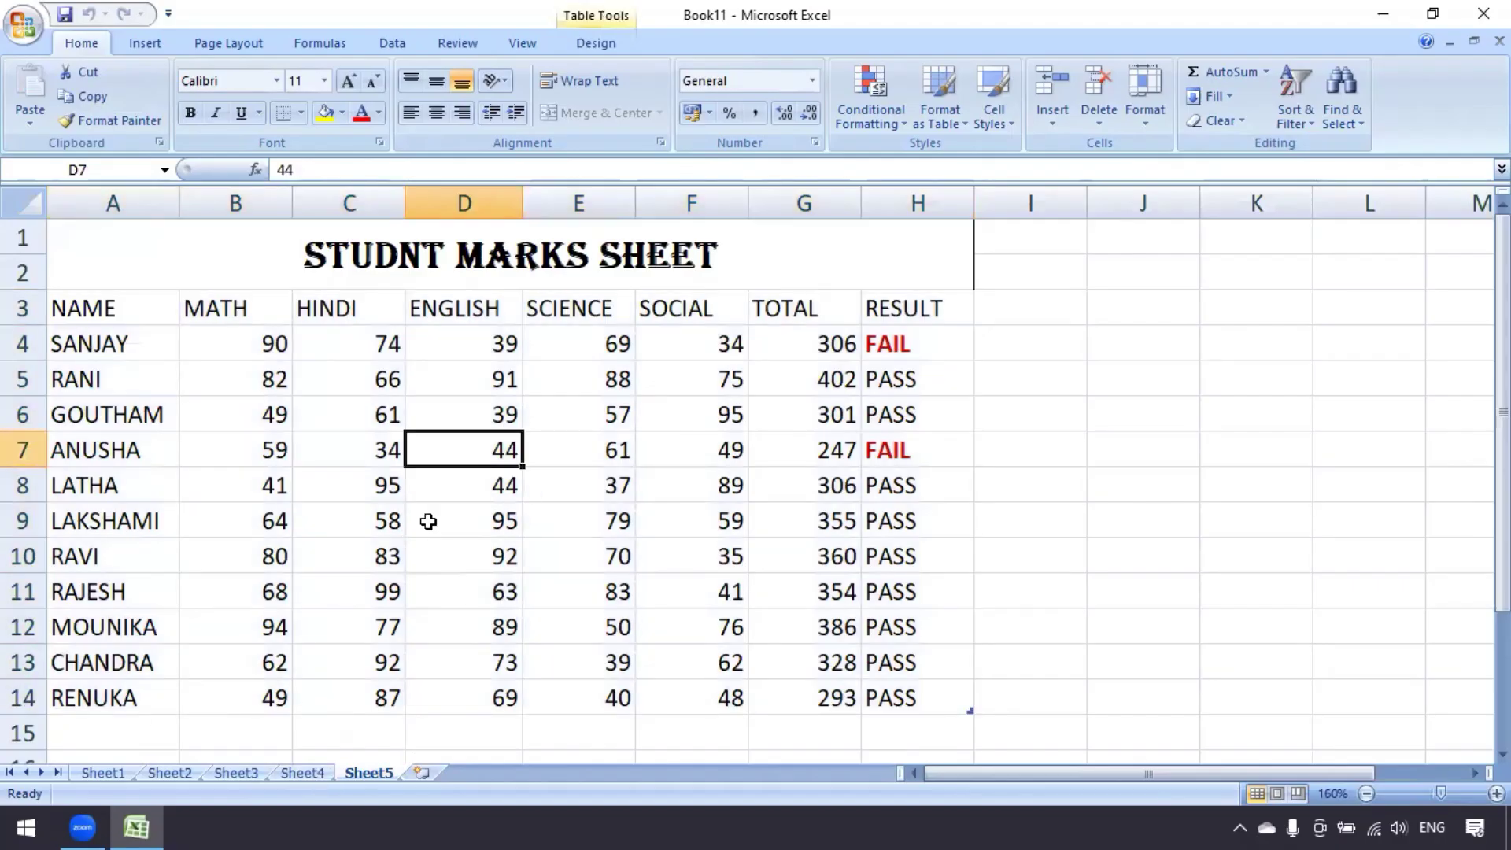
Insert a new blank worksheet, Sheet6, after the existing five sheets
{"action": "left_click", "coordinate": [1156, 129]}
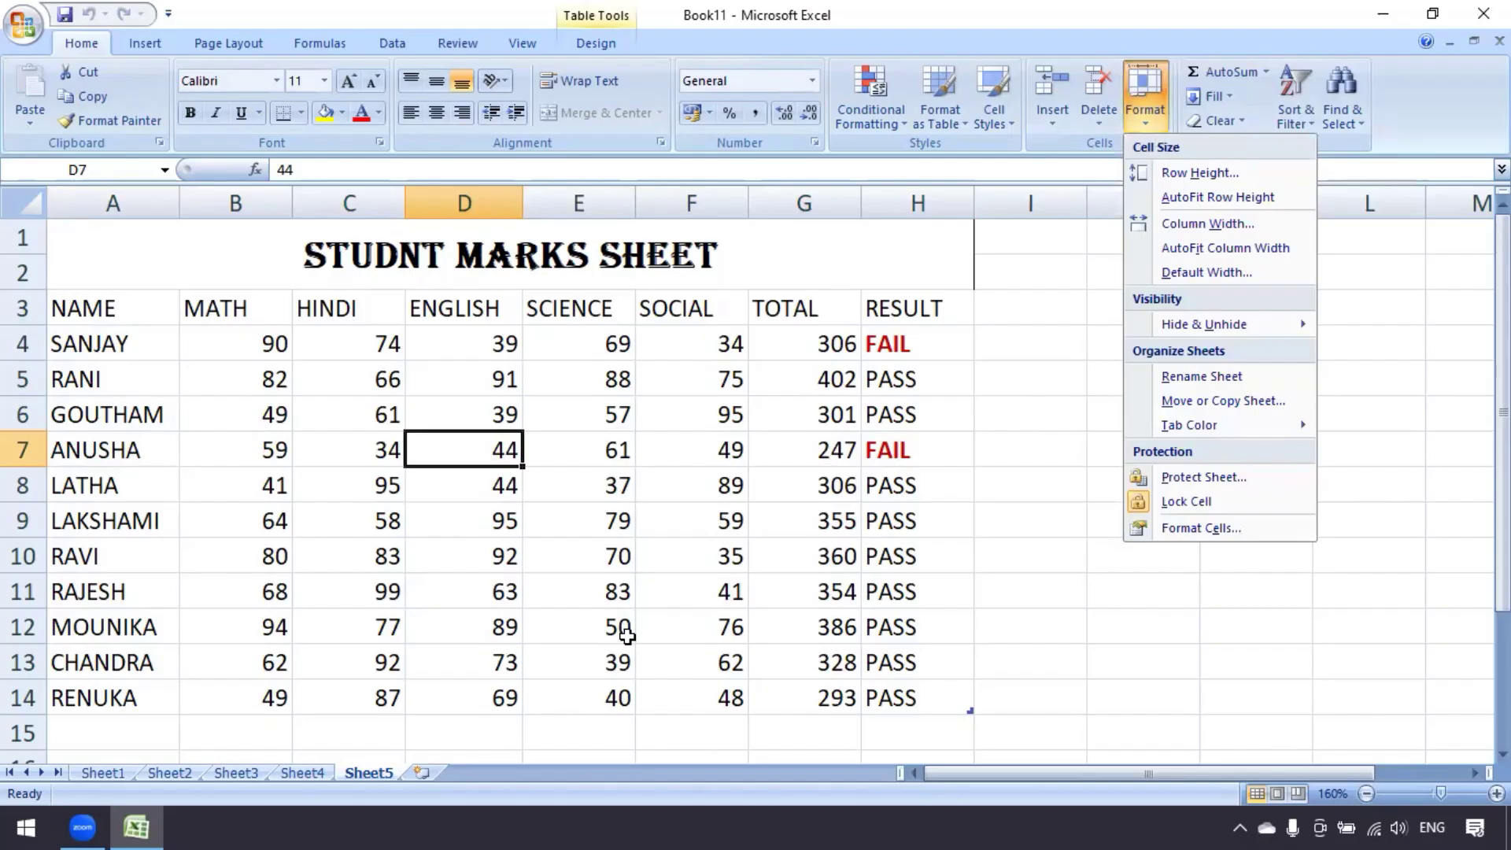
{"action": "left_click", "coordinate": [477, 701]}
{"action": "left_click", "coordinate": [422, 772]}
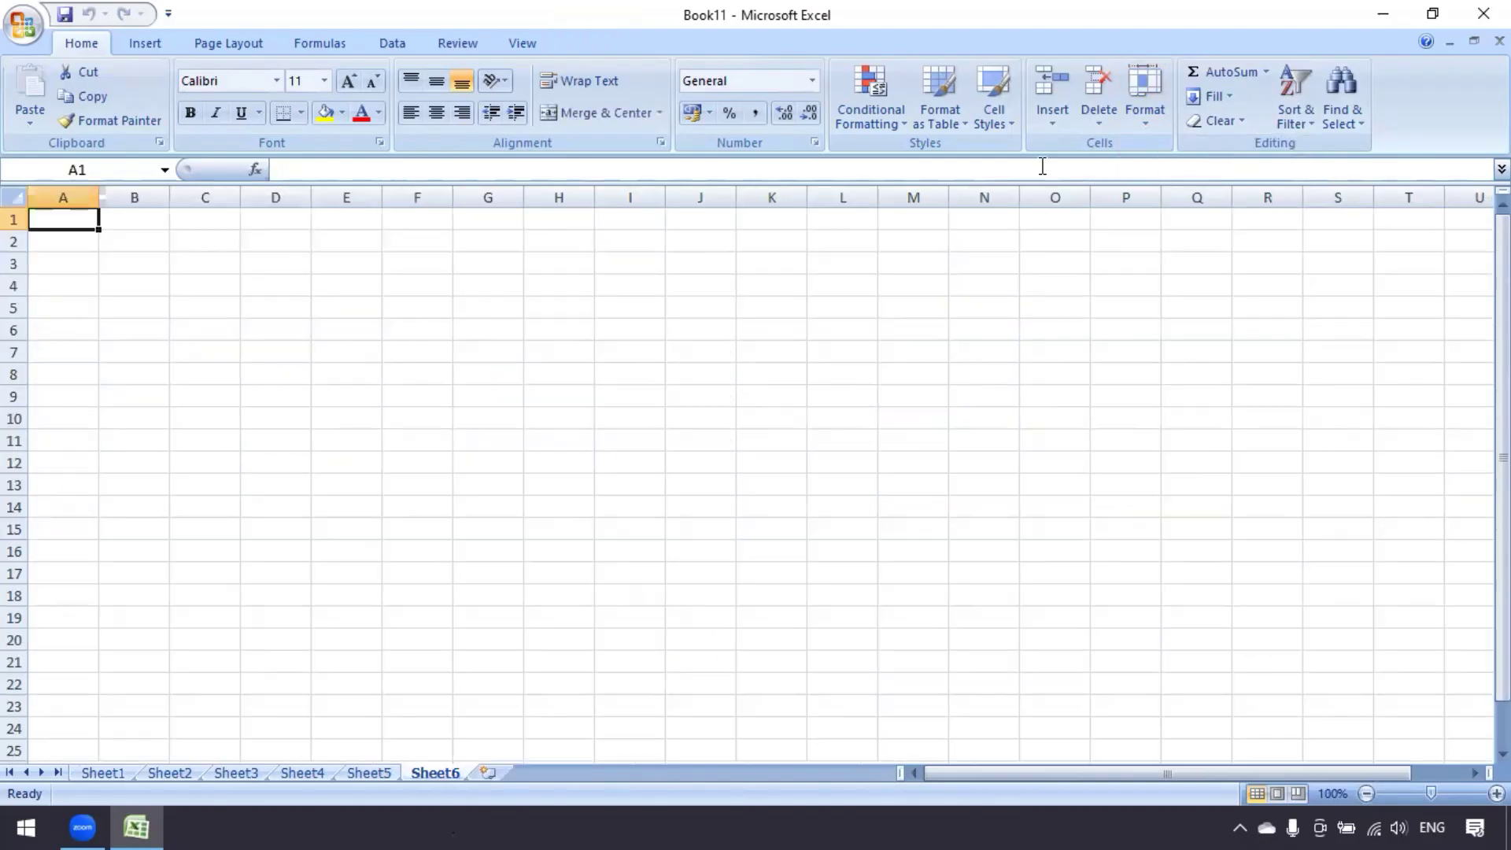
Open the Row Height setting on Sheet6 and cancel it without changes
{"action": "left_click", "coordinate": [1155, 129]}
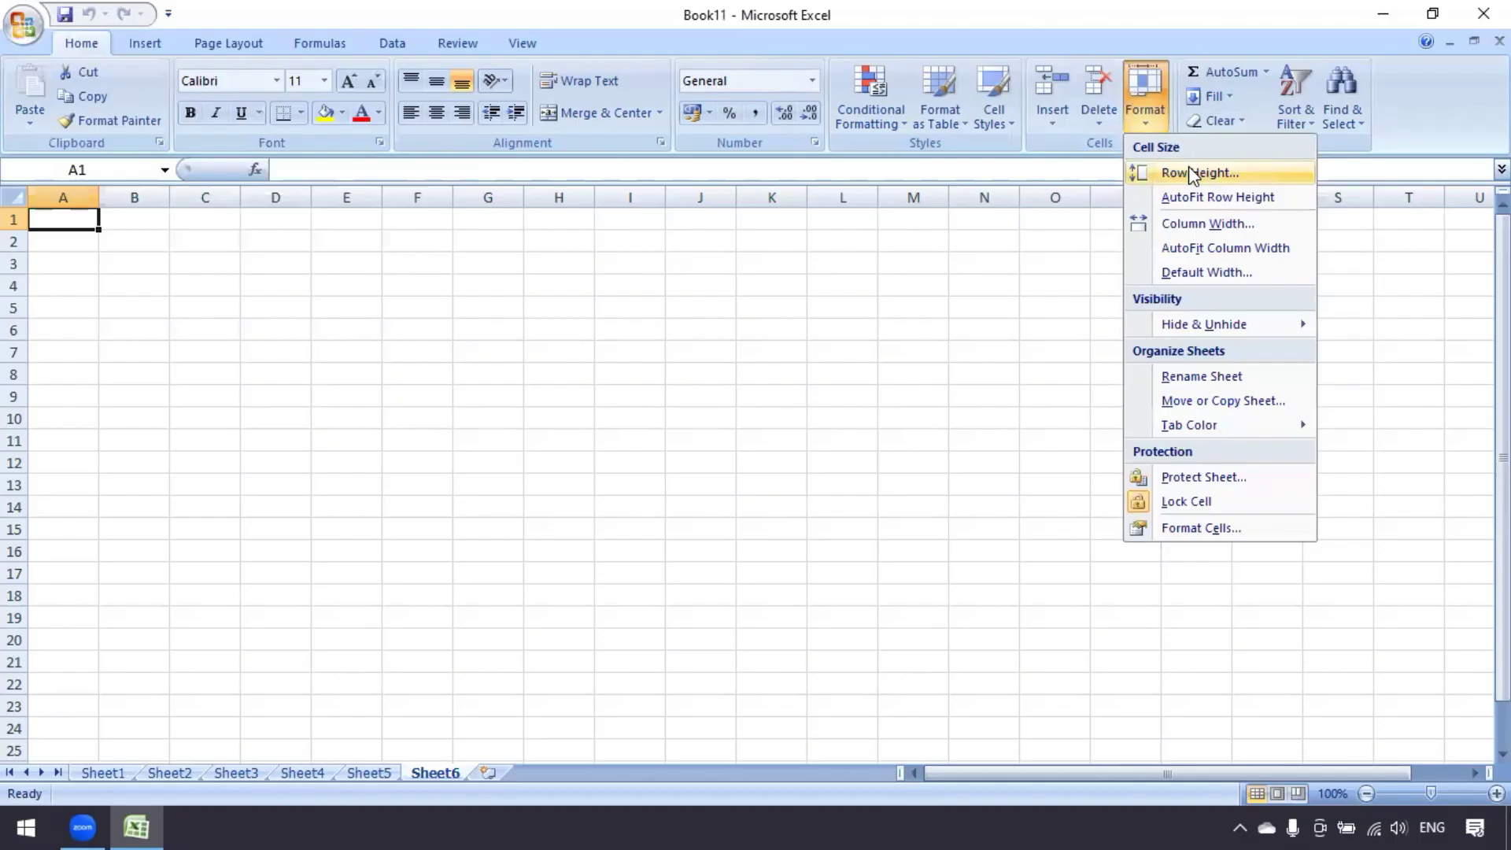
{"action": "left_click", "coordinate": [1193, 174]}
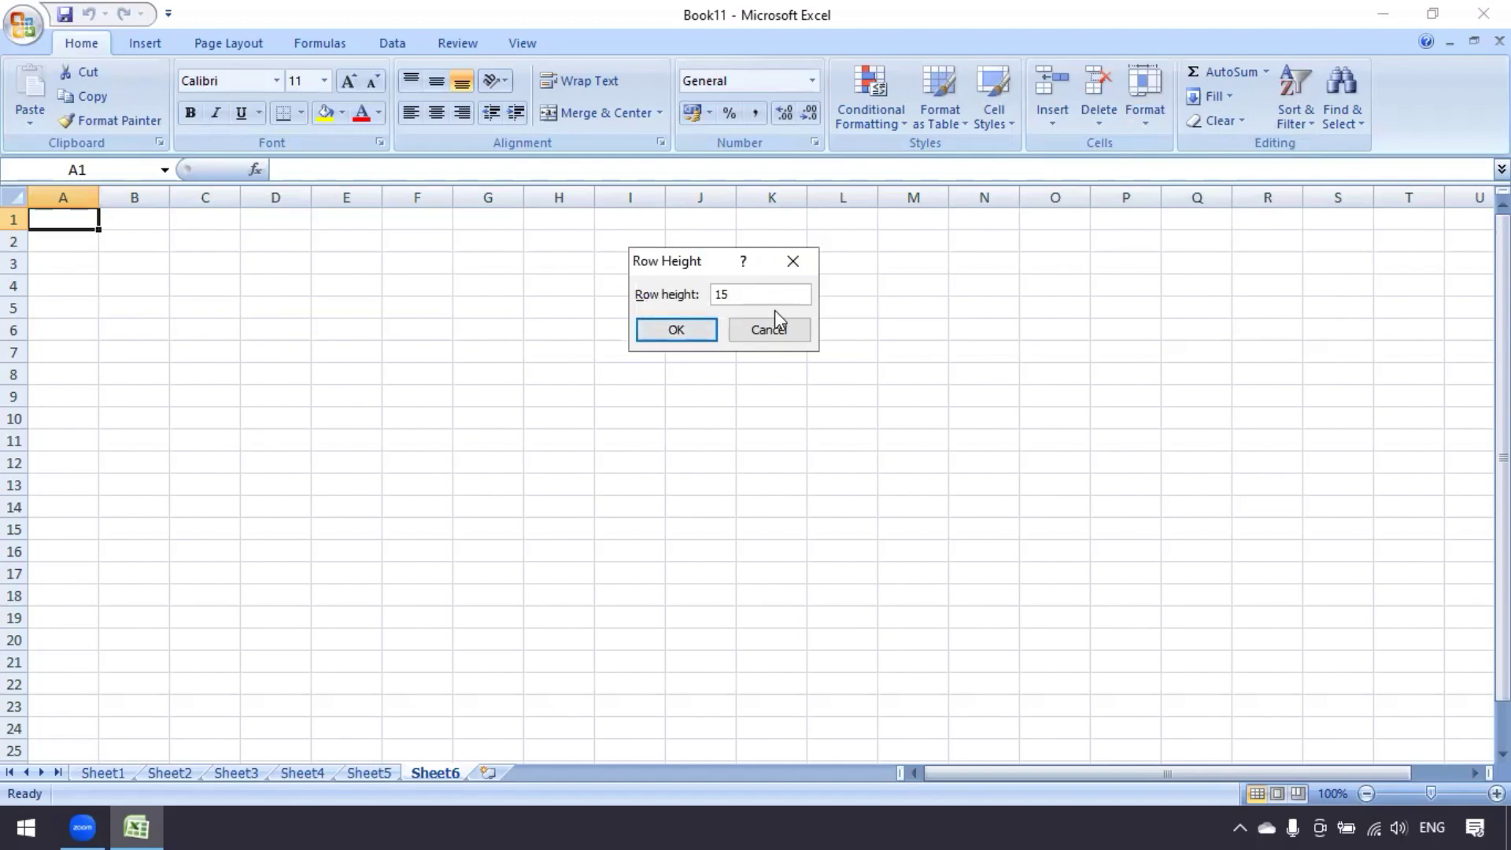
{"action": "left_click", "coordinate": [764, 331]}
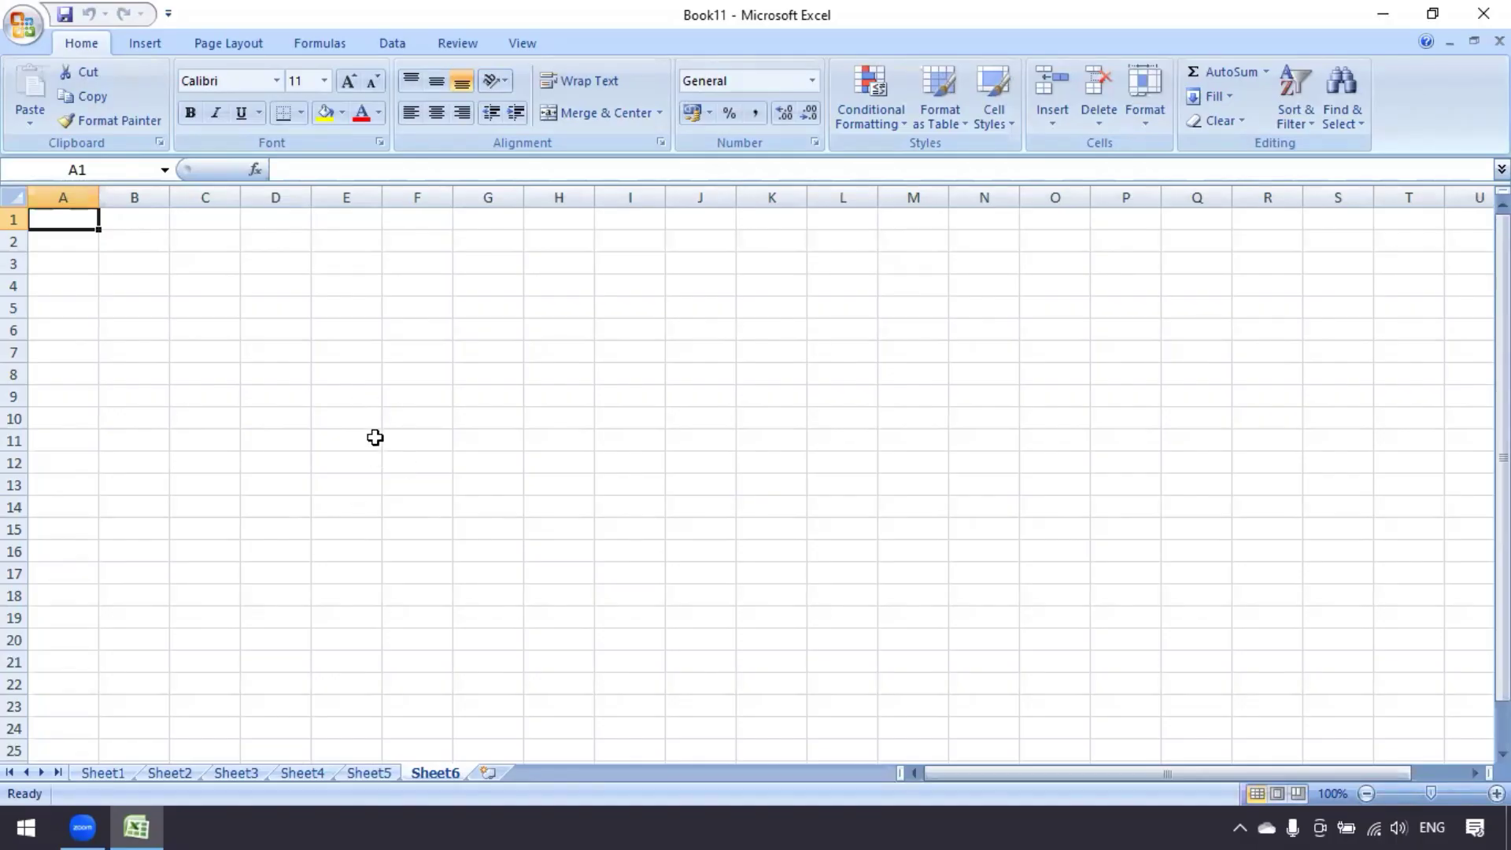
Select rows 1 and 2 on Sheet6, then return to the Sheet5 marks table
{"action": "left_click", "coordinate": [372, 443]}
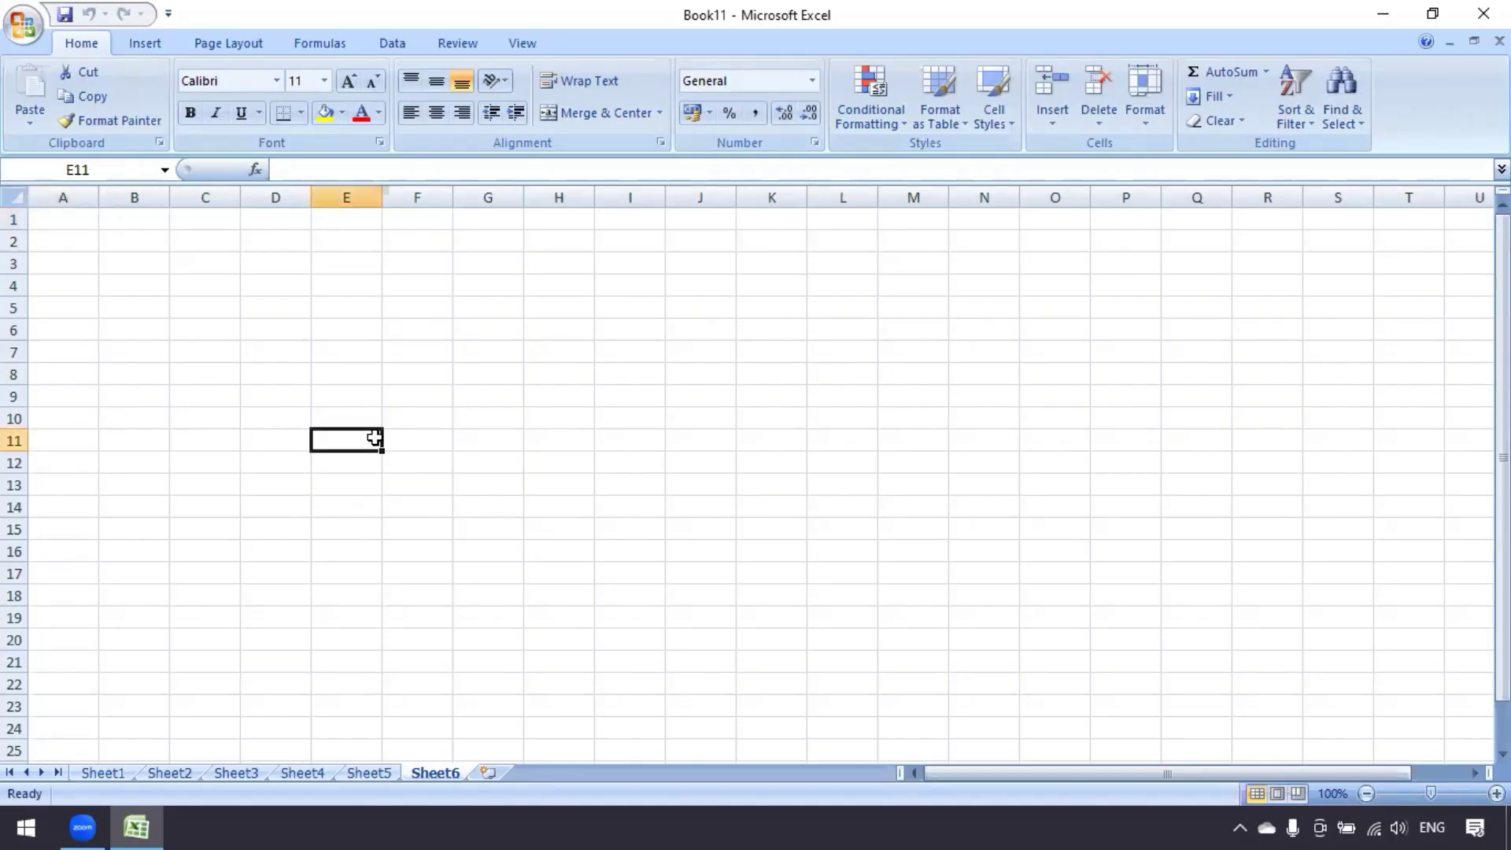
{"action": "left_click", "coordinate": [14, 220]}
{"action": "left_click", "coordinate": [14, 242]}
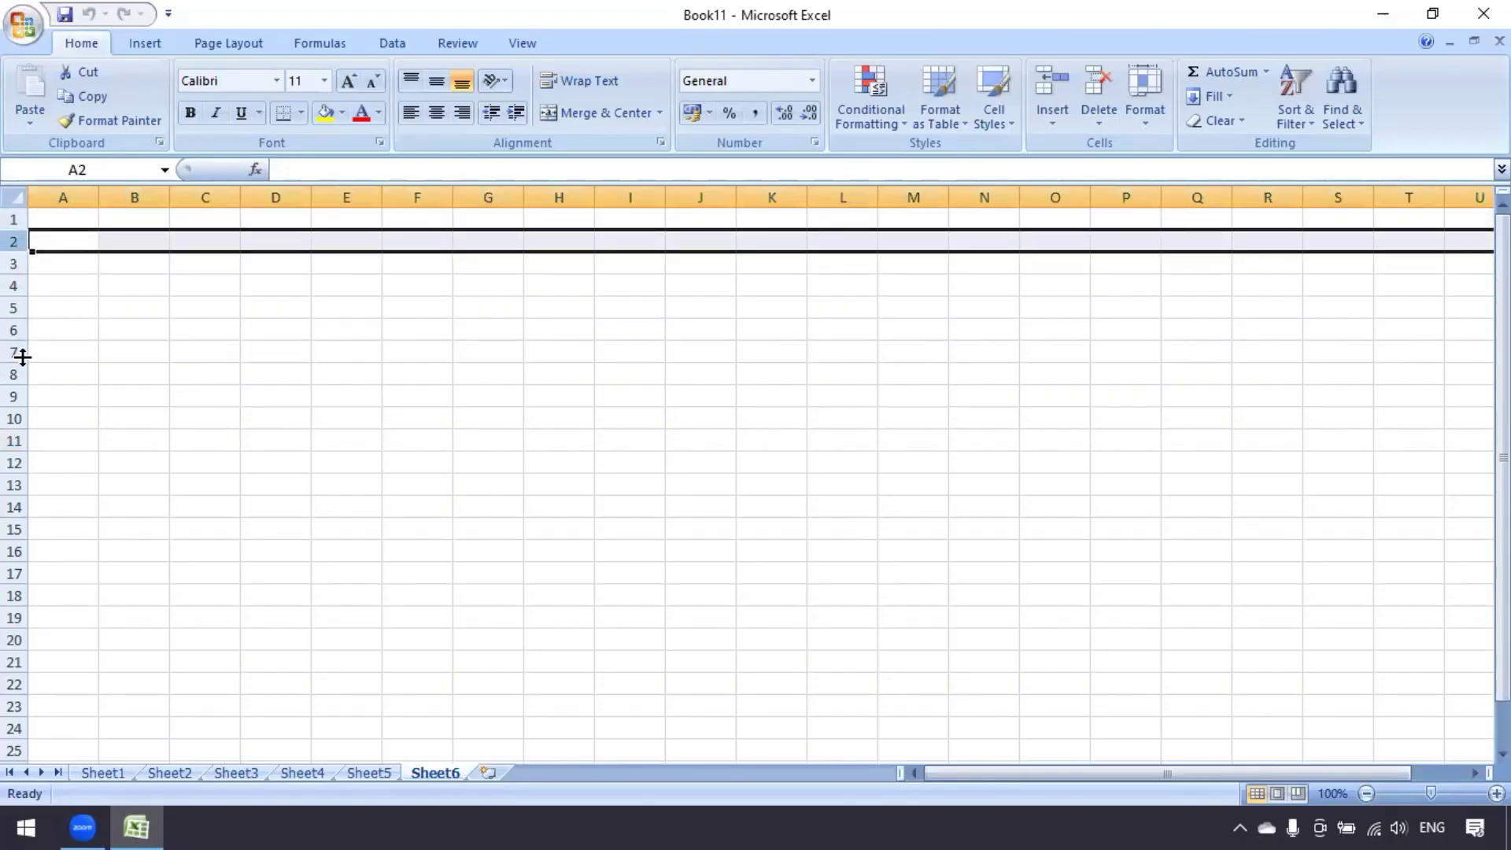
{"action": "left_click", "coordinate": [299, 395]}
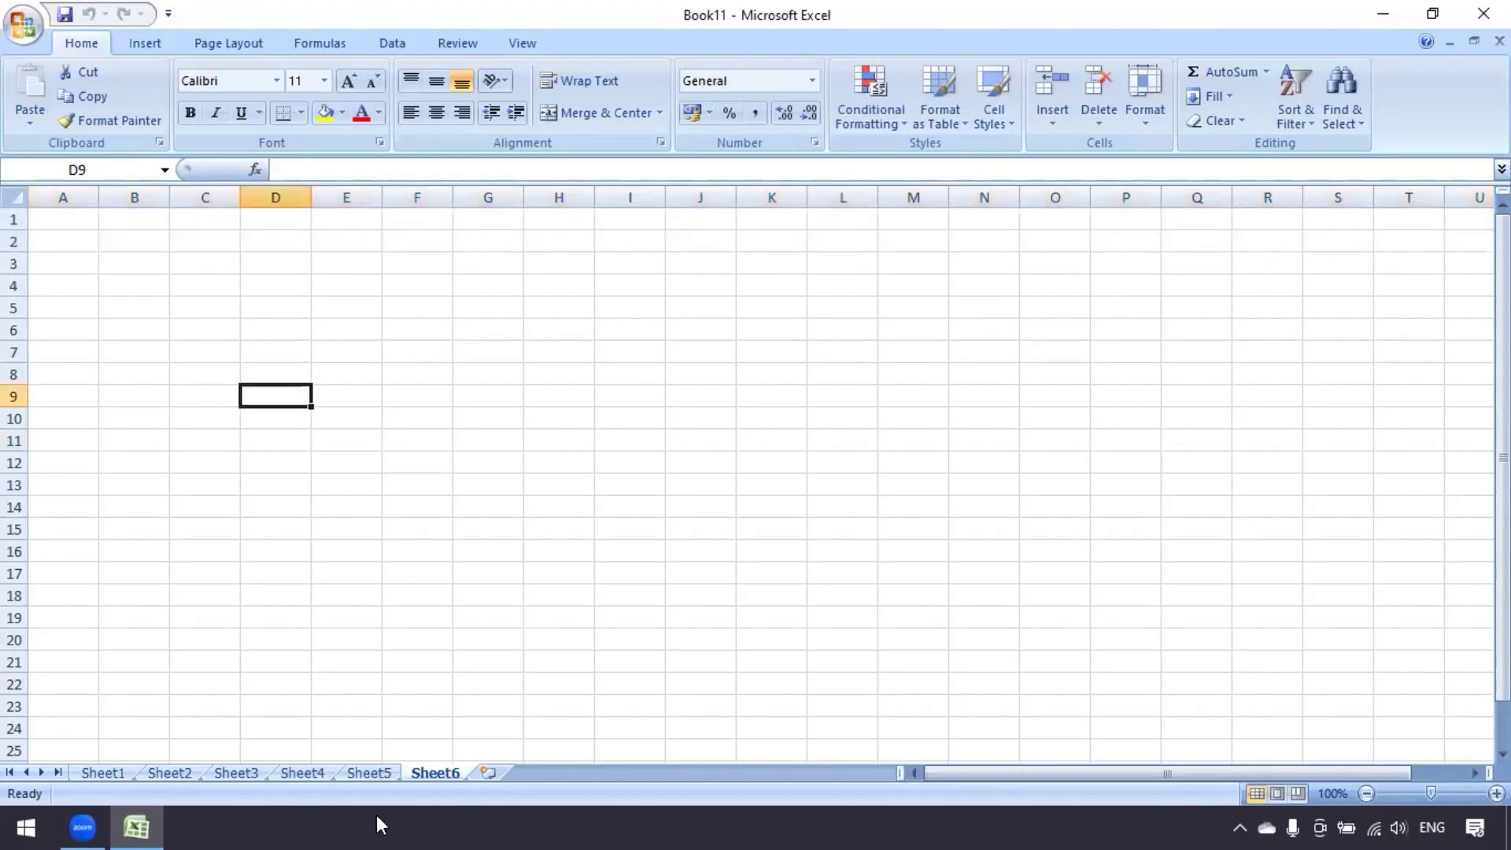
{"action": "left_click", "coordinate": [368, 772]}
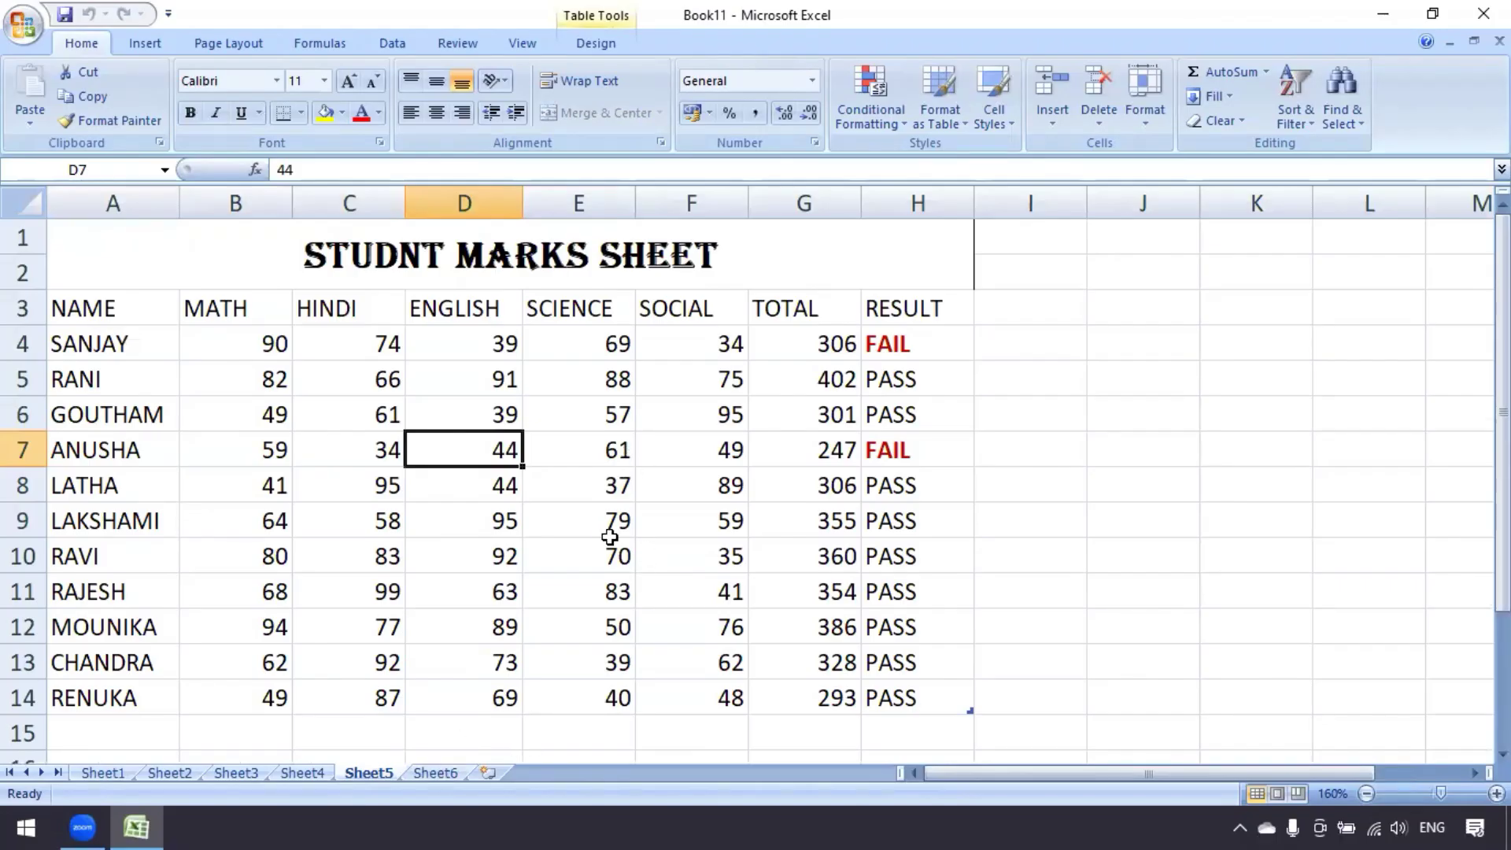
Select cells in the marks table, settling on row 4 (A4:H4) and cell A4
{"action": "left_click", "coordinate": [157, 455]}
{"action": "left_click", "coordinate": [329, 456]}
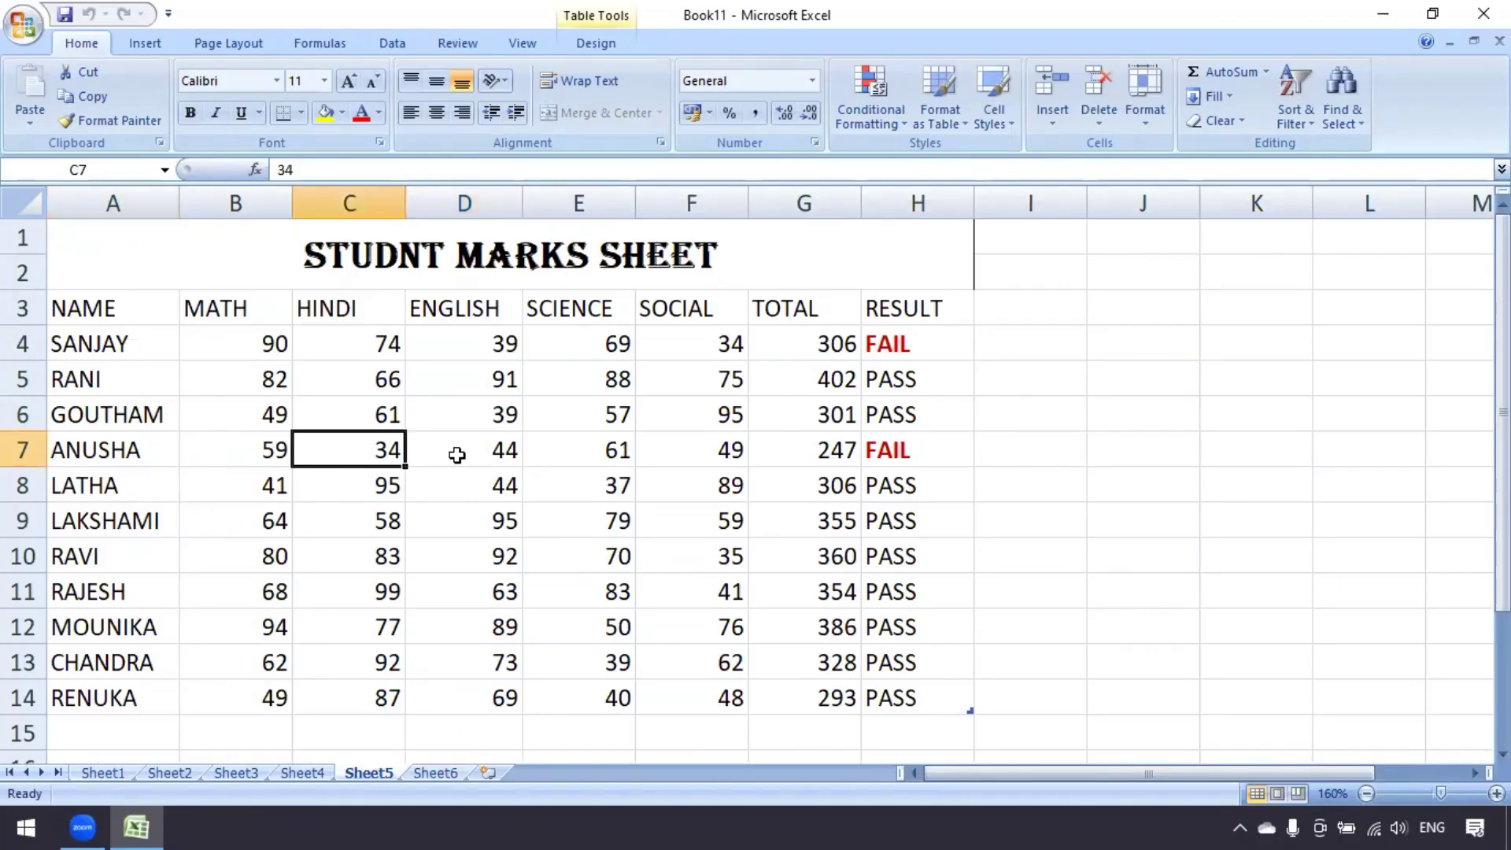
{"action": "left_click", "coordinate": [531, 455]}
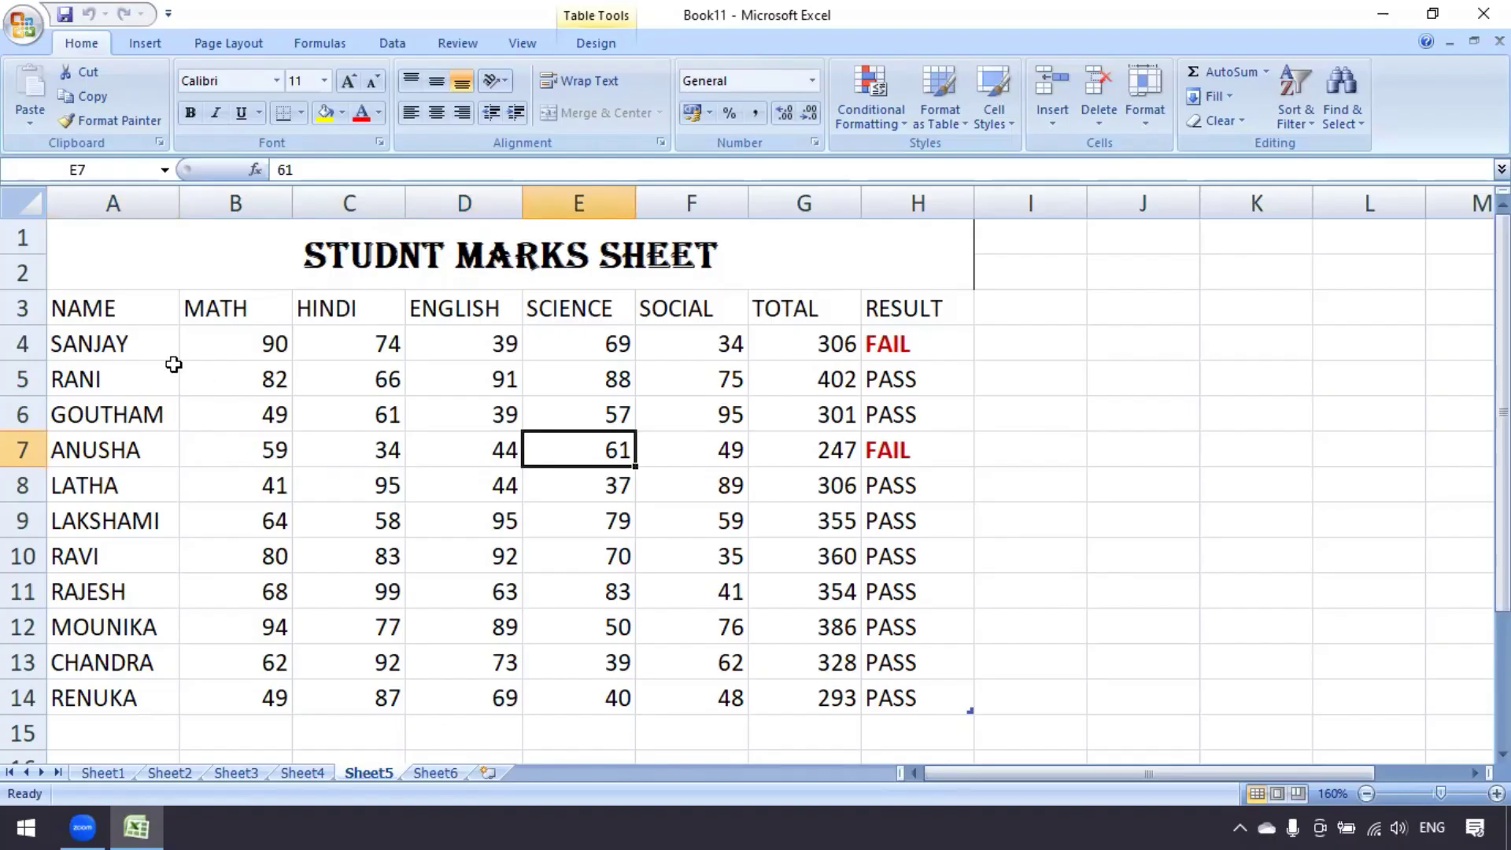
{"action": "left_click", "coordinate": [118, 345]}
{"action": "left_click", "coordinate": [237, 346]}
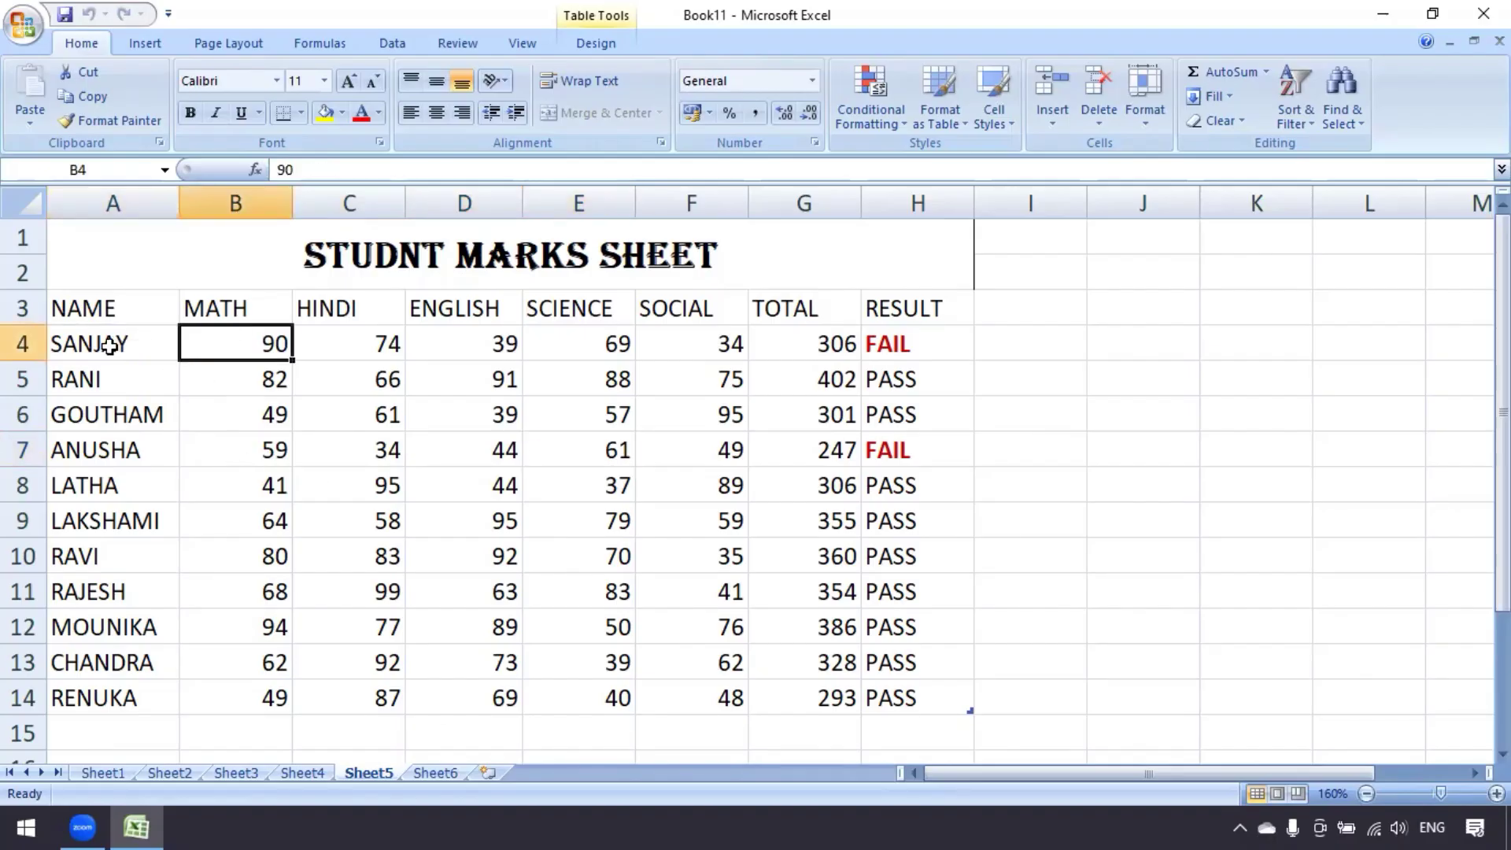
{"action": "left_click_drag", "start_coordinate": [95, 344], "coordinate": [910, 349]}
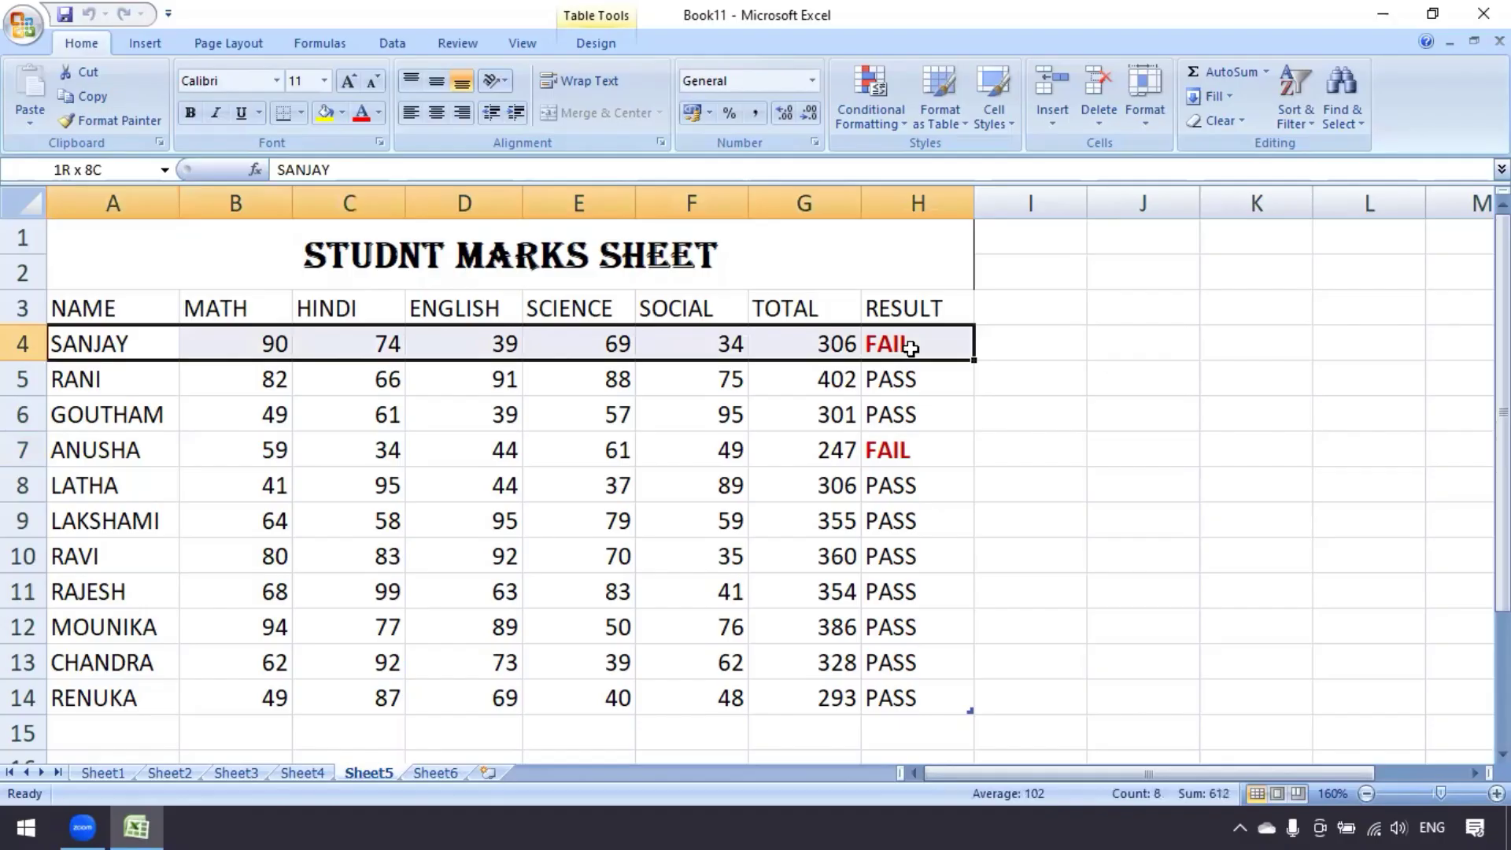
{"action": "left_click", "coordinate": [277, 445]}
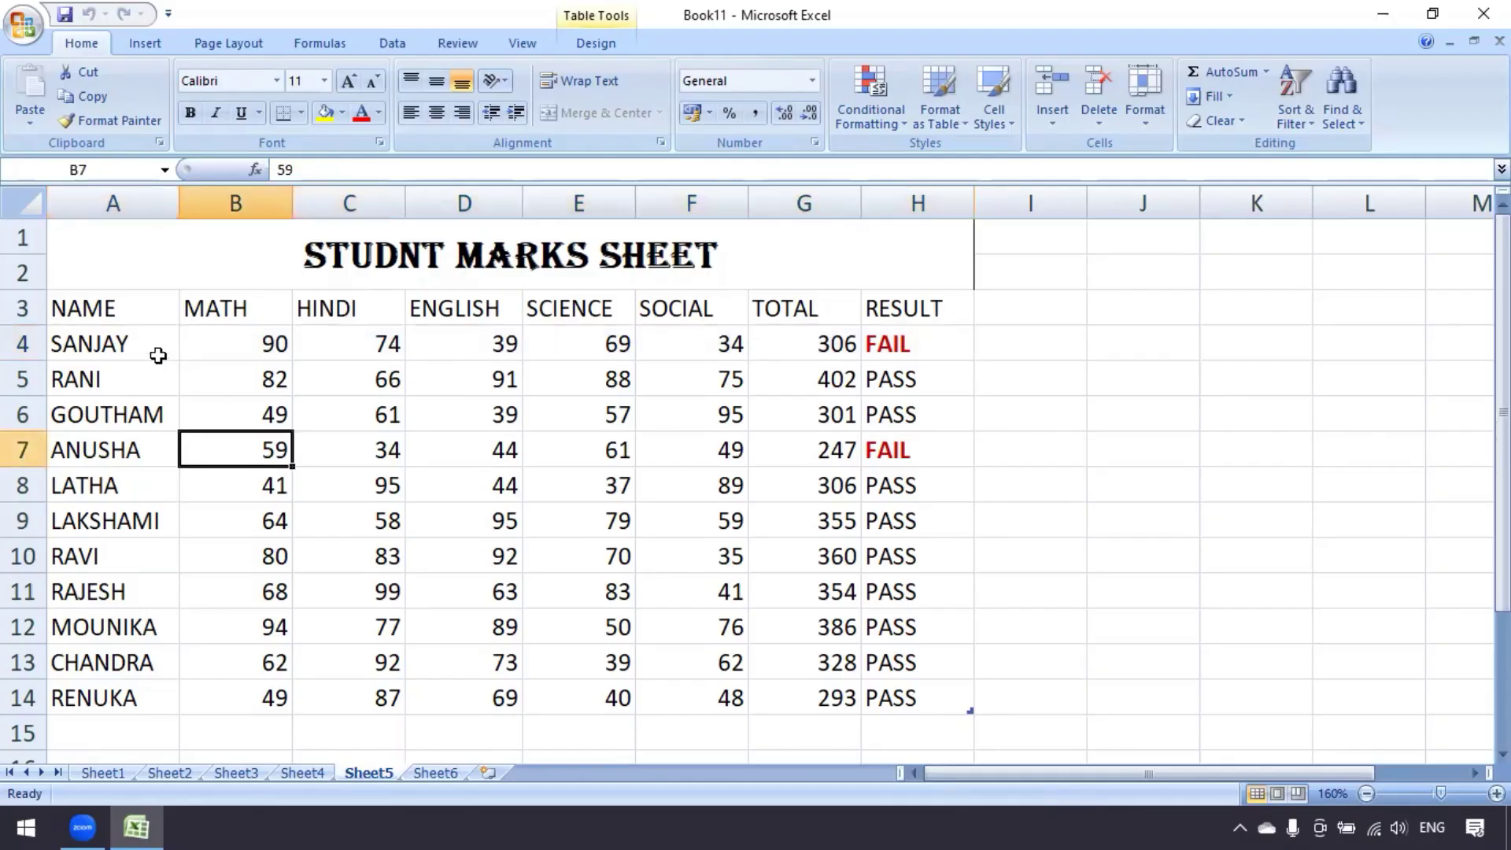
{"action": "left_click", "coordinate": [158, 356]}
Set row 4's height to 30 through Format > Row Height
{"action": "left_click", "coordinate": [1150, 126]}
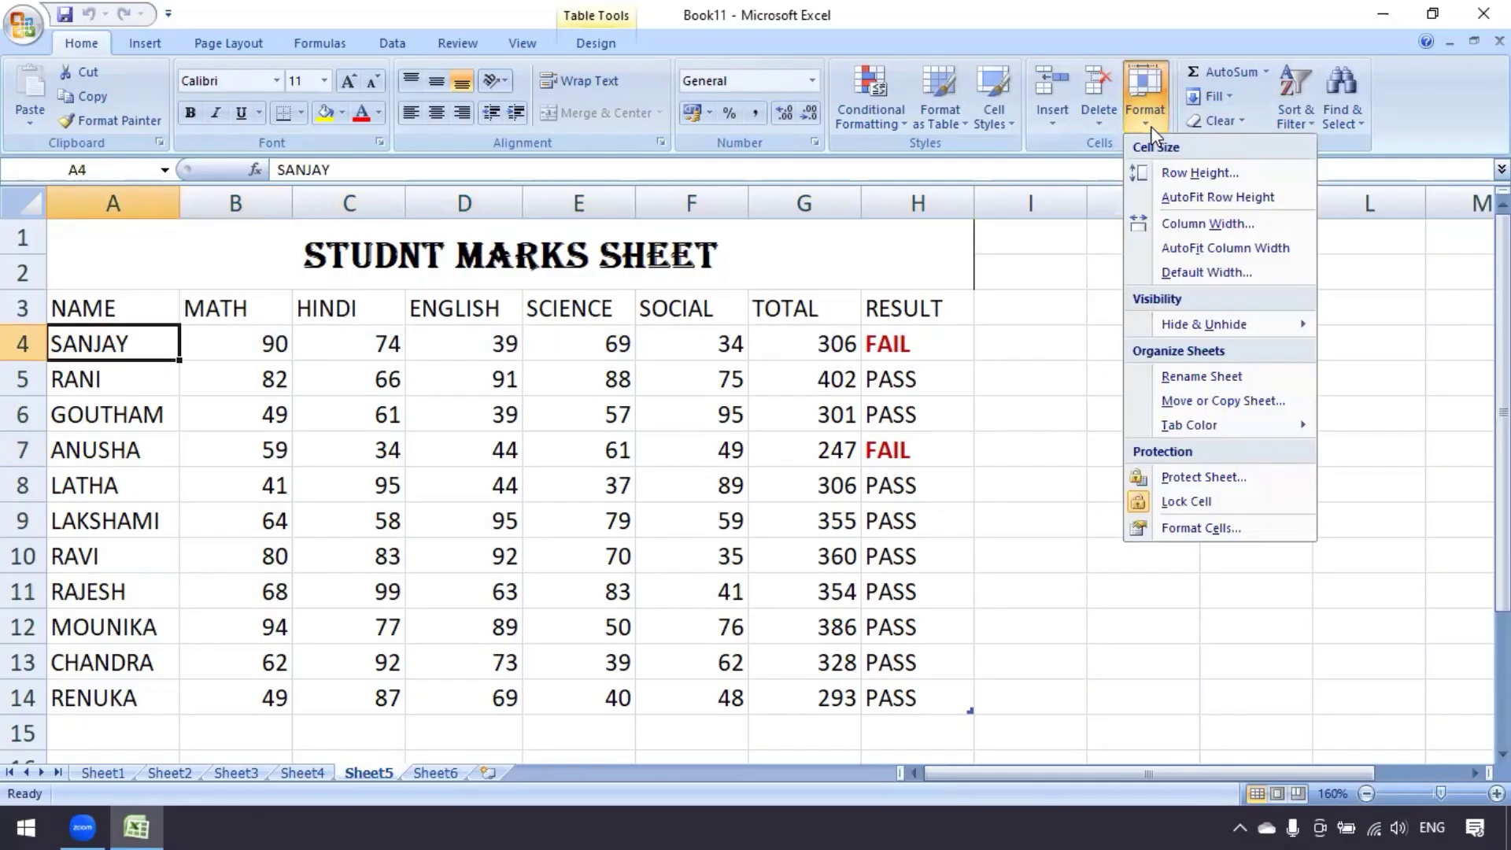
{"action": "left_click", "coordinate": [1192, 175]}
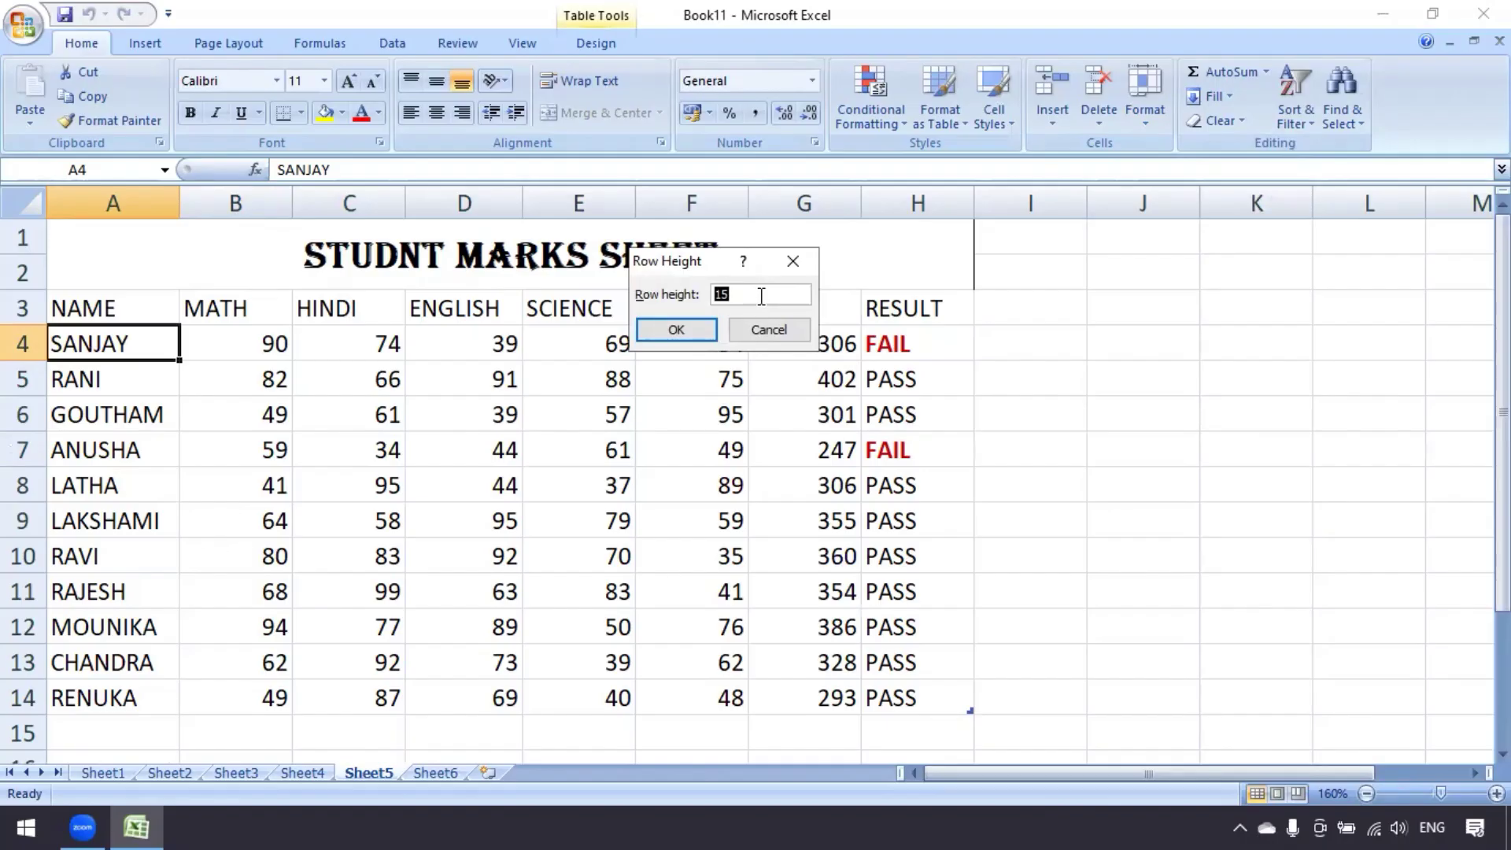
{"action": "left_click", "coordinate": [676, 330]}
{"action": "left_click", "coordinate": [237, 529]}
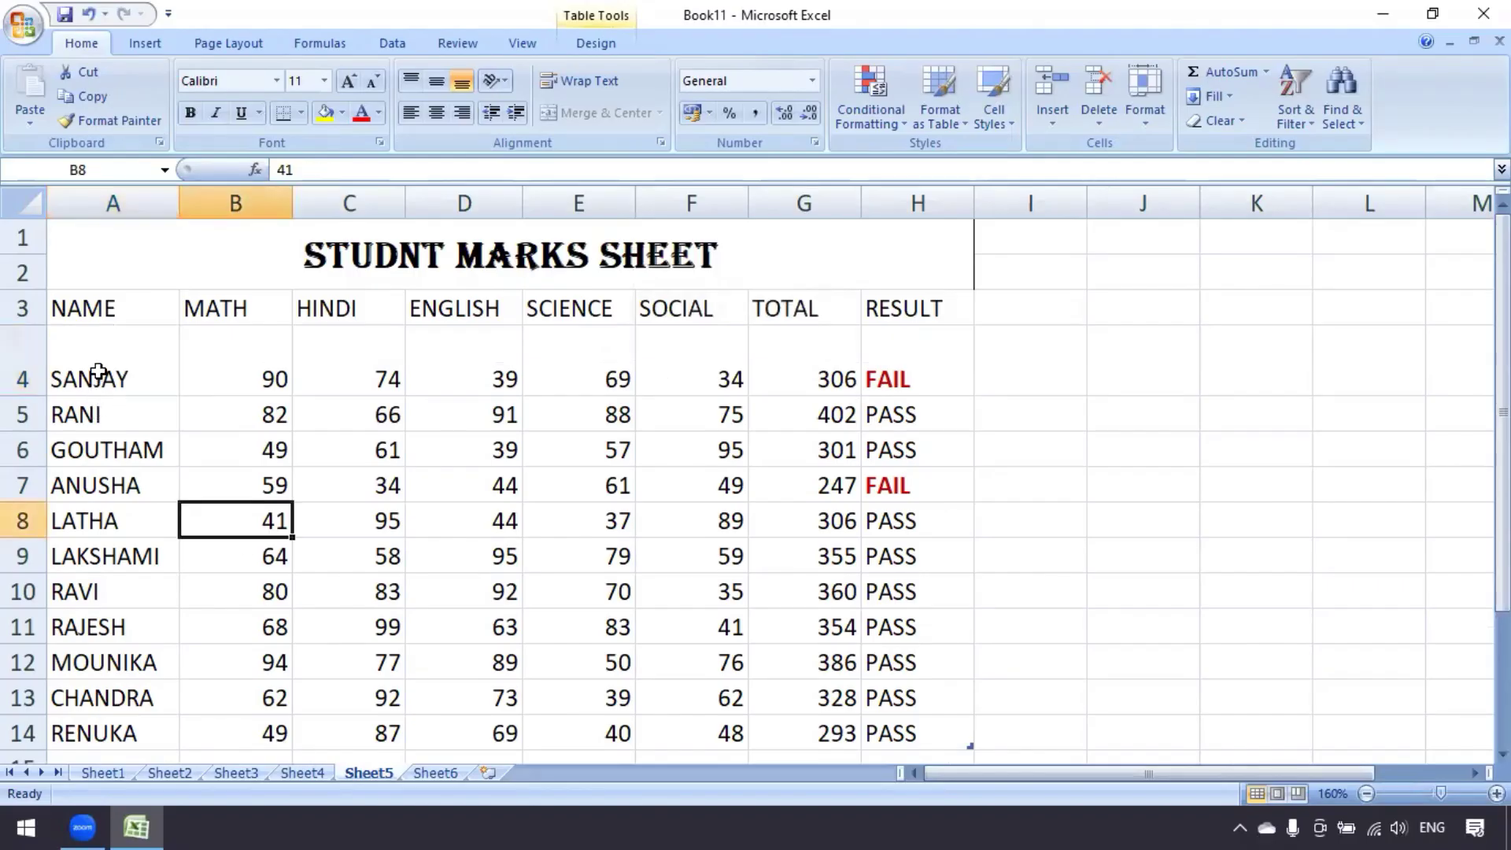
{"action": "left_click_drag", "start_coordinate": [98, 379], "coordinate": [866, 379]}
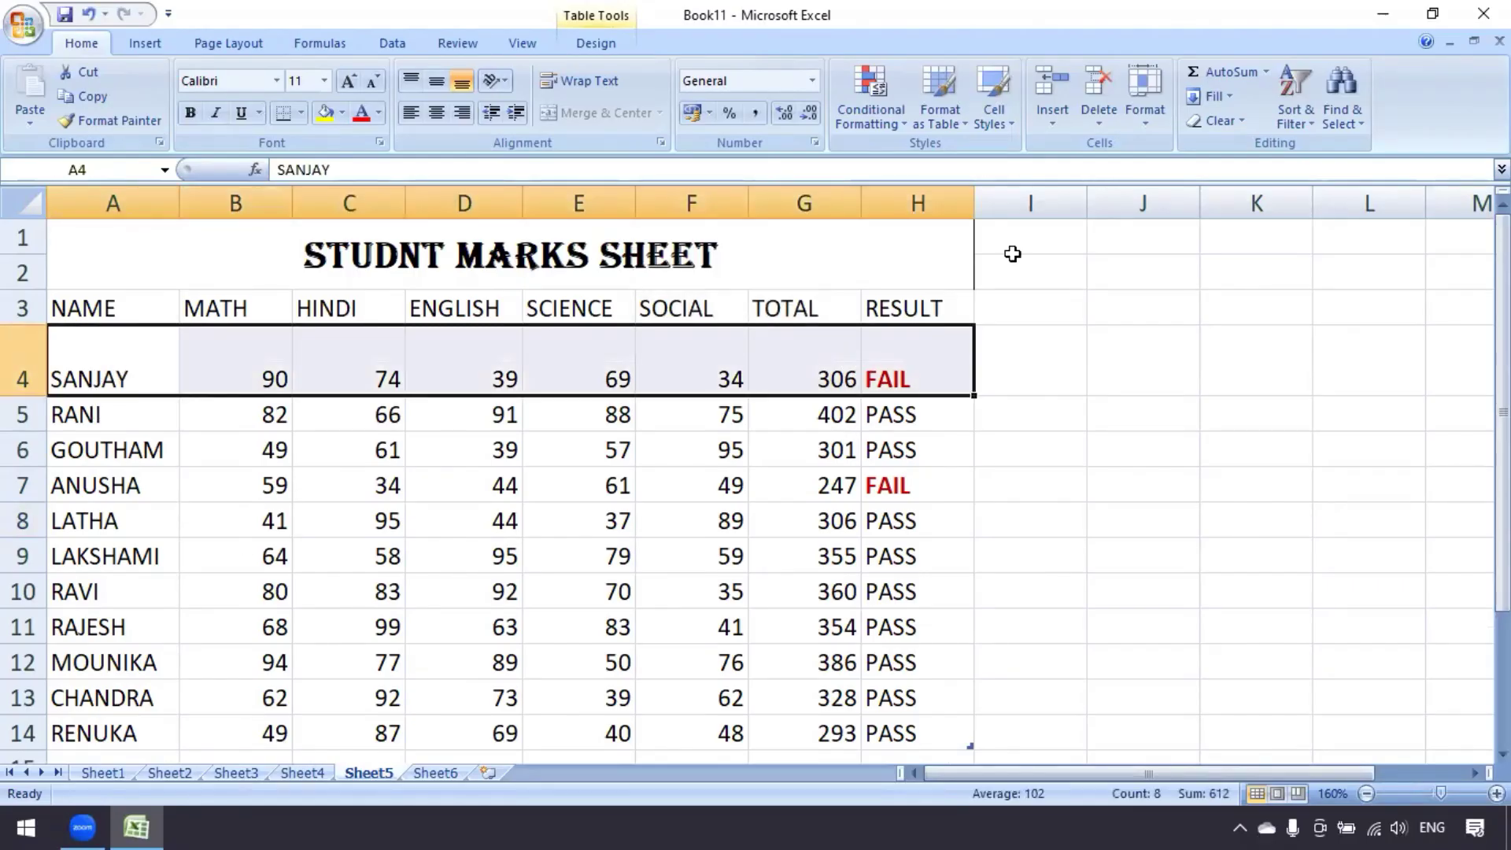
AutoFit row 4, then set its row height to 30
{"action": "left_click", "coordinate": [1142, 114]}
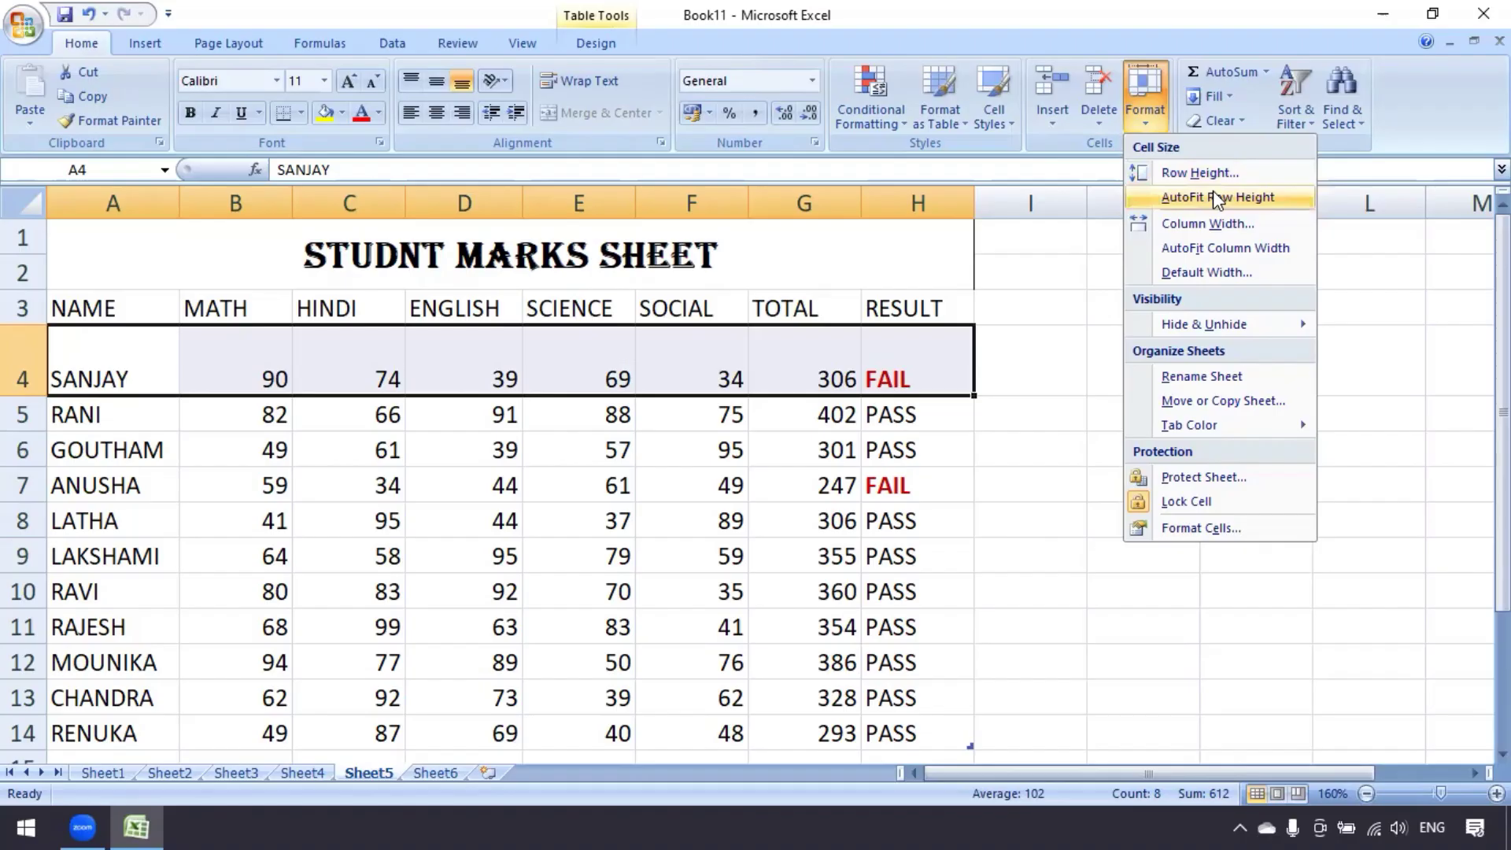
{"action": "left_click", "coordinate": [1217, 199]}
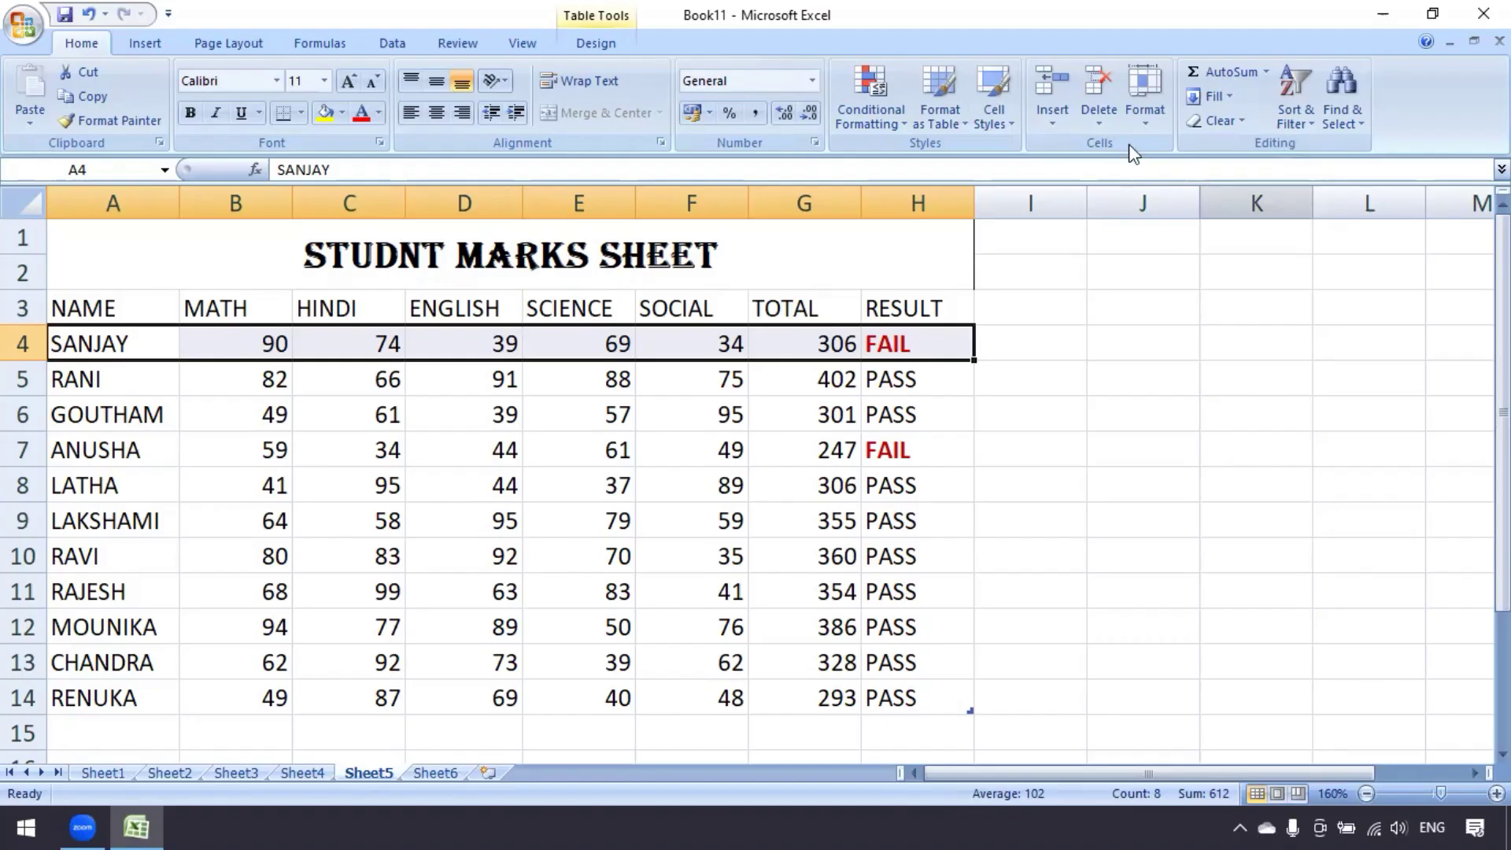
{"action": "left_click", "coordinate": [1144, 124]}
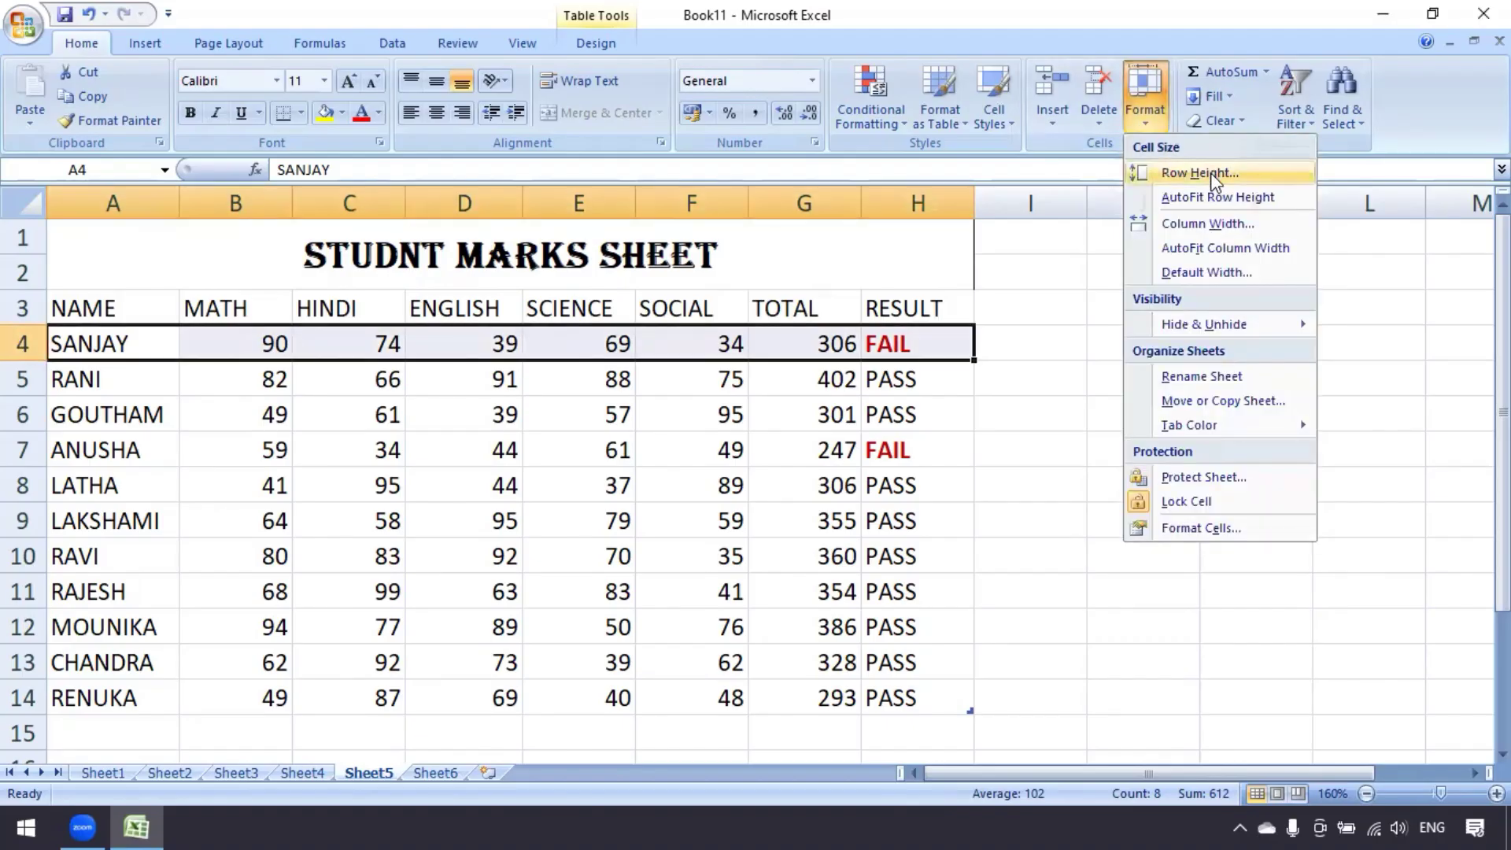
{"action": "left_click", "coordinate": [1210, 173]}
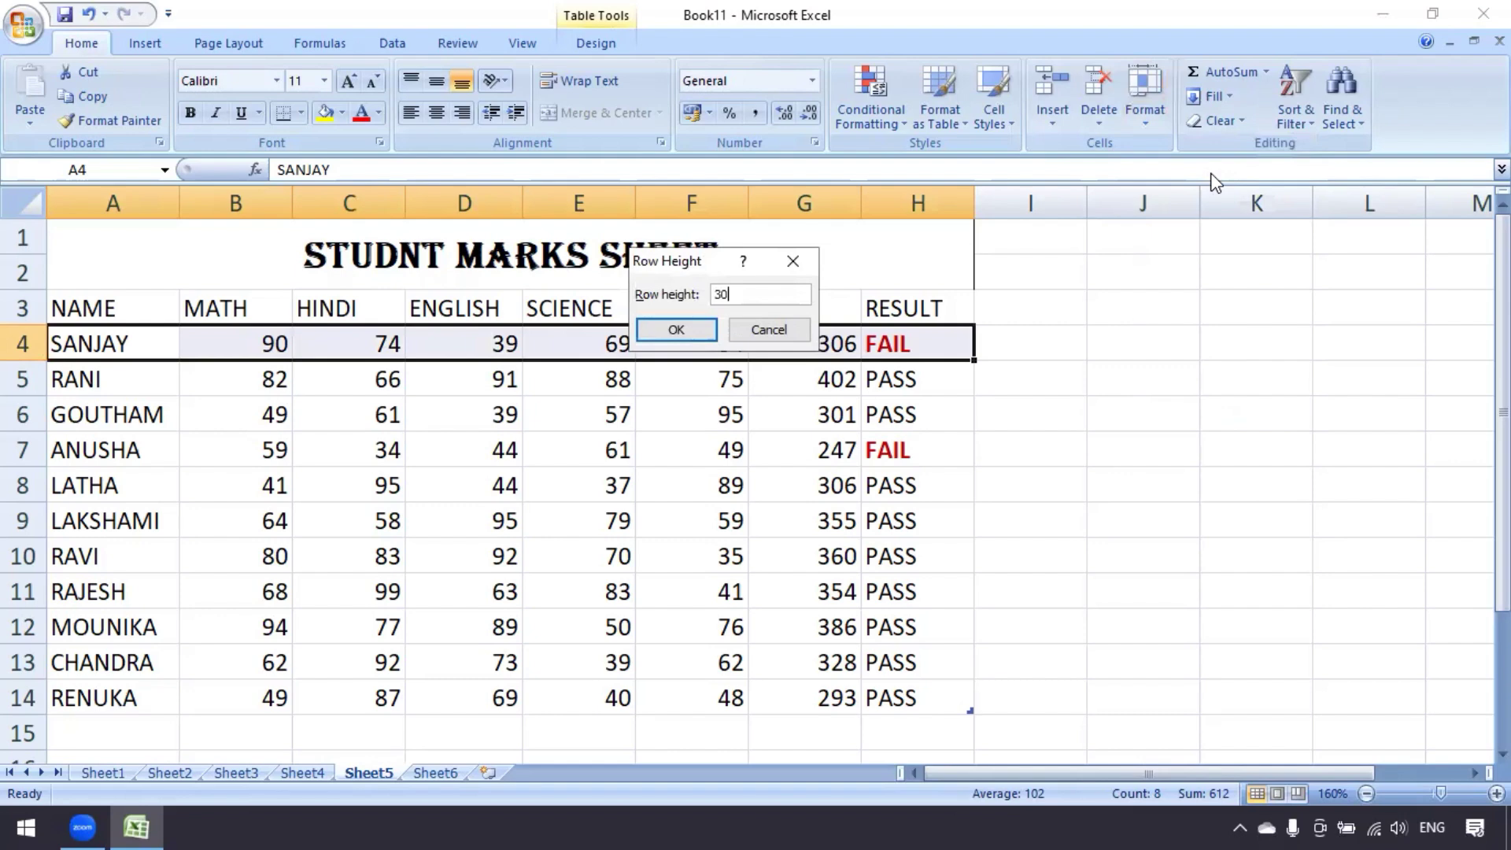
{"action": "type", "text": "30"}
{"action": "key", "text": "Return"}
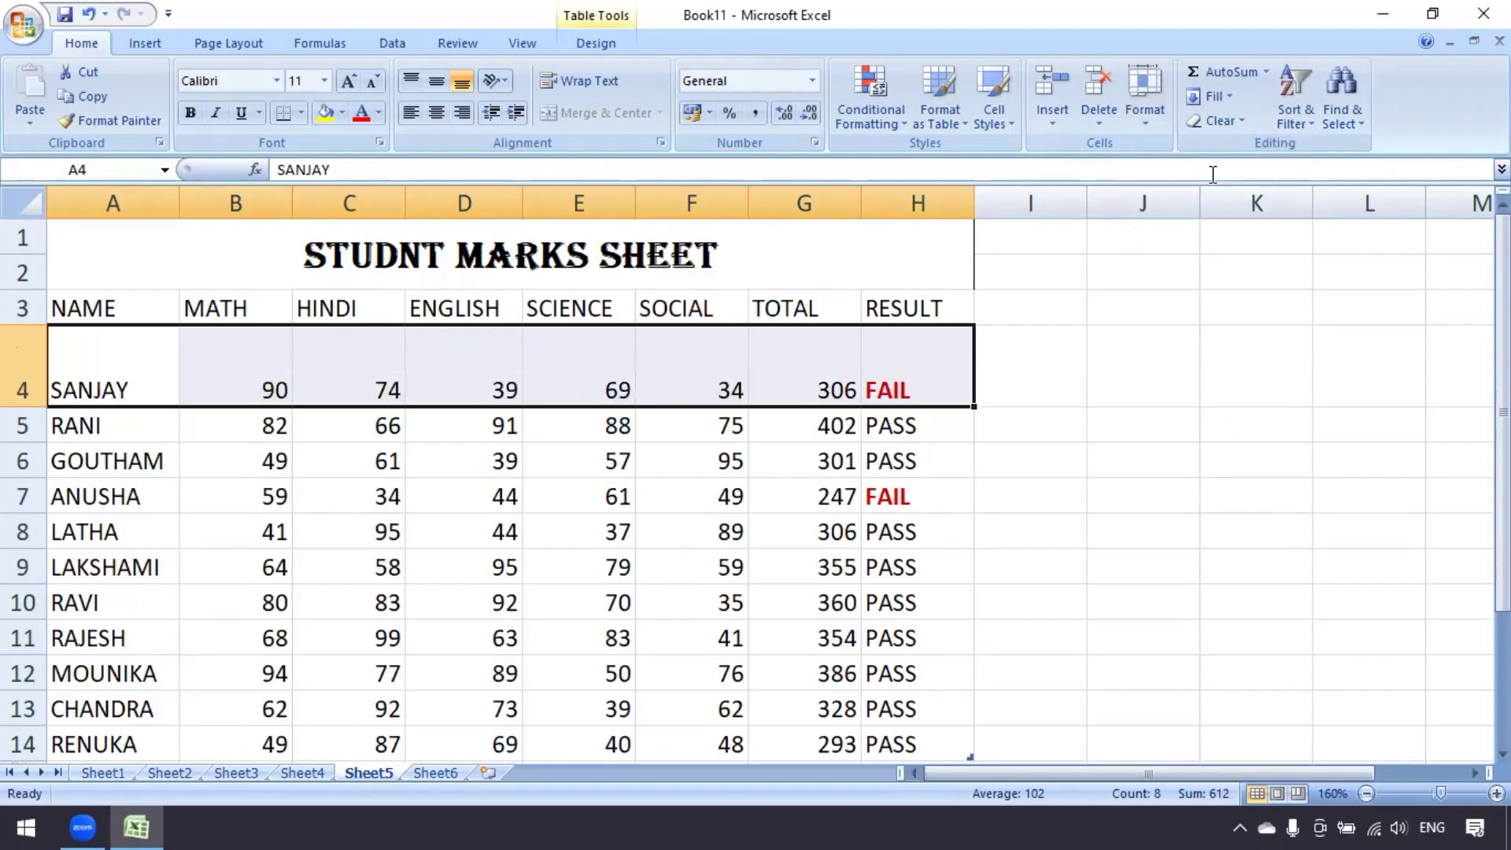
{"action": "left_click", "coordinate": [656, 555]}
AutoFit the SANJAY row 4 back to the other rows' height
{"action": "left_click_drag", "start_coordinate": [111, 387], "coordinate": [886, 388]}
{"action": "left_click", "coordinate": [160, 383]}
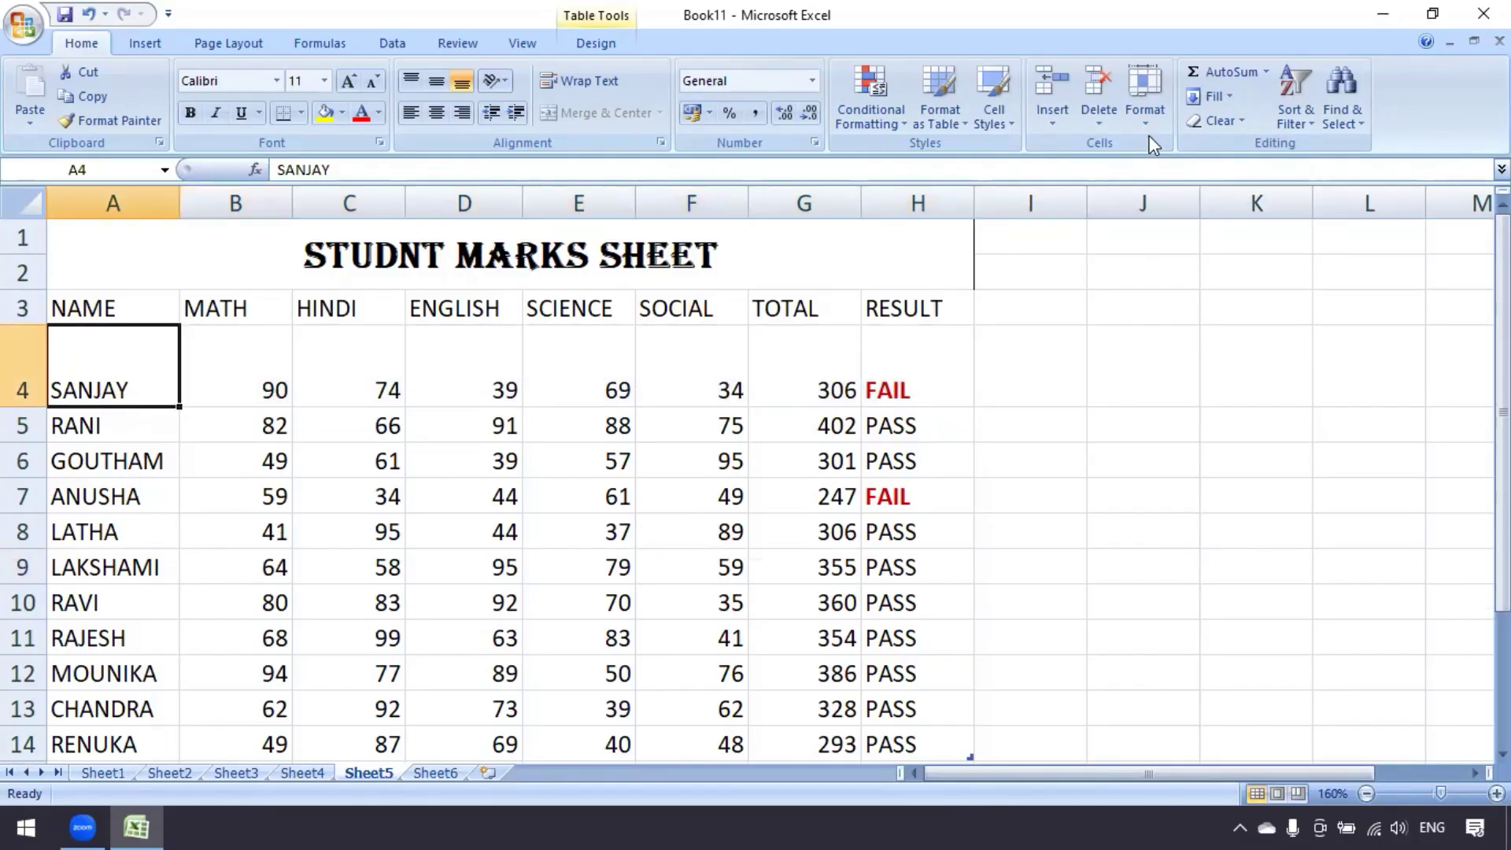
{"action": "left_click", "coordinate": [1145, 96]}
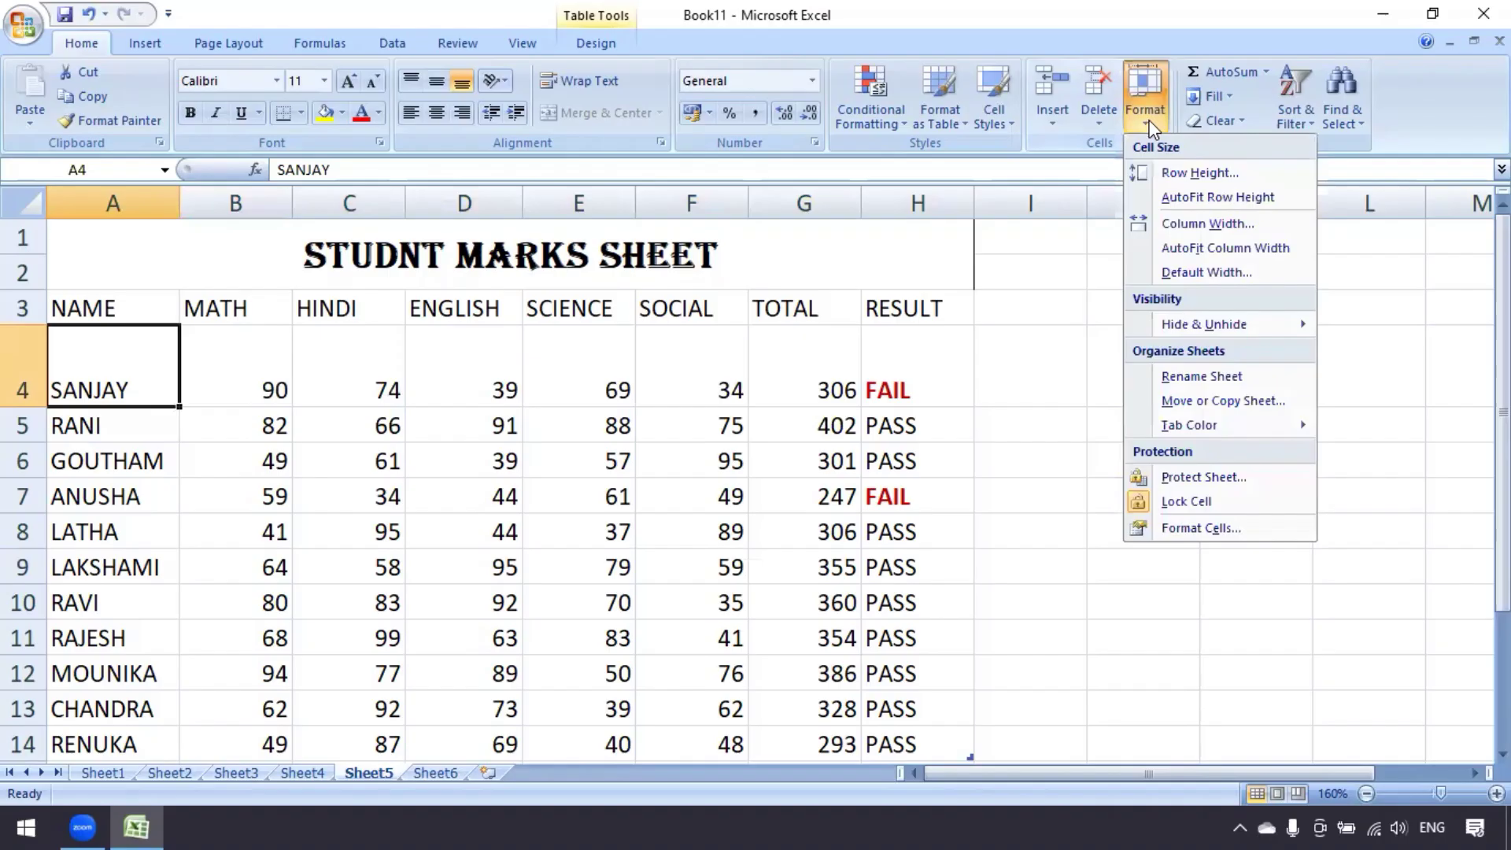
{"action": "left_click", "coordinate": [1215, 195]}
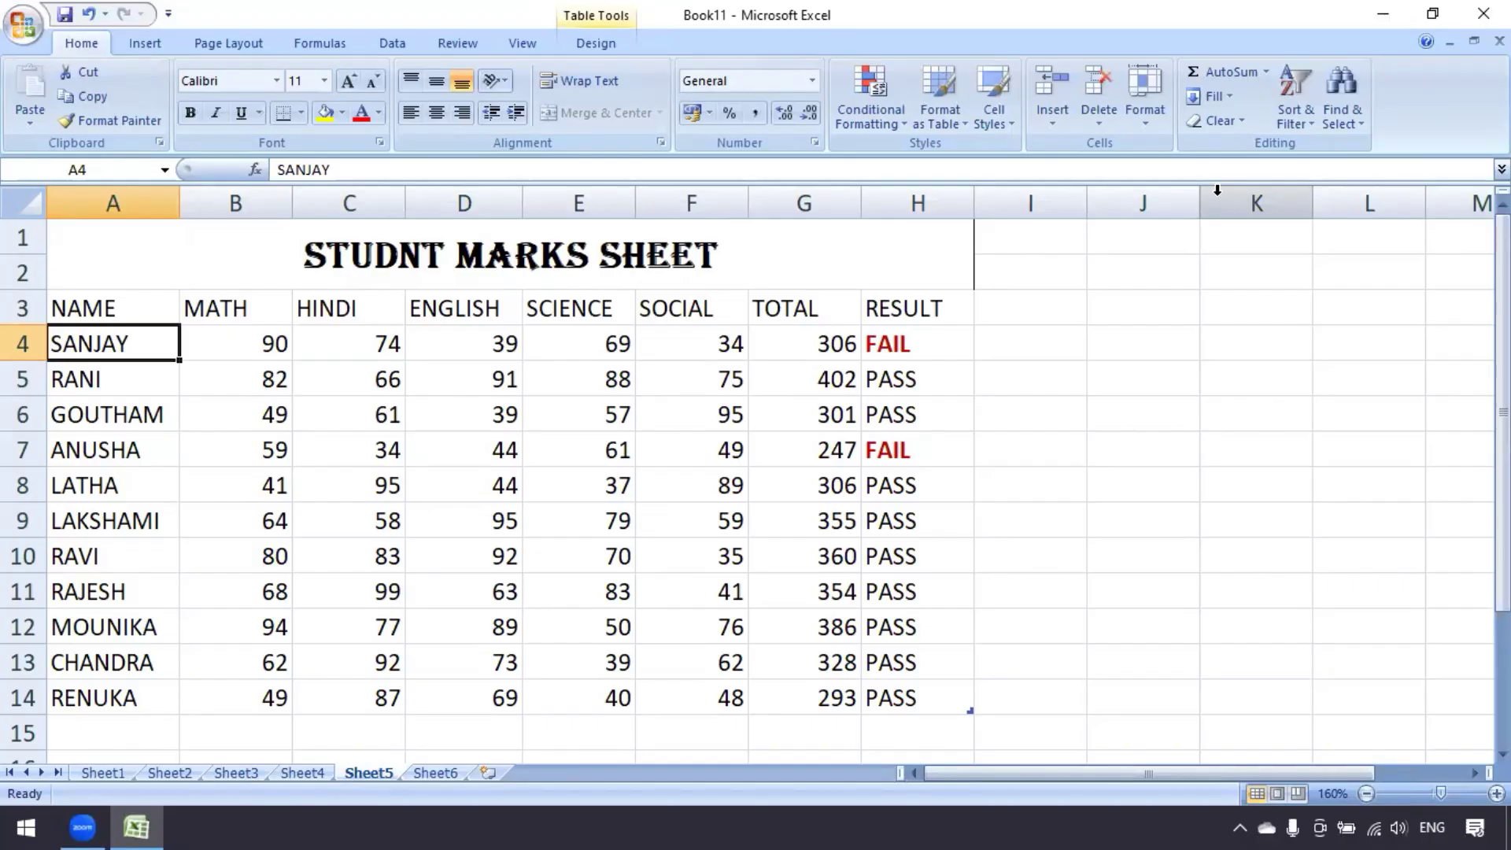
{"action": "left_click", "coordinate": [121, 409]}
{"action": "left_click", "coordinate": [1147, 126]}
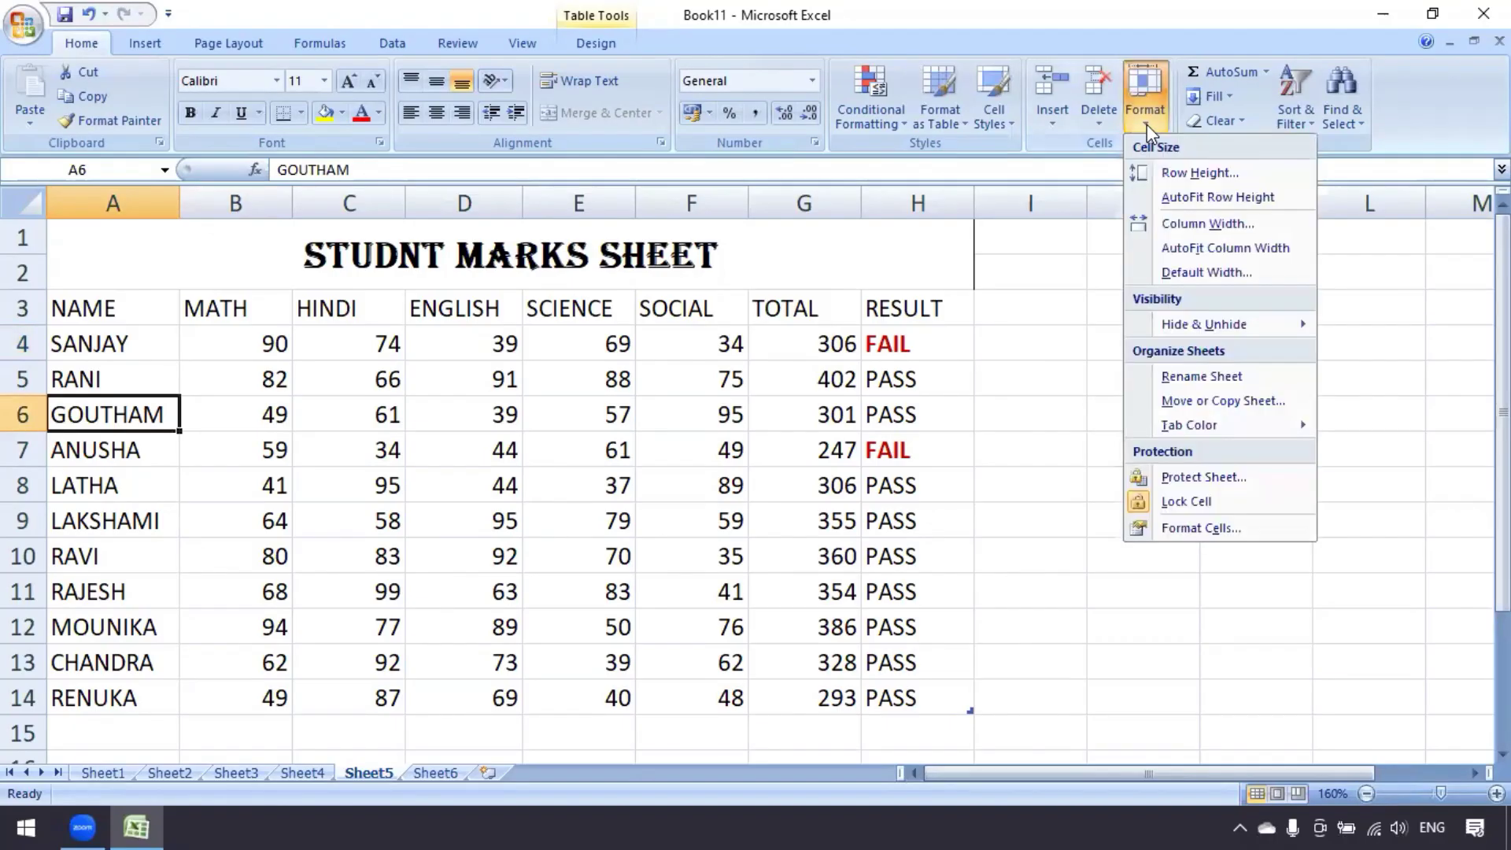
{"action": "left_click", "coordinate": [1209, 224]}
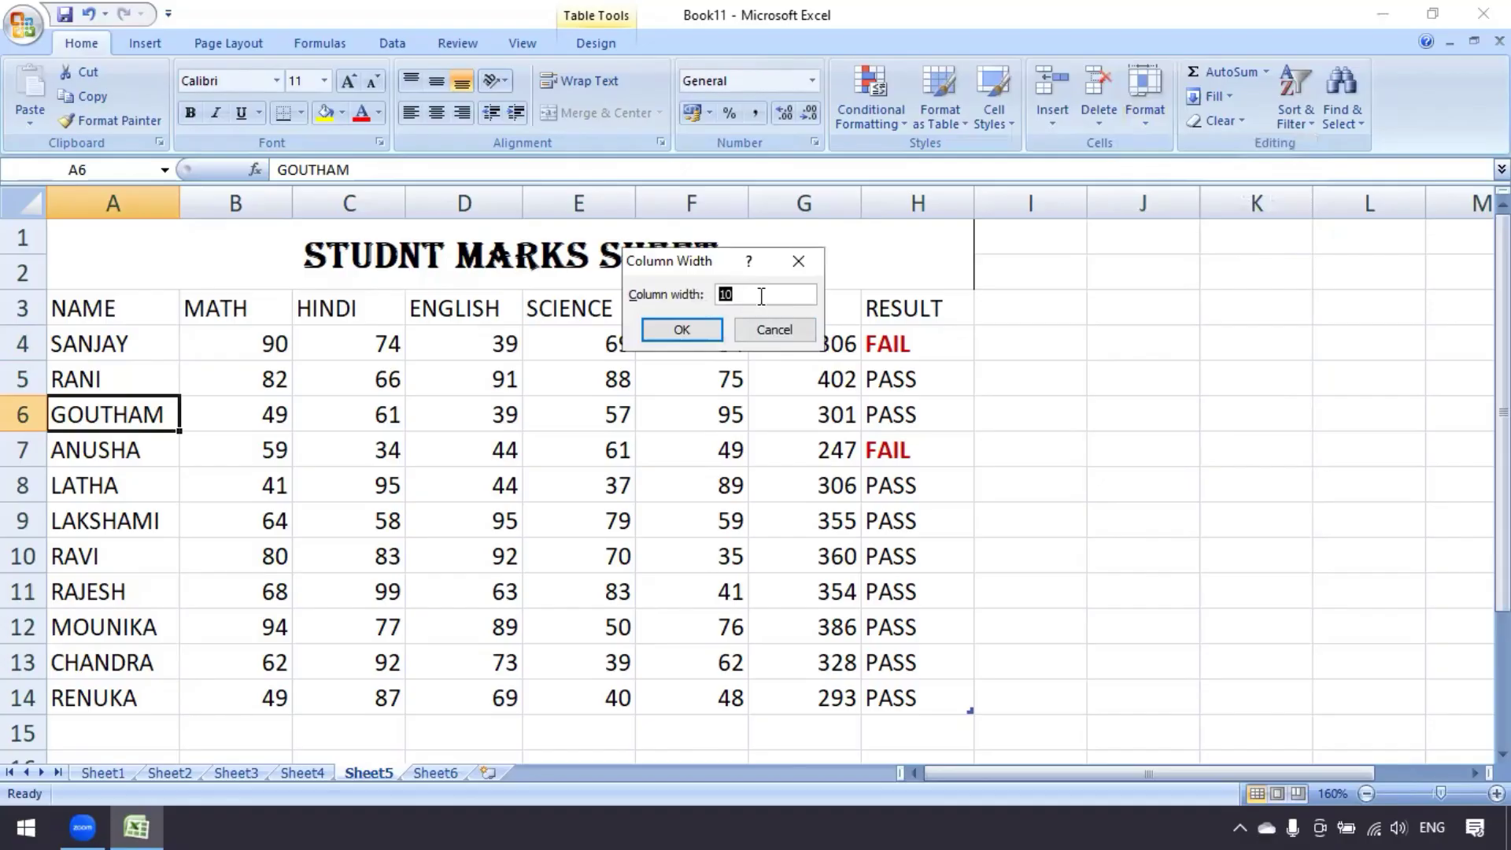
{"action": "left_click", "coordinate": [775, 331]}
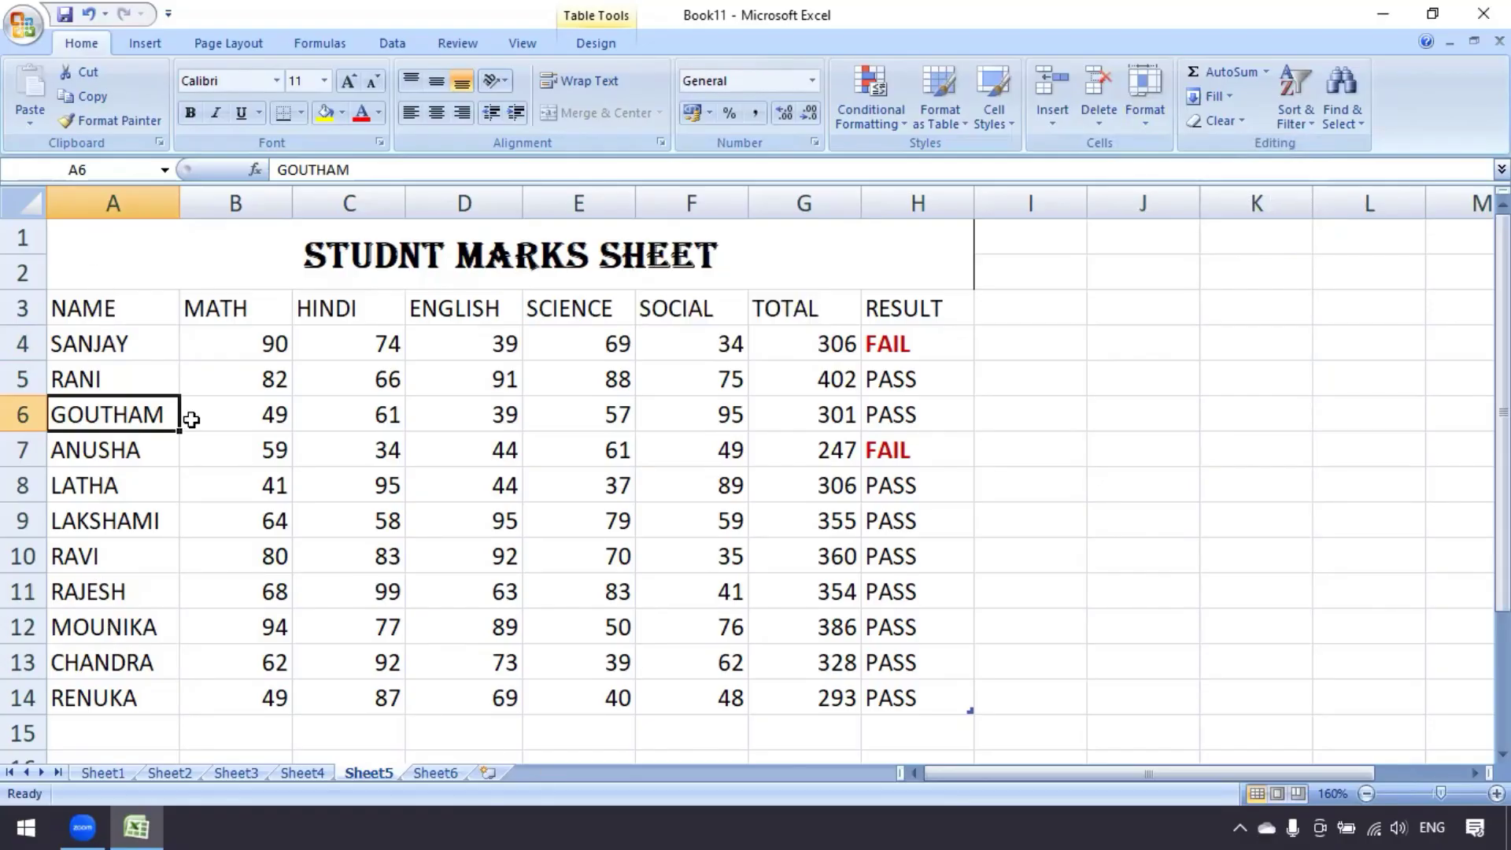
{"action": "left_click", "coordinate": [248, 562]}
{"action": "left_click", "coordinate": [344, 439]}
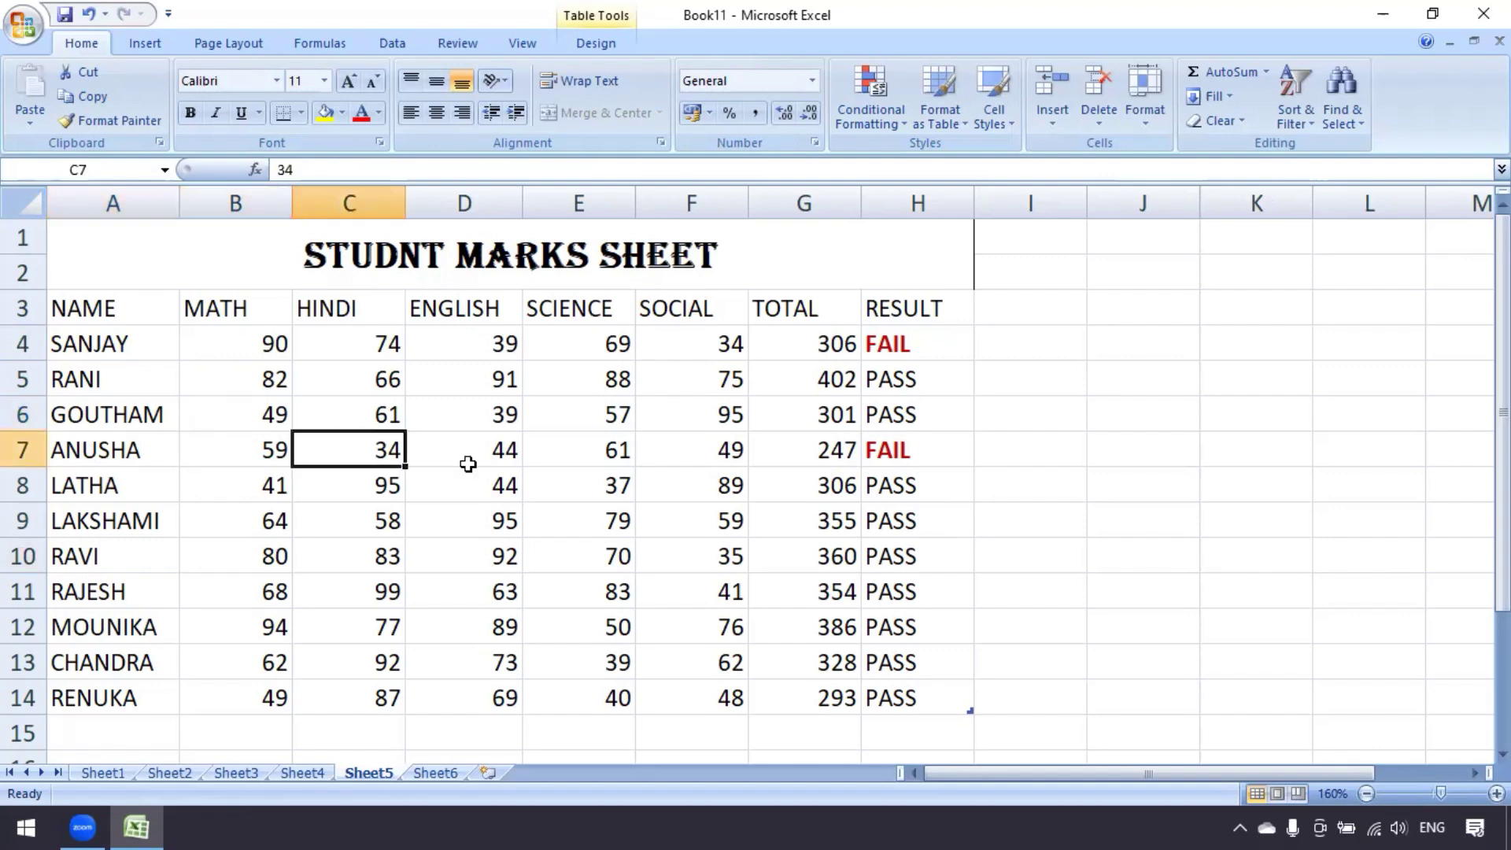
{"action": "left_click", "coordinate": [469, 464]}
{"action": "left_click", "coordinate": [604, 464]}
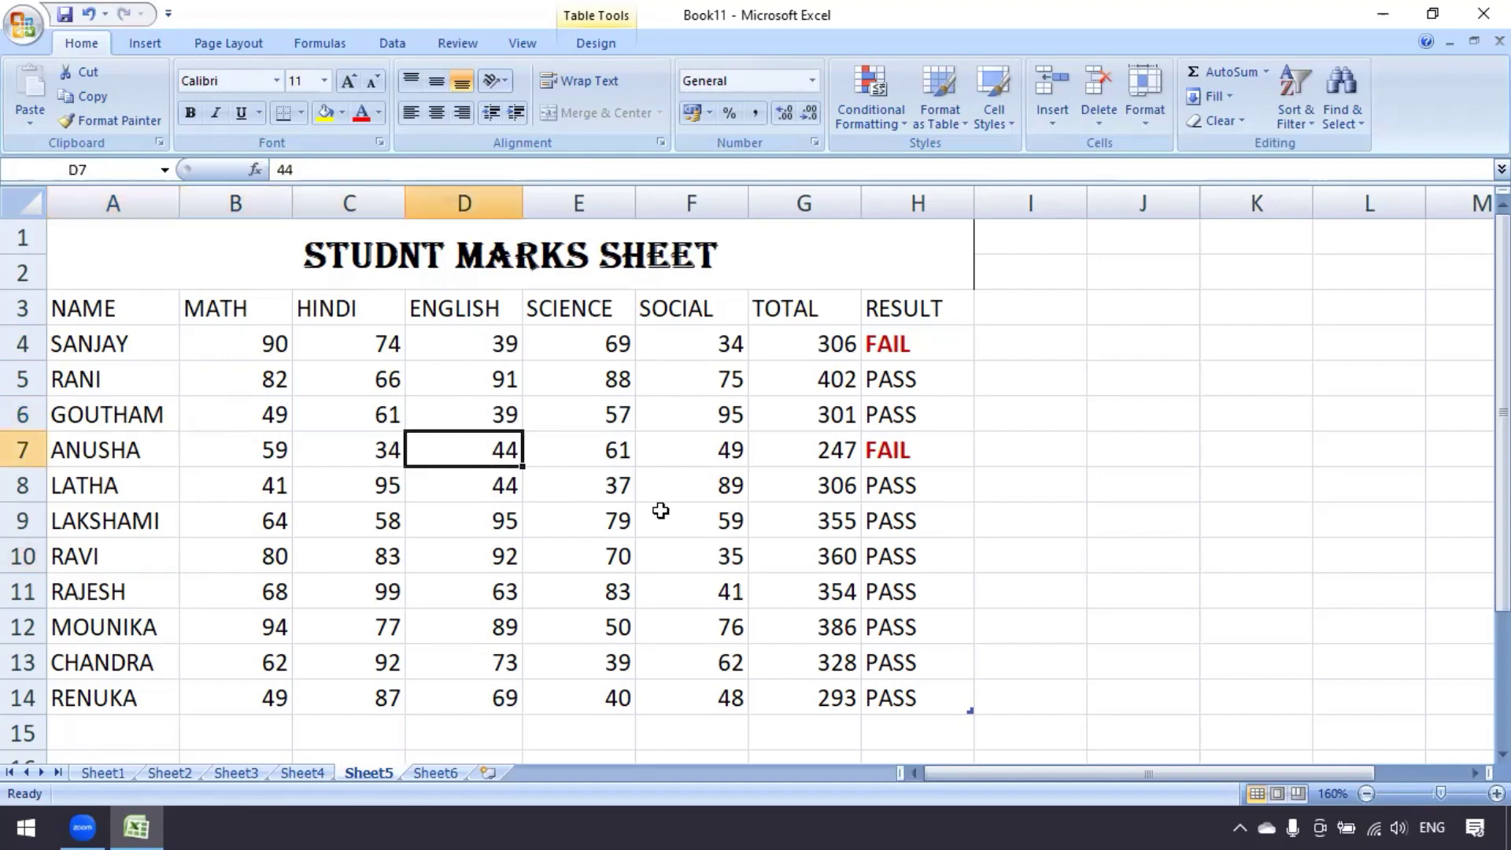
{"action": "left_click", "coordinate": [488, 773]}
Check Sheet7's column width (default 8.43) without changing it, then go back to Sheet5
{"action": "left_click", "coordinate": [64, 398]}
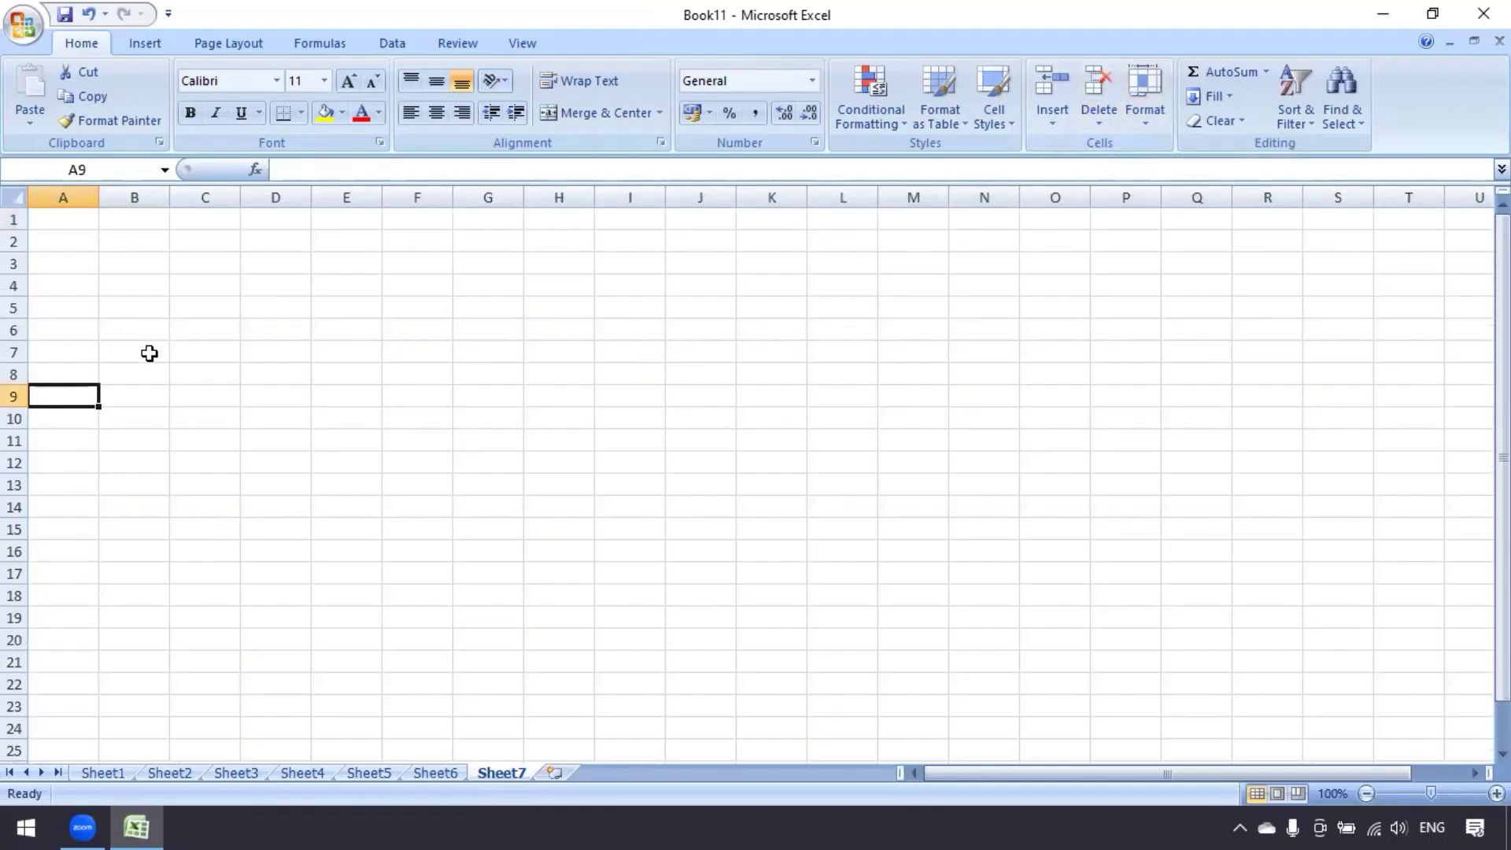
{"action": "left_click", "coordinate": [75, 308]}
{"action": "left_click", "coordinate": [1153, 118]}
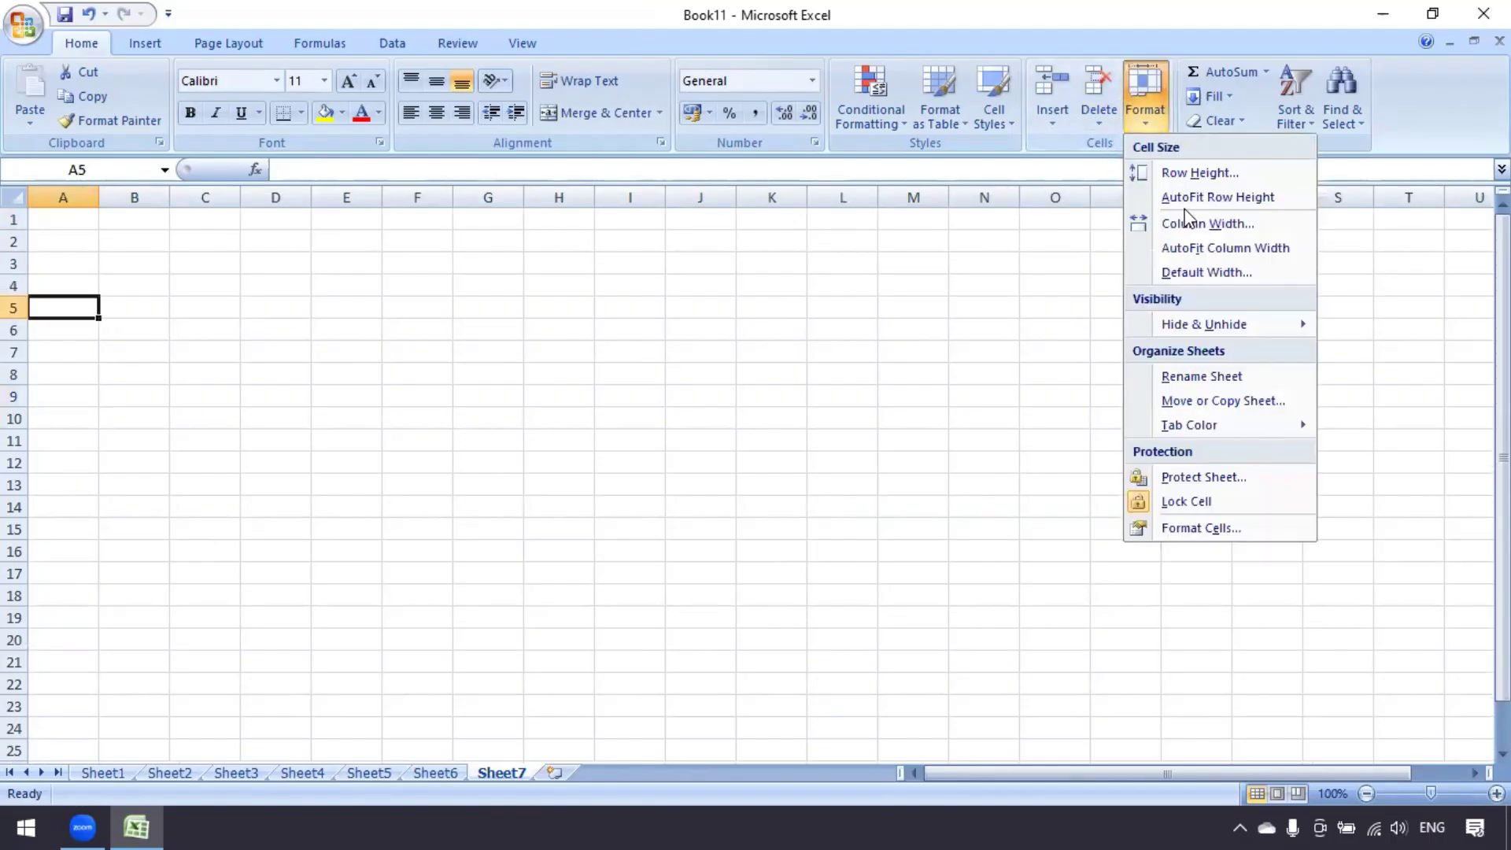
{"action": "left_click", "coordinate": [1195, 226]}
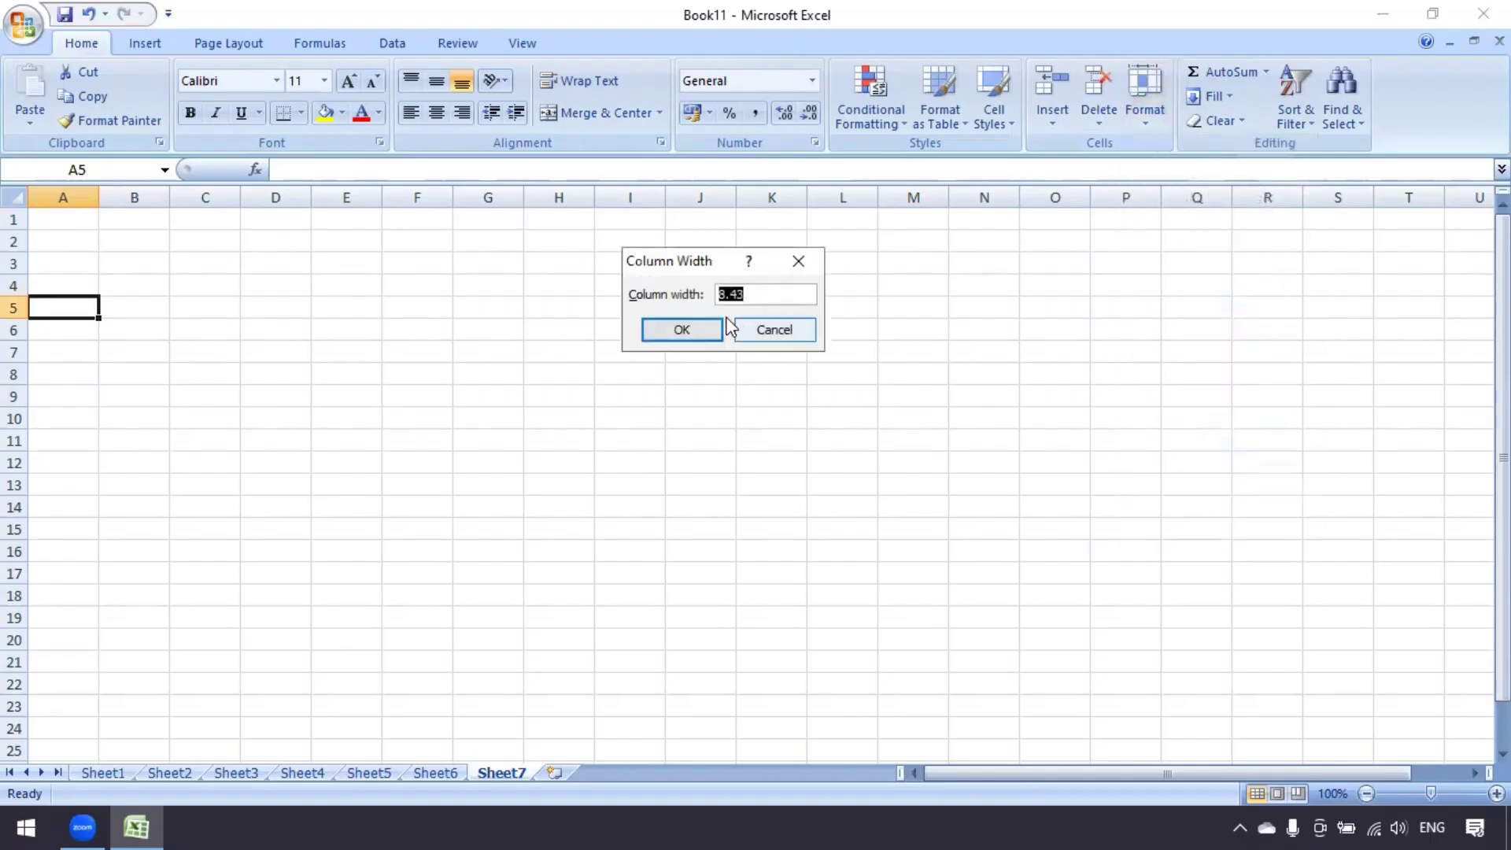
{"action": "left_click", "coordinate": [800, 335]}
{"action": "left_click", "coordinate": [429, 773]}
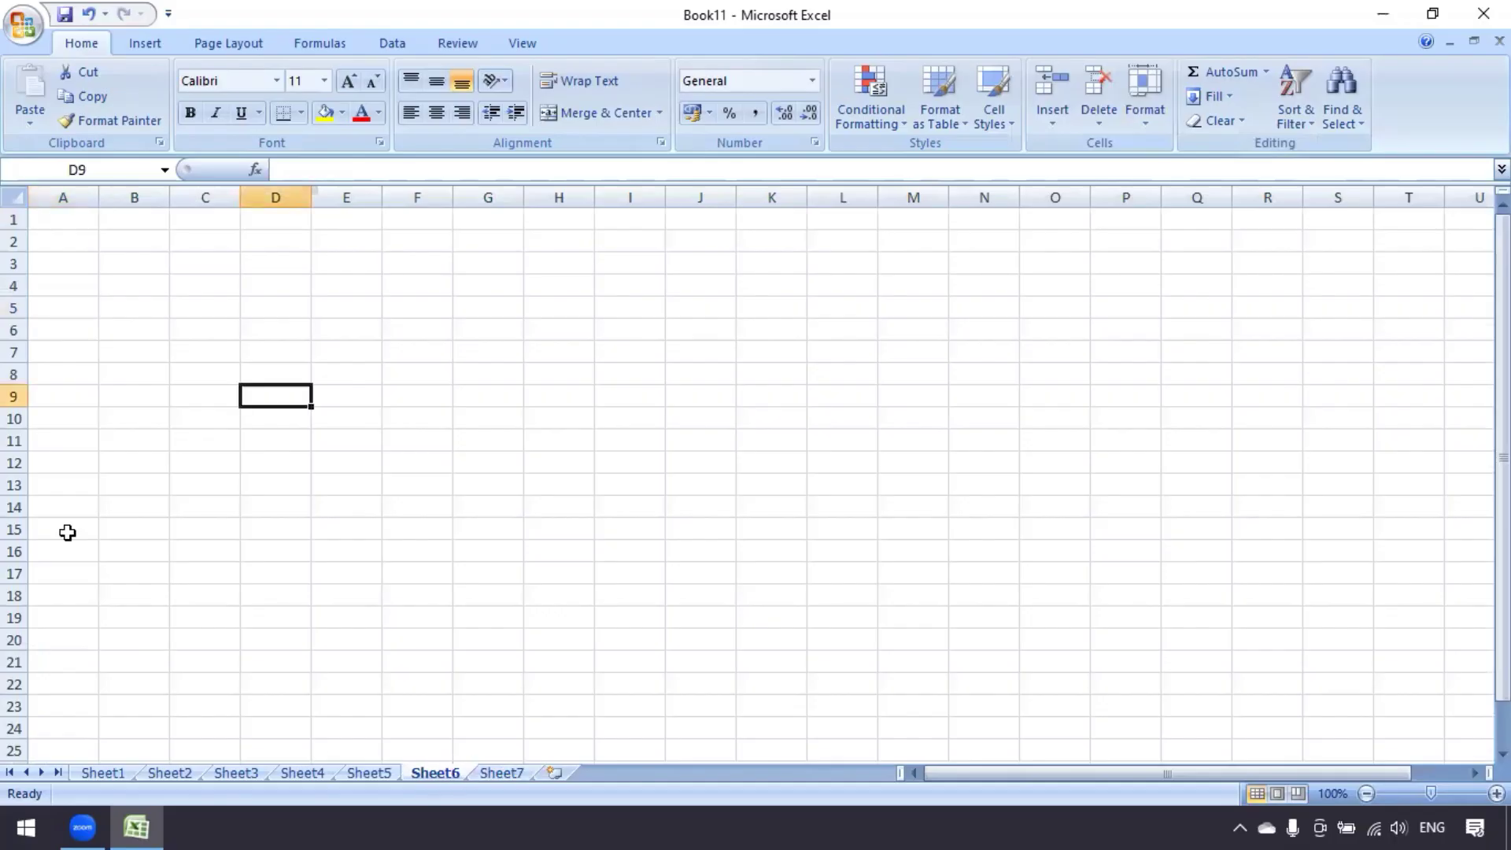
{"action": "left_click", "coordinate": [410, 772]}
Set the width of column A, holding names like LAKSHAMI, to 20
{"action": "left_click", "coordinate": [125, 532]}
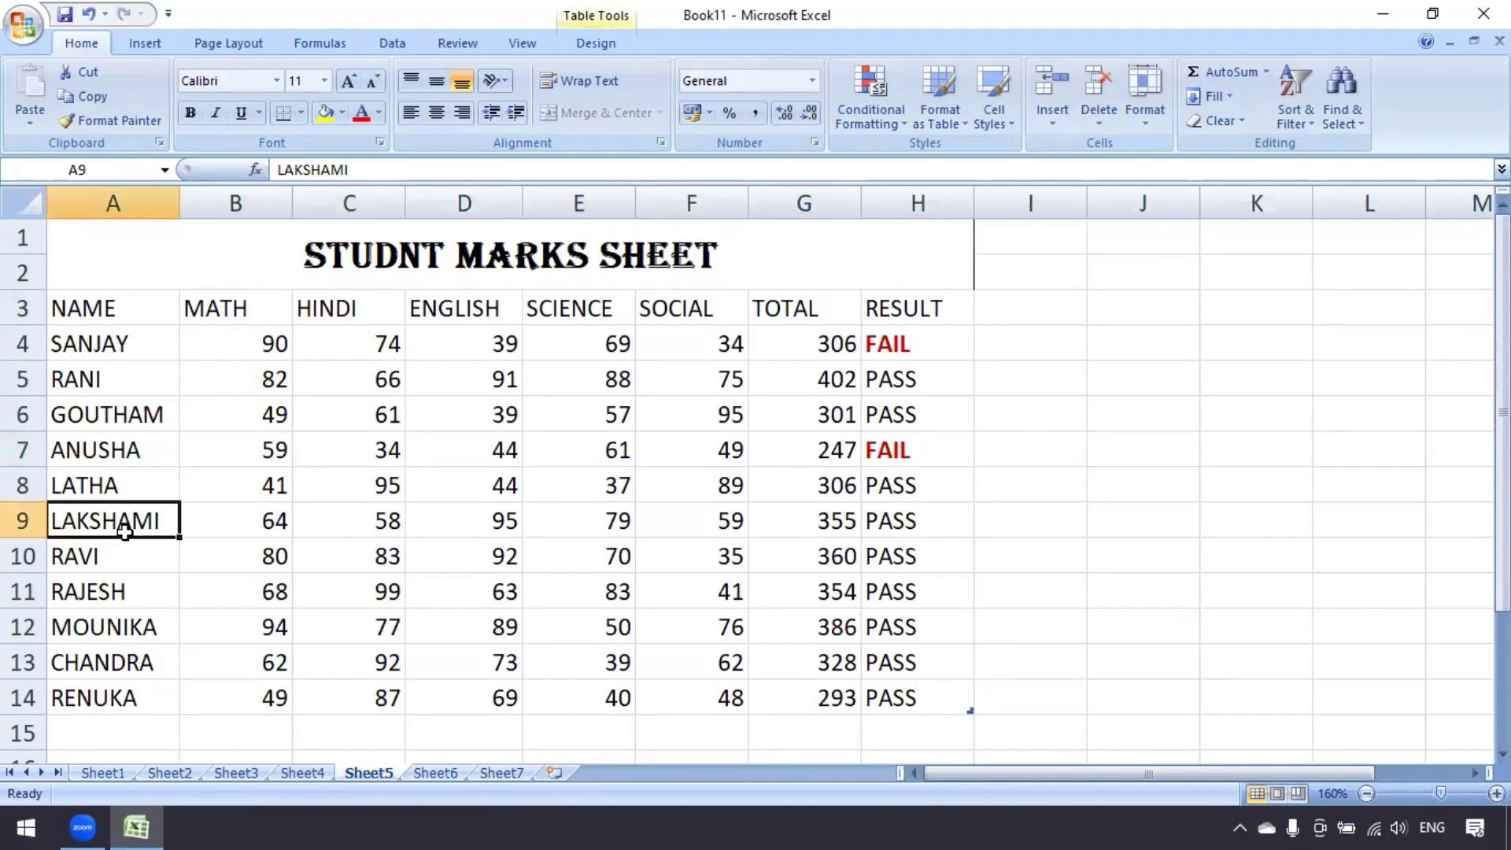
{"action": "left_click", "coordinate": [1146, 118]}
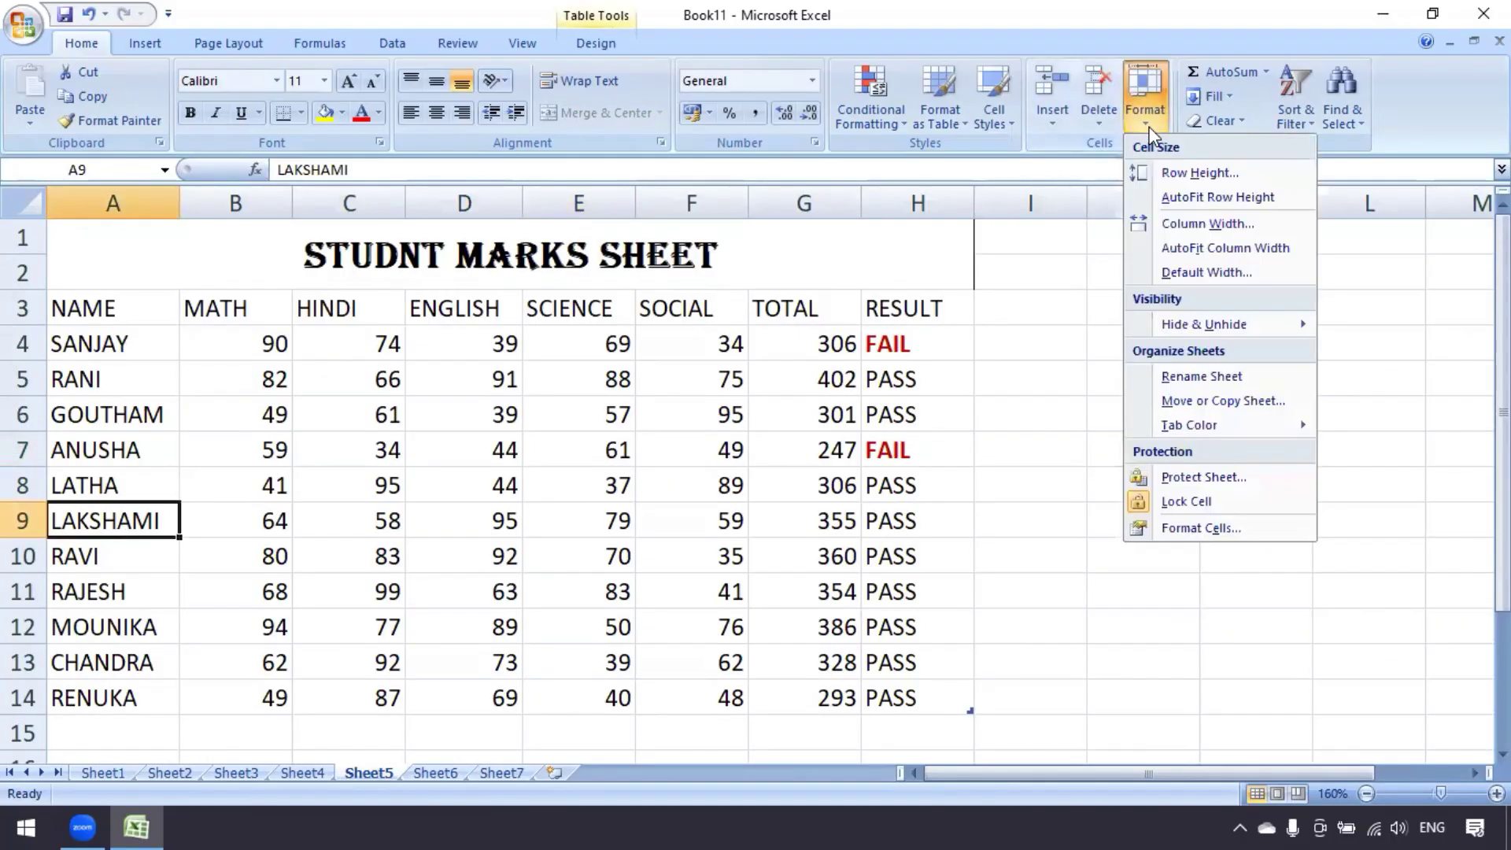
{"action": "left_click", "coordinate": [1192, 225]}
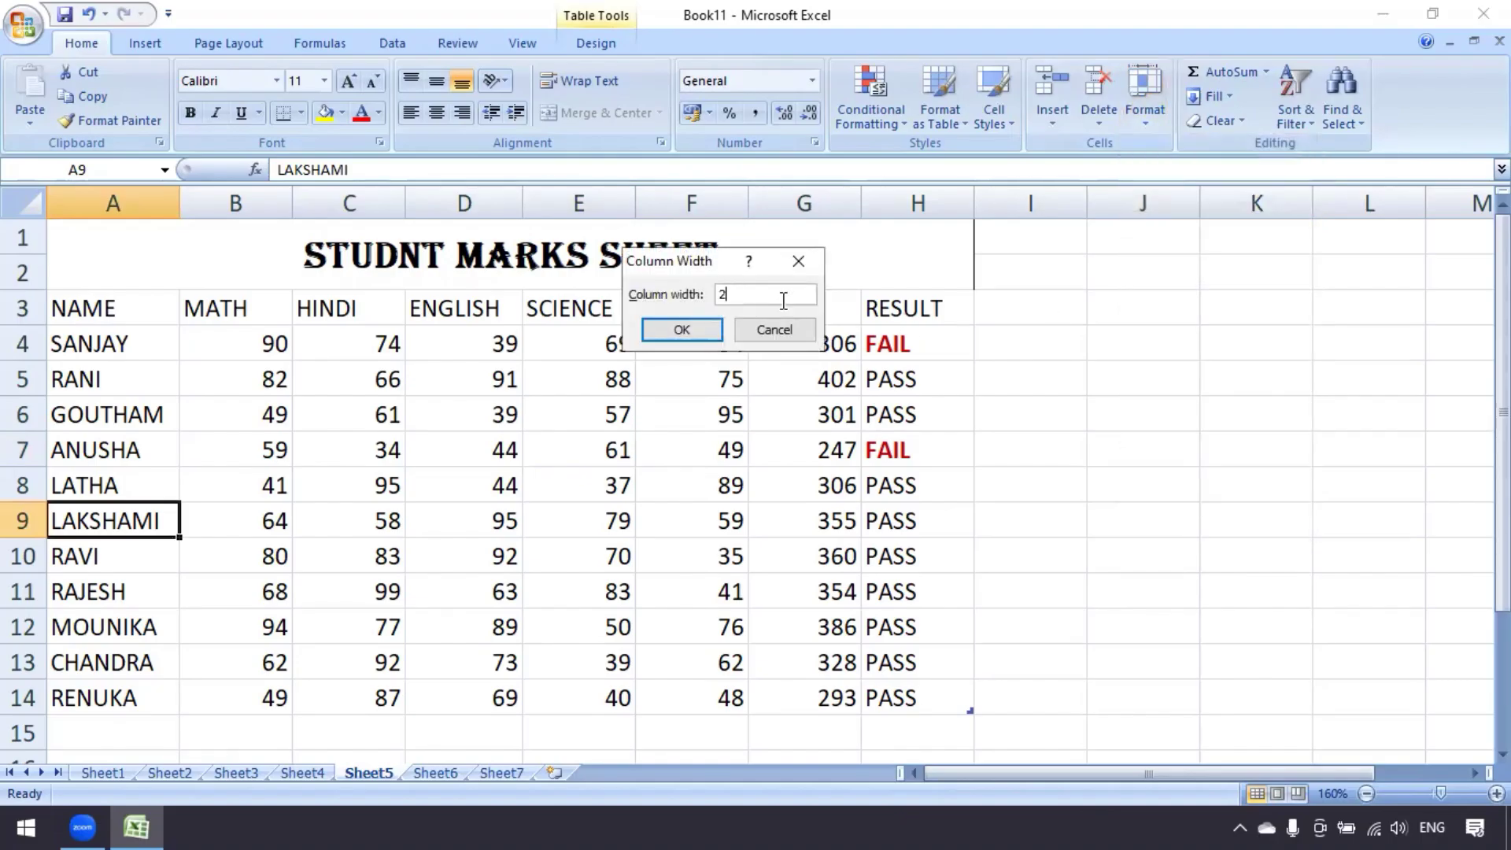
{"action": "left_click", "coordinate": [688, 330]}
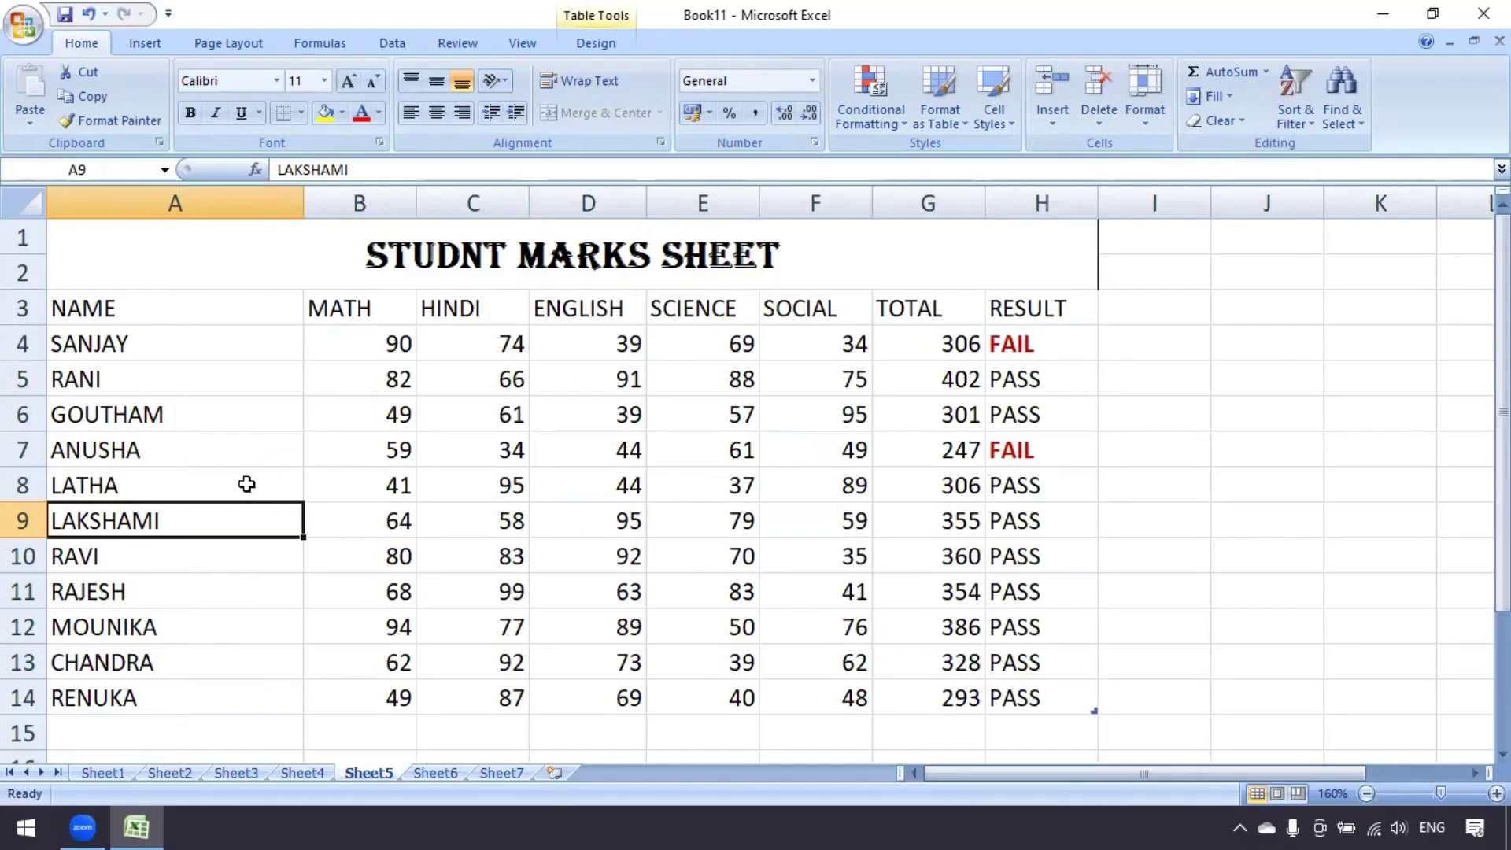
{"action": "left_click", "coordinate": [1145, 129]}
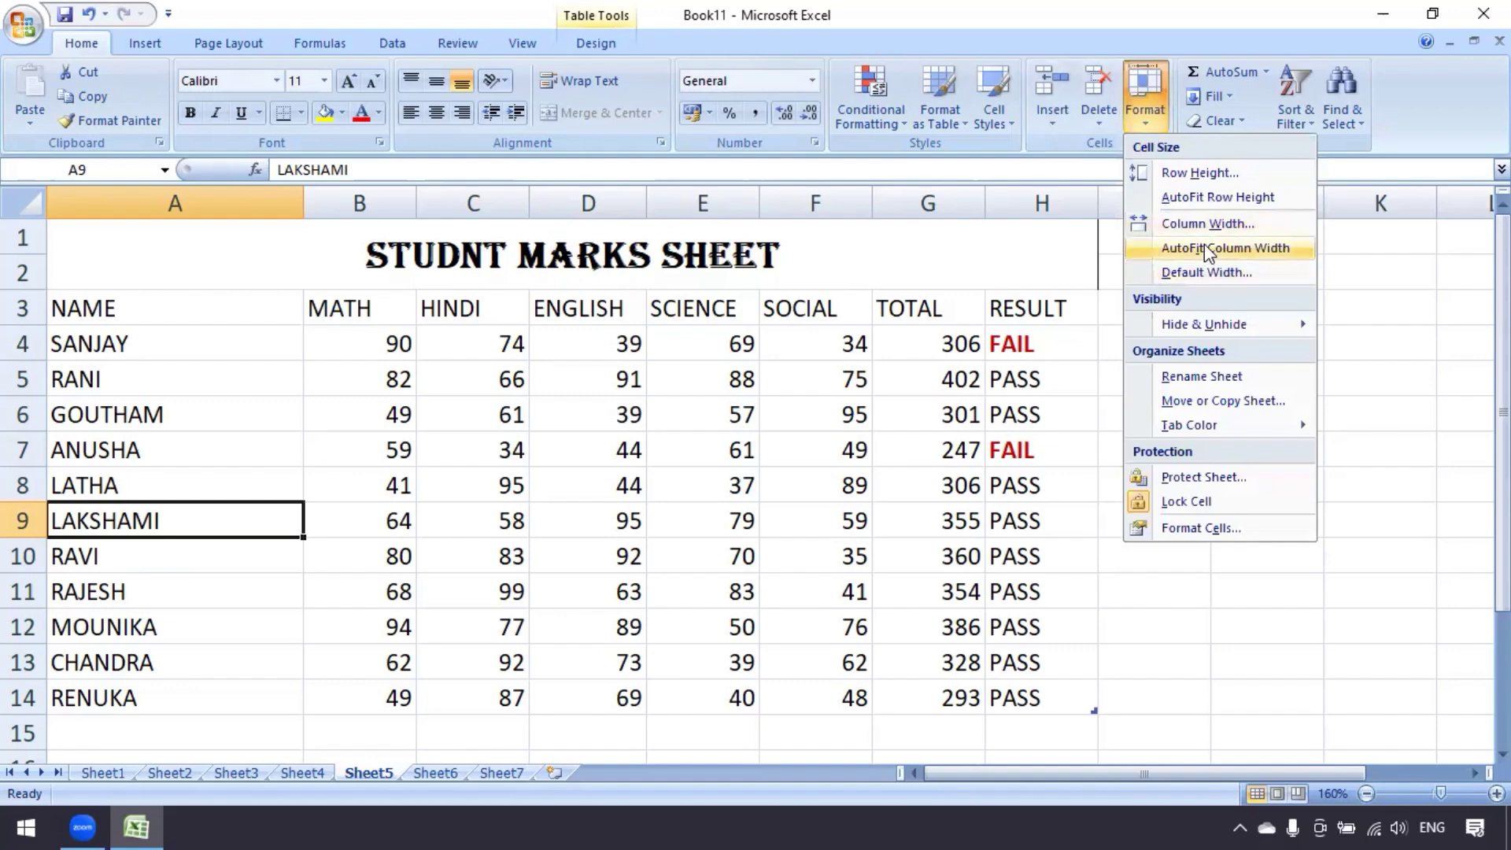
AutoFit column A to the student names and leave Default Width unchanged
{"action": "left_click", "coordinate": [1204, 246]}
{"action": "left_click", "coordinate": [1147, 125]}
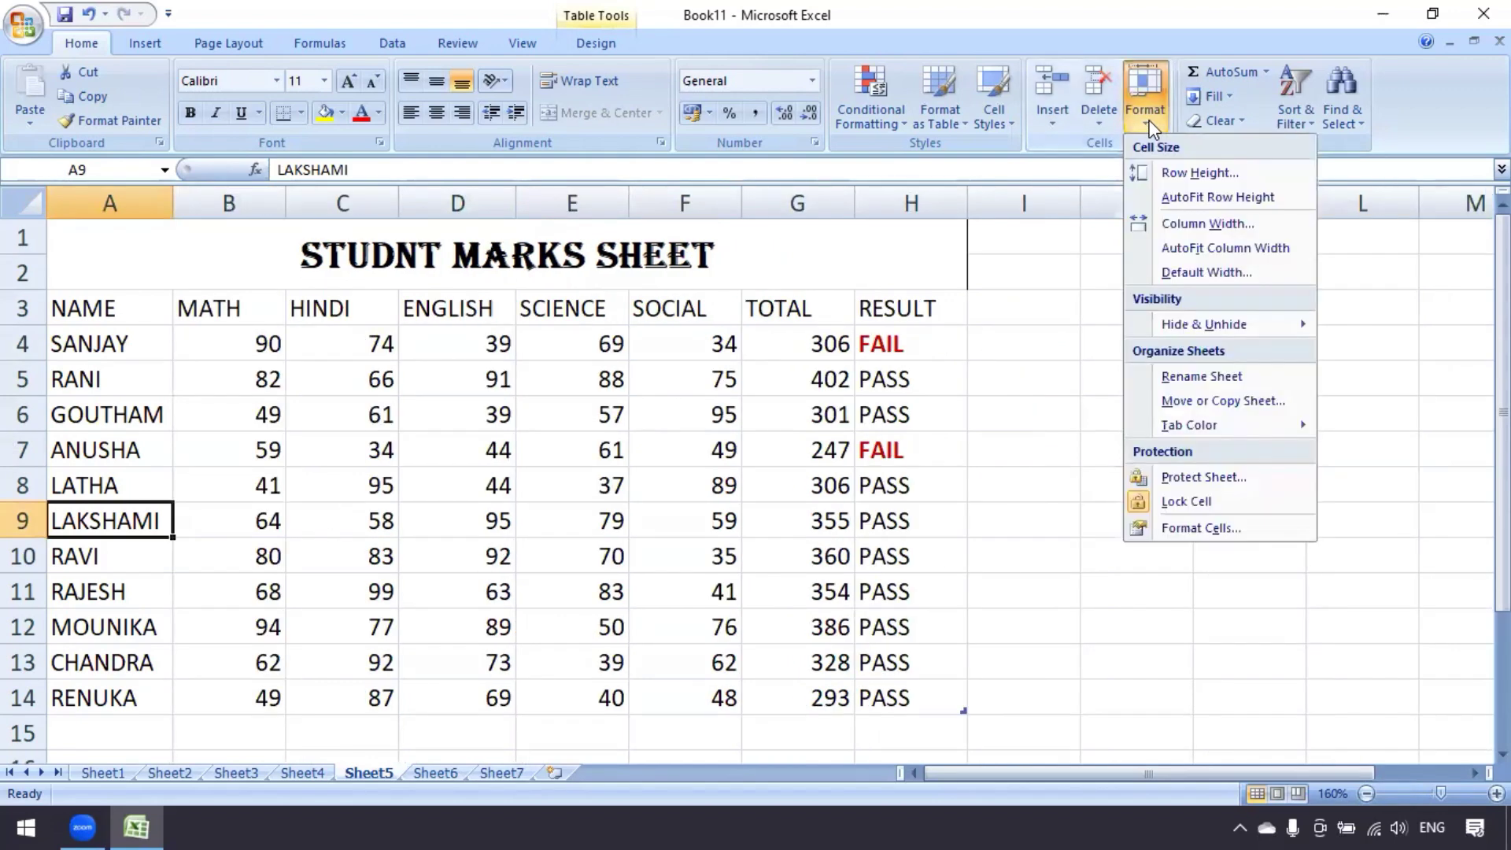
{"action": "left_click", "coordinate": [1192, 275]}
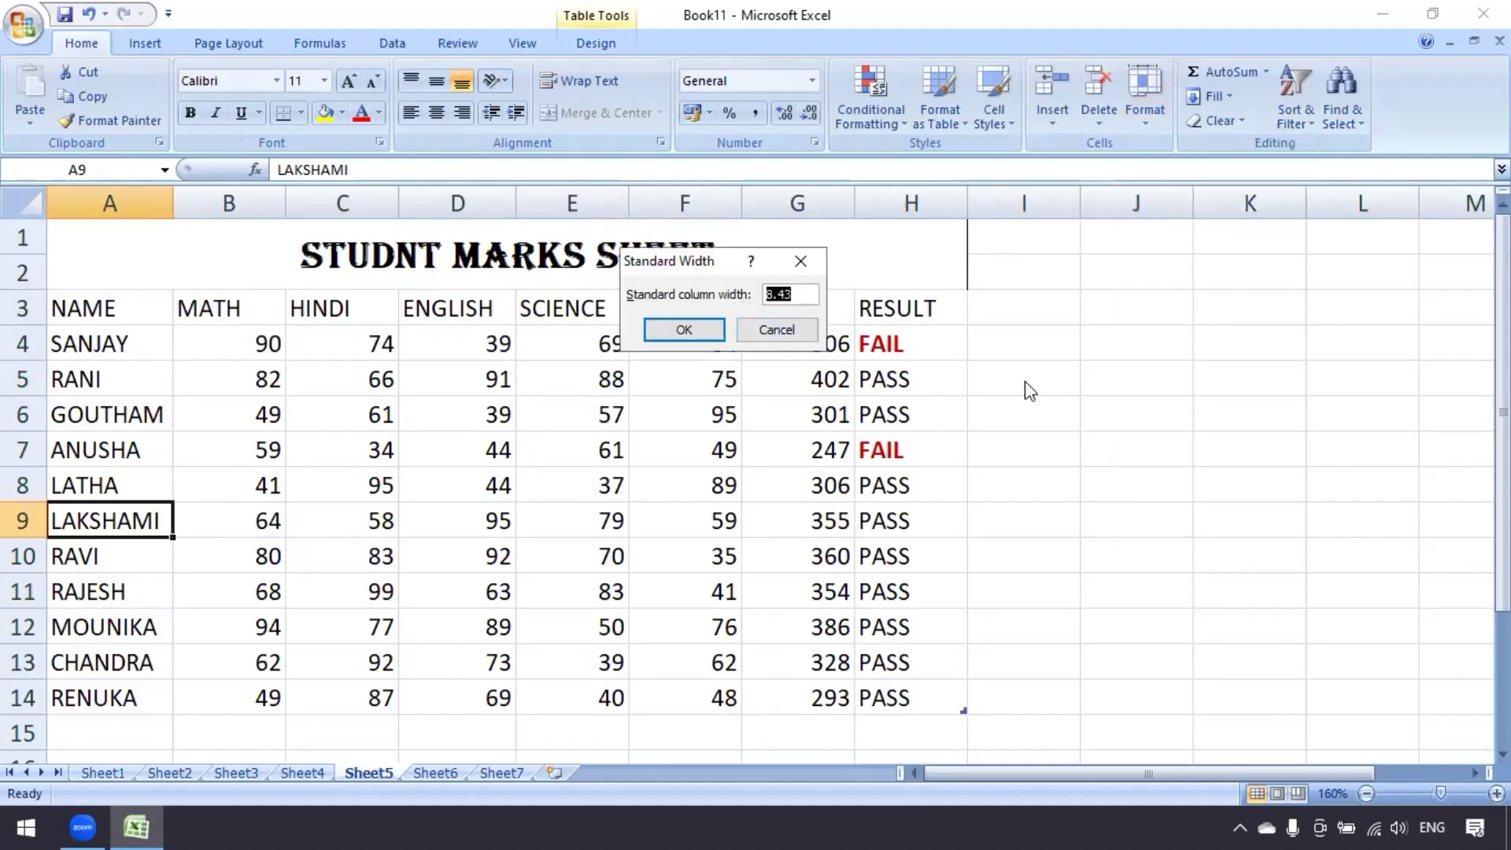
{"action": "left_click", "coordinate": [747, 332]}
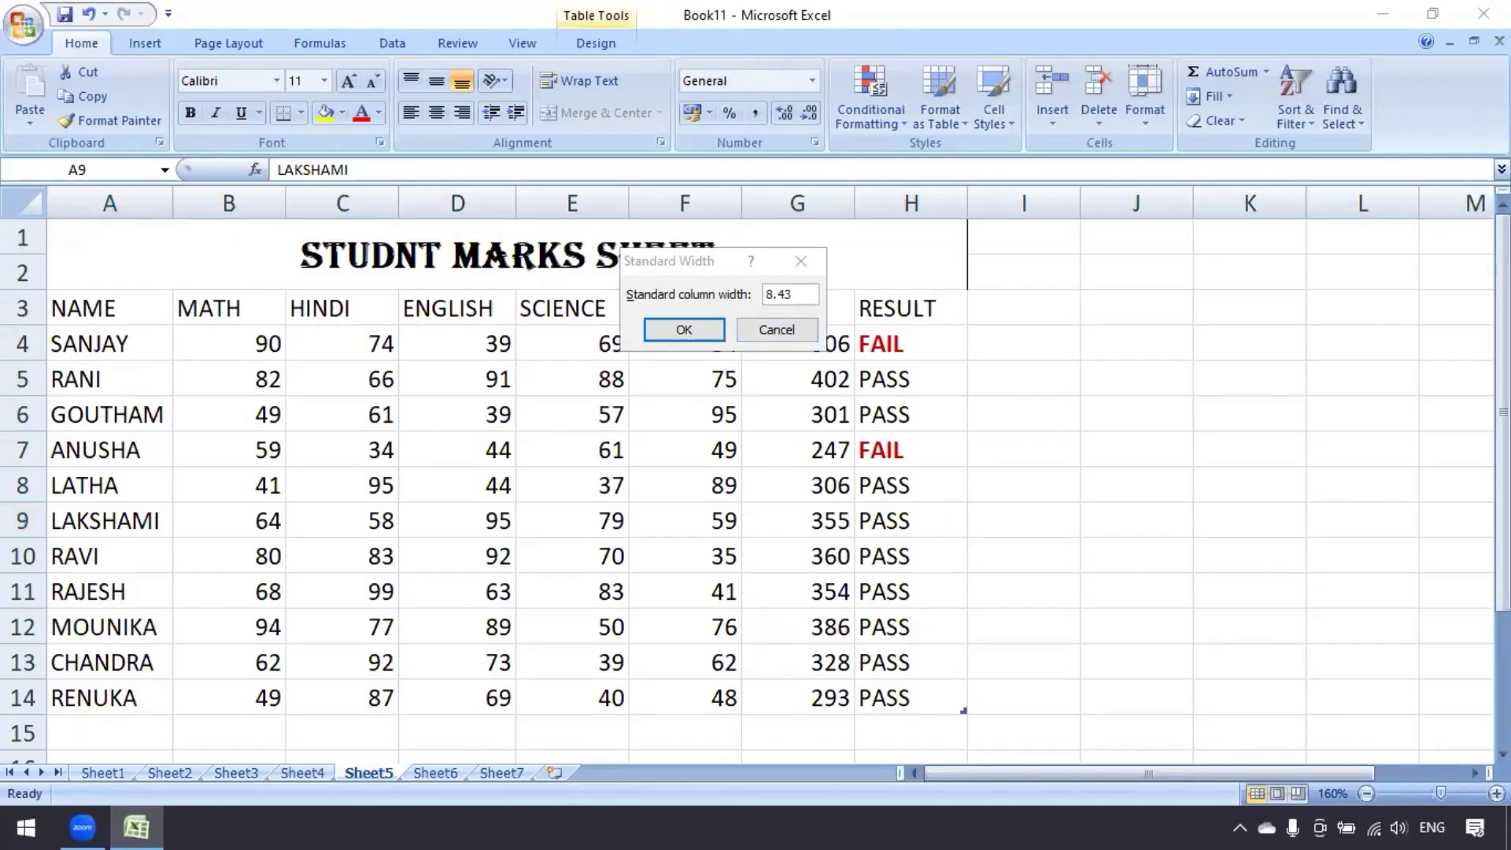
{"action": "left_click", "coordinate": [776, 329]}
Select E7 and close the Format options without changing anything
{"action": "left_click", "coordinate": [543, 456]}
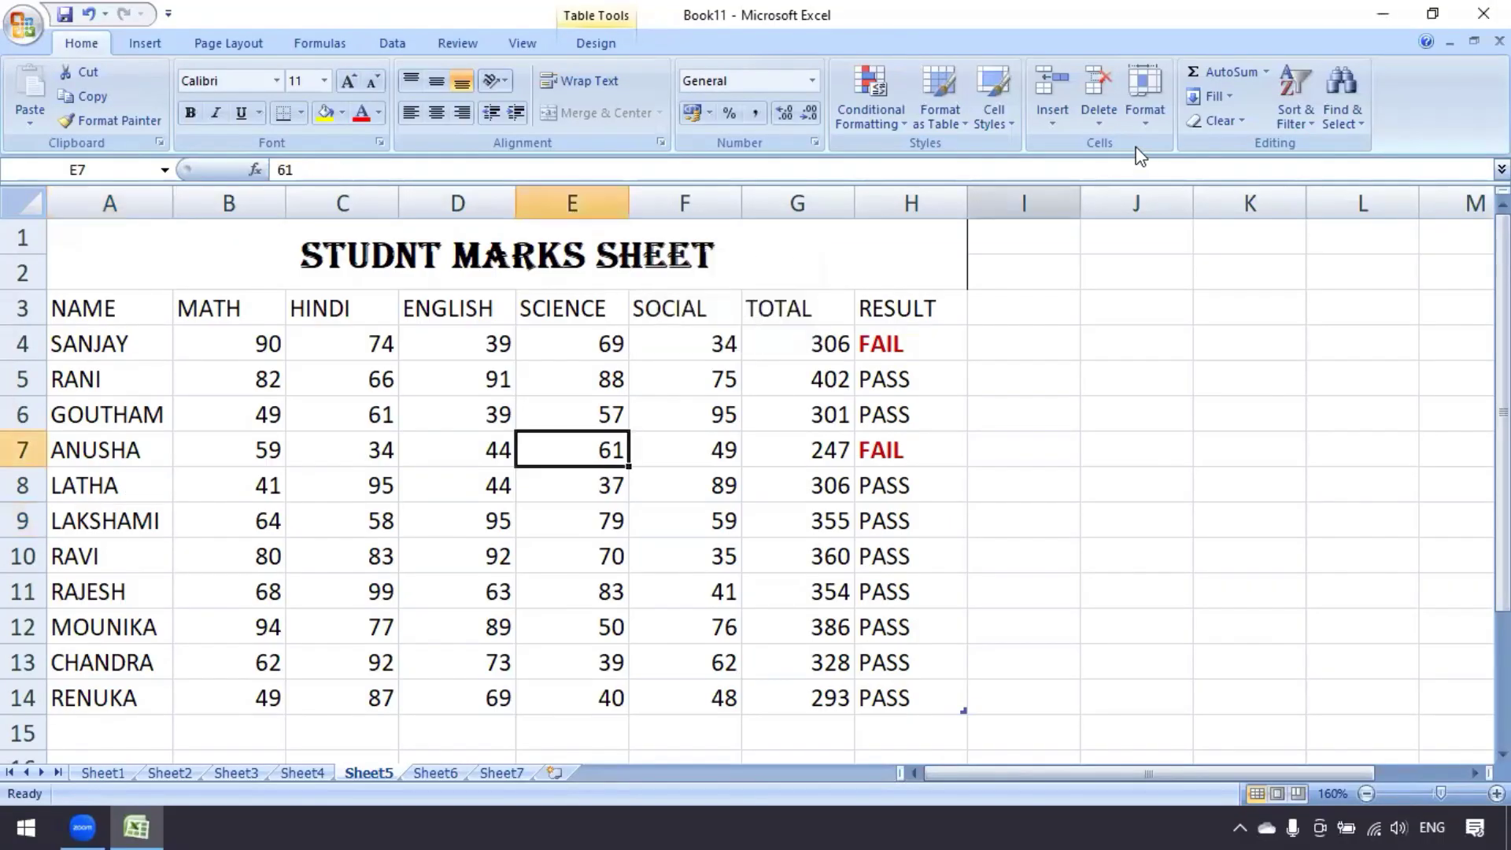
{"action": "left_click", "coordinate": [1149, 129]}
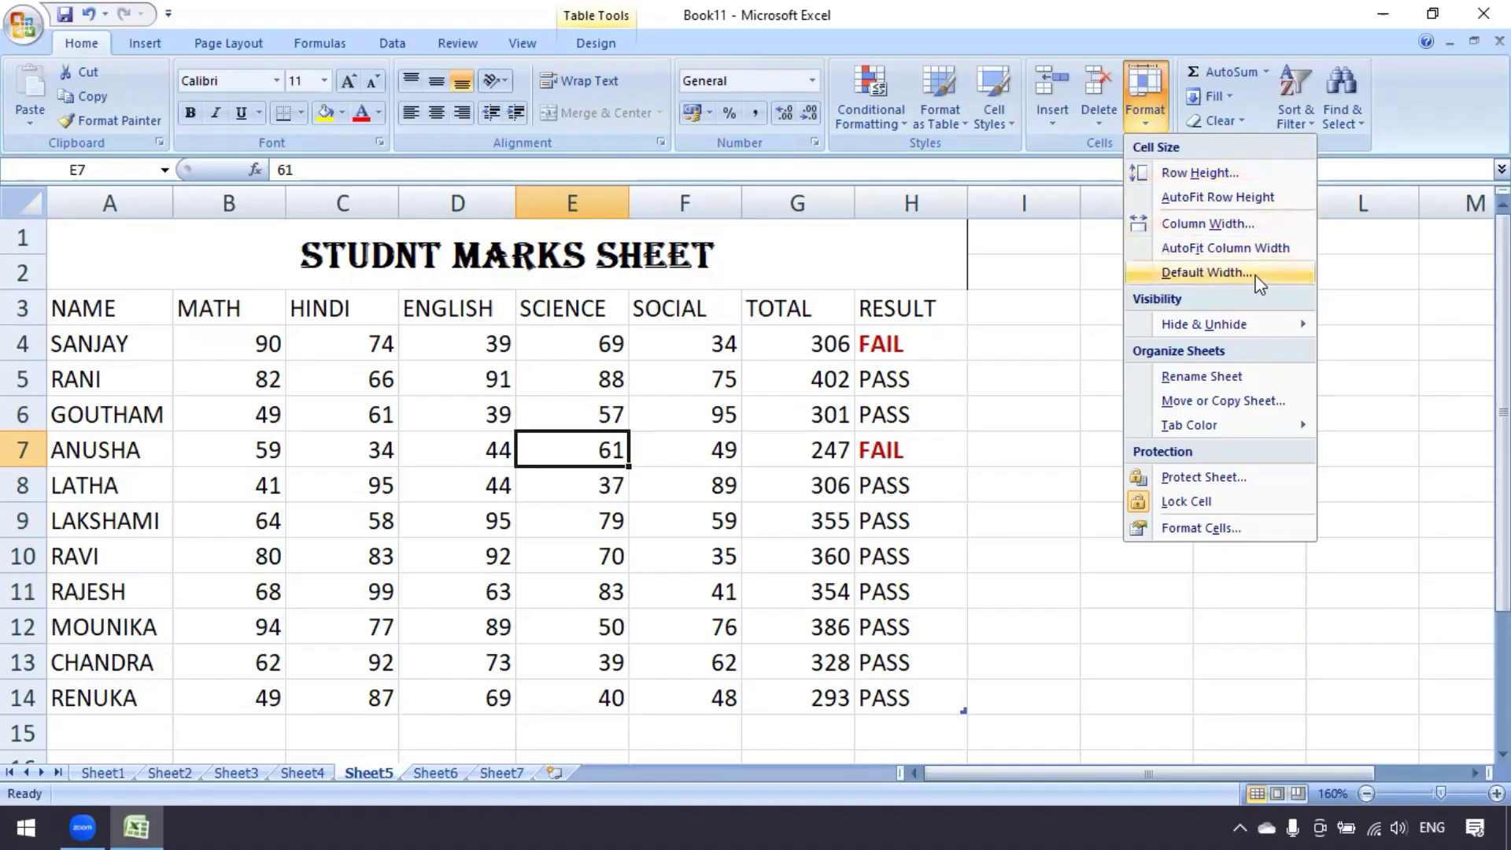
{"action": "left_click", "coordinate": [811, 472]}
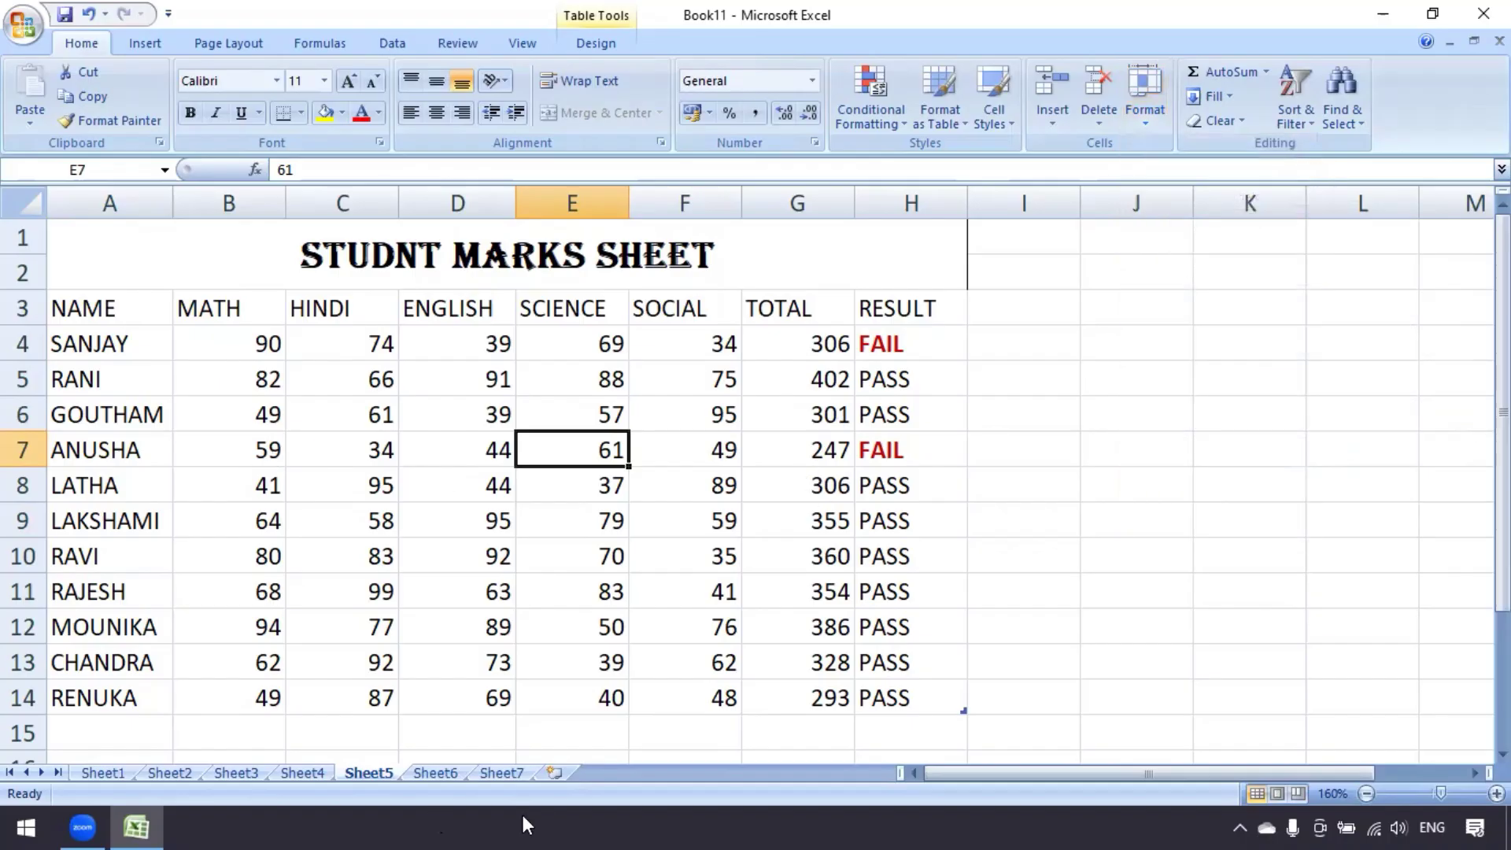
Drag column A wider to about 21.86
{"action": "left_click", "coordinate": [270, 509]}
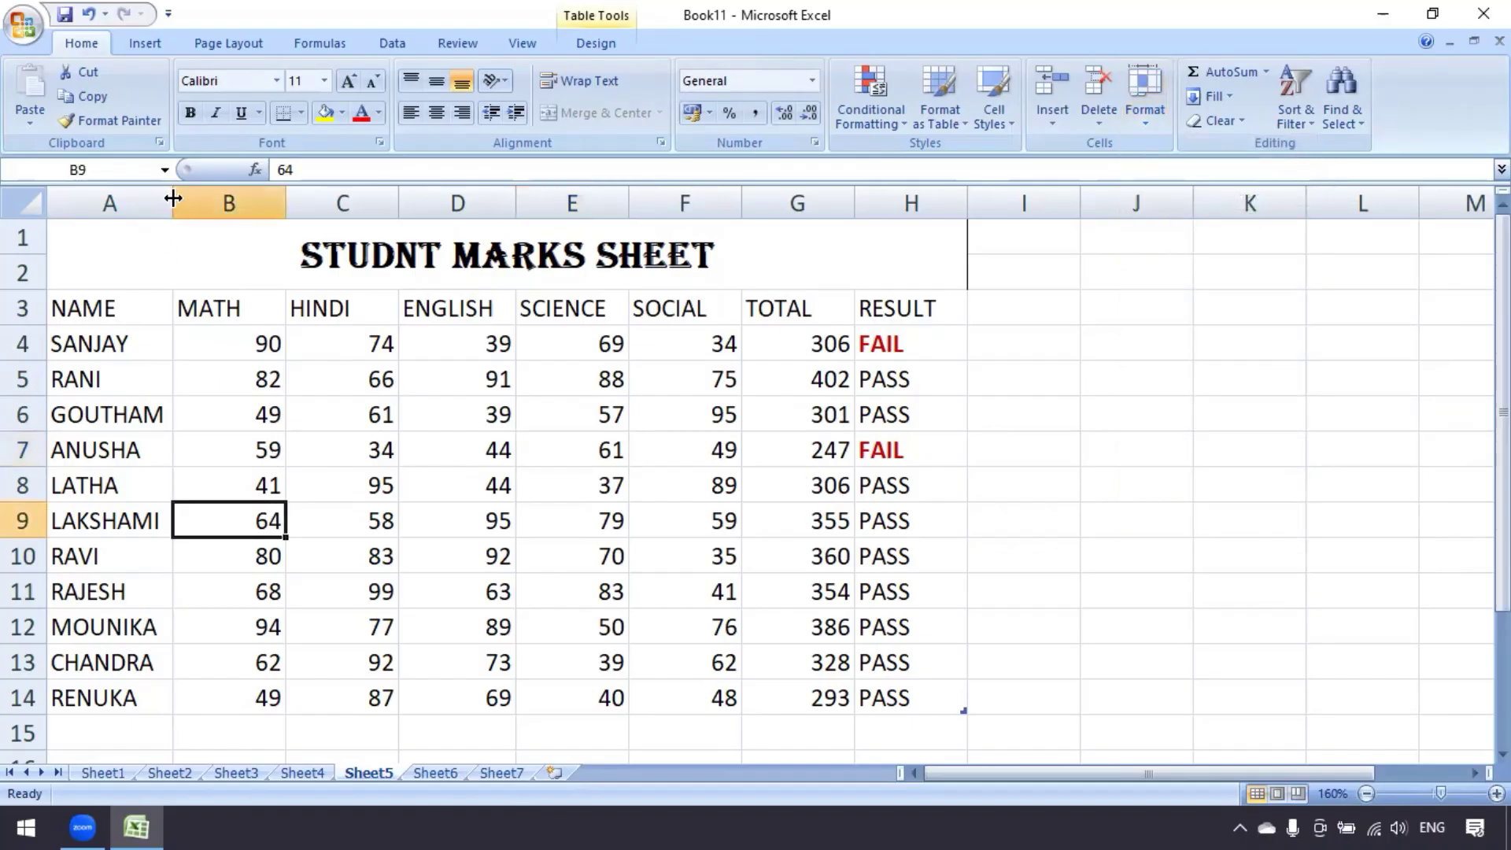
{"action": "left_click", "coordinate": [255, 401]}
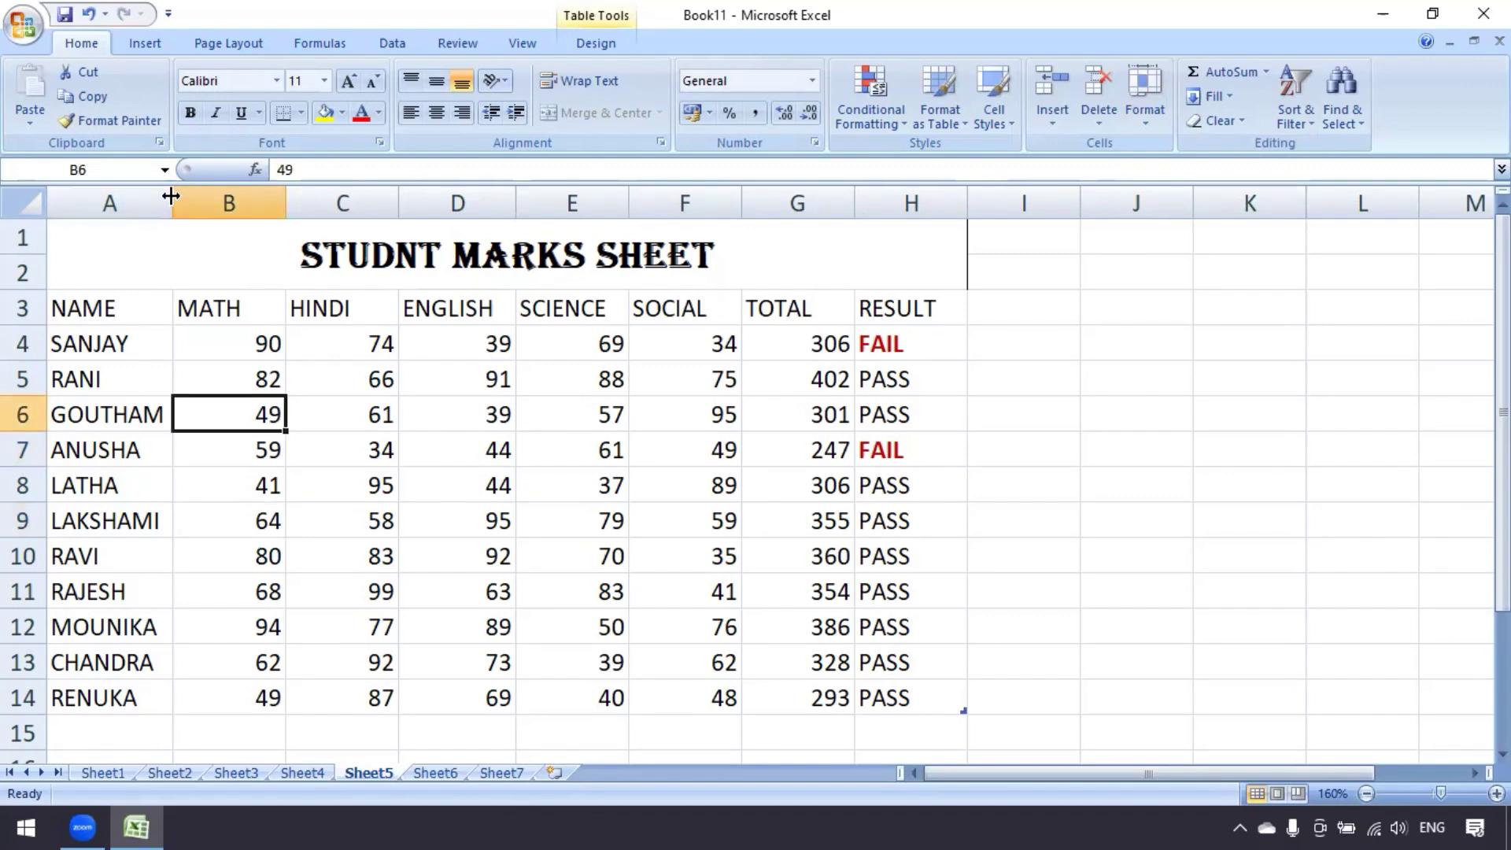
{"action": "left_click_drag", "start_coordinate": [170, 196], "coordinate": [288, 204]}
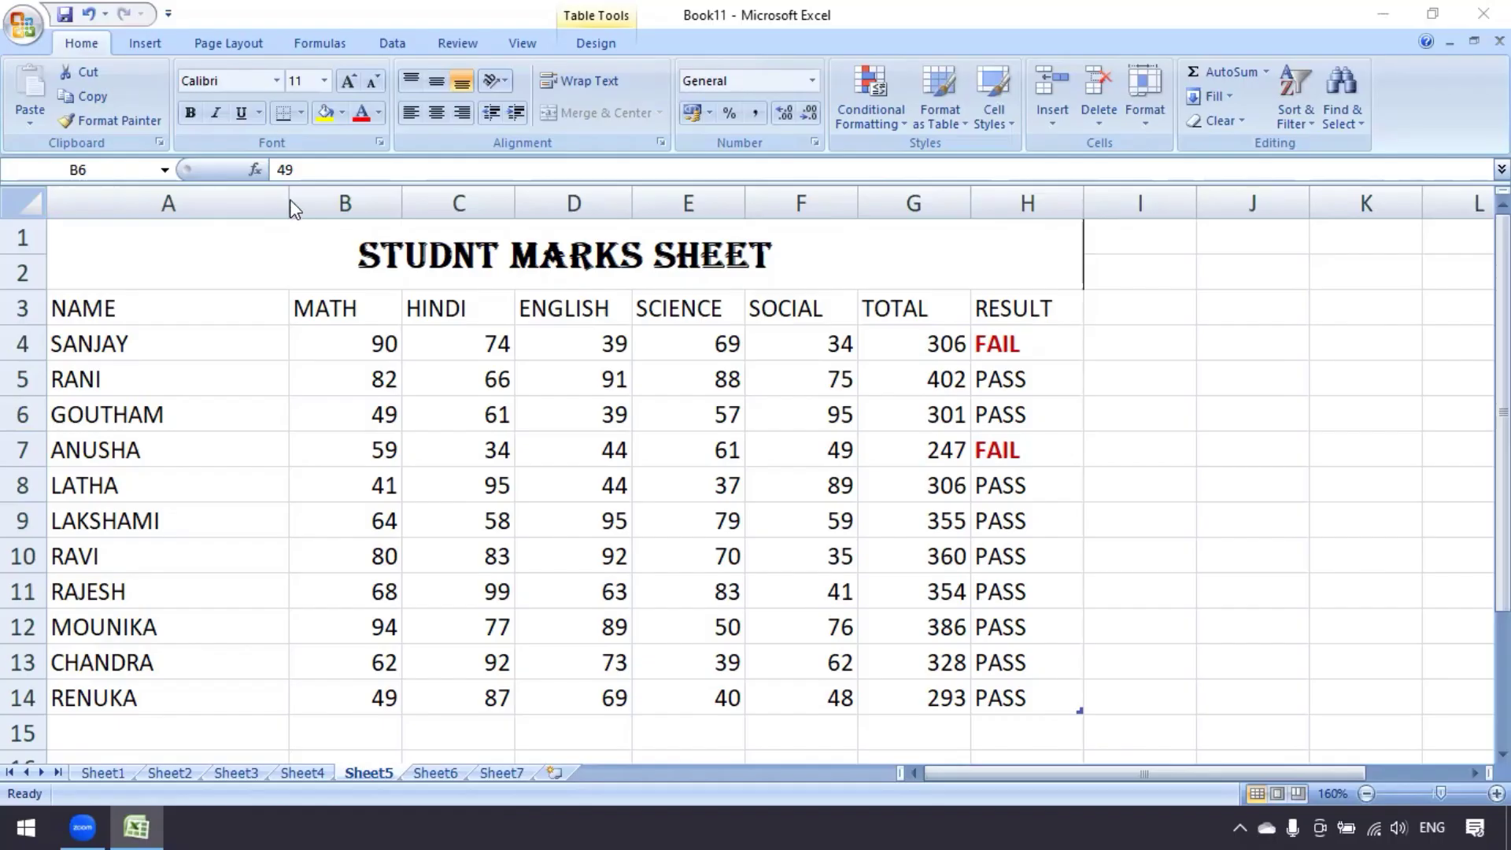
{"action": "left_click", "coordinate": [305, 405]}
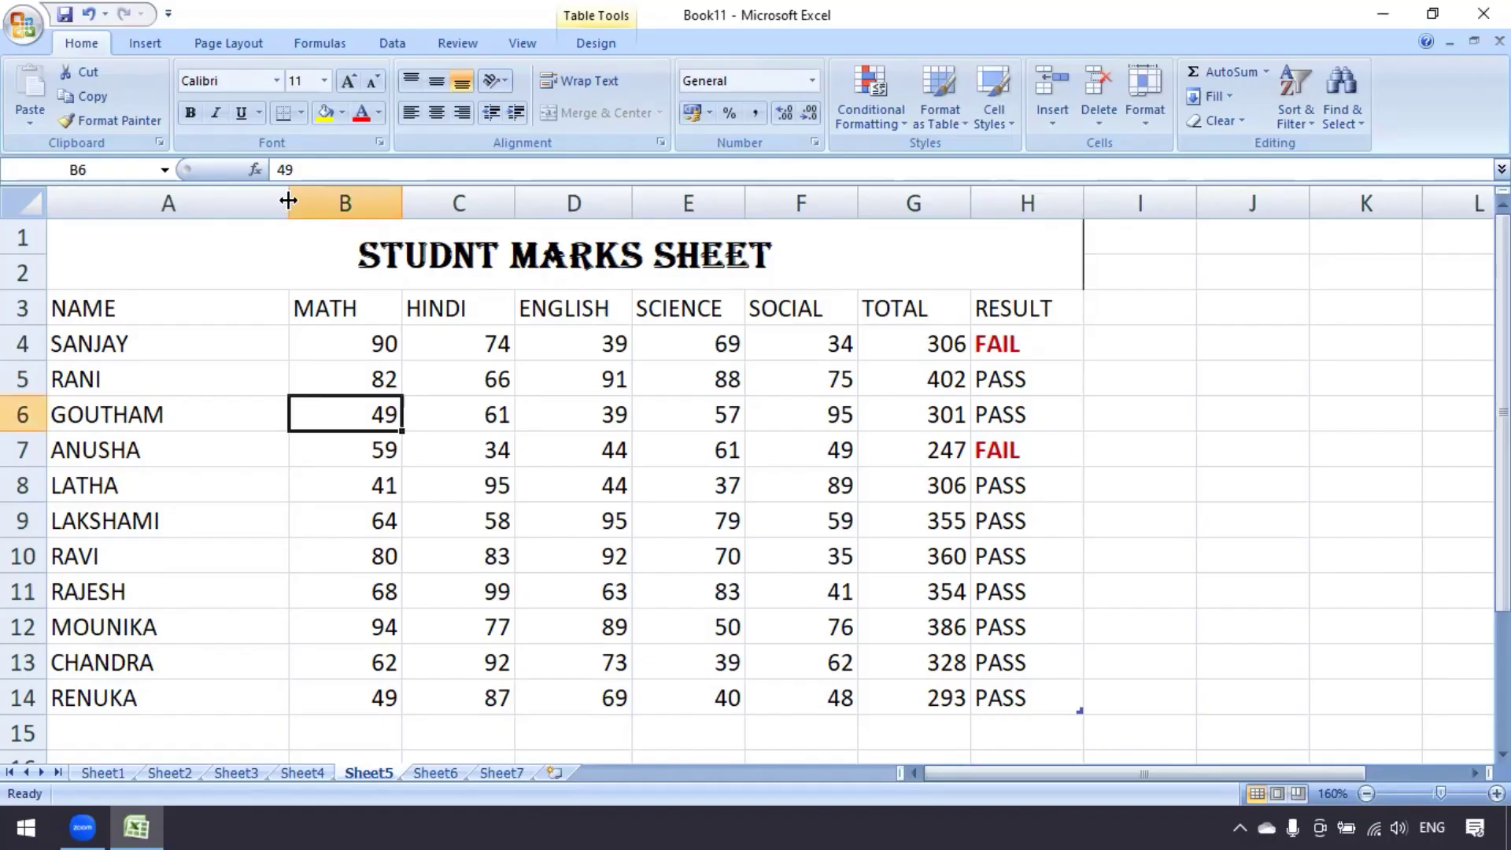
AutoFit columns A through H by double-clicking each header's right border
{"action": "double_click", "coordinate": [288, 200]}
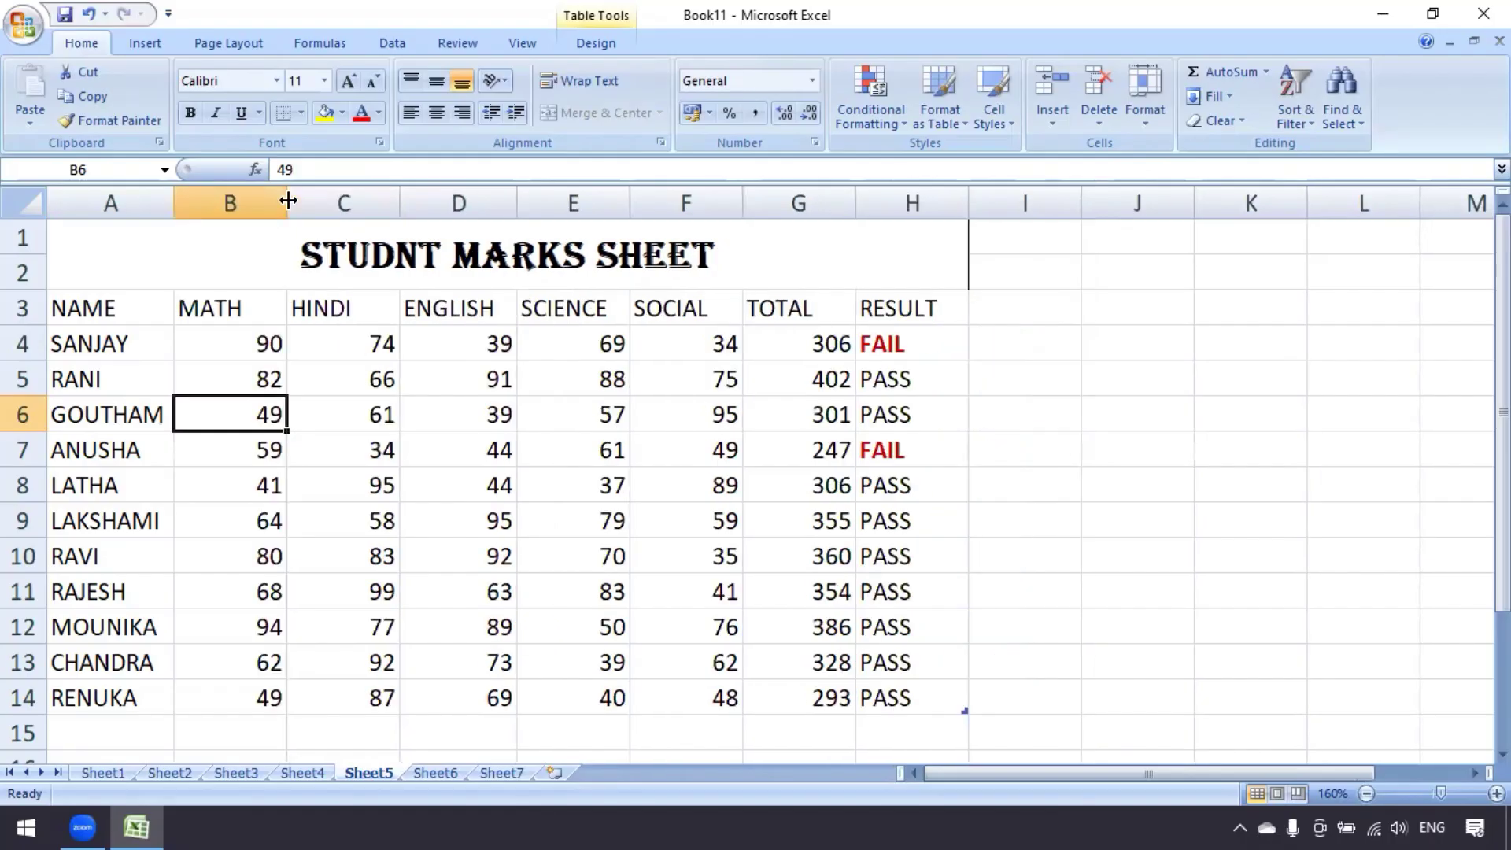
{"action": "double_click", "coordinate": [288, 199]}
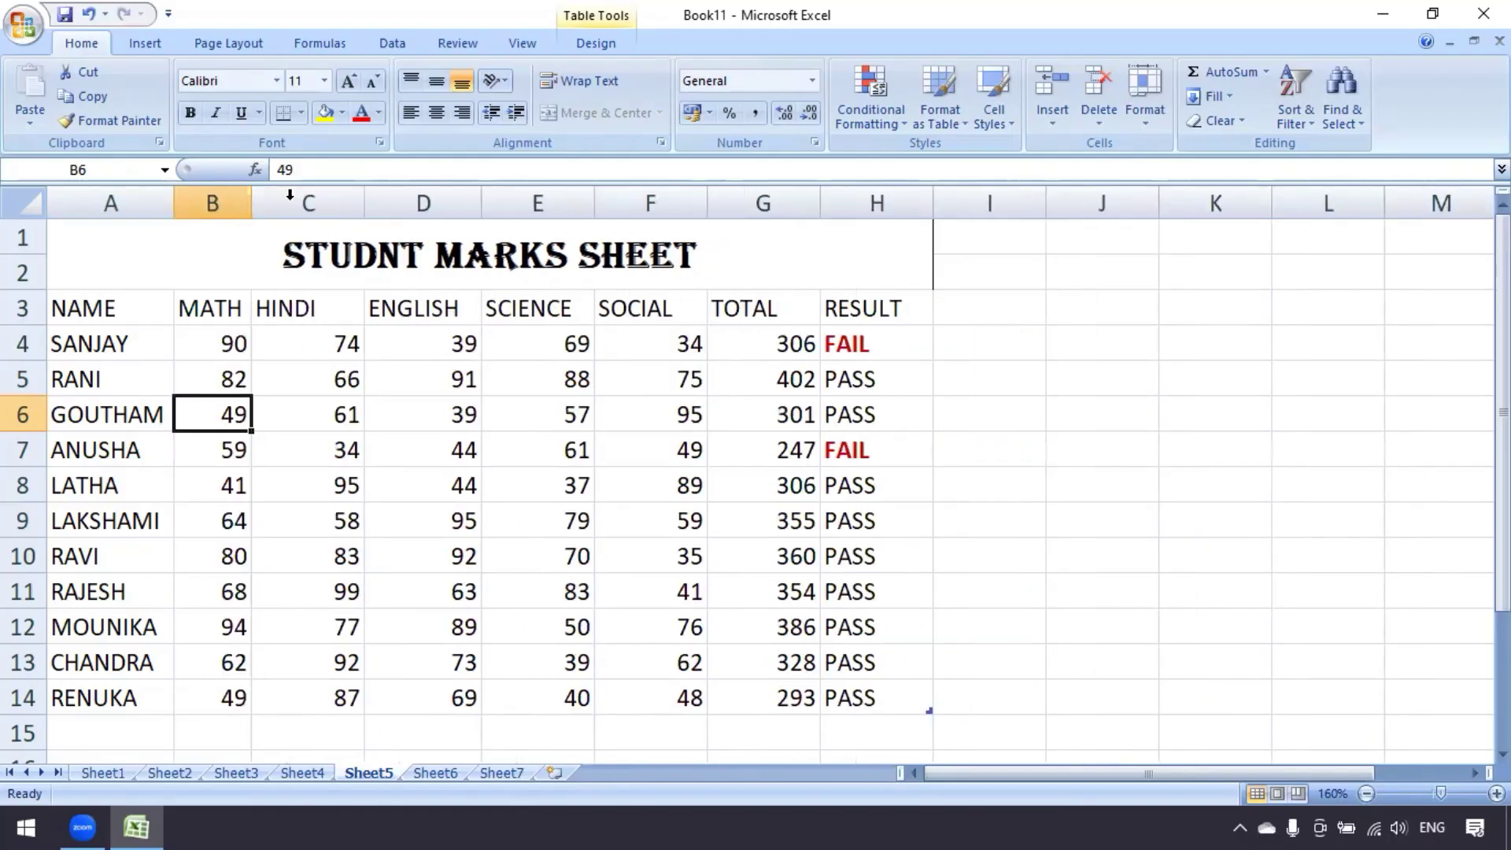
{"action": "double_click", "coordinate": [363, 198]}
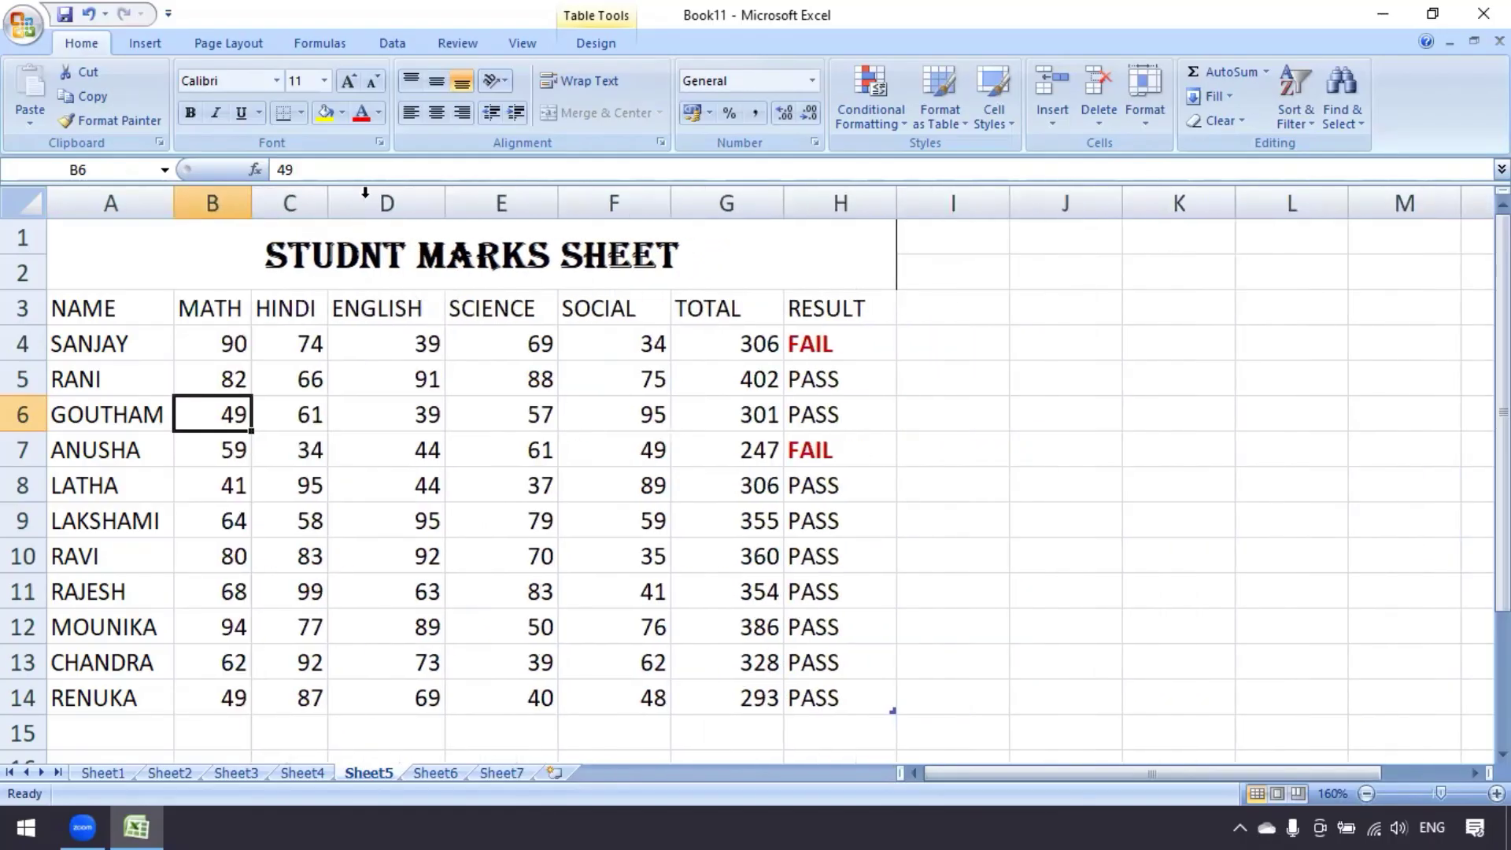
{"action": "double_click", "coordinate": [446, 203]}
{"action": "double_click", "coordinate": [544, 201]}
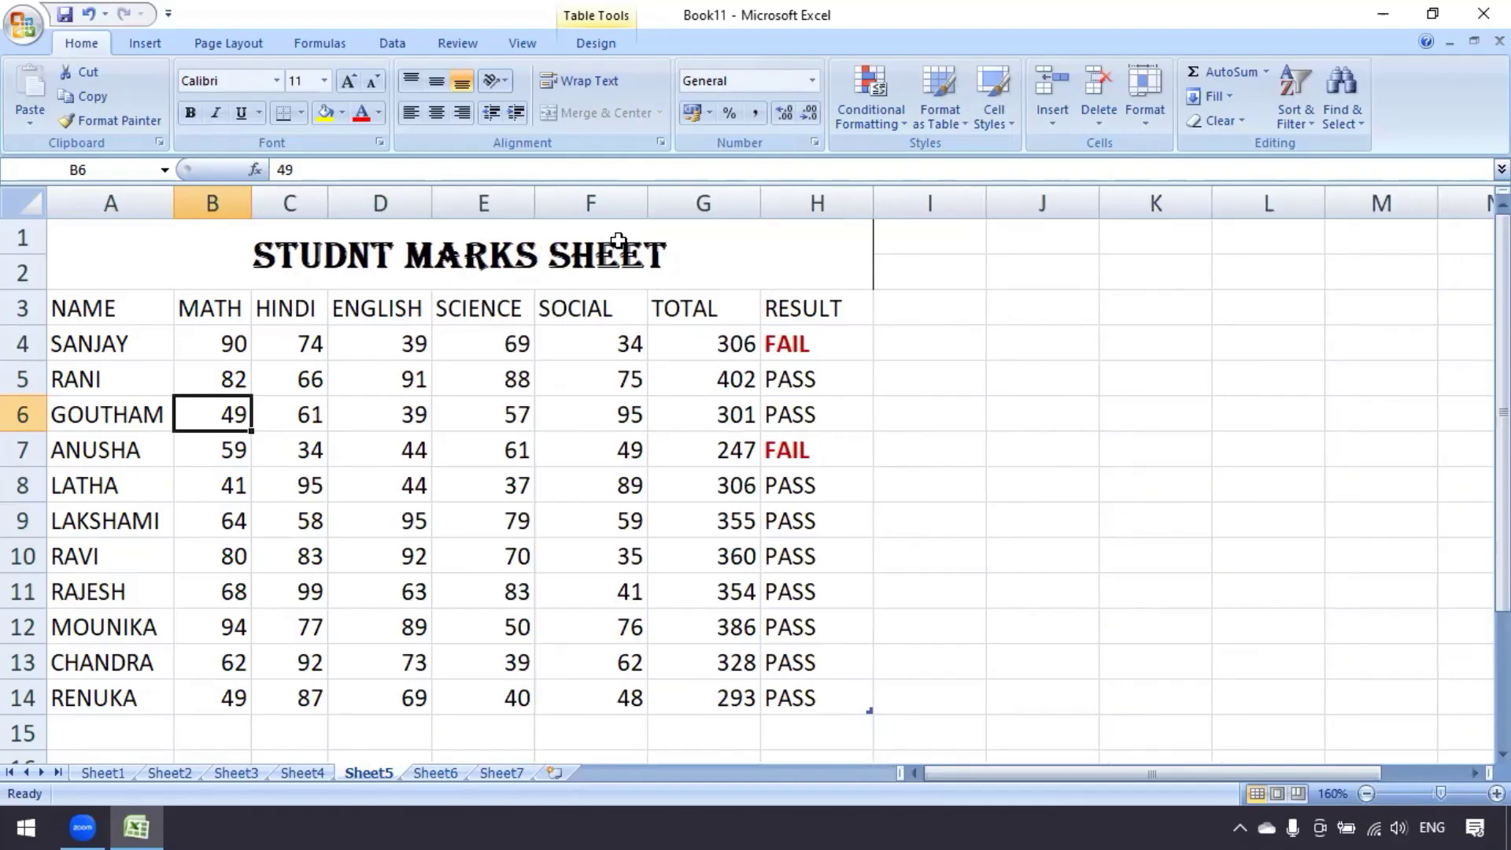
{"action": "double_click", "coordinate": [648, 202]}
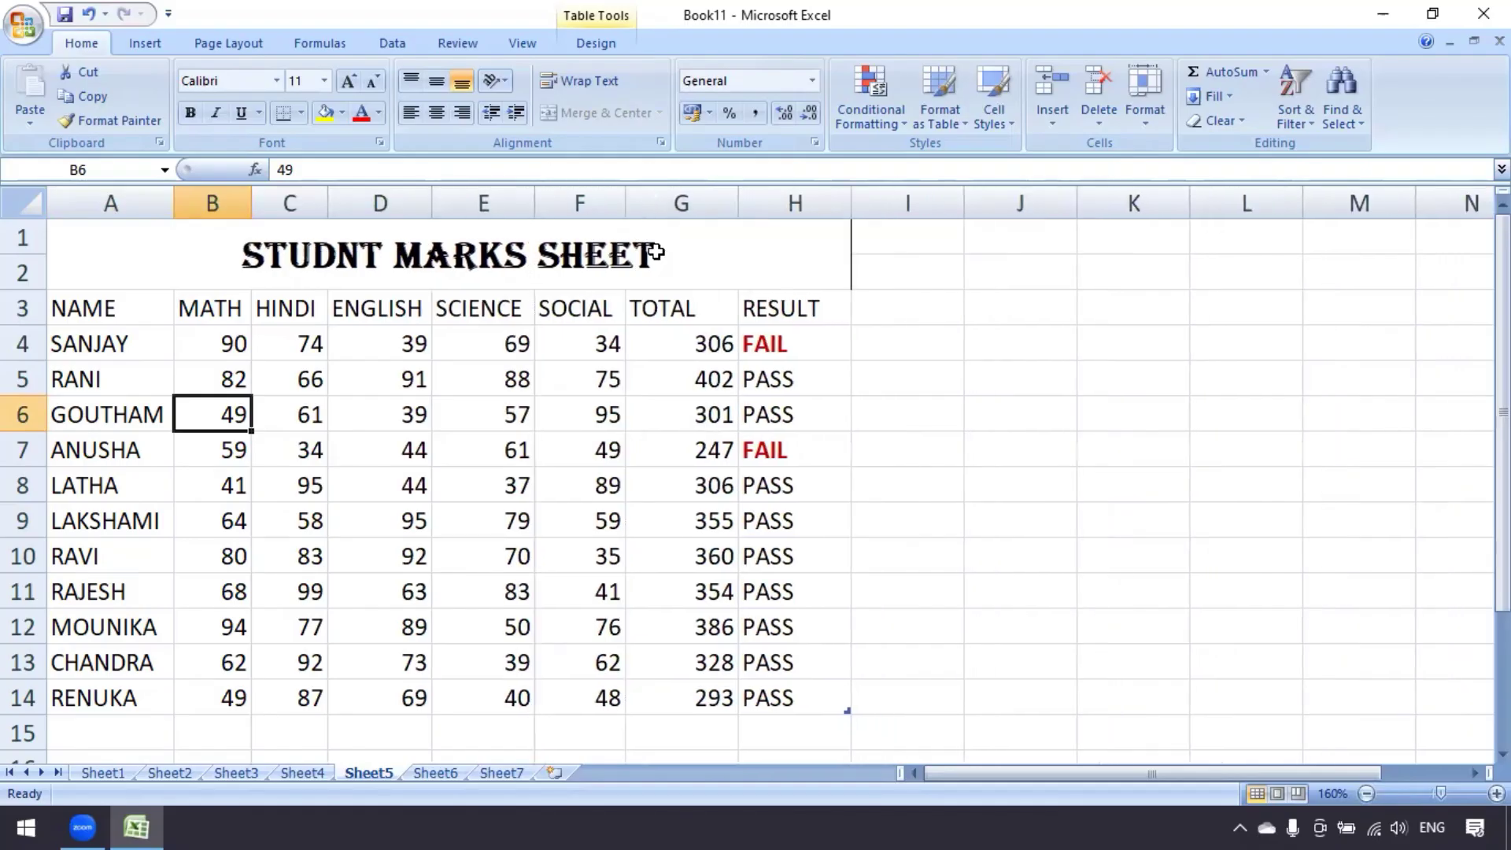
{"action": "double_click", "coordinate": [737, 206]}
{"action": "double_click", "coordinate": [819, 204]}
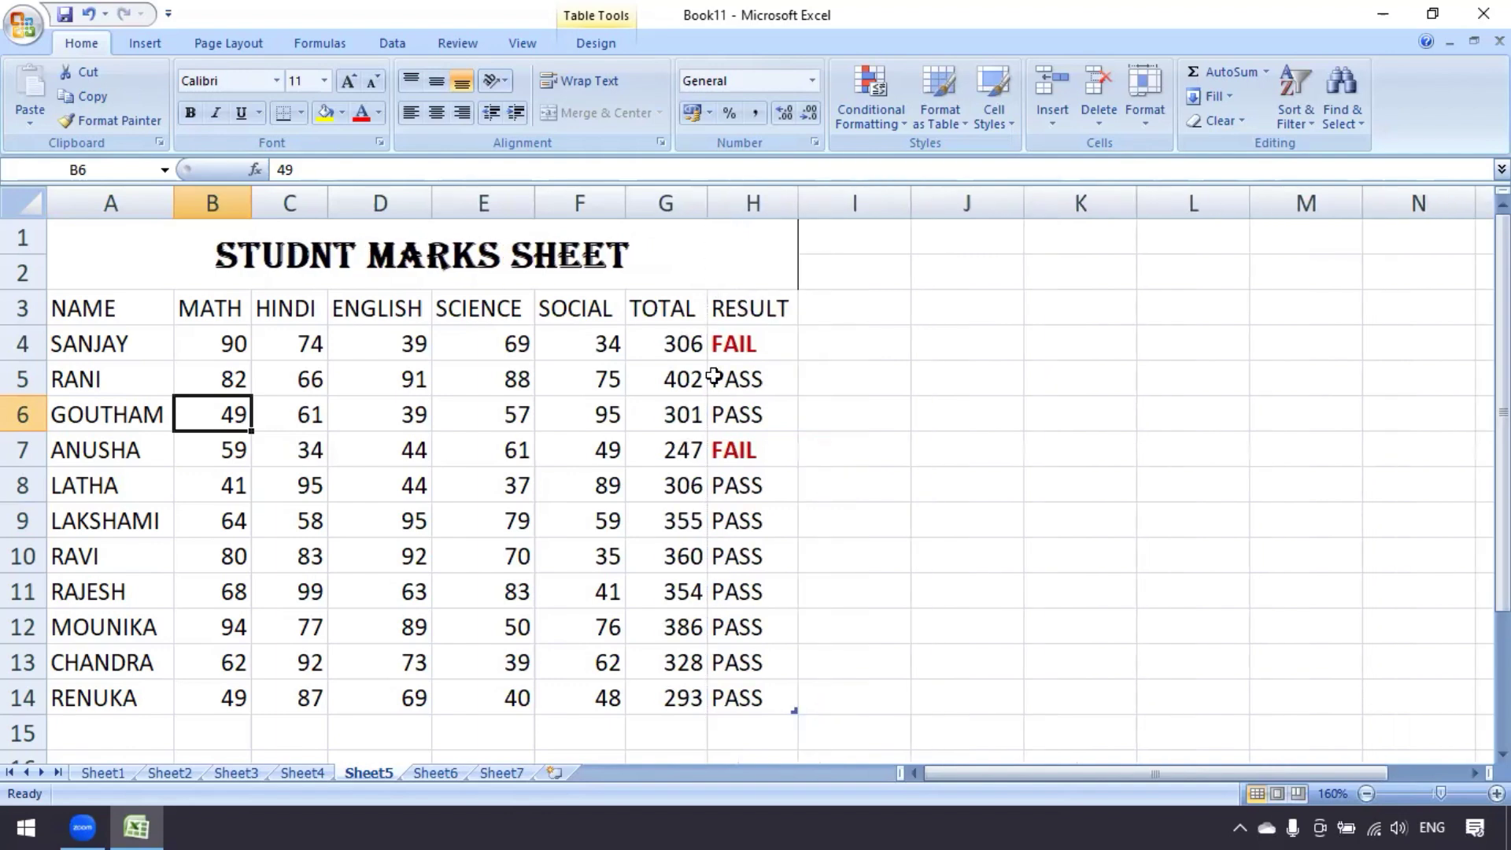
{"action": "left_click", "coordinate": [691, 377]}
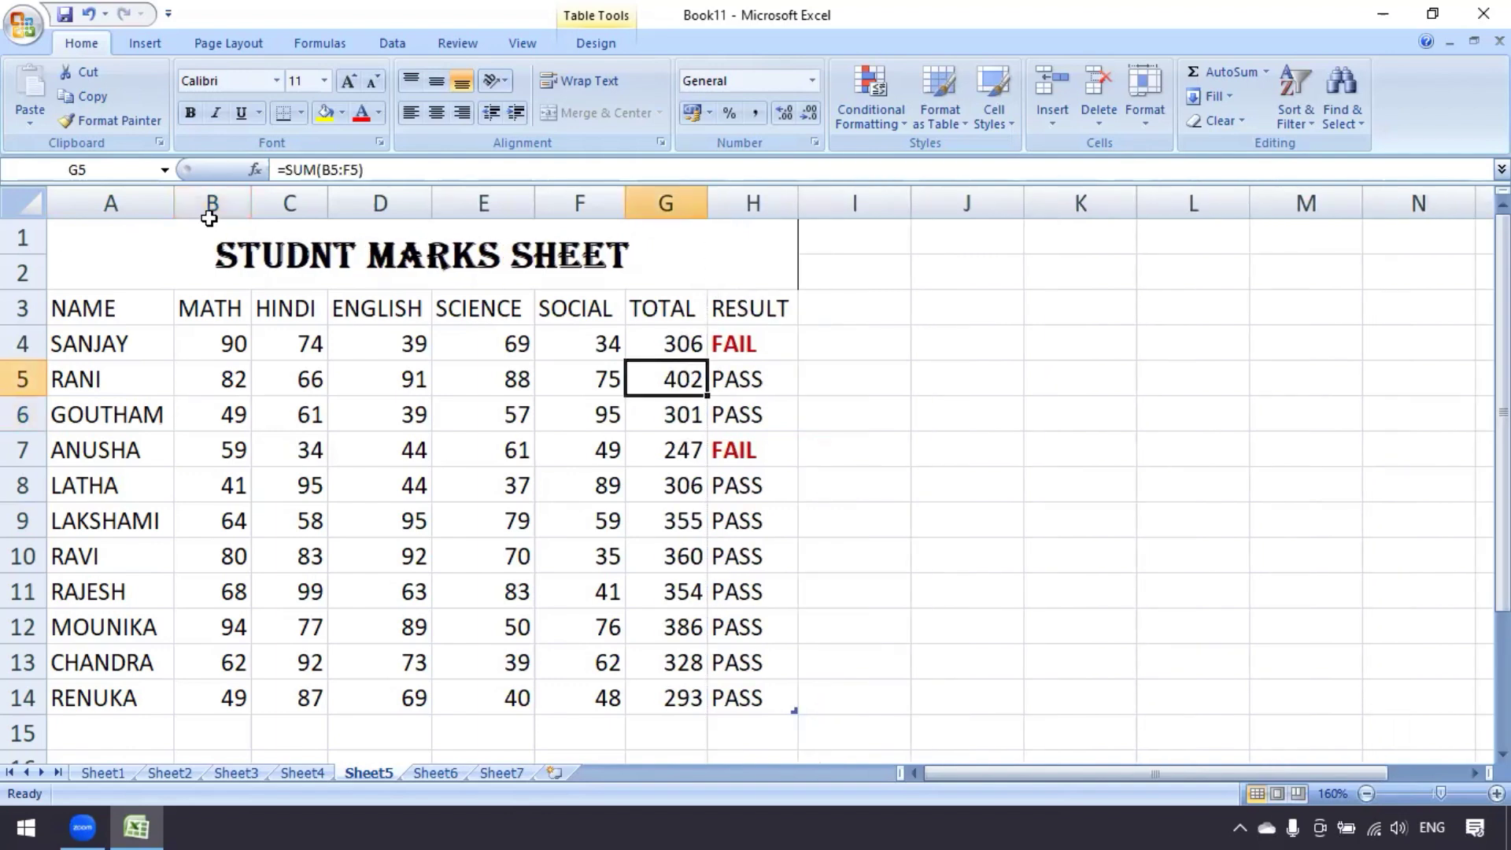
{"action": "left_click_drag", "start_coordinate": [115, 202], "coordinate": [787, 228]}
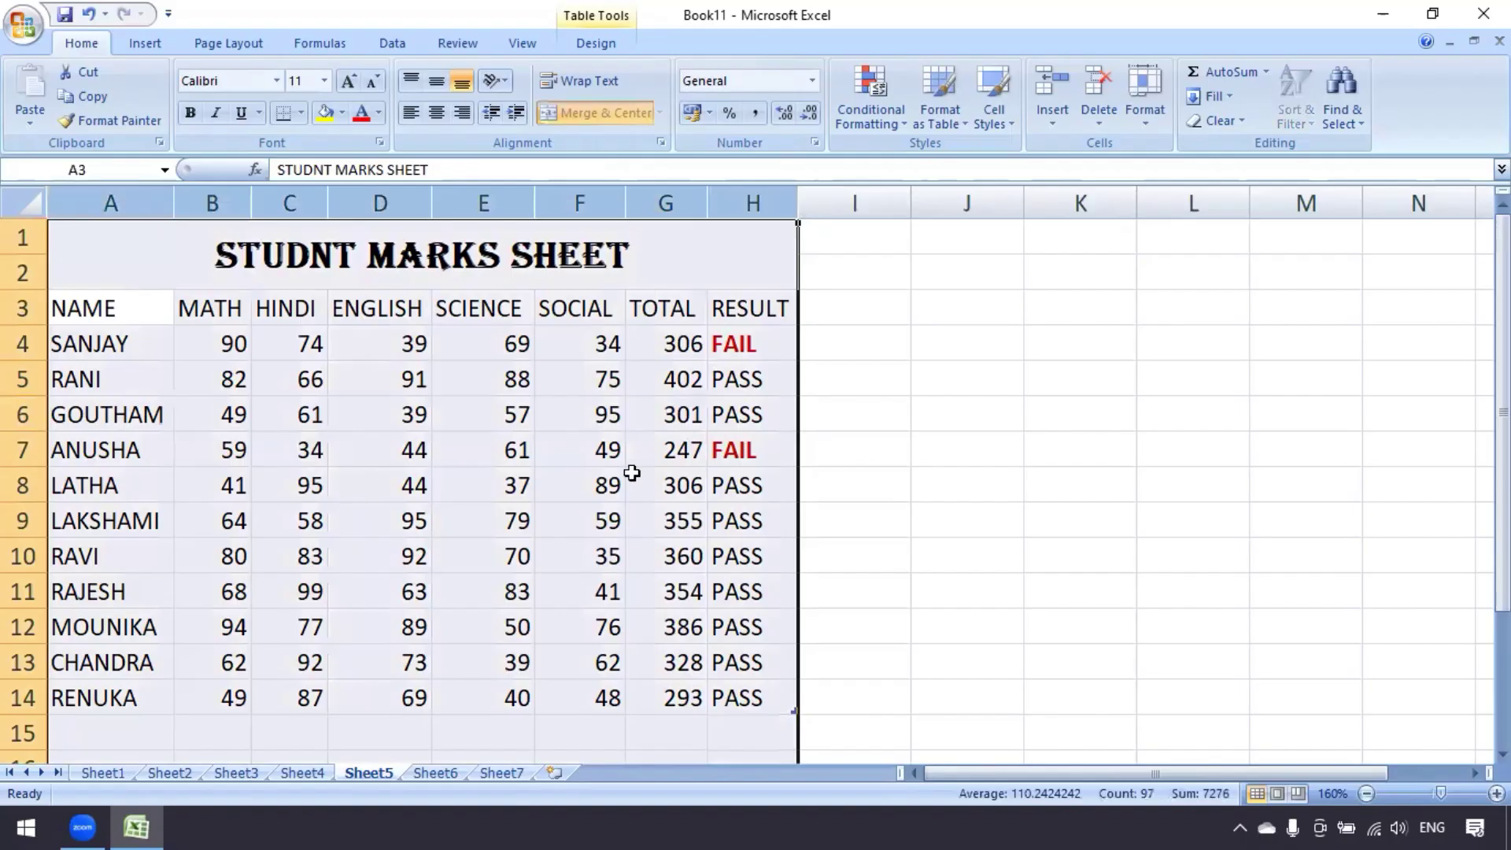
{"action": "left_click", "coordinate": [1146, 131]}
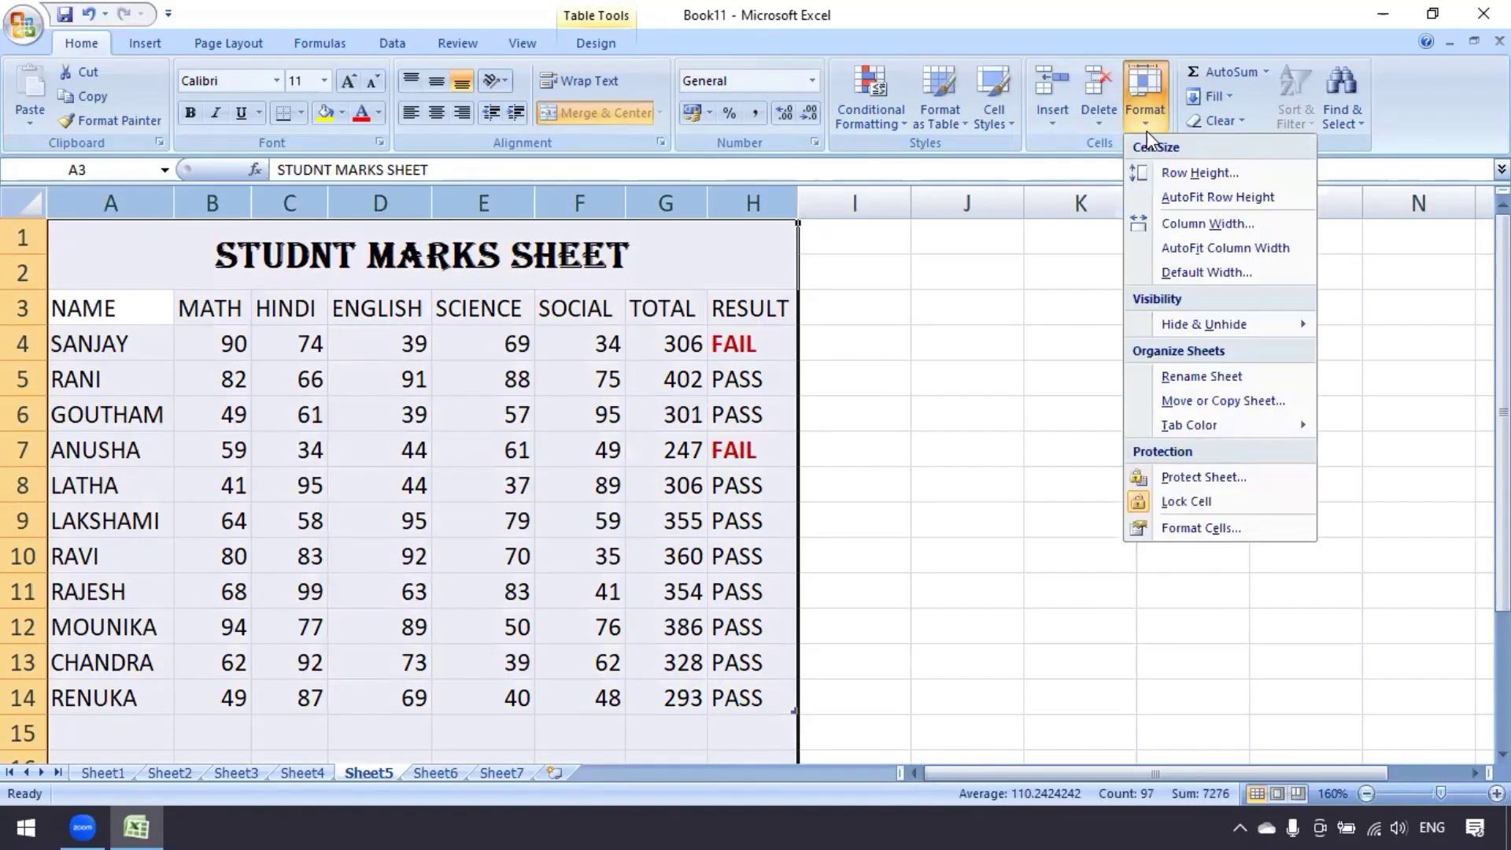
{"action": "left_click", "coordinate": [1206, 224]}
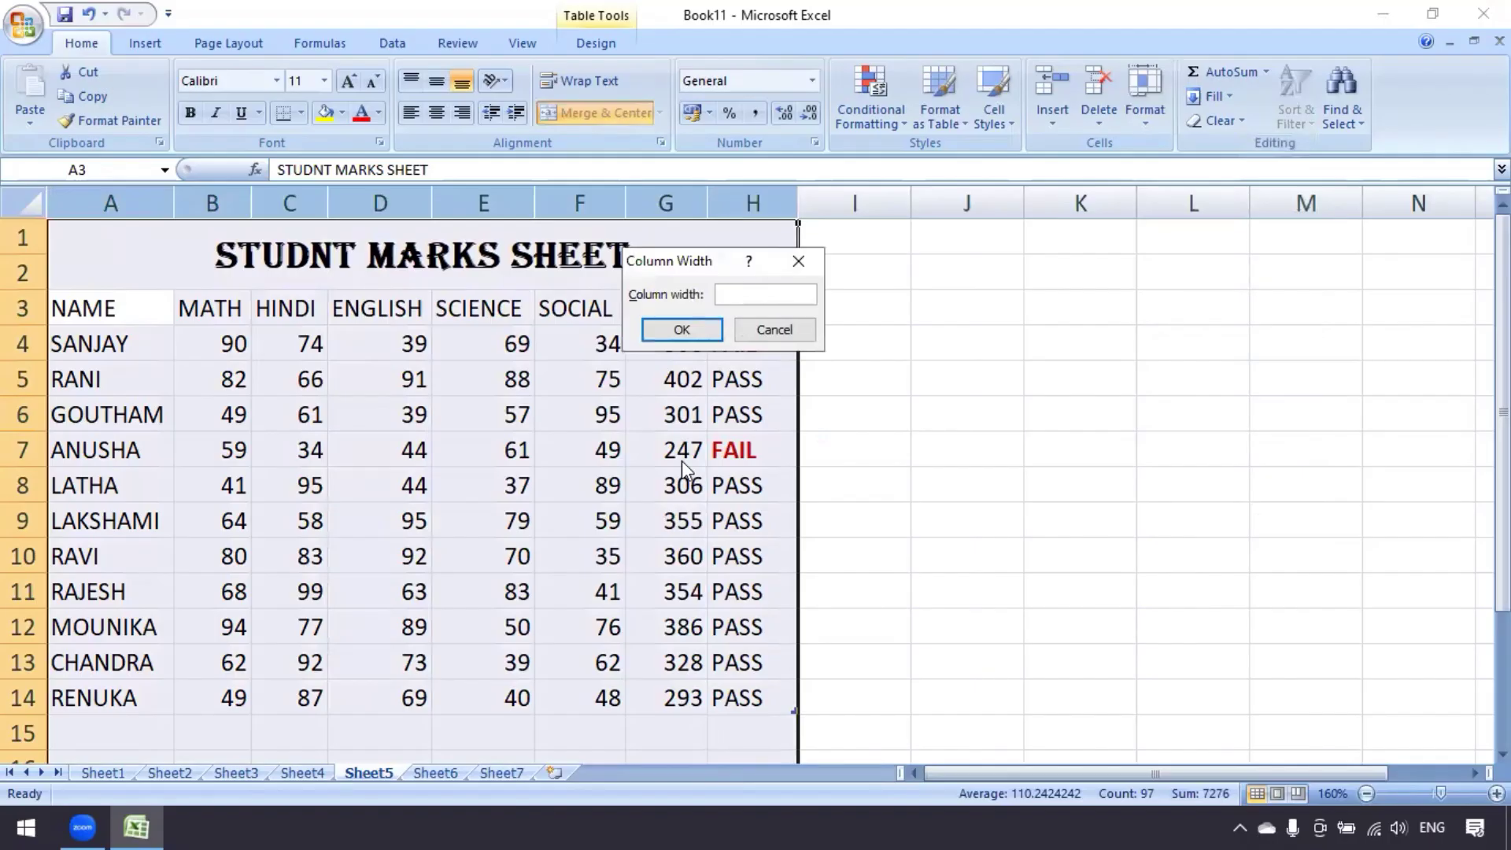
{"action": "type", "text": "2"}
{"action": "key", "text": "BackSpace"}
{"action": "type", "text": "15"}
{"action": "left_click", "coordinate": [681, 330]}
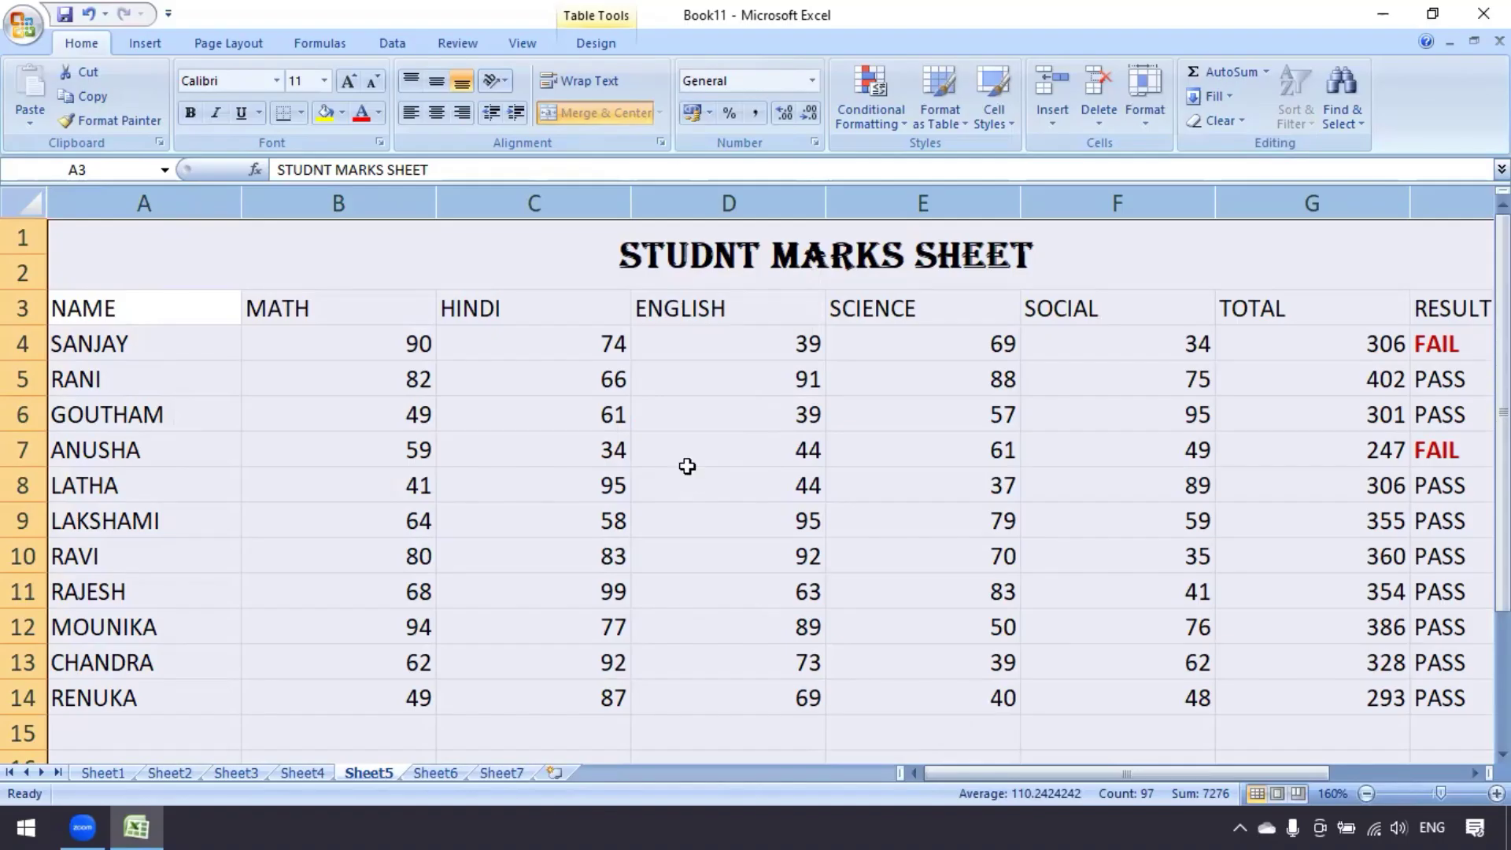
{"action": "key", "text": "ctrl+z"}
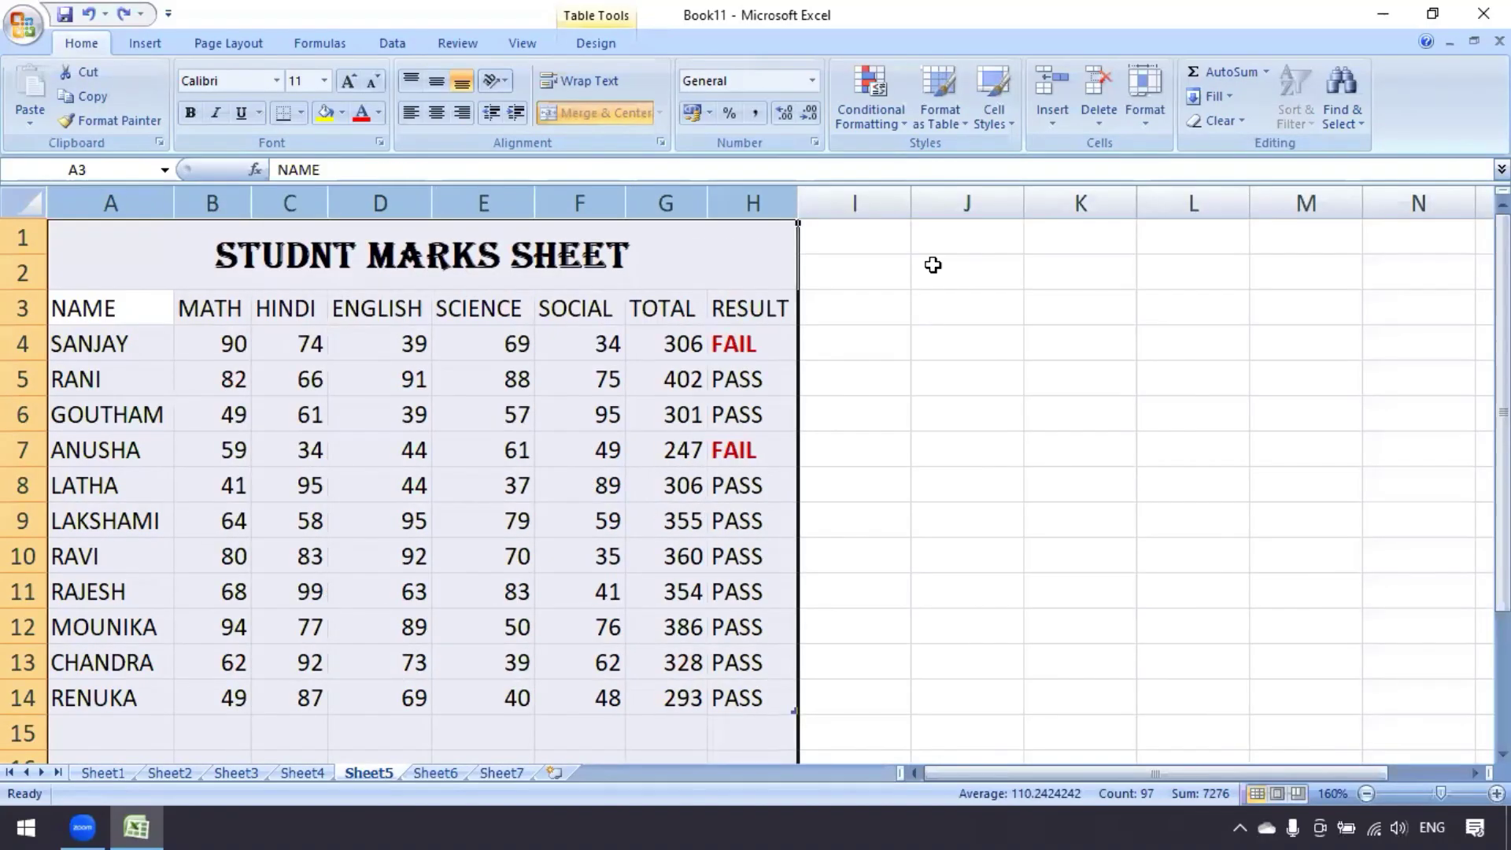
{"action": "left_click", "coordinate": [580, 450]}
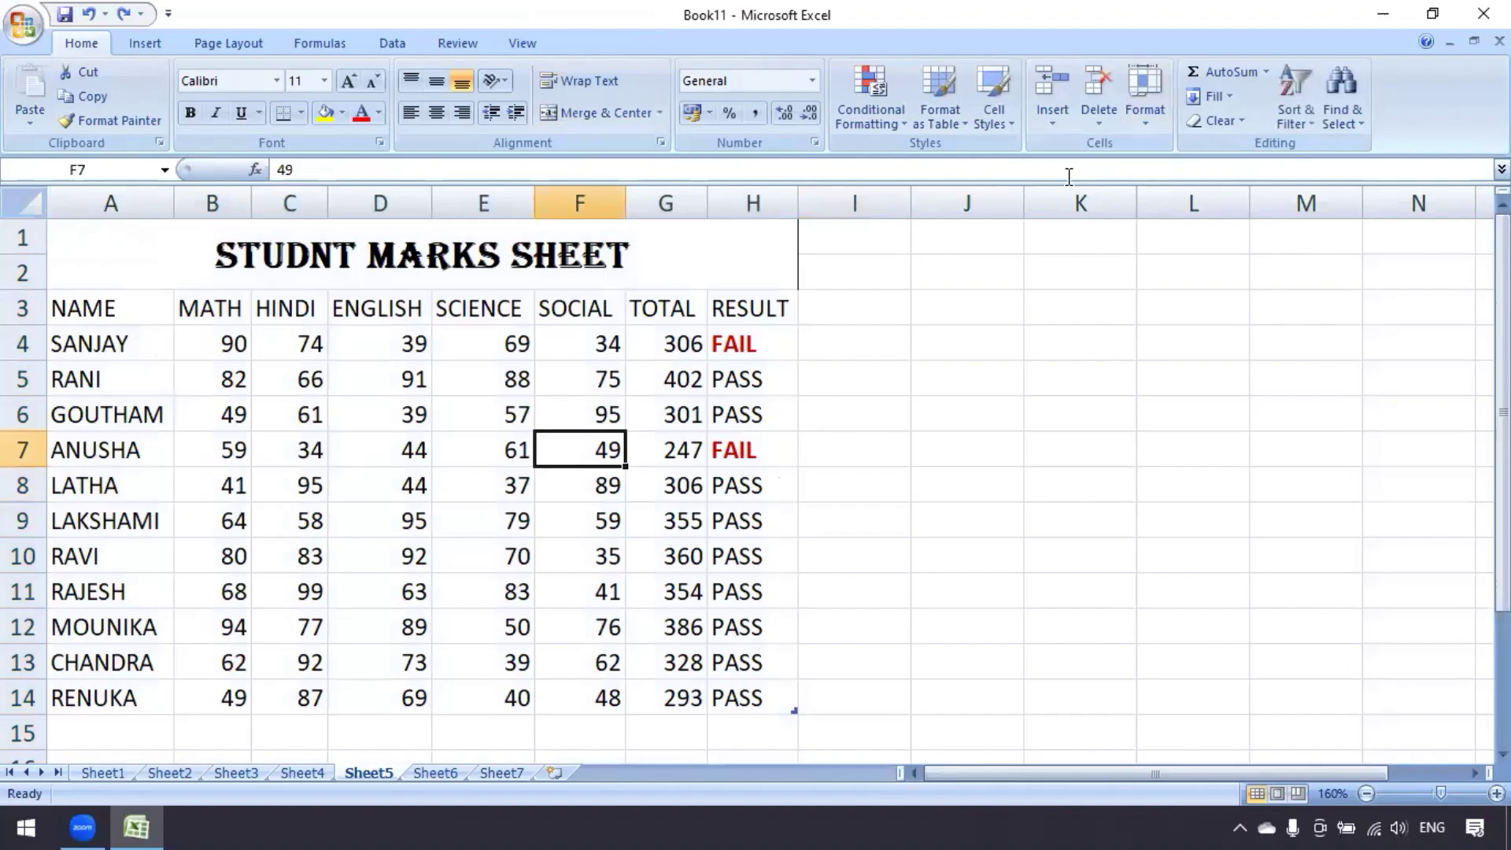
{"action": "left_click", "coordinate": [1143, 126]}
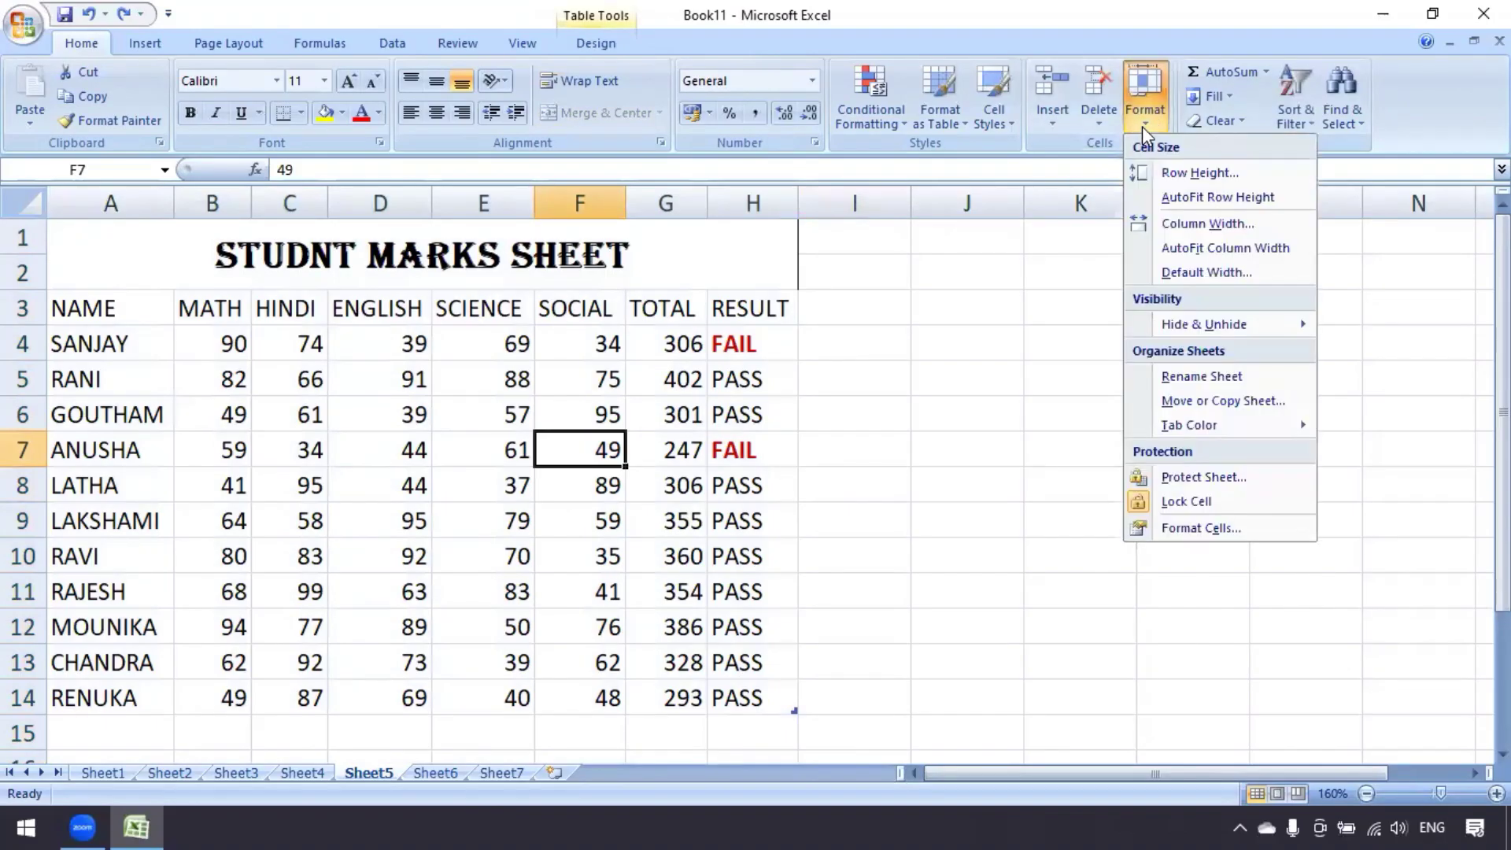
{"action": "mouse_move", "coordinate": [1175, 323]}
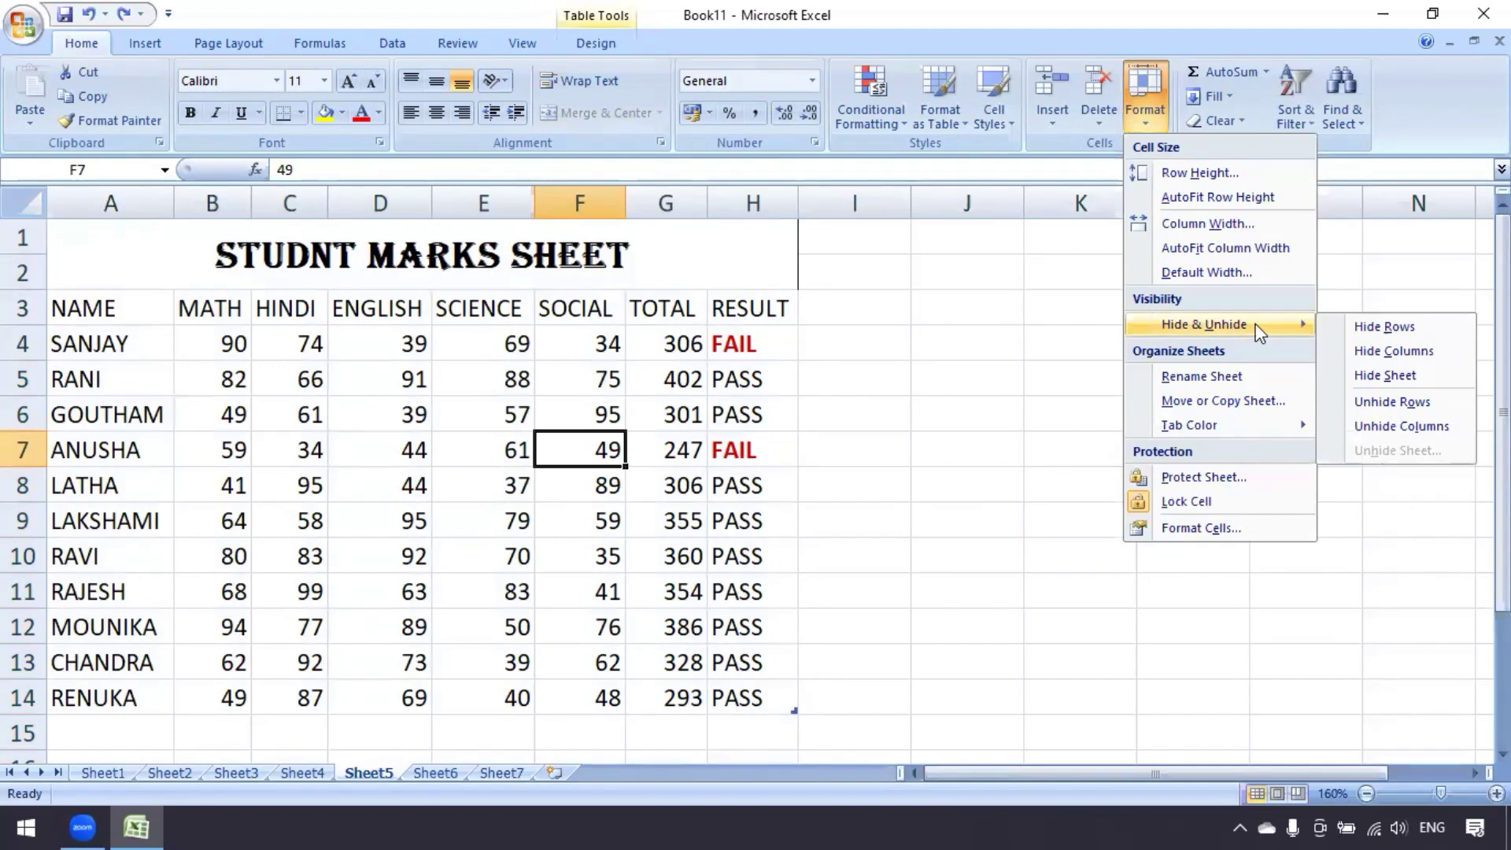
{"action": "left_click", "coordinate": [675, 472]}
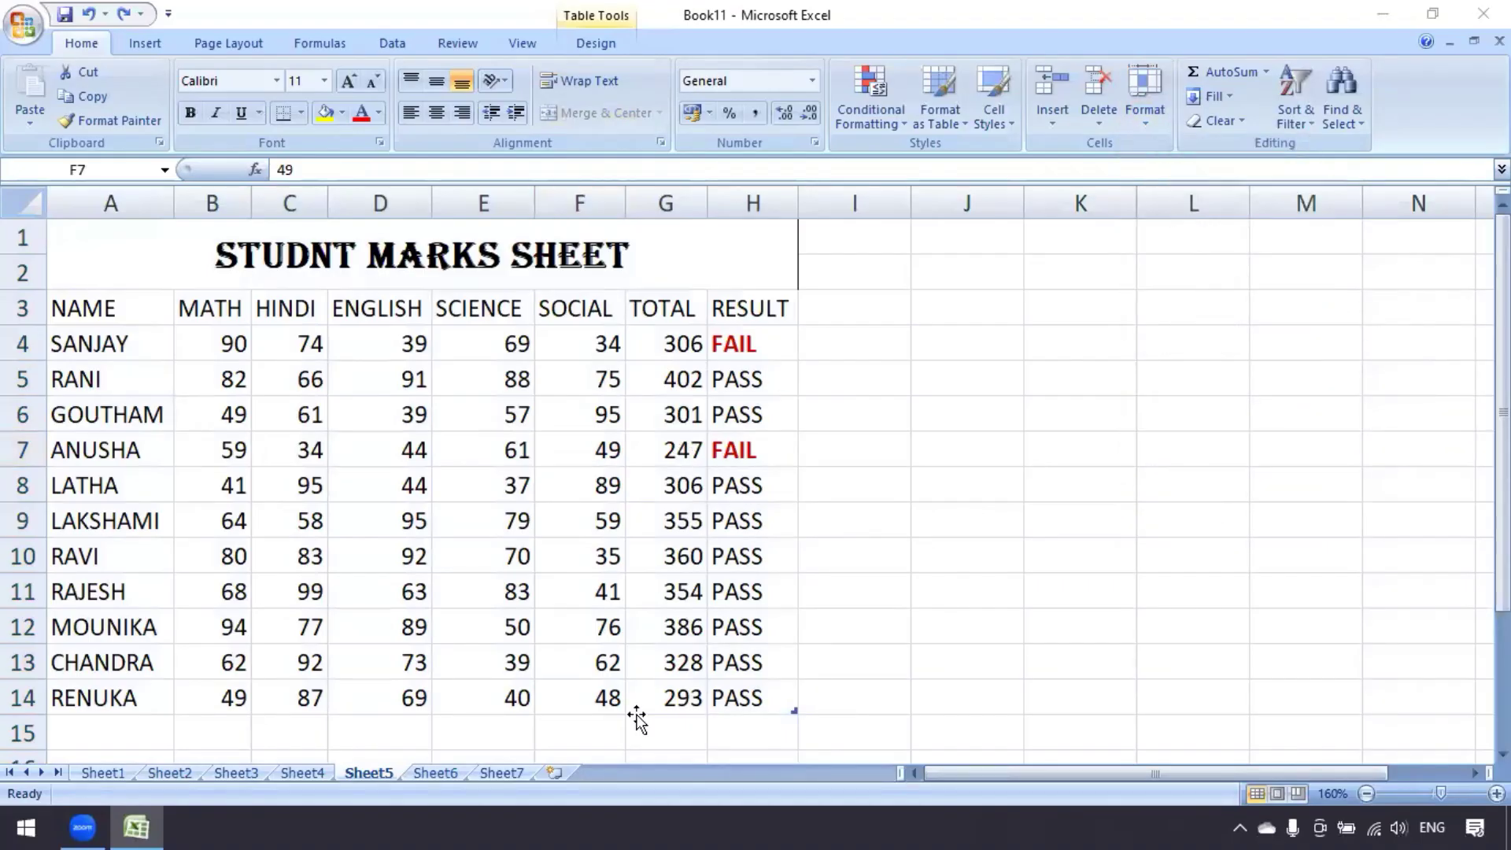
{"action": "left_click", "coordinate": [415, 504]}
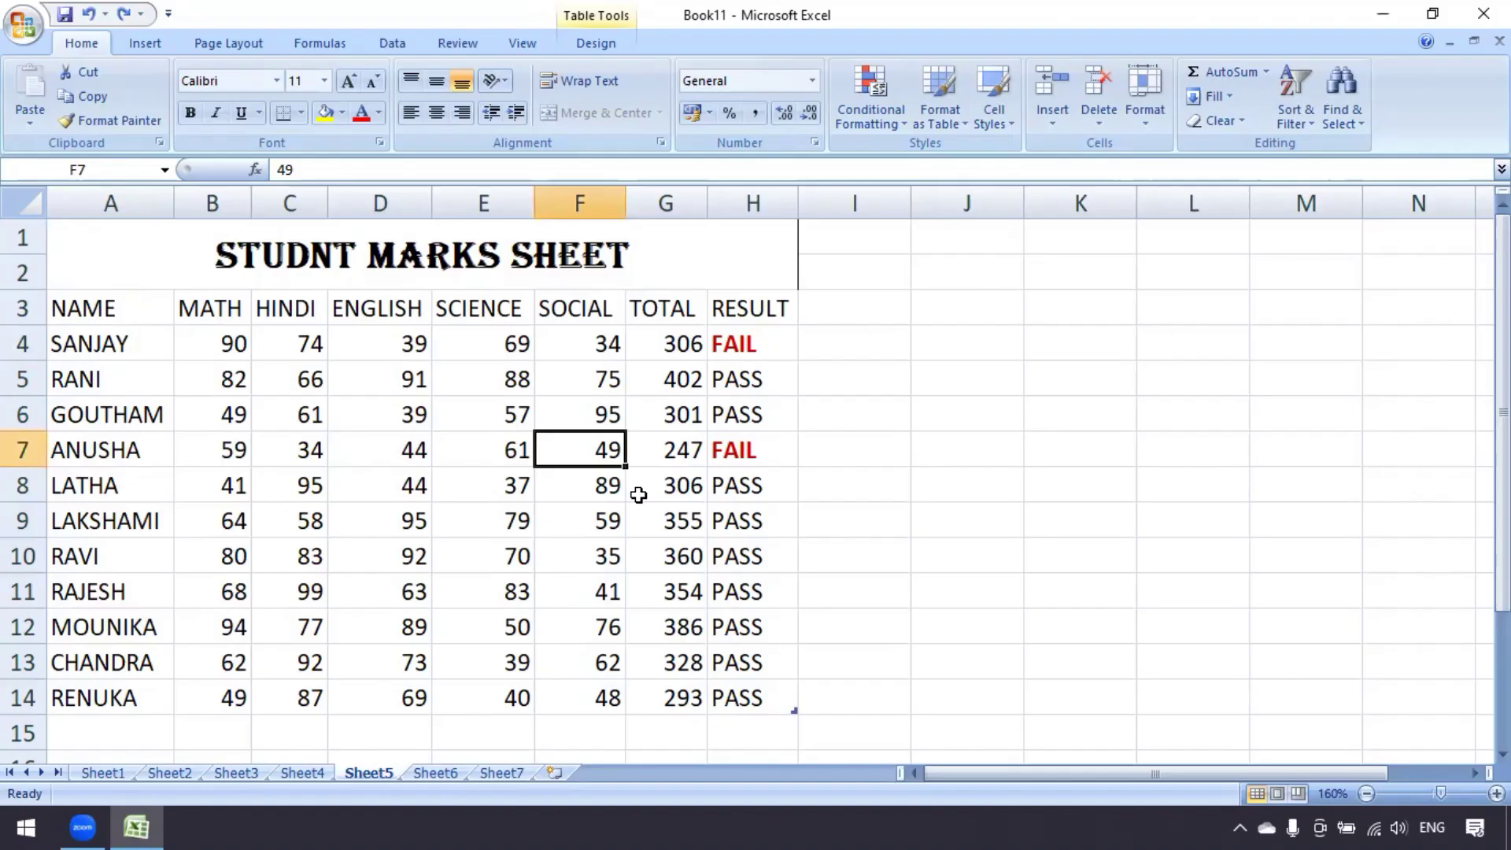
{"action": "left_click", "coordinate": [23, 343]}
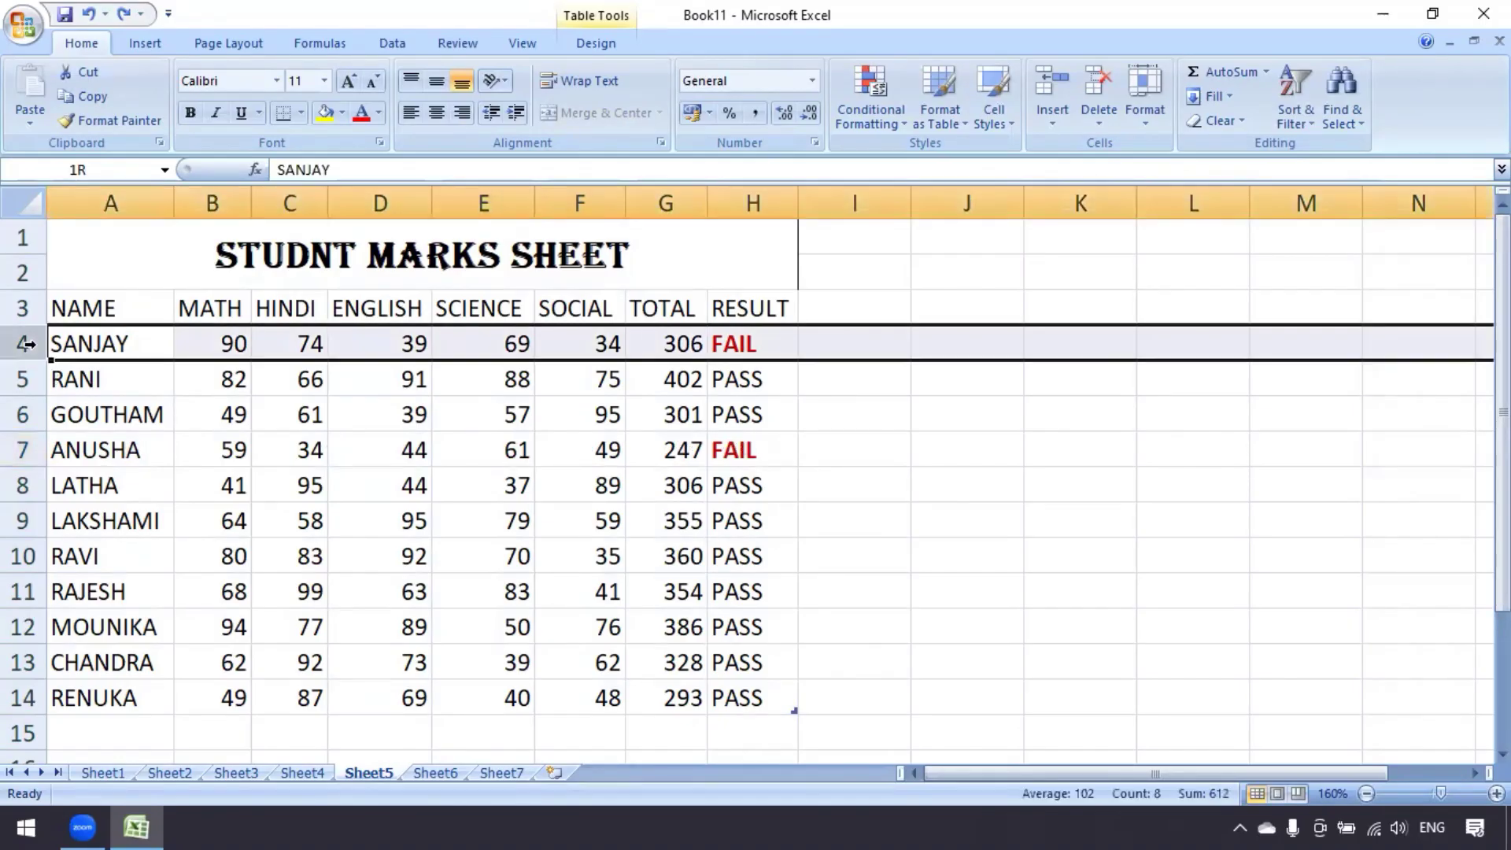
{"action": "left_click", "coordinate": [21, 449]}
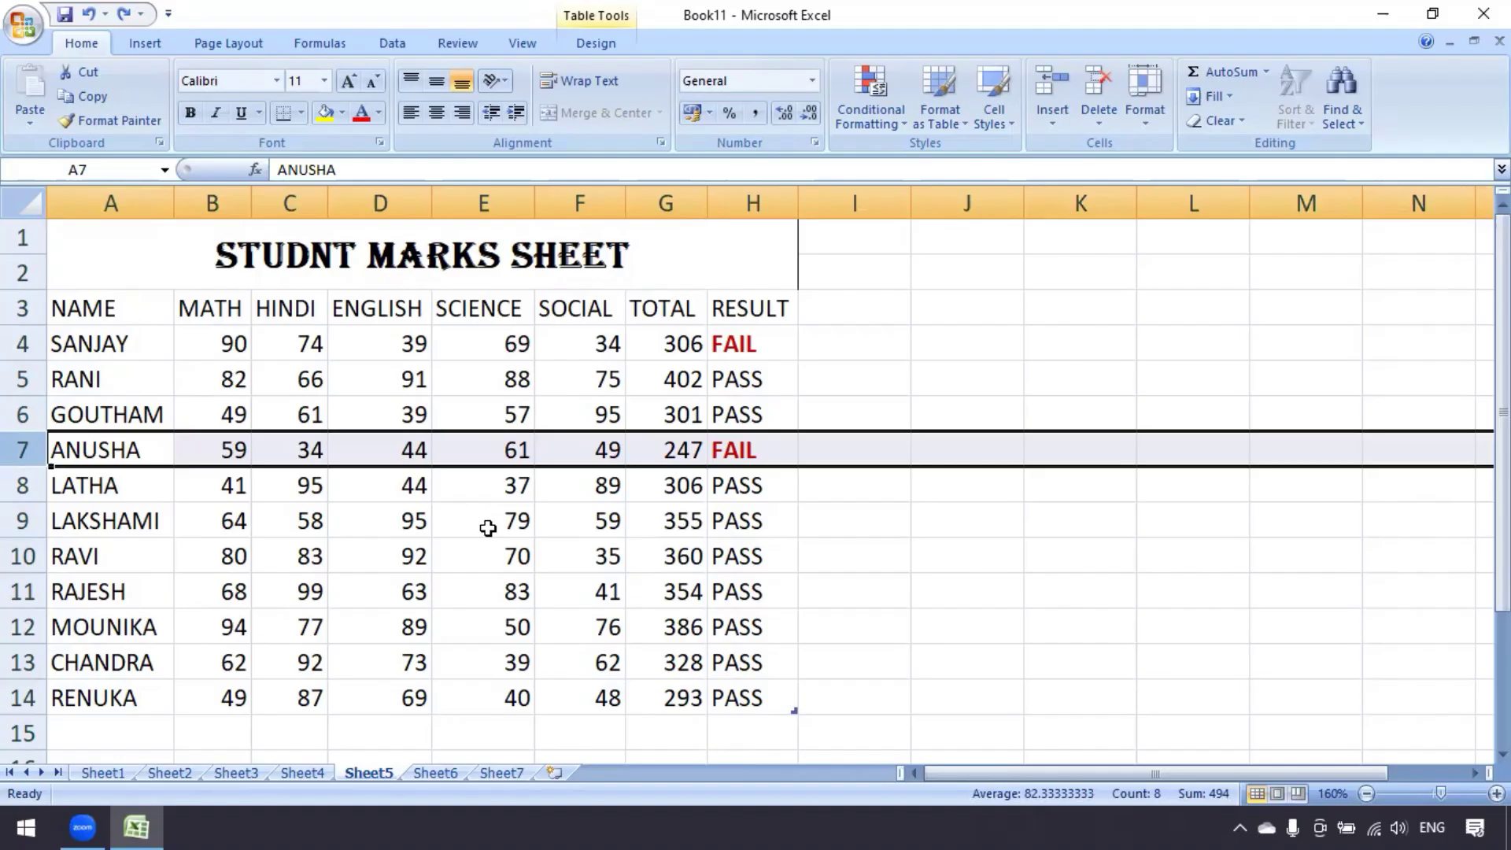
{"action": "left_click", "coordinate": [485, 526]}
Hide row 4 (SANJAY) and row 7 (ANUSHA) with Format > Hide & Unhide > Hide Rows
{"action": "left_click", "coordinate": [33, 341]}
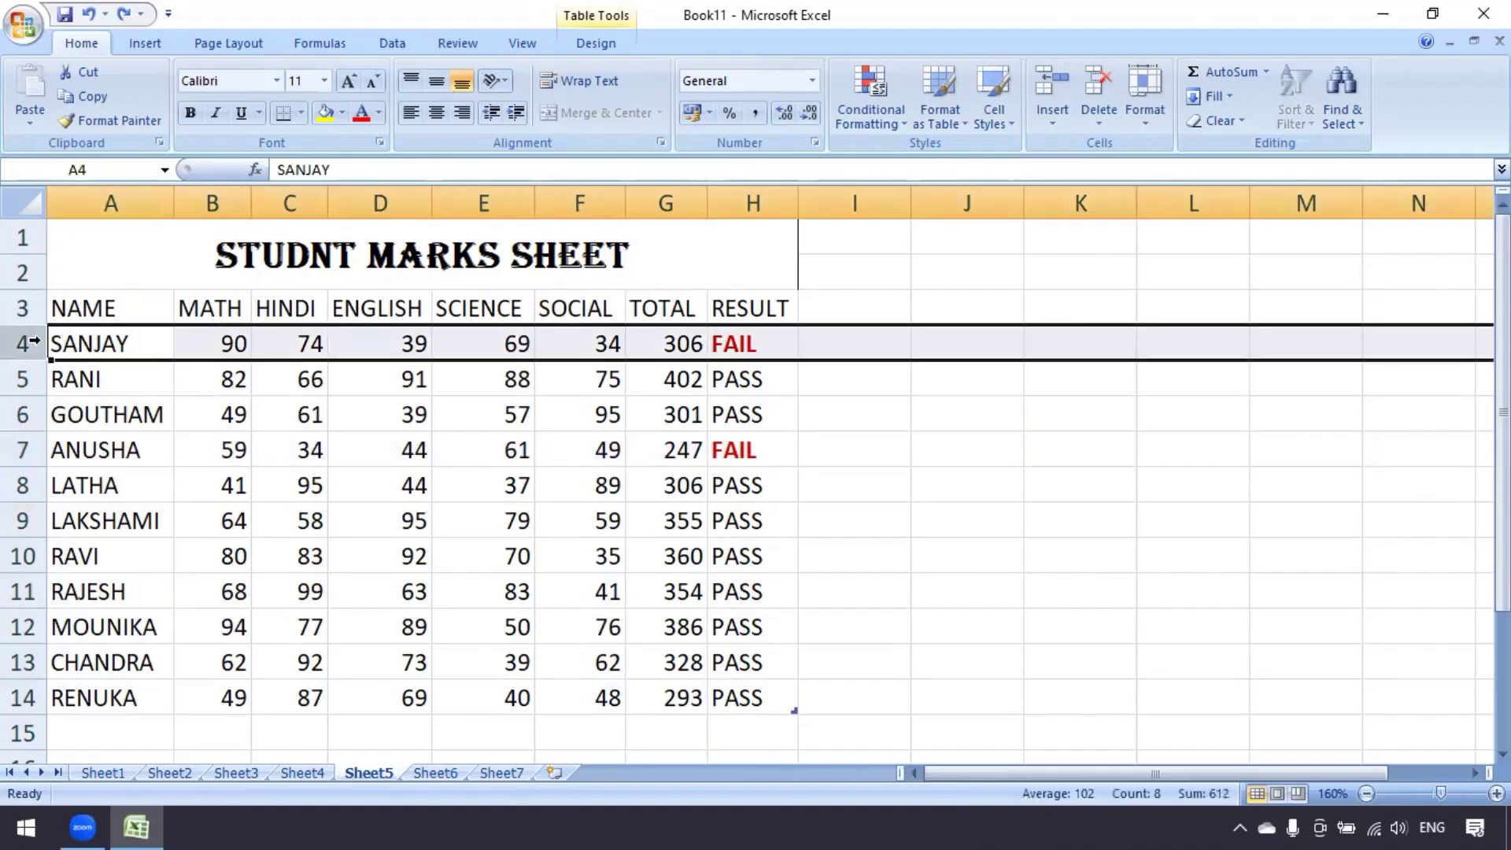
{"action": "left_click", "coordinate": [1151, 115]}
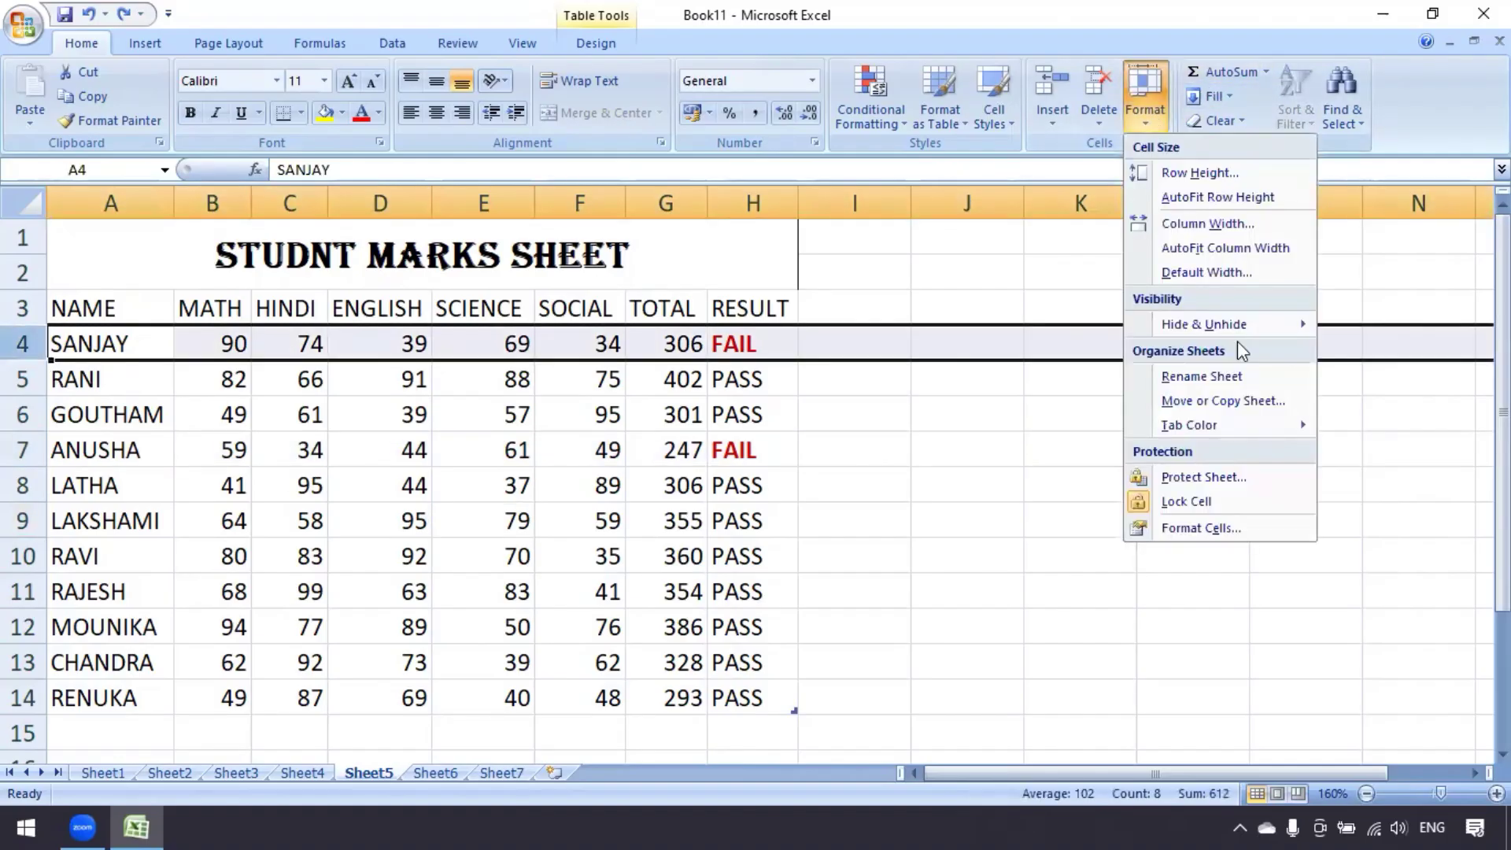
{"action": "mouse_move", "coordinate": [1242, 331]}
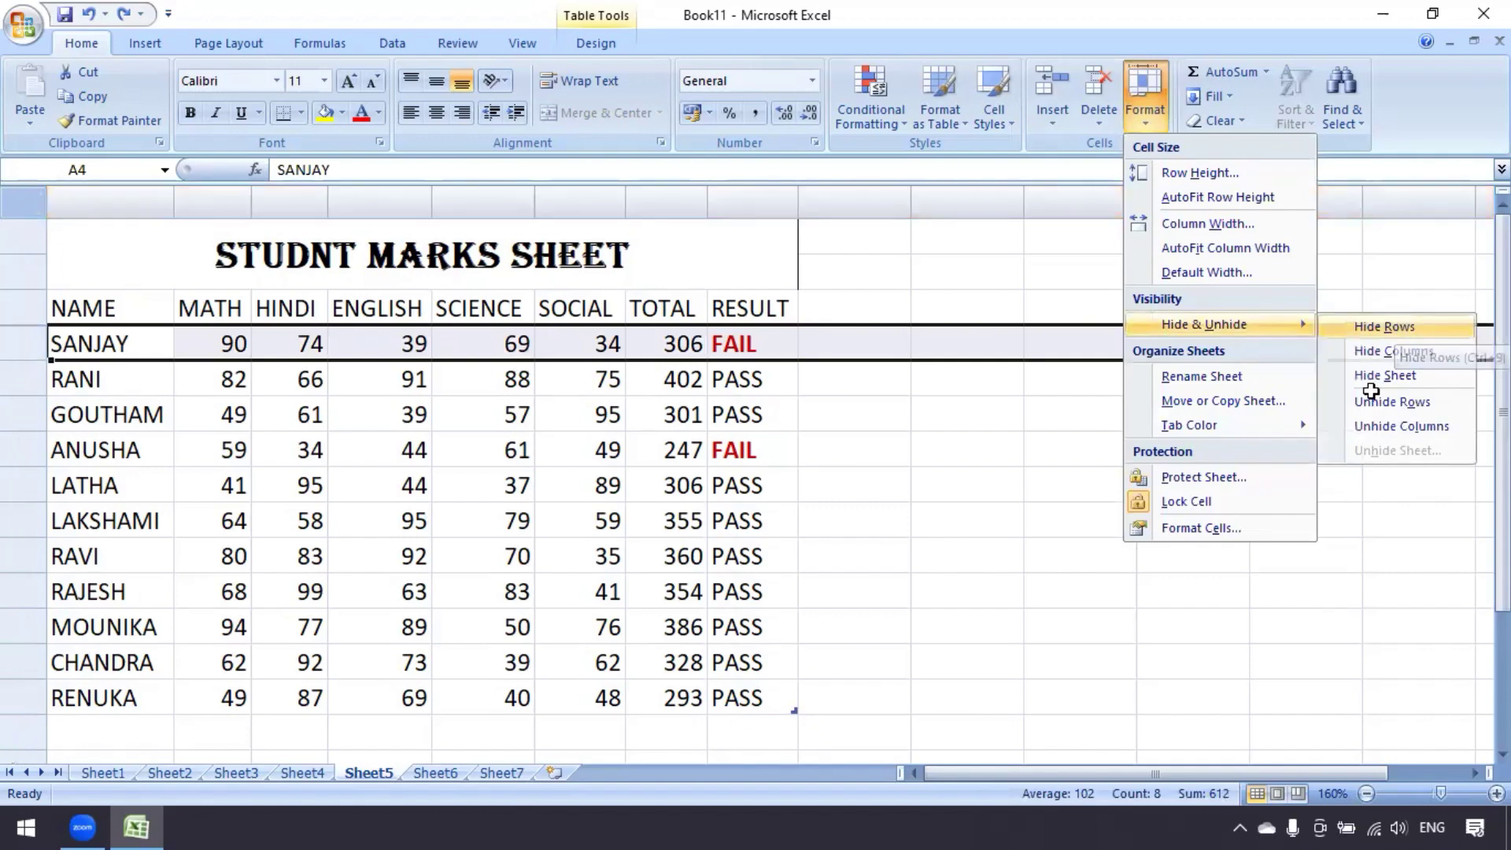
{"action": "left_click", "coordinate": [1398, 329]}
{"action": "left_click", "coordinate": [696, 499]}
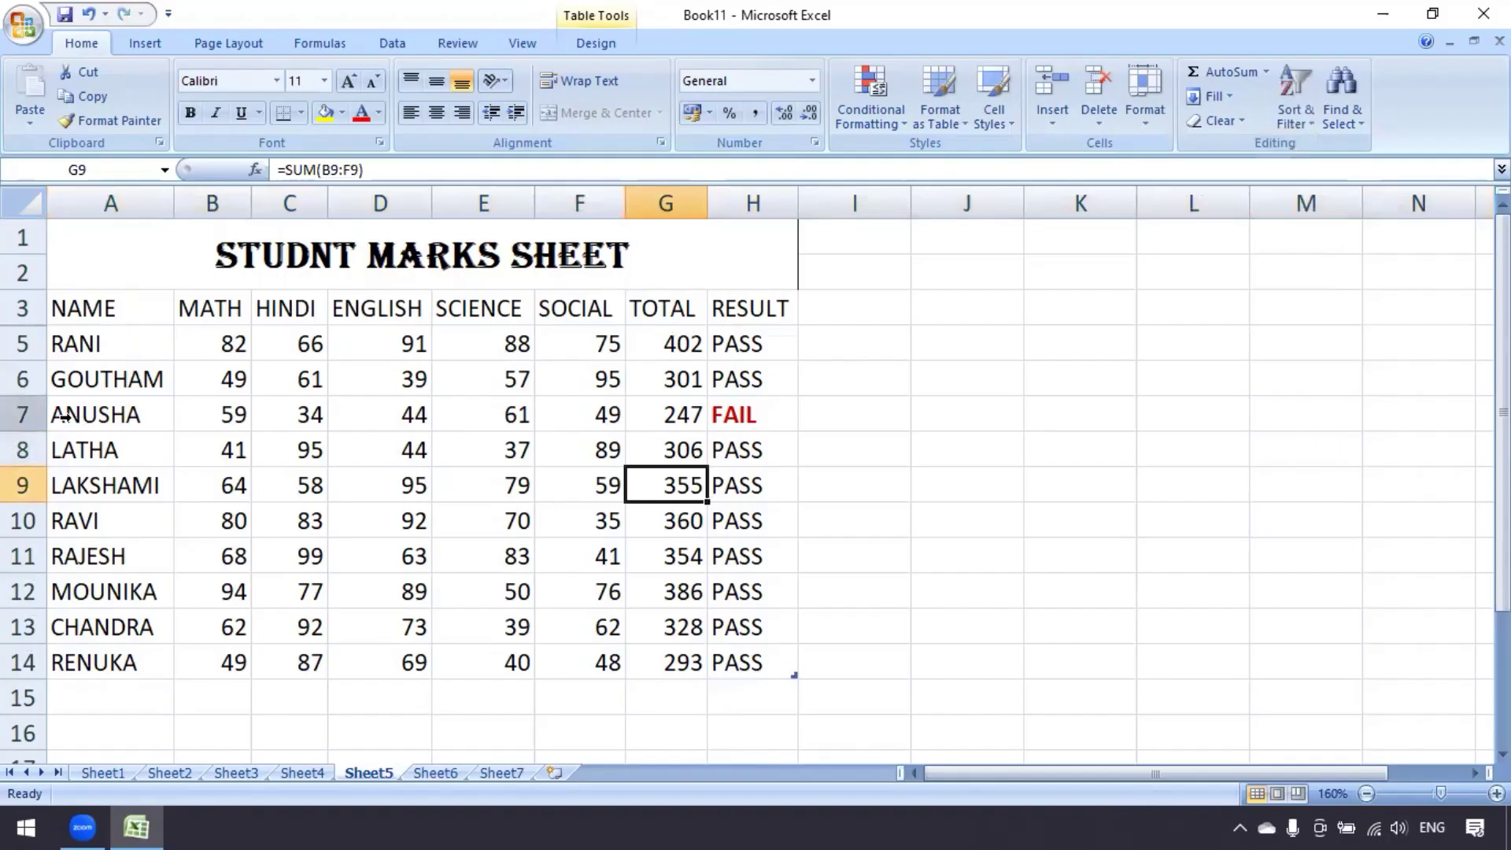
{"action": "left_click_drag", "start_coordinate": [66, 418], "coordinate": [755, 415]}
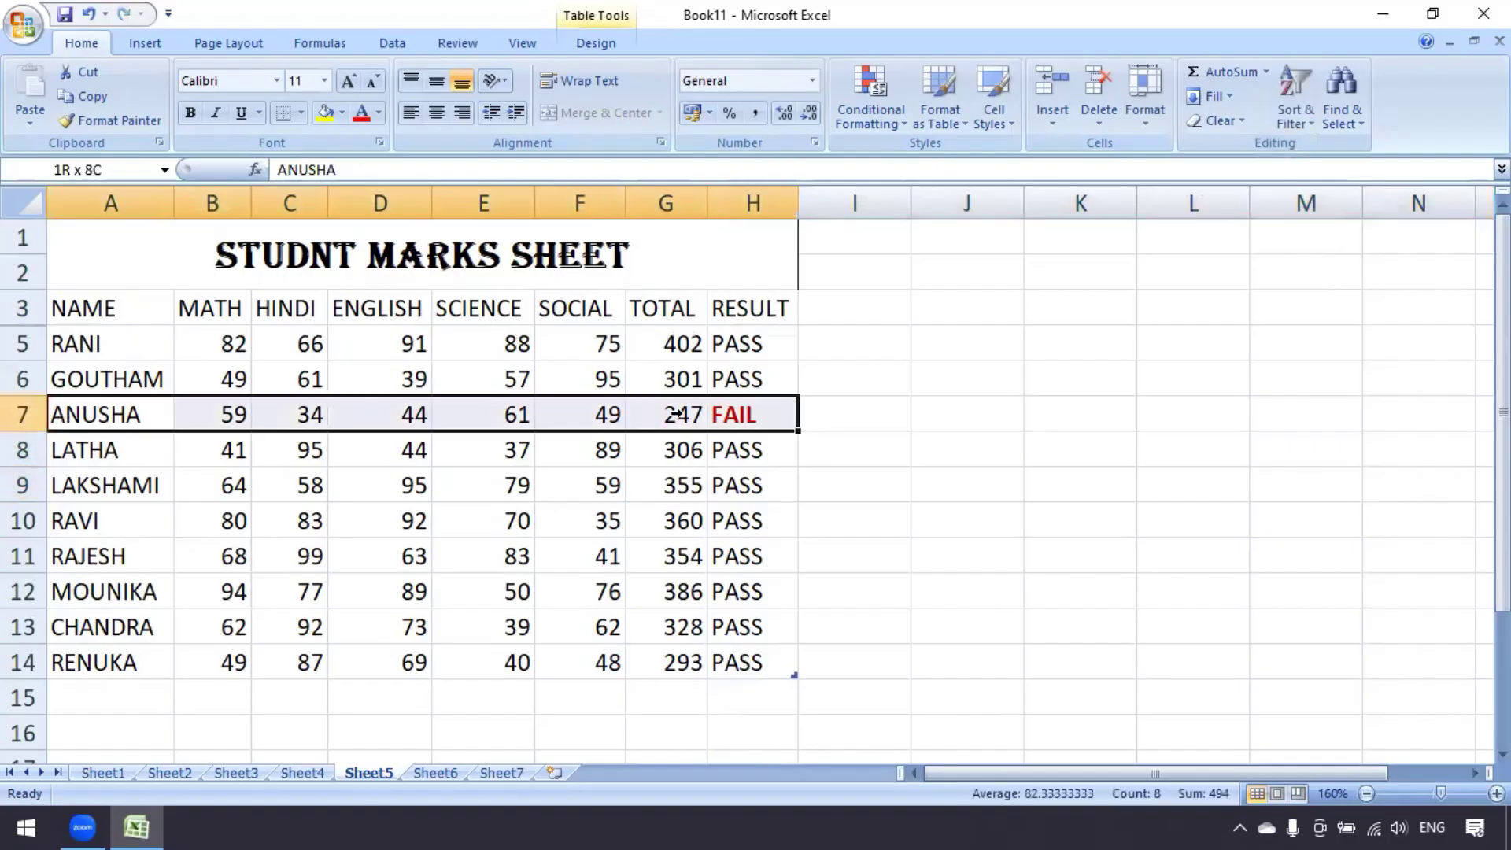
{"action": "left_click", "coordinate": [1153, 125]}
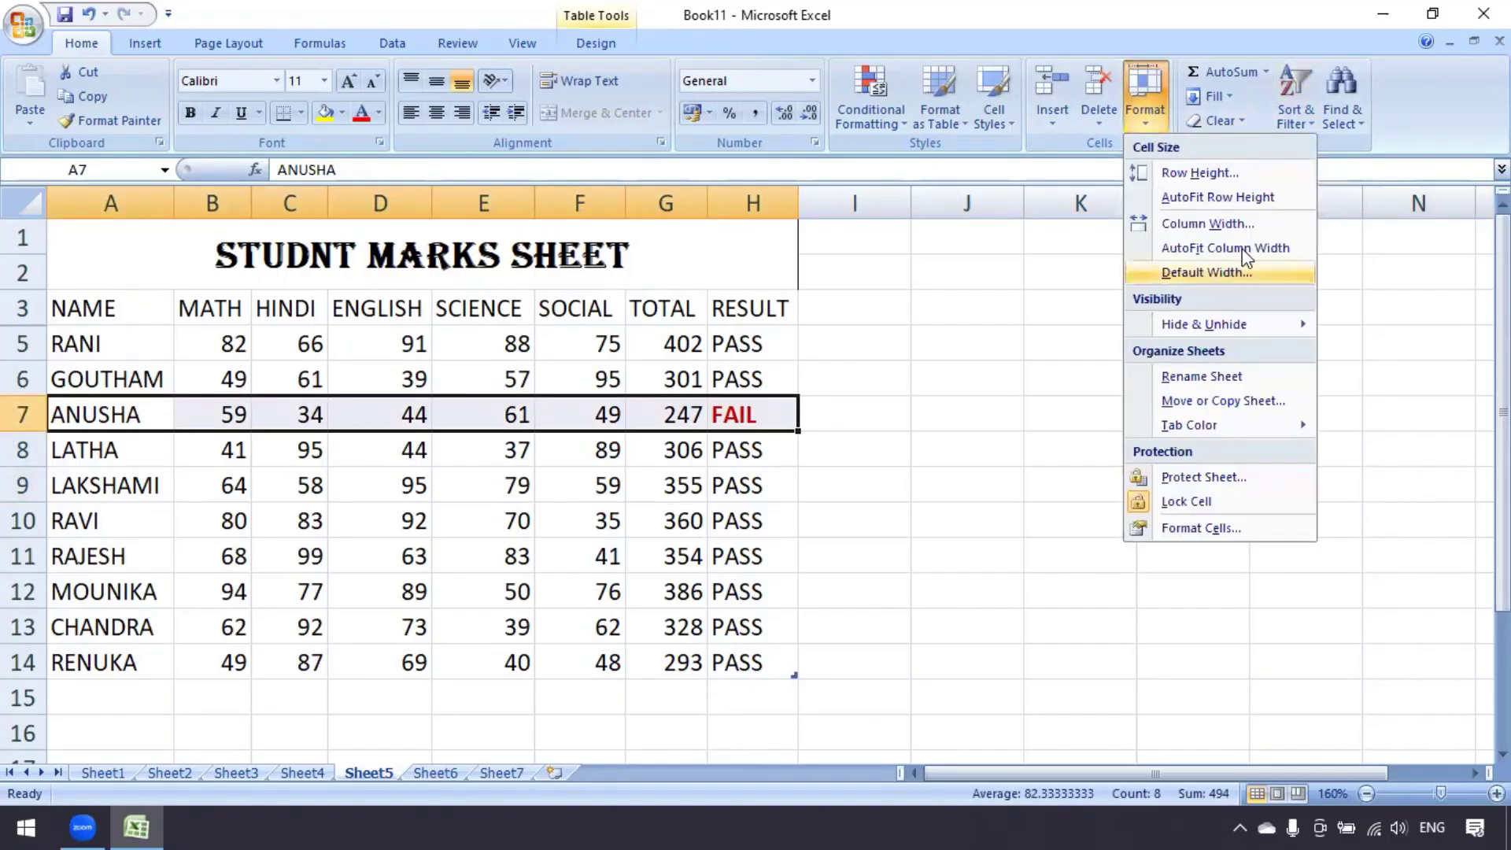
{"action": "mouse_move", "coordinate": [1264, 325]}
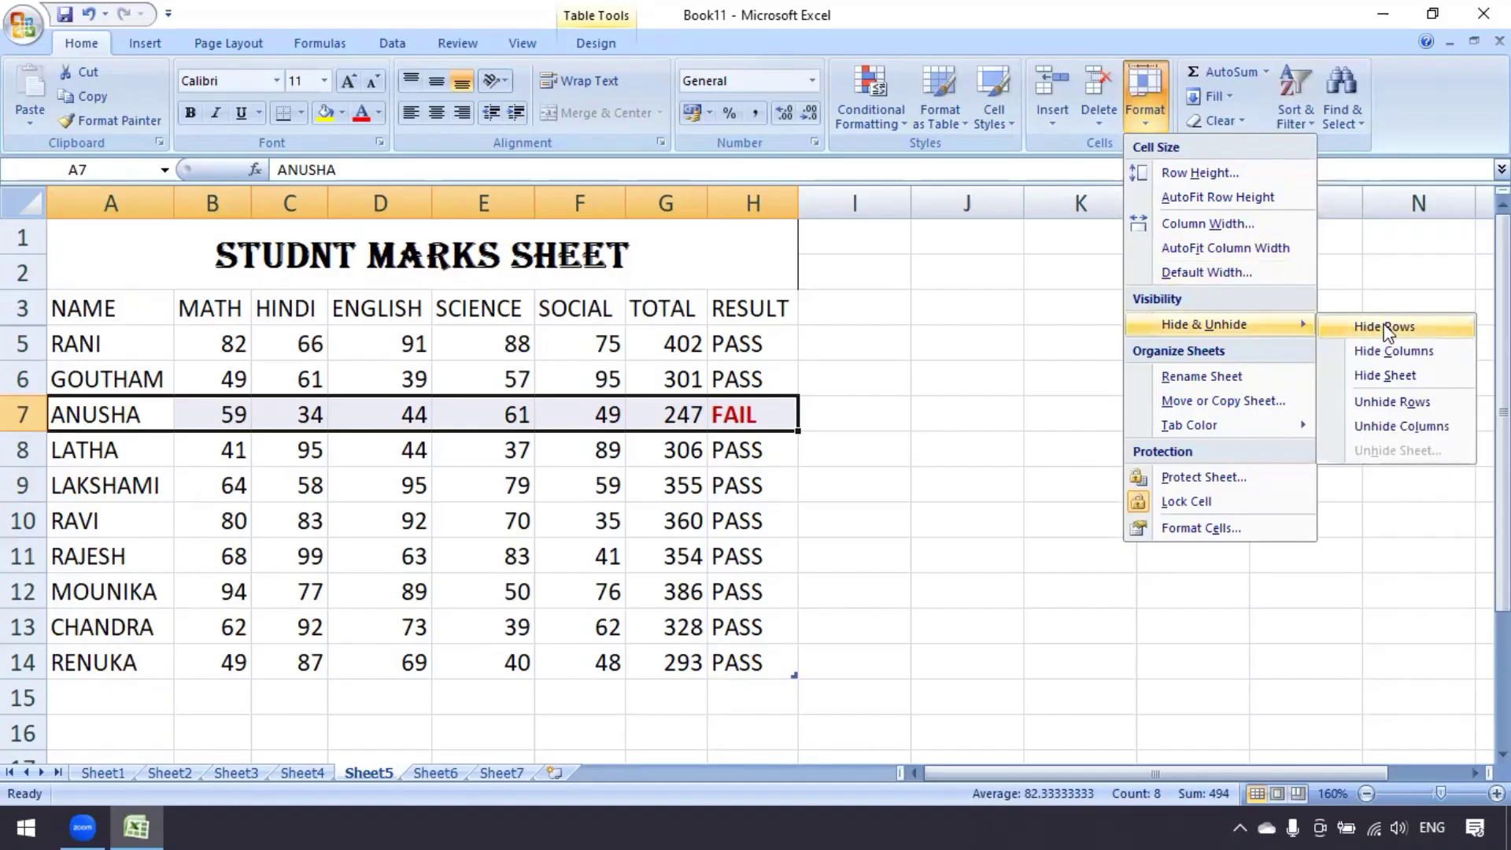
{"action": "left_click", "coordinate": [1383, 326]}
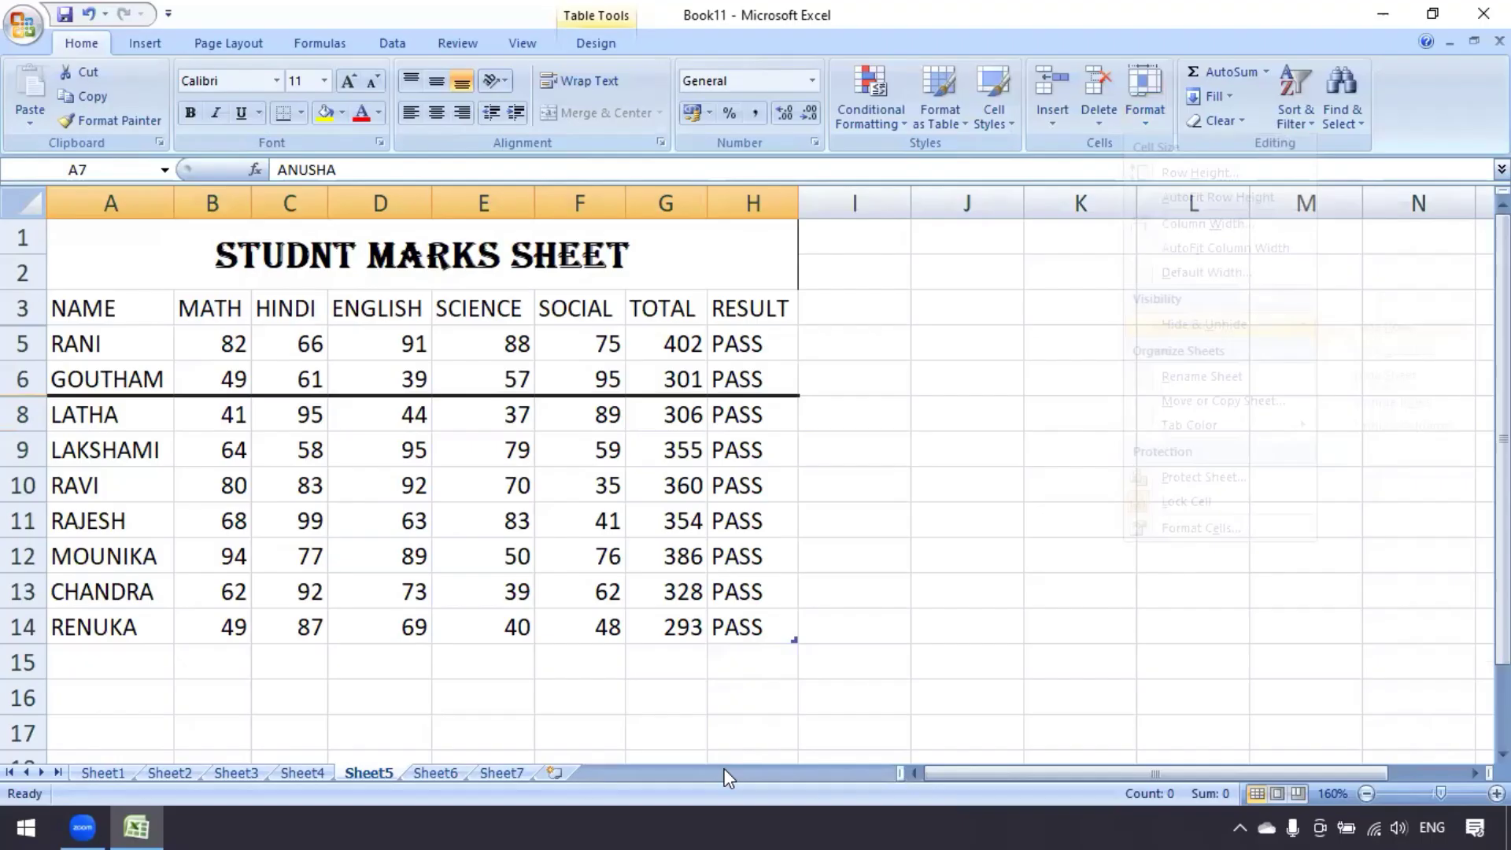
{"action": "left_click", "coordinate": [413, 452]}
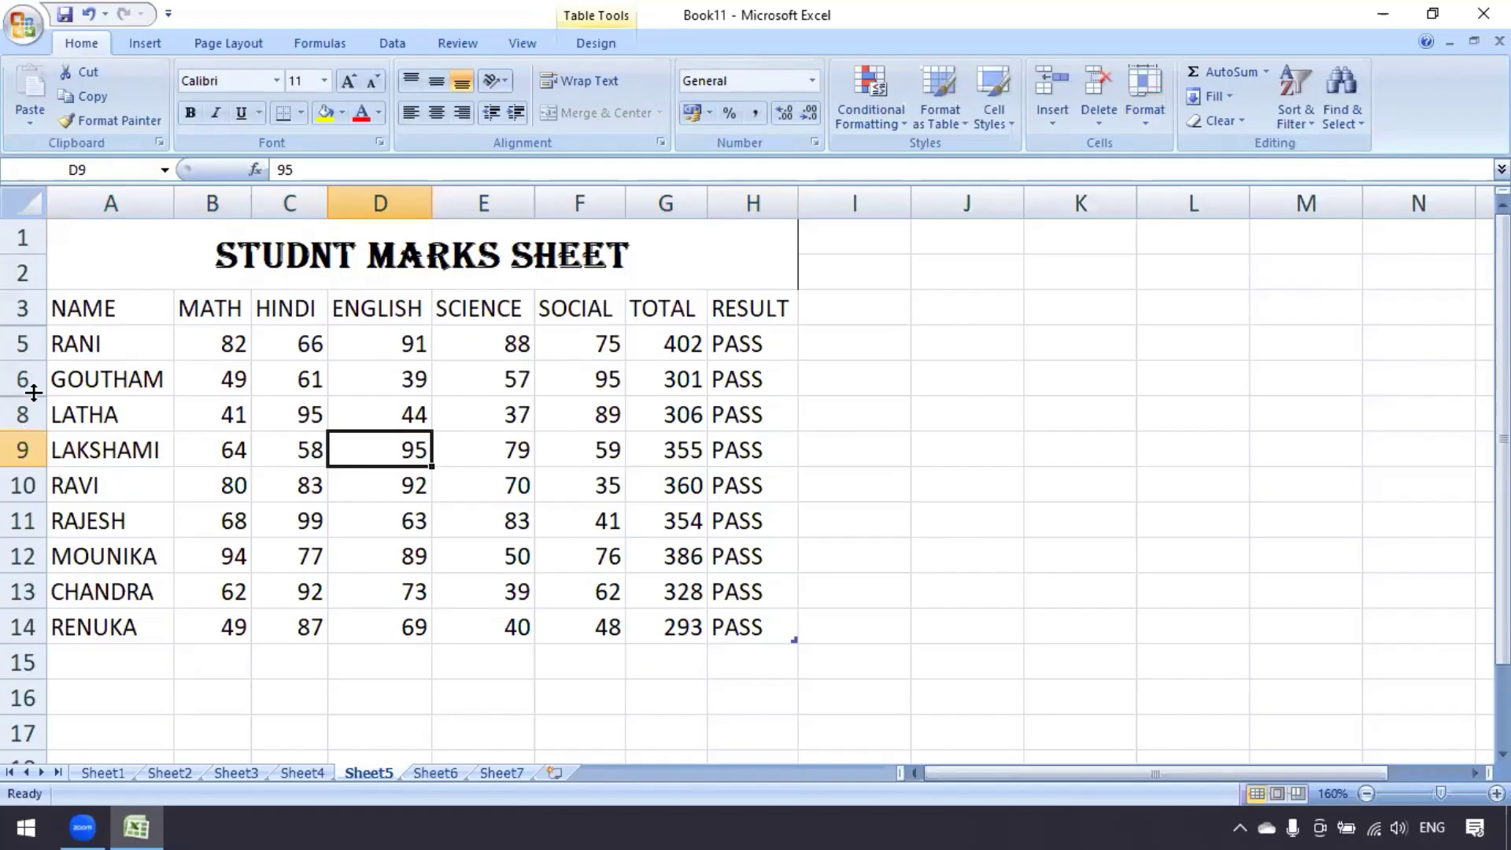
{"action": "left_click", "coordinate": [203, 462]}
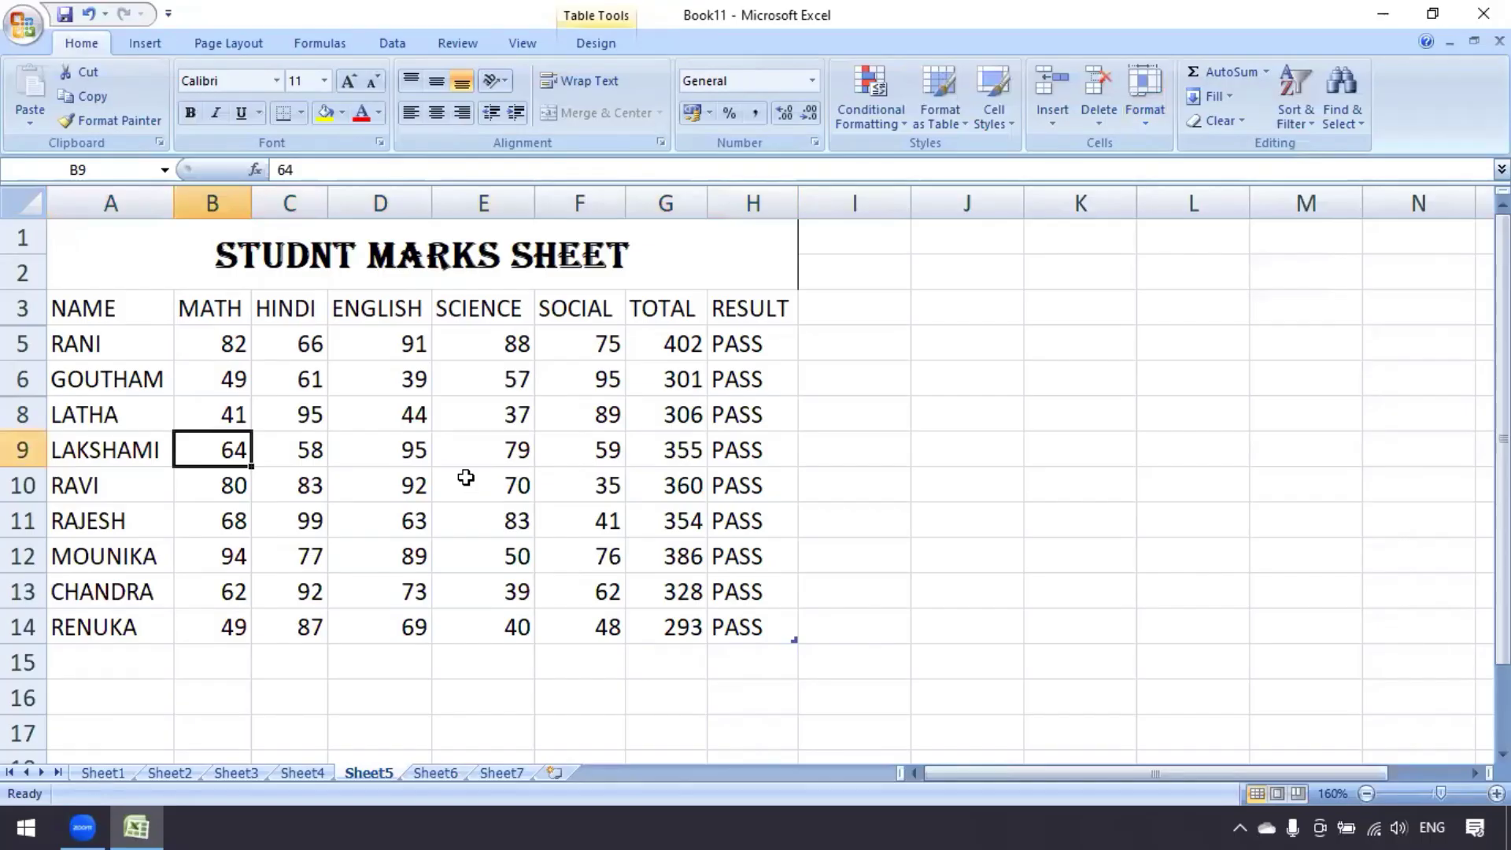
Check the marks sheet in Print Preview, then return to the normal worksheet view
{"action": "left_click", "coordinate": [27, 30]}
{"action": "mouse_move", "coordinate": [92, 279]}
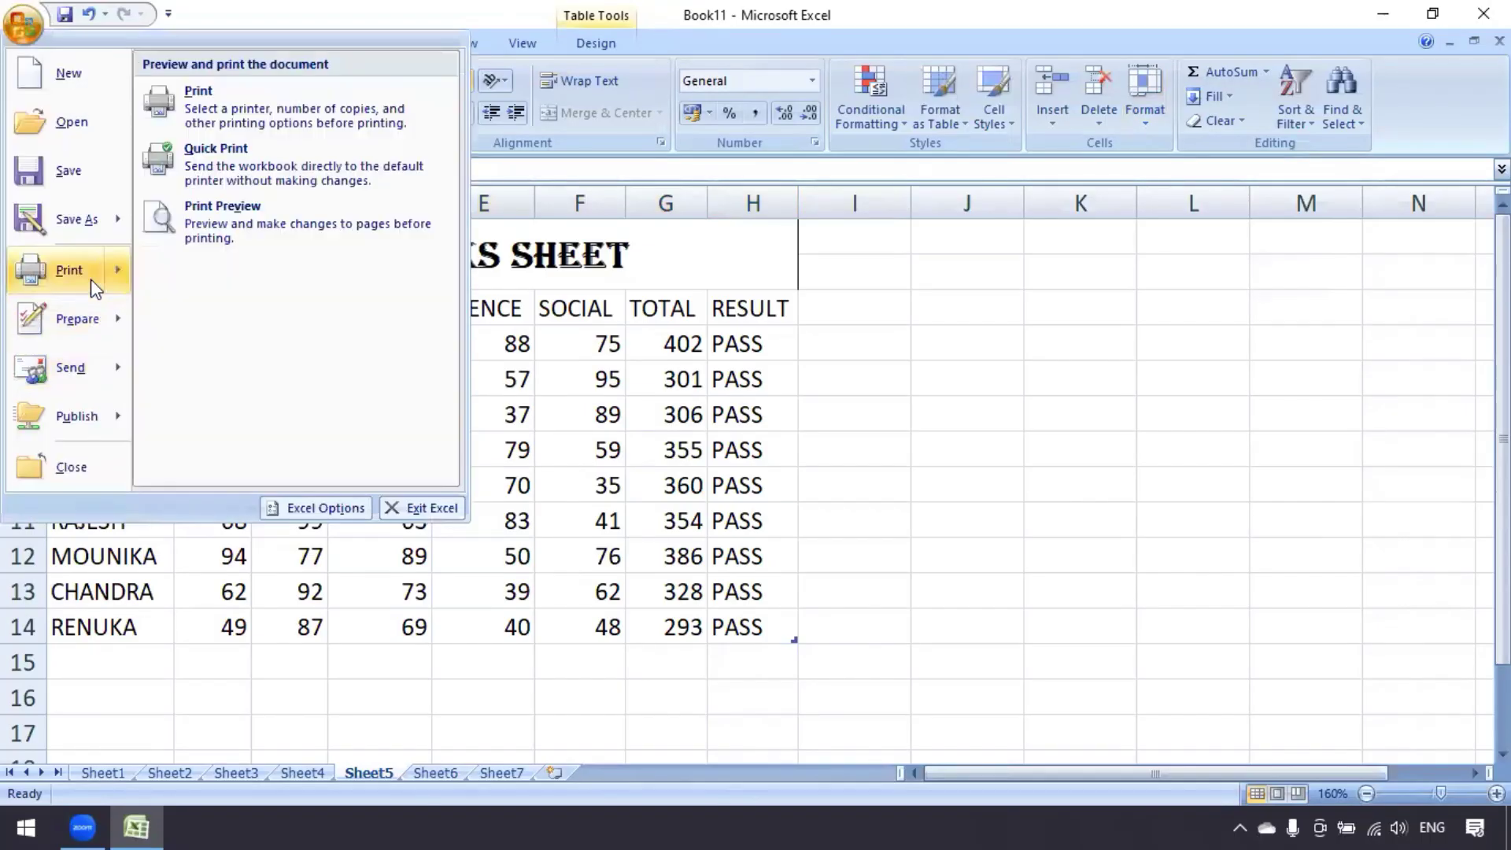
{"action": "left_click", "coordinate": [257, 230]}
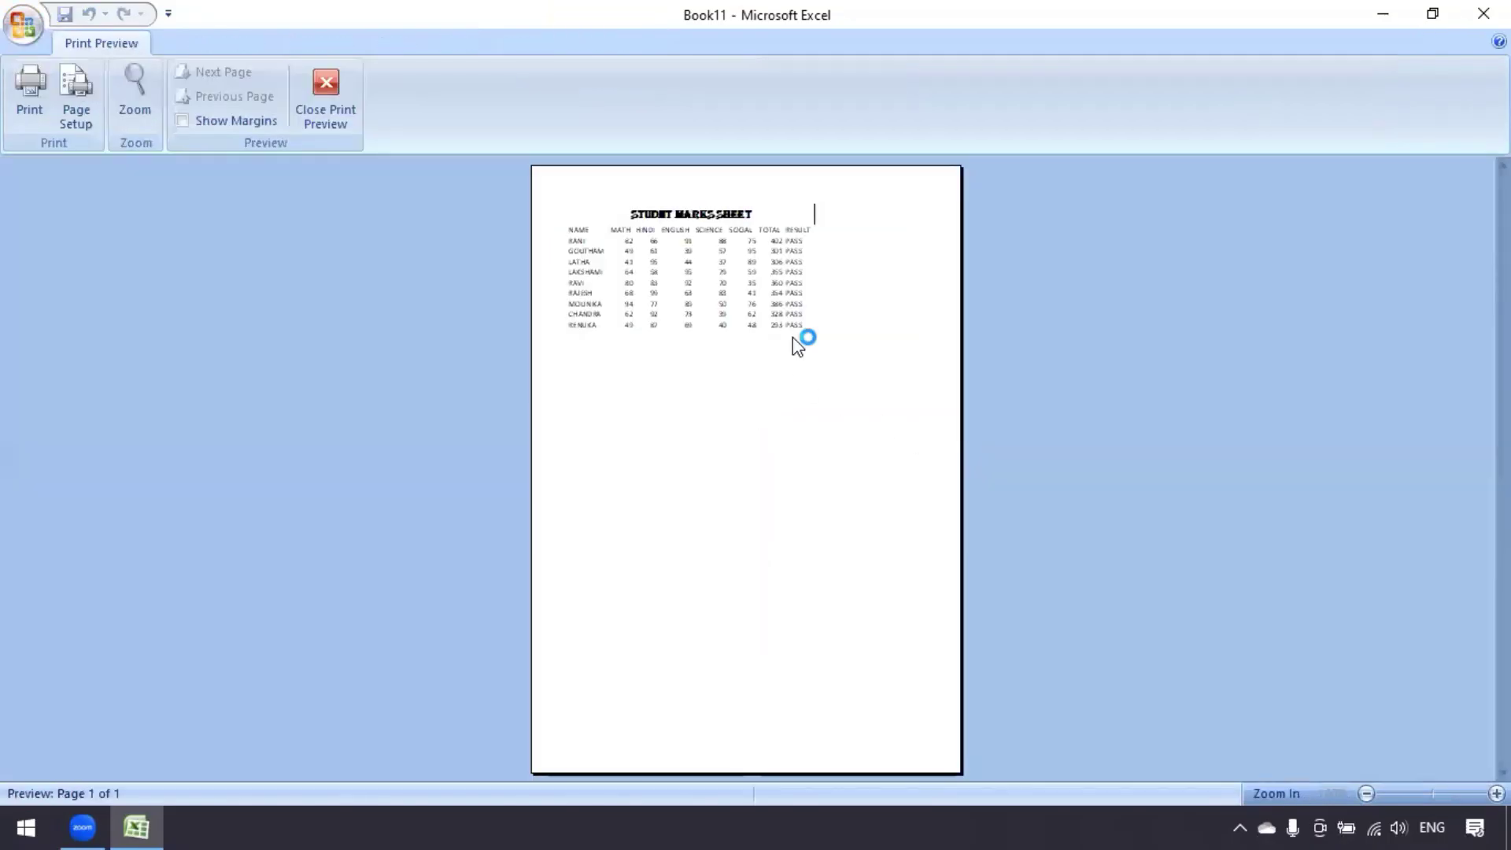
{"action": "left_click", "coordinate": [793, 336]}
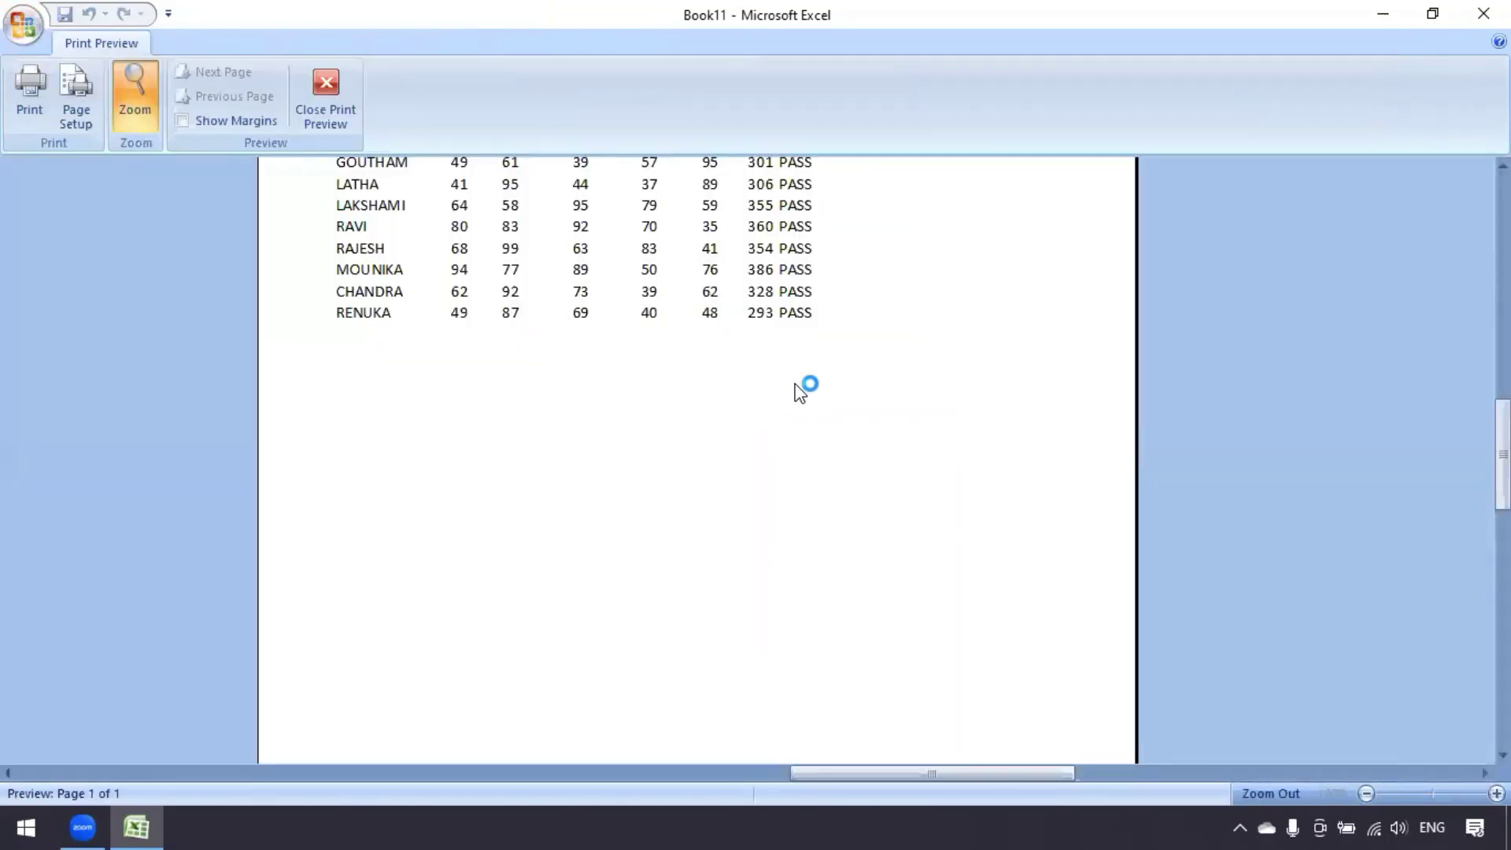
{"action": "scroll", "coordinate": [795, 384], "scroll_direction": "up", "scroll_amount": 3}
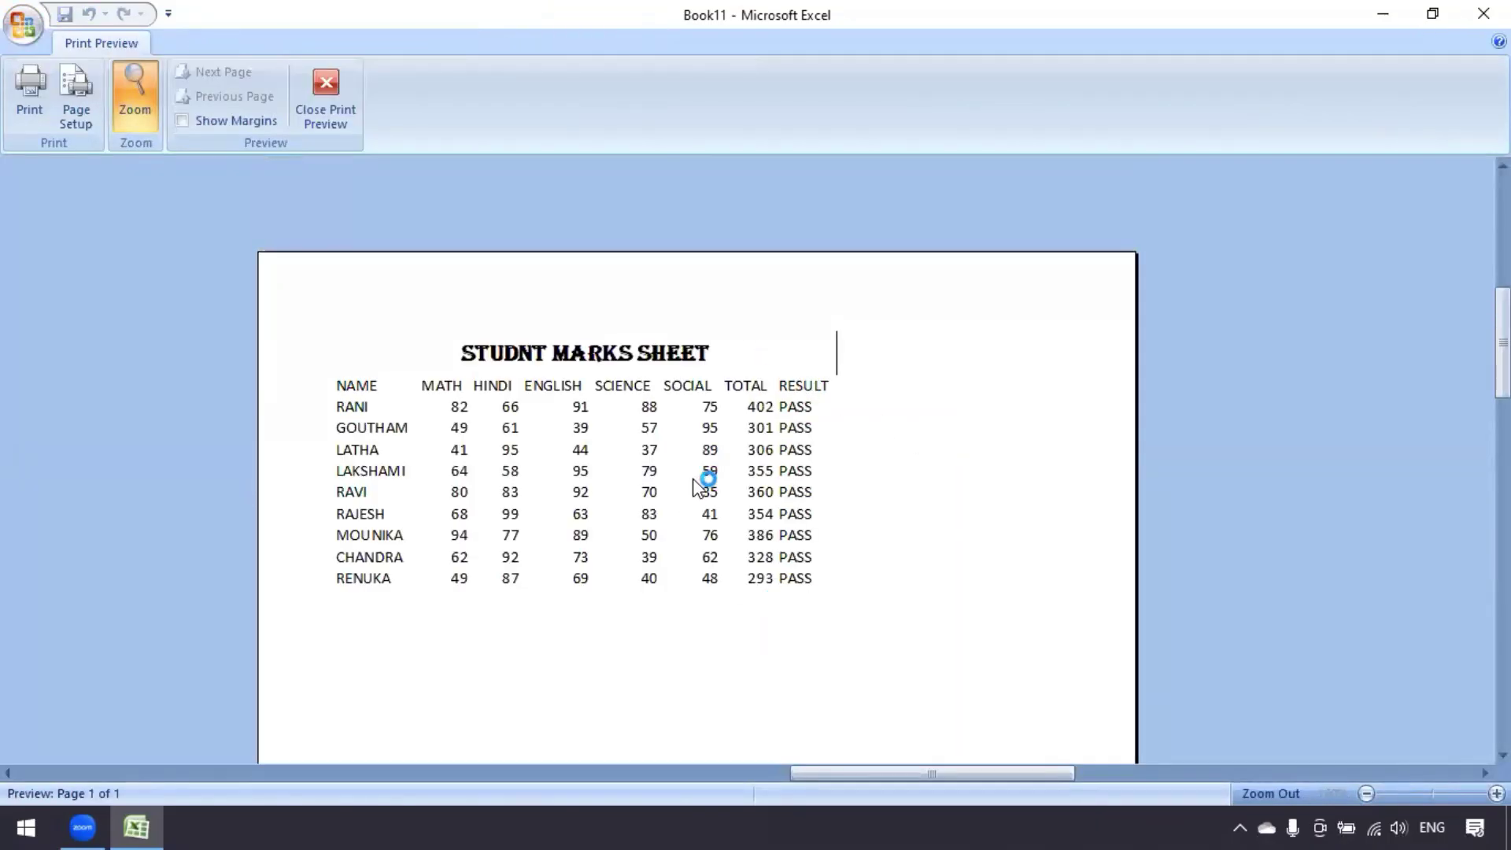
{"action": "left_click", "coordinate": [327, 81]}
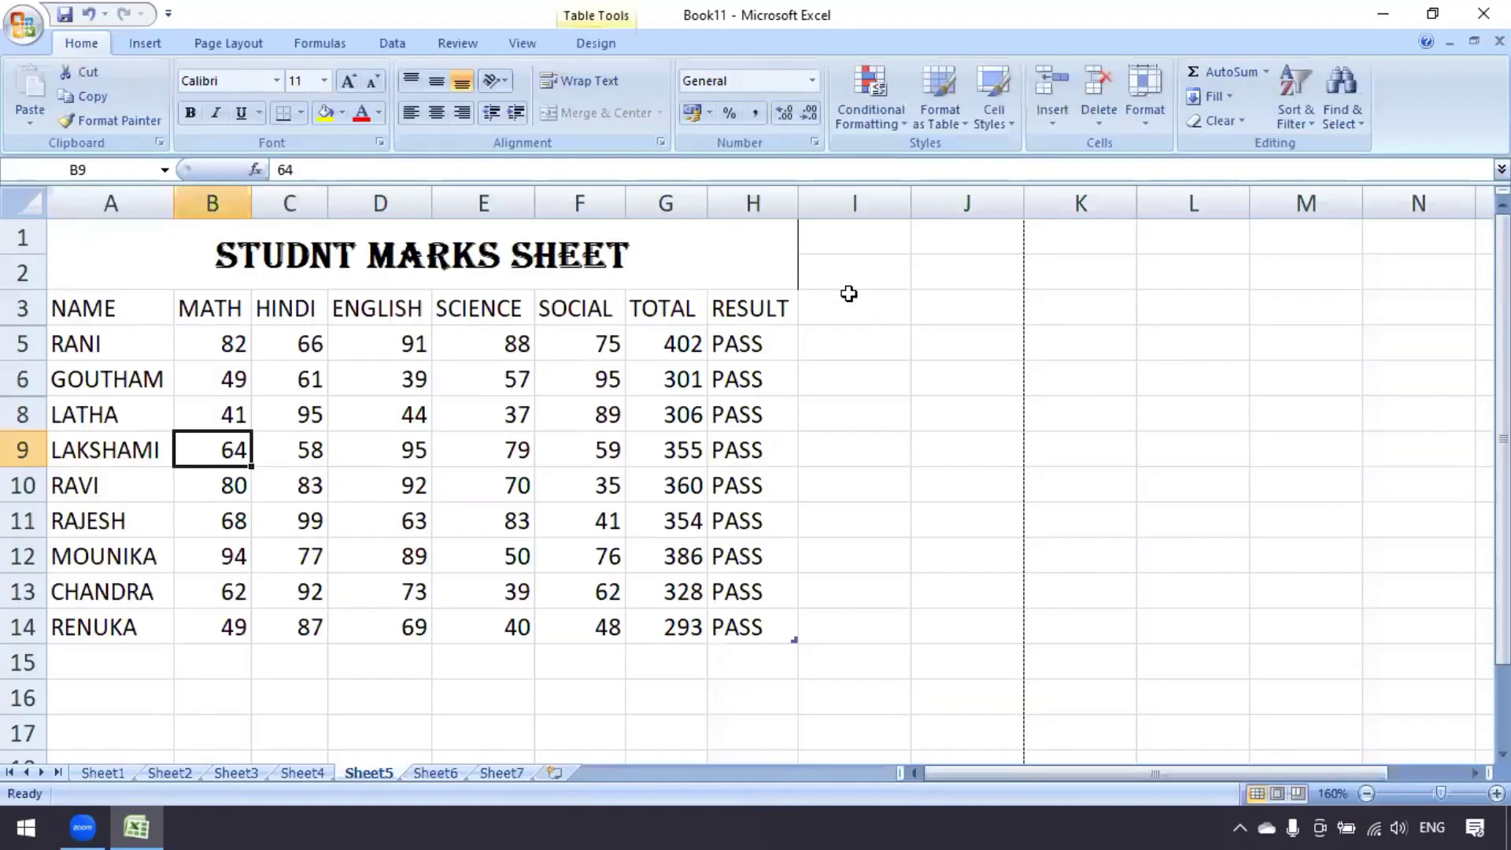
Remove the stray border from cells I1:I2 with No Border
{"action": "left_click_drag", "start_coordinate": [826, 244], "coordinate": [806, 269]}
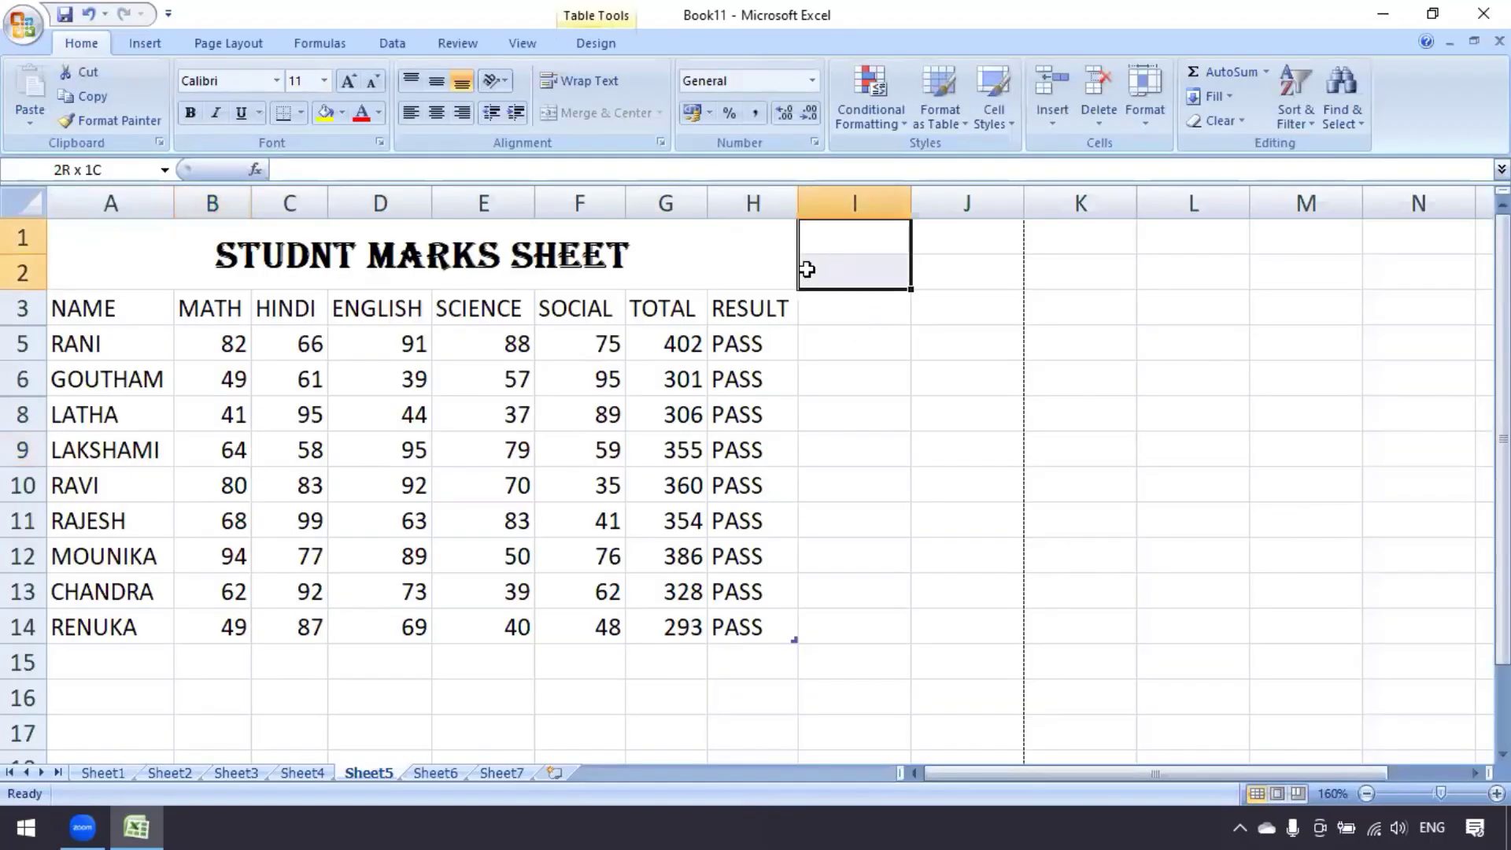
{"action": "left_click", "coordinate": [299, 112]}
{"action": "left_click", "coordinate": [329, 266]}
{"action": "left_click", "coordinate": [578, 445]}
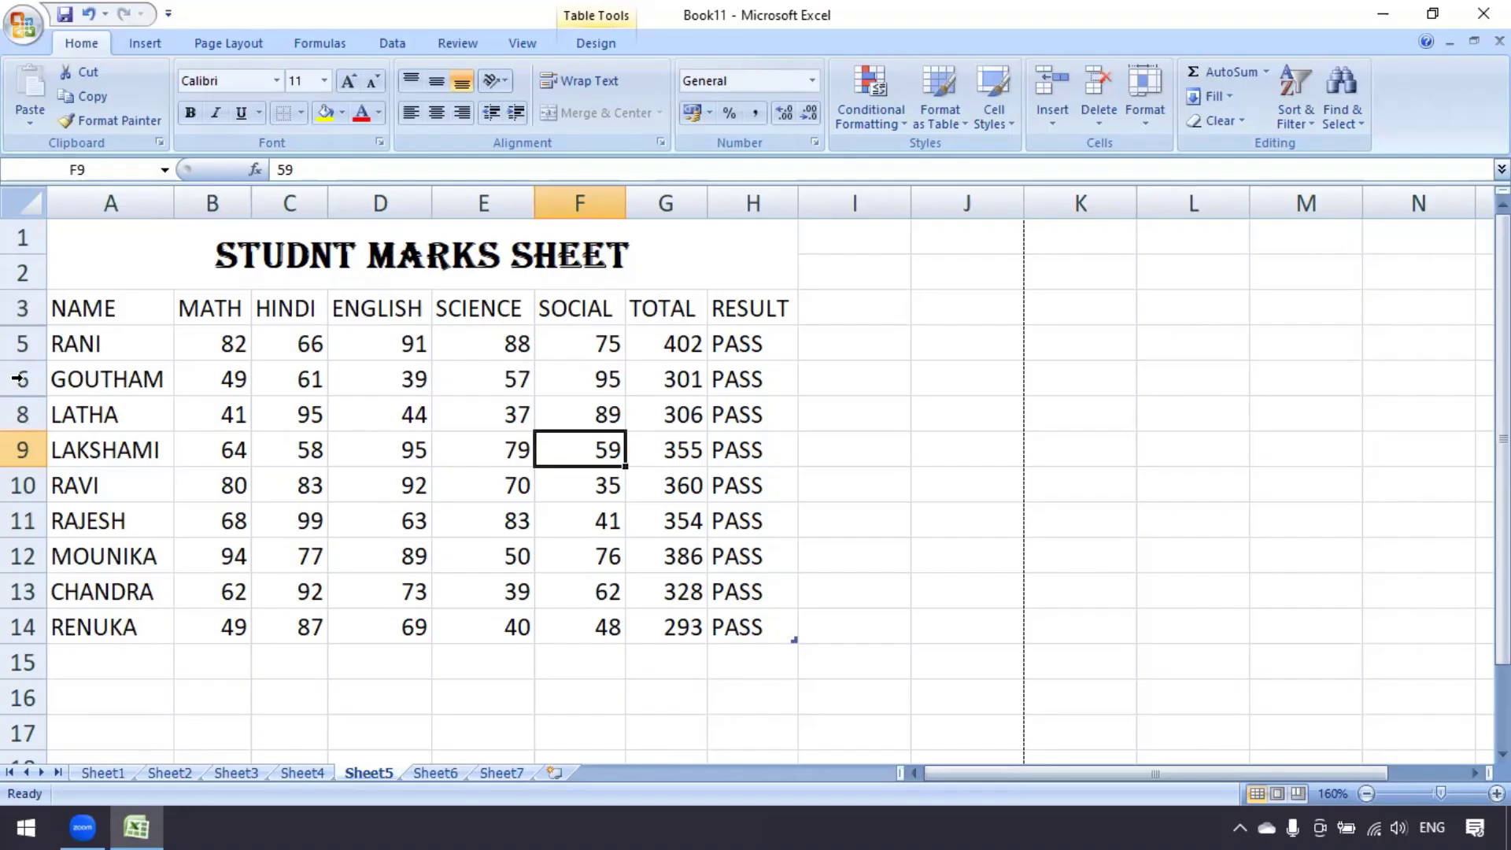
Unhide row 4 so SANJAY's marks reappear
{"action": "left_click_drag", "start_coordinate": [18, 308], "coordinate": [17, 347]}
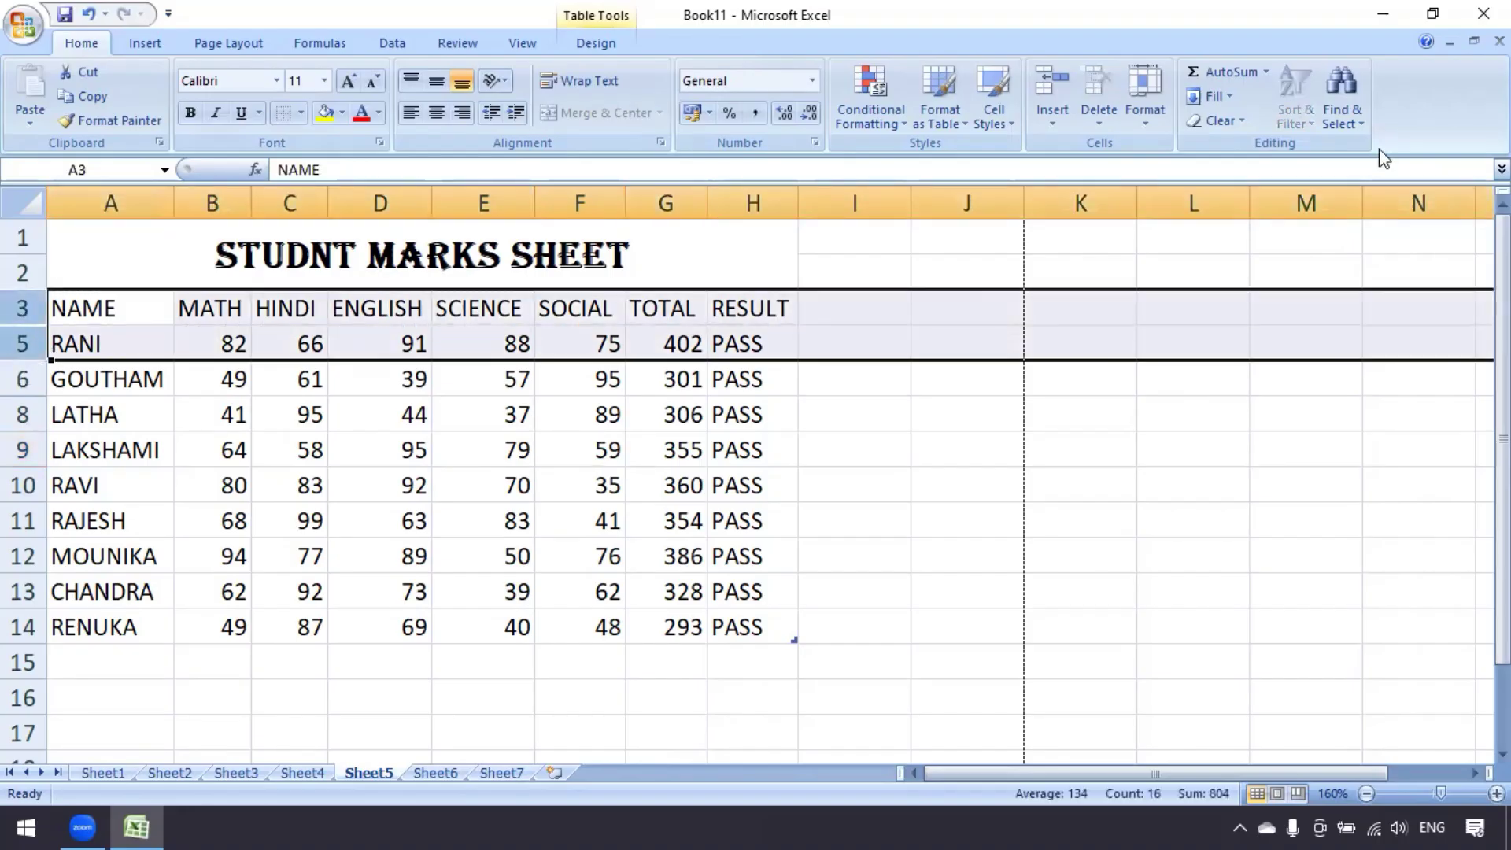
{"action": "left_click", "coordinate": [1145, 125]}
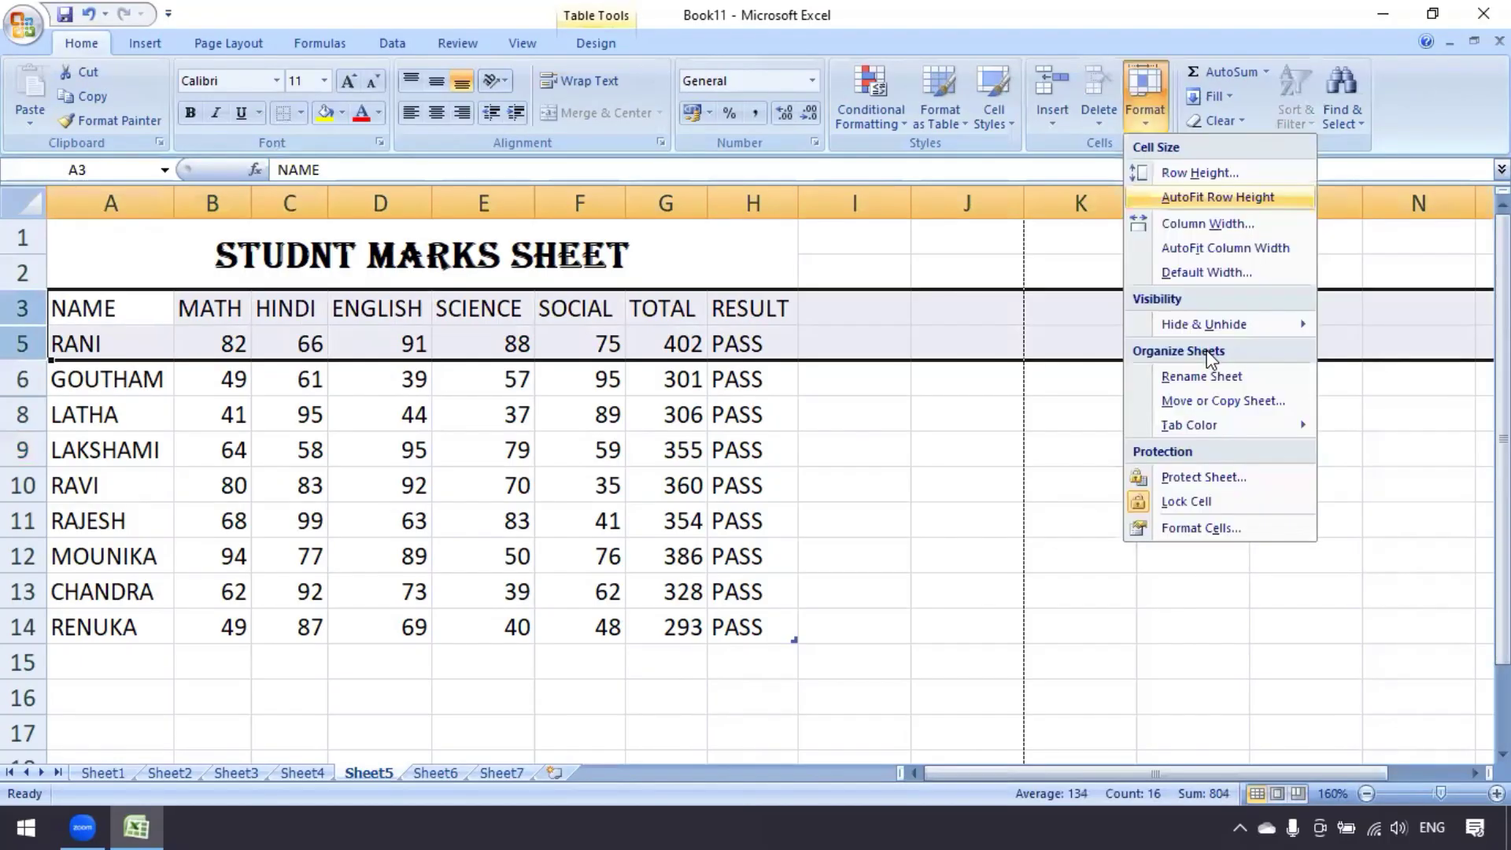
{"action": "mouse_move", "coordinate": [1212, 323]}
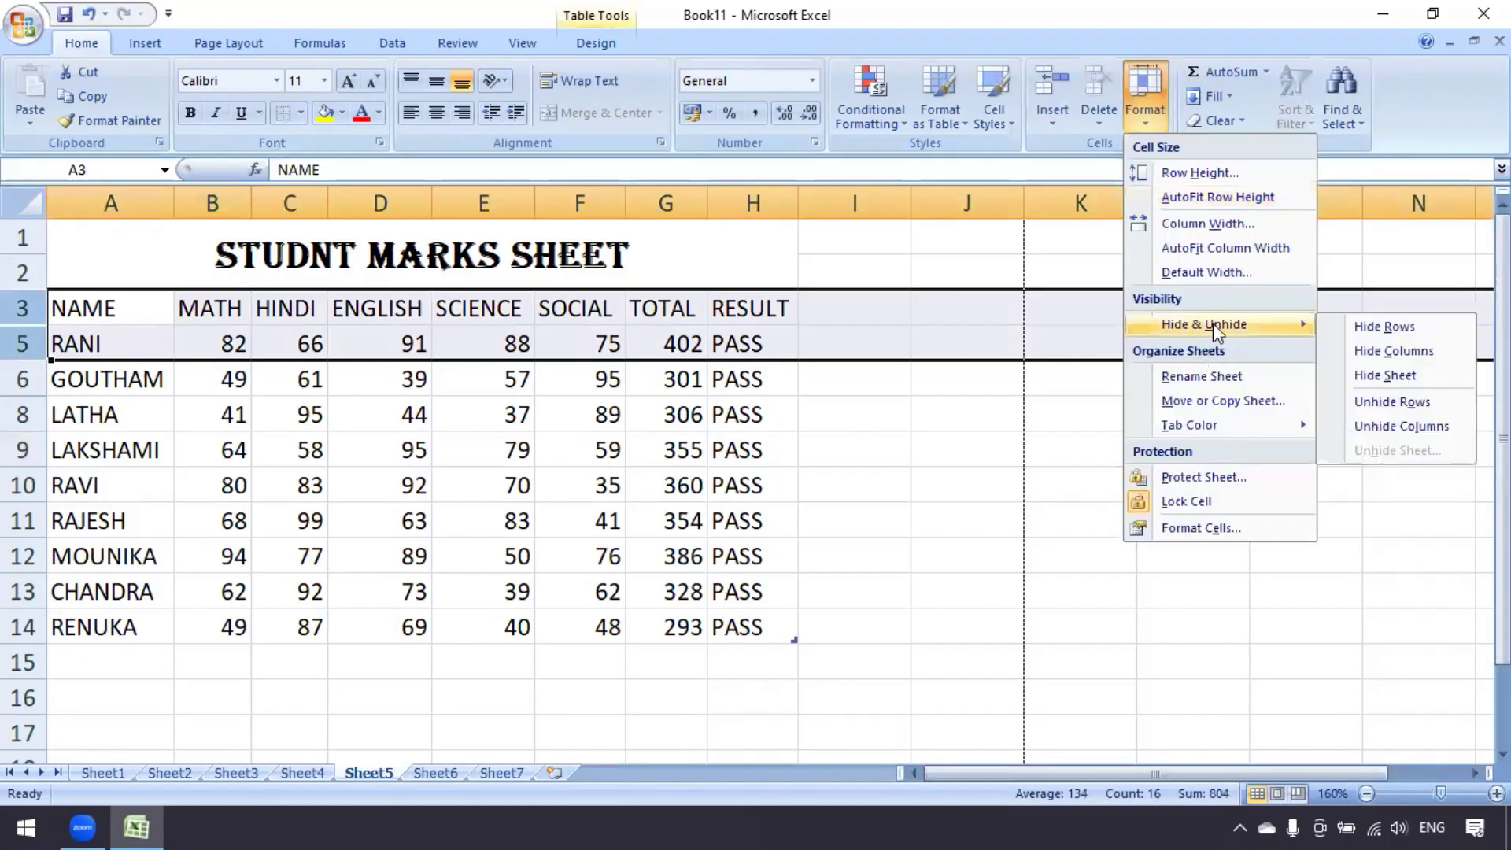
{"action": "left_click", "coordinate": [1400, 404]}
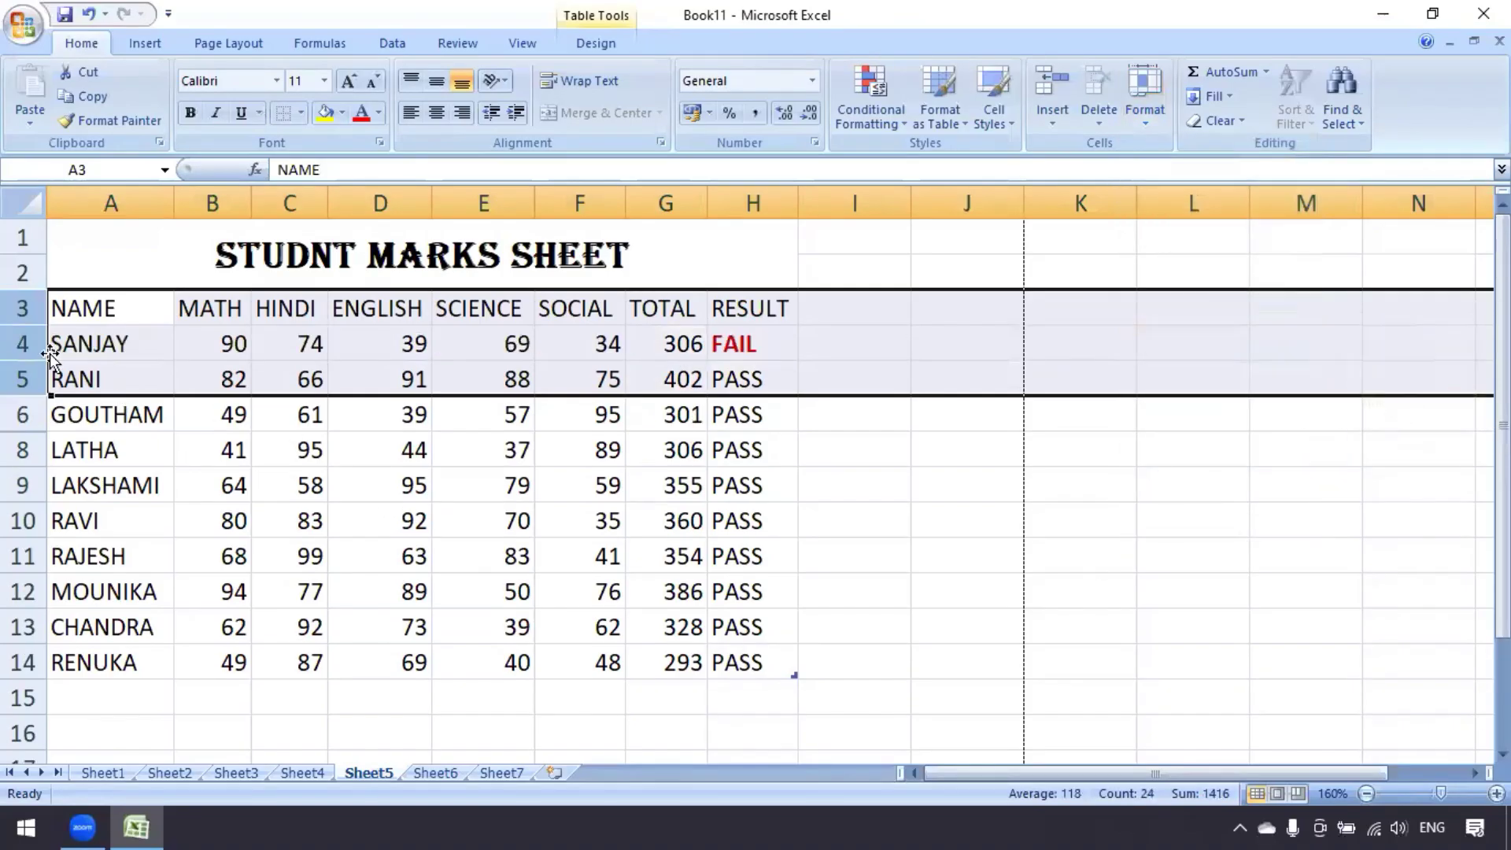
Unhide row 7 so ANUSHA's marks reappear in the table
{"action": "left_click", "coordinate": [102, 491]}
{"action": "left_click", "coordinate": [92, 450]}
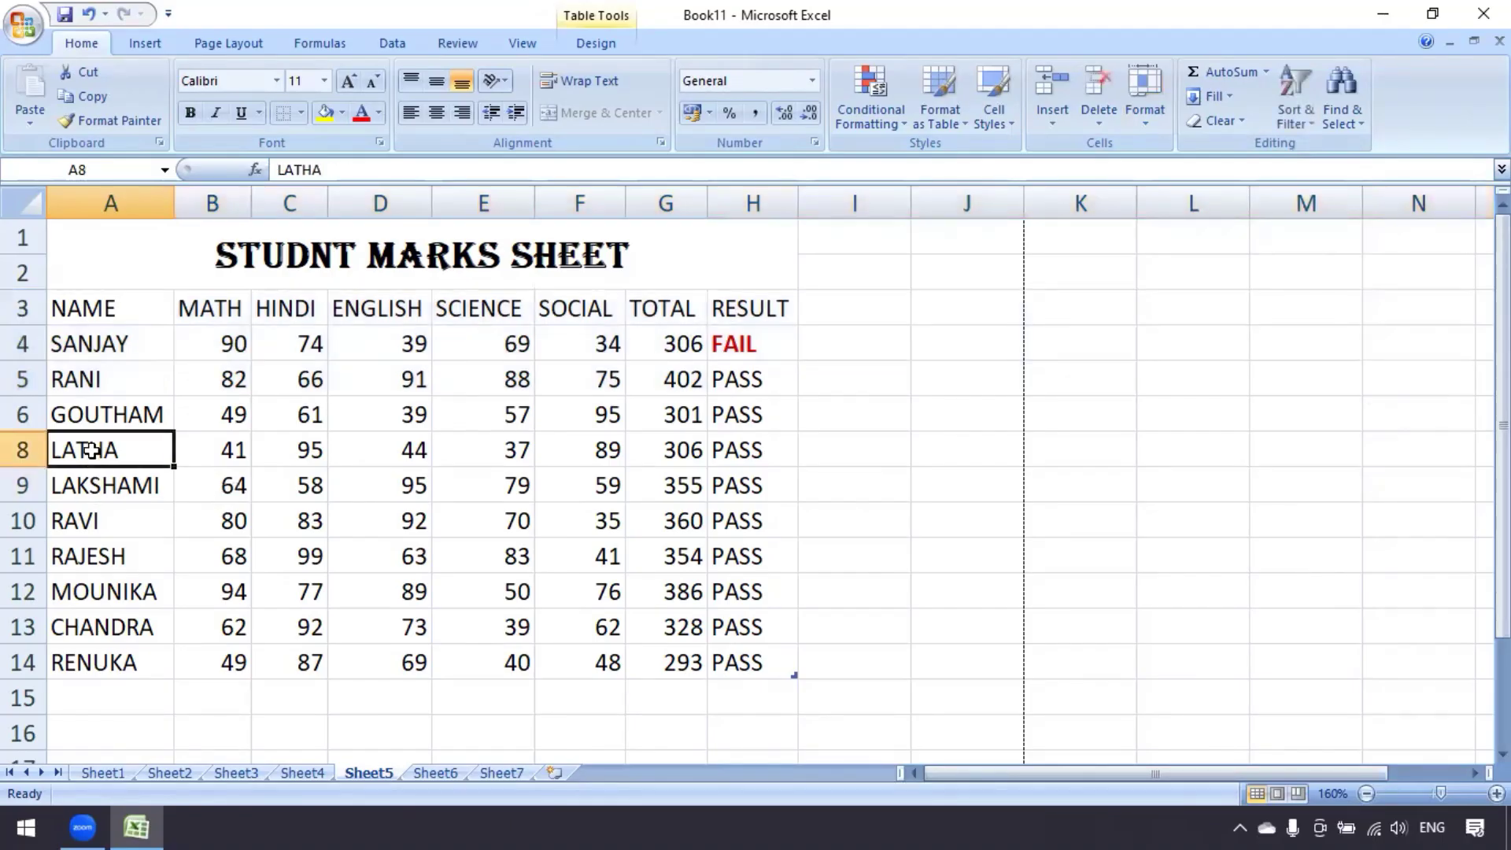
{"action": "left_click", "coordinate": [1143, 128]}
{"action": "mouse_move", "coordinate": [1202, 323]}
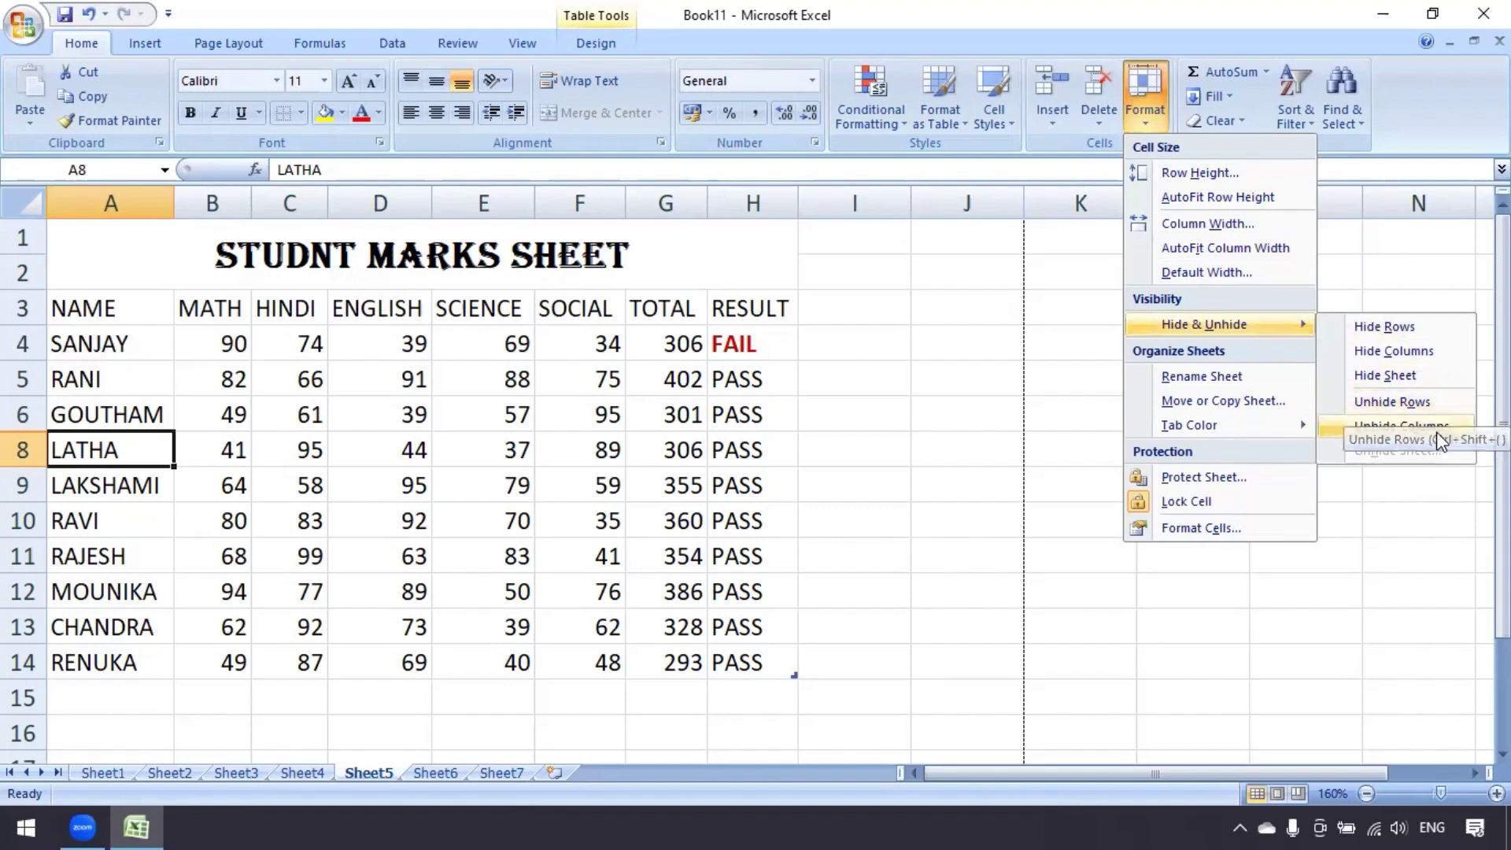
{"action": "left_click", "coordinate": [1412, 405]}
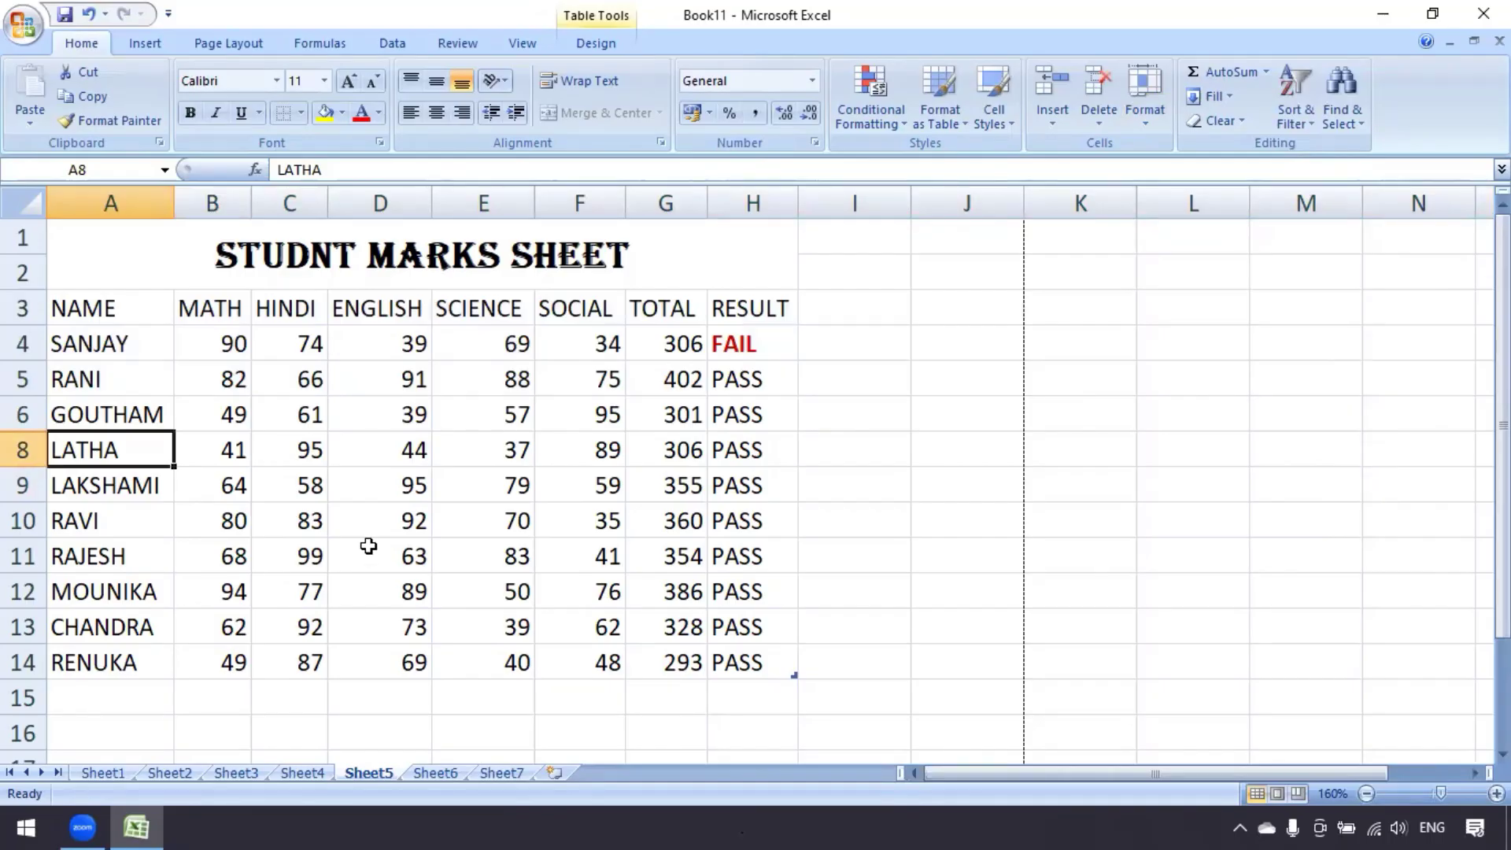
{"action": "left_click_drag", "start_coordinate": [17, 414], "coordinate": [17, 446]}
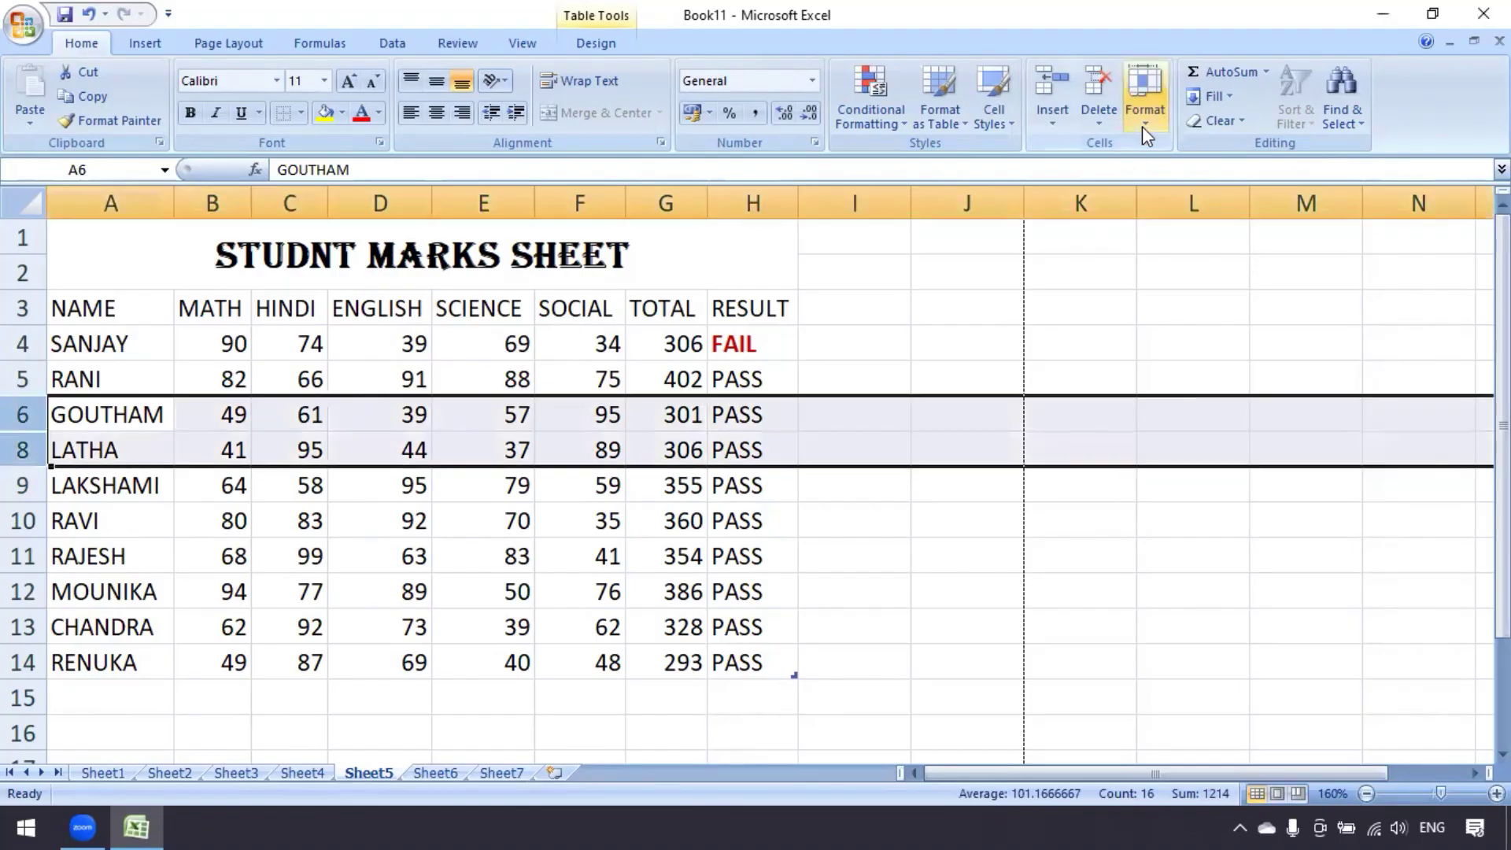
{"action": "left_click", "coordinate": [1146, 130]}
{"action": "mouse_move", "coordinate": [1213, 332]}
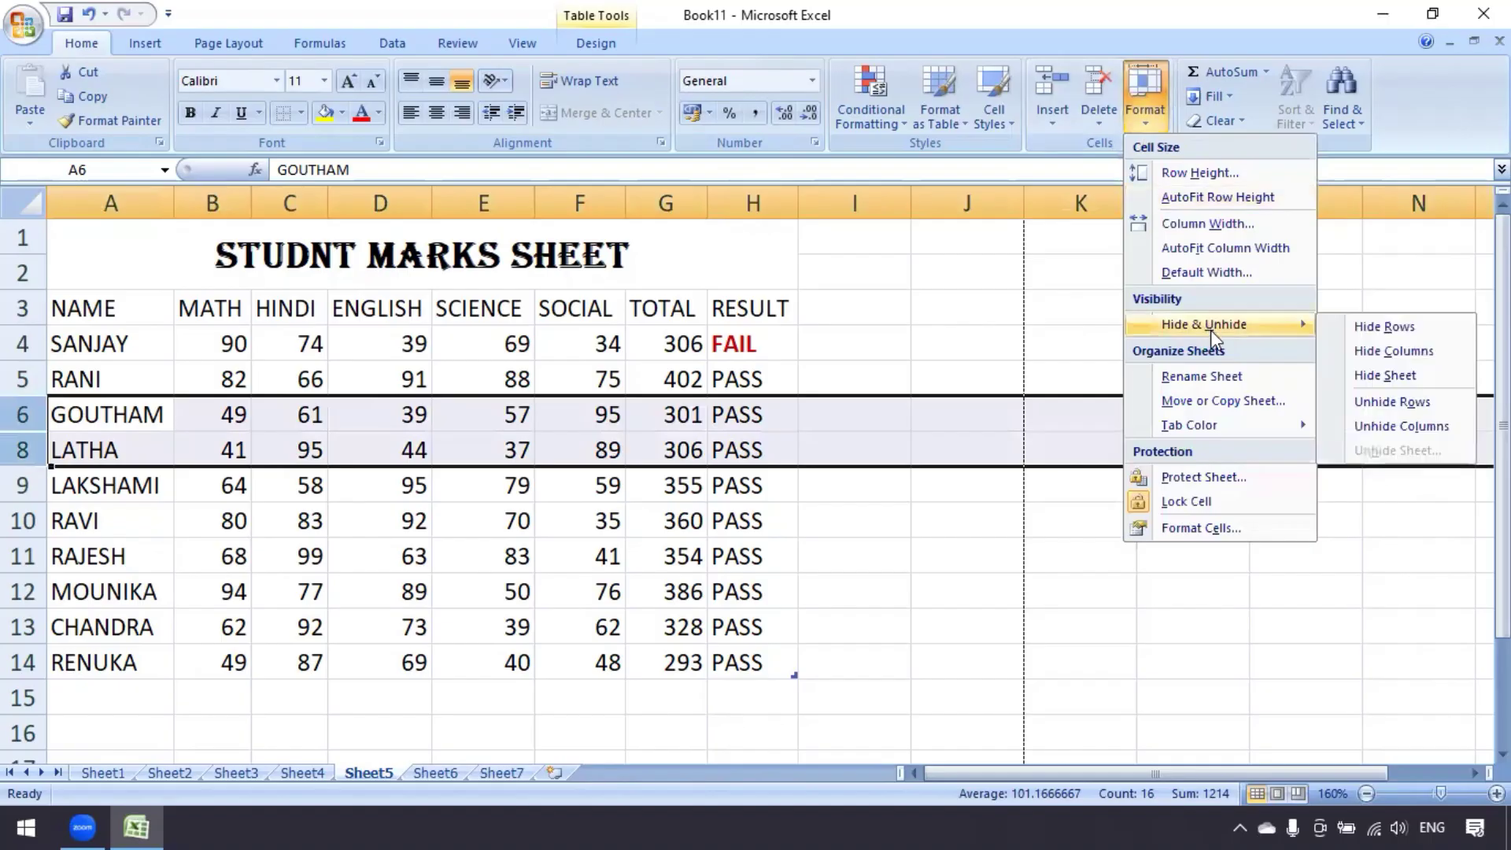
{"action": "left_click", "coordinate": [1412, 405]}
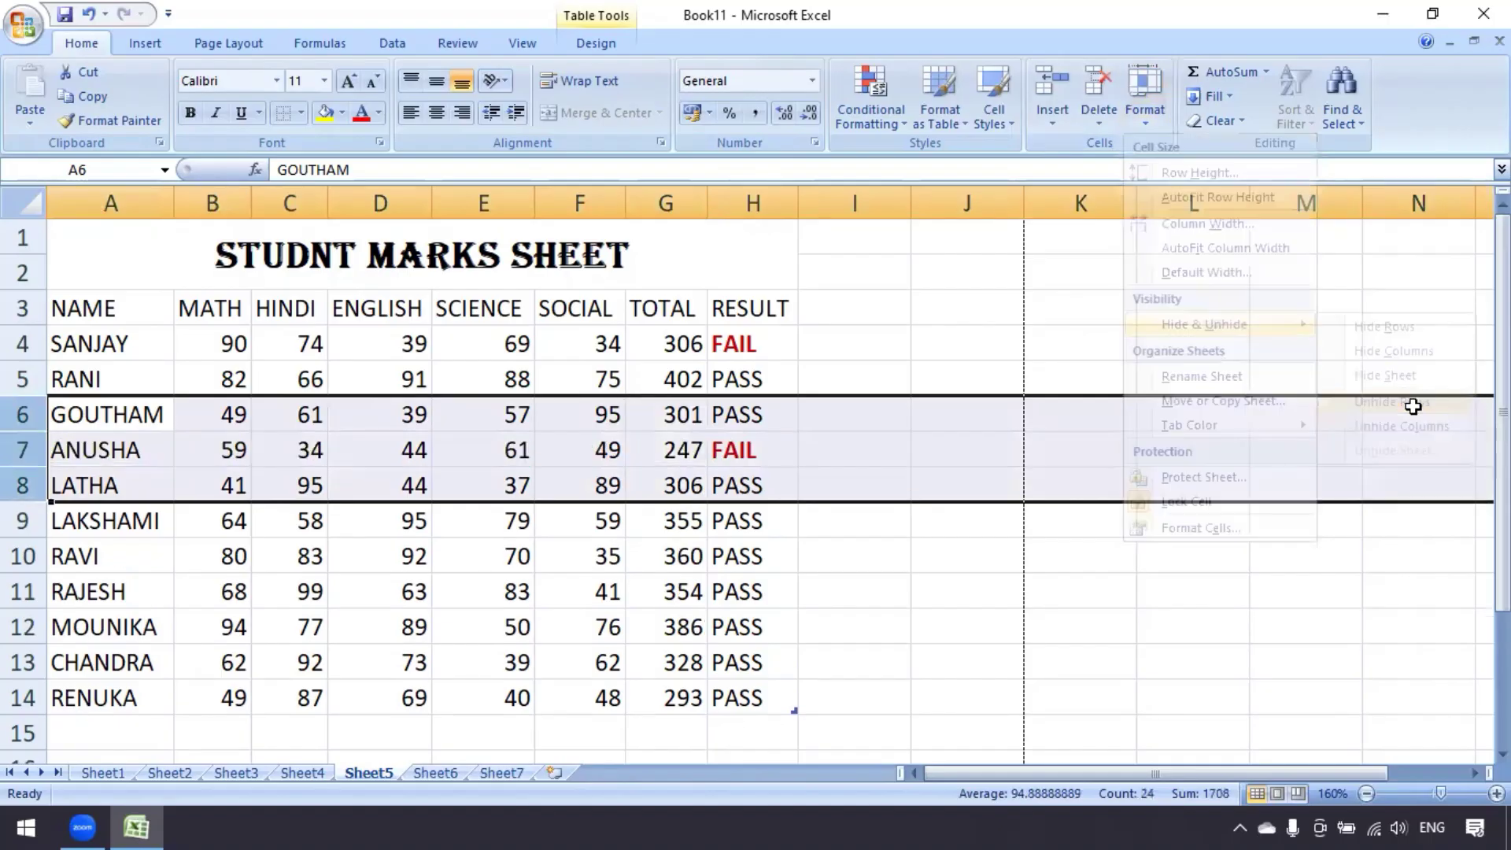
Reopen the Format options and close them without changes, ending on cell D6
{"action": "left_click", "coordinate": [615, 565]}
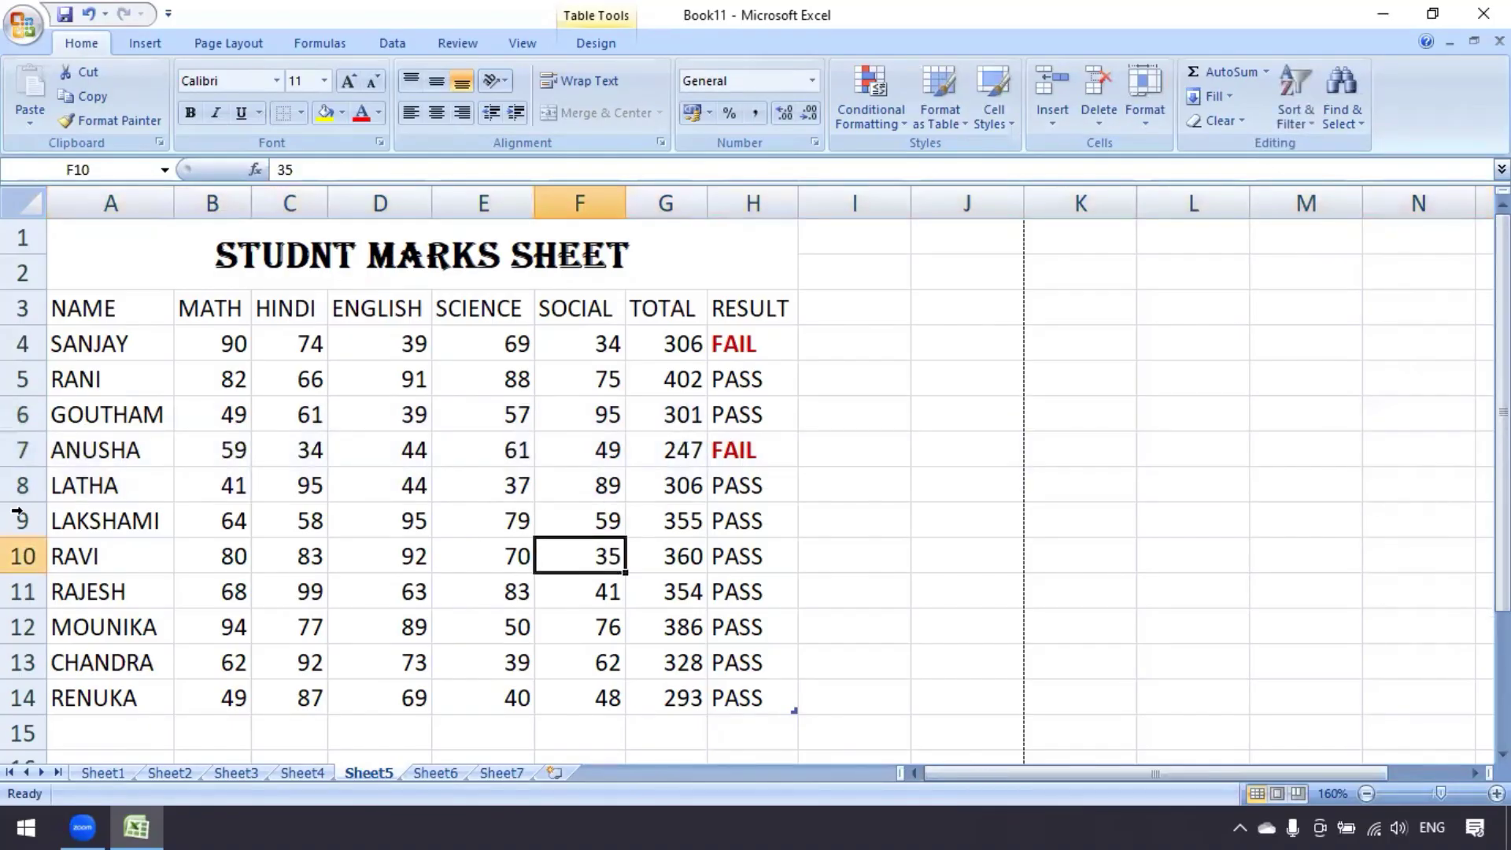
{"action": "left_click", "coordinate": [1146, 121]}
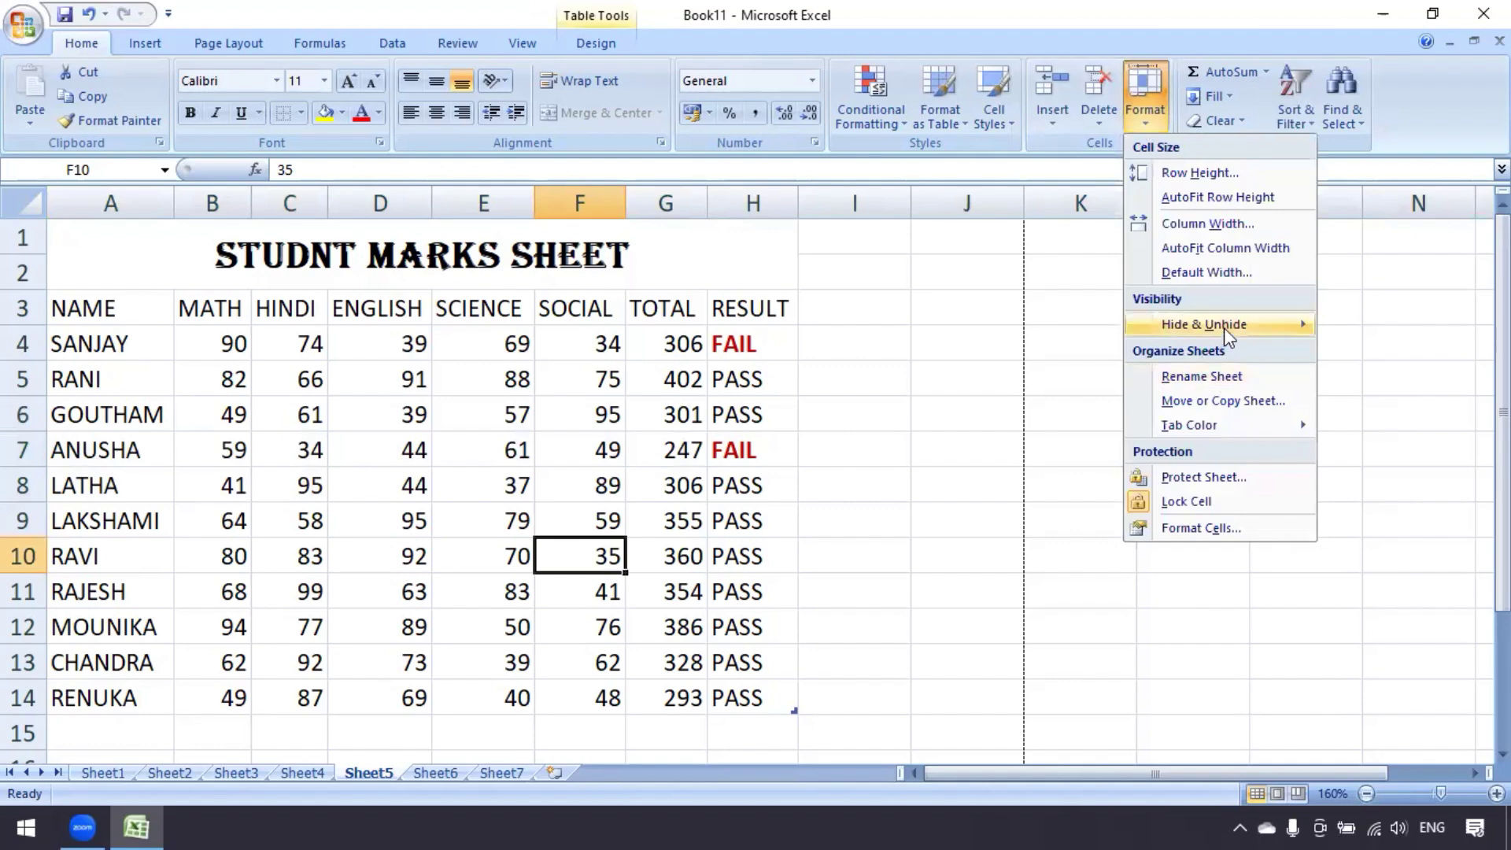
{"action": "mouse_move", "coordinate": [1224, 327]}
{"action": "left_click", "coordinate": [364, 435]}
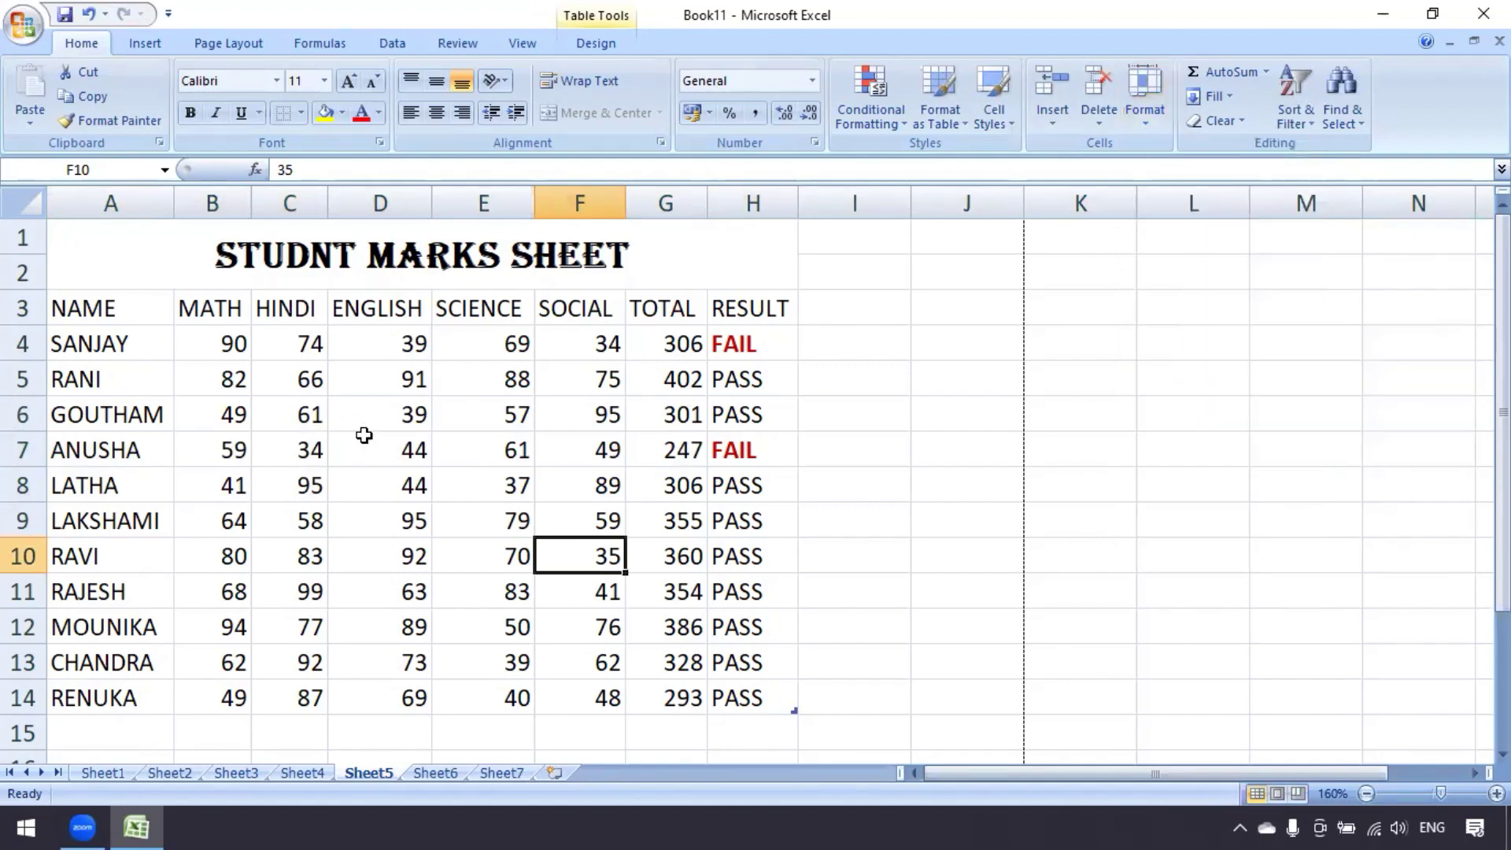
{"action": "left_click", "coordinate": [362, 421]}
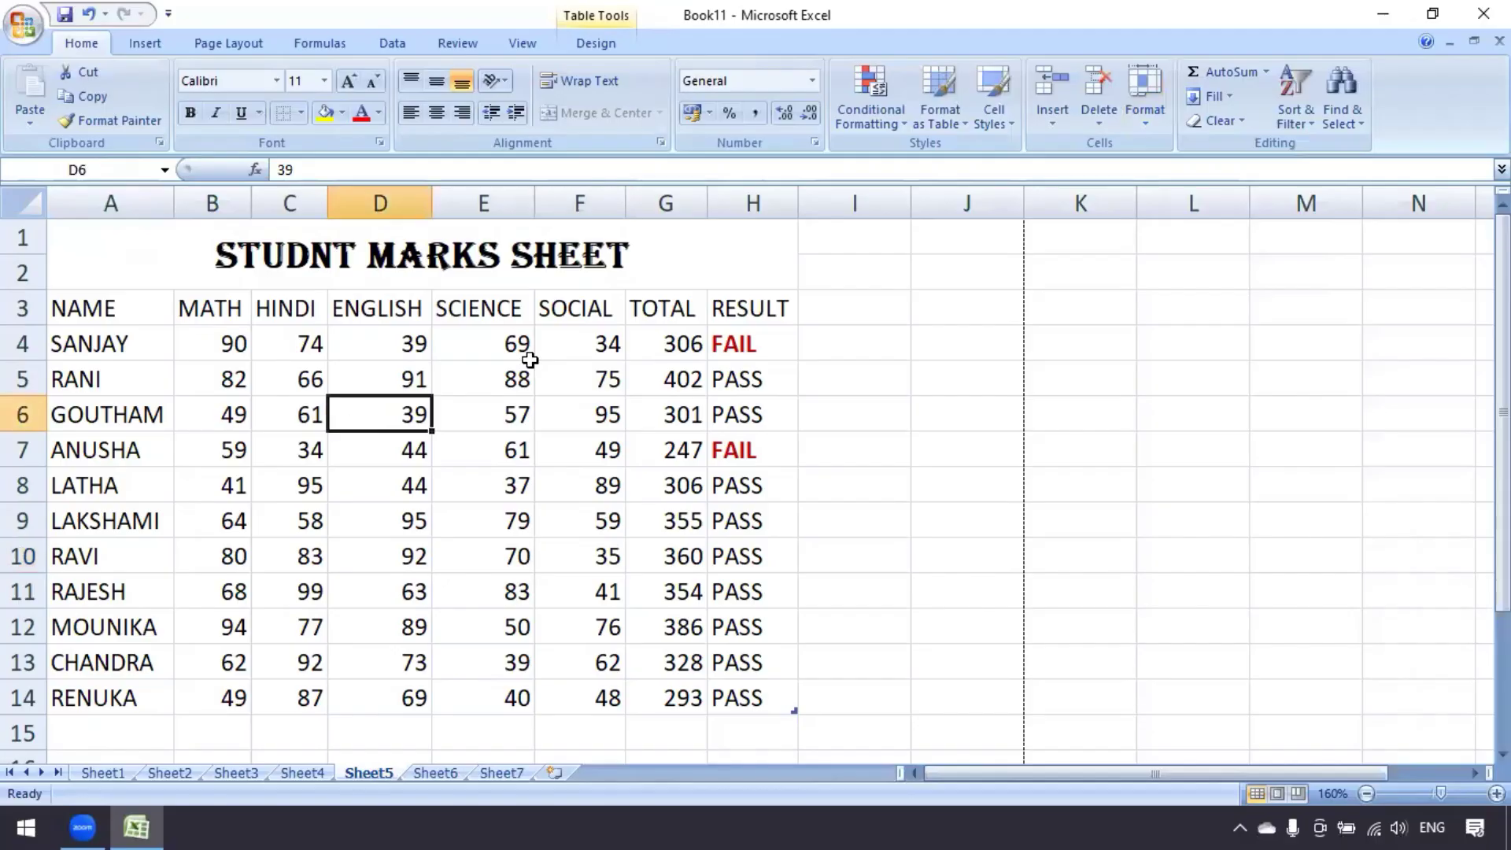
{"action": "left_click", "coordinate": [664, 193]}
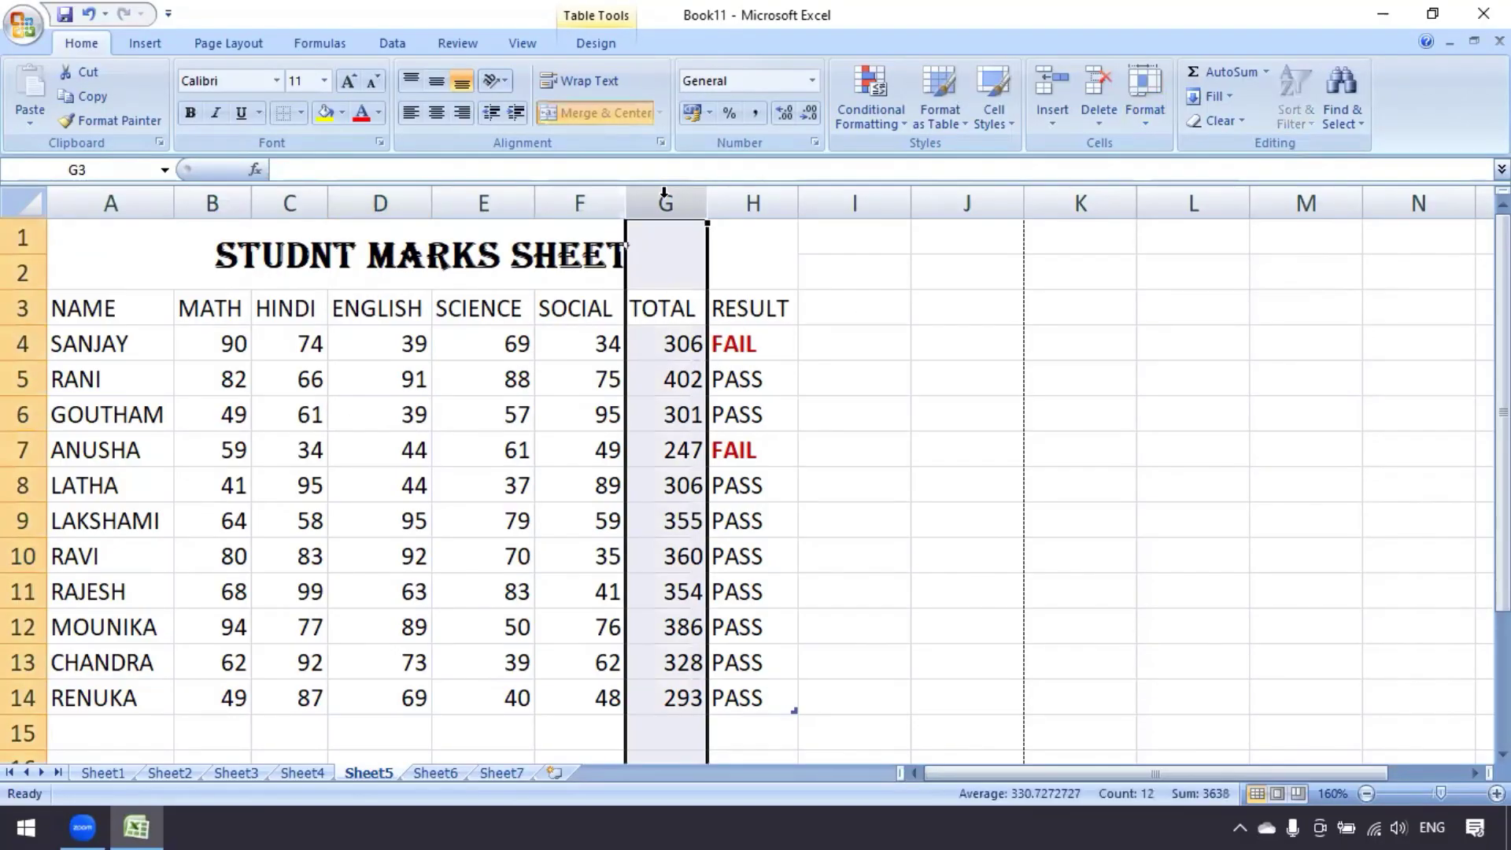
{"action": "left_click", "coordinate": [1149, 117]}
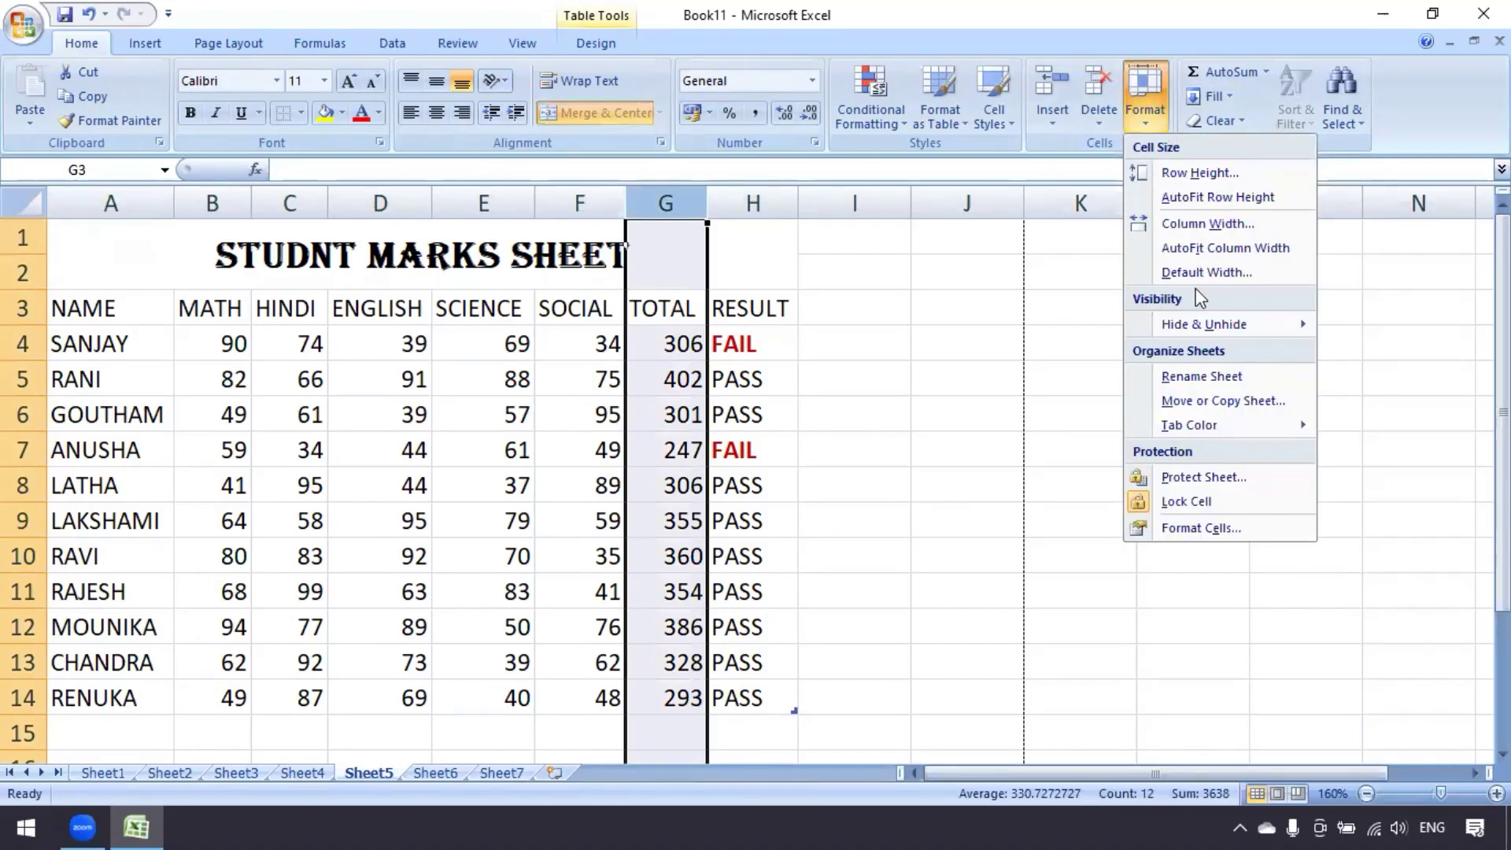
{"action": "mouse_move", "coordinate": [1216, 328]}
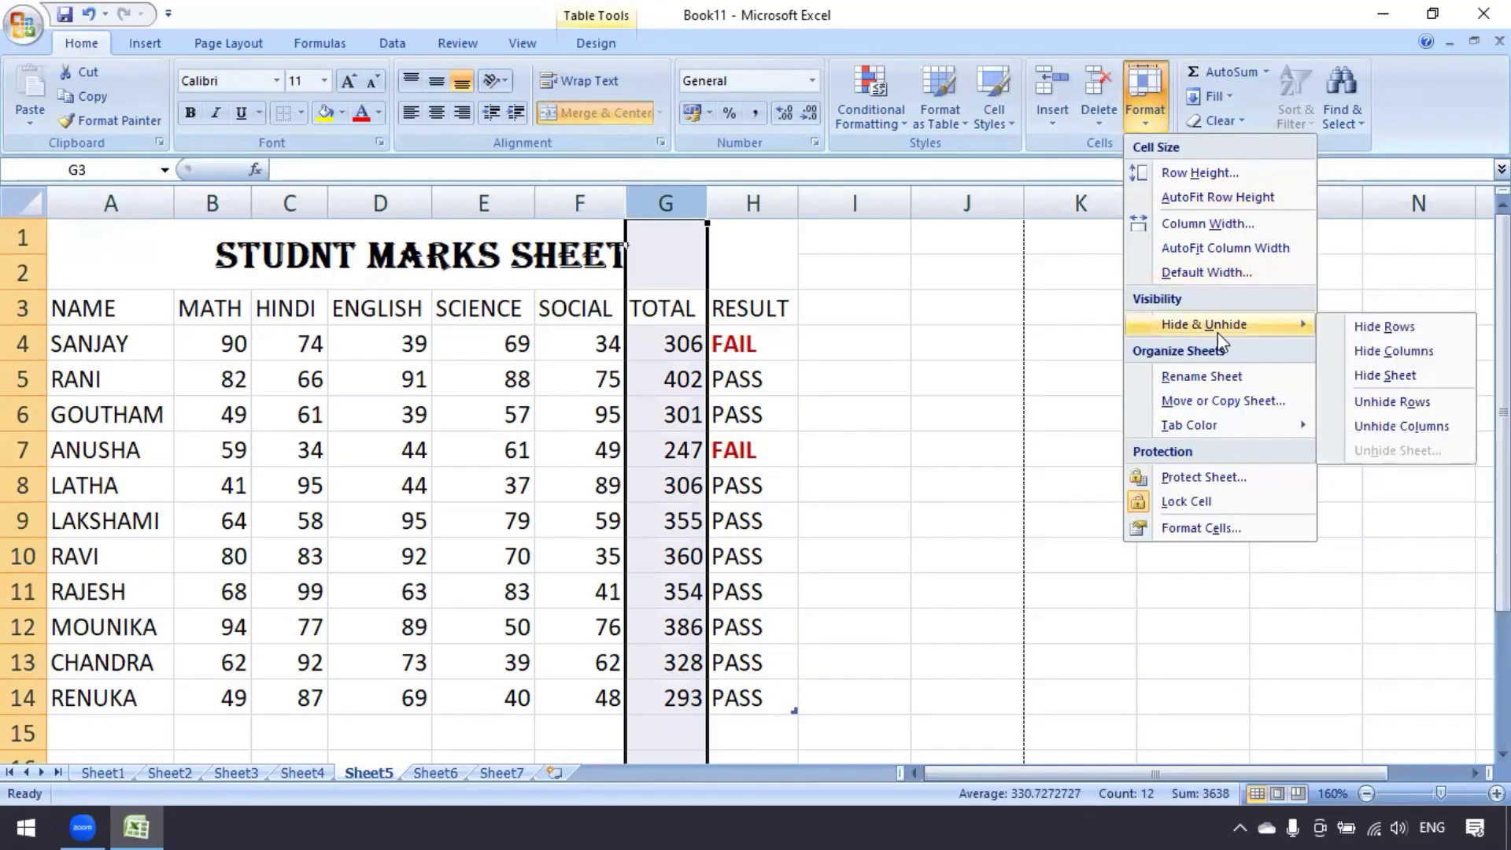
{"action": "left_click", "coordinate": [1411, 364]}
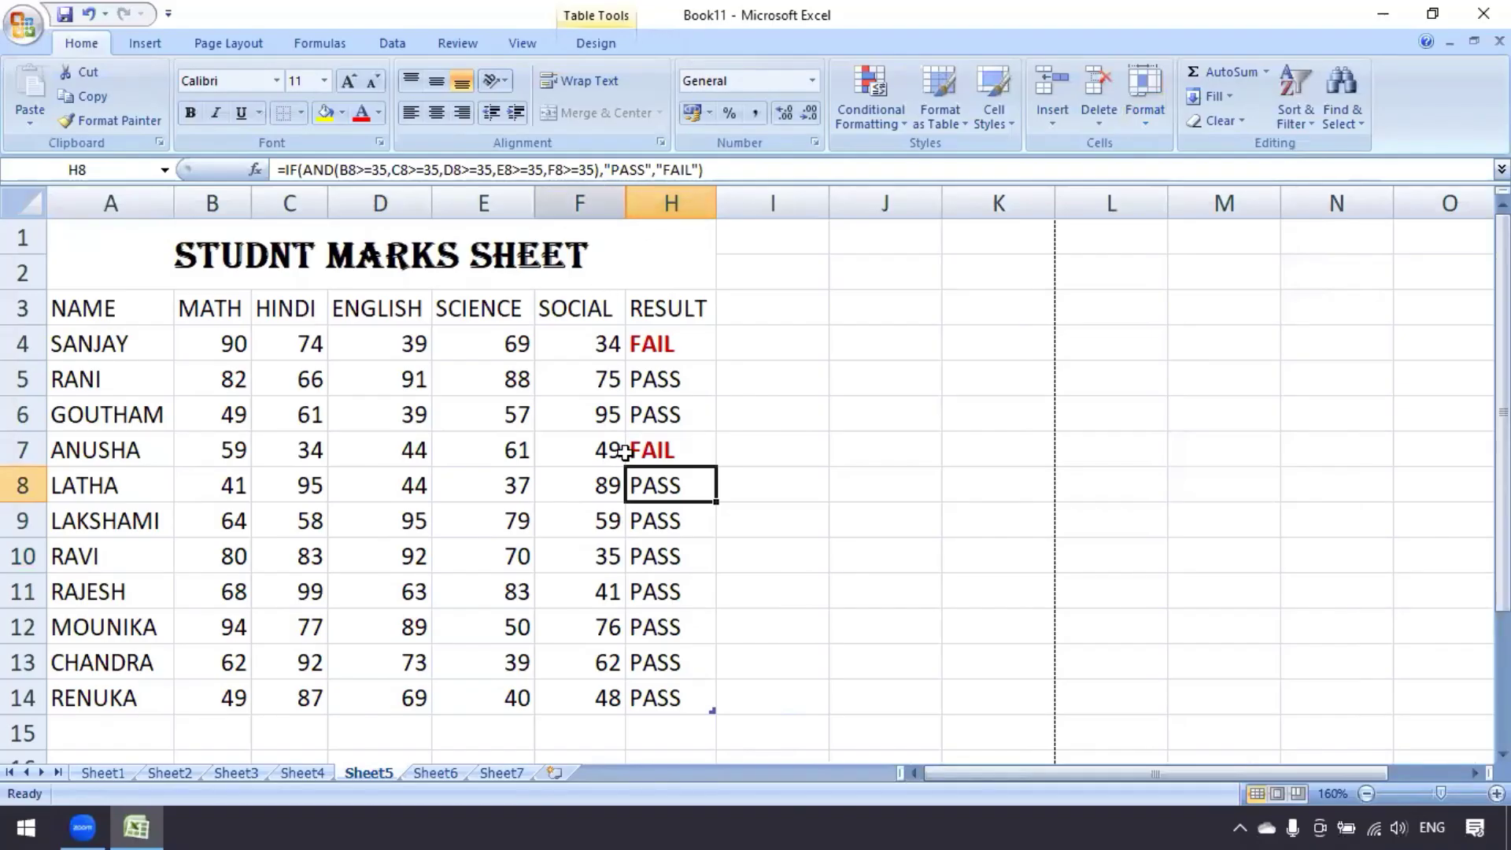
{"action": "left_click", "coordinate": [580, 419]}
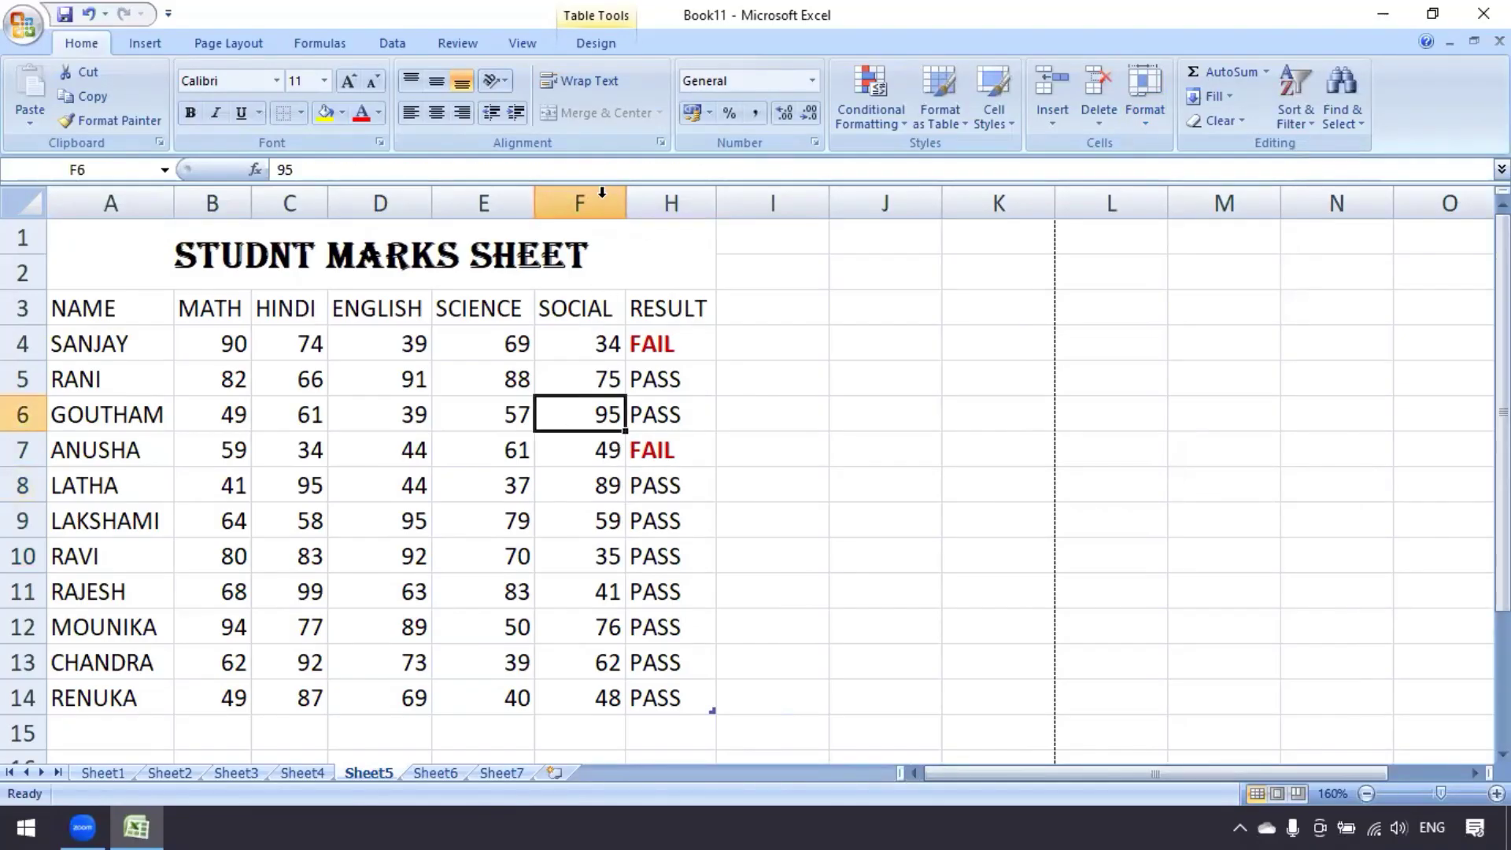
{"action": "left_click_drag", "start_coordinate": [602, 203], "coordinate": [661, 200]}
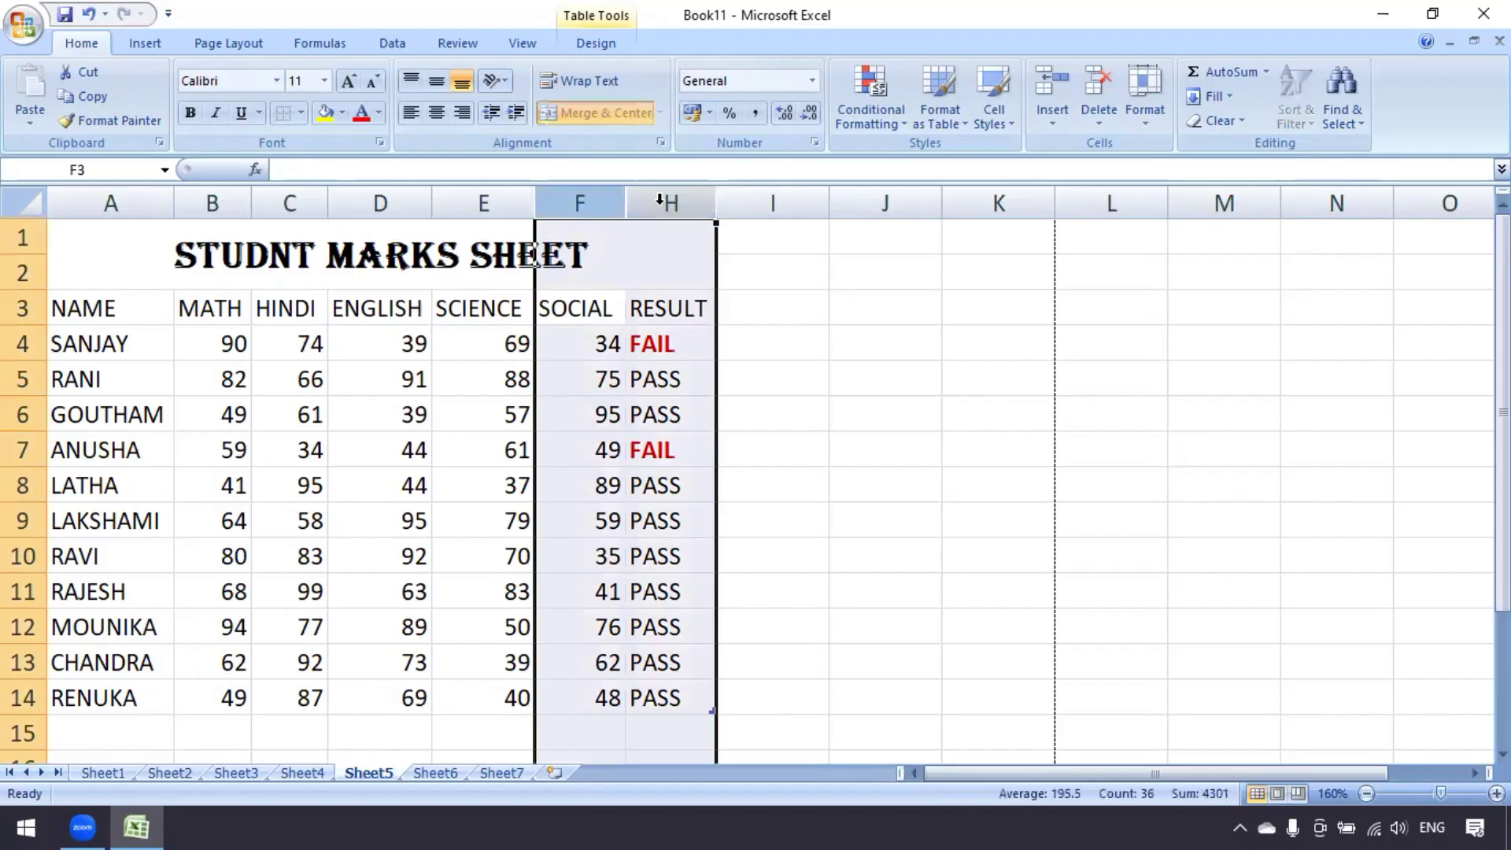
{"action": "left_click", "coordinate": [1151, 120]}
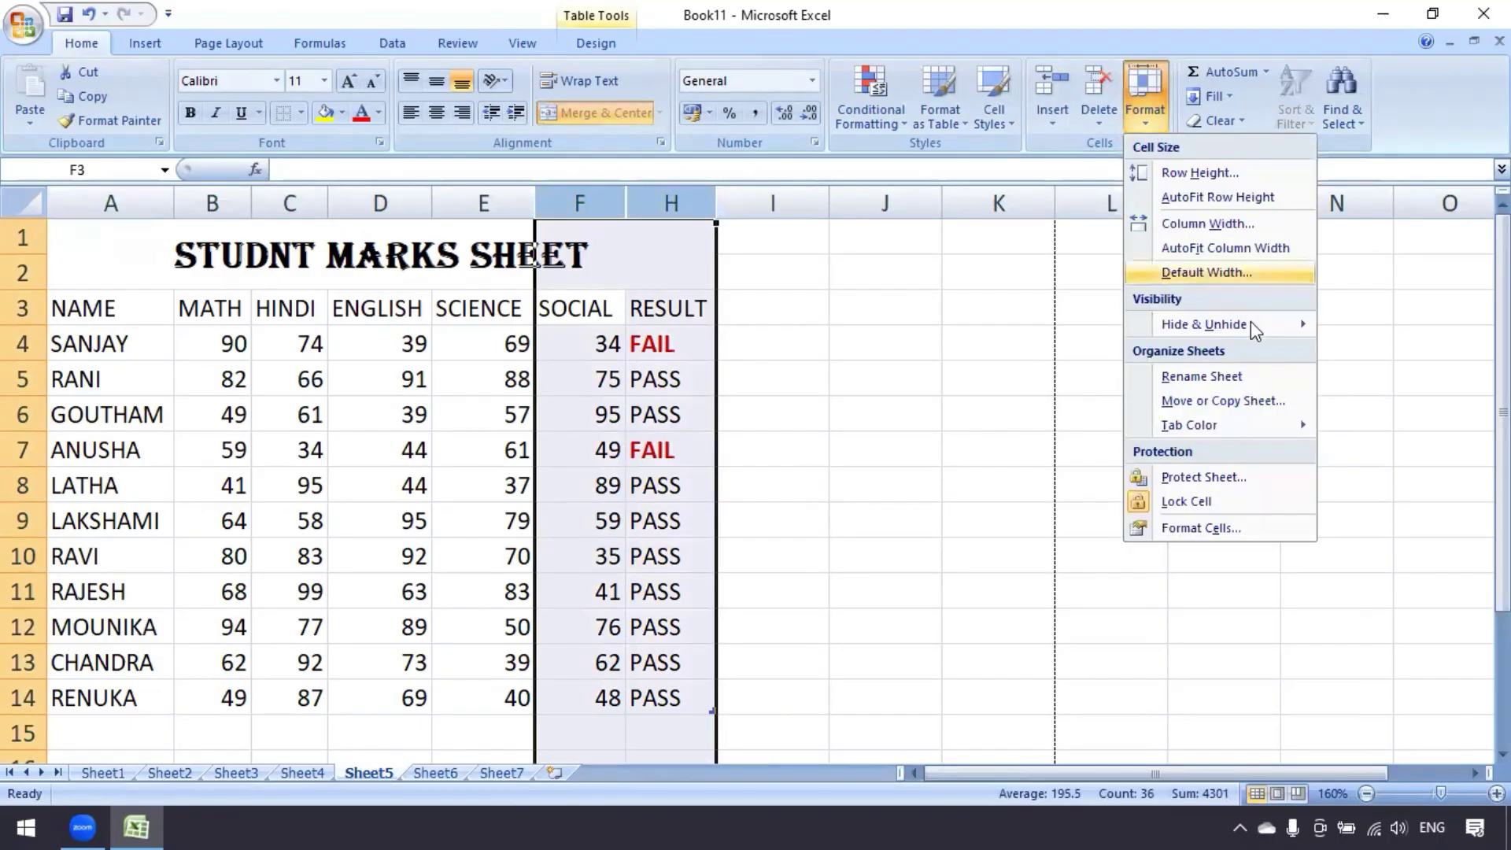
{"action": "mouse_move", "coordinate": [1251, 323]}
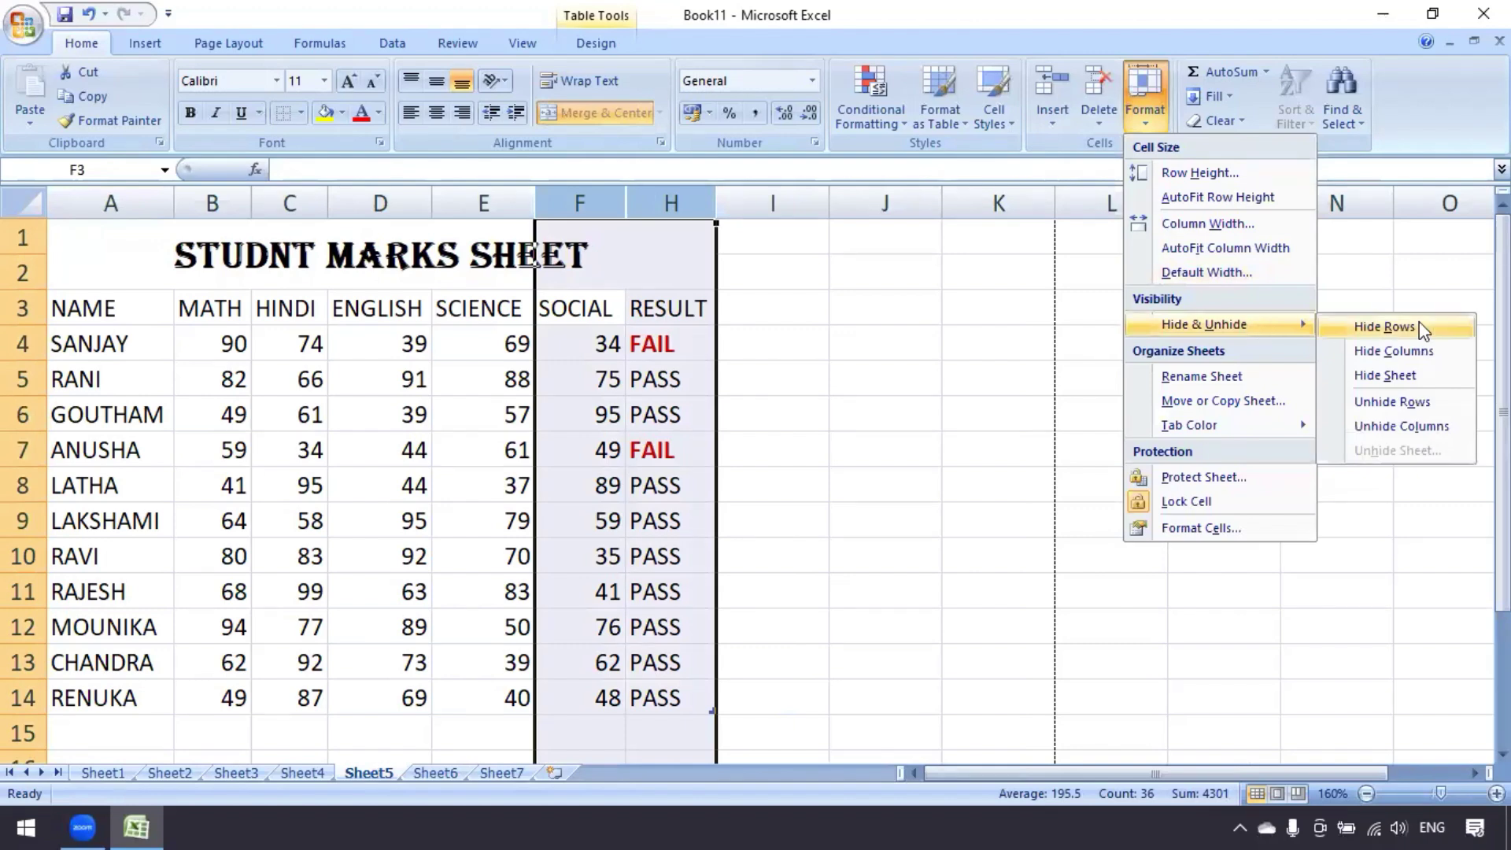
{"action": "left_click", "coordinate": [1437, 426]}
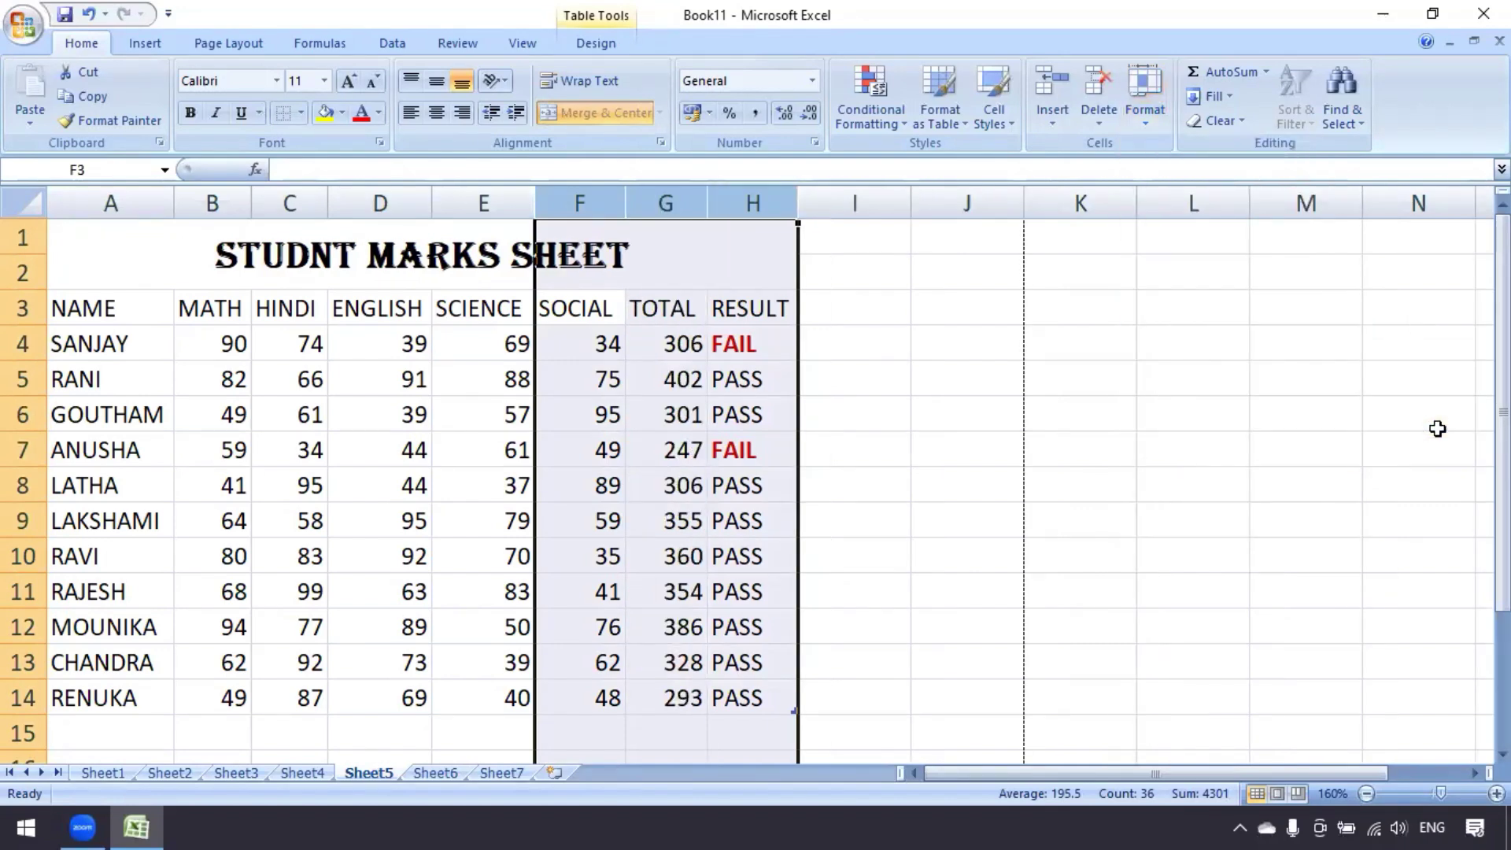
{"action": "left_click", "coordinate": [715, 522]}
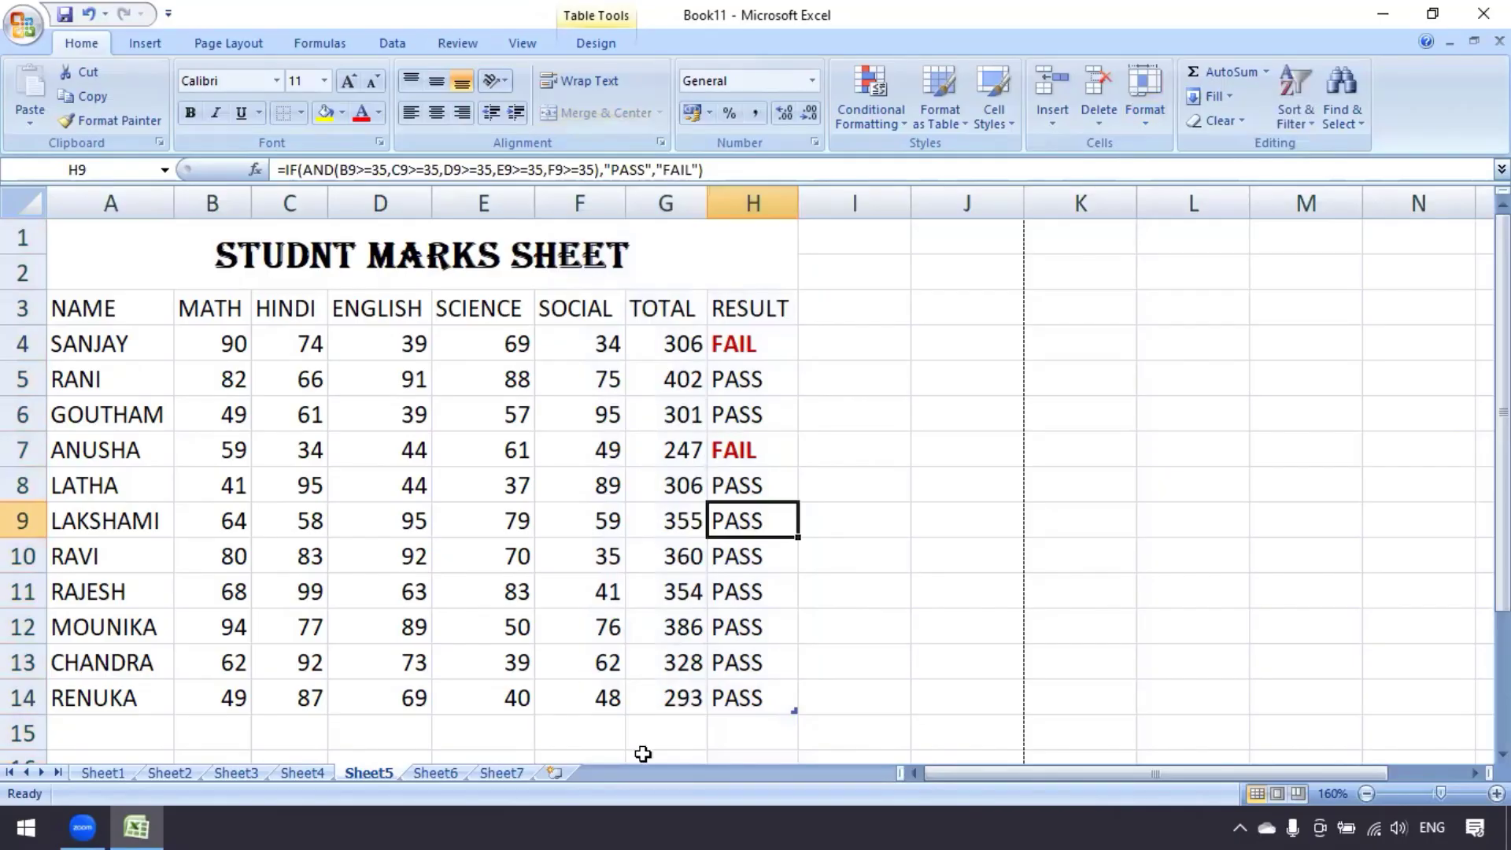
{"action": "left_click", "coordinate": [541, 603]}
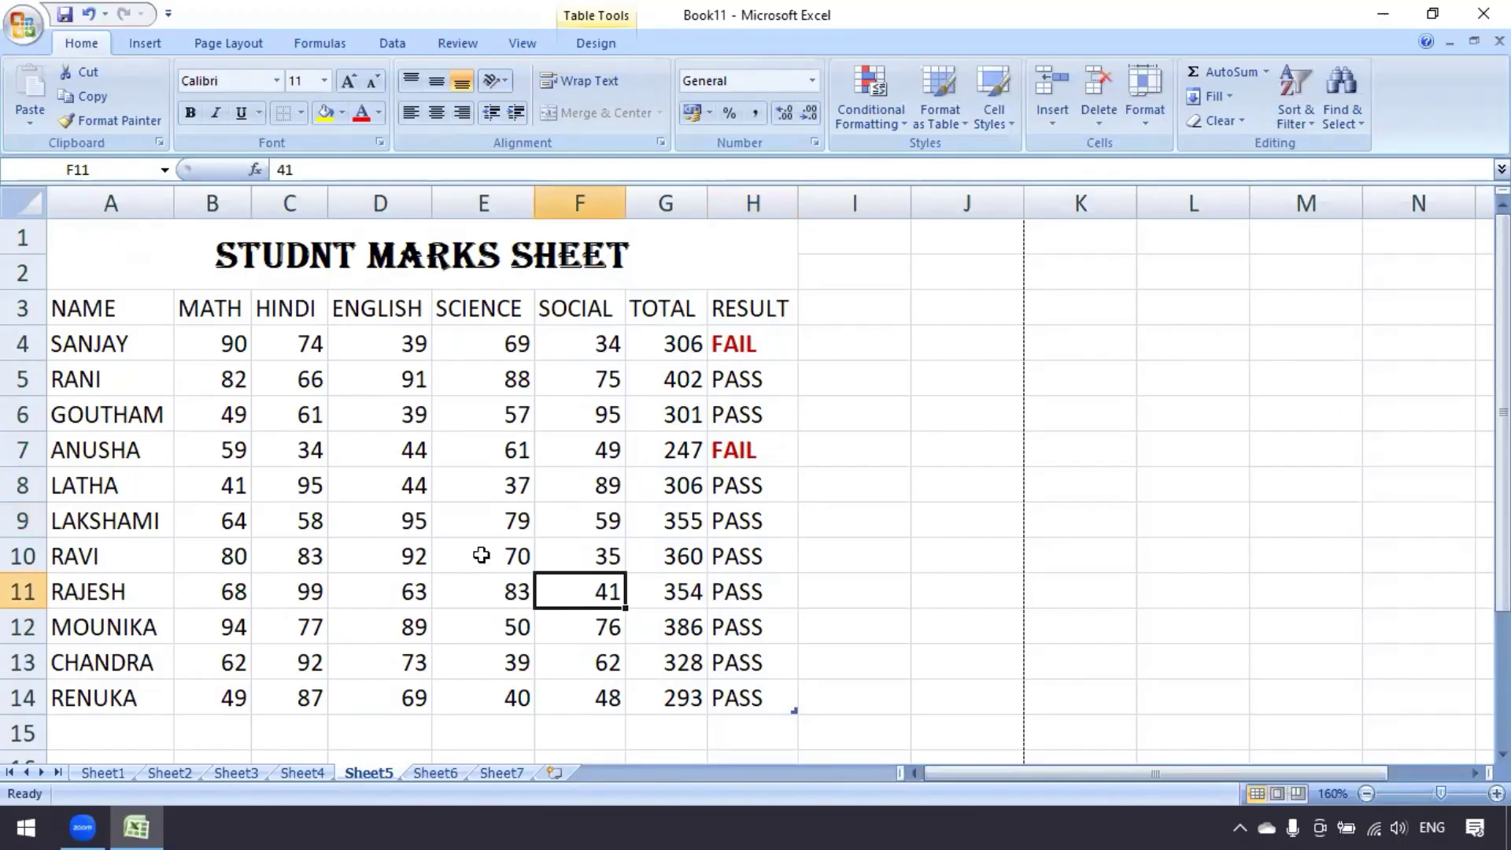
Hide Sheet5 and browse the remaining sheet tabs
{"action": "left_click", "coordinate": [1141, 118]}
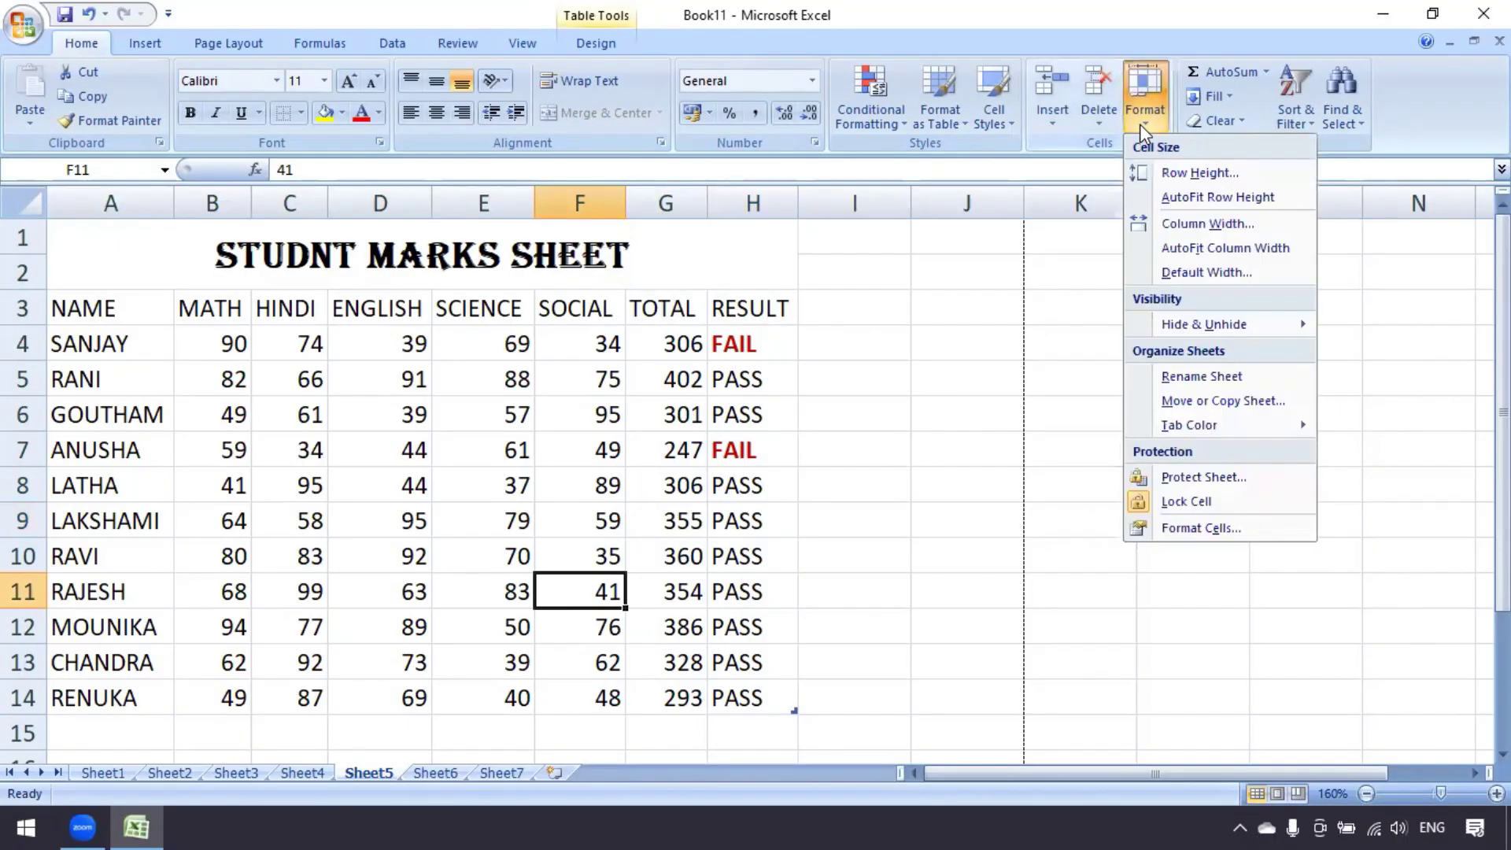
{"action": "mouse_move", "coordinate": [1222, 337]}
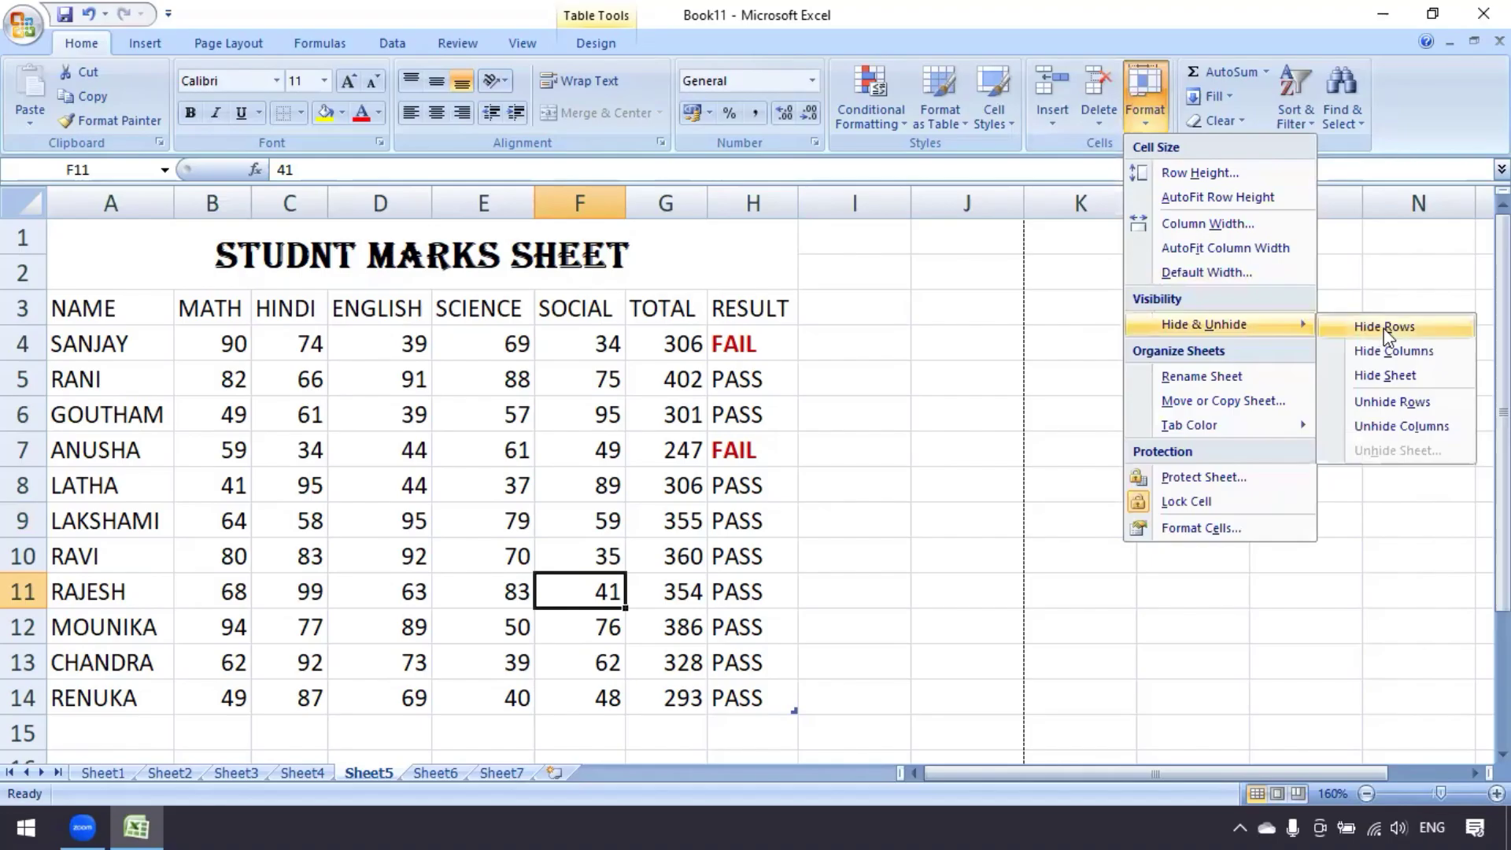
{"action": "left_click", "coordinate": [1395, 377]}
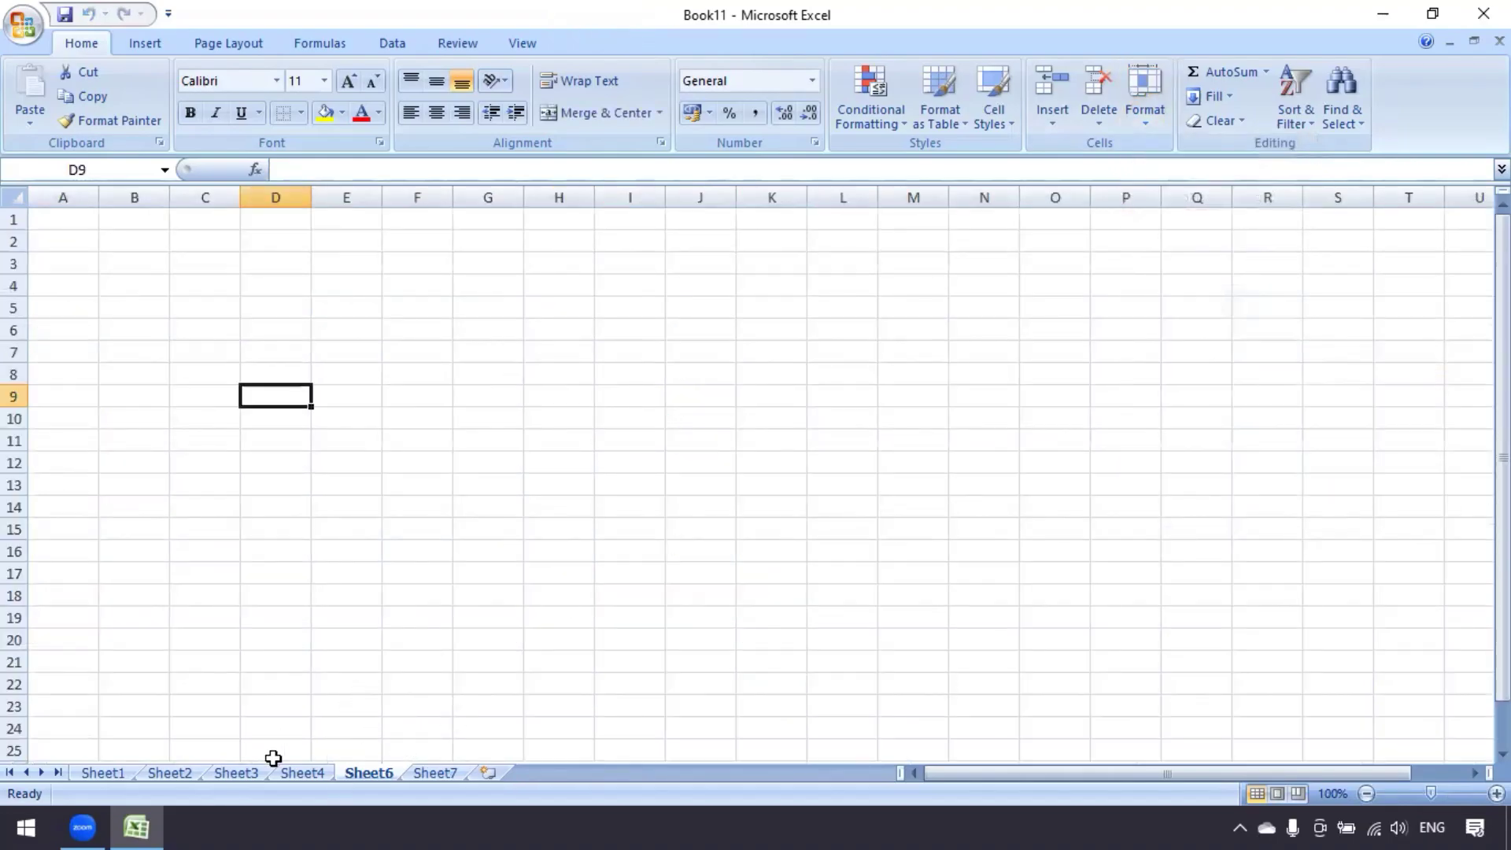
{"action": "left_click", "coordinate": [417, 774]}
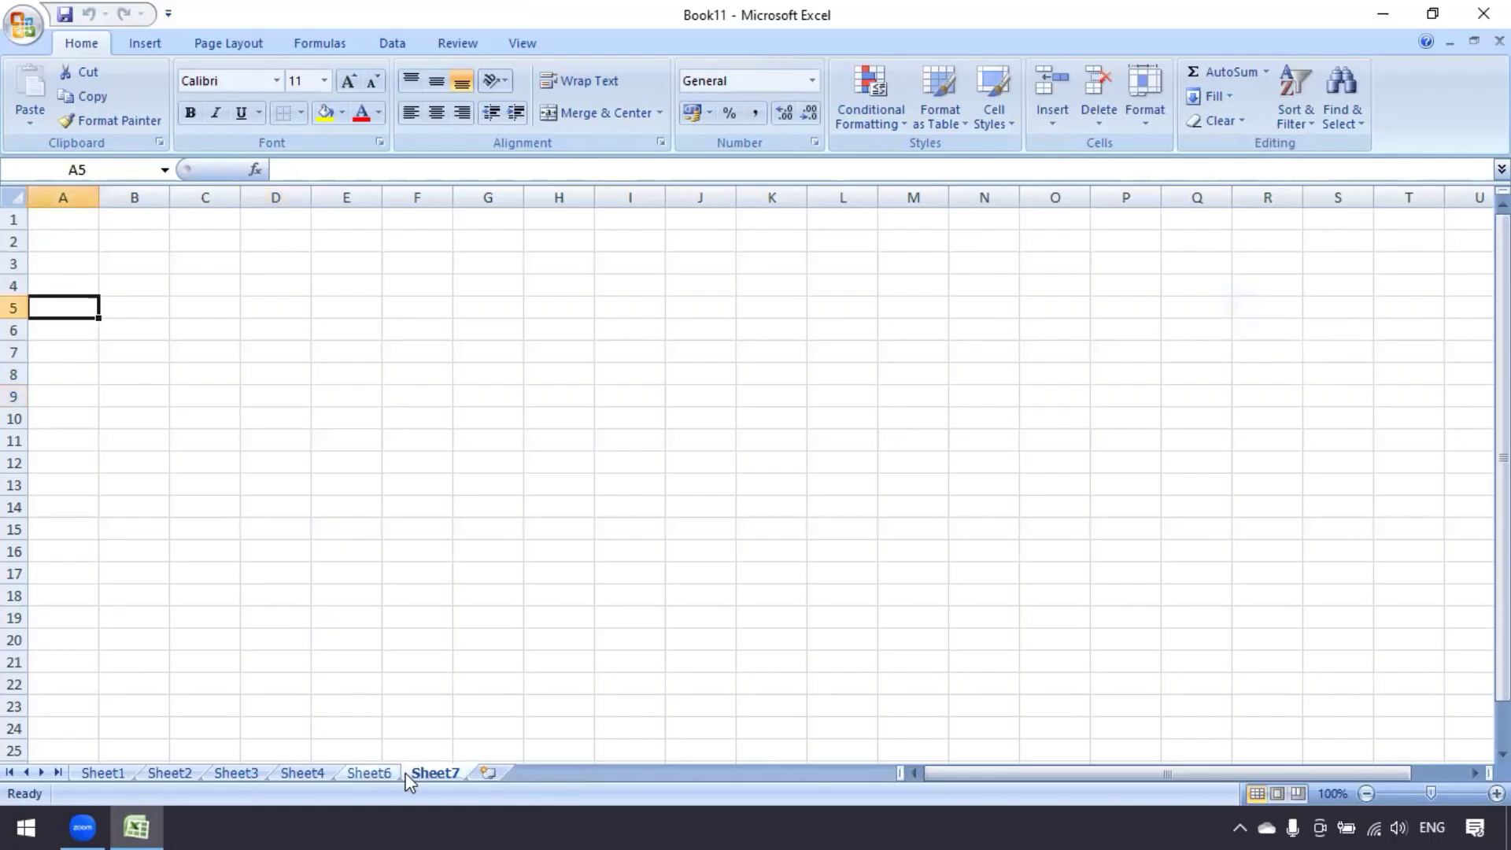
{"action": "left_click", "coordinate": [386, 775]}
{"action": "key", "text": "ctrl+Page_Up"}
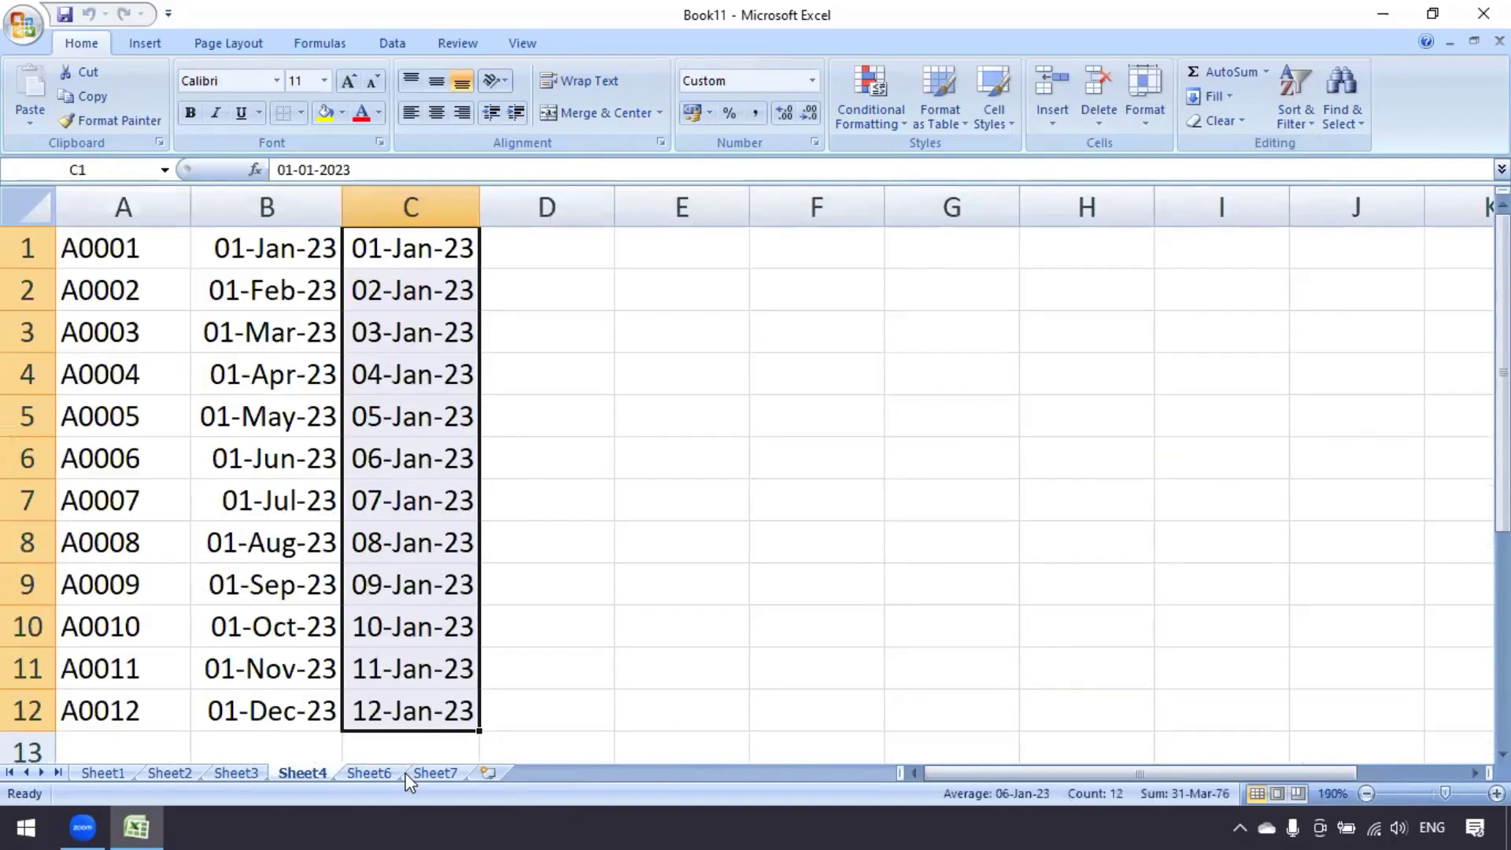
{"action": "key", "text": "ctrl+Page_Down"}
Unhide Sheet5 through the Unhide dialog
{"action": "left_click", "coordinate": [1146, 118]}
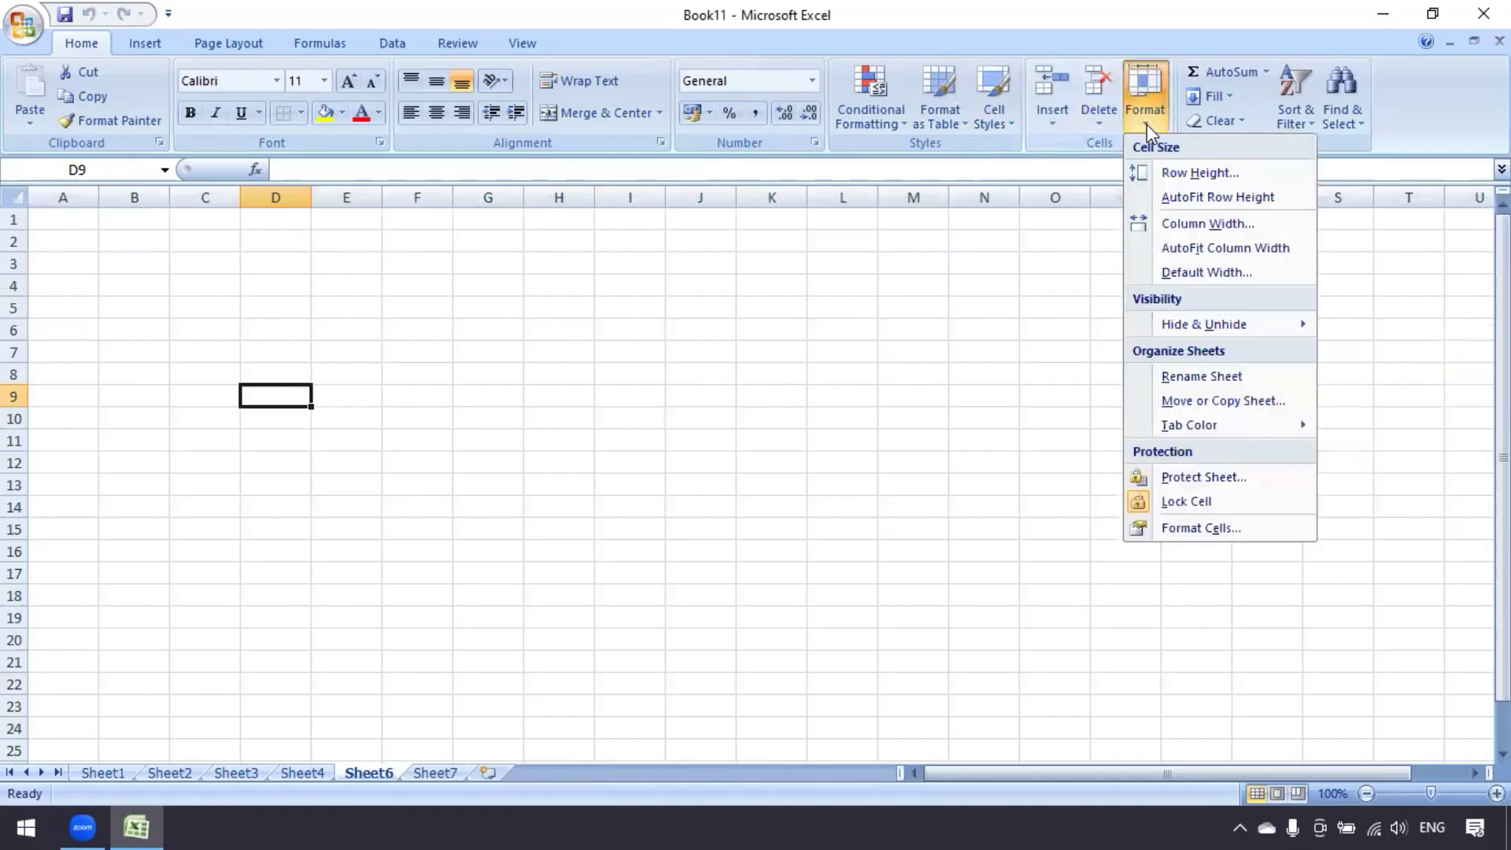
{"action": "mouse_move", "coordinate": [1226, 324]}
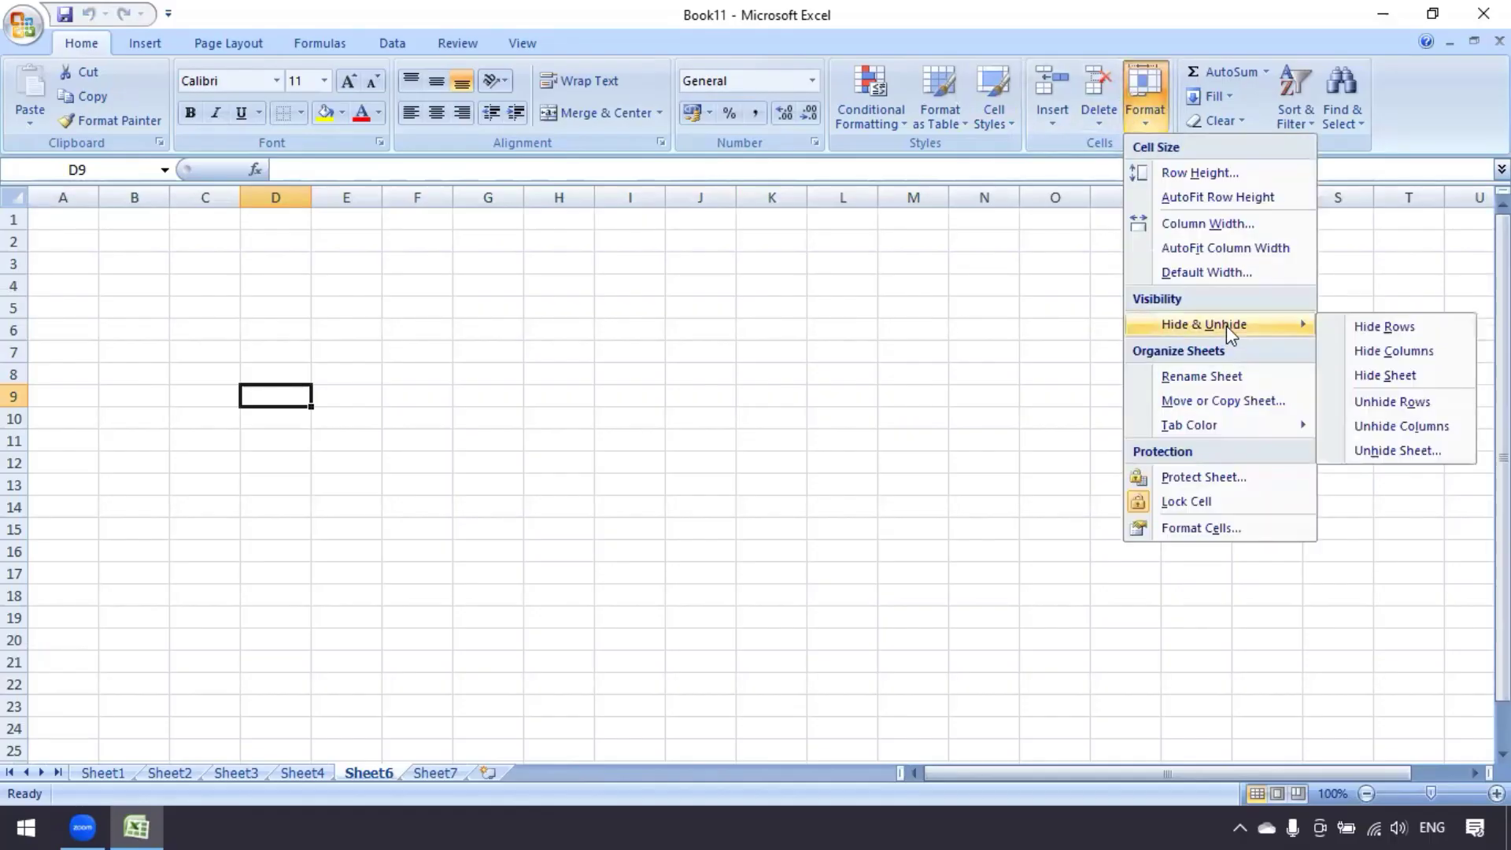
{"action": "left_click", "coordinate": [1391, 452]}
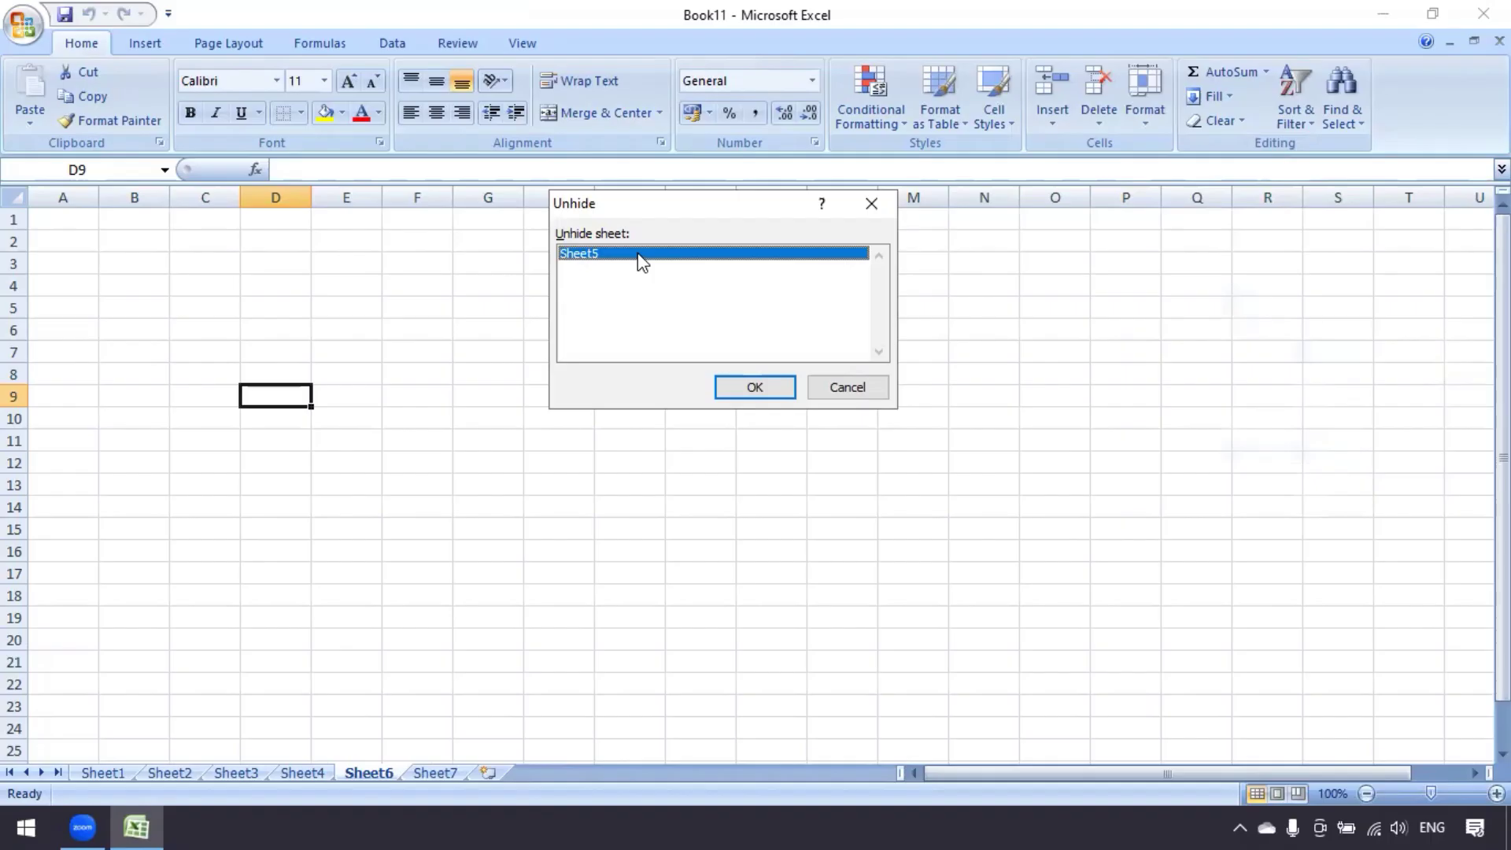
{"action": "left_click", "coordinate": [760, 390]}
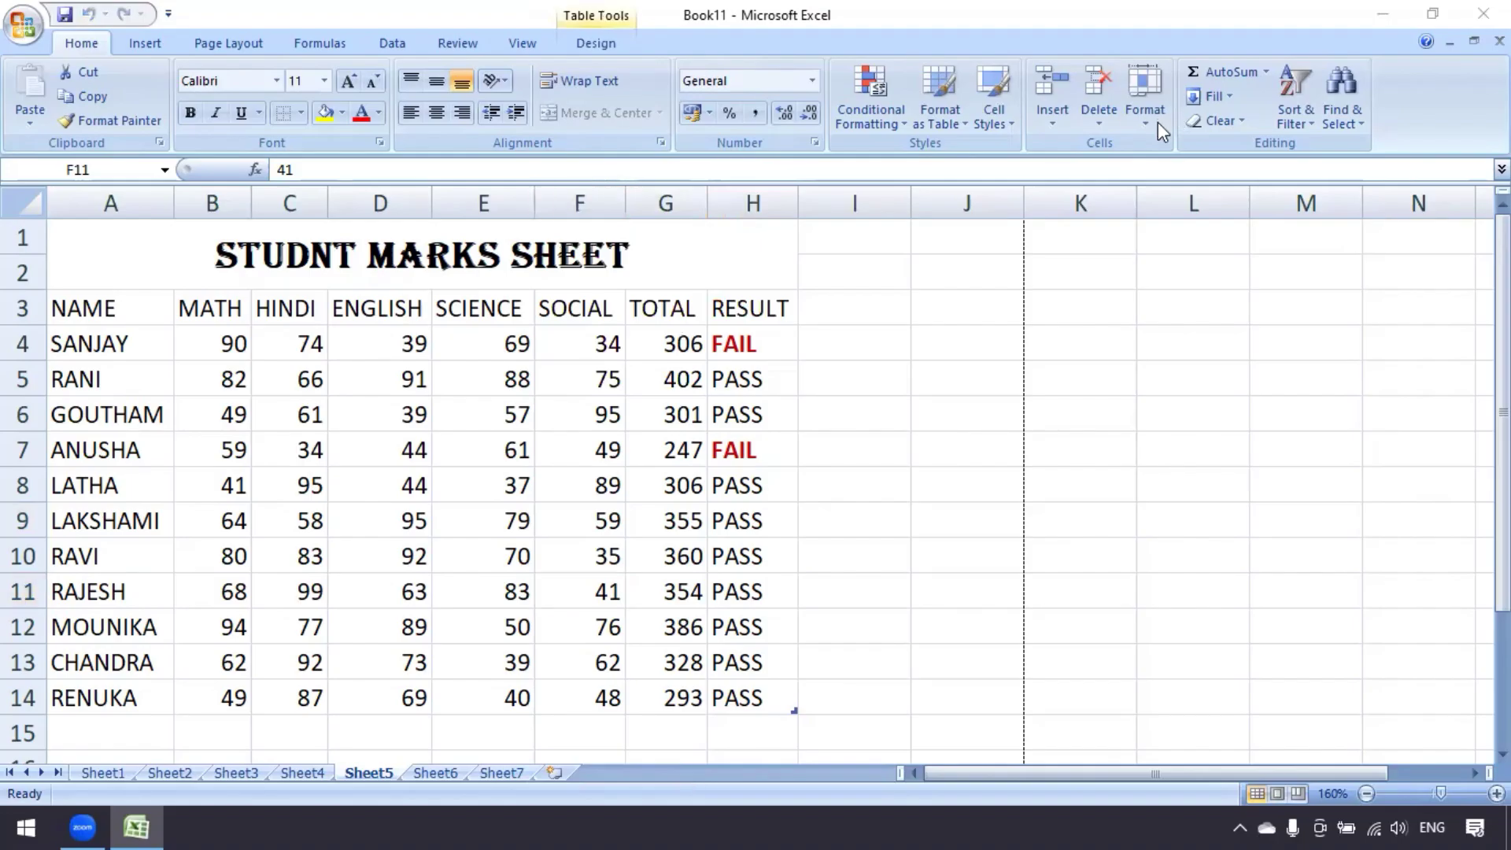
{"action": "left_click", "coordinate": [1159, 124]}
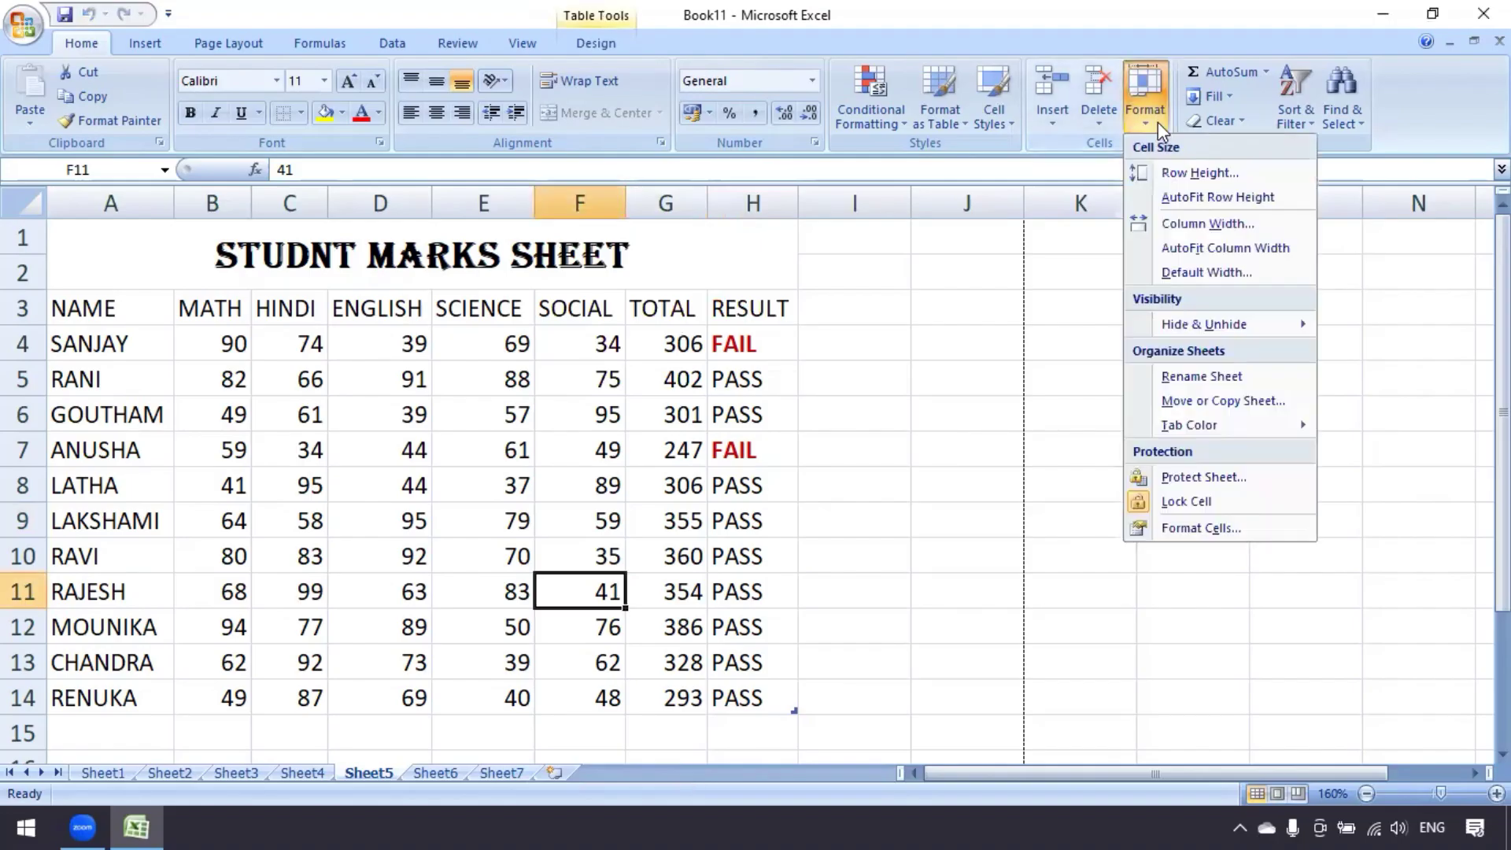
{"action": "mouse_move", "coordinate": [1189, 331]}
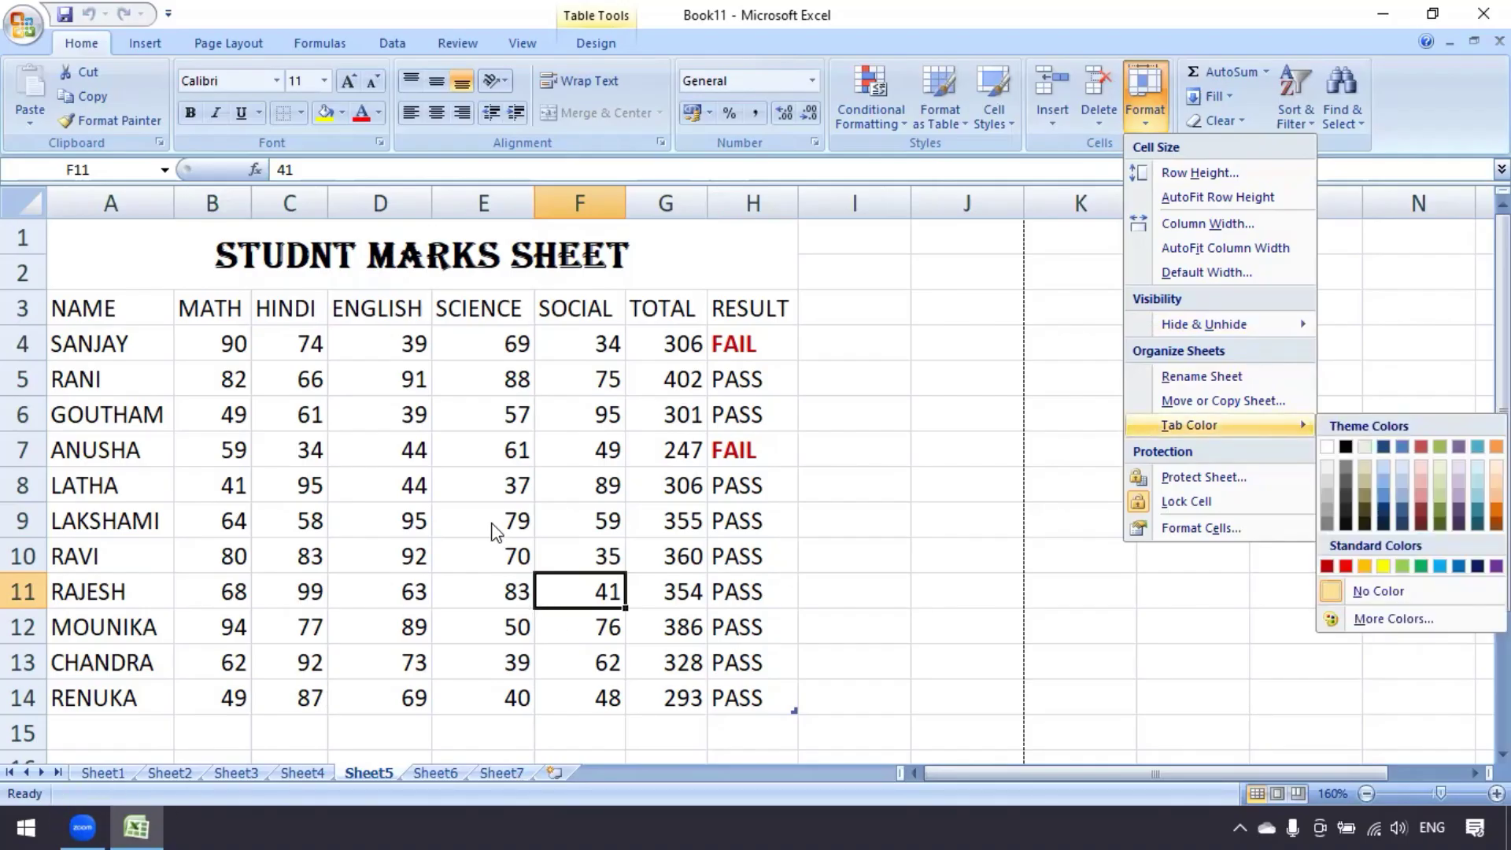
{"action": "left_click", "coordinate": [346, 771]}
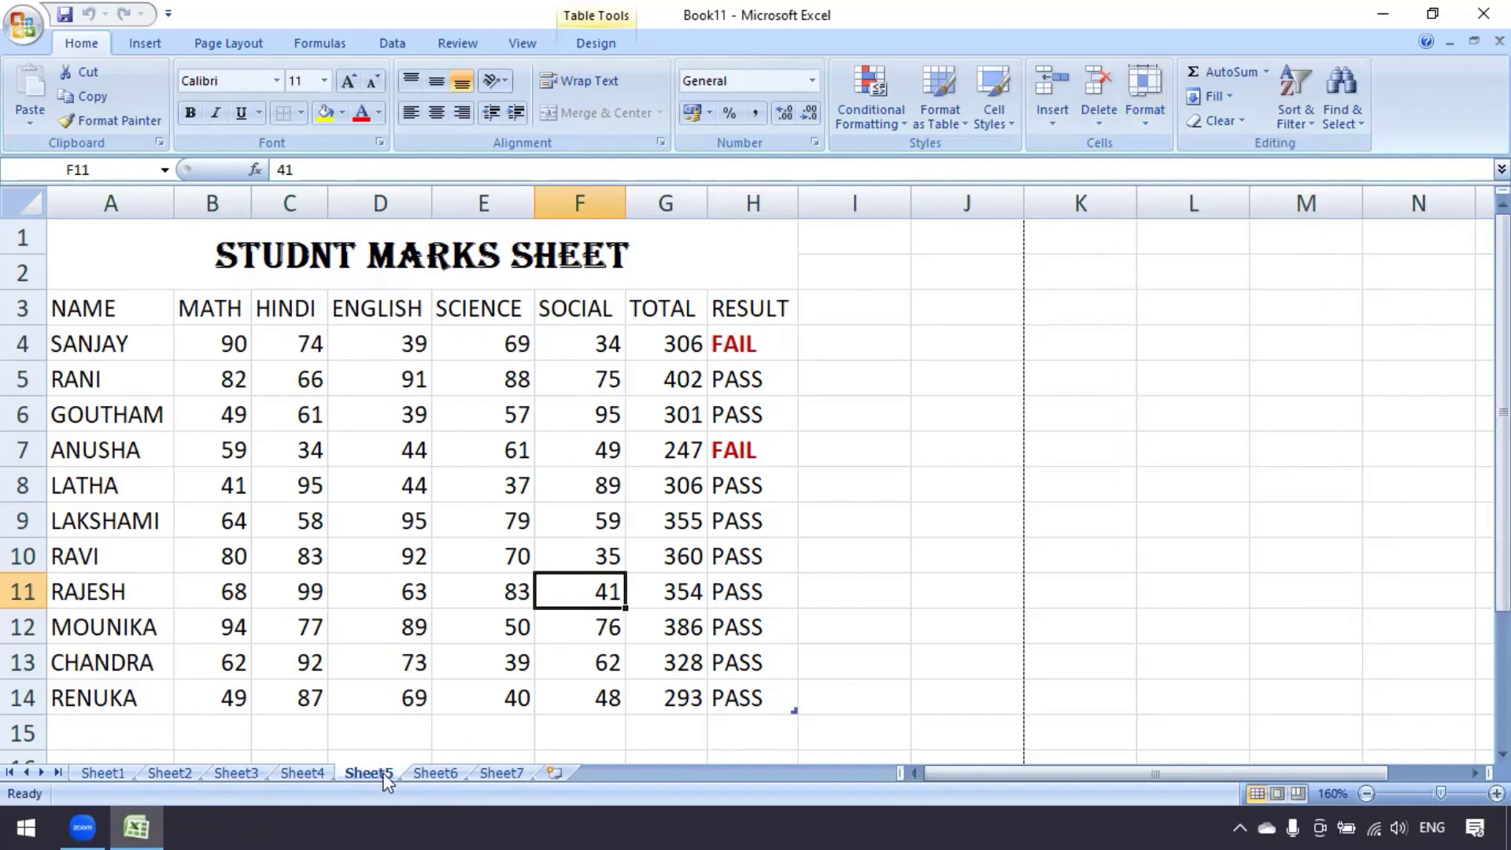
{"action": "left_click", "coordinate": [562, 653]}
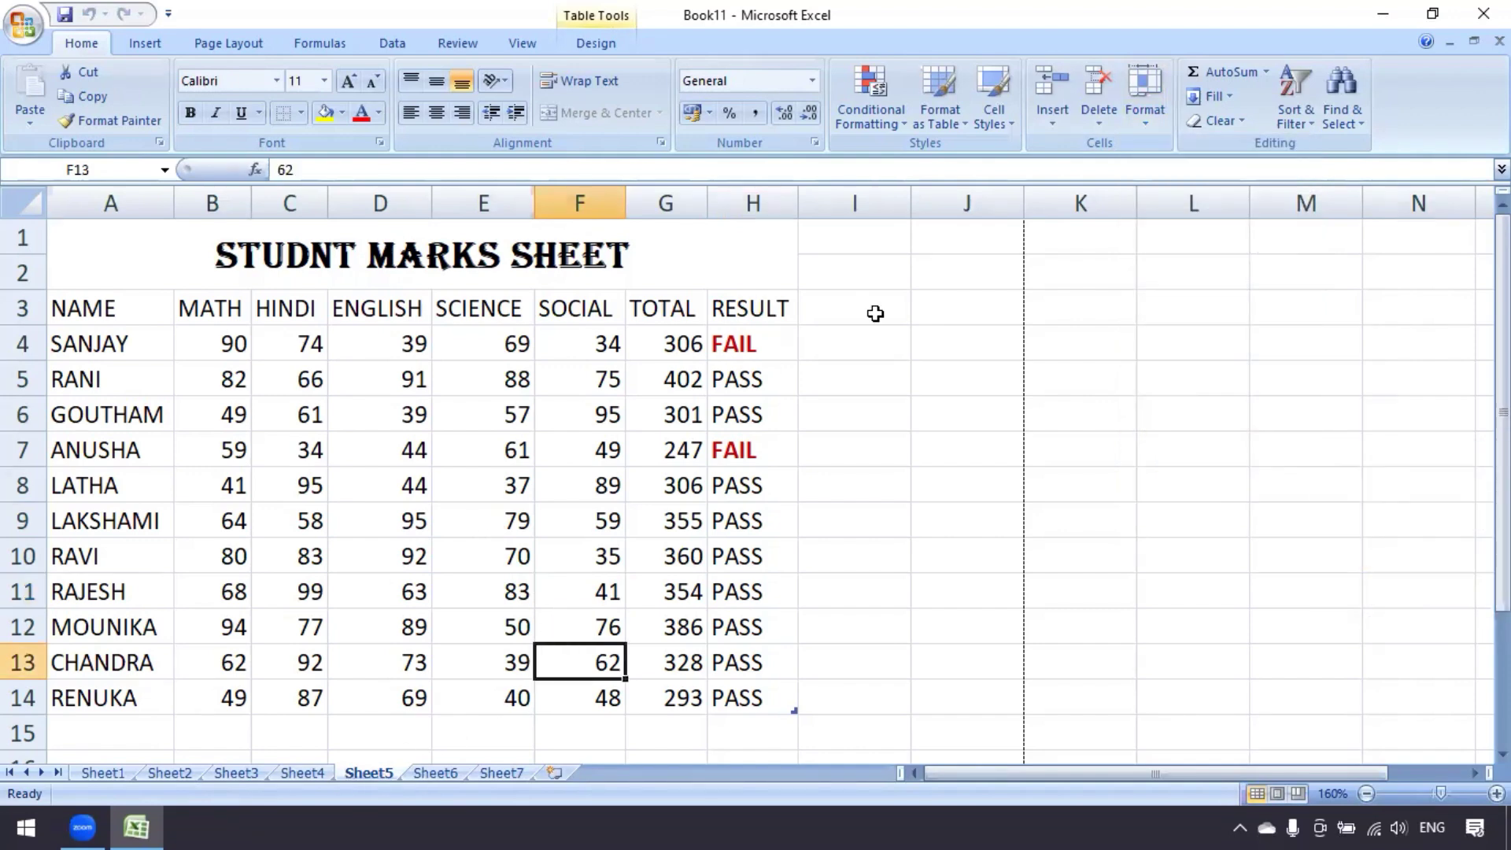
Rename the Sheet5 tab to 'MarksSheet' using Format > Rename Sheet
{"action": "left_click", "coordinate": [1148, 124]}
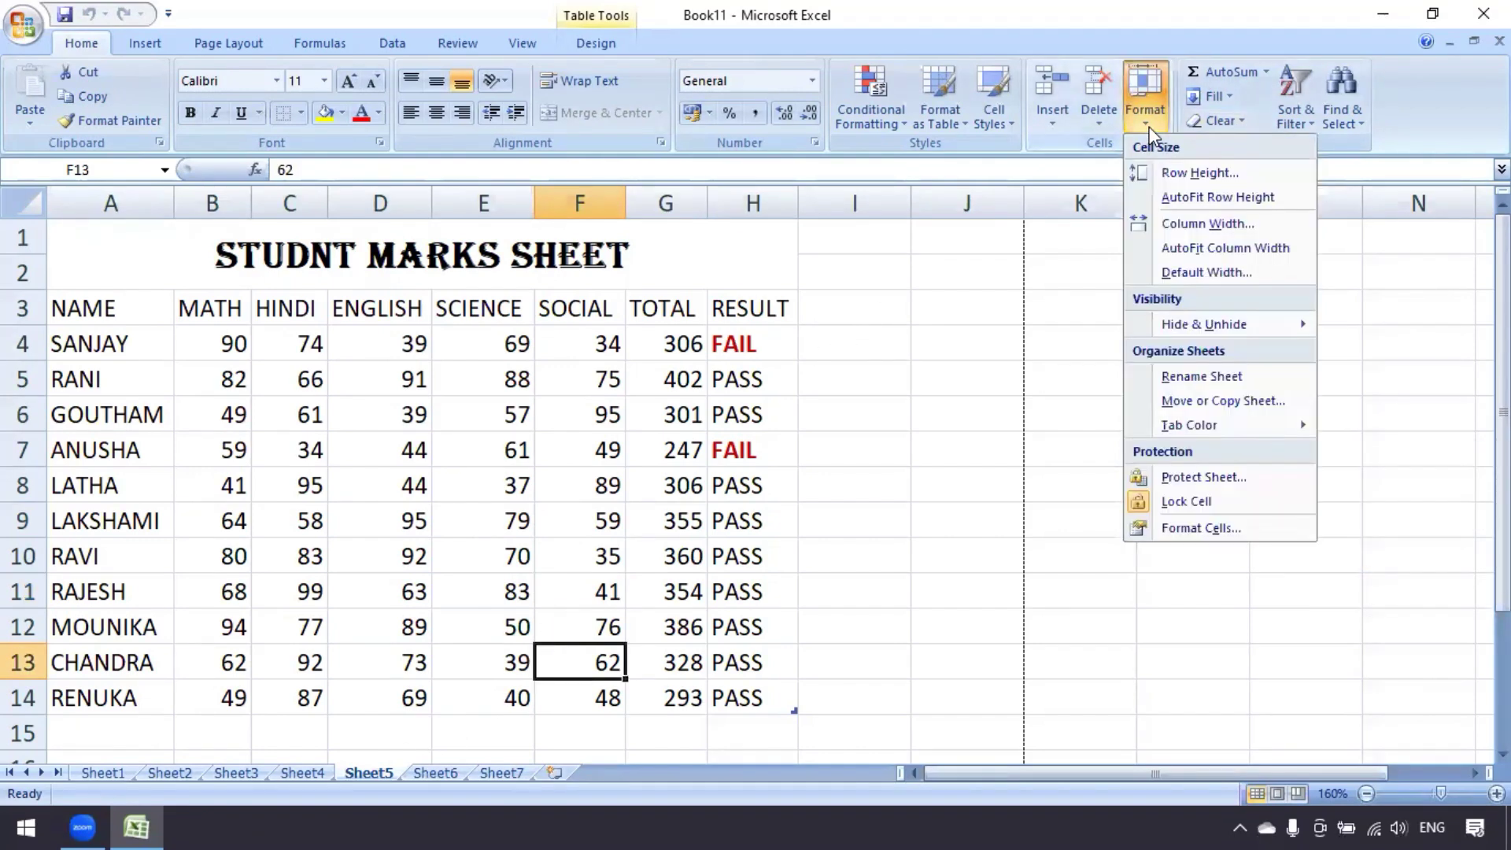
{"action": "left_click", "coordinate": [1202, 376]}
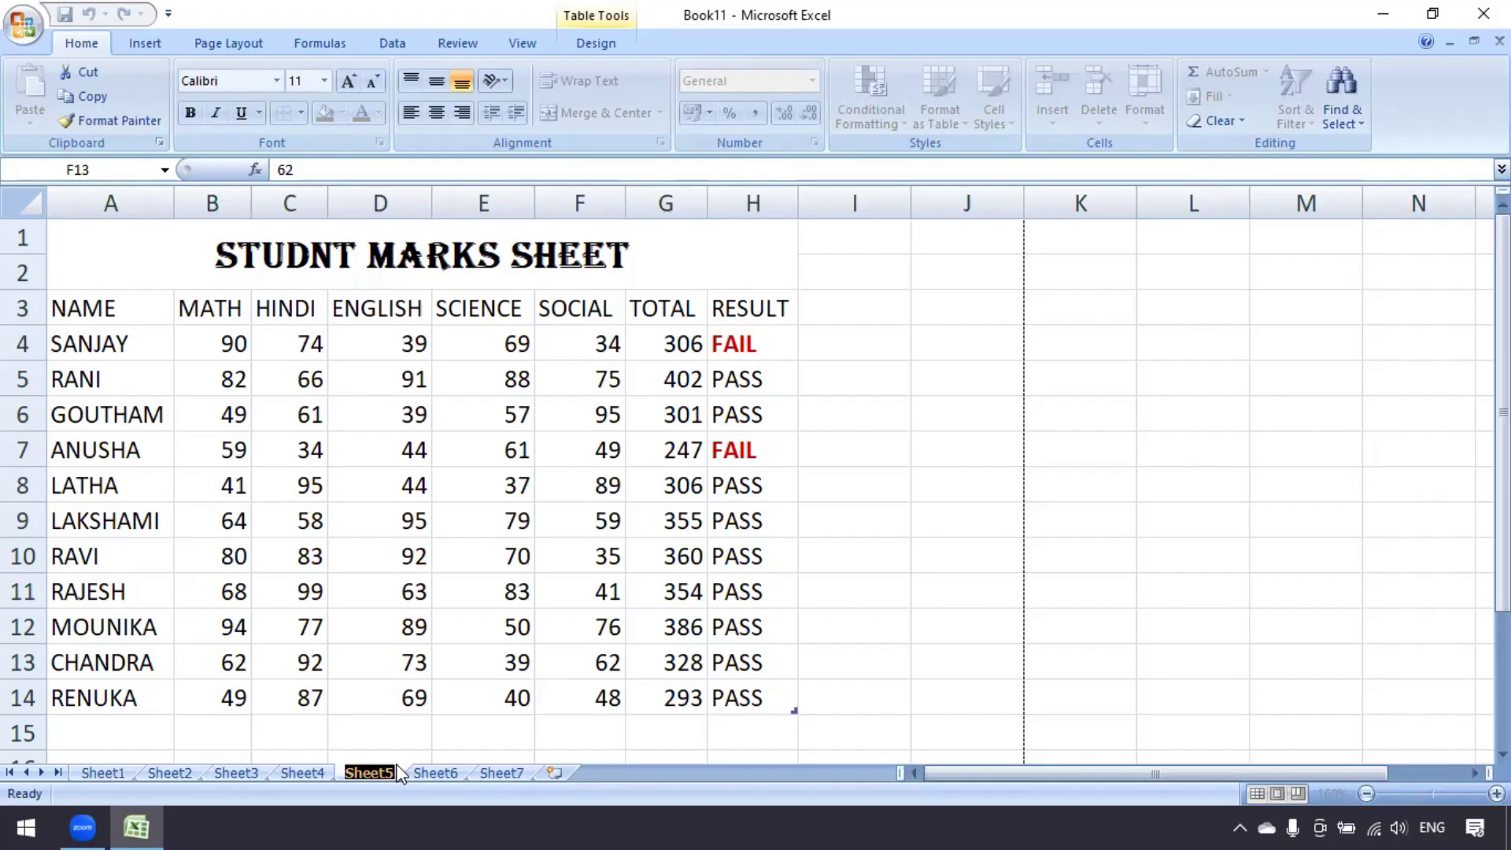
{"action": "type", "text": "Ma"}
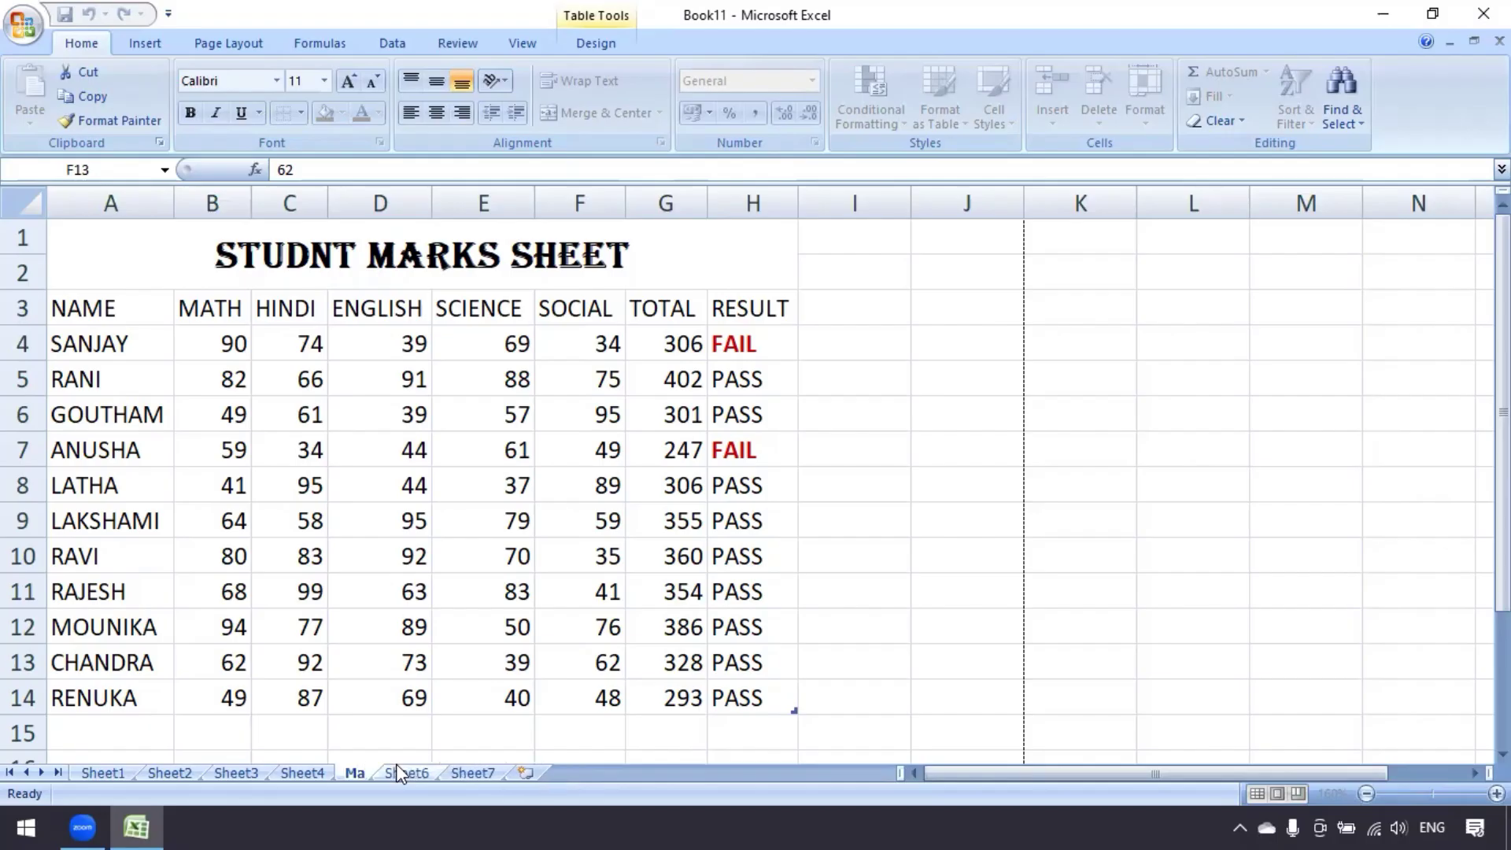
{"action": "type", "text": "rksSheet"}
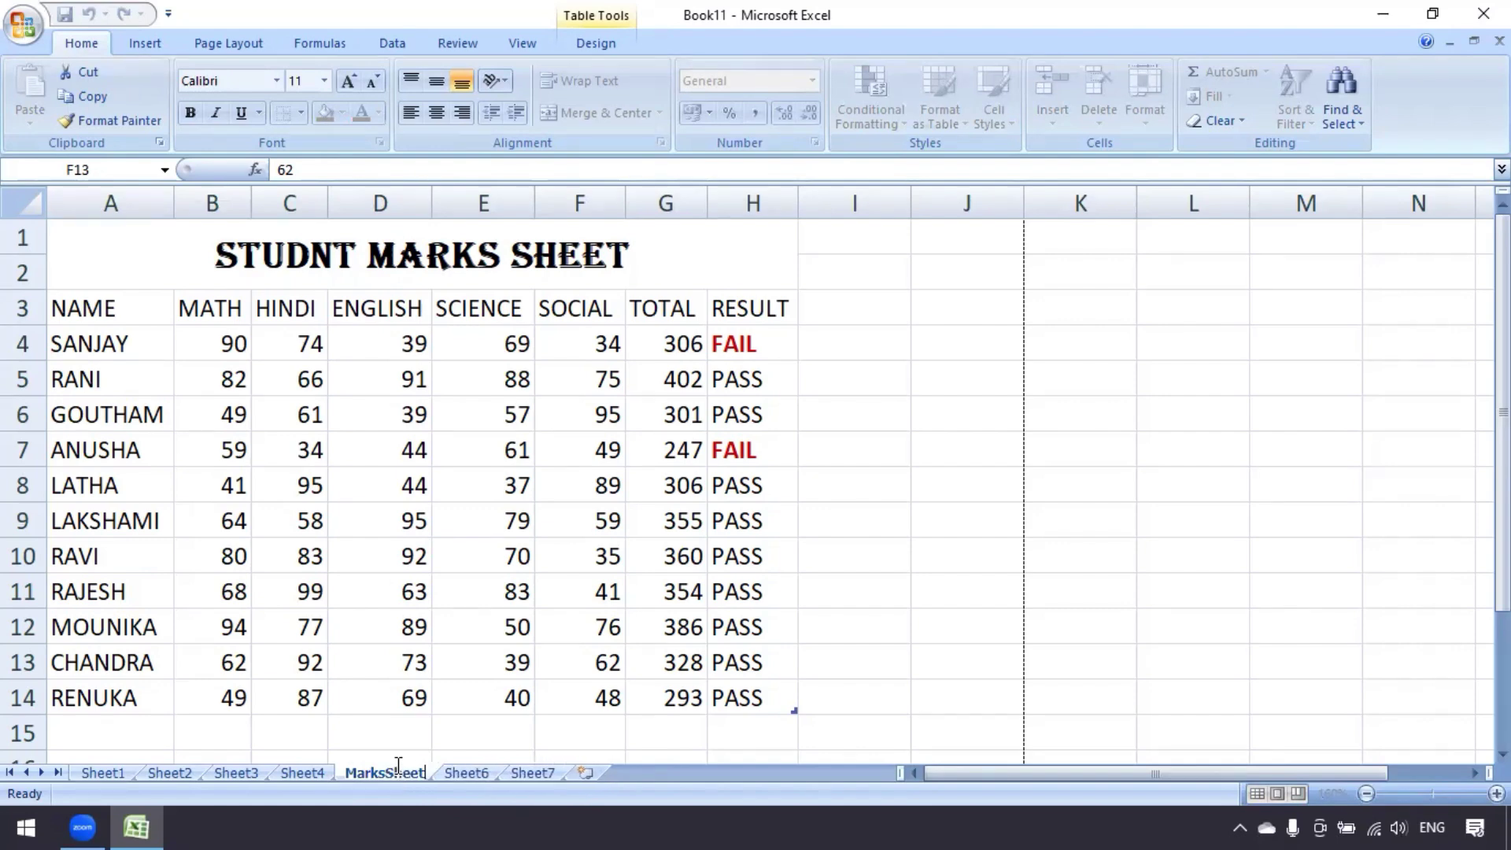
{"action": "key", "text": "Return"}
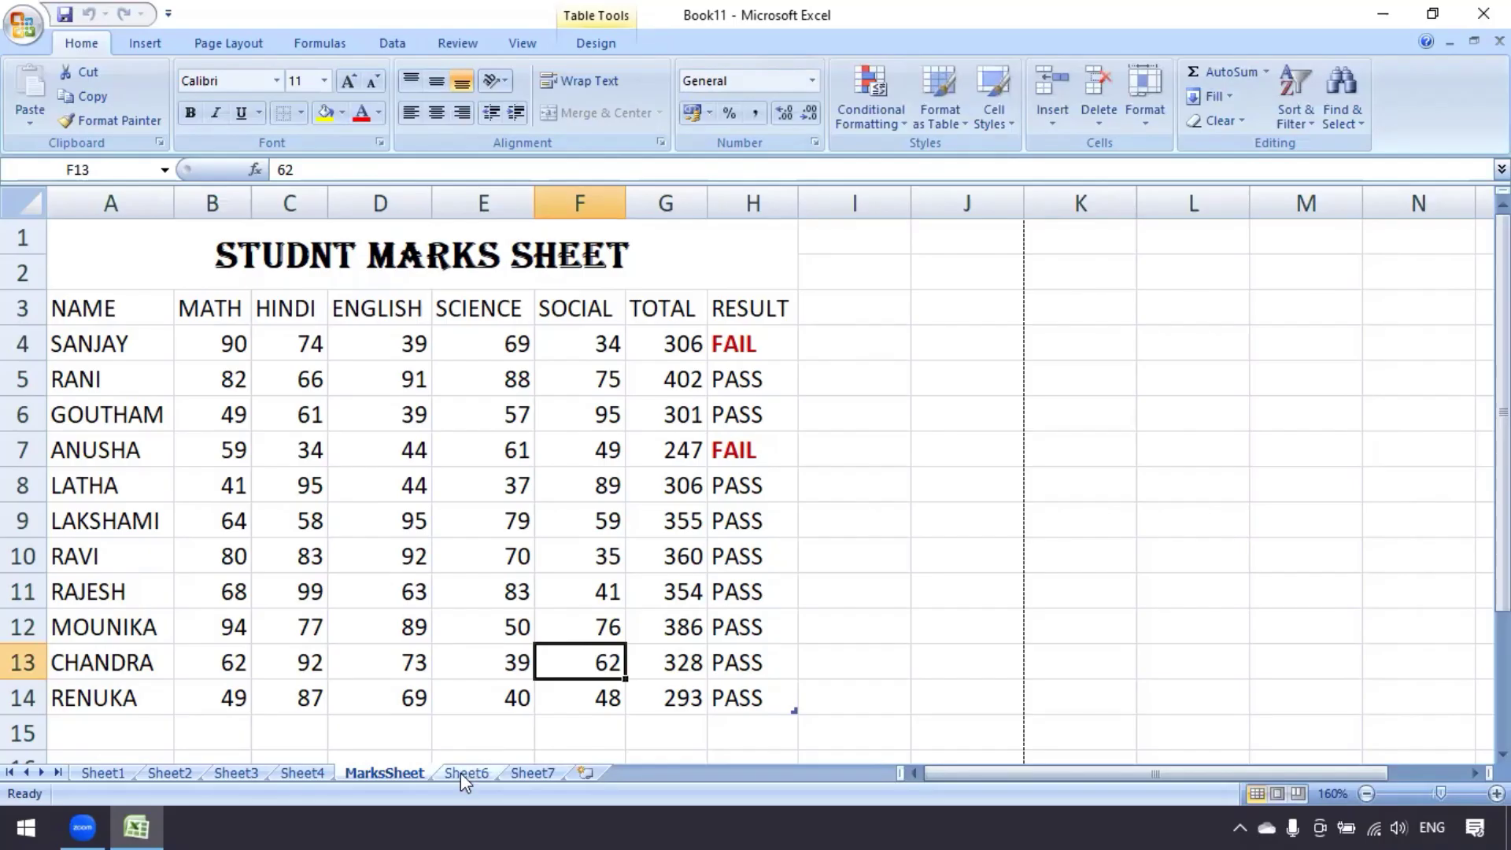
Rename the Sheet3 tab holding the 2 to 11 Table to 'Table'
{"action": "left_click", "coordinate": [463, 772]}
{"action": "left_click", "coordinate": [295, 772]}
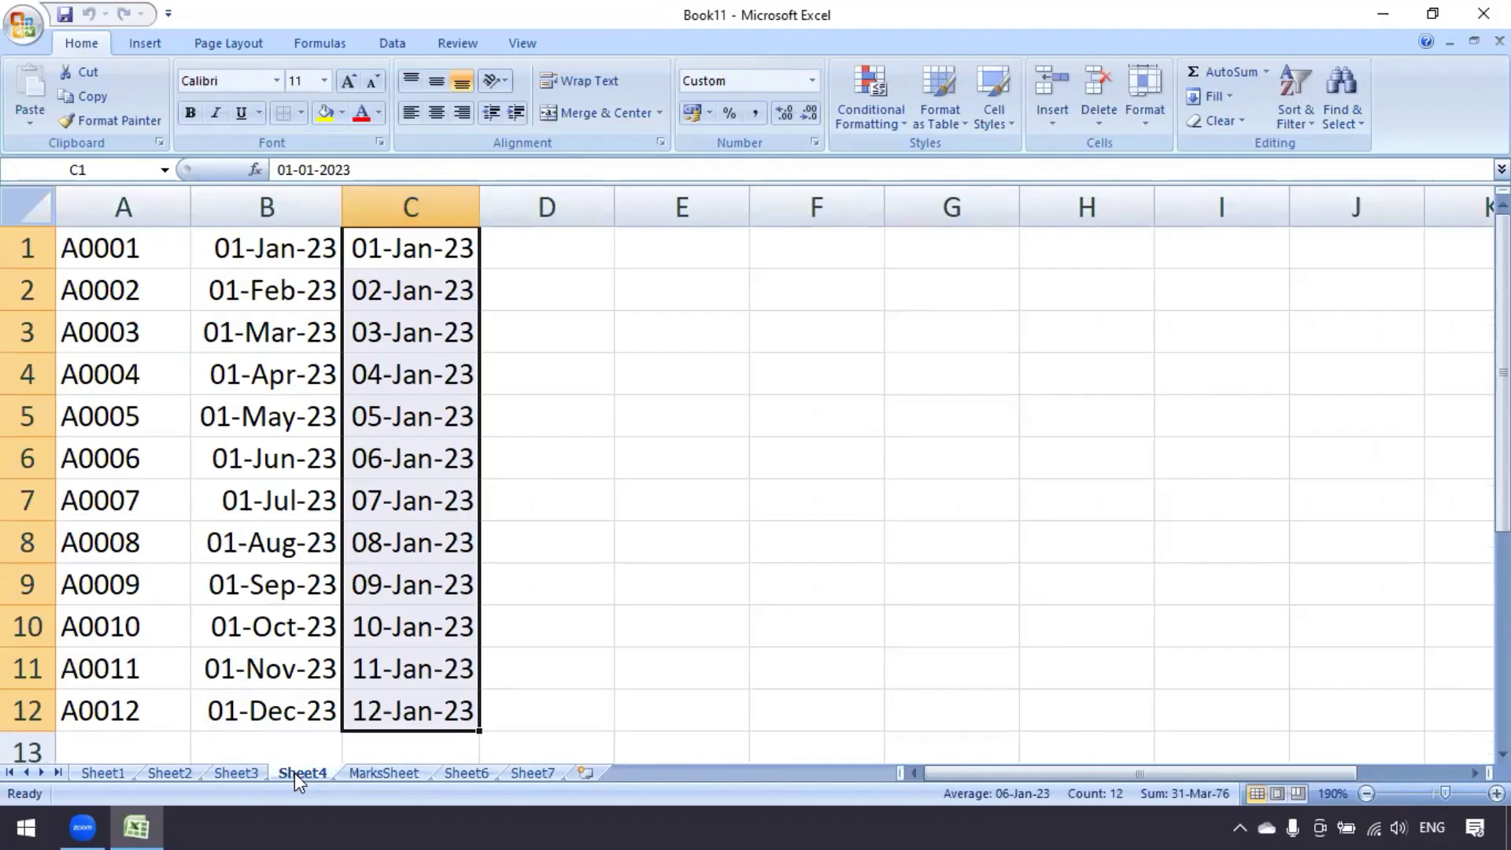
{"action": "right_click", "coordinate": [295, 773]}
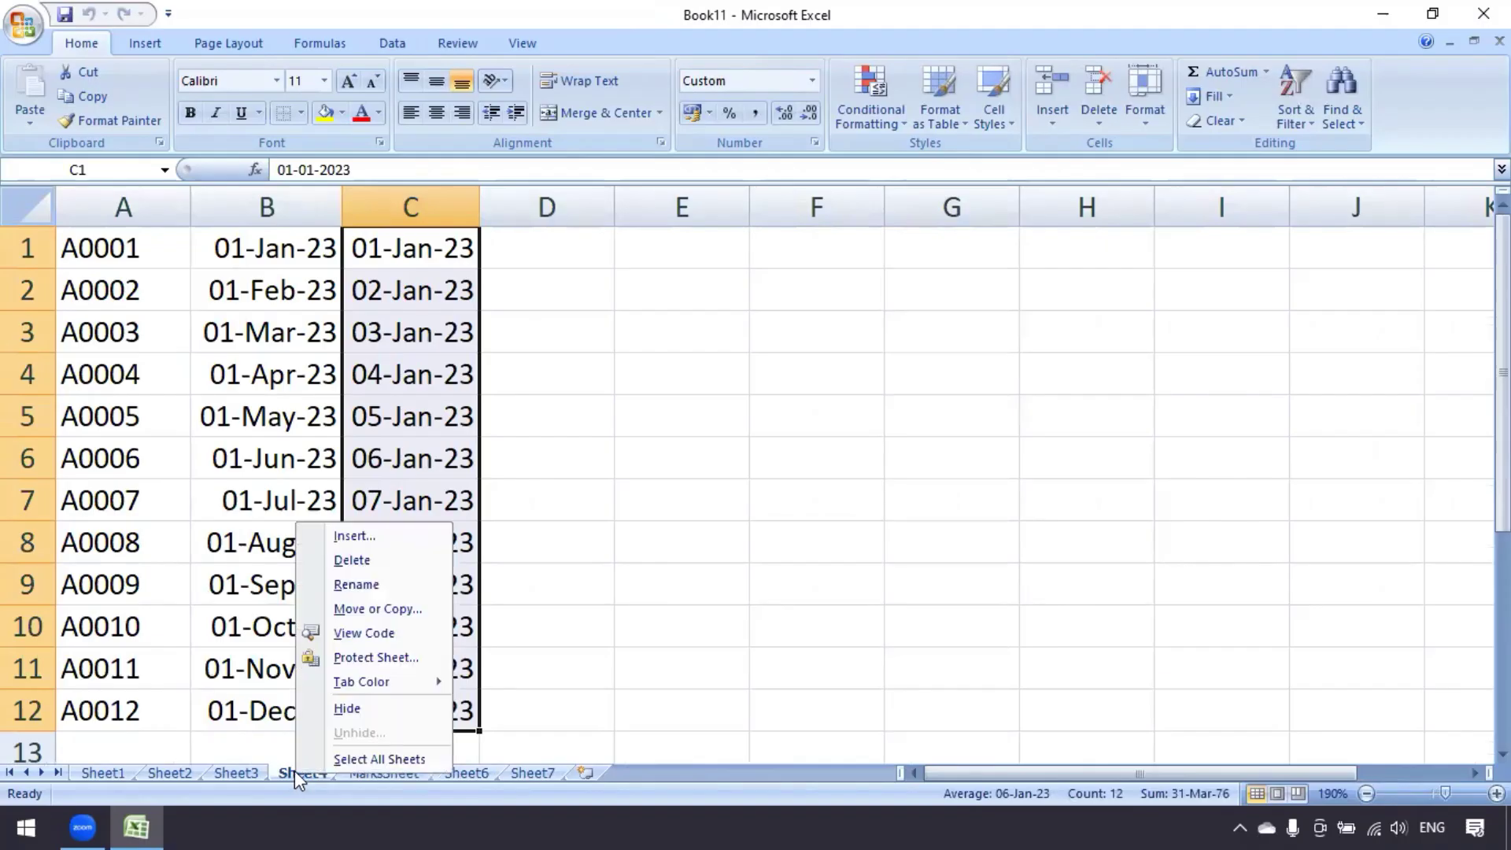
{"action": "left_click", "coordinate": [241, 769]}
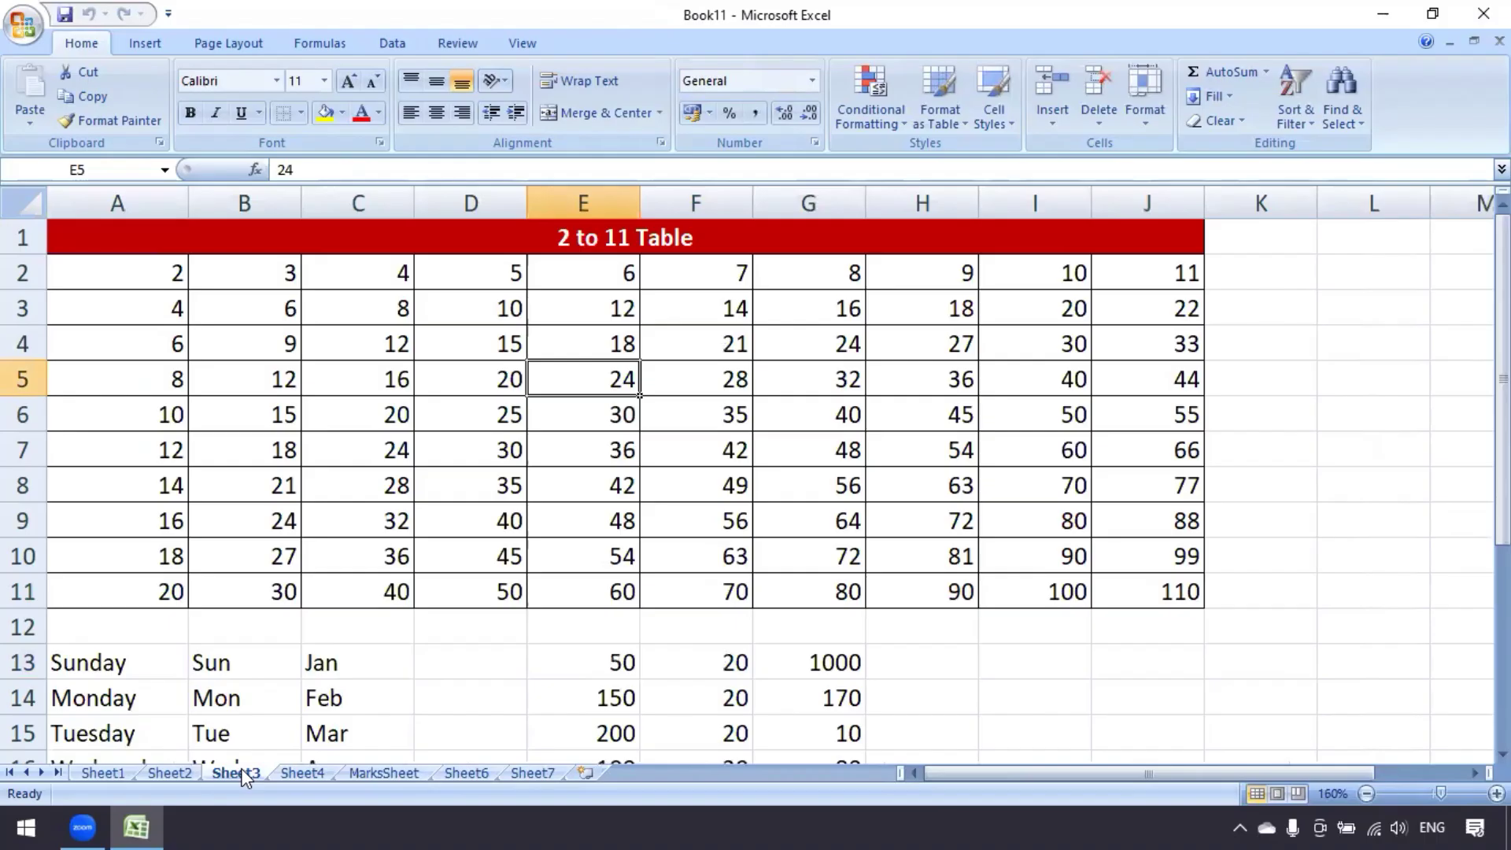
{"action": "right_click", "coordinate": [237, 771]}
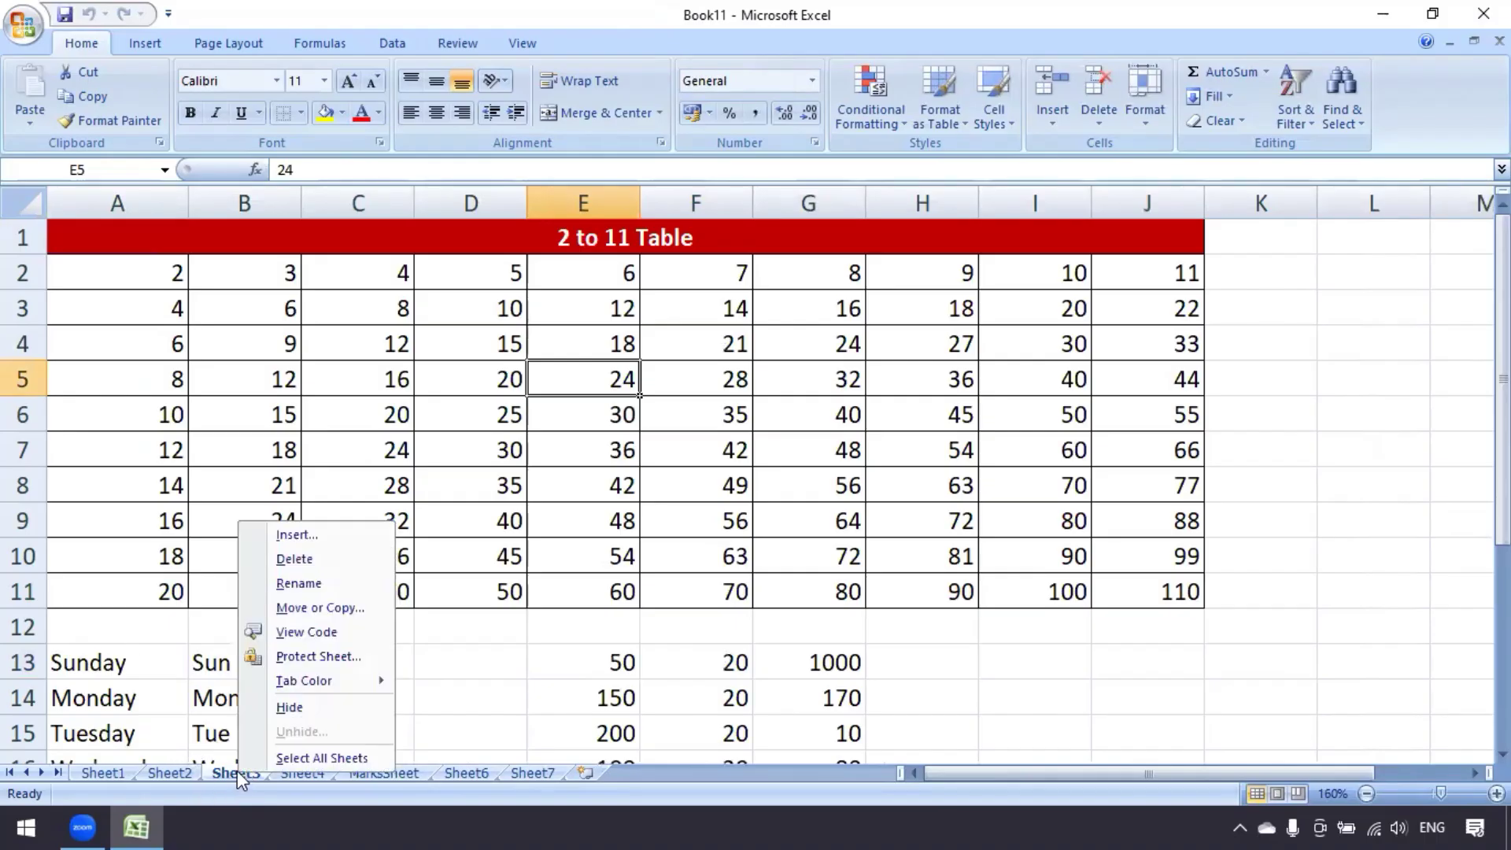
{"action": "left_click", "coordinate": [304, 582]}
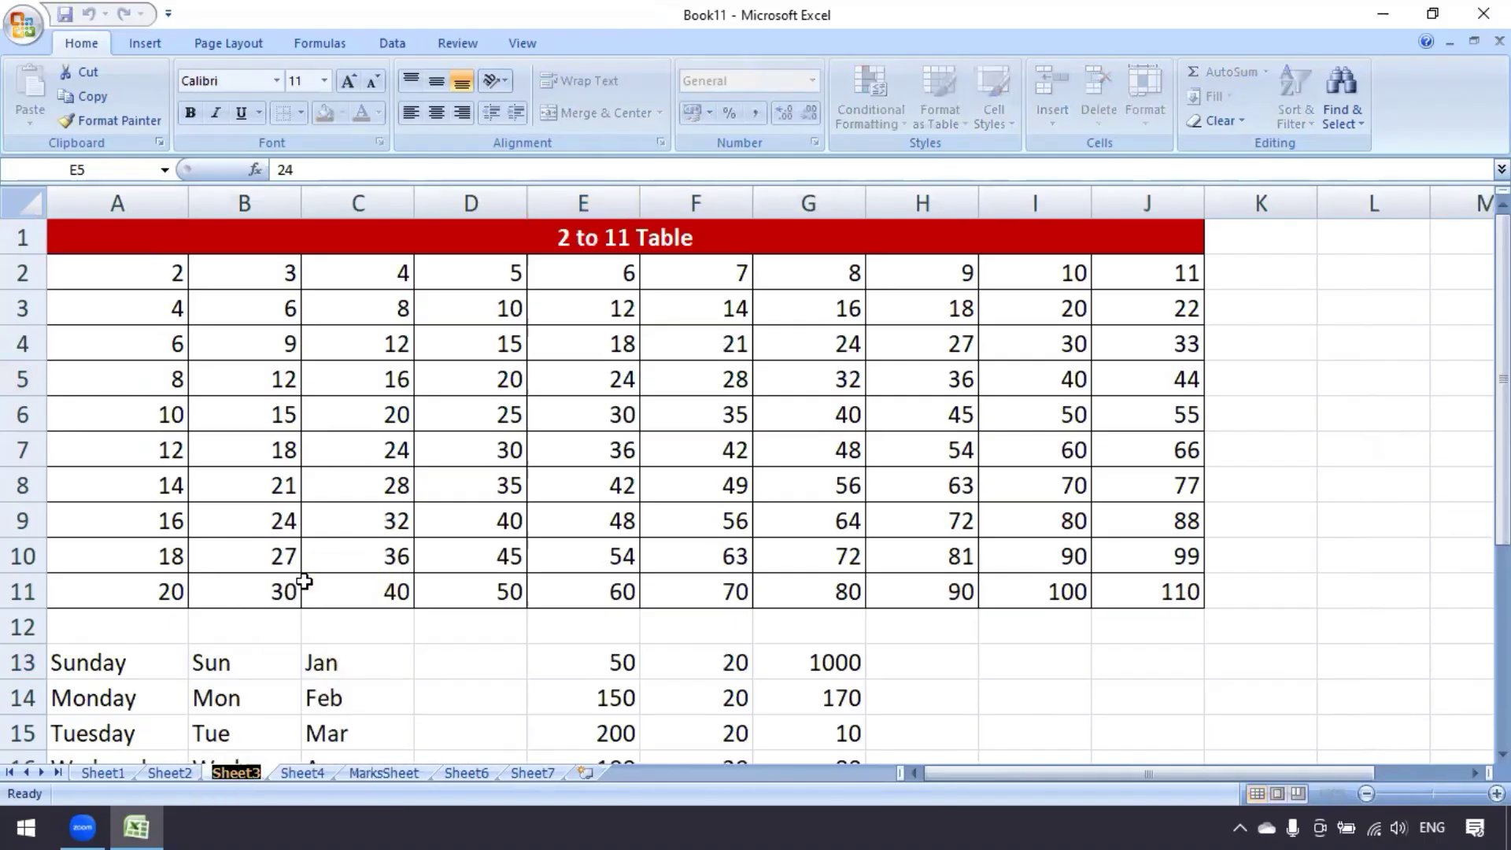
{"action": "type", "text": "Table"}
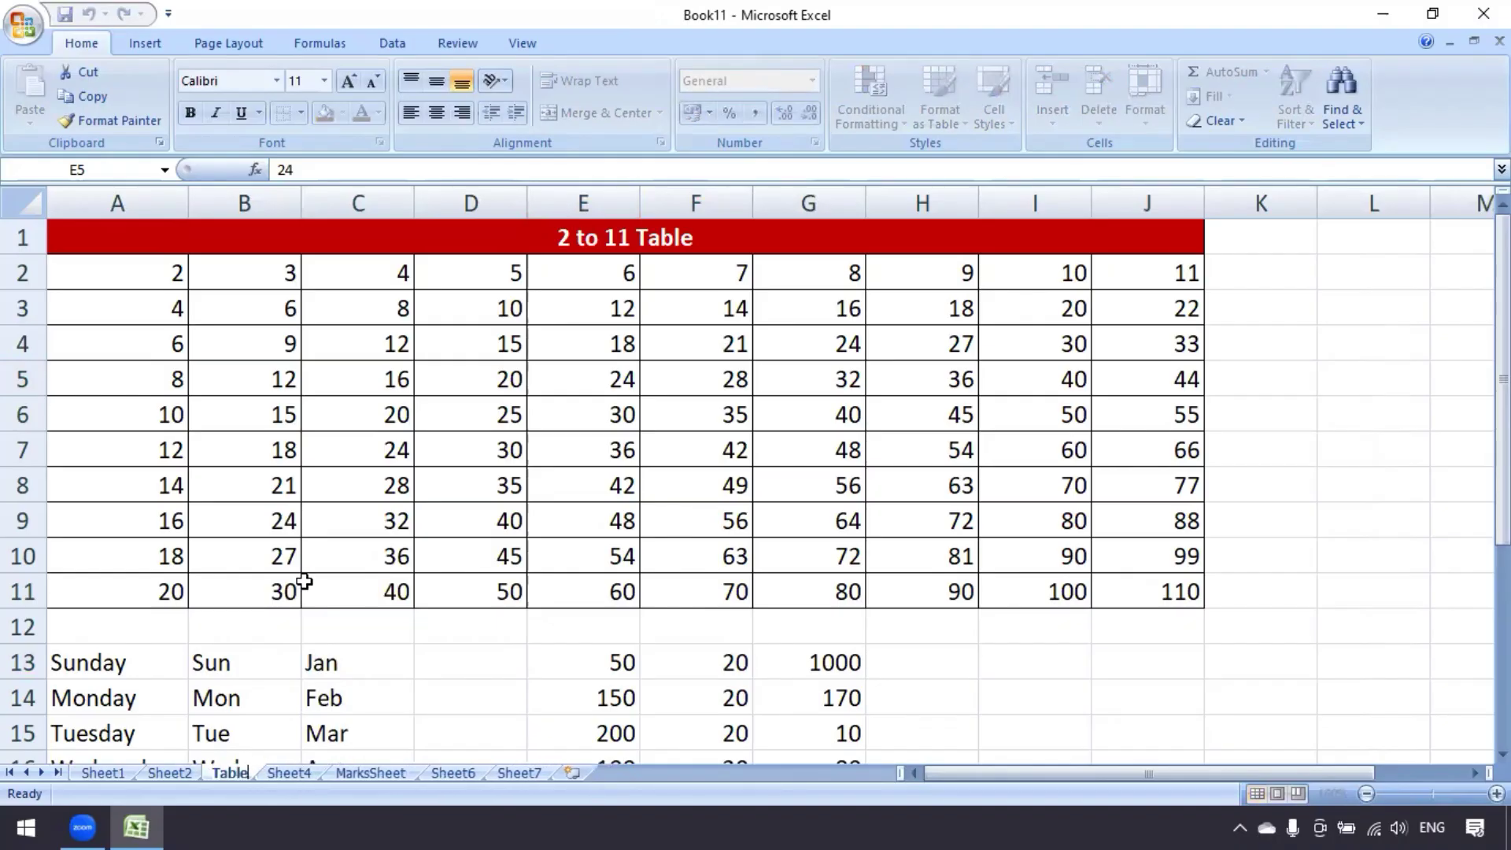
{"action": "key", "text": "Return"}
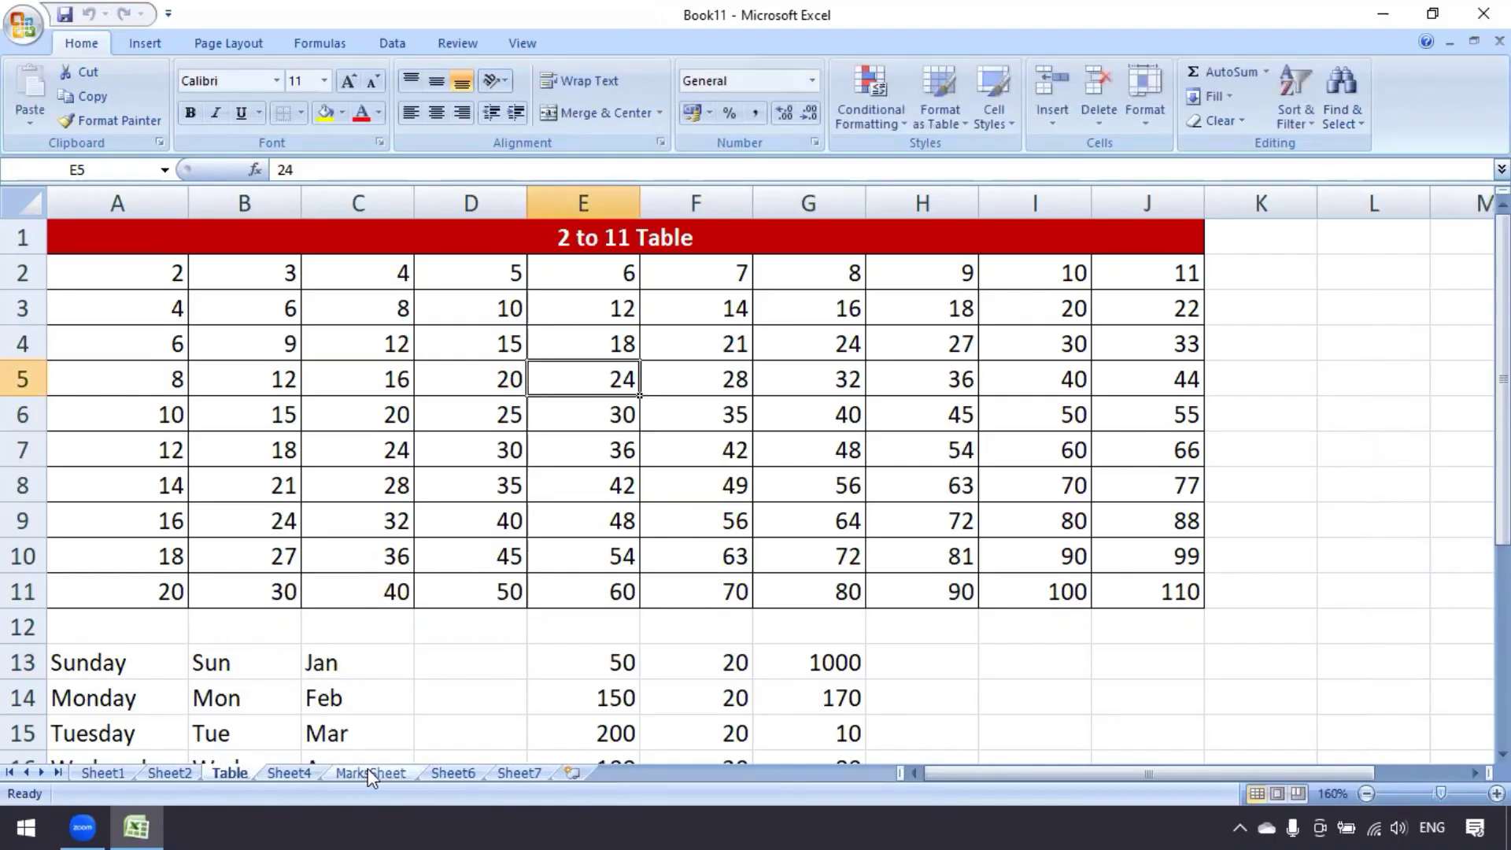
{"action": "left_click", "coordinate": [367, 770]}
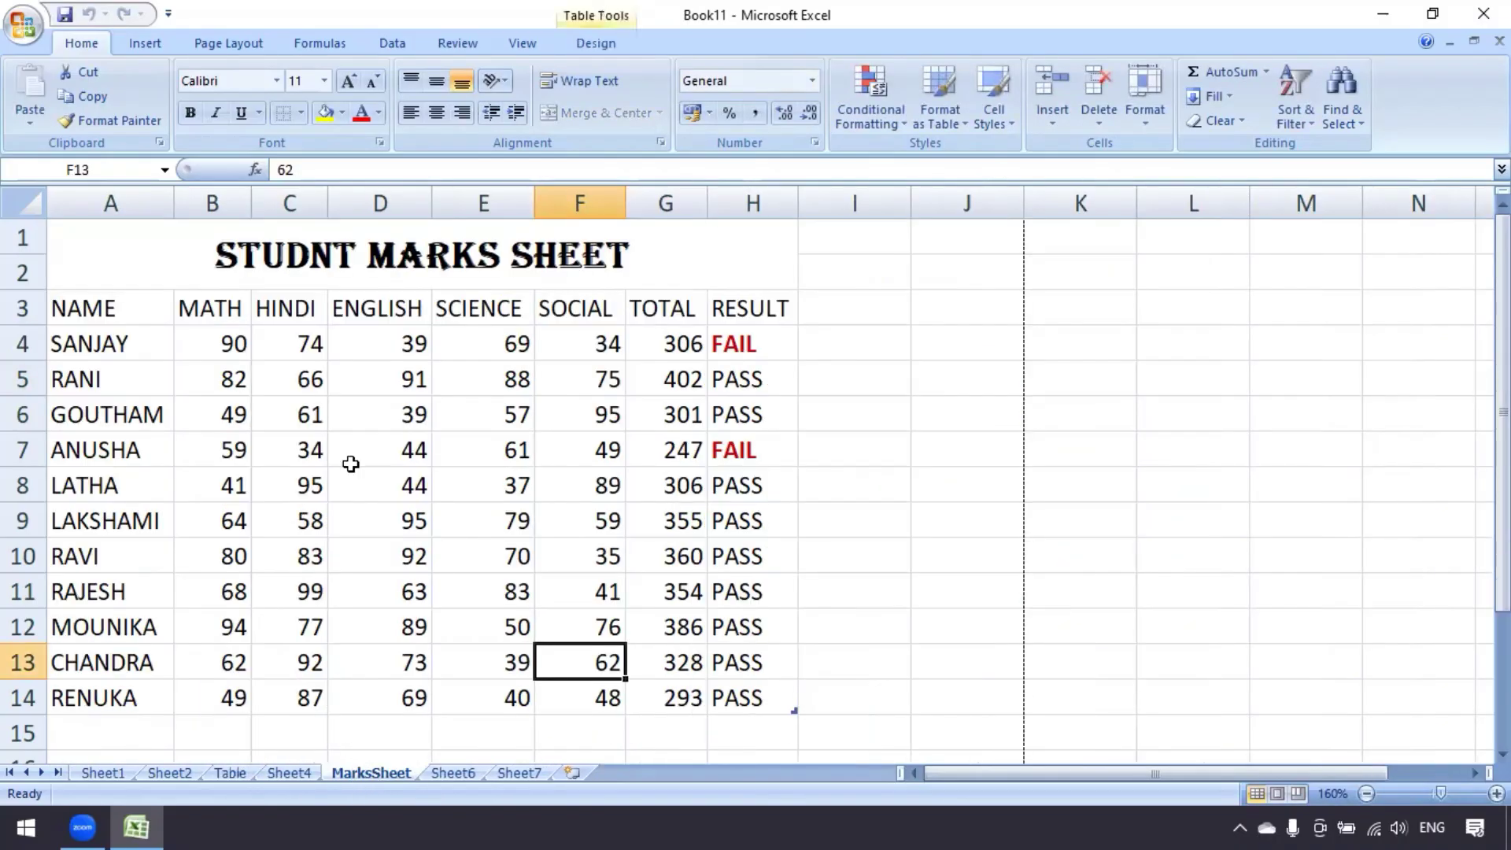
{"action": "left_click", "coordinate": [231, 773]}
Review Move or Copy Sheet options for the Table sheet and cancel, keeping it third
{"action": "right_click", "coordinate": [233, 773]}
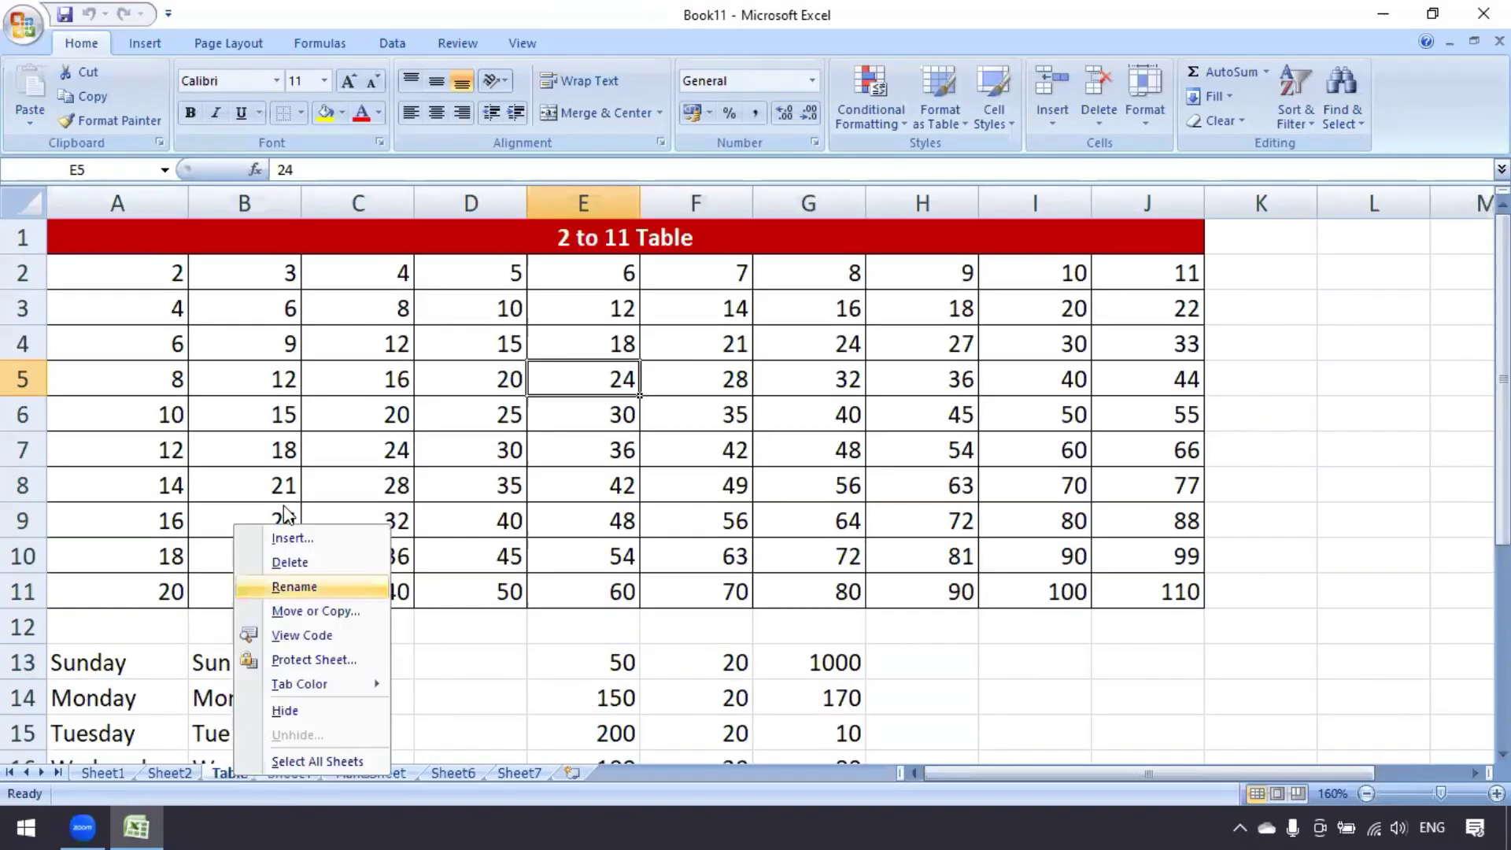
{"action": "left_click", "coordinate": [463, 675]}
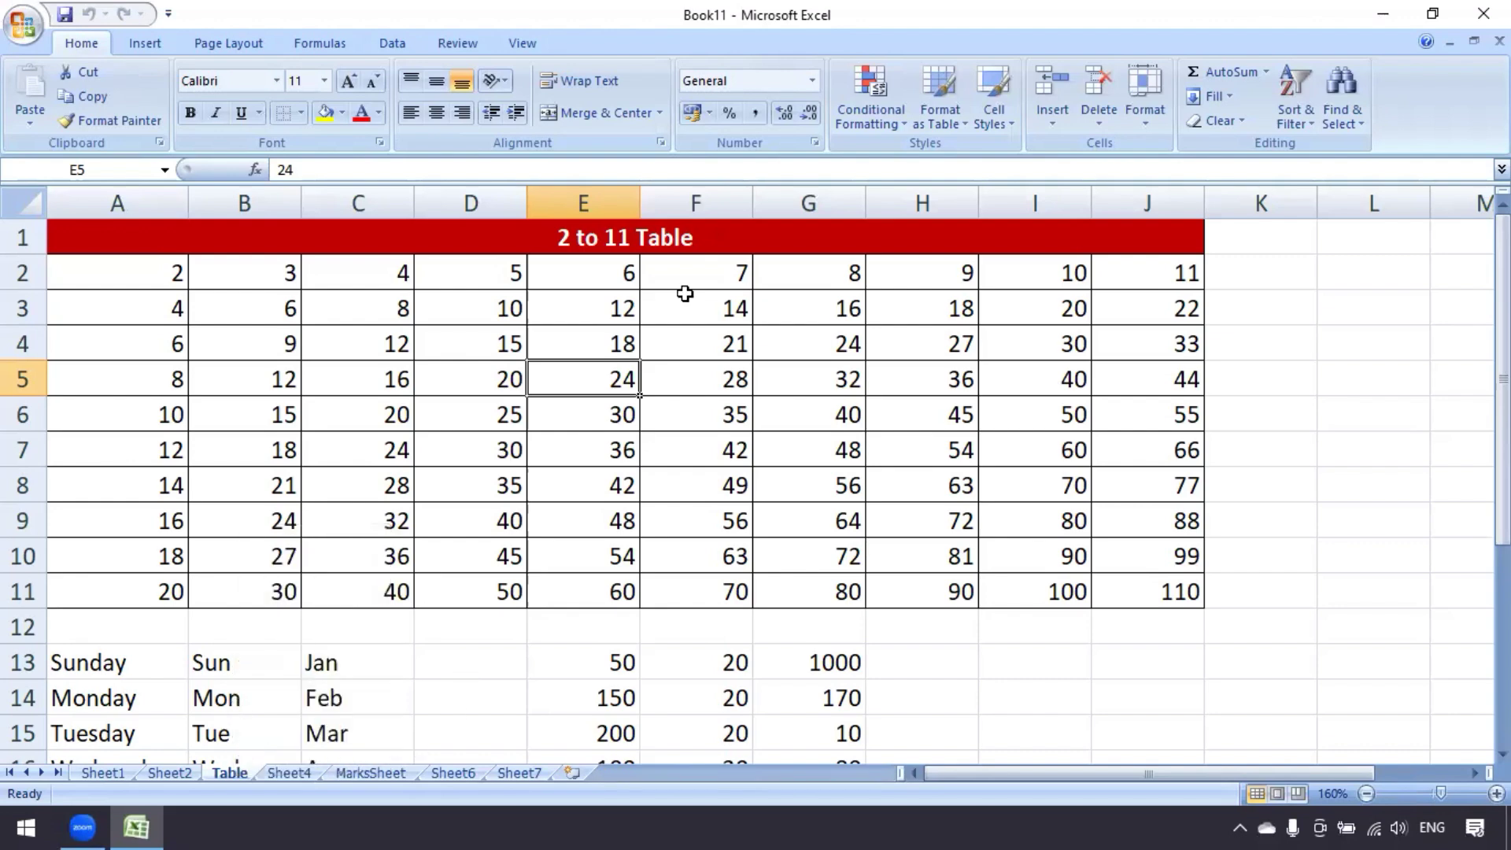
{"action": "left_click", "coordinate": [1146, 119]}
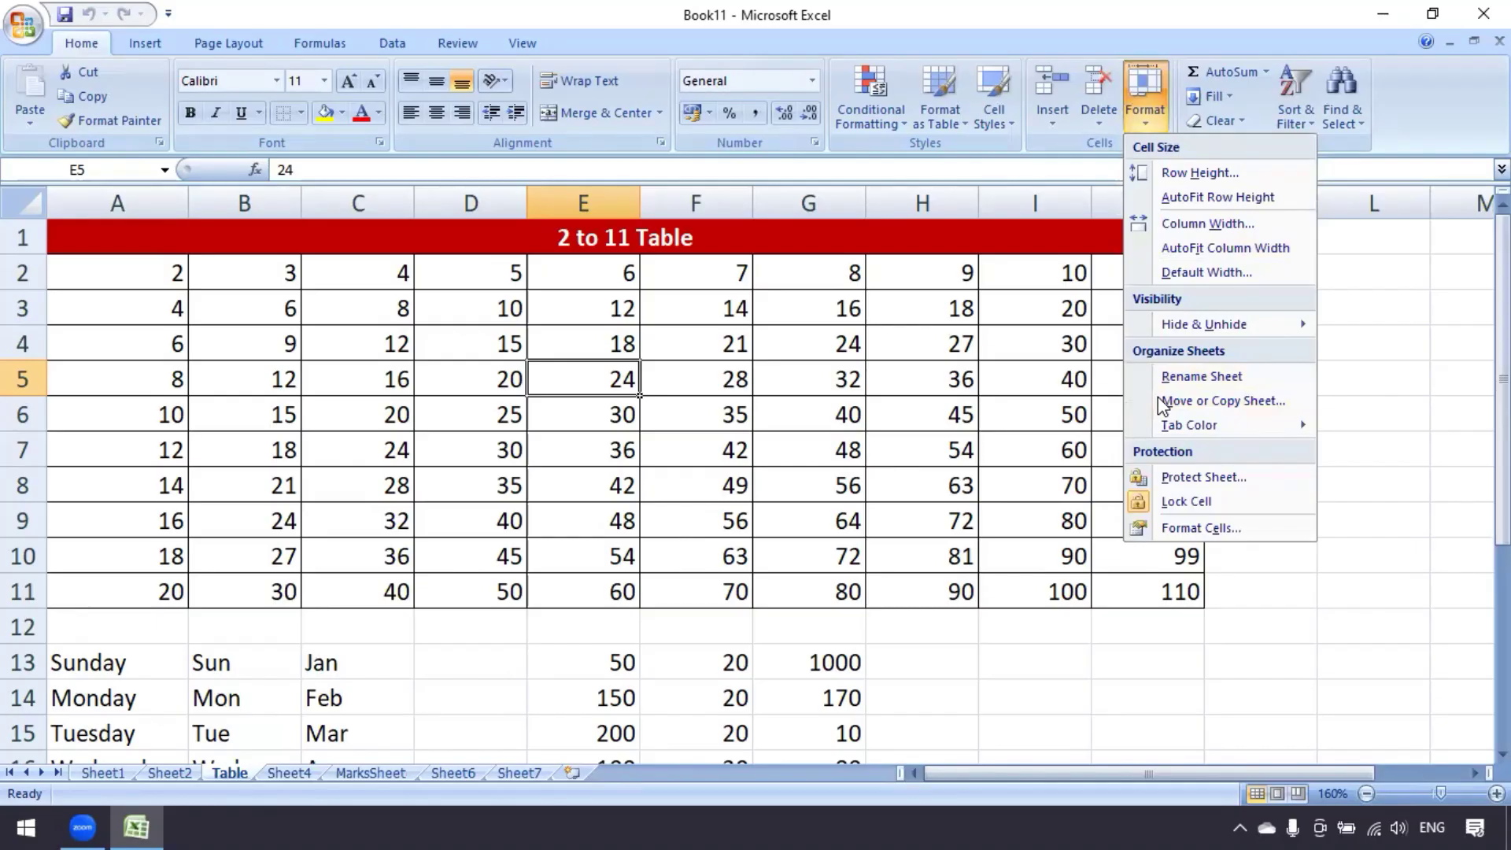
{"action": "left_click", "coordinate": [1224, 403]}
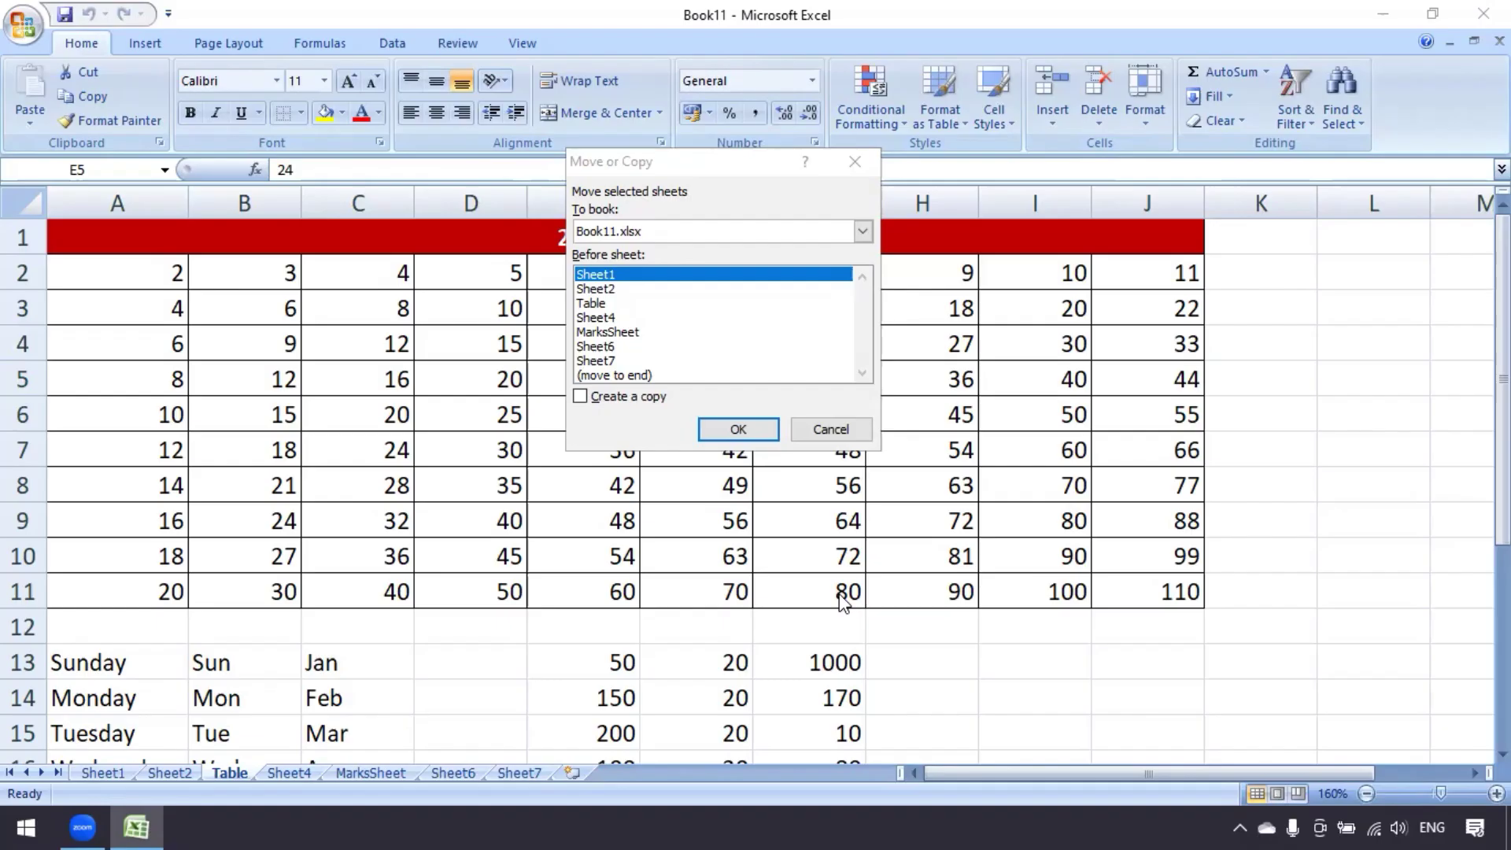
{"action": "left_click", "coordinate": [826, 429]}
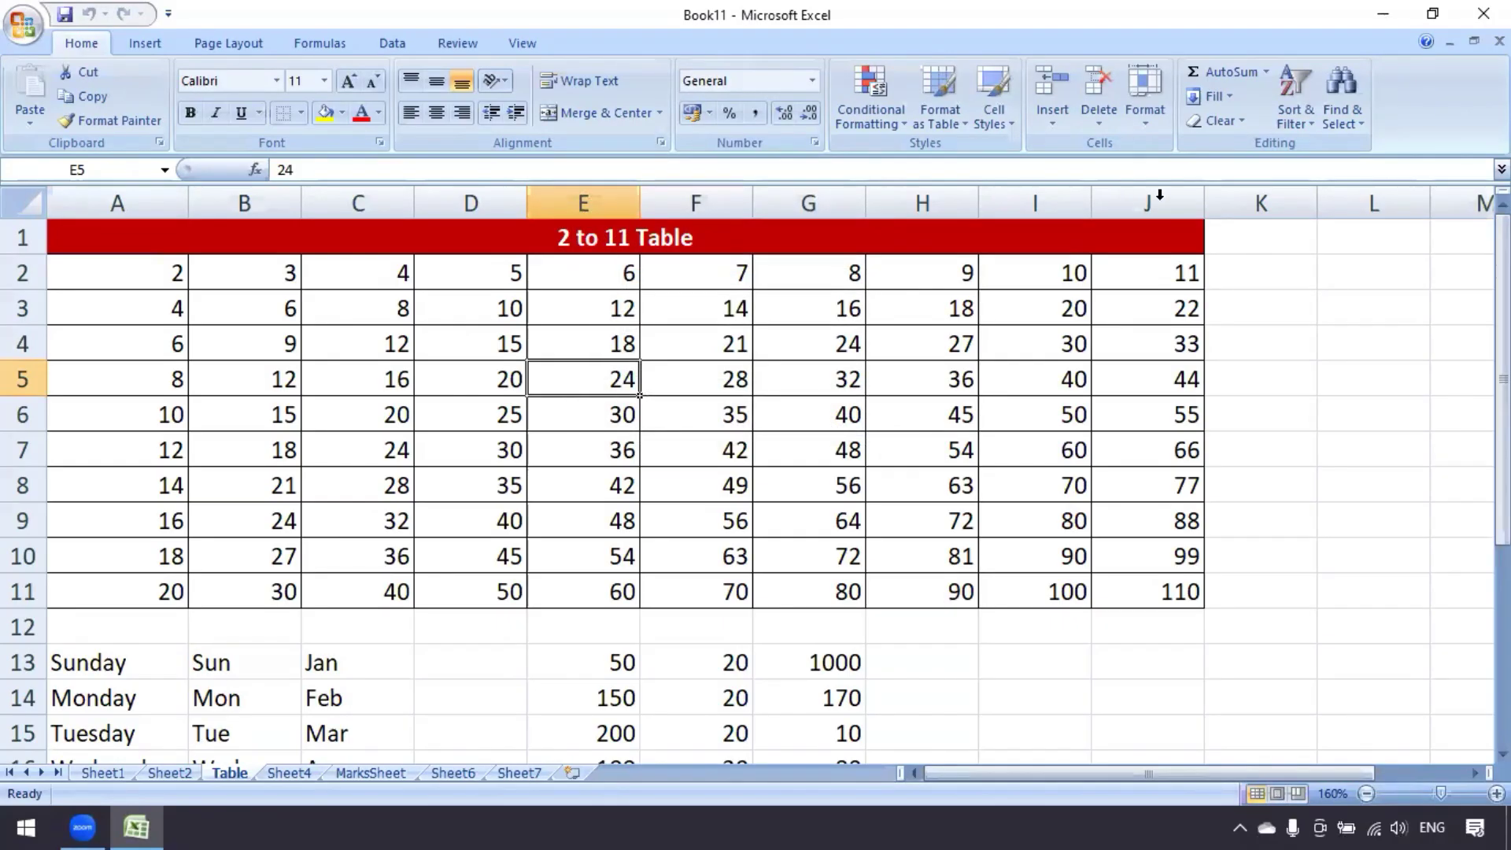
Copy the Table sheet before Sheet1, creating Table (2)
{"action": "left_click", "coordinate": [1151, 118]}
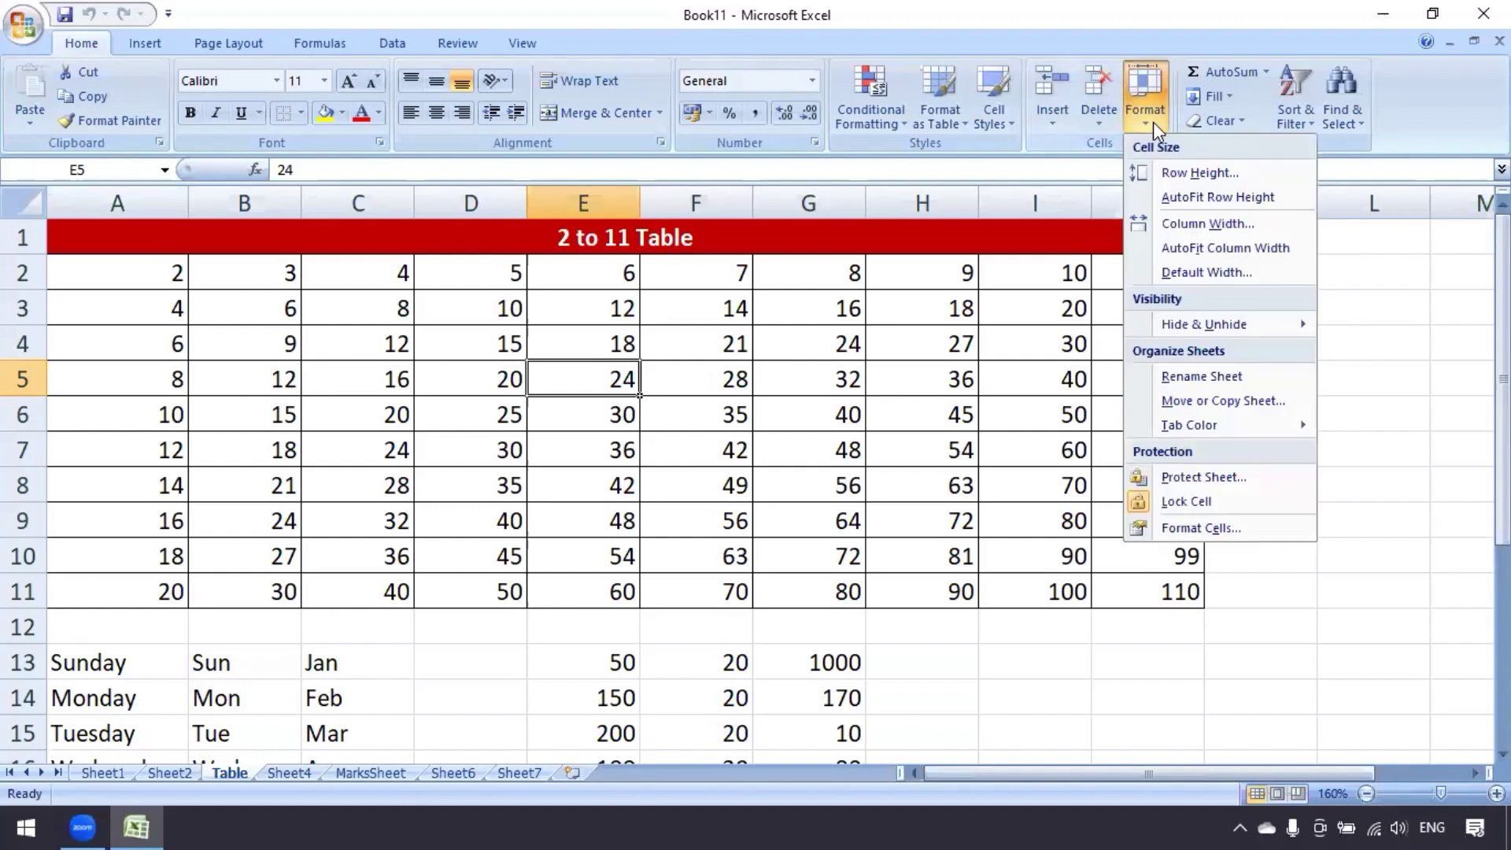
{"action": "left_click", "coordinate": [1237, 398]}
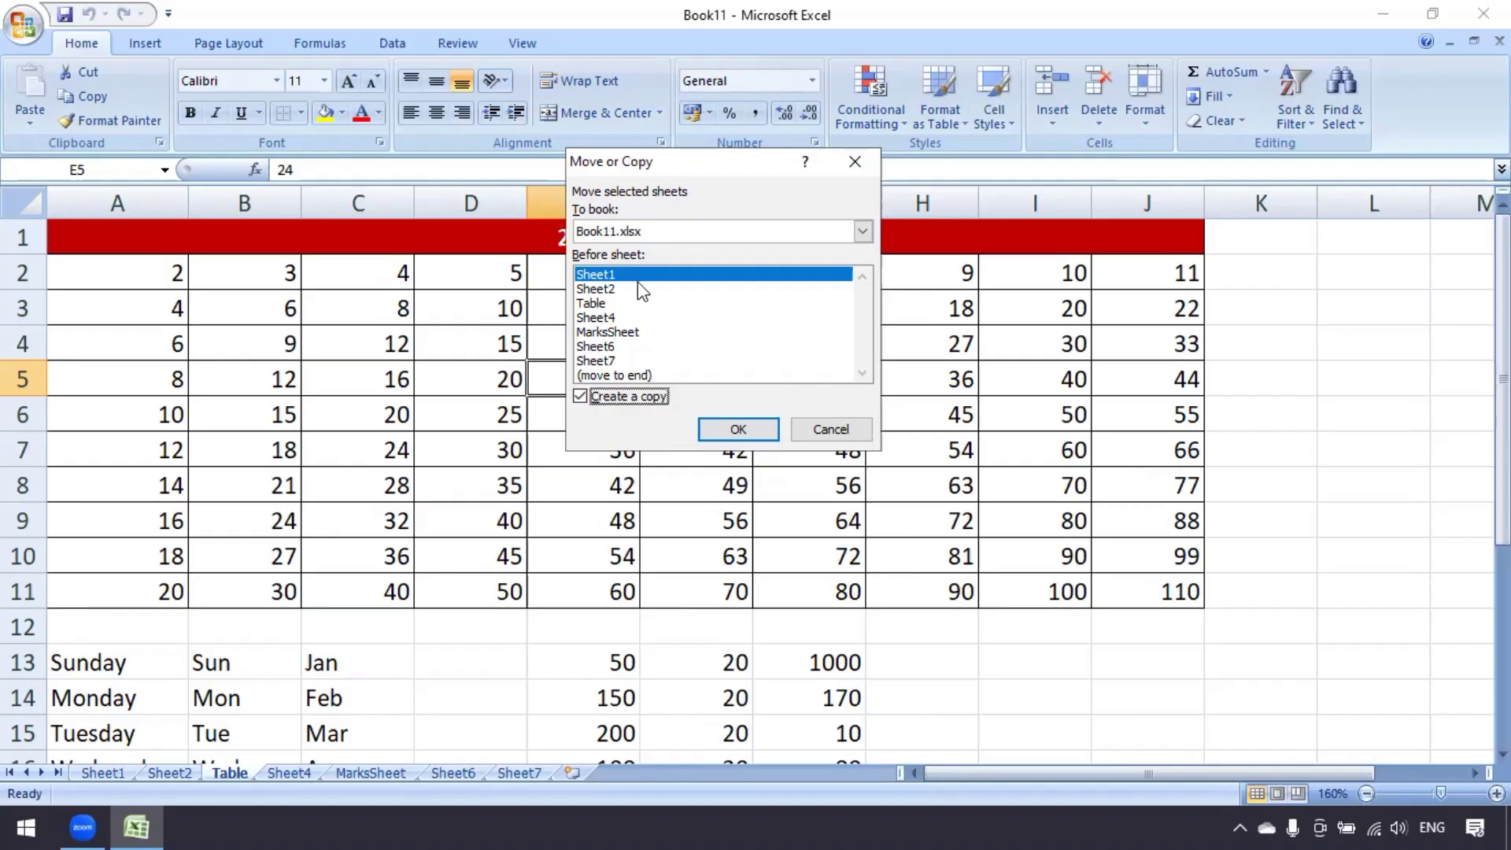
{"action": "left_click", "coordinate": [739, 430]}
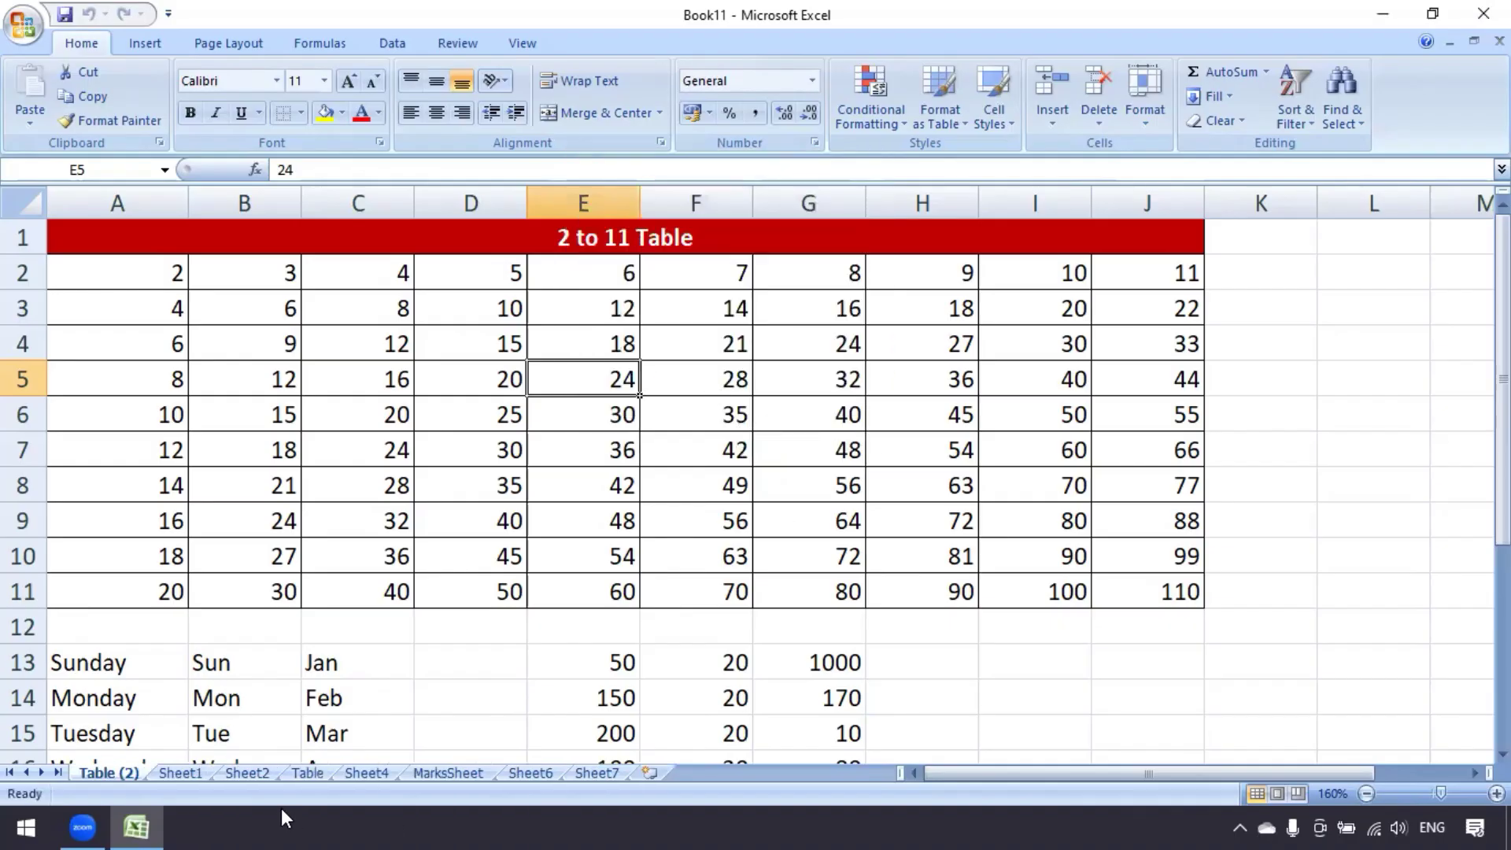
Delete the Table (2) copy sheet after comparing it with the original
{"action": "left_click", "coordinate": [313, 775]}
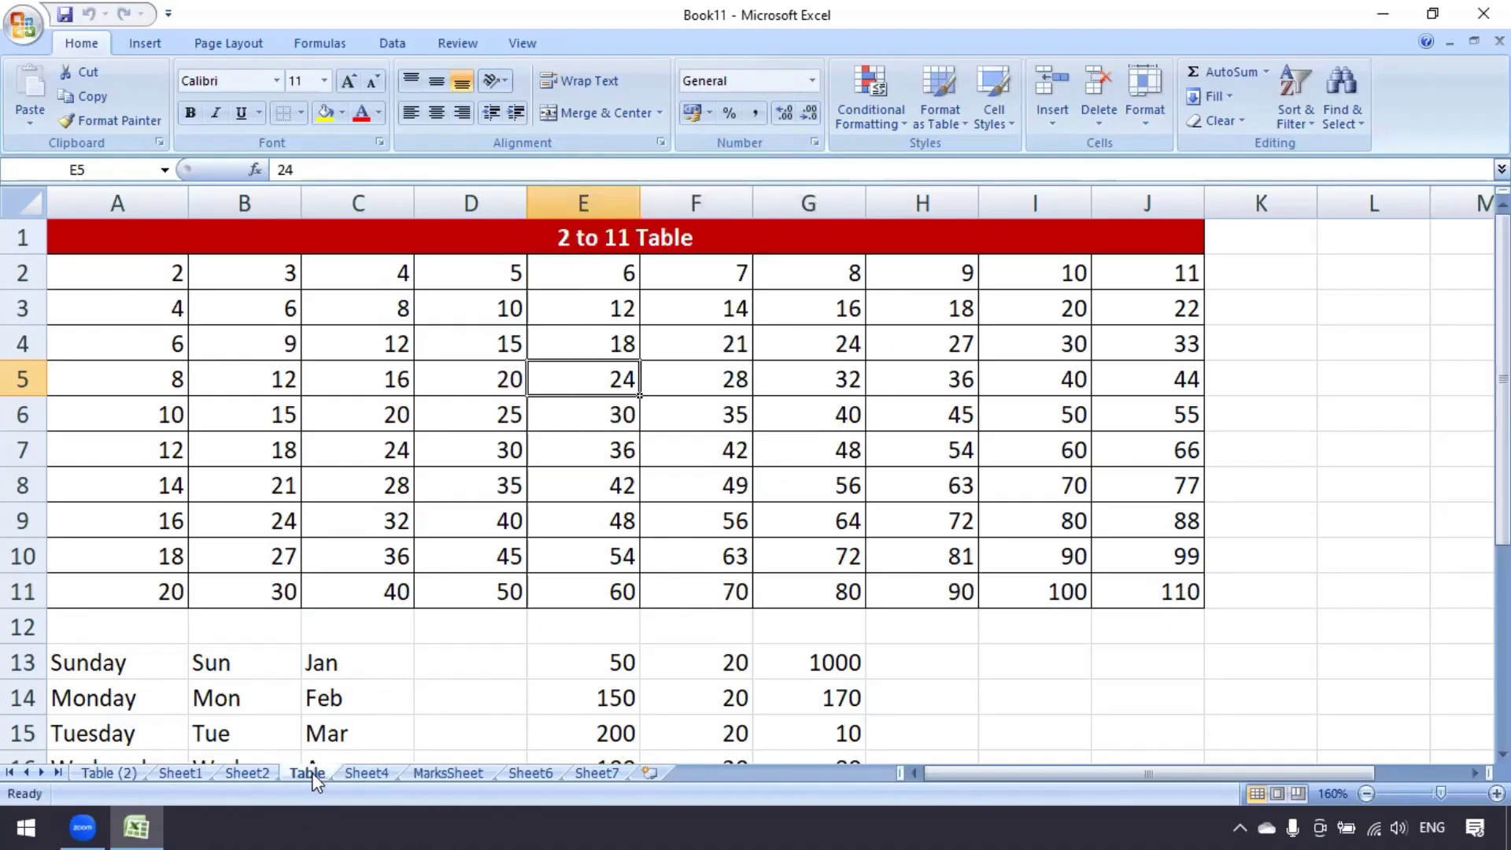
{"action": "left_click", "coordinate": [117, 771]}
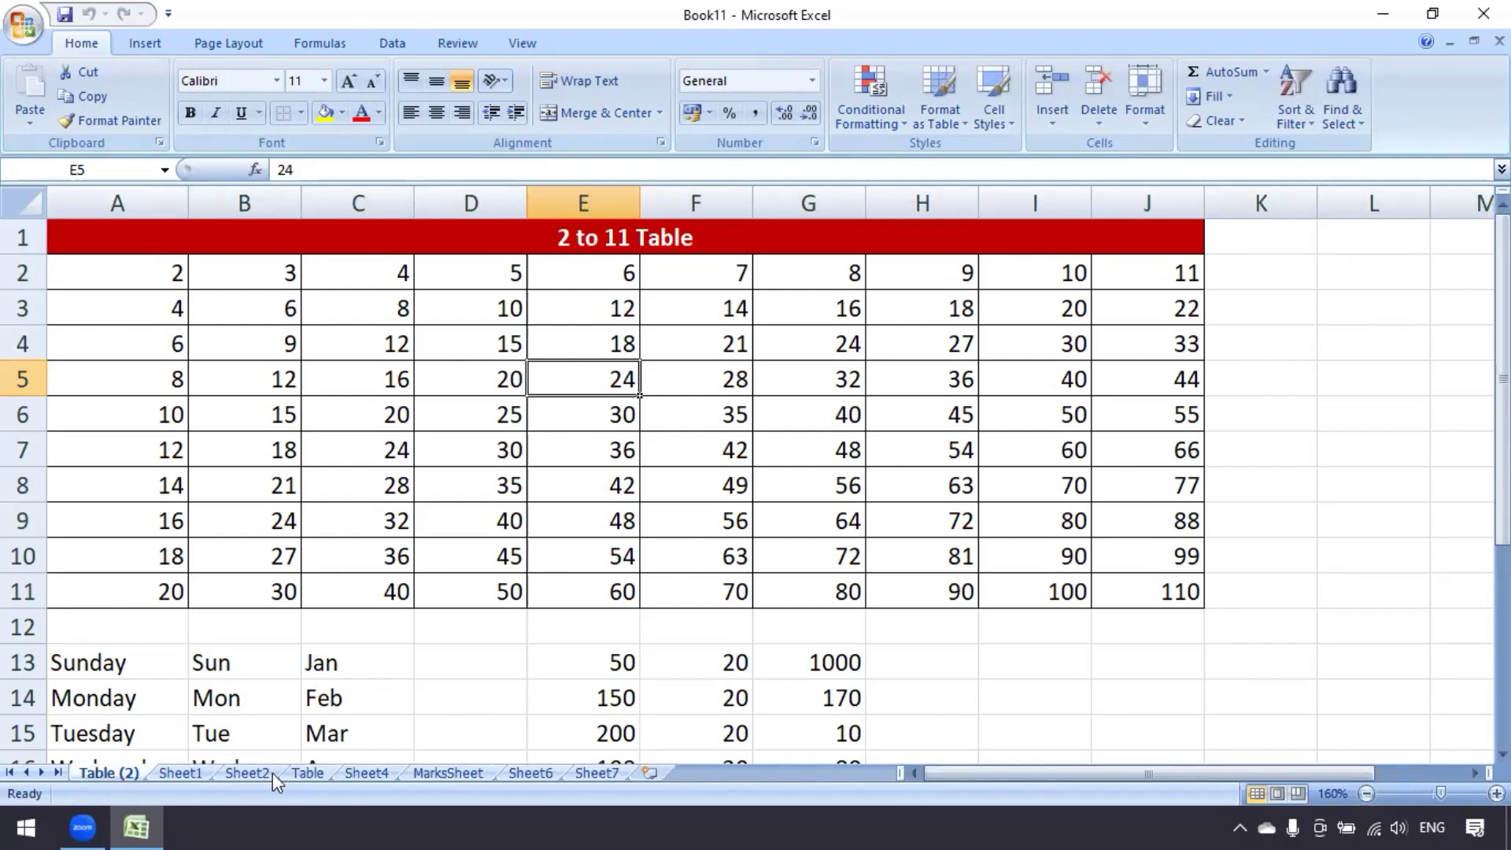
{"action": "left_click", "coordinate": [310, 774]}
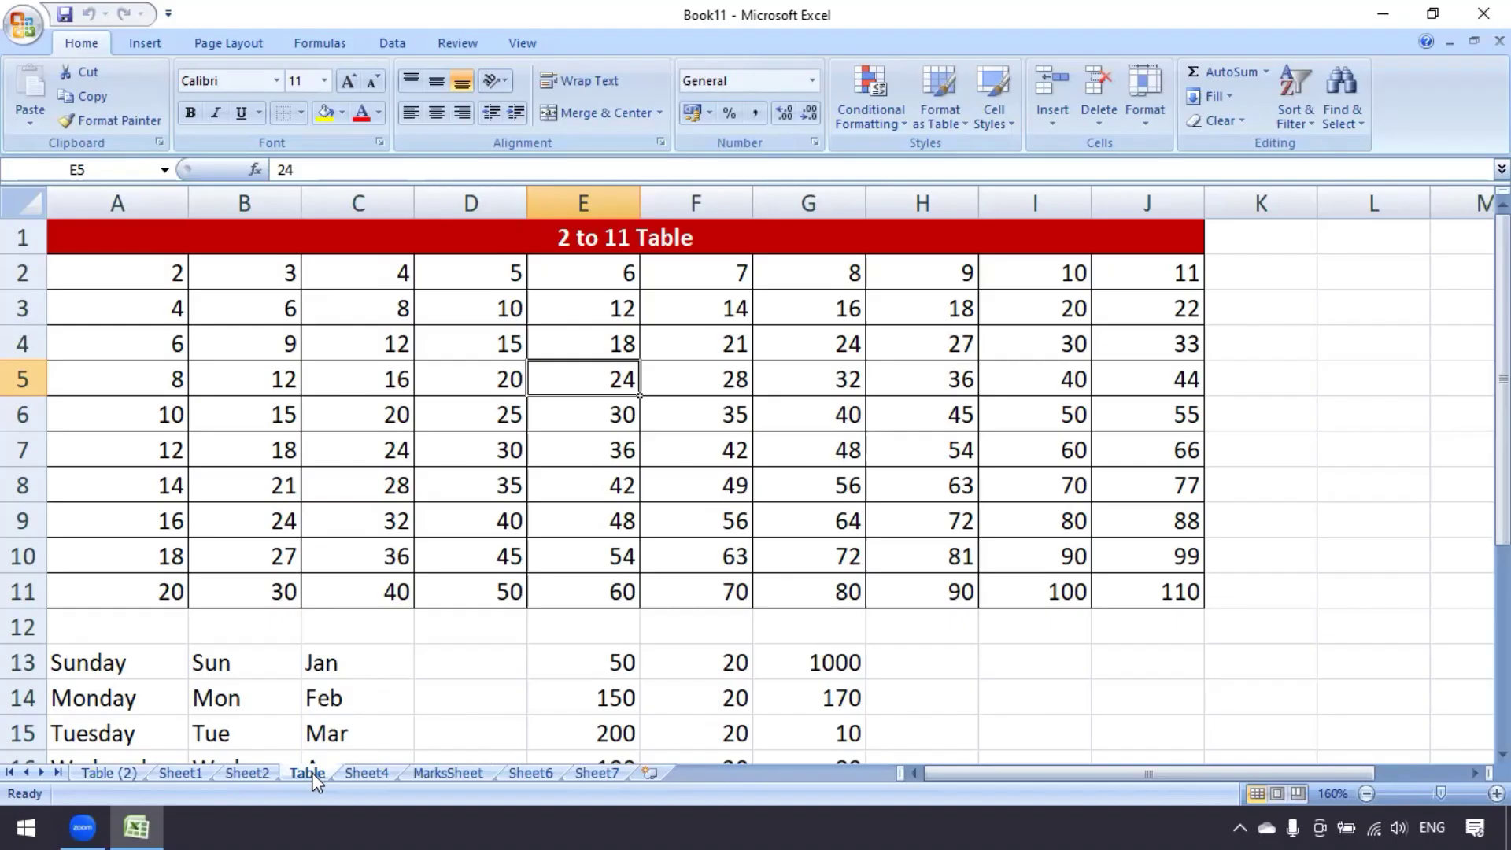
{"action": "left_click", "coordinate": [112, 773]}
{"action": "left_click", "coordinate": [1098, 125]}
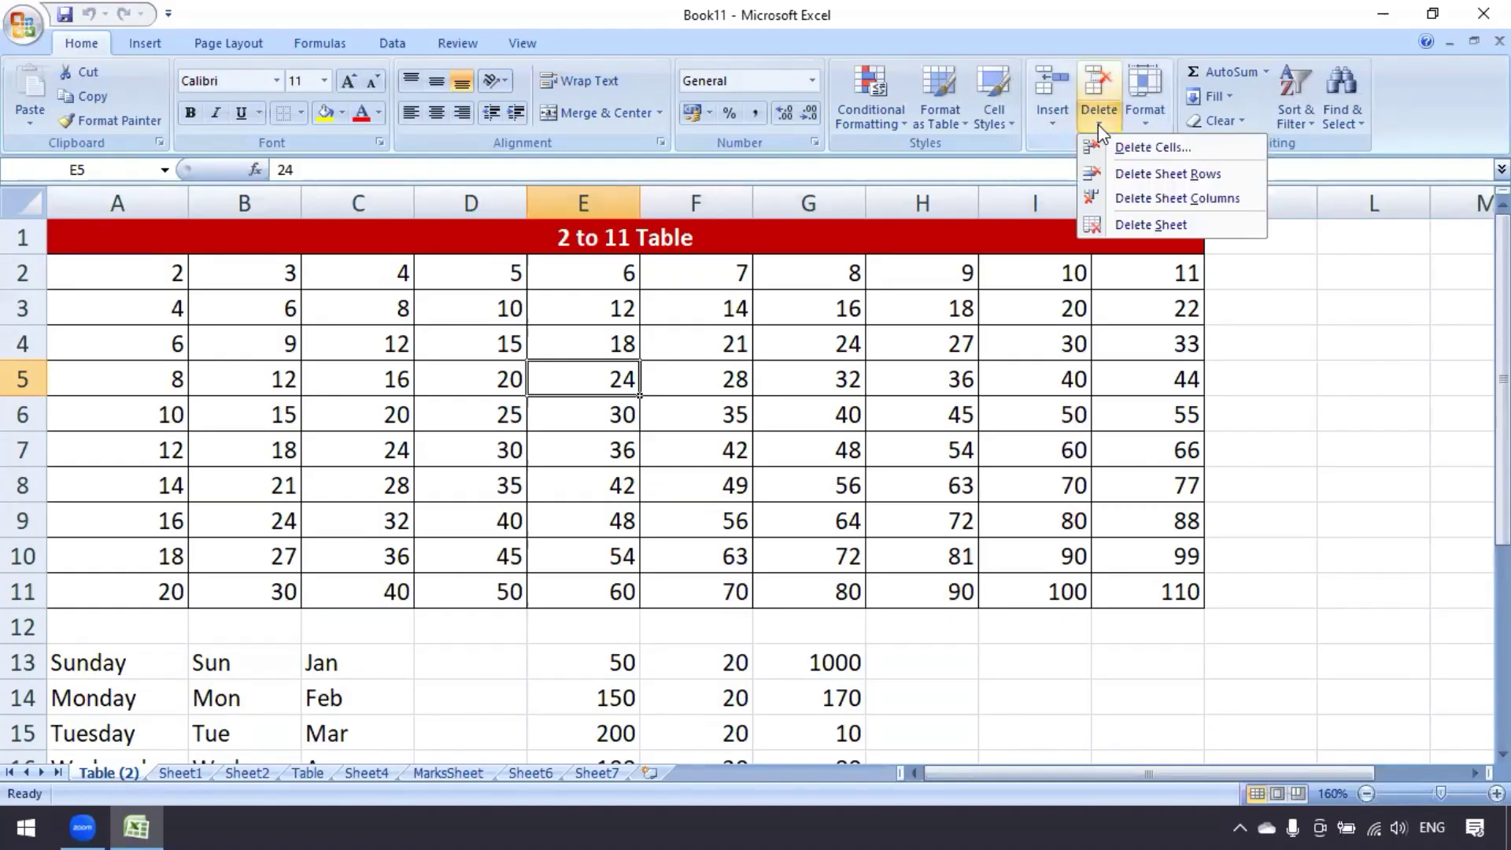
{"action": "left_click", "coordinate": [1133, 225]}
{"action": "left_click", "coordinate": [708, 466]}
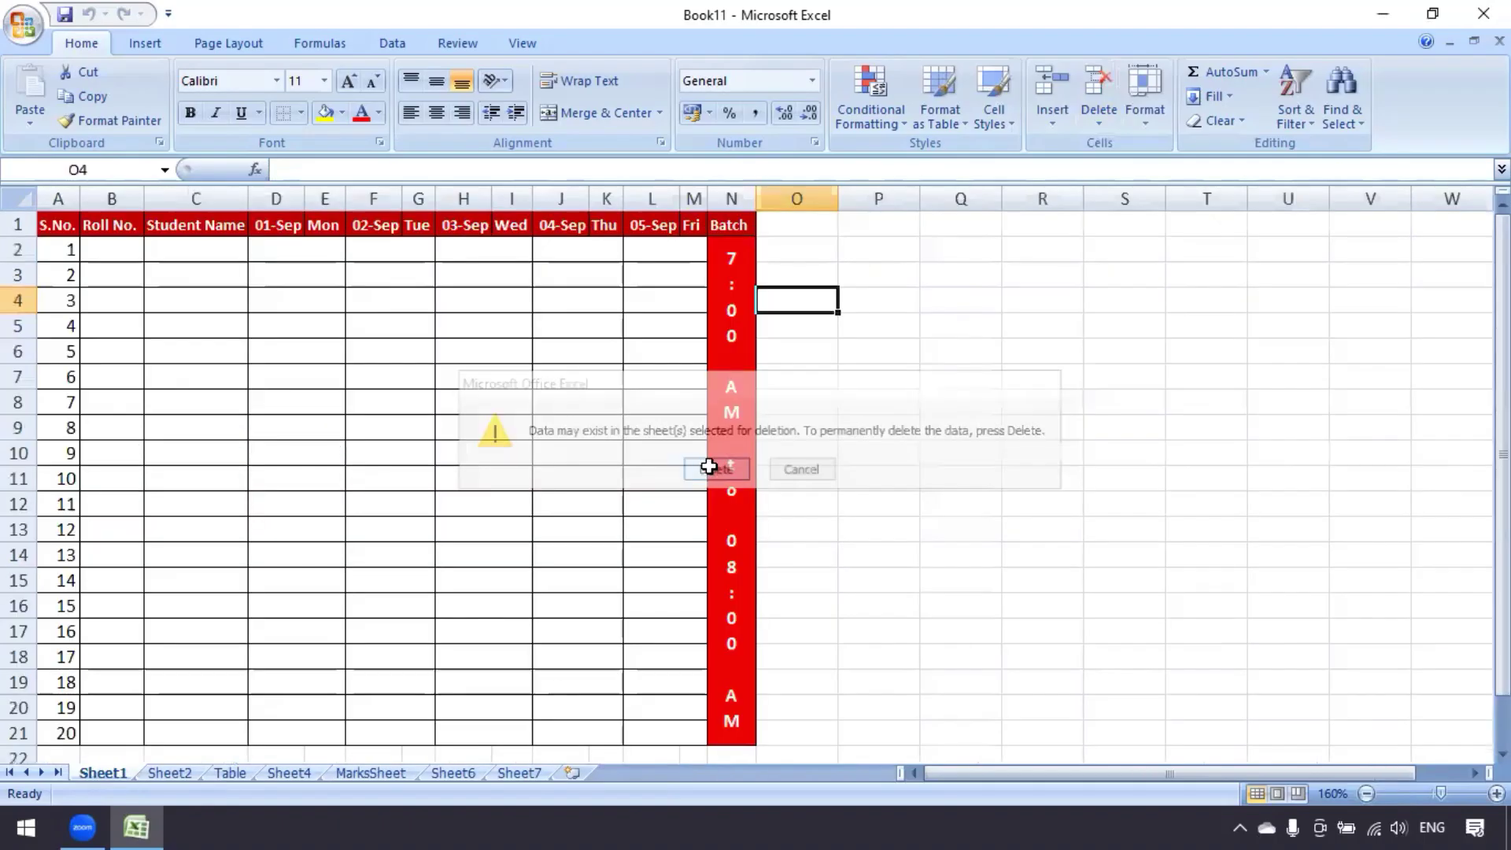
Browse the sheet tabs and finish on MarksSheet
{"action": "left_click", "coordinate": [287, 773]}
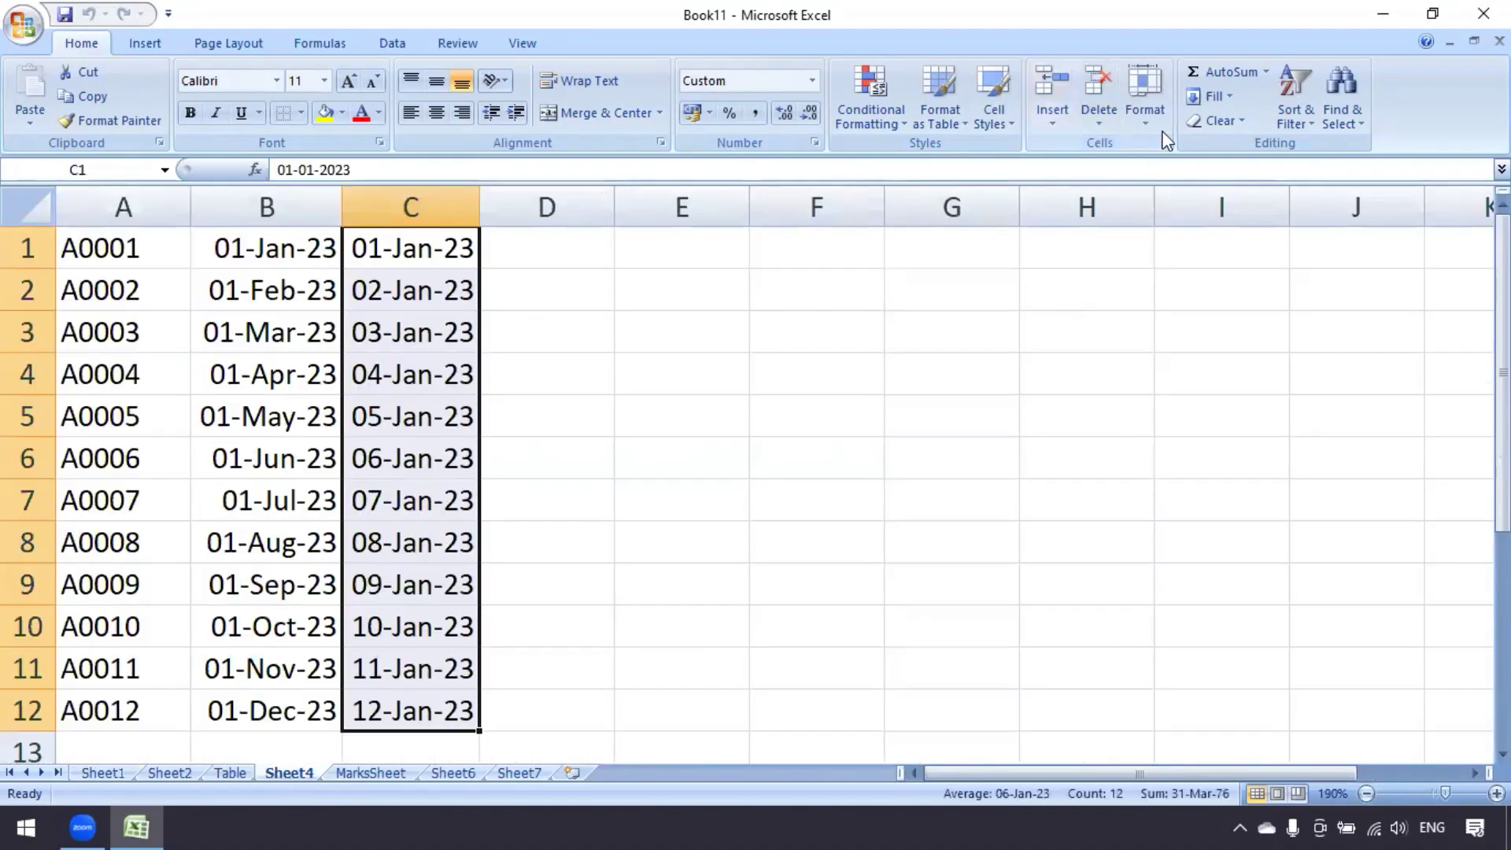
{"action": "left_click", "coordinate": [1146, 114]}
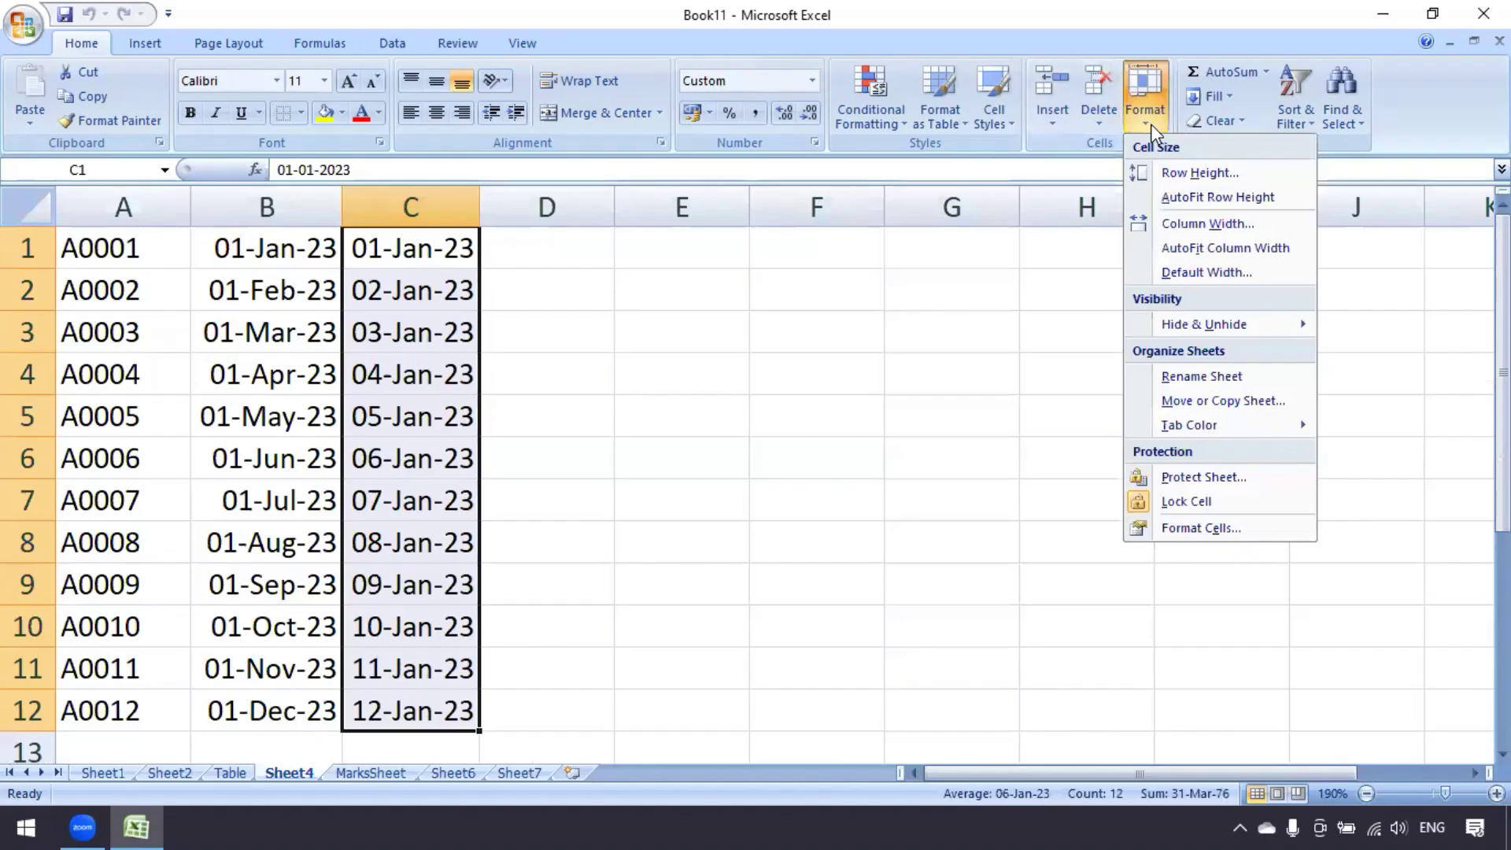
{"action": "left_click", "coordinate": [227, 774]}
{"action": "left_click", "coordinate": [373, 773]}
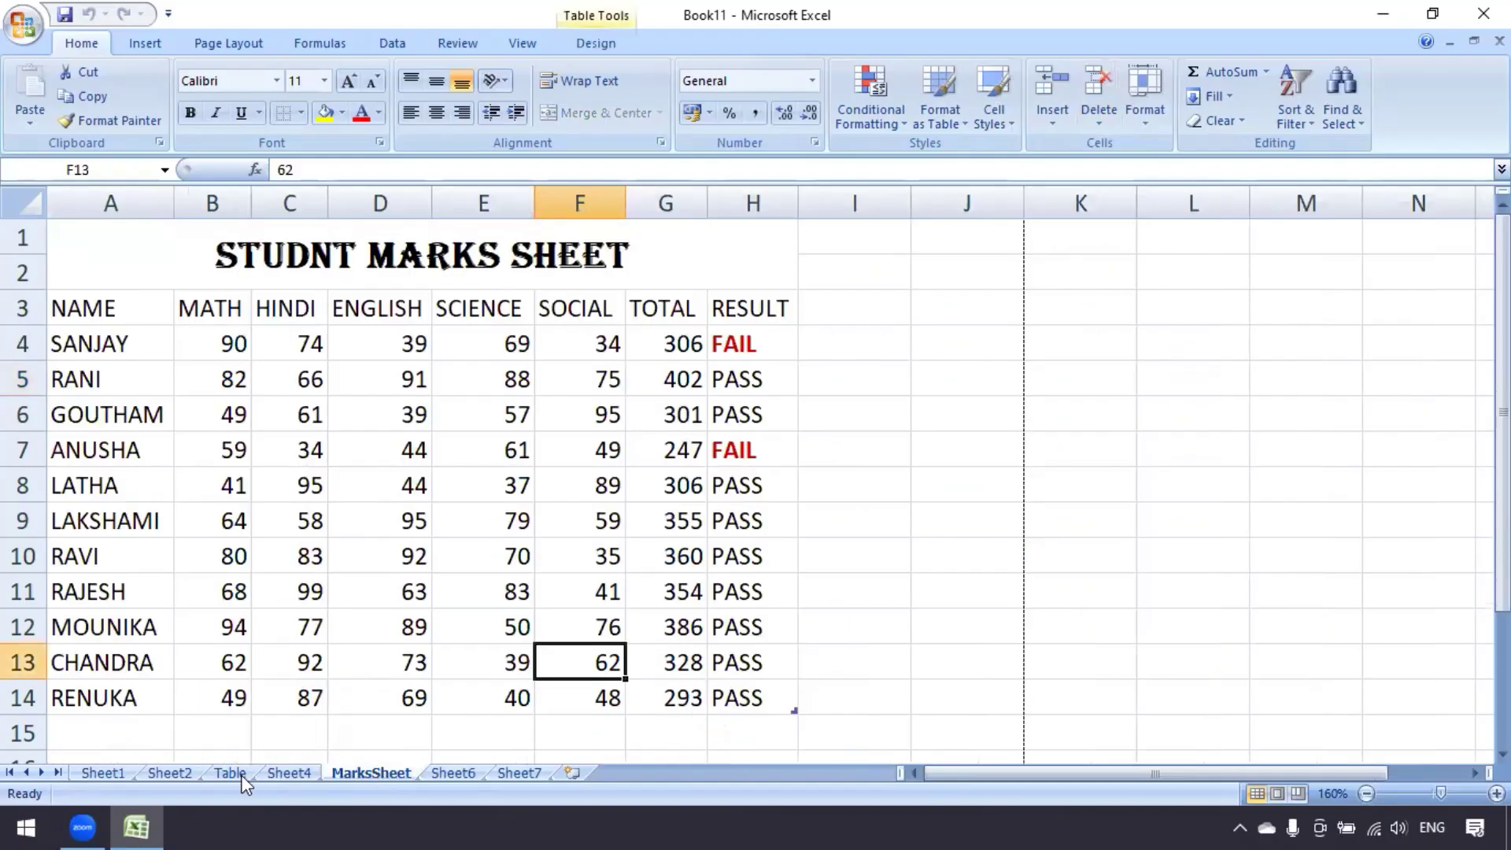
Move the Table sheet to (move to end), after Sheet7
{"action": "left_click", "coordinate": [230, 774]}
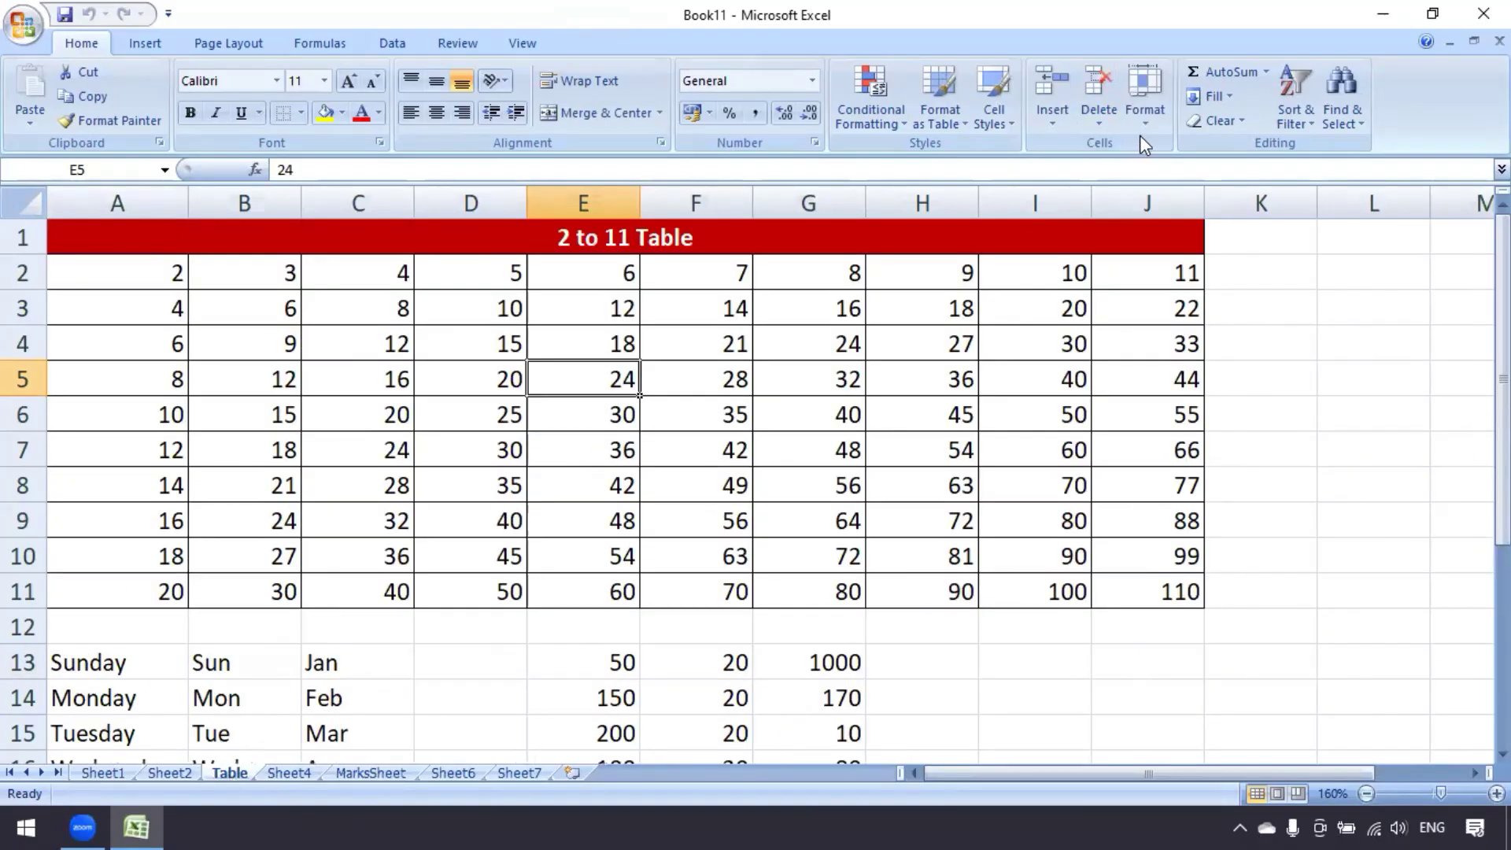
{"action": "left_click", "coordinate": [1149, 114]}
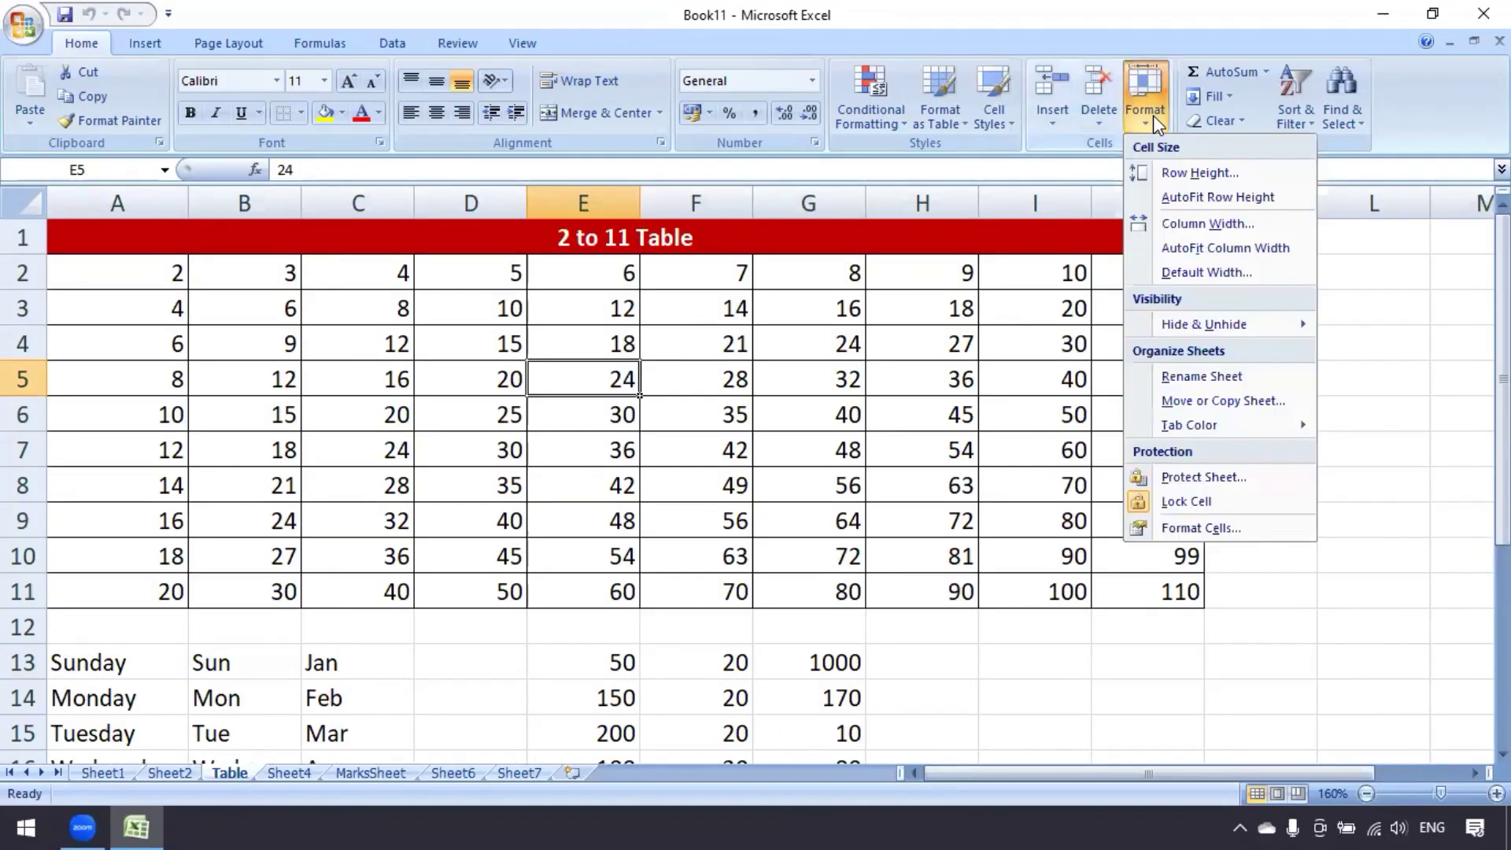
{"action": "left_click", "coordinate": [1224, 400]}
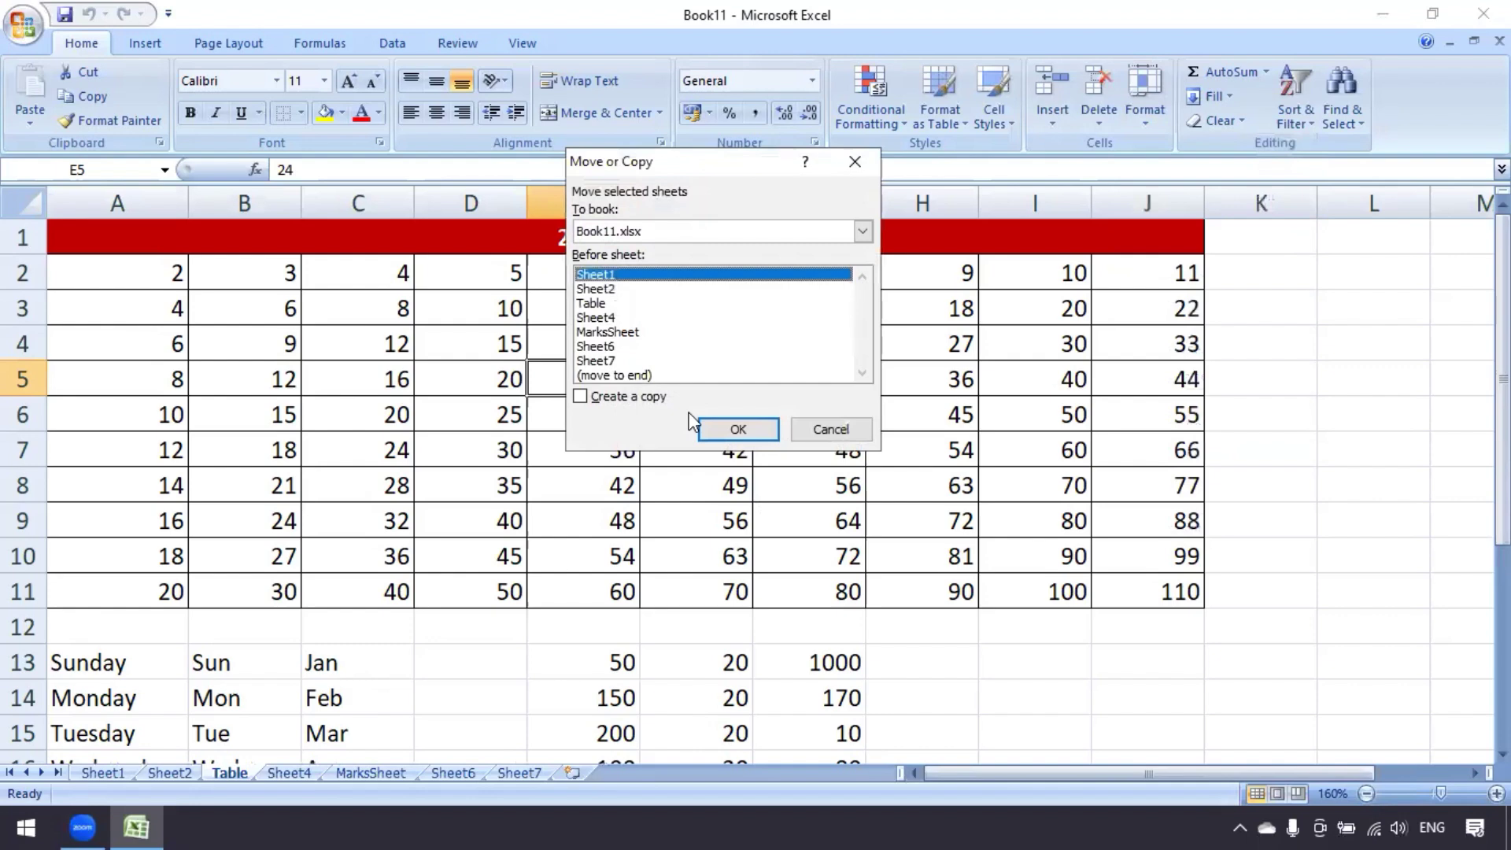
{"action": "left_click", "coordinate": [630, 376]}
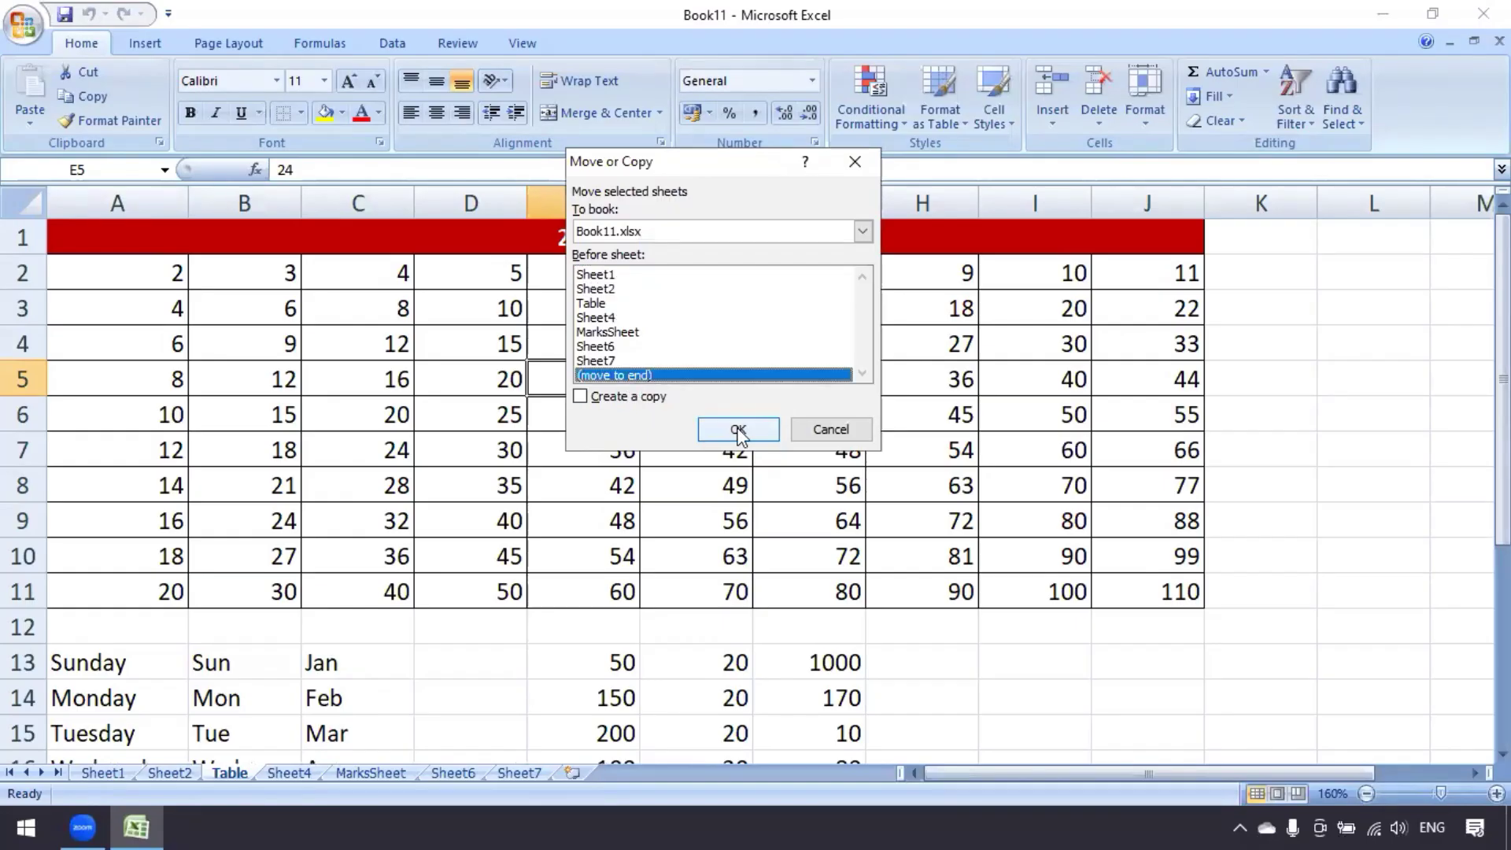
{"action": "left_click", "coordinate": [737, 429]}
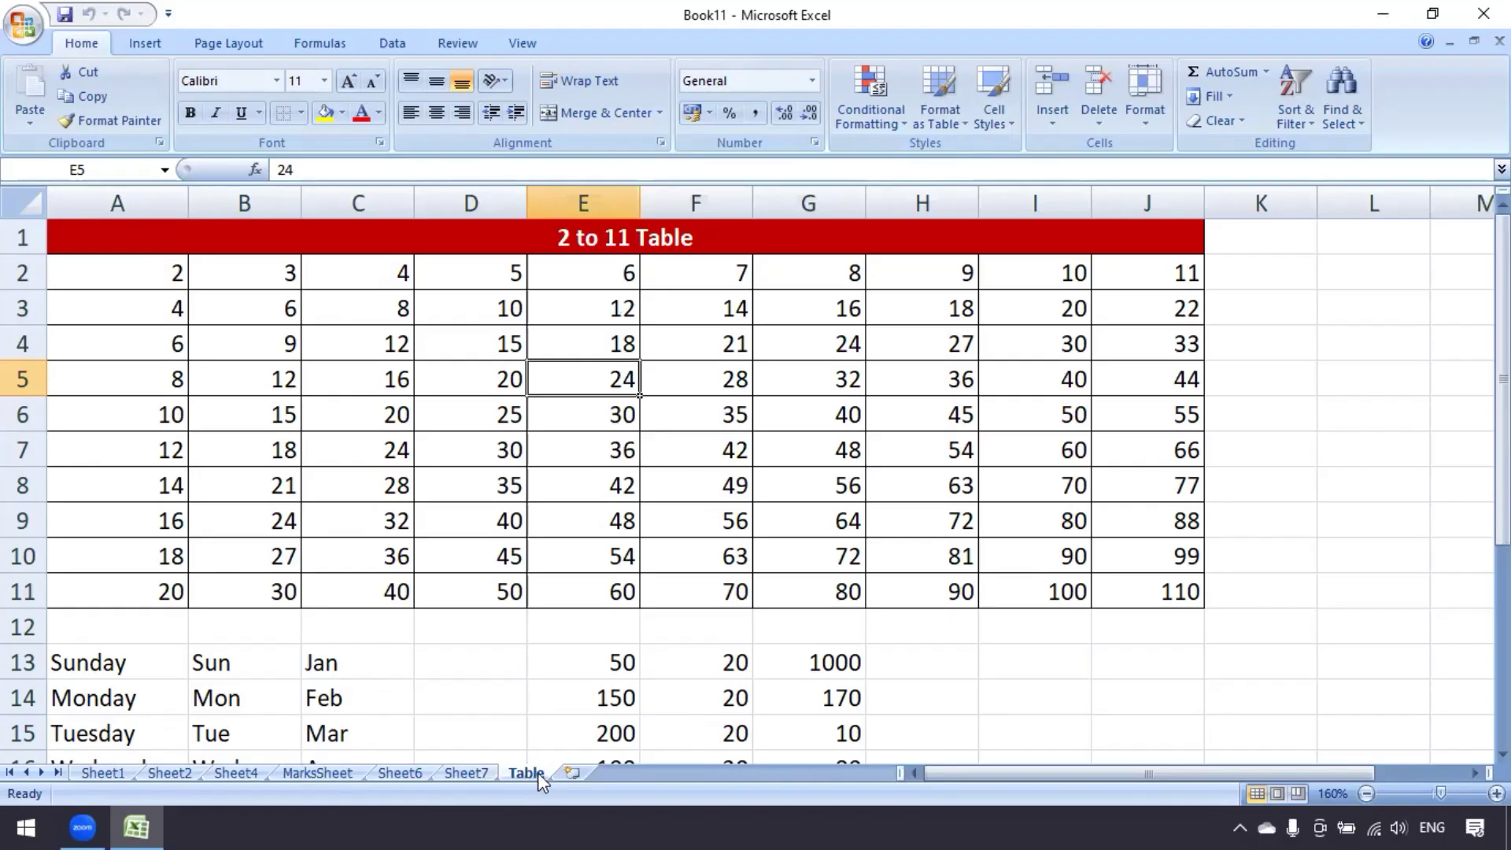
Move MarksSheet to (move to end) so it follows Table
{"action": "left_click", "coordinate": [337, 777]}
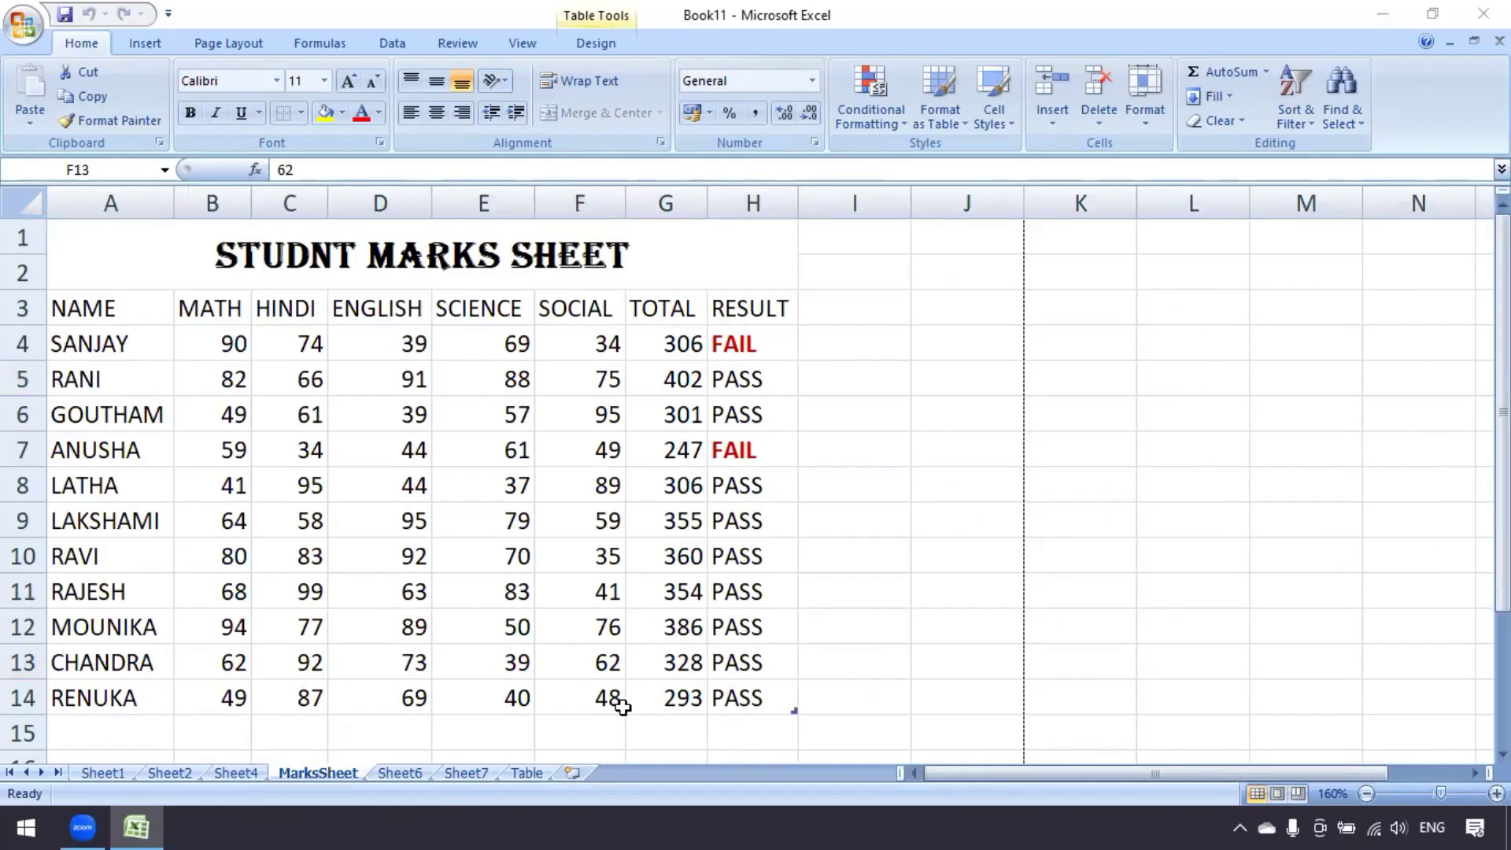
{"action": "left_click", "coordinate": [1160, 119]}
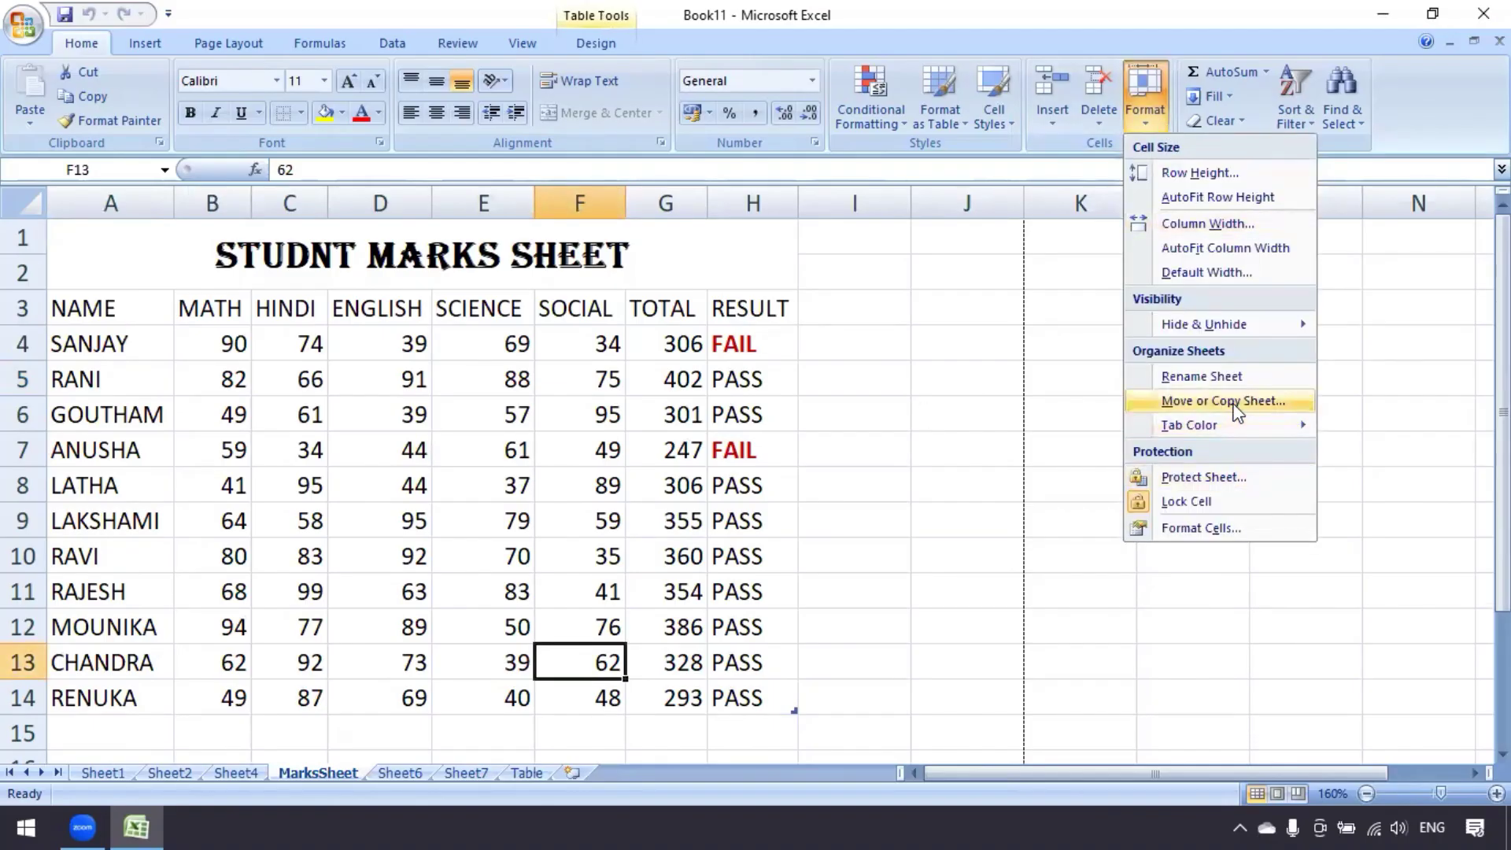
{"action": "left_click", "coordinate": [1234, 403]}
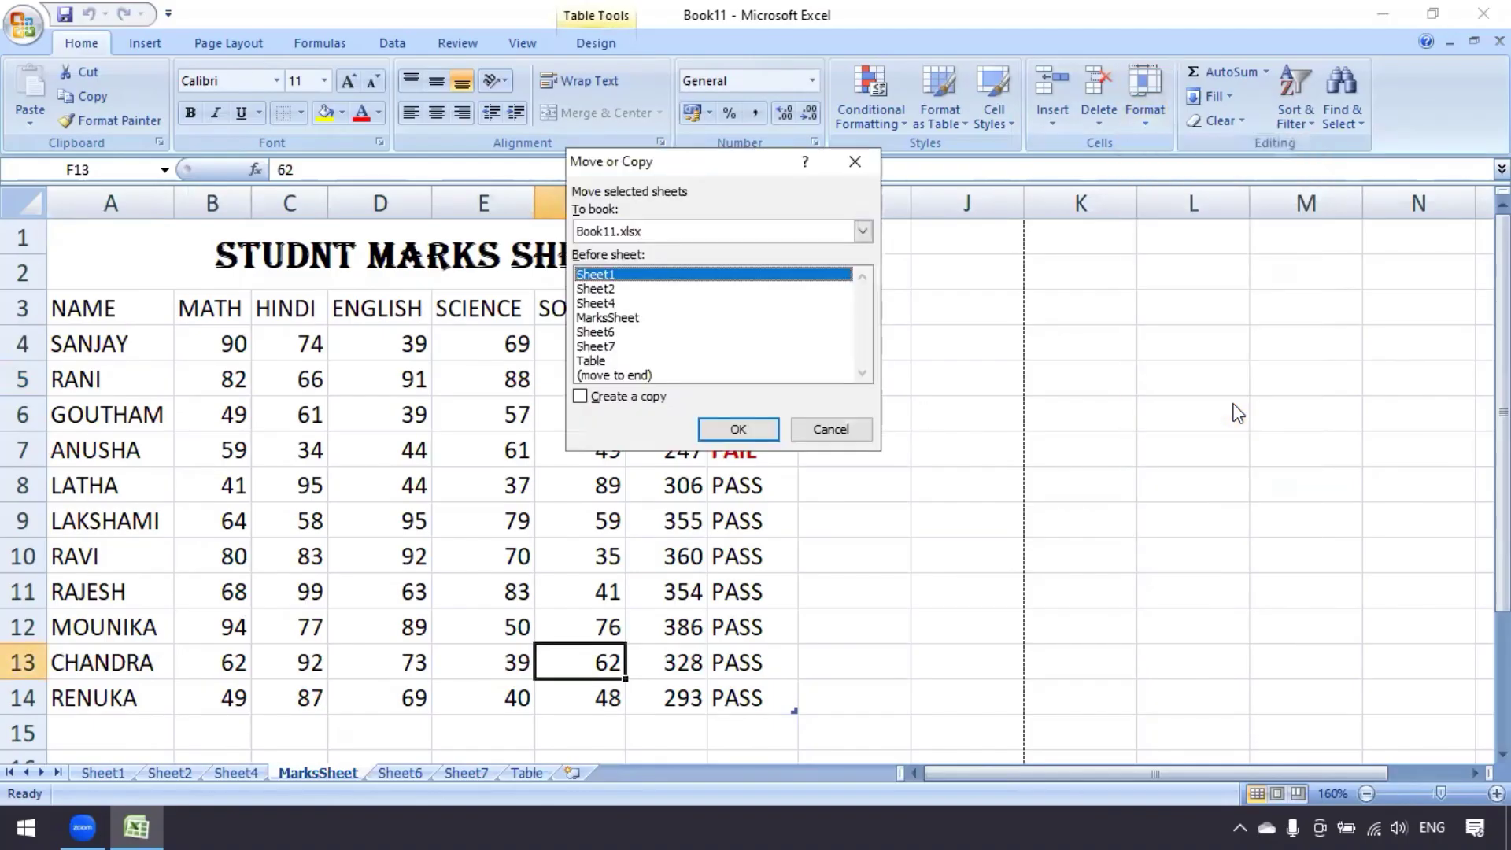
{"action": "left_click", "coordinate": [633, 374]}
{"action": "left_click", "coordinate": [740, 430]}
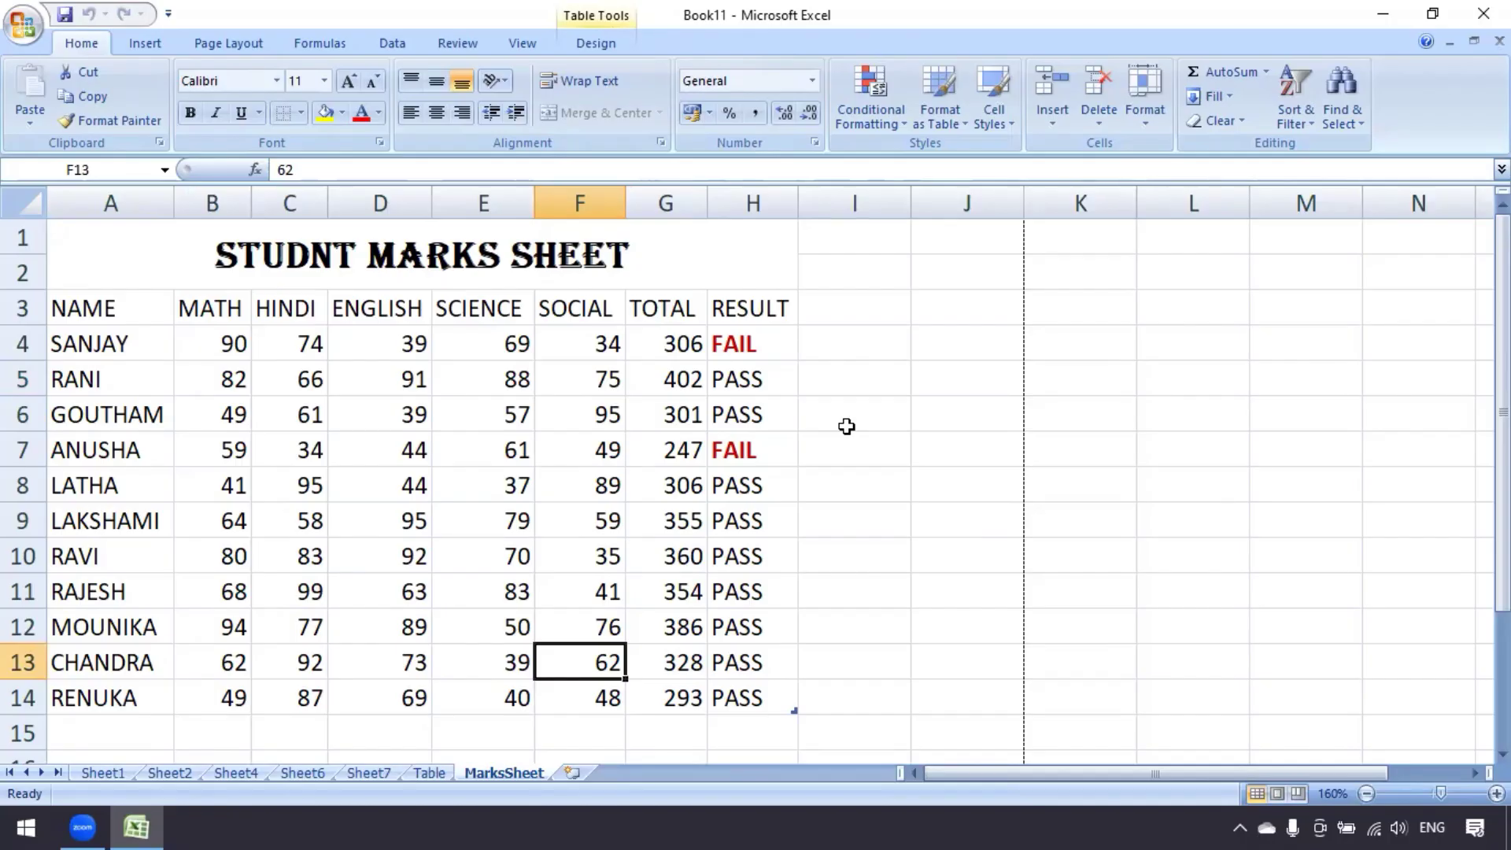
{"action": "left_click", "coordinate": [1153, 114]}
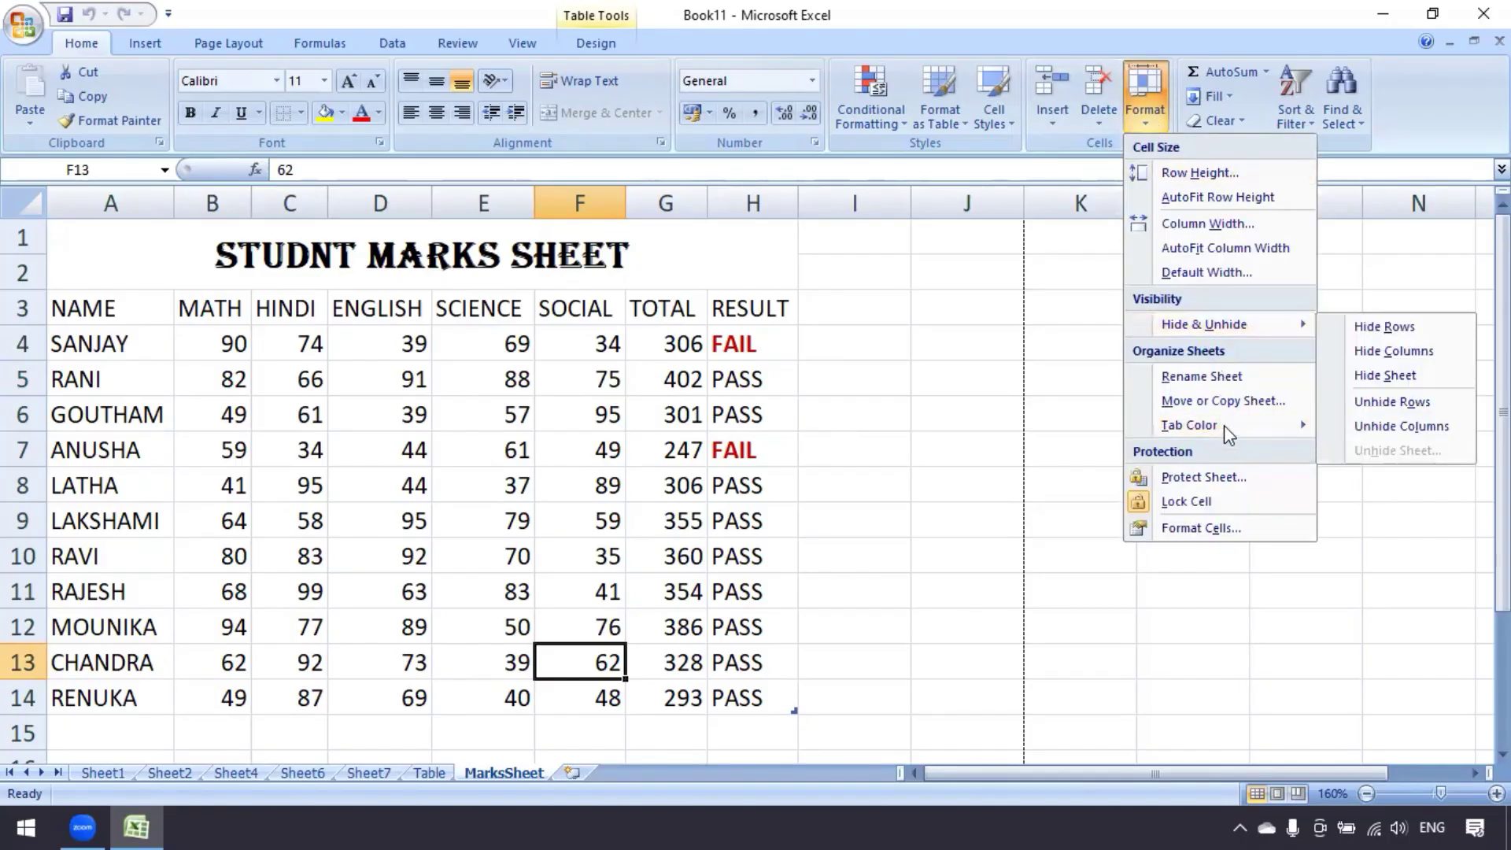
Set the MarksSheet tab colour to red and give the Table tab a dark colour
{"action": "mouse_move", "coordinate": [1225, 425]}
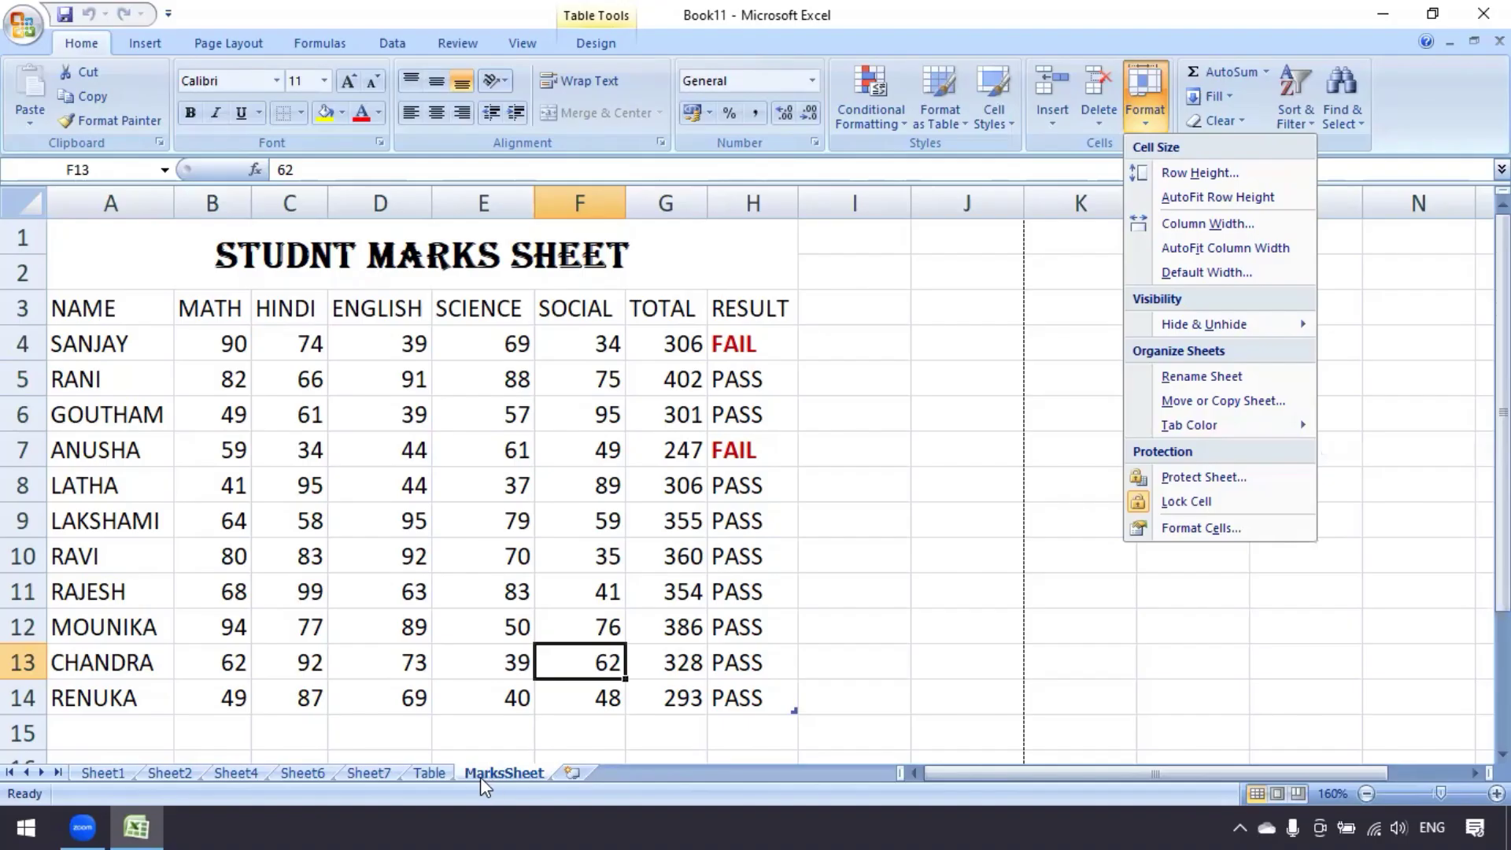
{"action": "mouse_move", "coordinate": [1277, 430]}
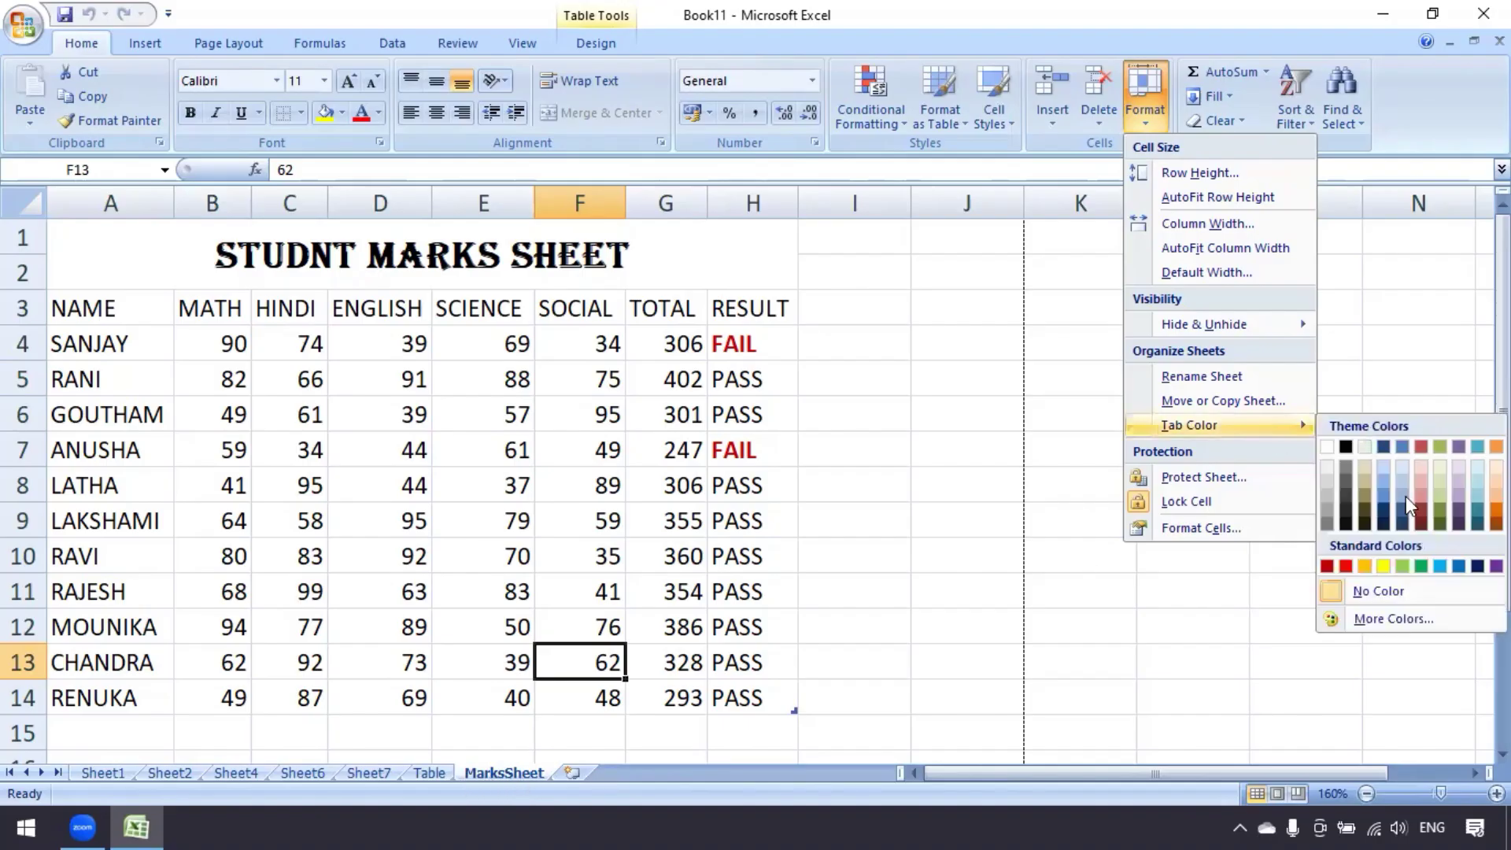
{"action": "left_click", "coordinate": [1346, 566]}
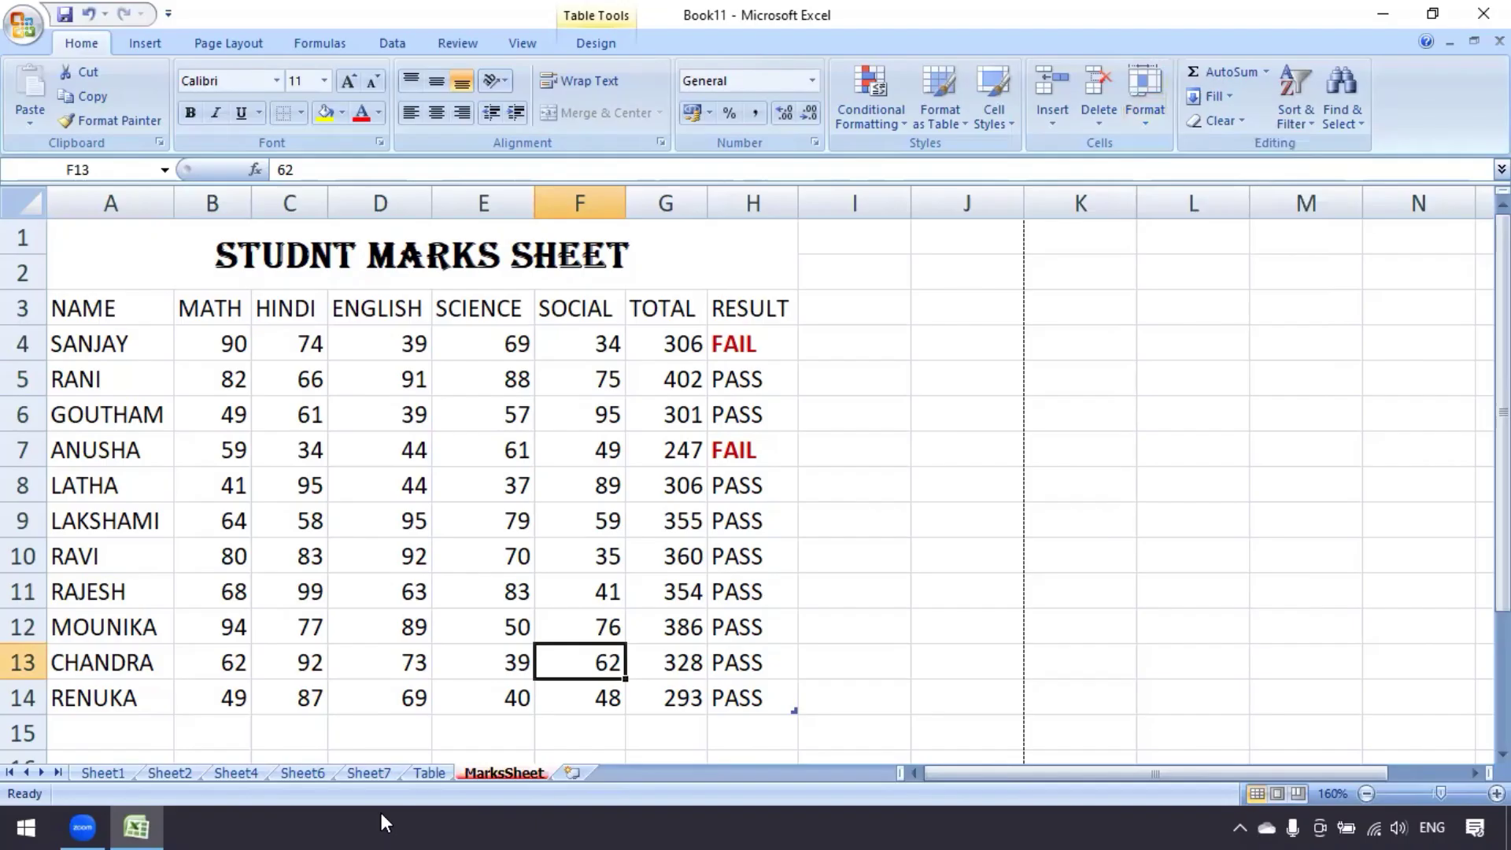
{"action": "left_click", "coordinate": [429, 772]}
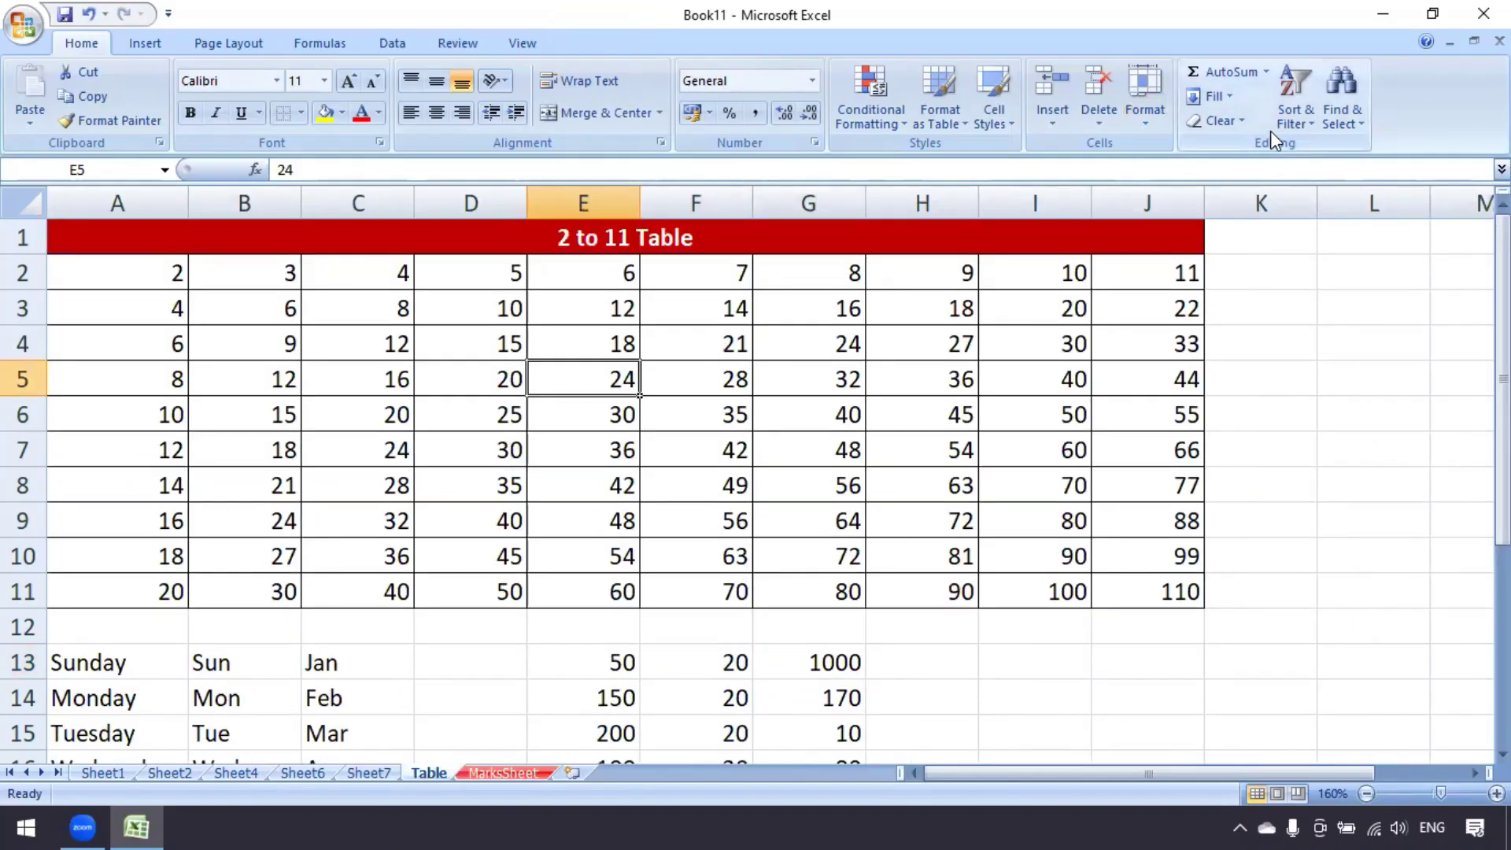
{"action": "left_click", "coordinate": [1295, 118]}
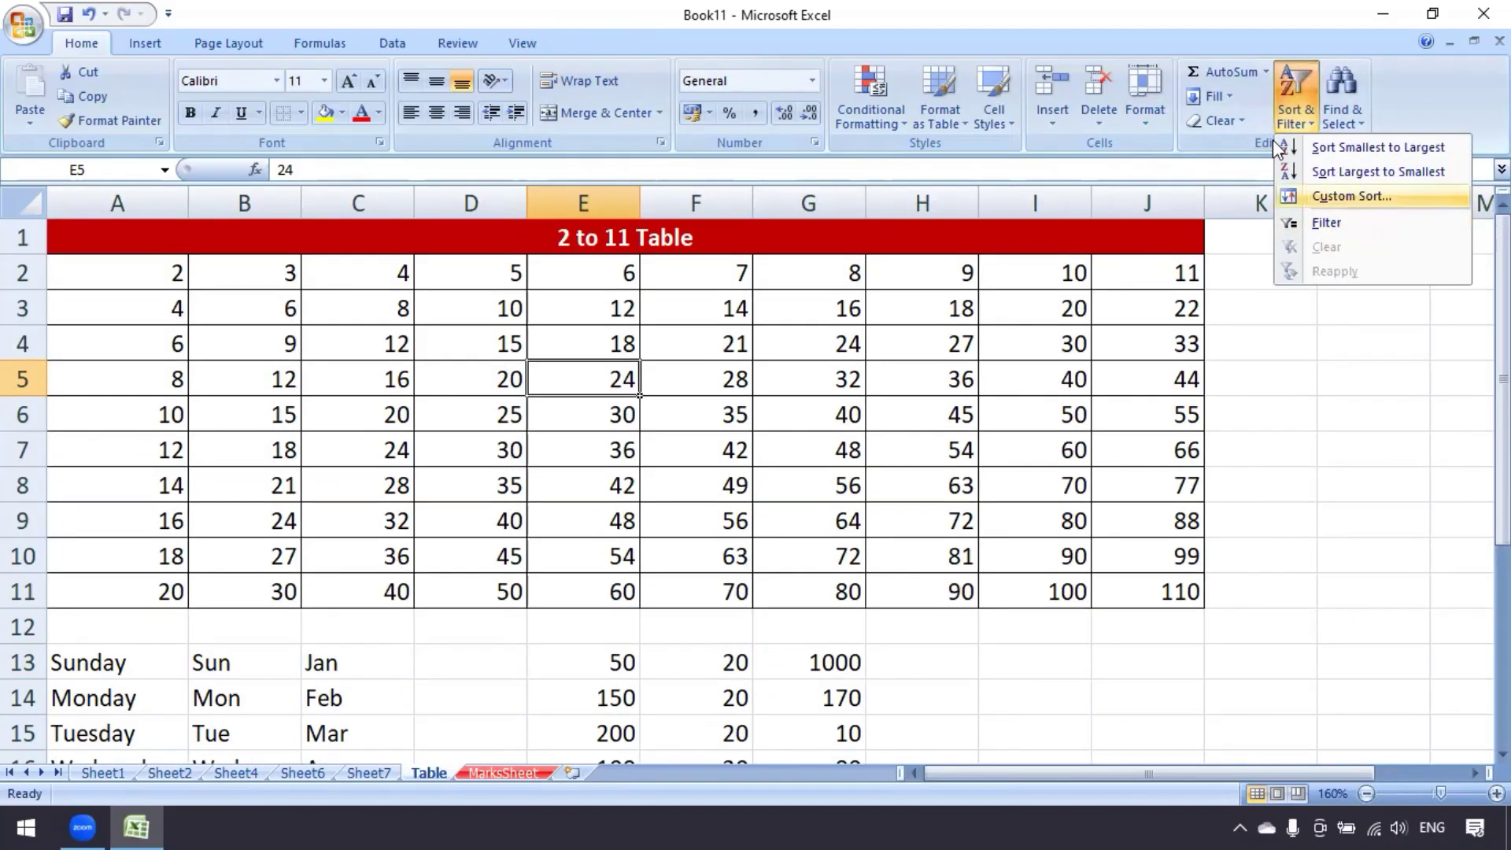
{"action": "left_click", "coordinate": [1139, 115]}
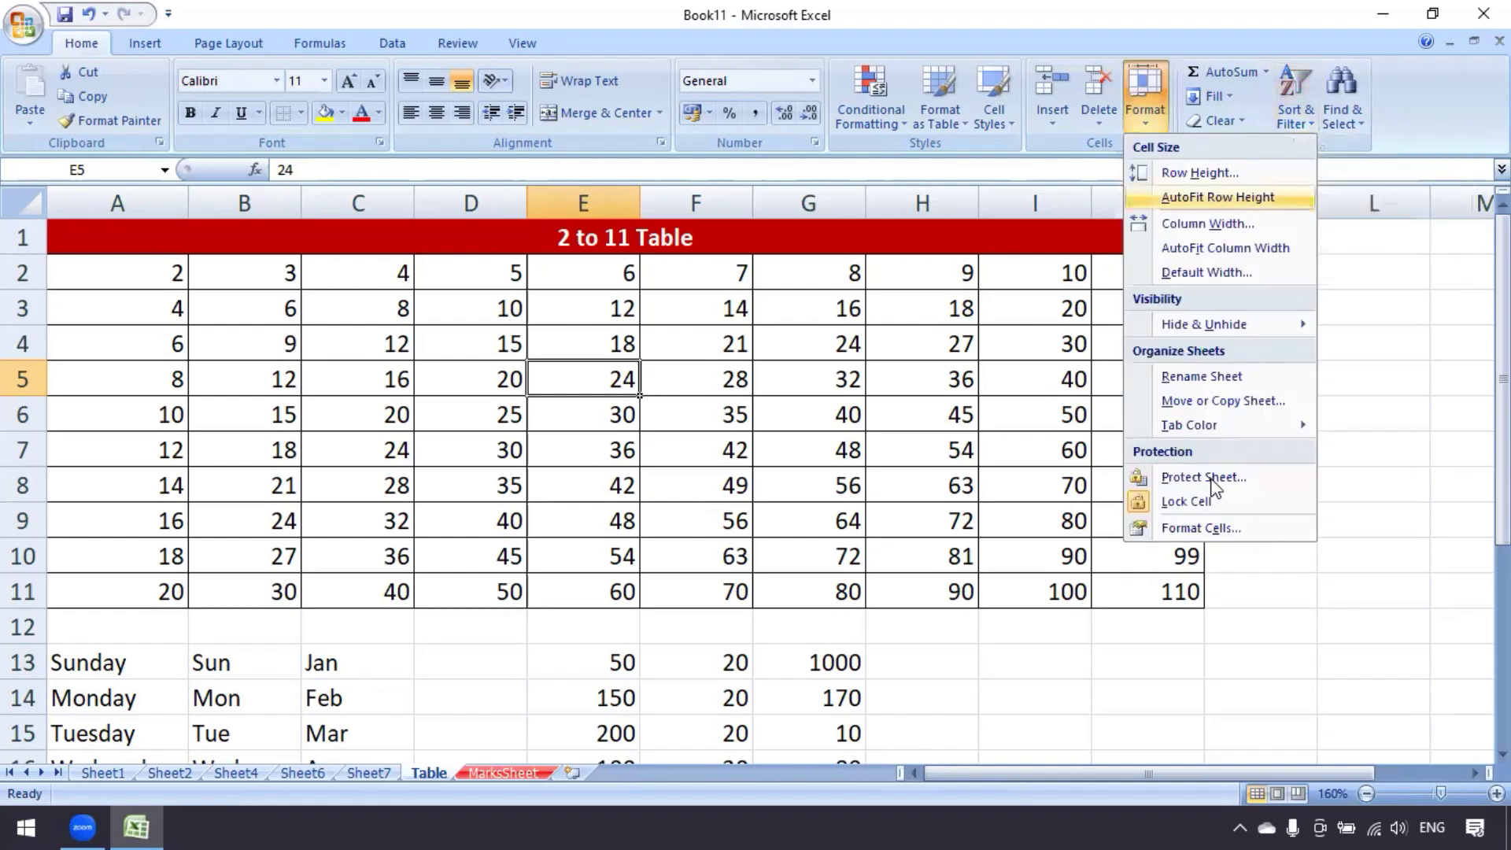
{"action": "mouse_move", "coordinate": [1264, 425]}
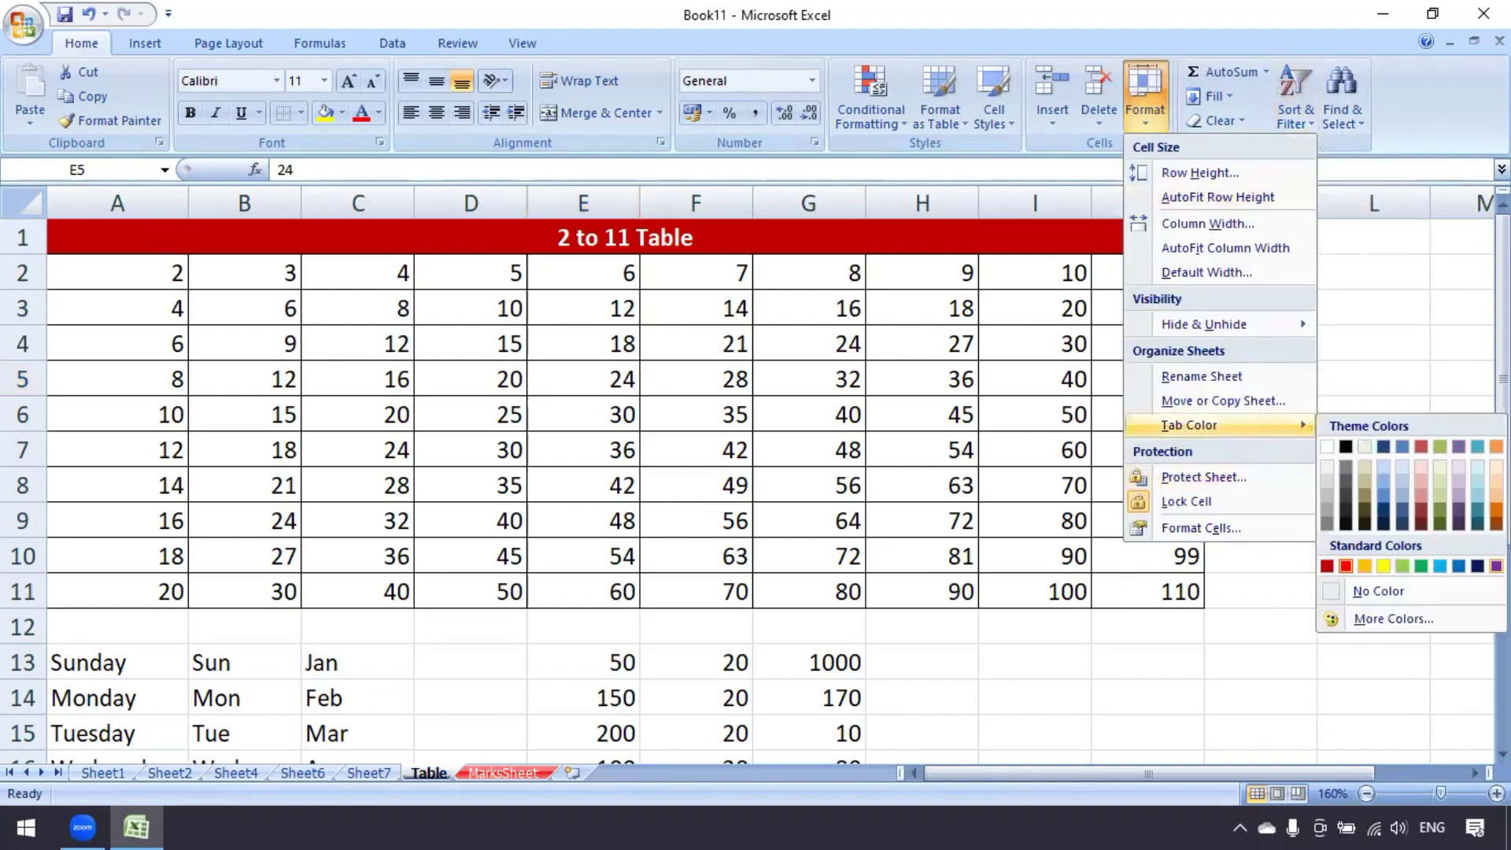
{"action": "left_click", "coordinate": [379, 780]}
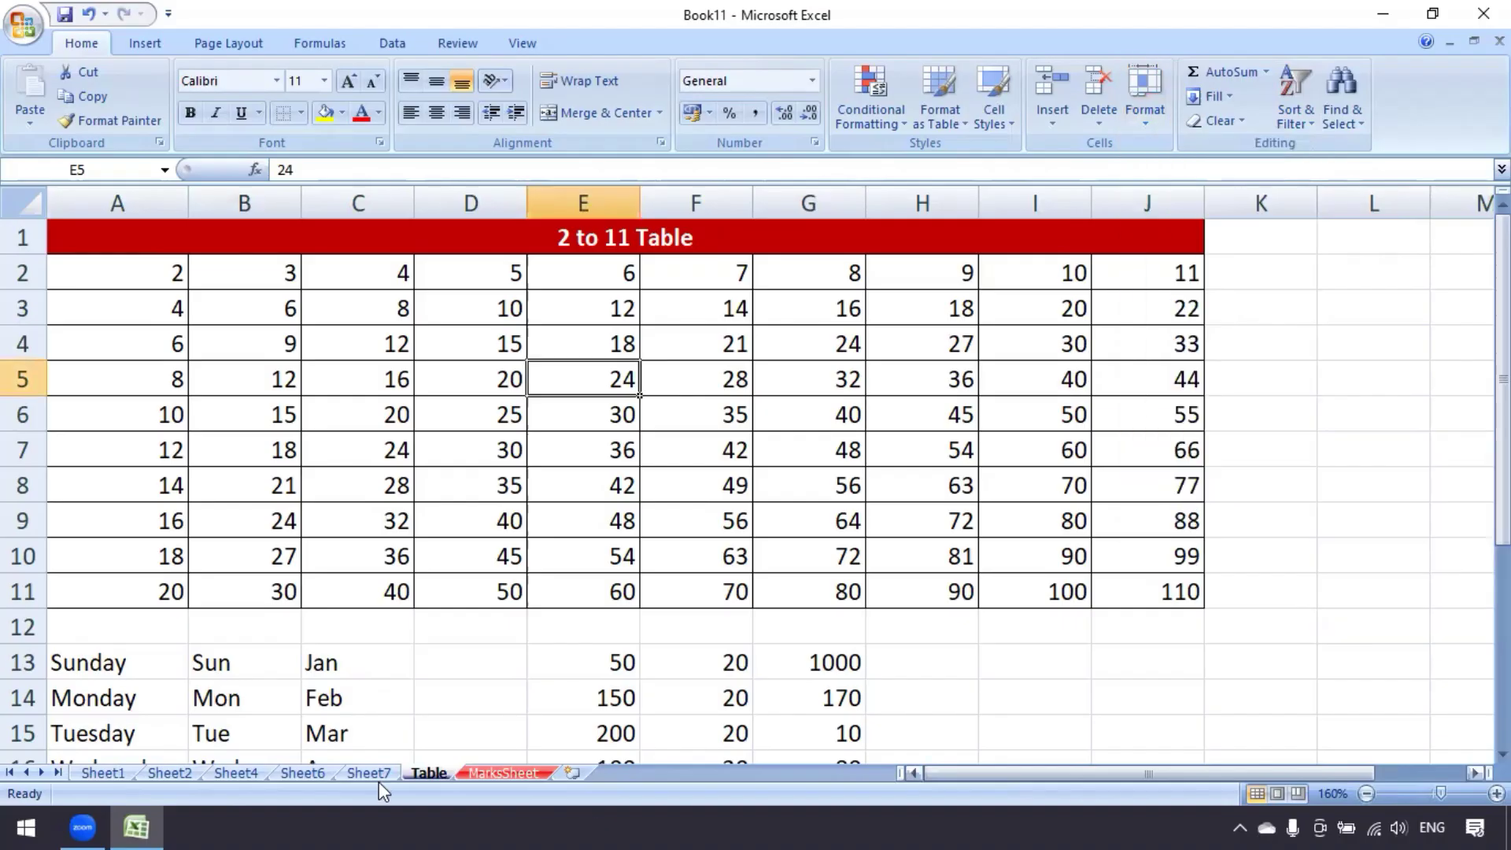
Give the Sheet7 tab a light blue tab colour
{"action": "left_click", "coordinate": [377, 775]}
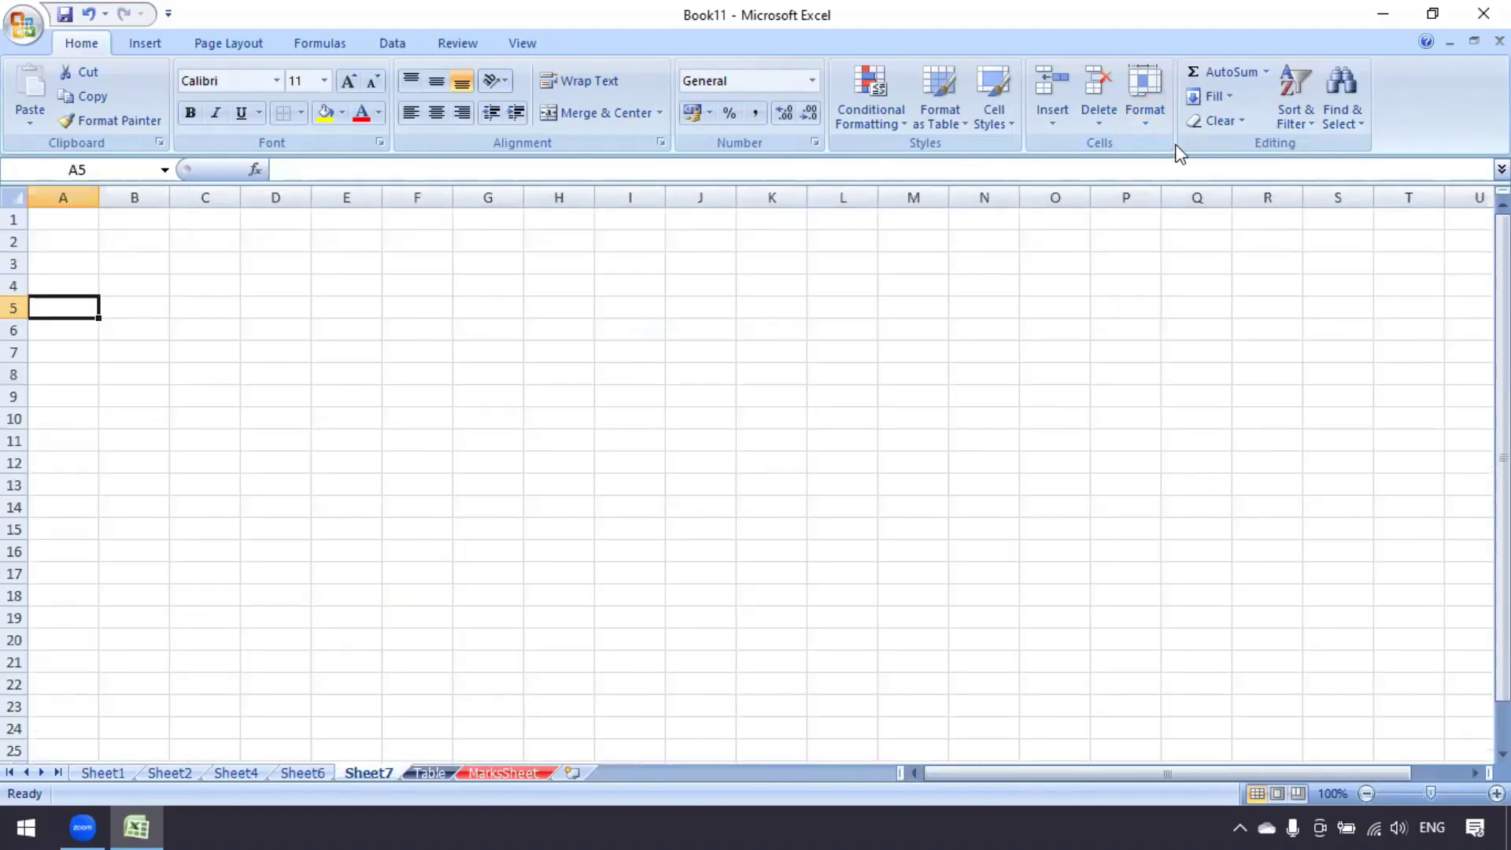
{"action": "left_click", "coordinate": [1144, 129]}
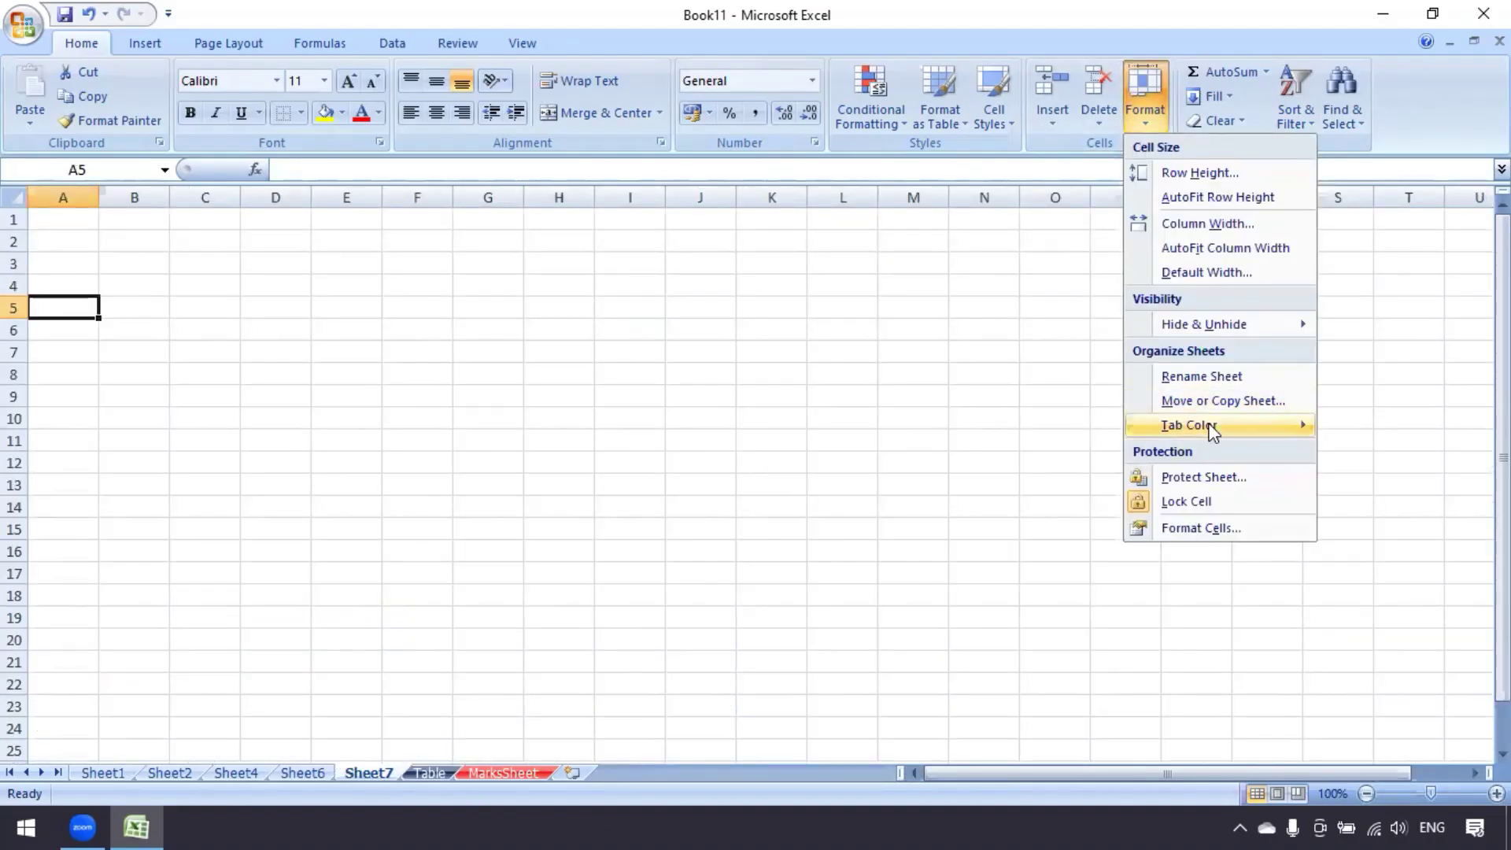
{"action": "mouse_move", "coordinate": [1299, 425]}
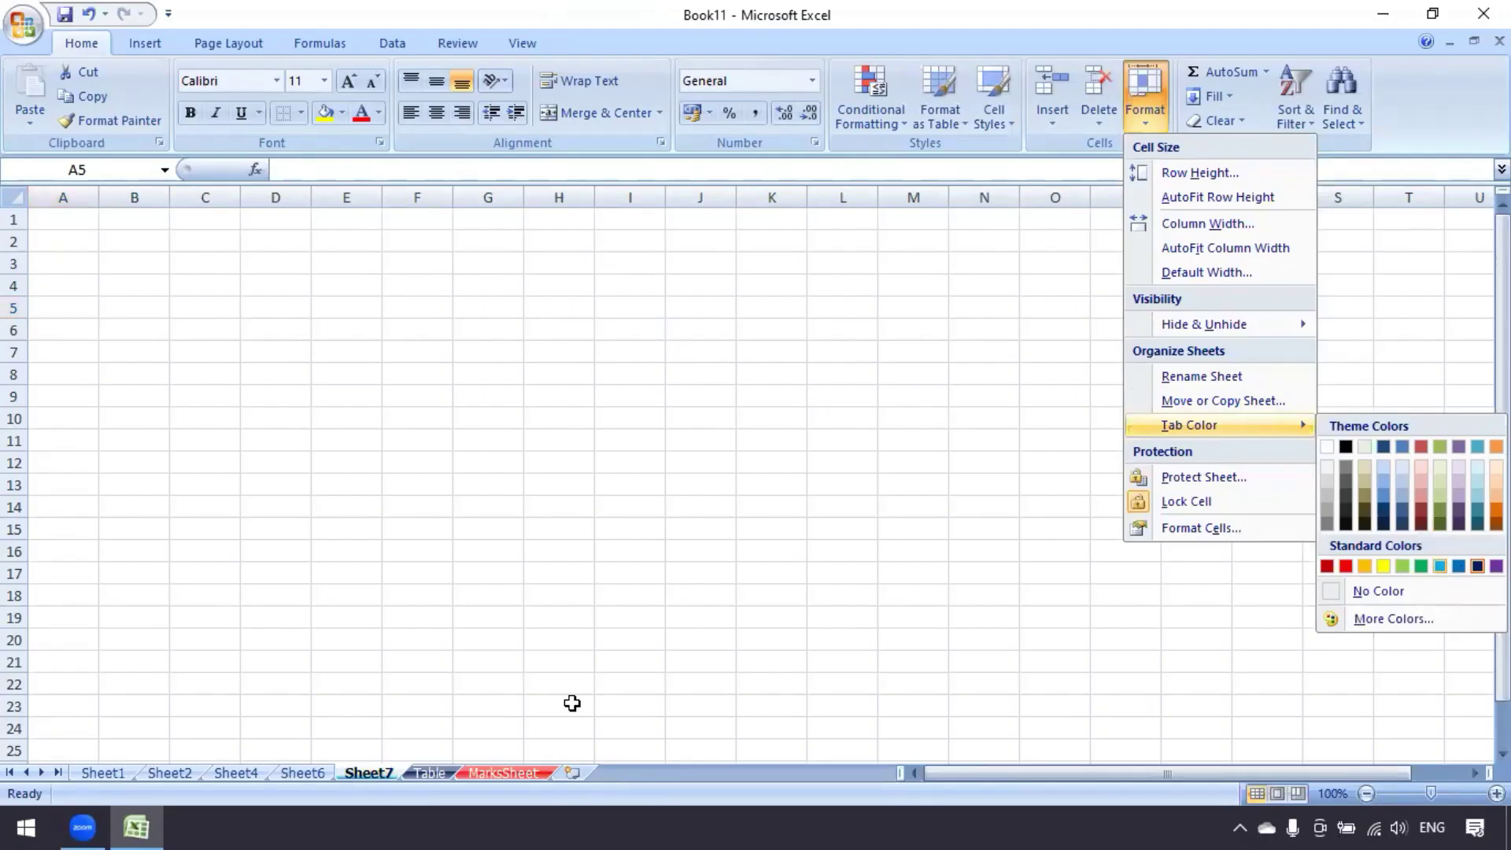
{"action": "left_click", "coordinate": [315, 772]}
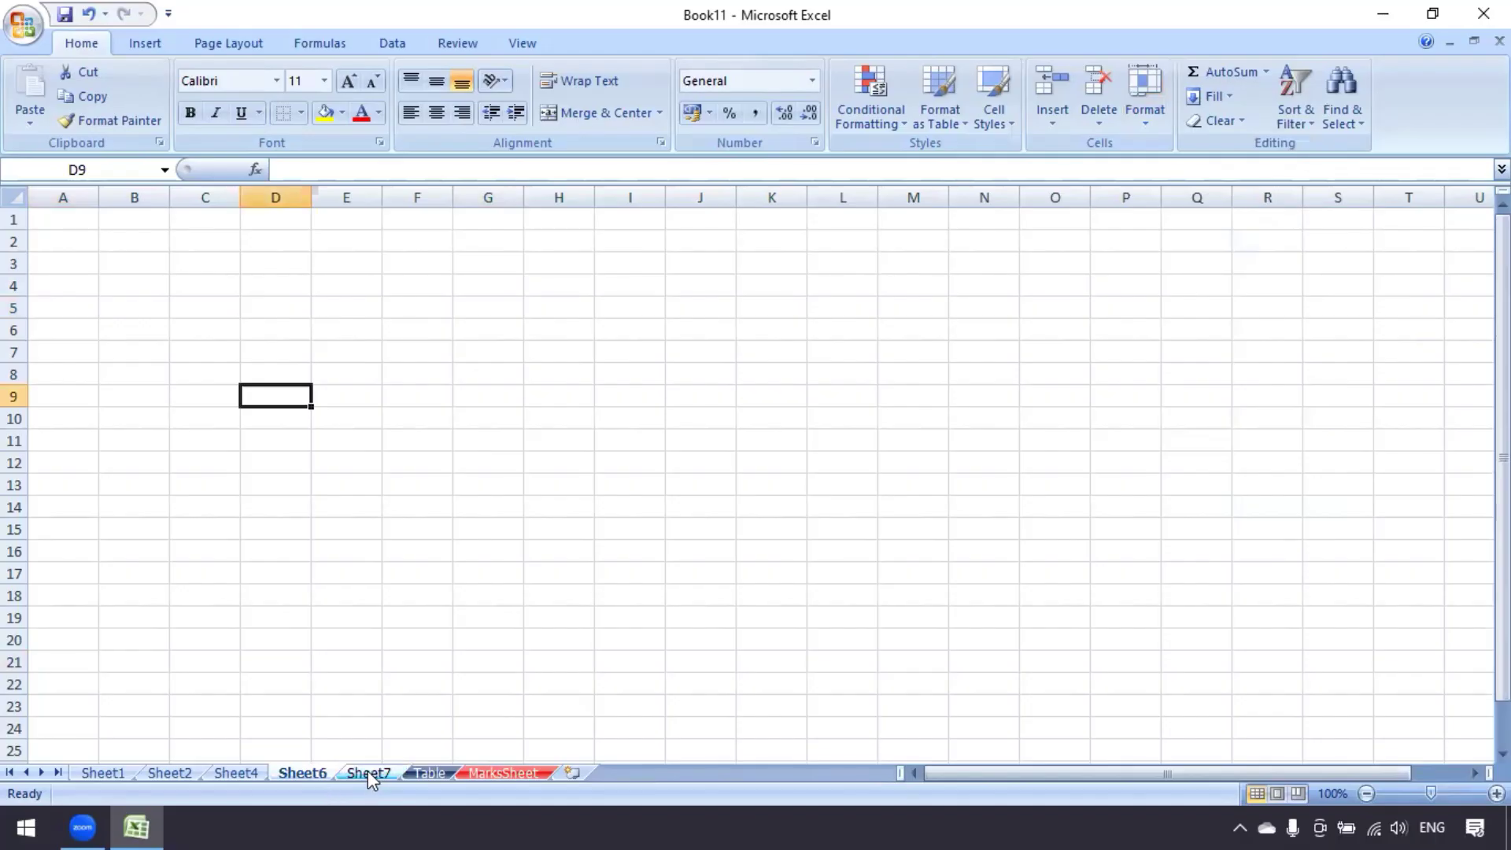
Visit Table, Sheet7, Sheet1, Sheet2, Sheet4 and Sheet6 in turn, ending on MarksSheet's marks table
{"action": "left_click", "coordinate": [431, 772]}
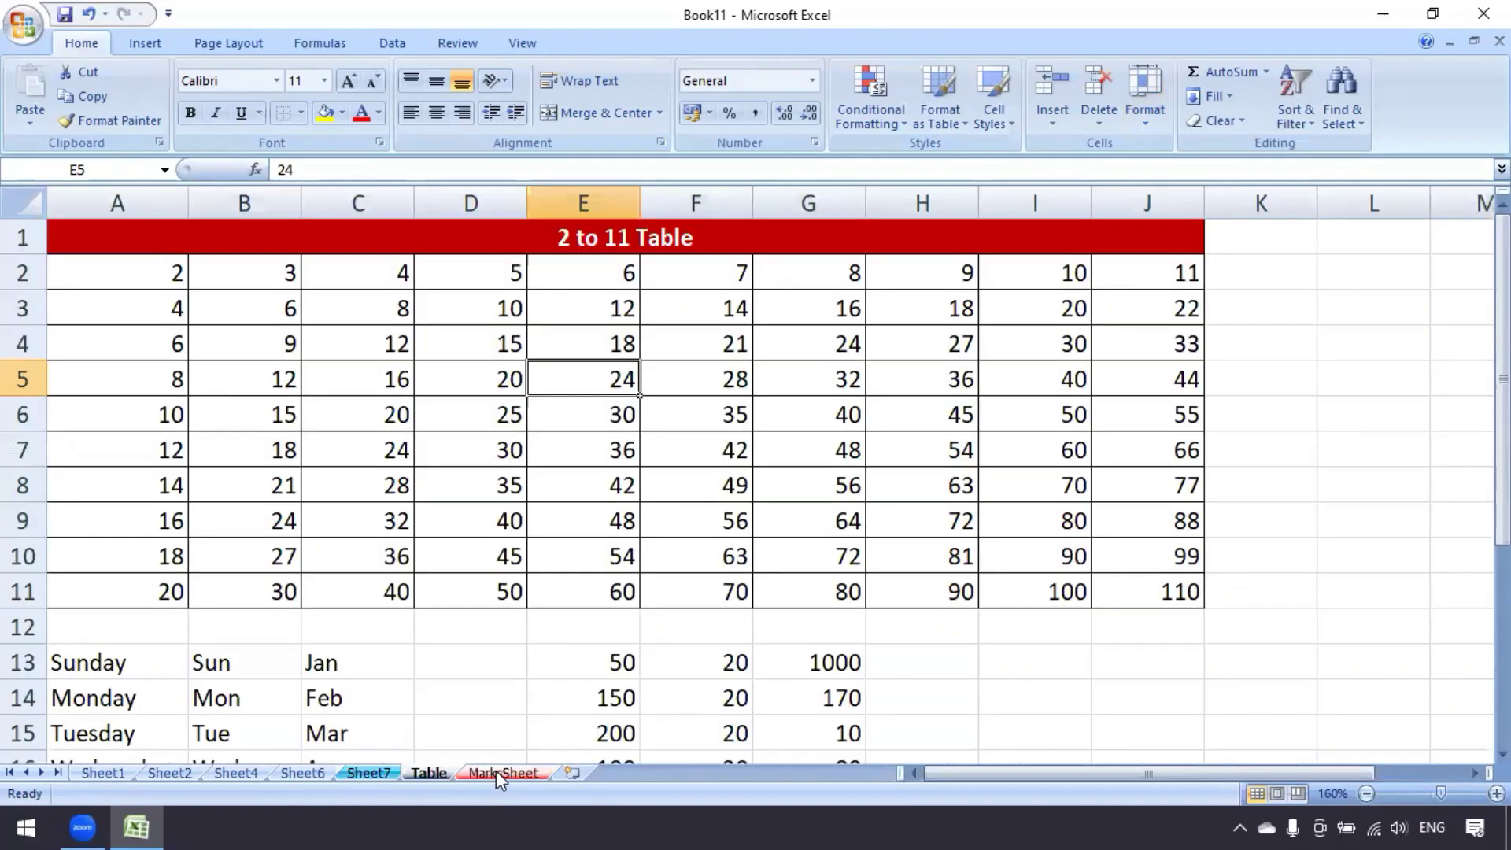
{"action": "left_click", "coordinate": [495, 772]}
{"action": "left_click", "coordinate": [431, 771]}
{"action": "left_click", "coordinate": [376, 773]}
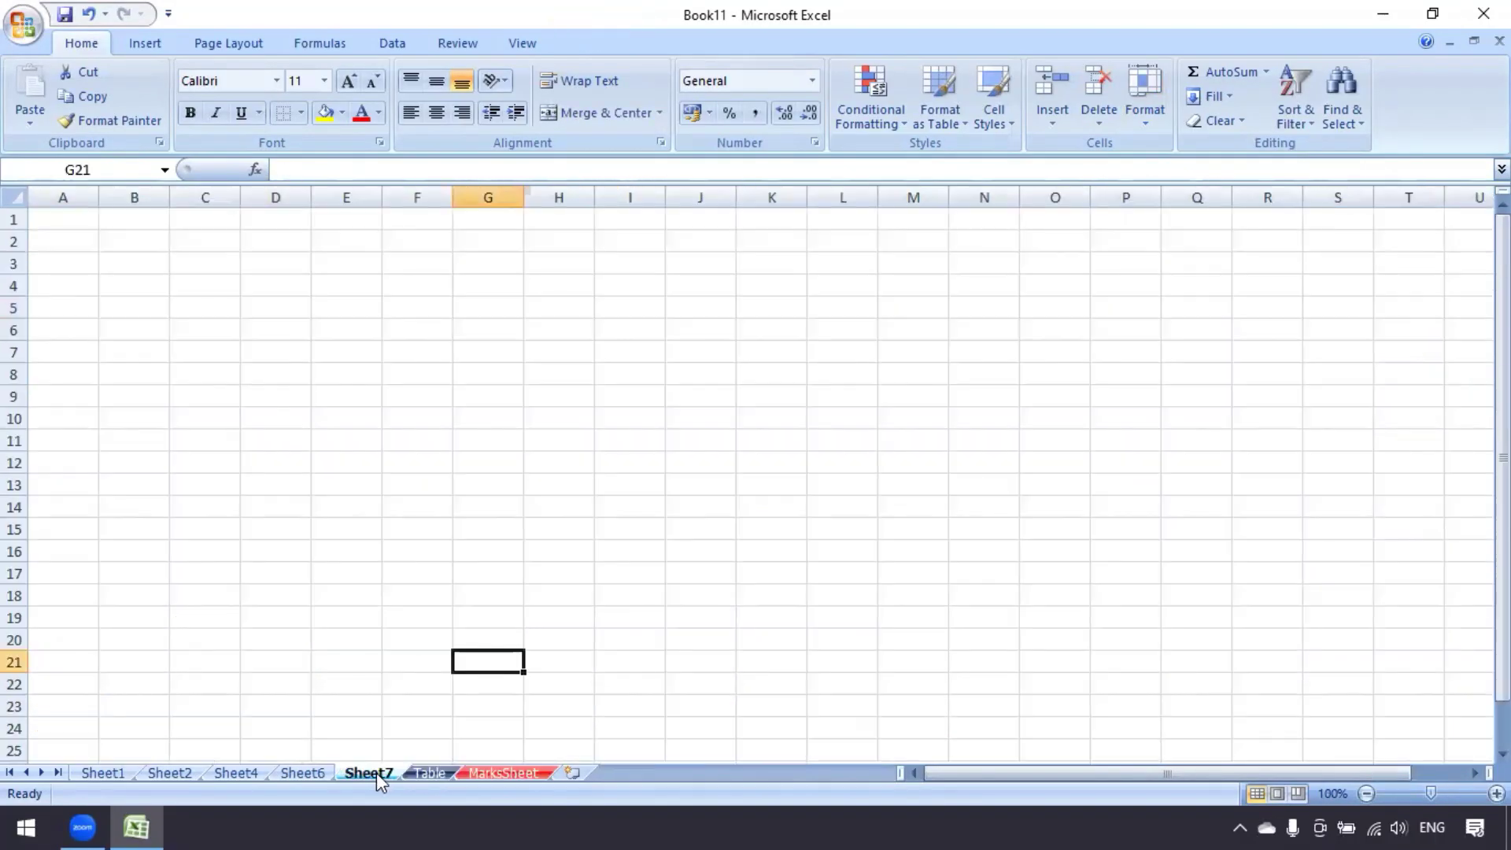
{"action": "left_click", "coordinate": [103, 777]}
{"action": "left_click", "coordinate": [168, 772]}
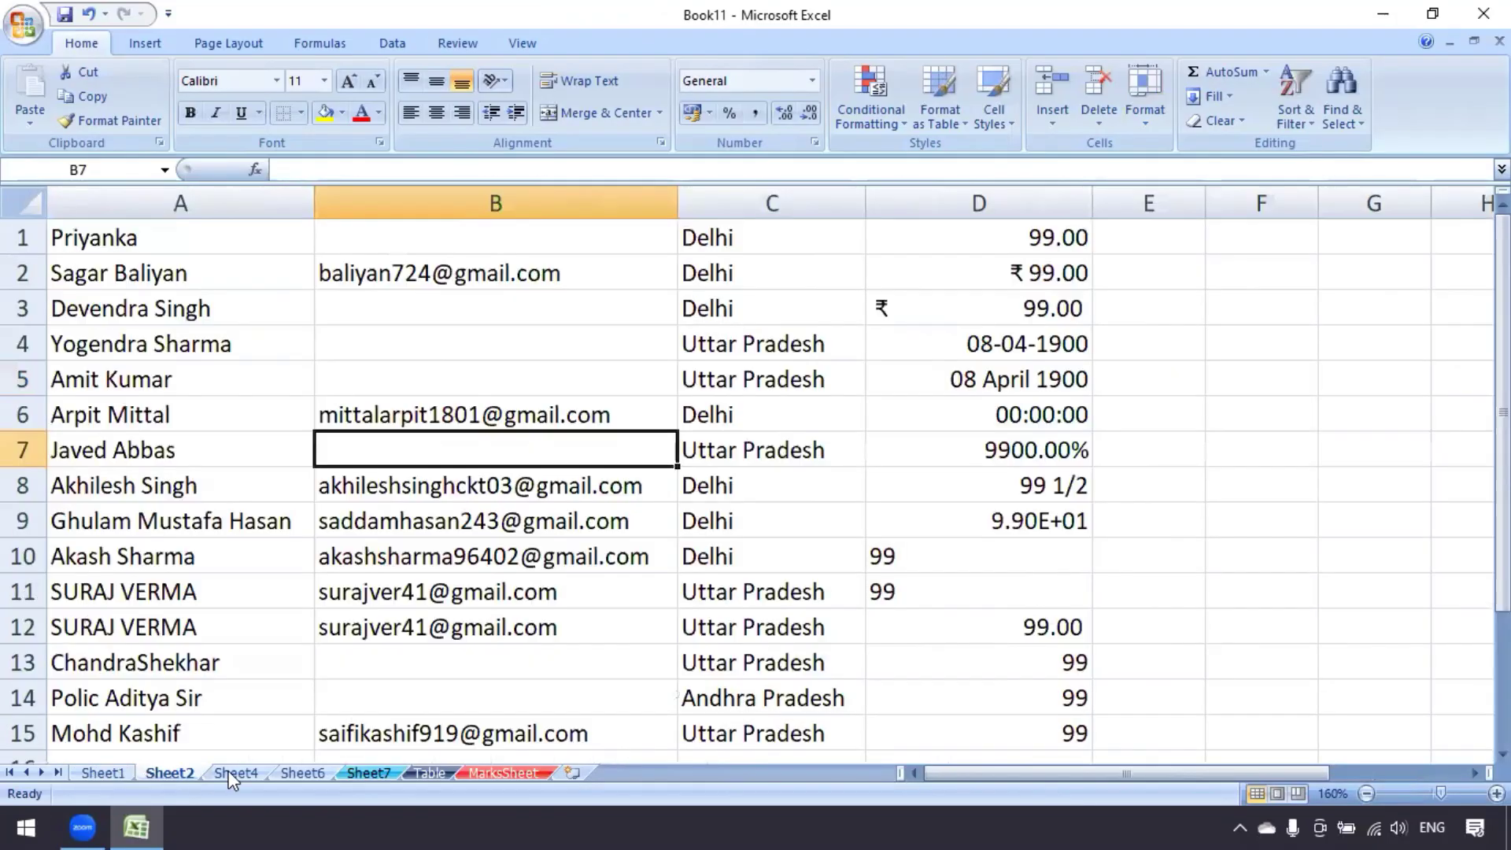
{"action": "left_click", "coordinate": [233, 772]}
{"action": "left_click", "coordinate": [299, 773]}
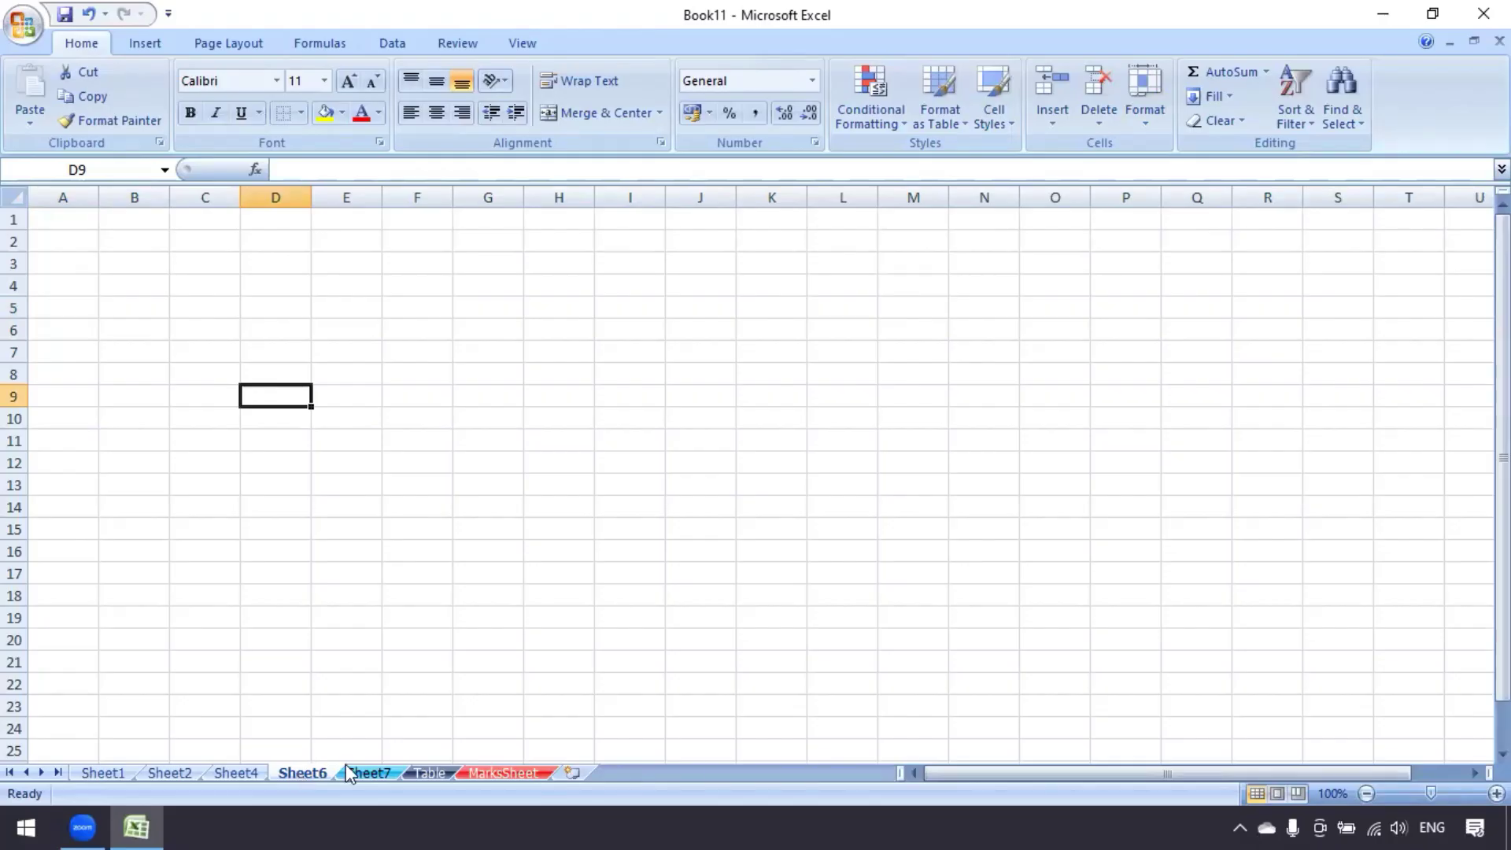
{"action": "left_click", "coordinate": [384, 772]}
{"action": "left_click", "coordinate": [440, 773]}
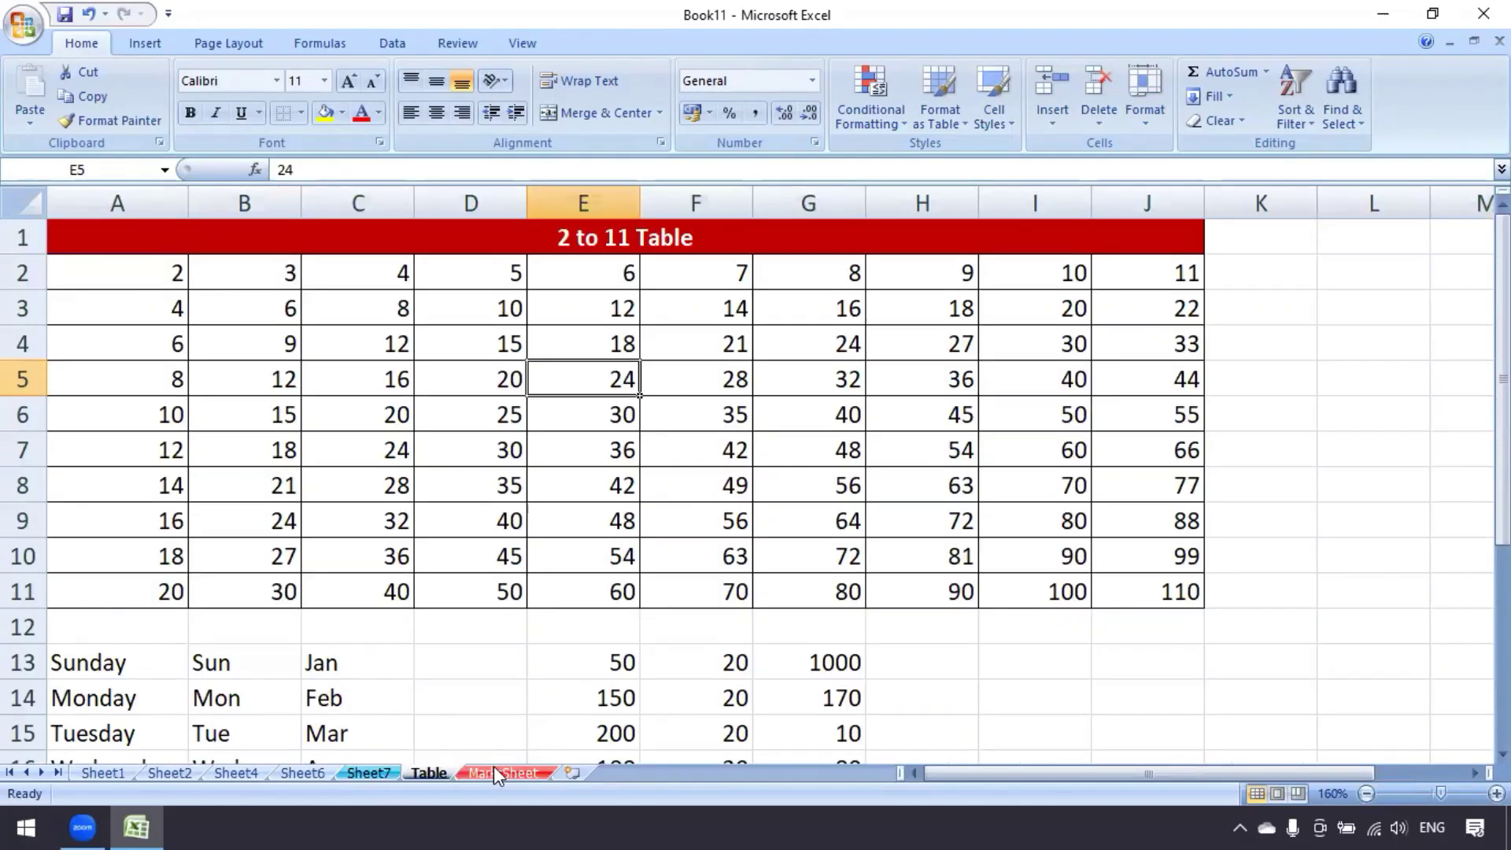
{"action": "left_click", "coordinate": [495, 773]}
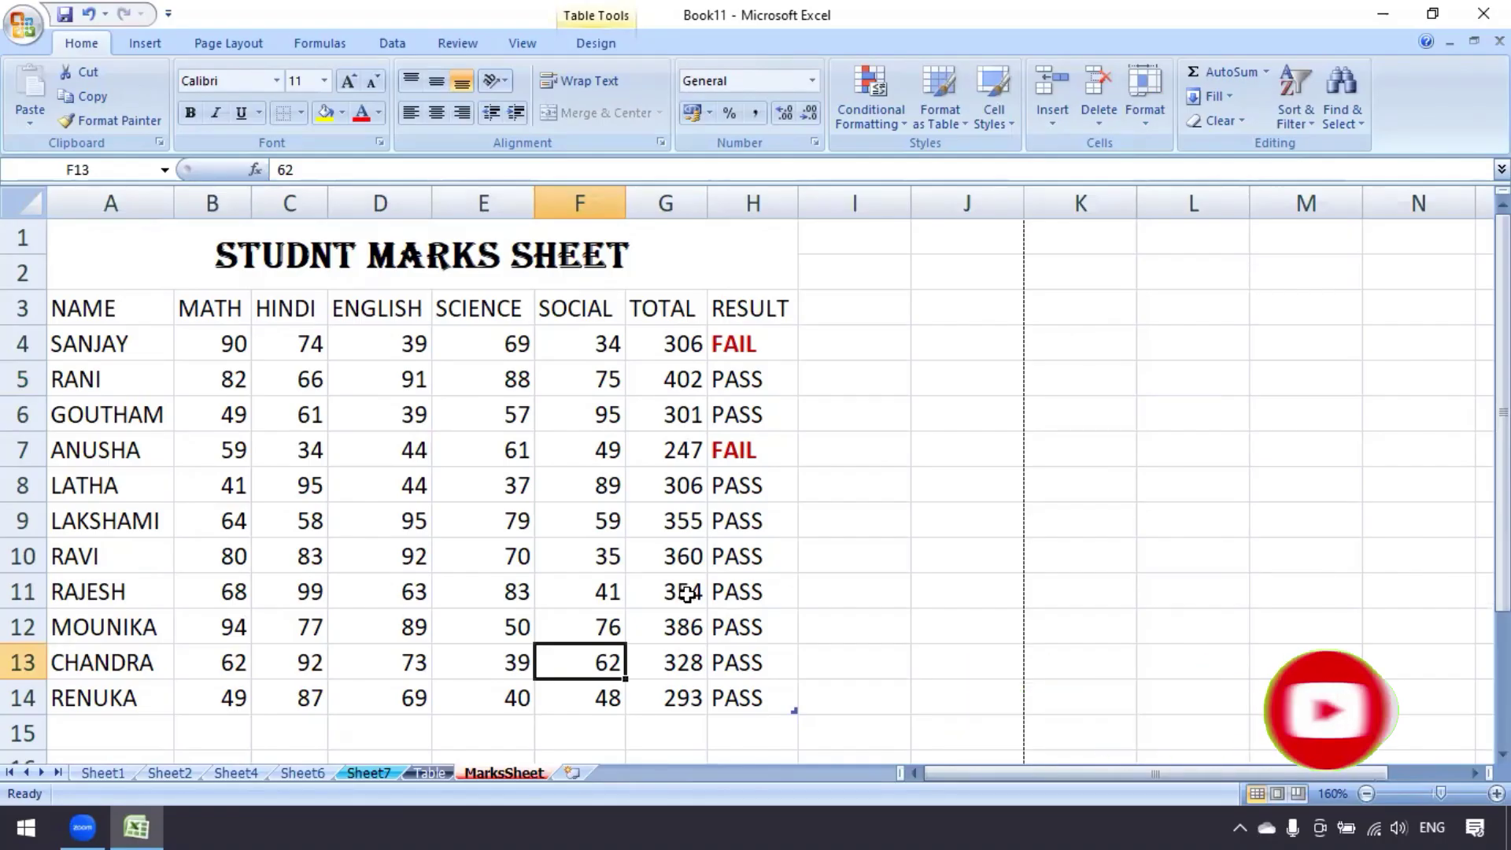
{"action": "left_click", "coordinate": [1145, 98]}
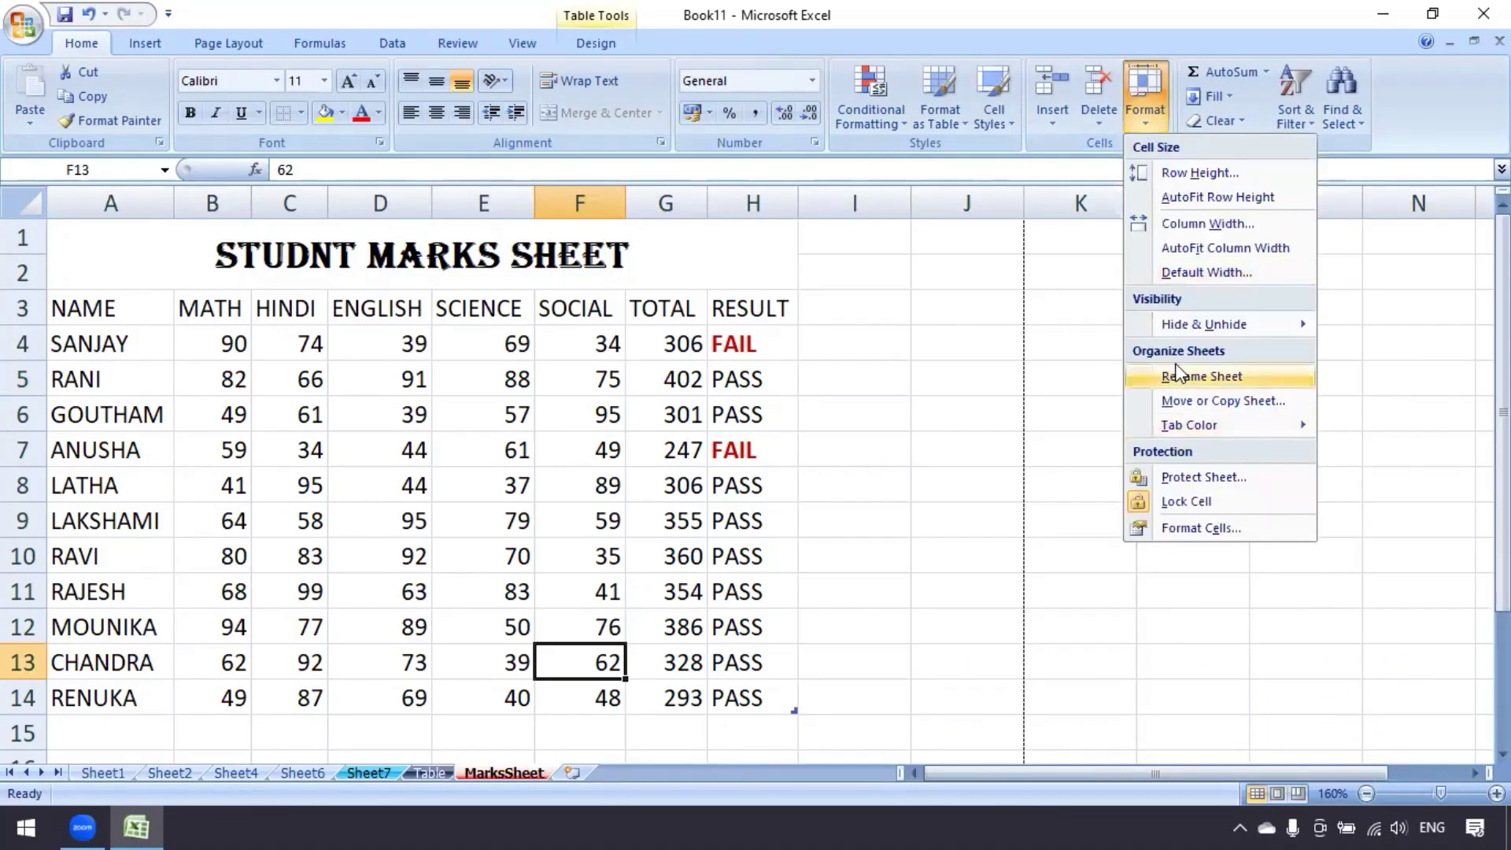
{"action": "mouse_move", "coordinate": [1198, 431]}
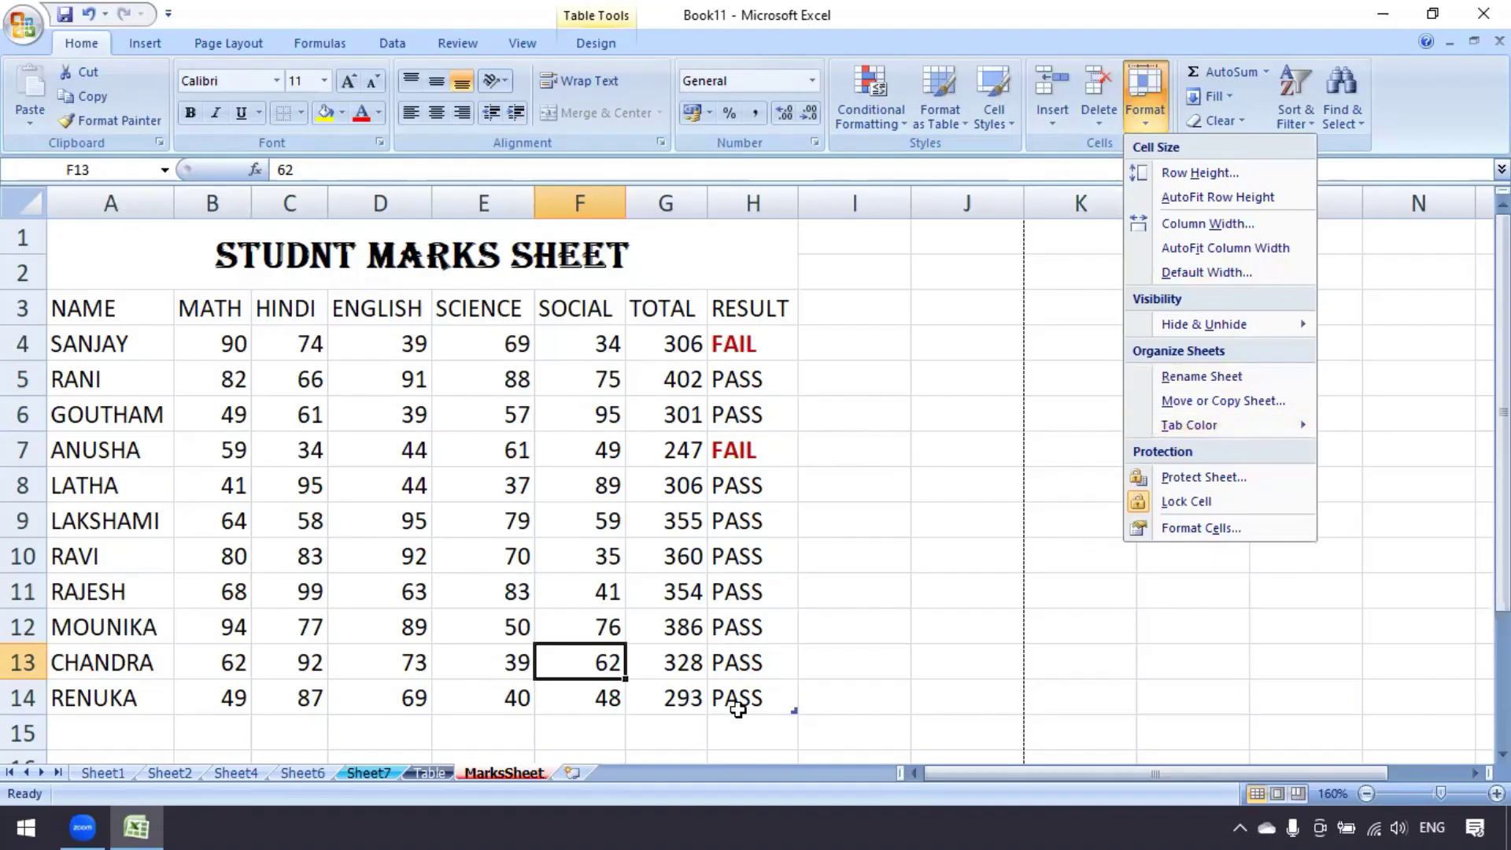
{"action": "left_click", "coordinate": [504, 773]}
{"action": "right_click", "coordinate": [504, 773]}
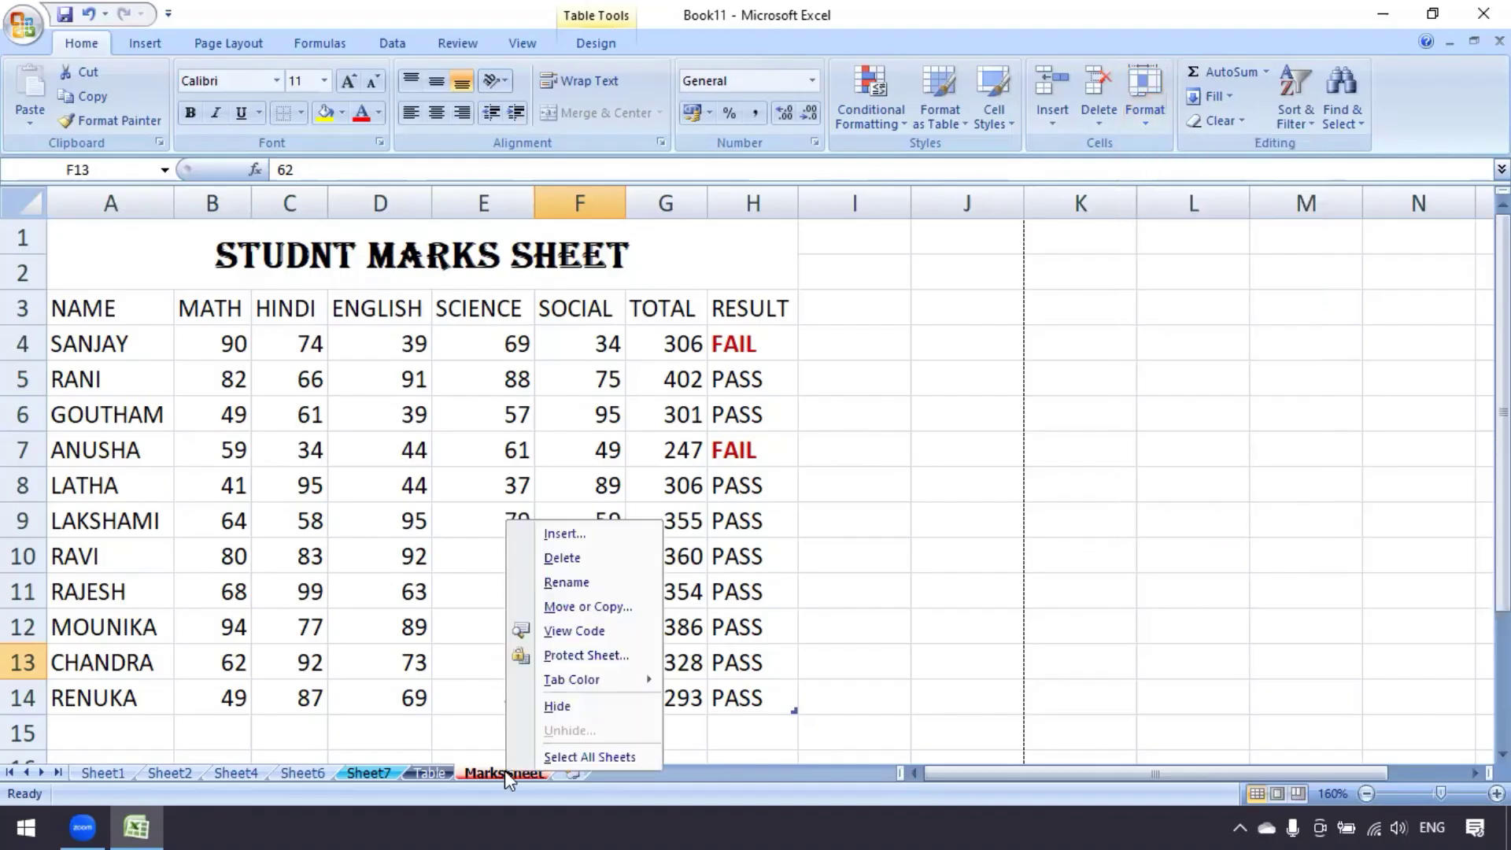
{"action": "left_click", "coordinate": [580, 538]}
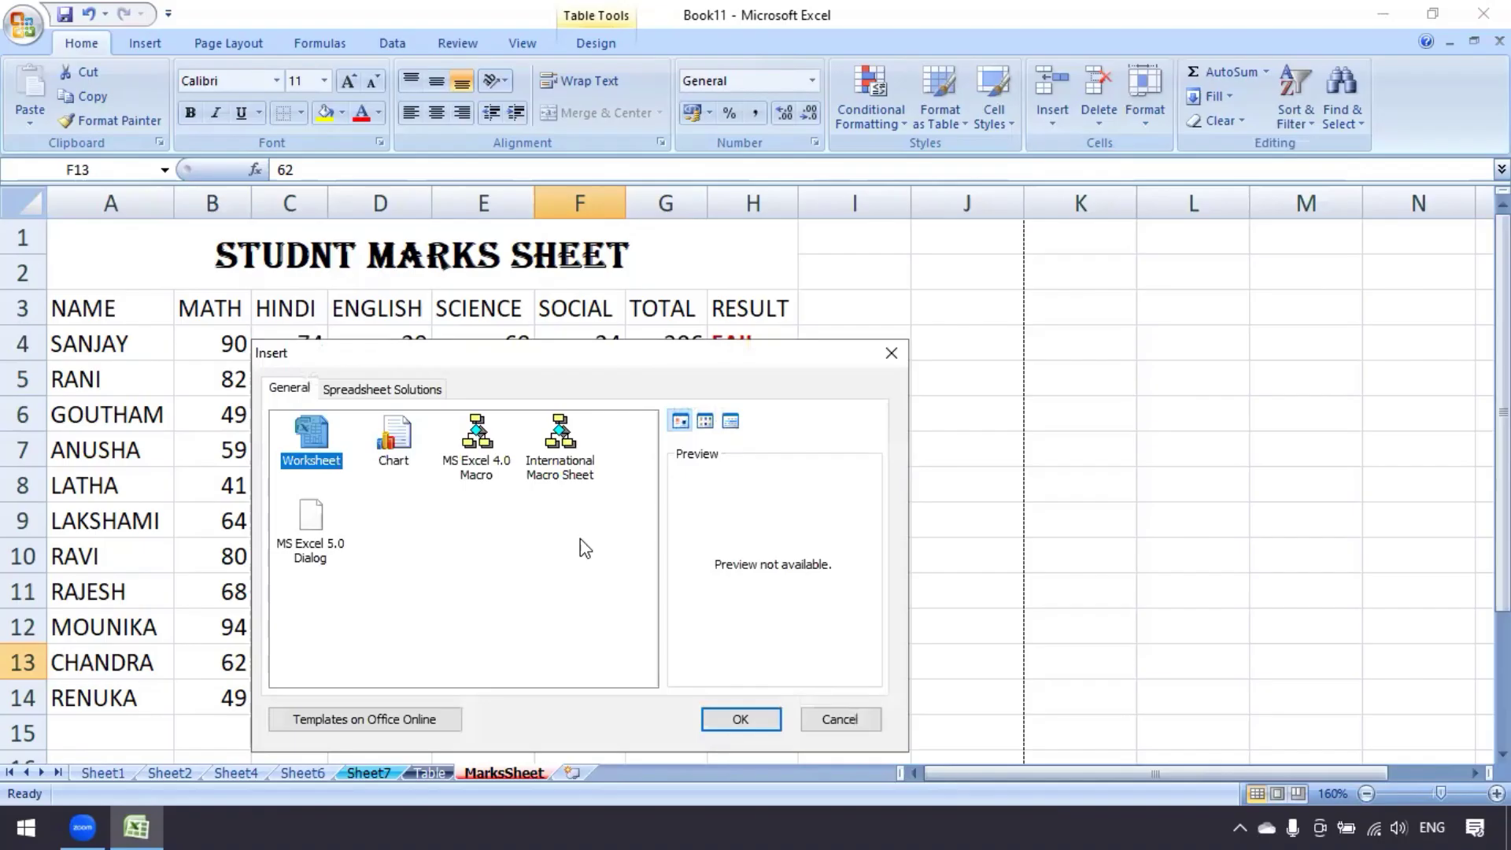
{"action": "left_click", "coordinate": [744, 718]}
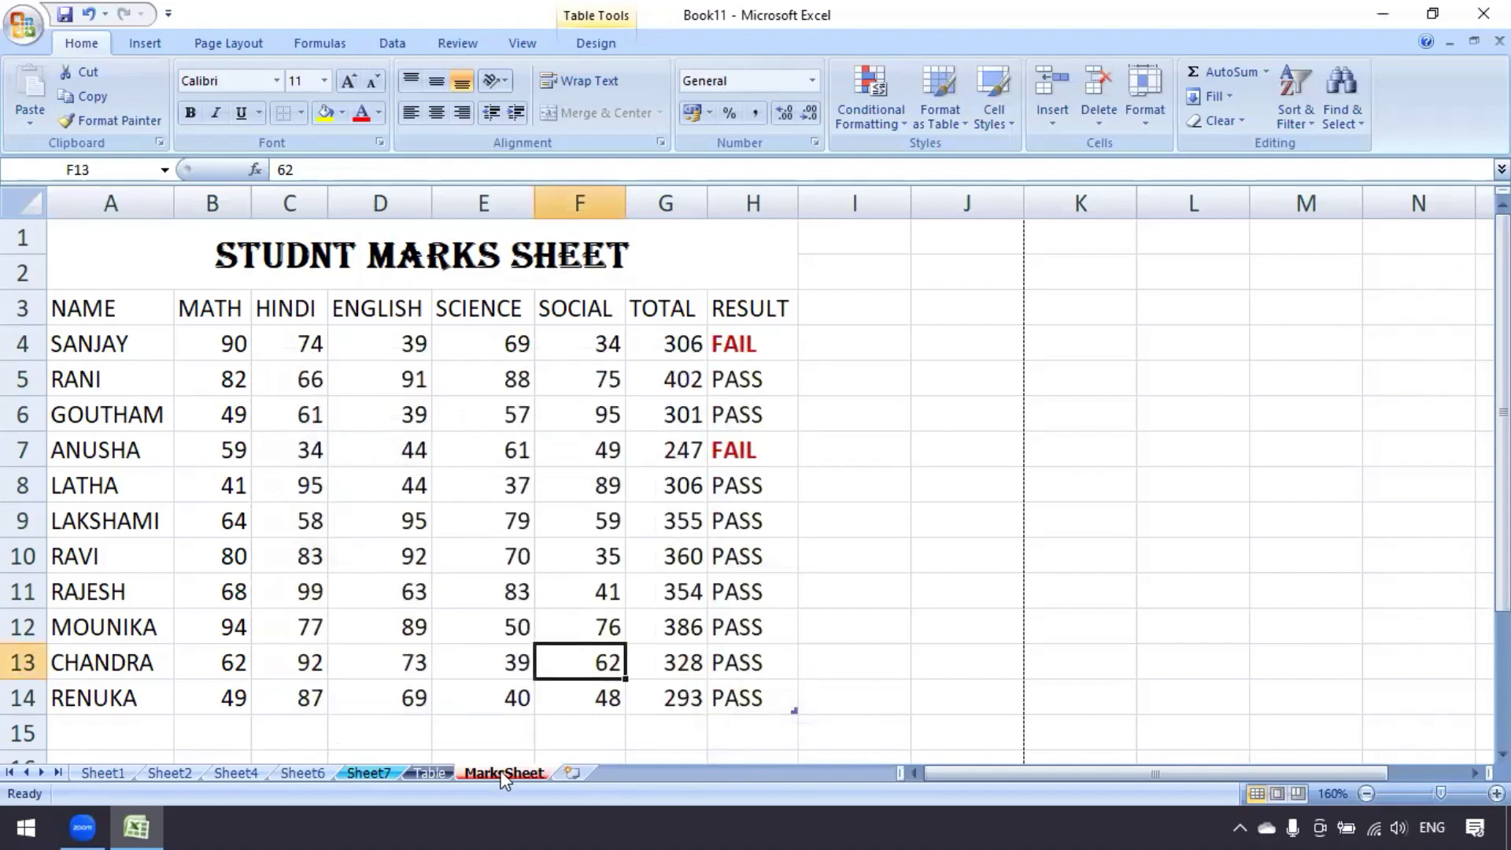
{"action": "right_click", "coordinate": [510, 773]}
{"action": "left_click", "coordinate": [561, 535]}
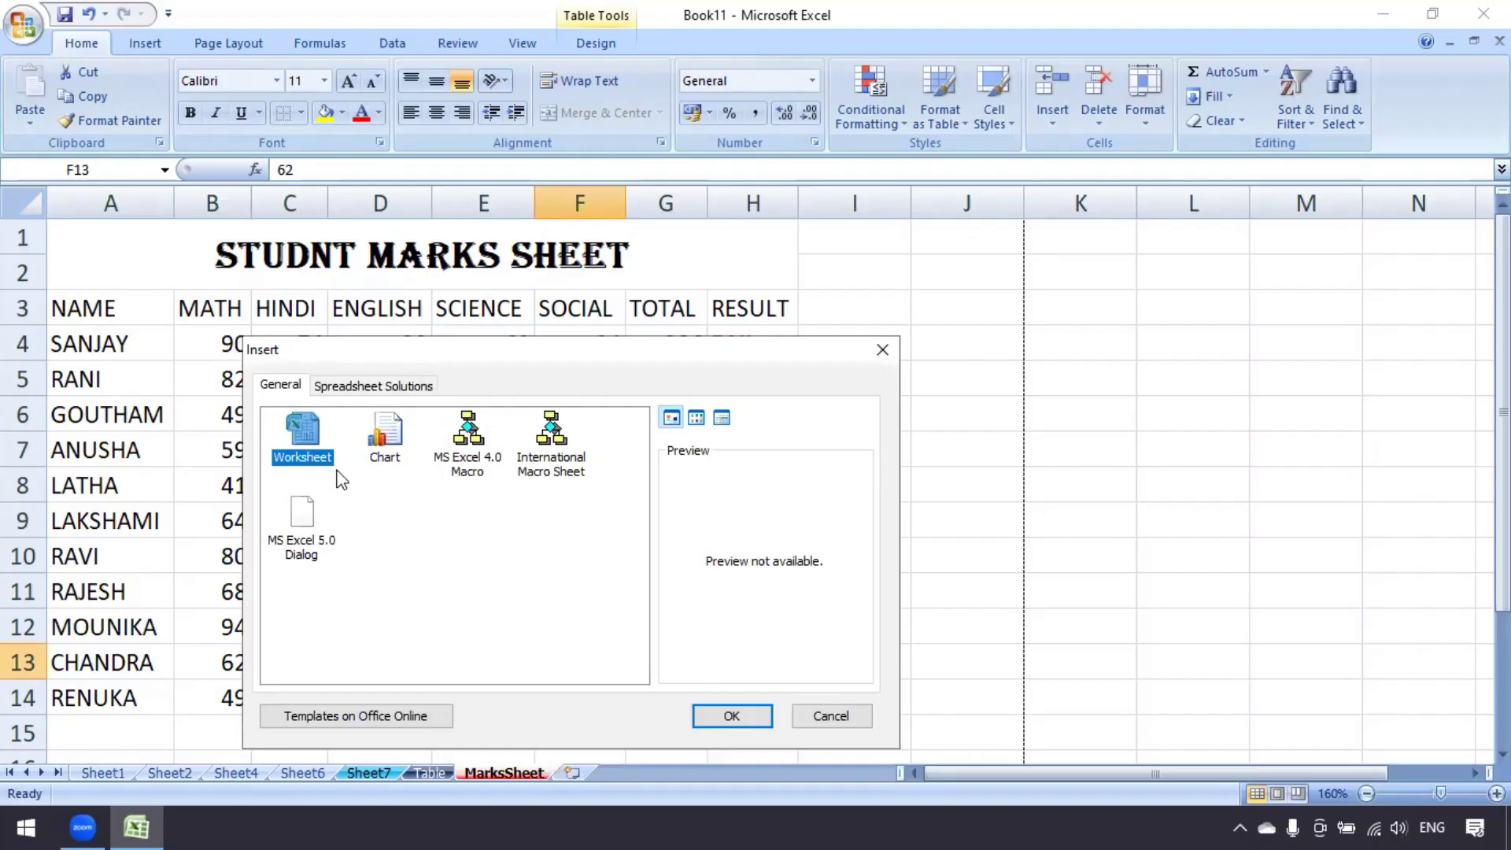
{"action": "left_click", "coordinate": [730, 720]}
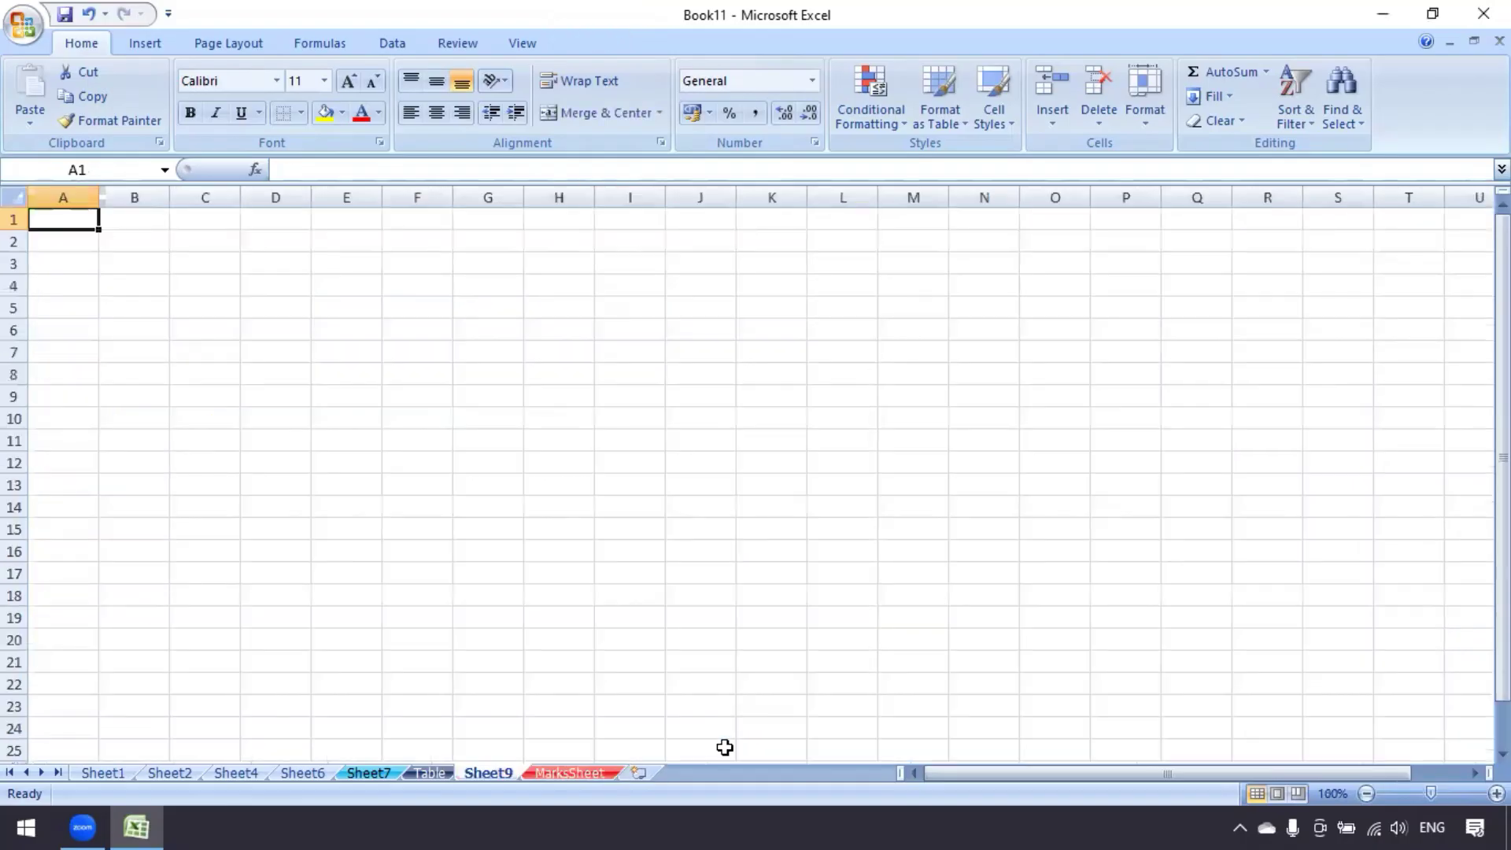
{"action": "right_click", "coordinate": [483, 772]}
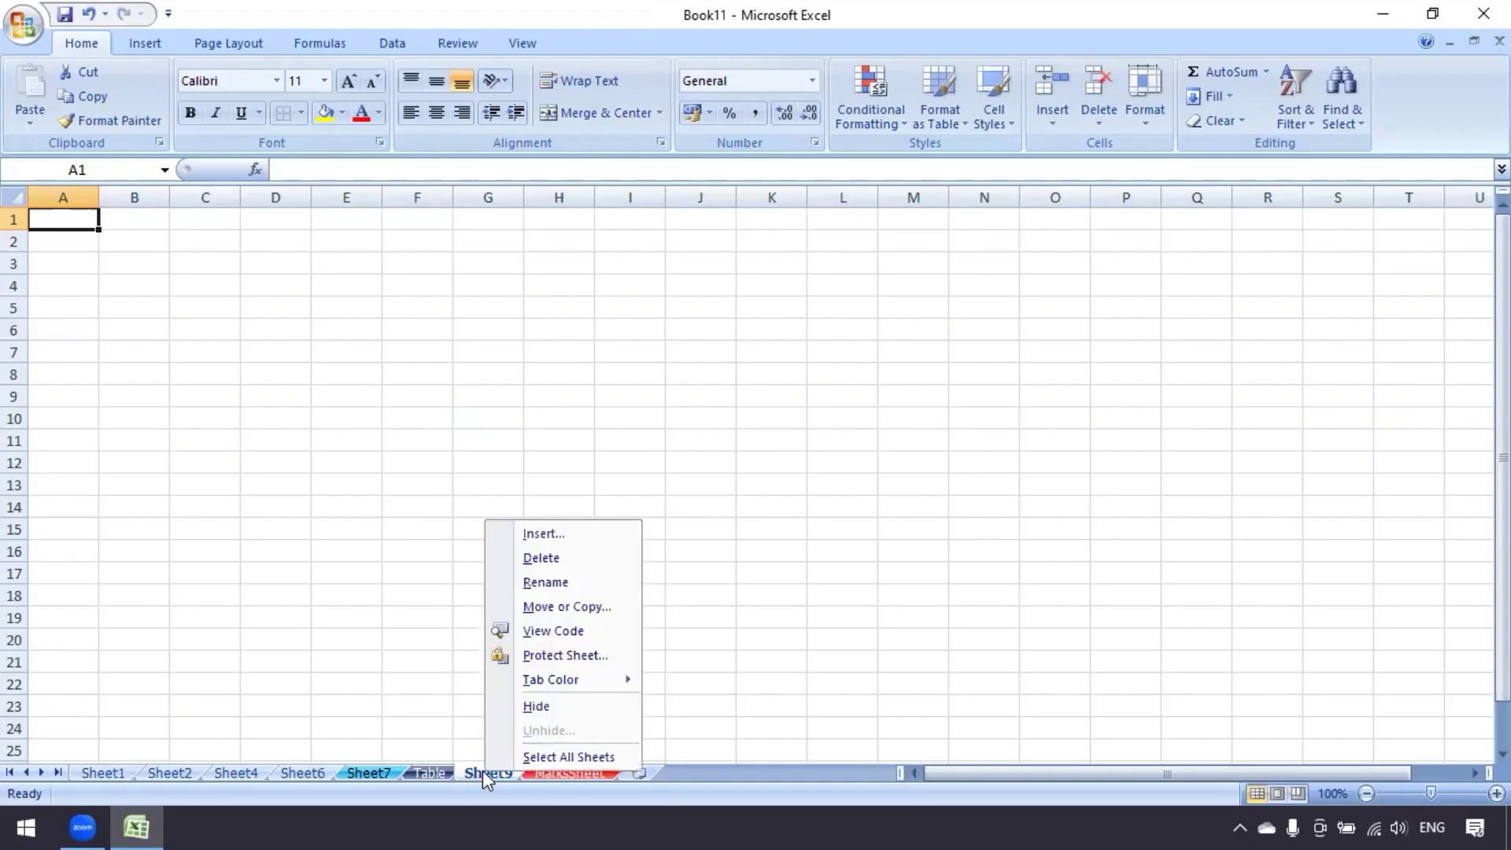
{"action": "left_click", "coordinate": [545, 558]}
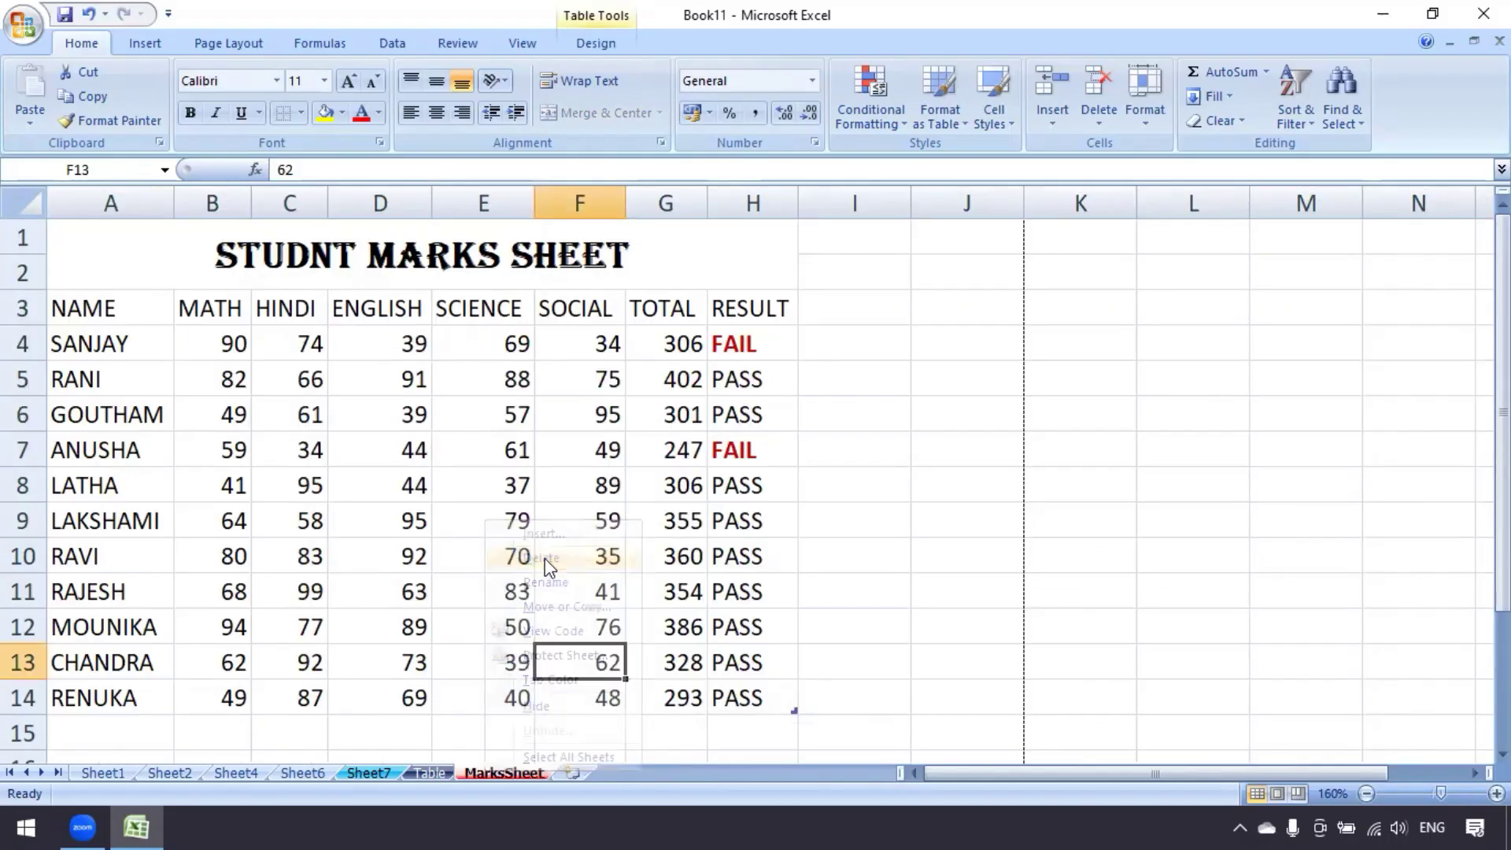
{"action": "right_click", "coordinate": [491, 772]}
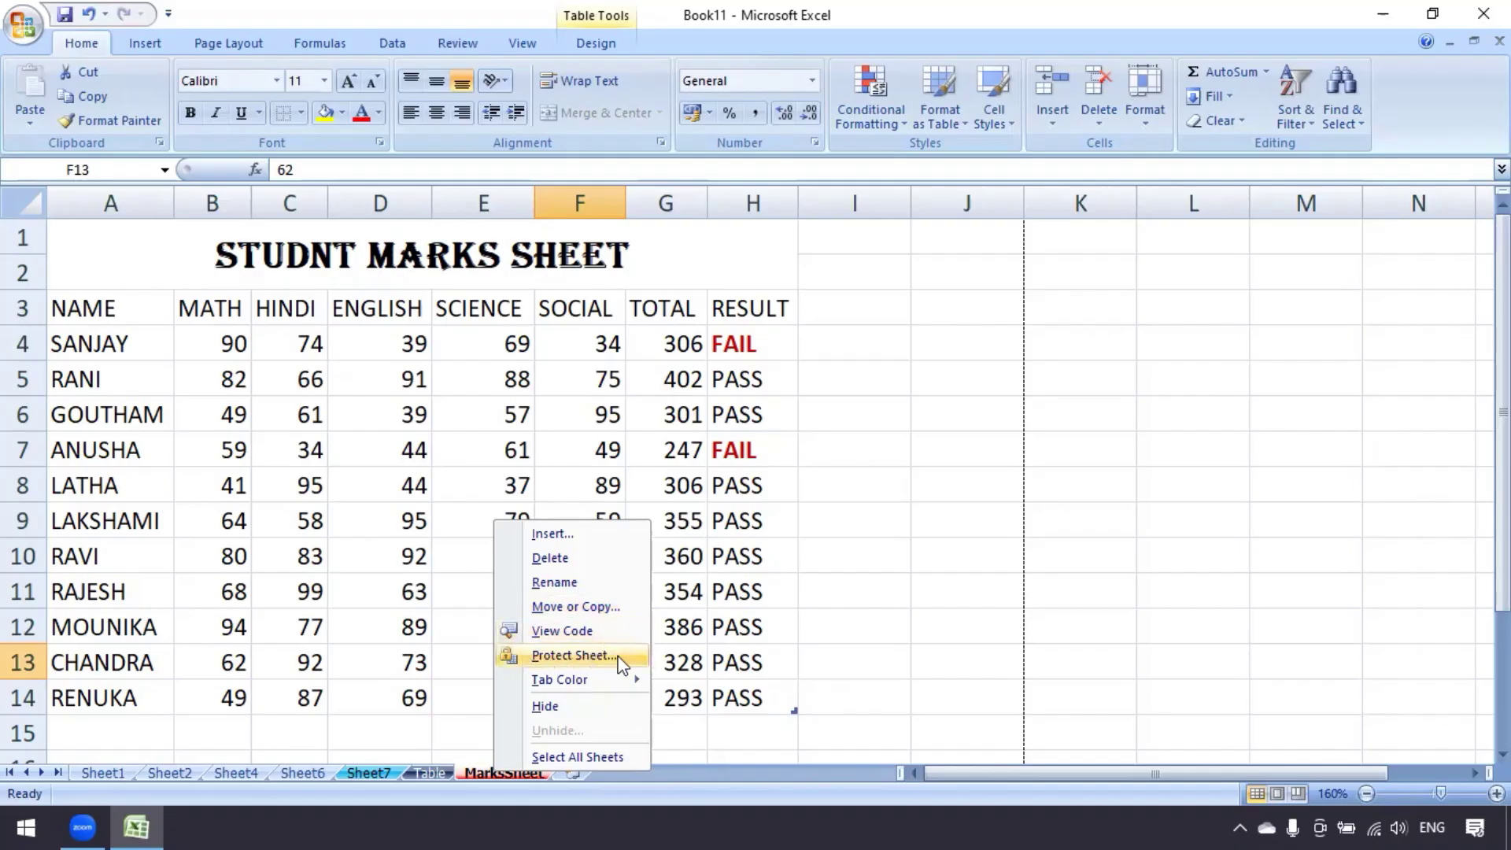
{"action": "mouse_move", "coordinate": [586, 684]}
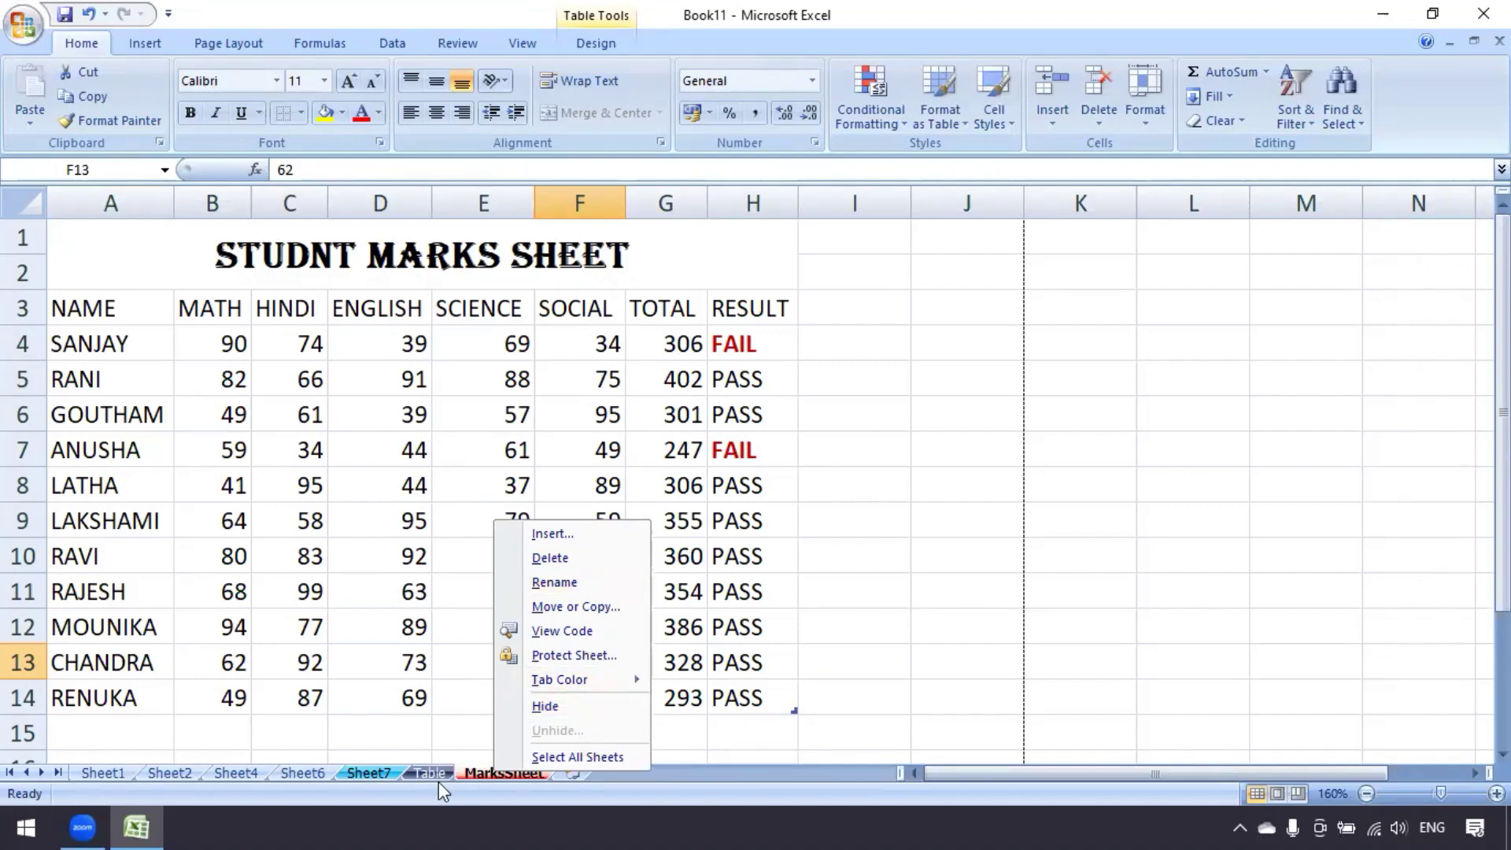
{"action": "left_click", "coordinate": [317, 779]}
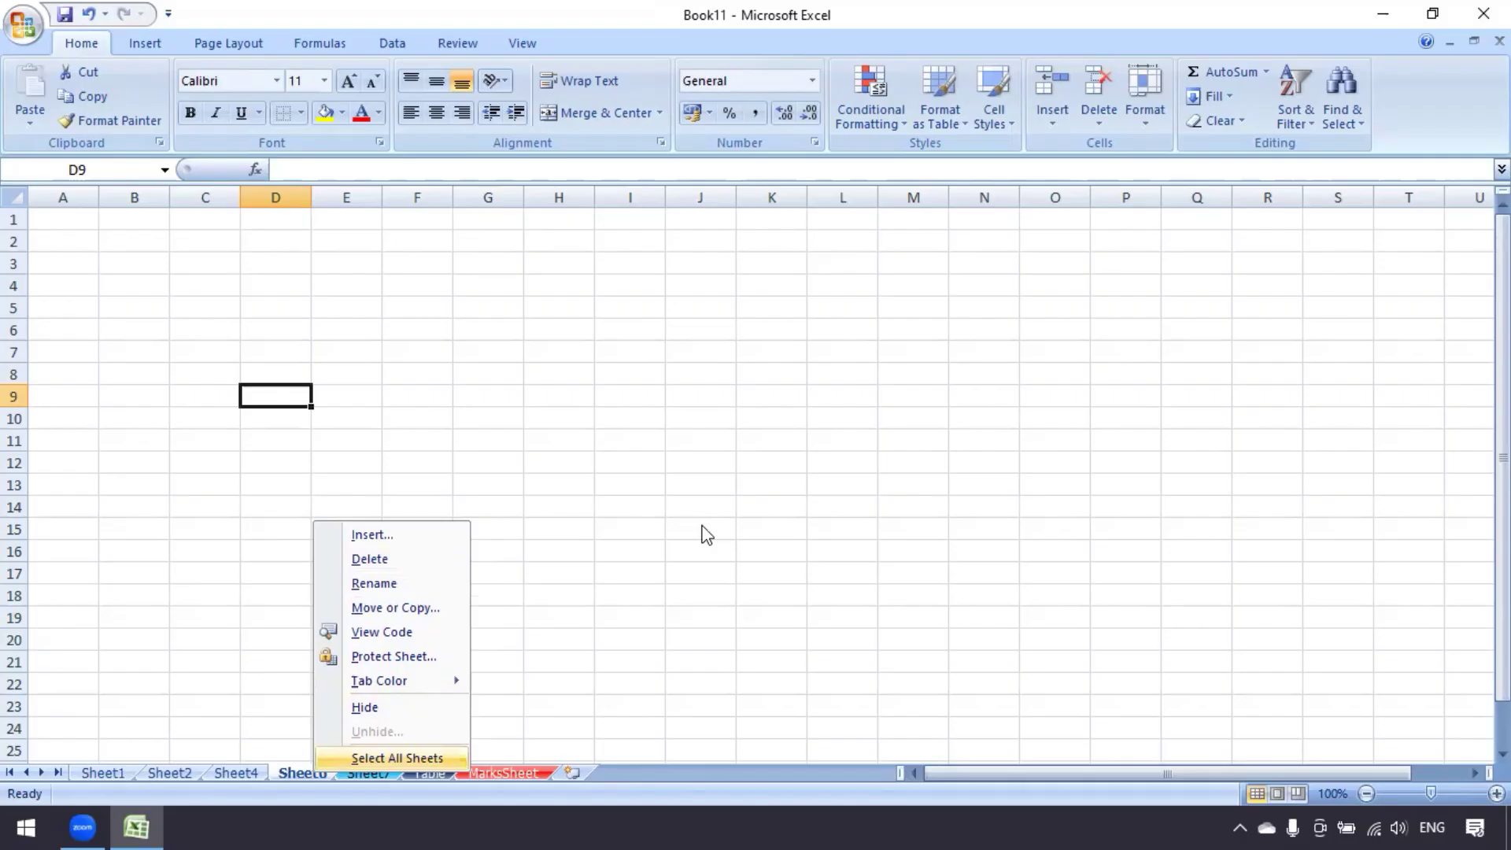
{"action": "left_click", "coordinate": [1149, 126]}
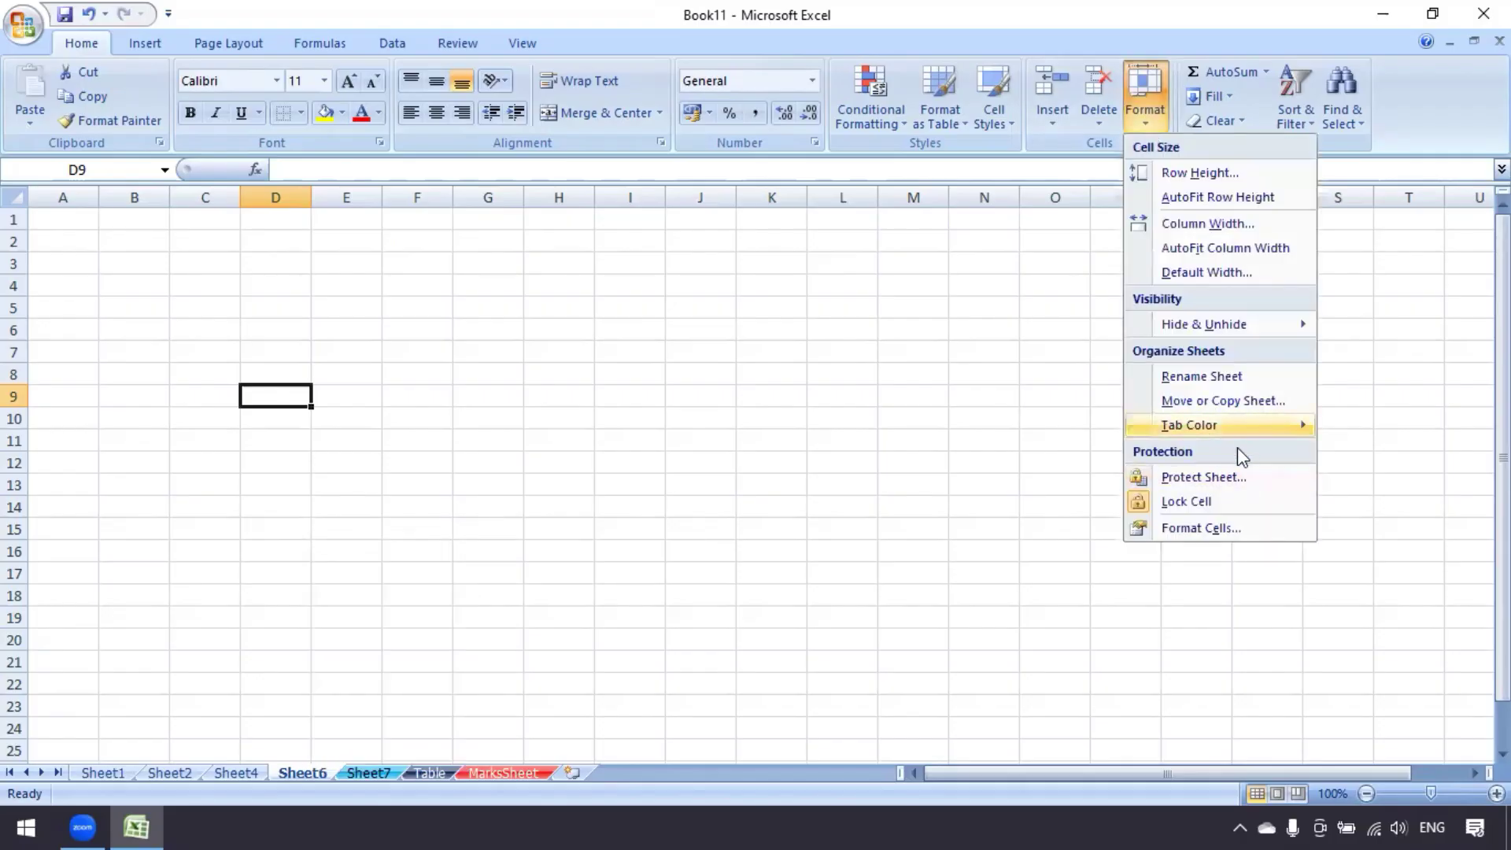
{"action": "mouse_move", "coordinate": [1224, 426]}
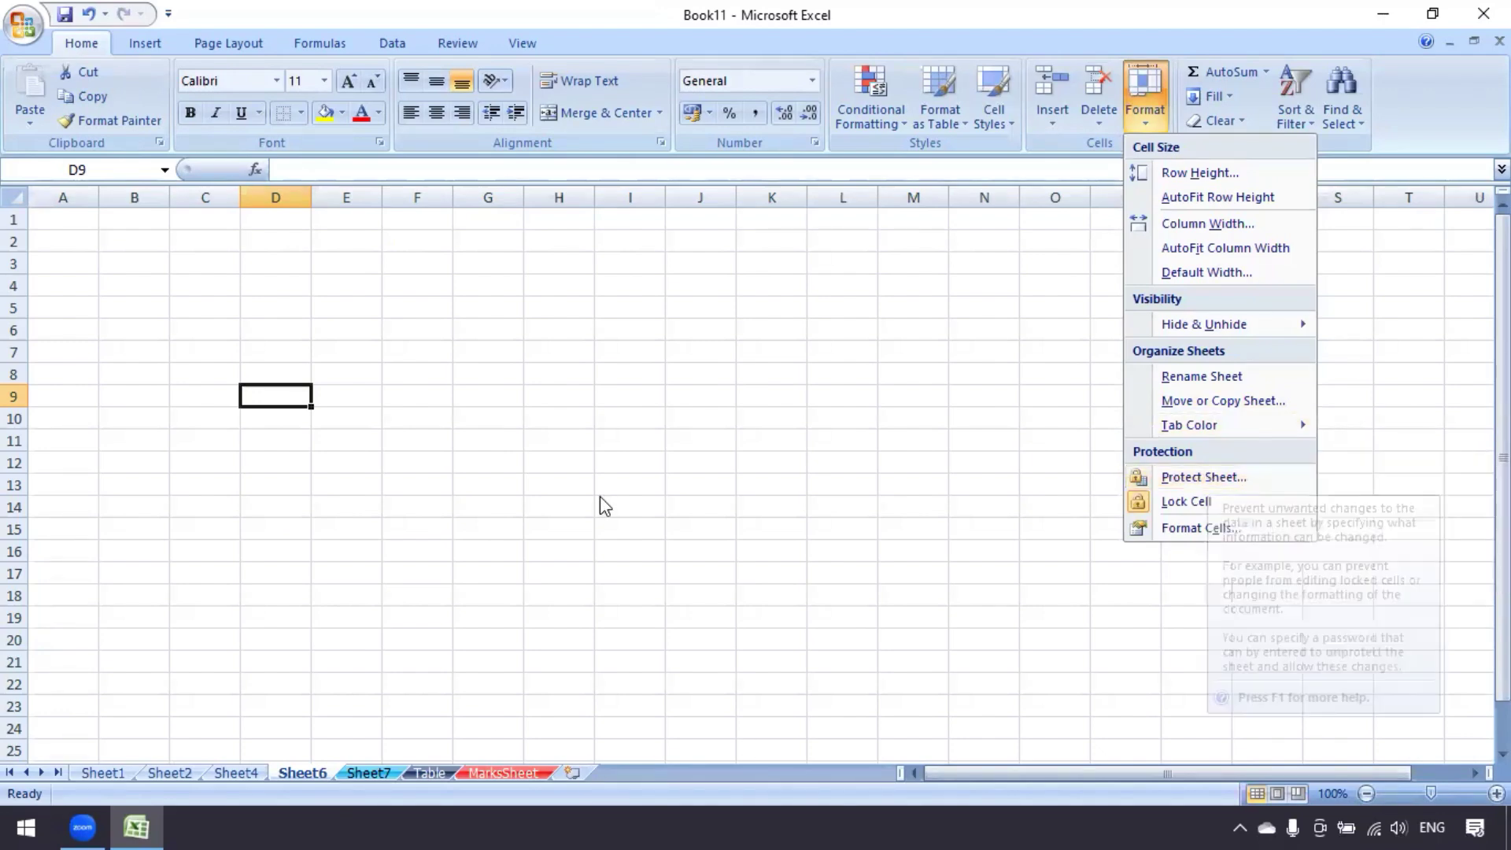
{"action": "left_click", "coordinate": [424, 772]}
{"action": "left_click", "coordinate": [425, 773]}
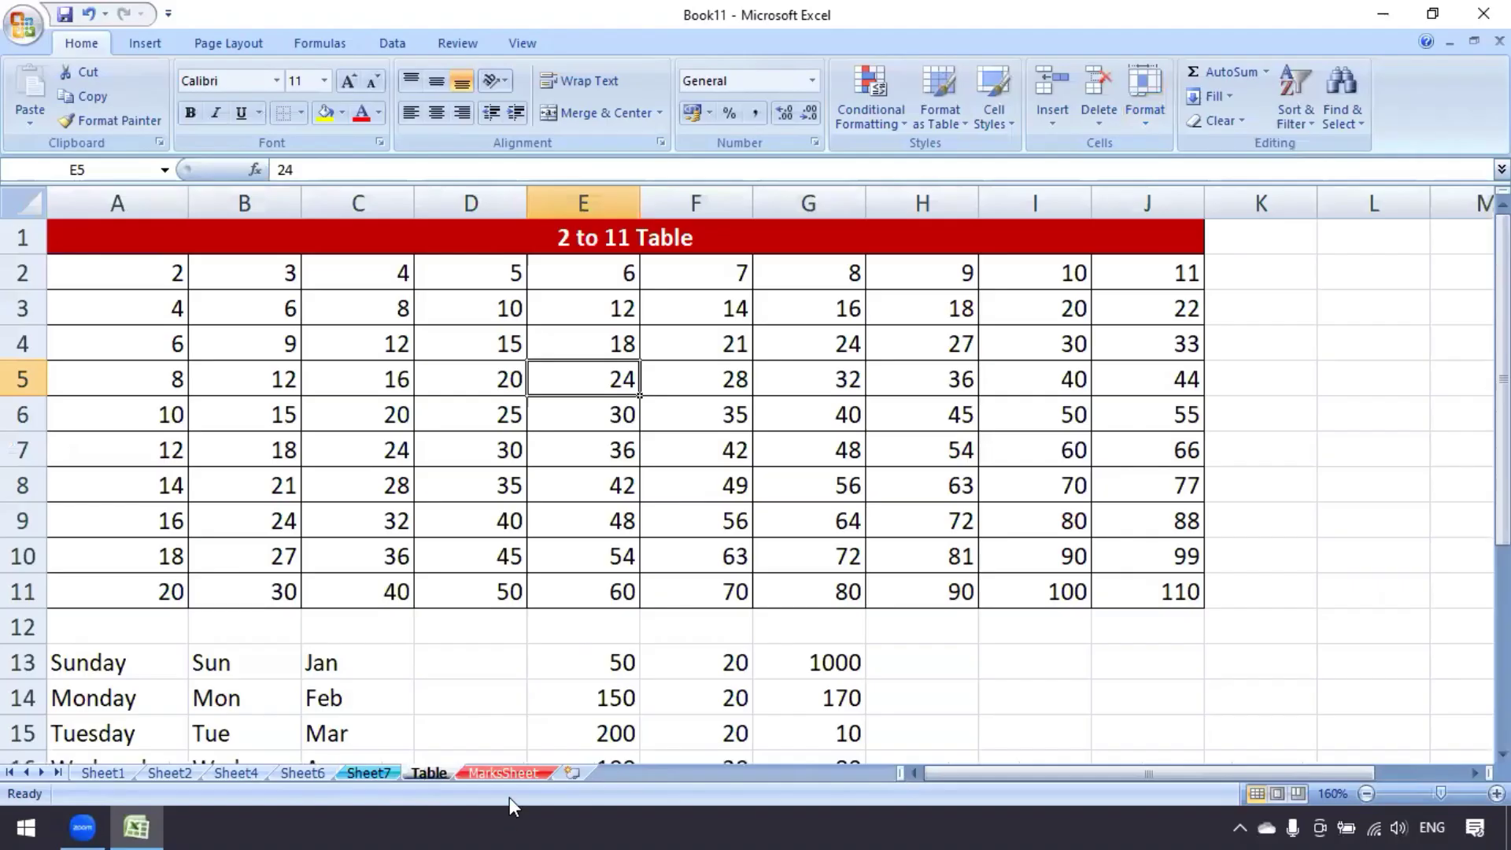
{"action": "left_click", "coordinate": [508, 773]}
{"action": "left_click", "coordinate": [486, 470]}
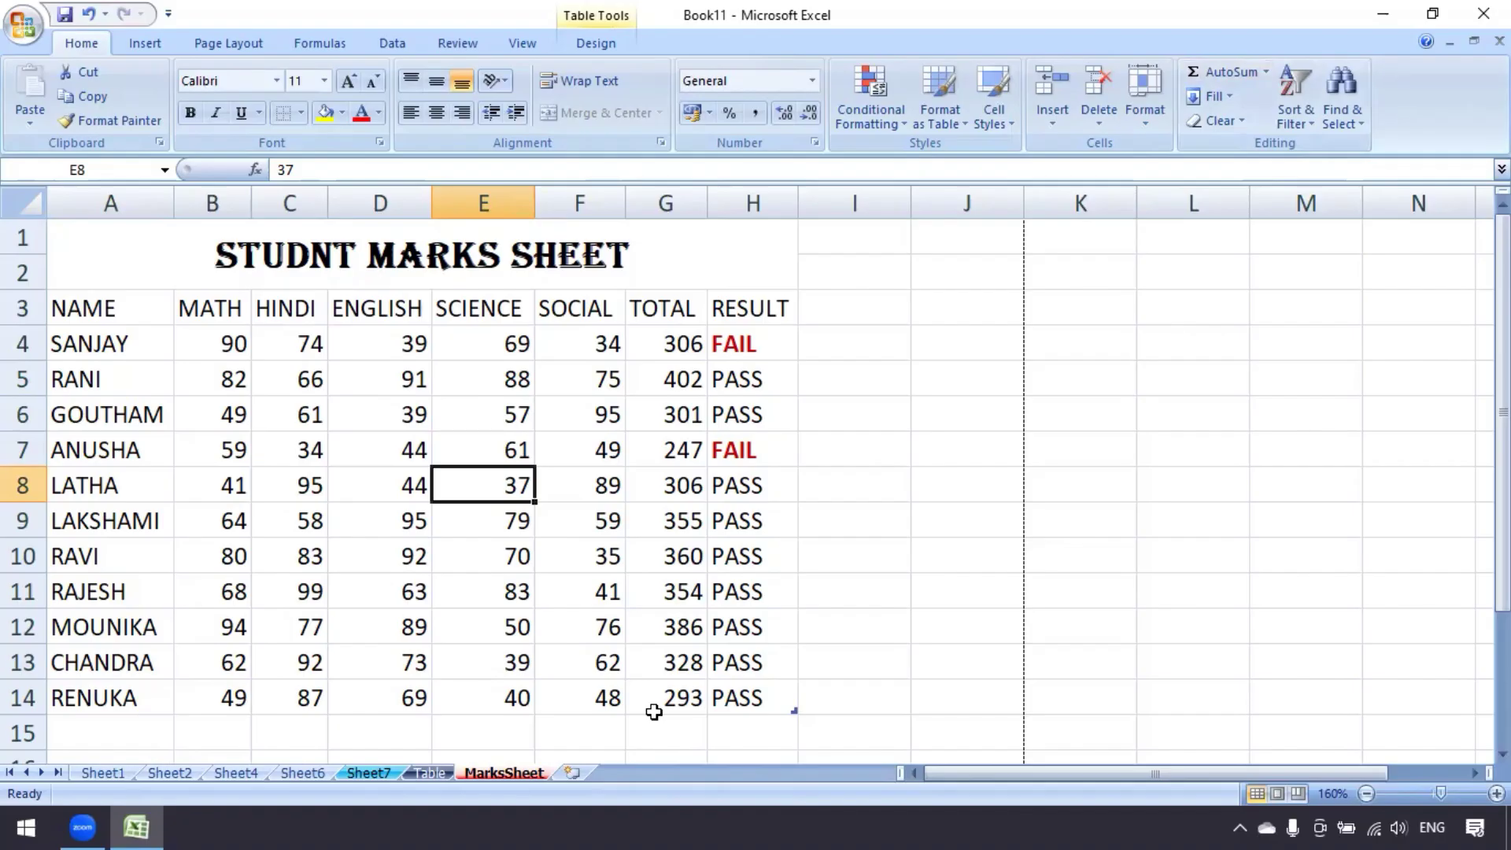
Apply Protect Sheet to MarksSheet, entering the sheet password and confirming it
{"action": "left_click", "coordinate": [1143, 118]}
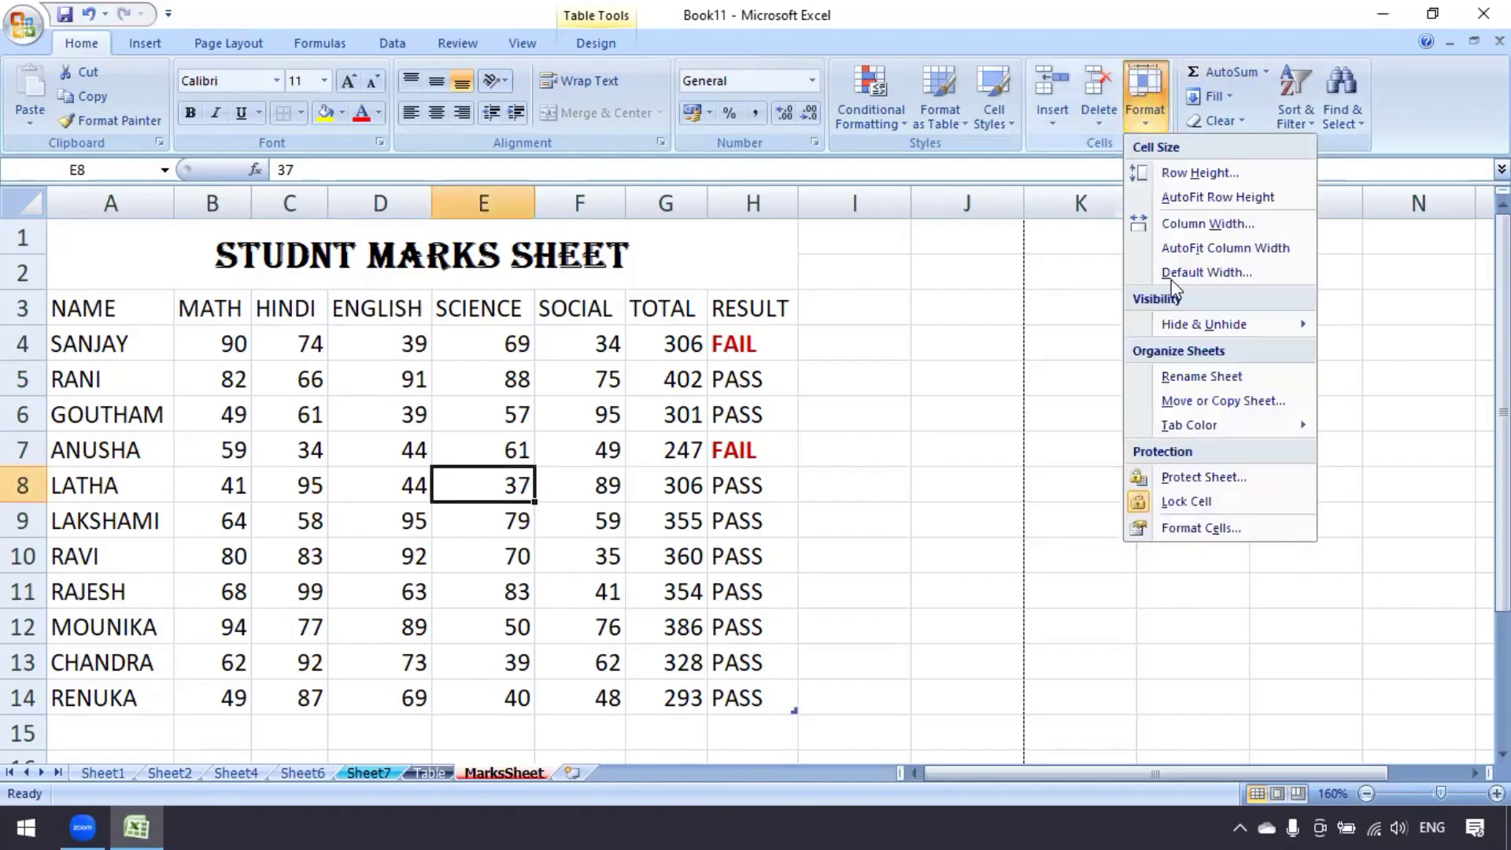
{"action": "left_click", "coordinate": [1233, 480]}
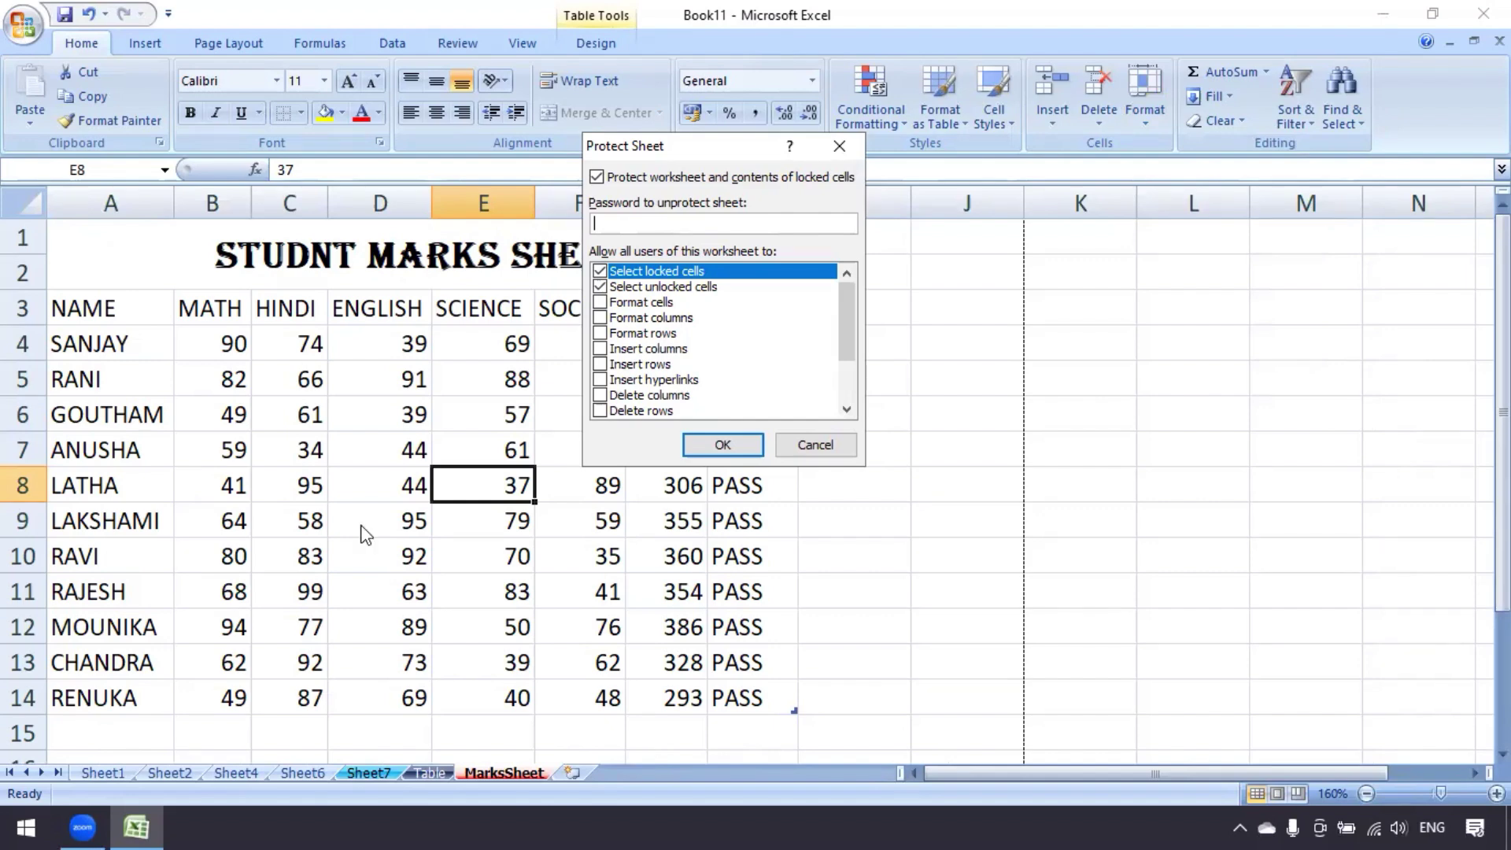
{"action": "left_click", "coordinate": [658, 221]}
{"action": "type", "text": "123"}
{"action": "left_click", "coordinate": [723, 445]}
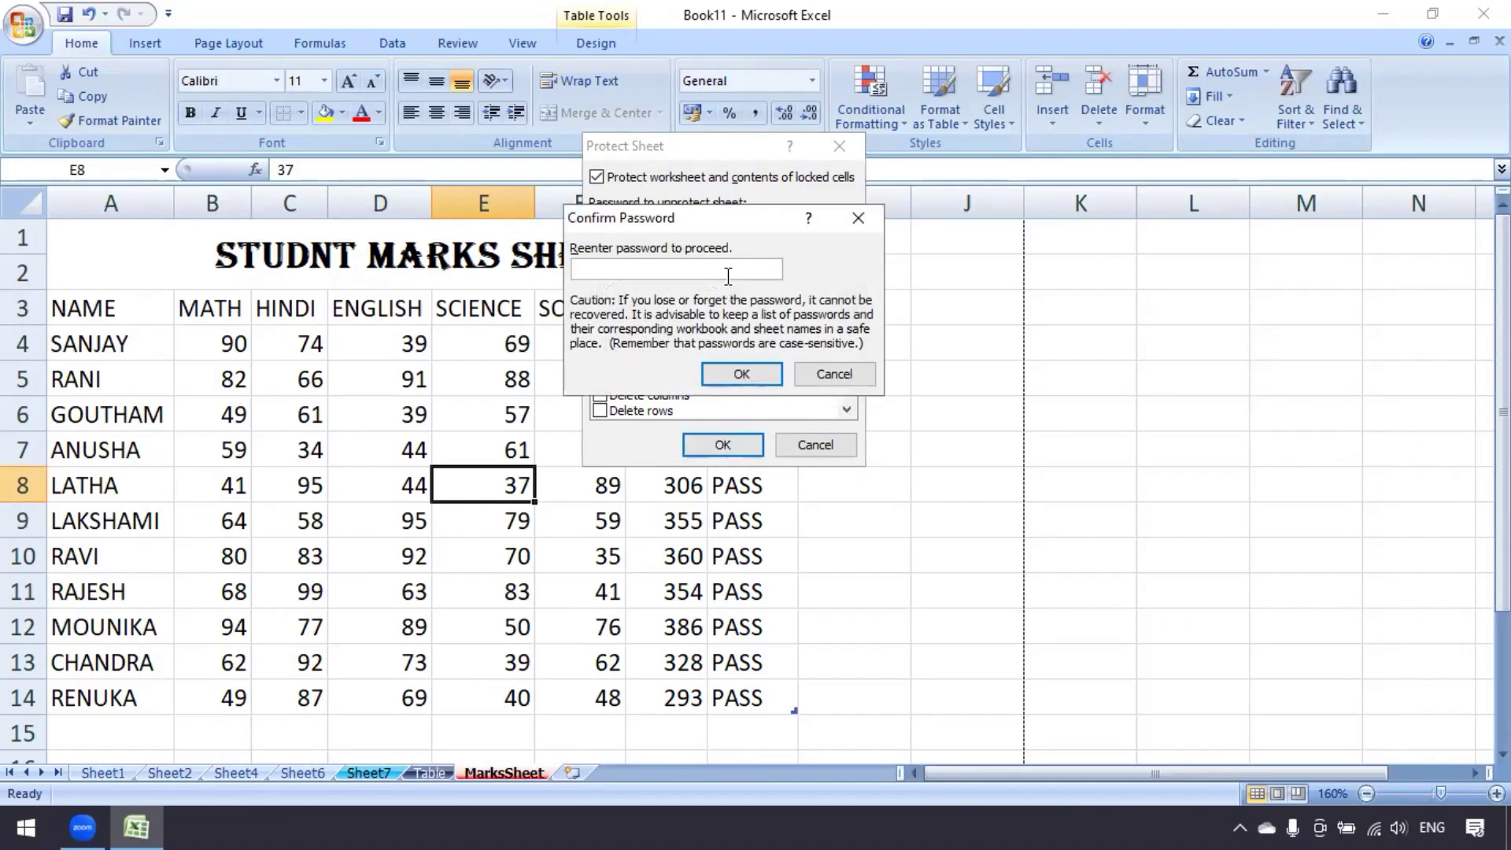
{"action": "type", "text": "123"}
{"action": "left_click", "coordinate": [752, 372]}
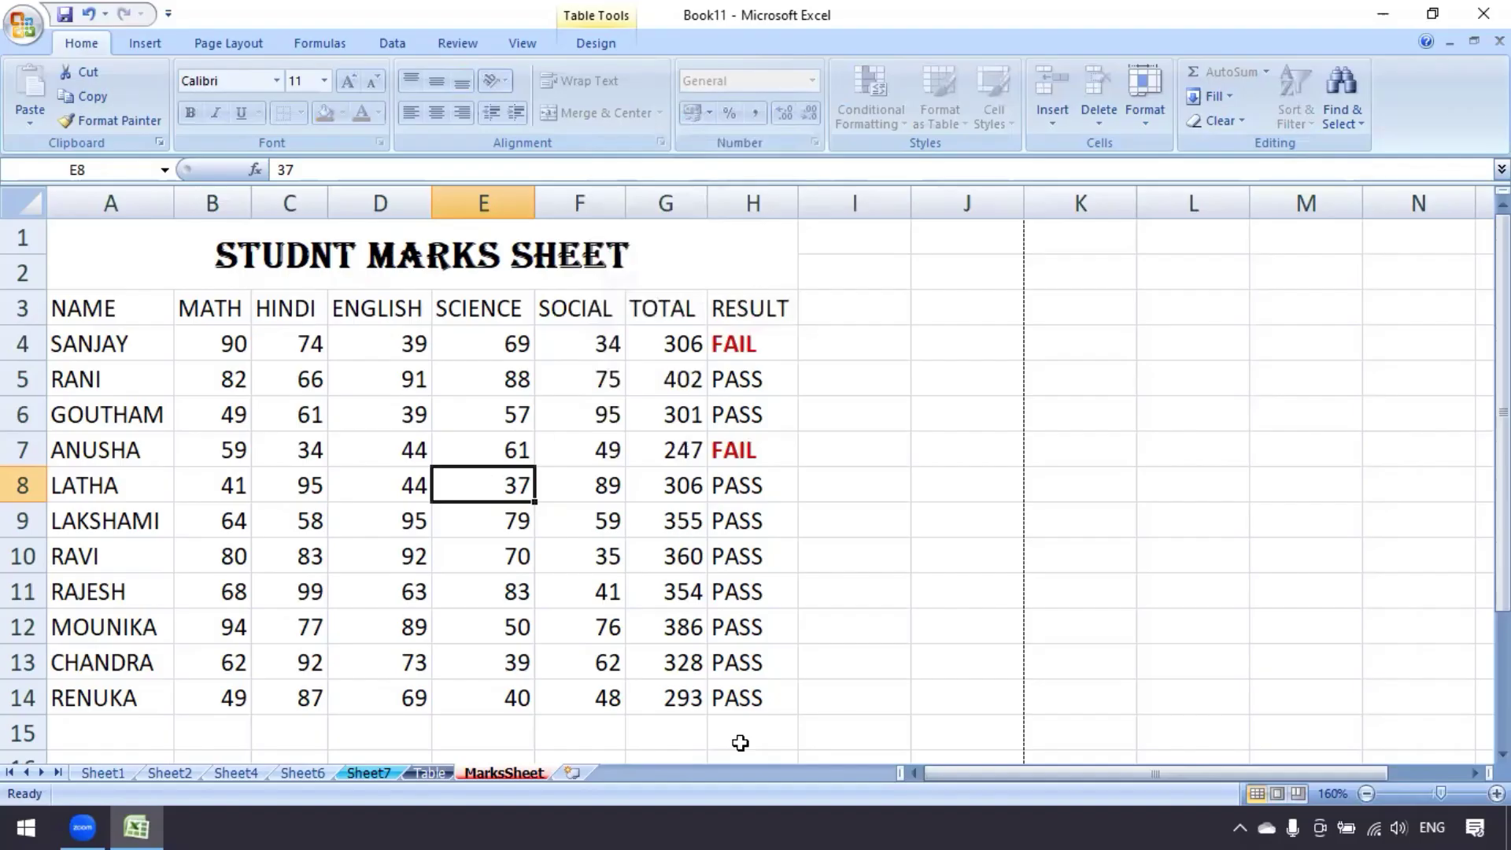
{"action": "key", "text": "Delete"}
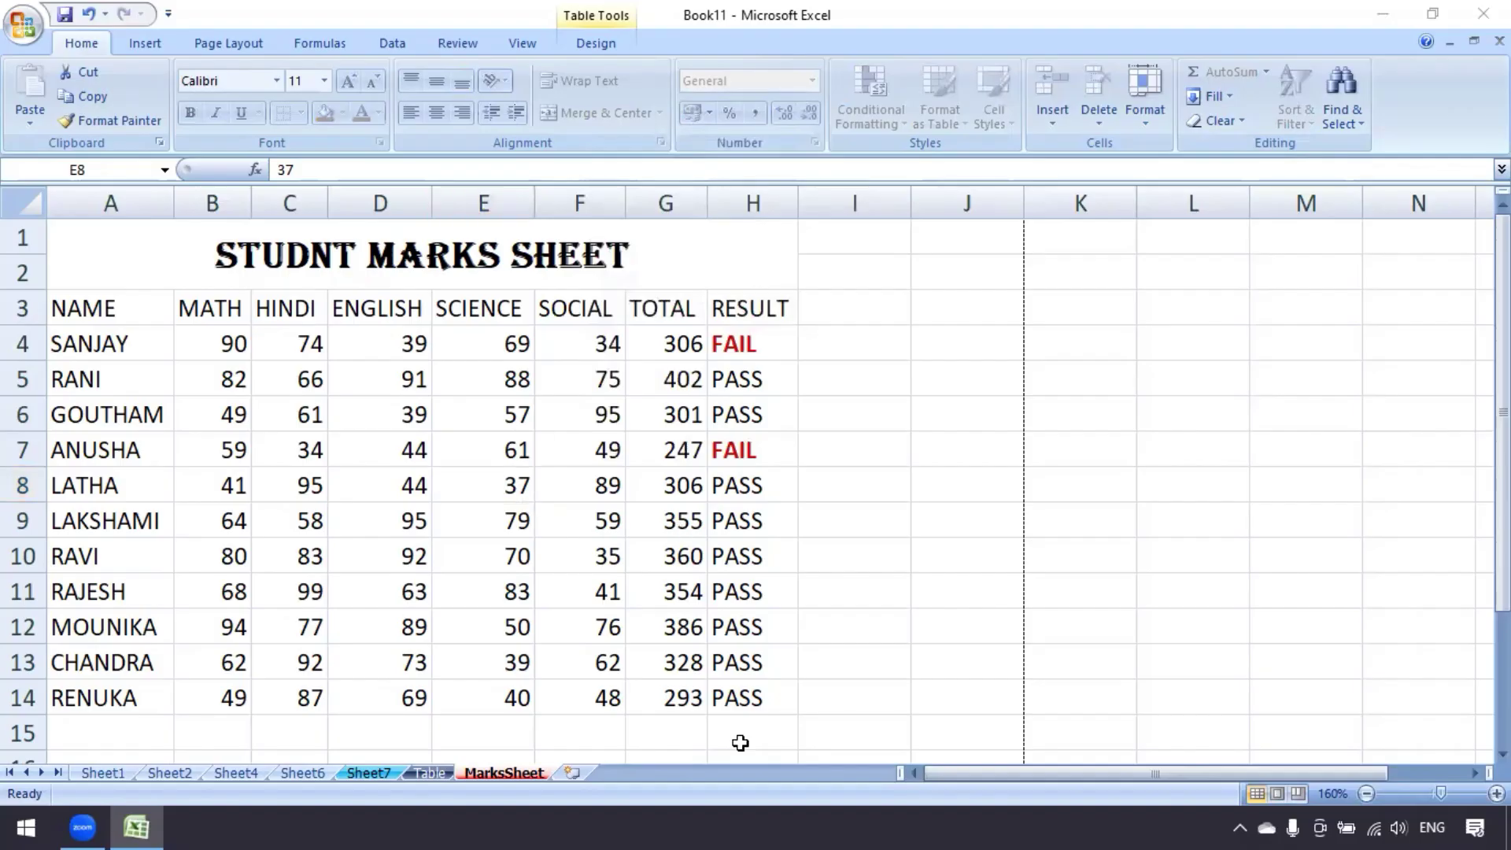
{"action": "left_click", "coordinate": [486, 381]}
{"action": "left_click", "coordinate": [401, 395]}
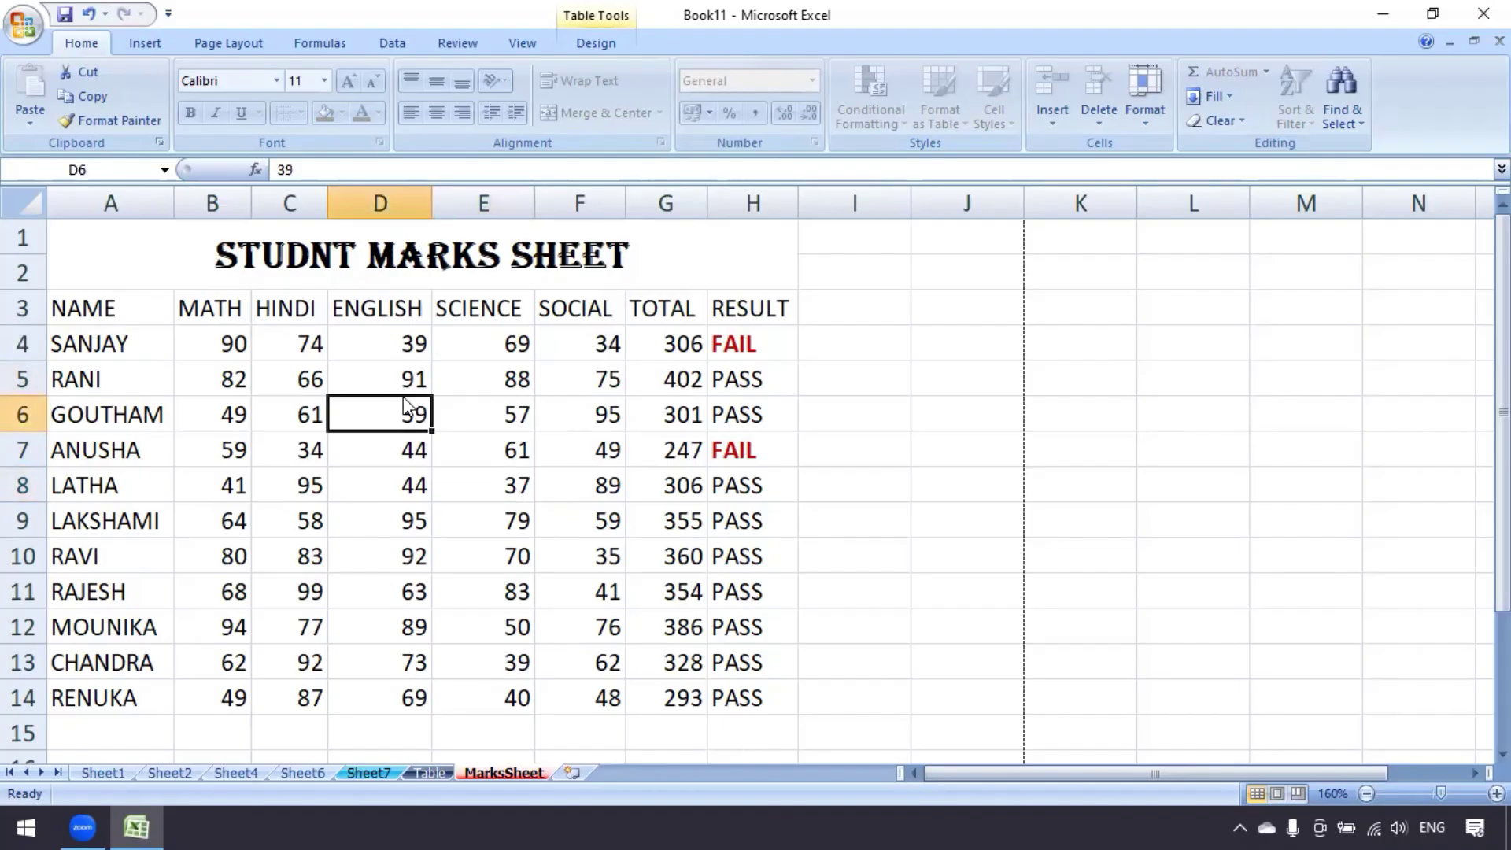
{"action": "double_click", "coordinate": [402, 403]}
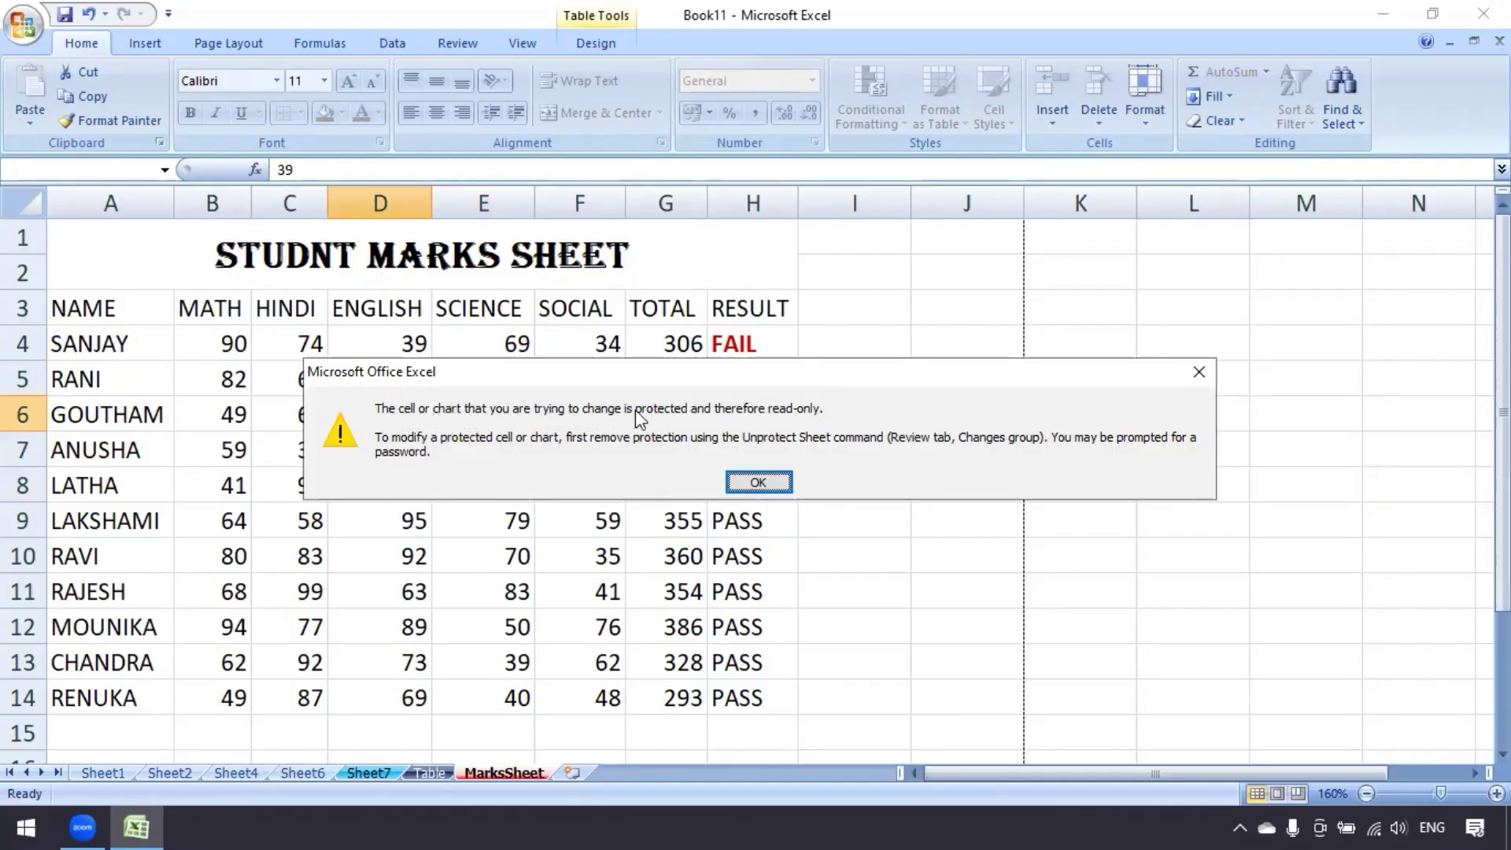
{"action": "left_click", "coordinate": [775, 483]}
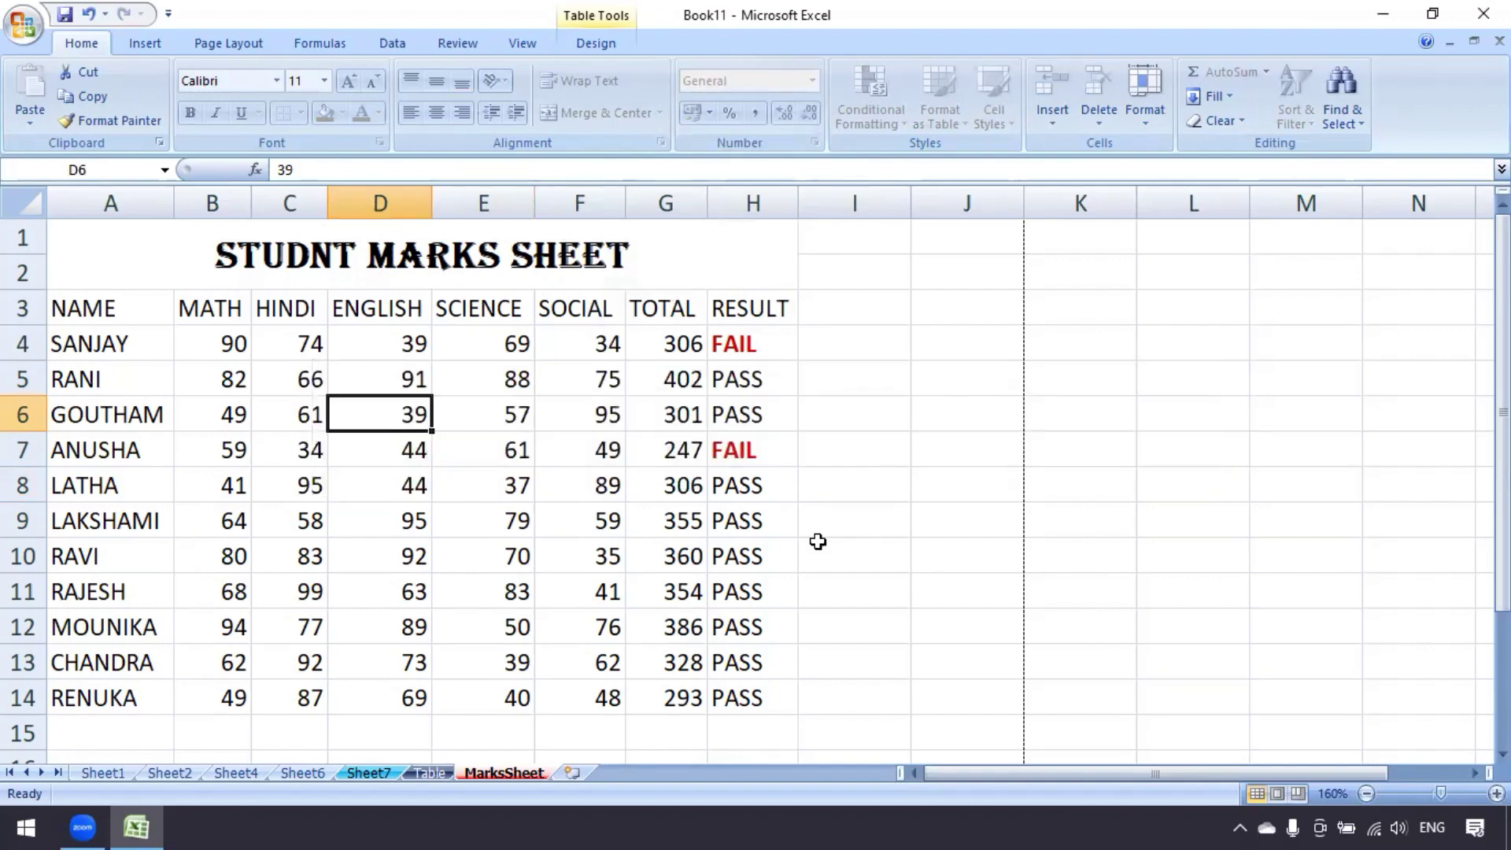
{"action": "left_click", "coordinate": [715, 450]}
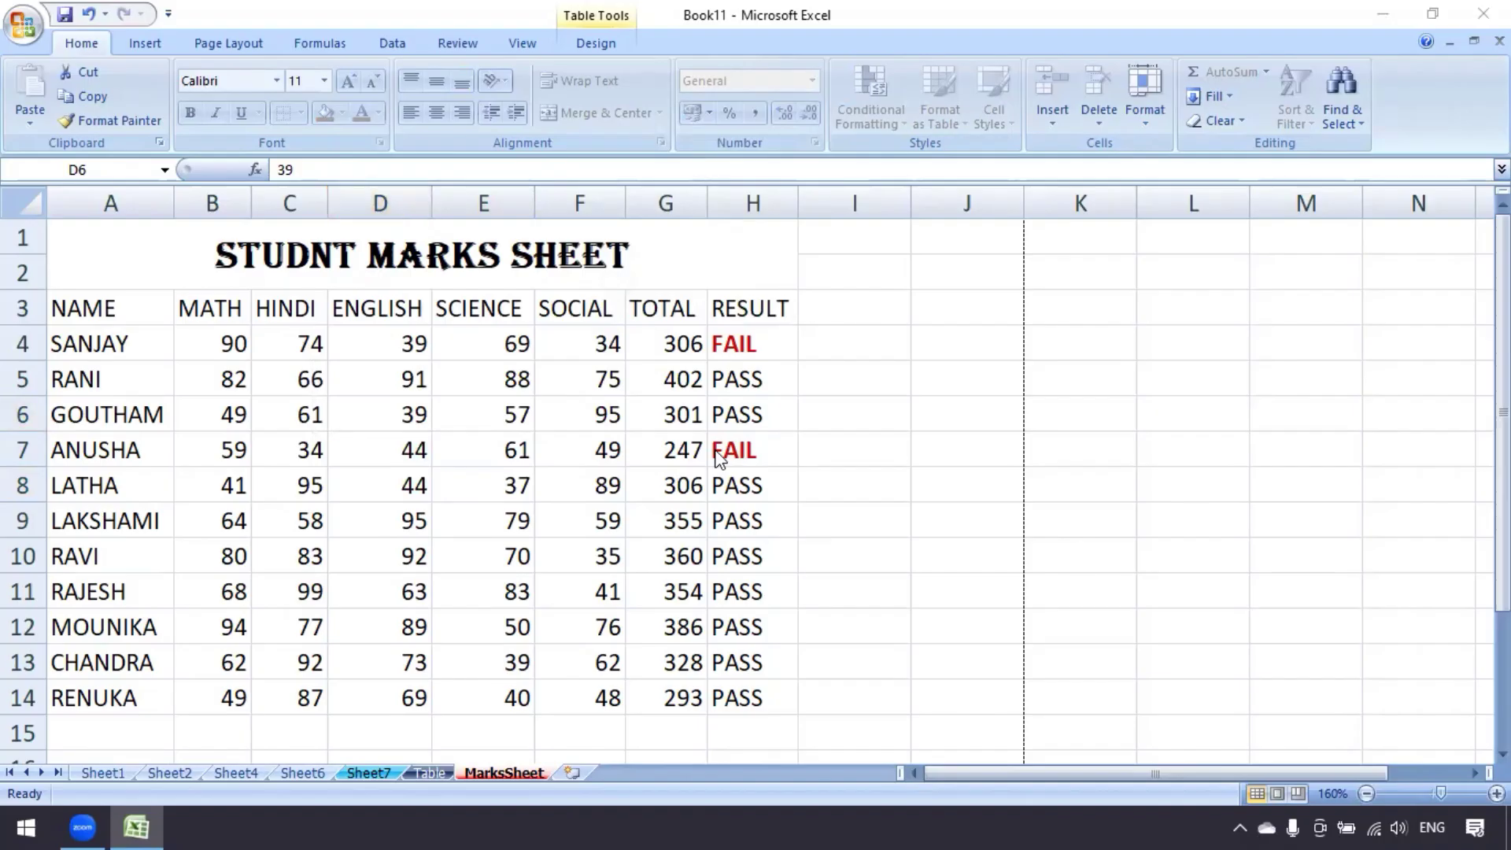
{"action": "left_click", "coordinate": [612, 464]}
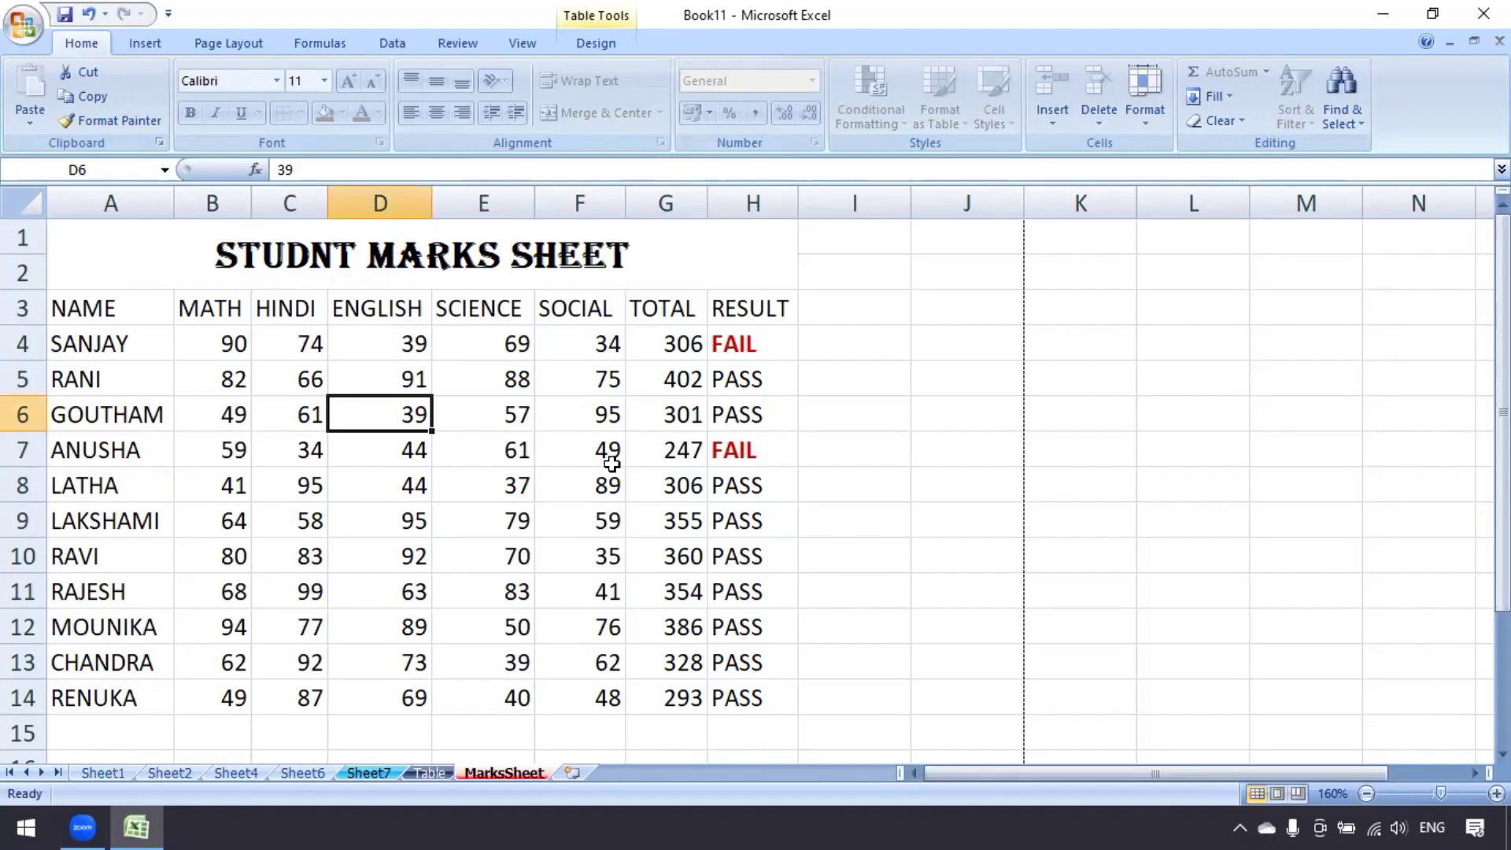
{"action": "left_click", "coordinate": [1010, 339]}
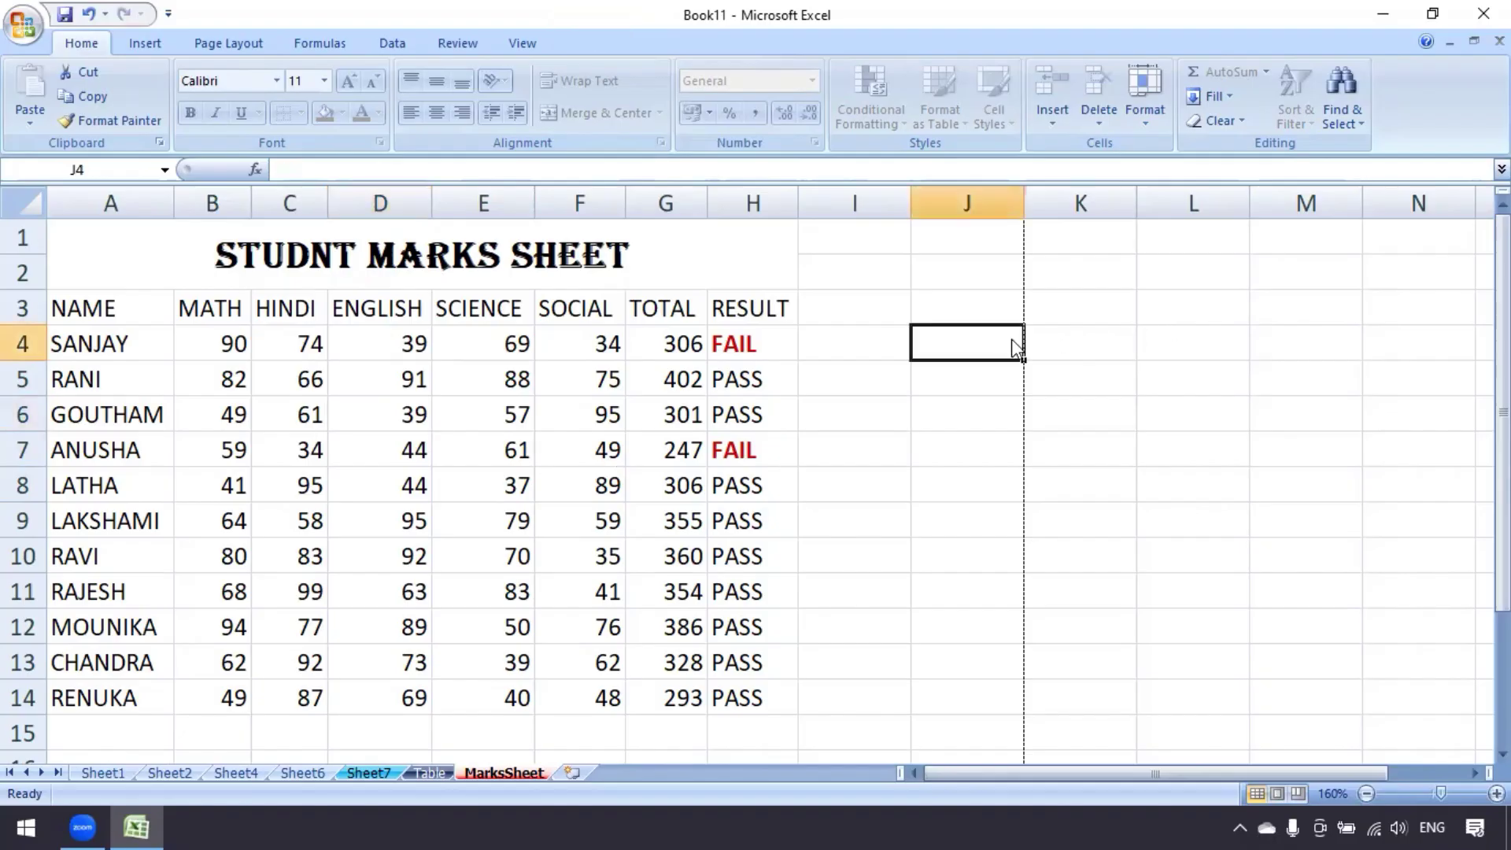
{"action": "double_click", "coordinate": [1012, 338]}
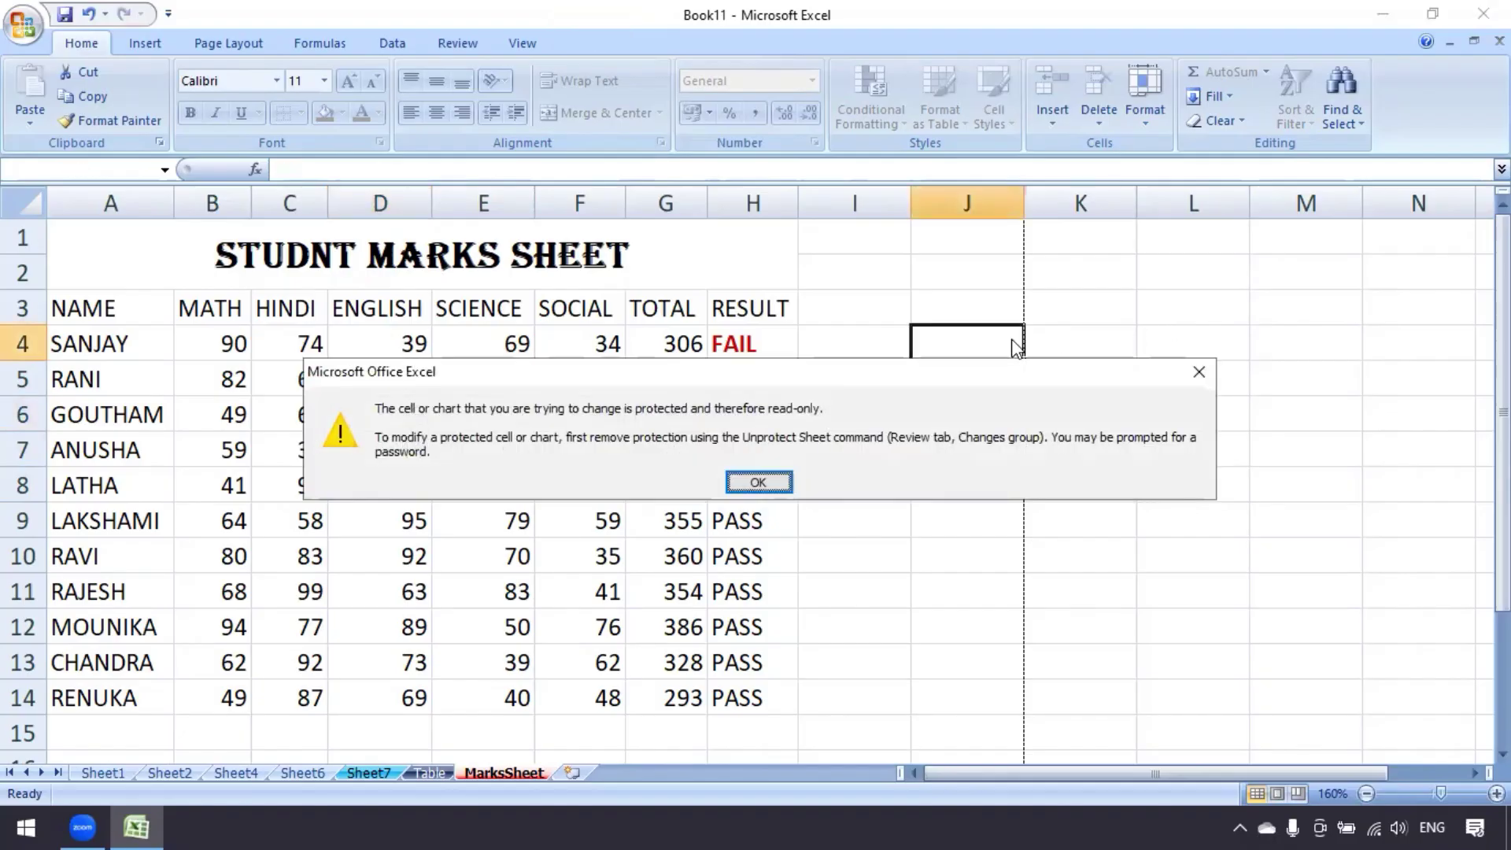
{"action": "left_click", "coordinate": [1198, 371]}
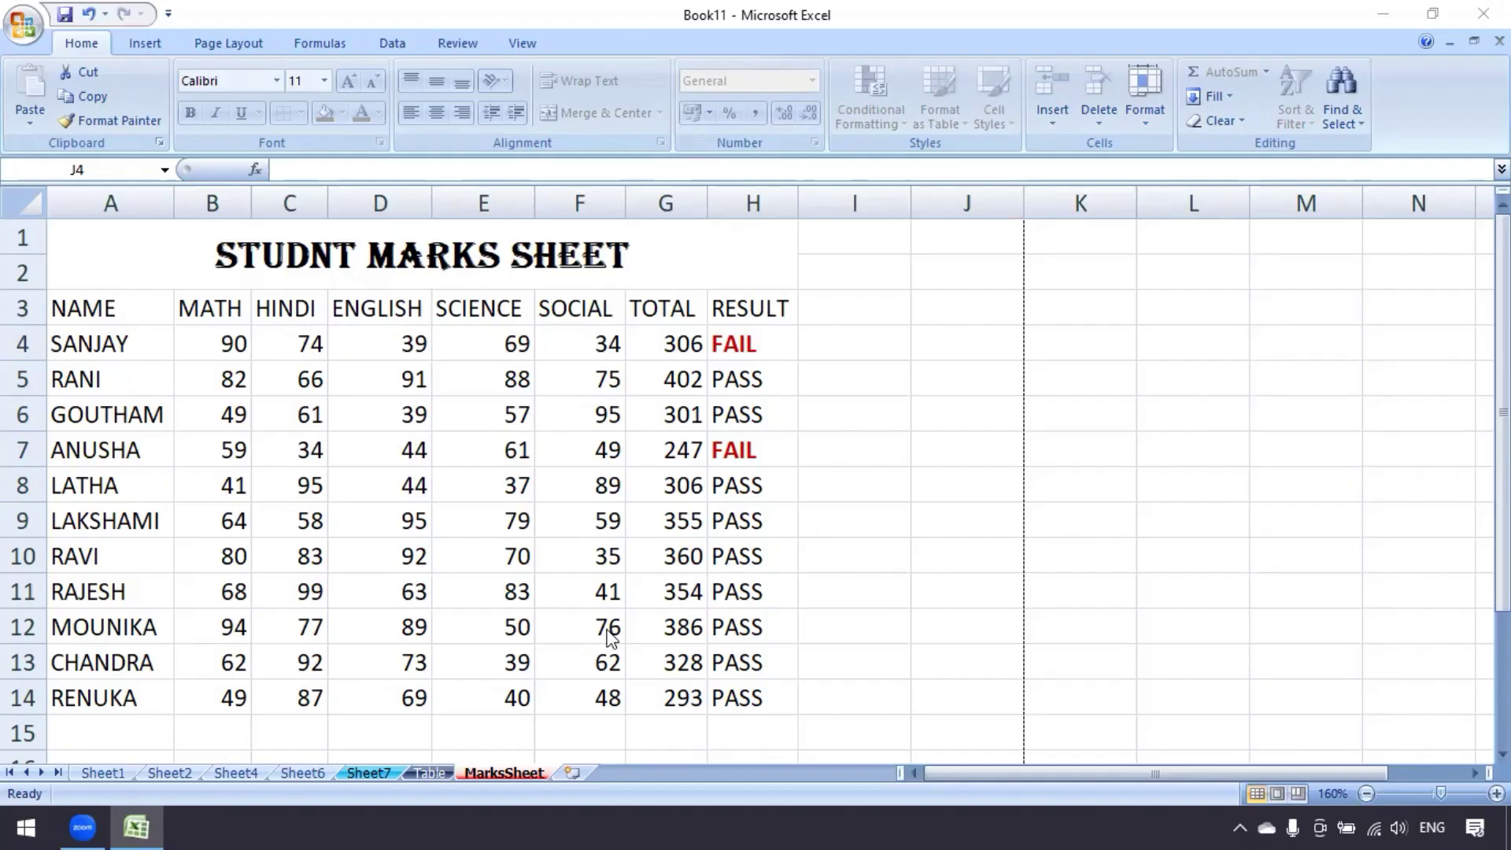
{"action": "left_click", "coordinate": [433, 773]}
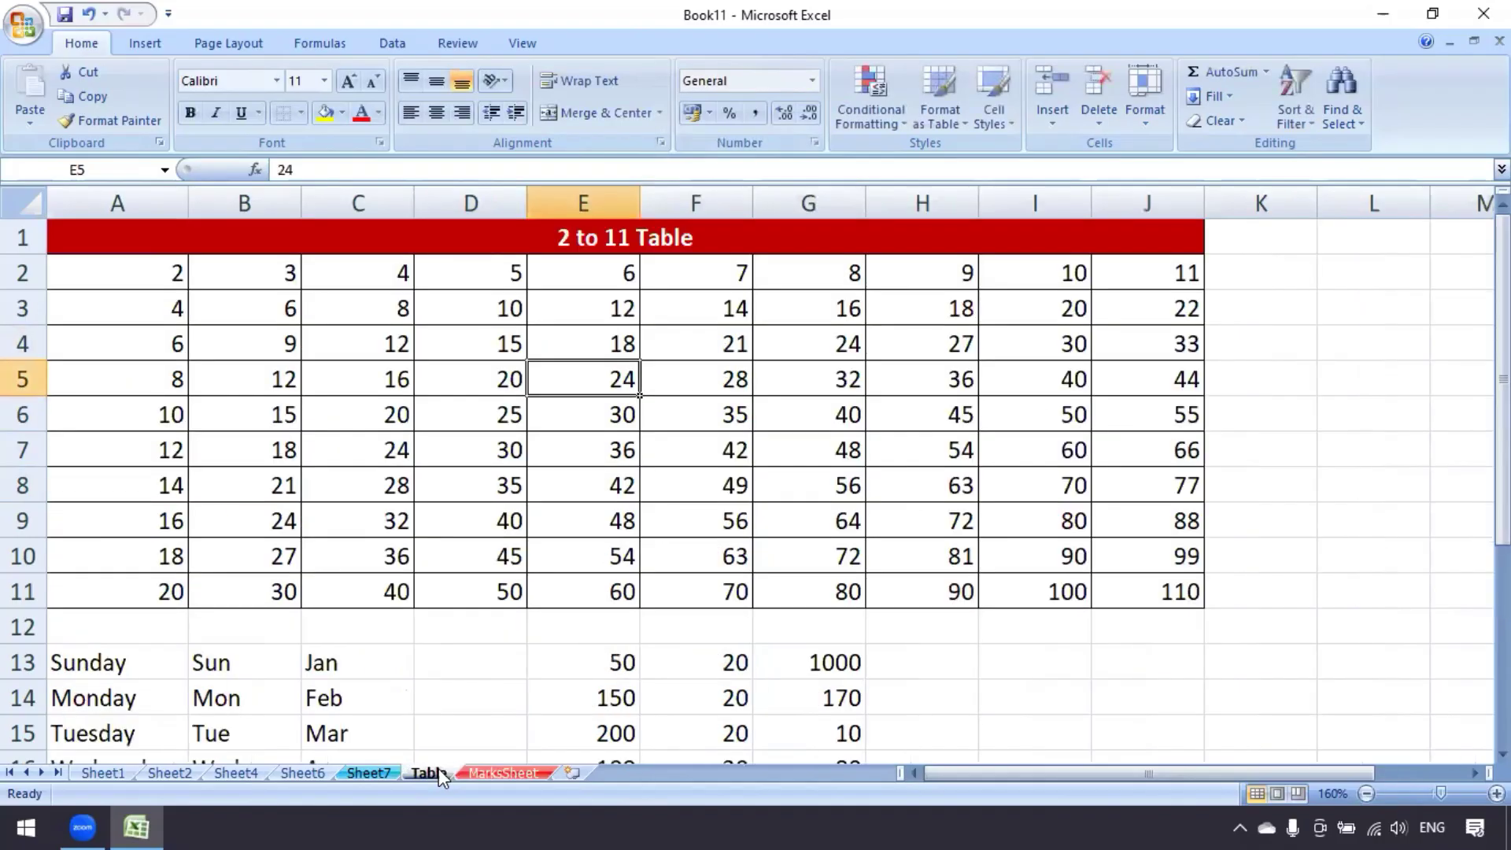
{"action": "left_click", "coordinate": [1322, 617]}
{"action": "type", "text": "pp"}
{"action": "key", "text": "Return"}
{"action": "left_click", "coordinate": [1322, 616]}
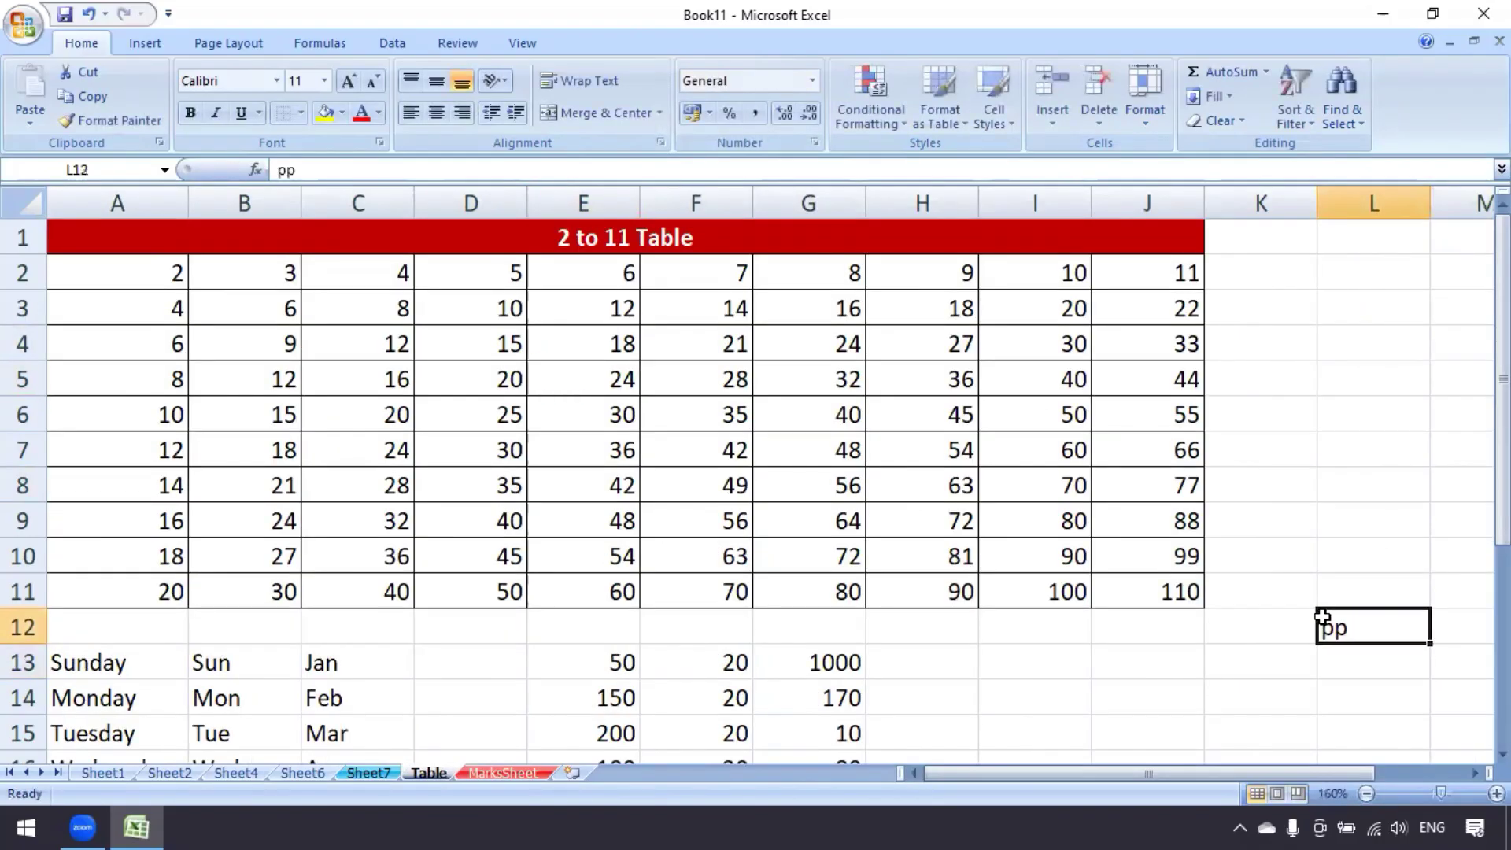
{"action": "key", "text": "Delete"}
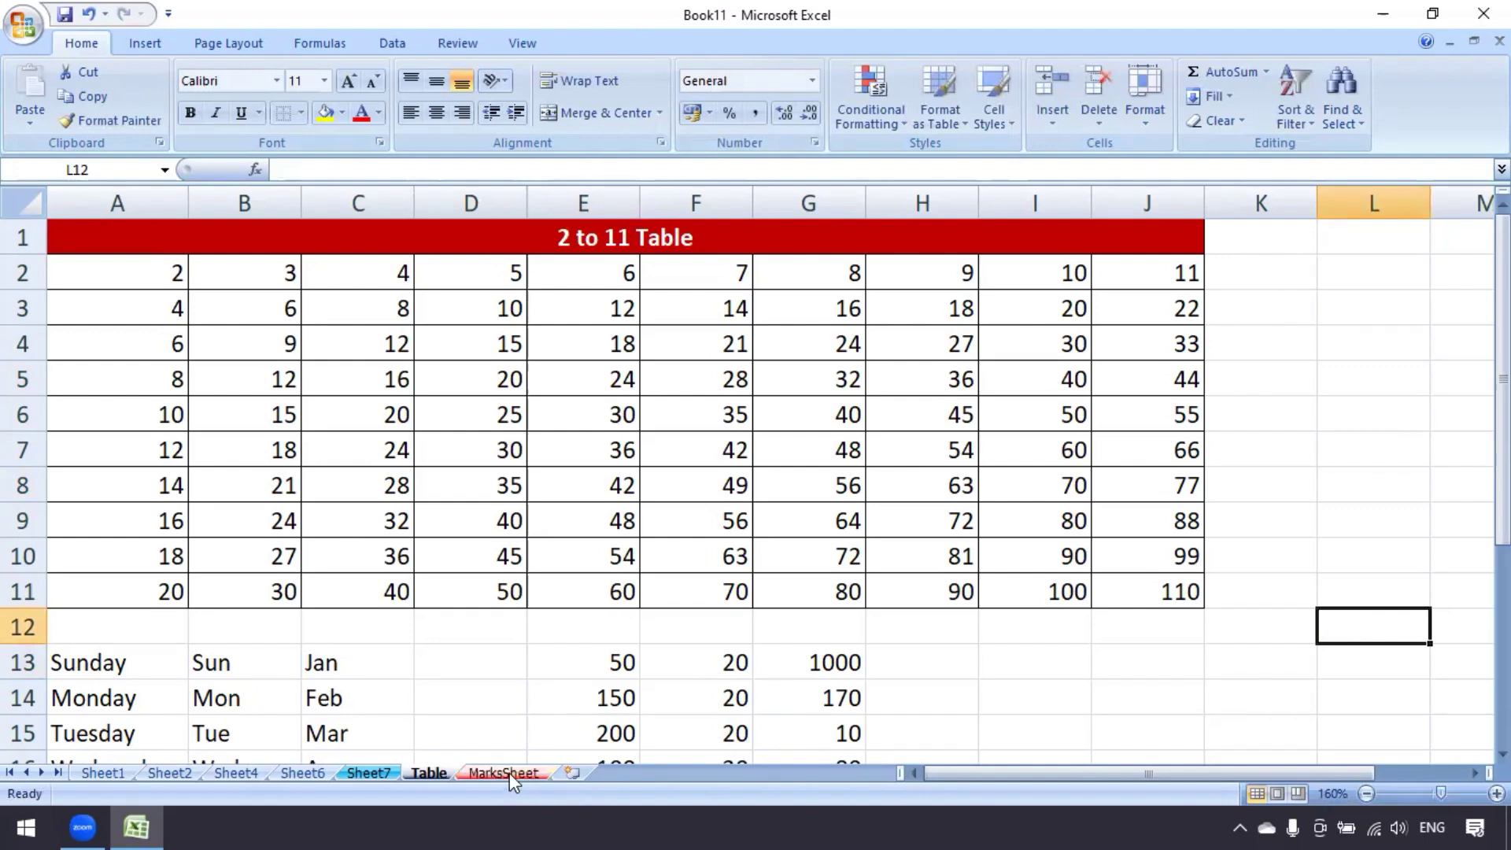
{"action": "left_click", "coordinate": [509, 773]}
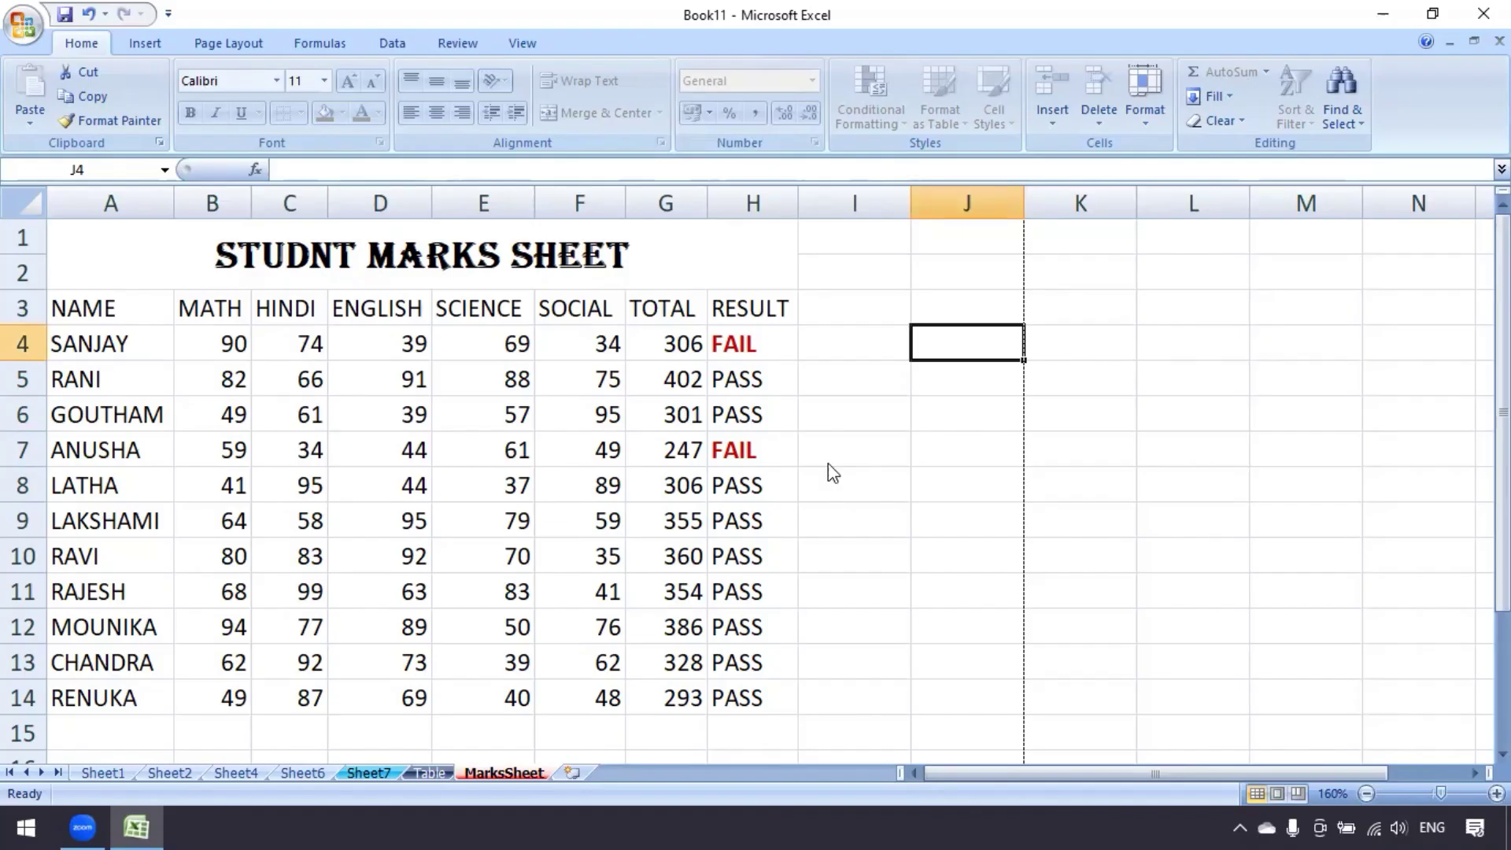
Unprotect MarksSheet by entering its sheet password
{"action": "left_click", "coordinate": [1150, 124]}
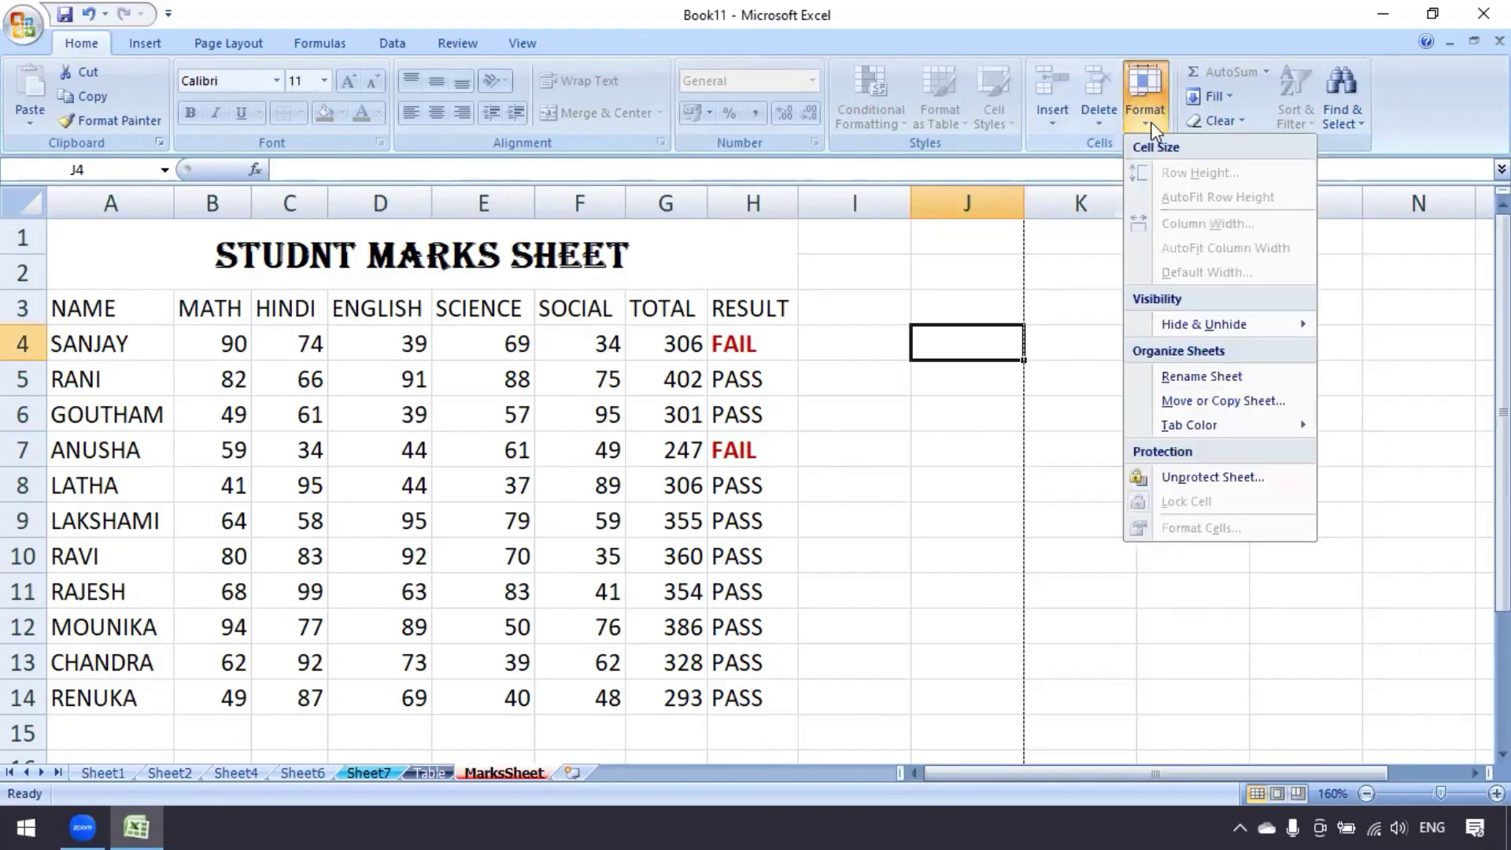
{"action": "left_click", "coordinate": [1252, 477]}
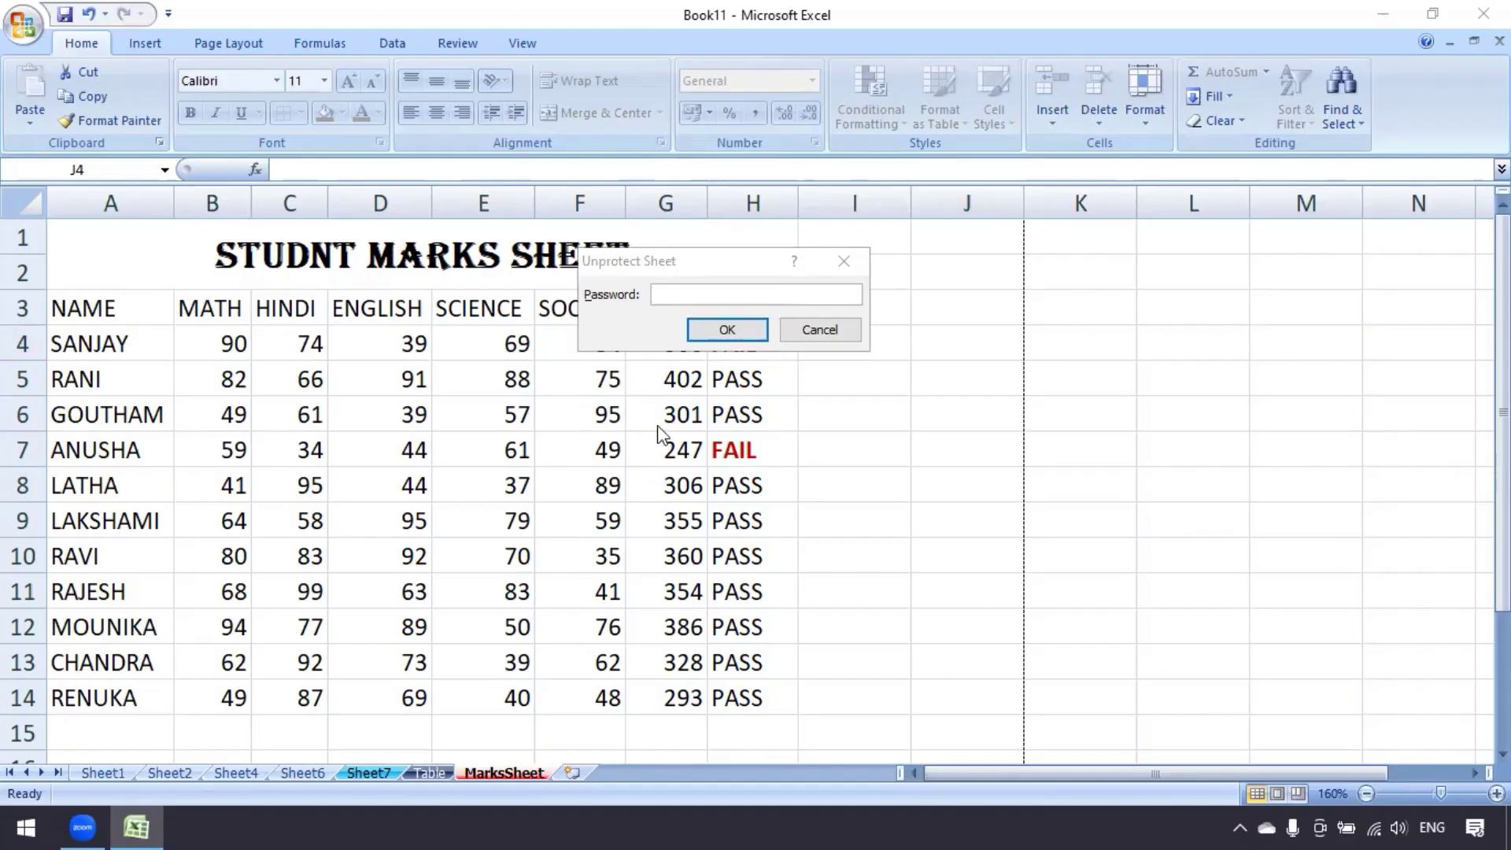
{"action": "left_click", "coordinate": [719, 293]}
{"action": "type", "text": "123"}
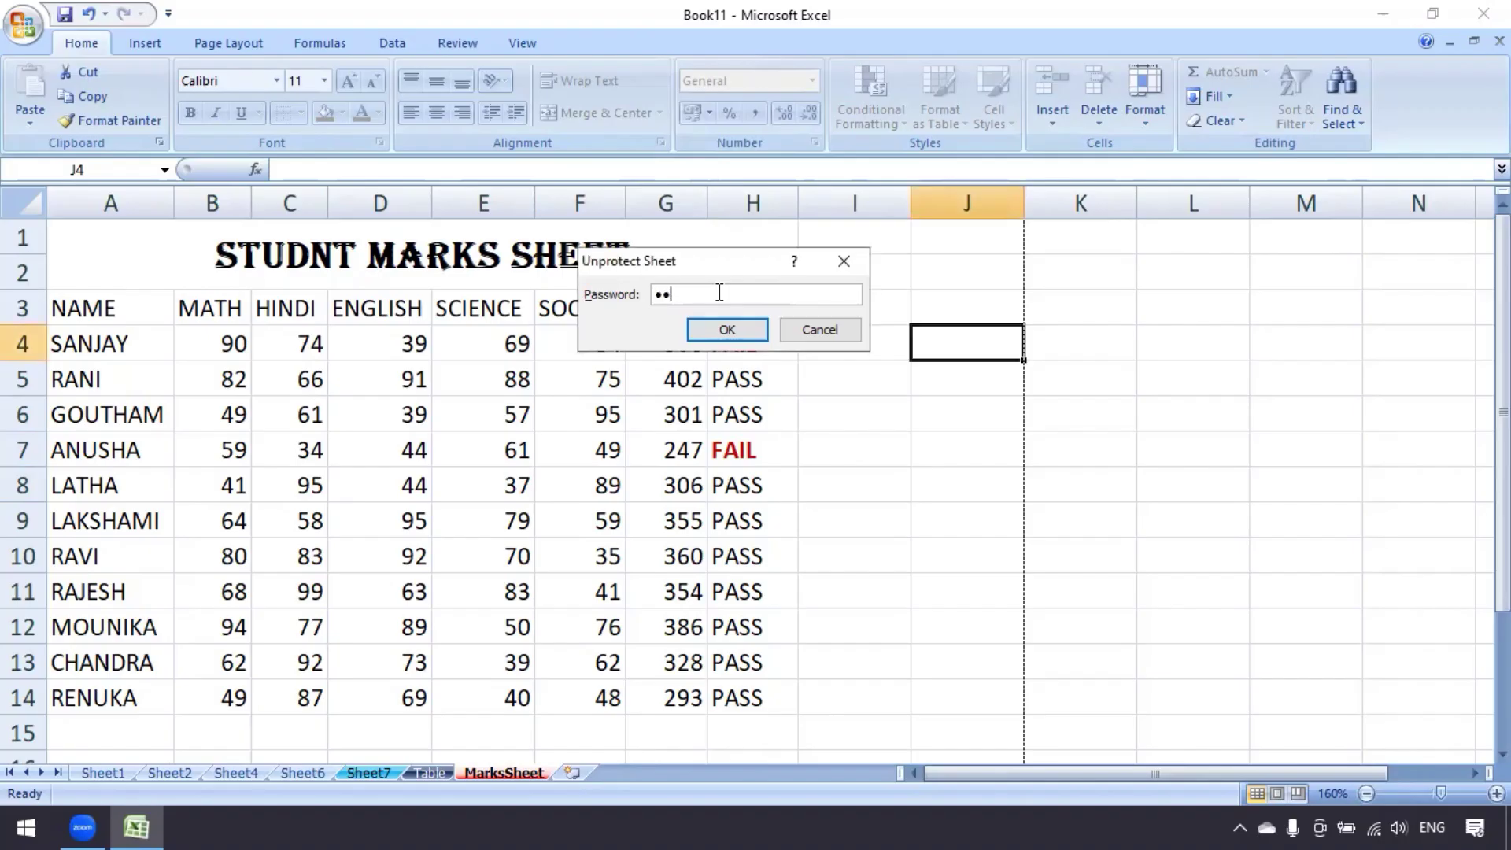
{"action": "left_click", "coordinate": [719, 334]}
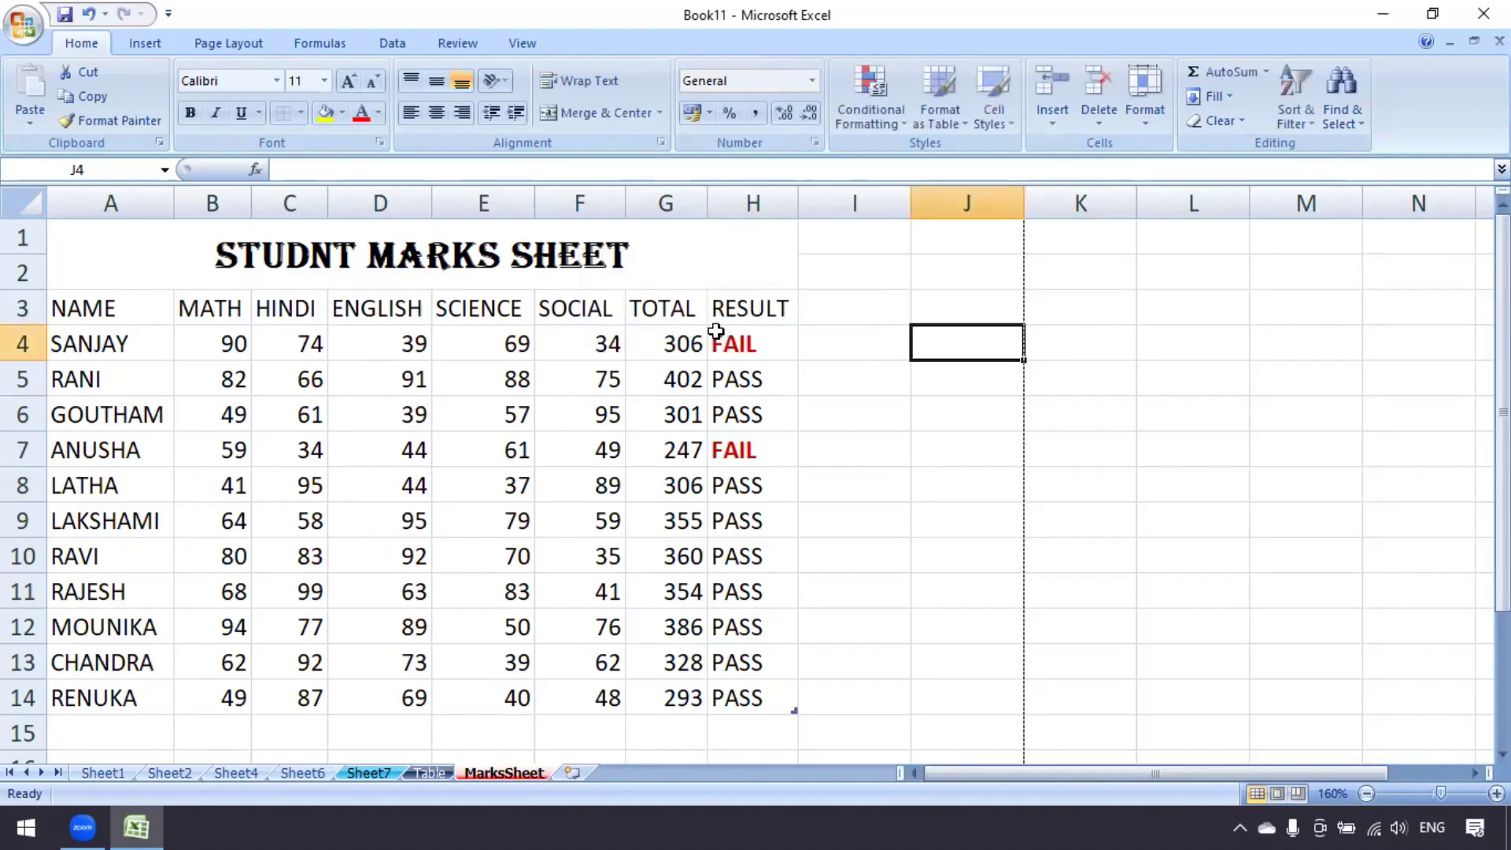
Test editing by typing 'pppp' into J6, then delete it
{"action": "left_click", "coordinate": [948, 415]}
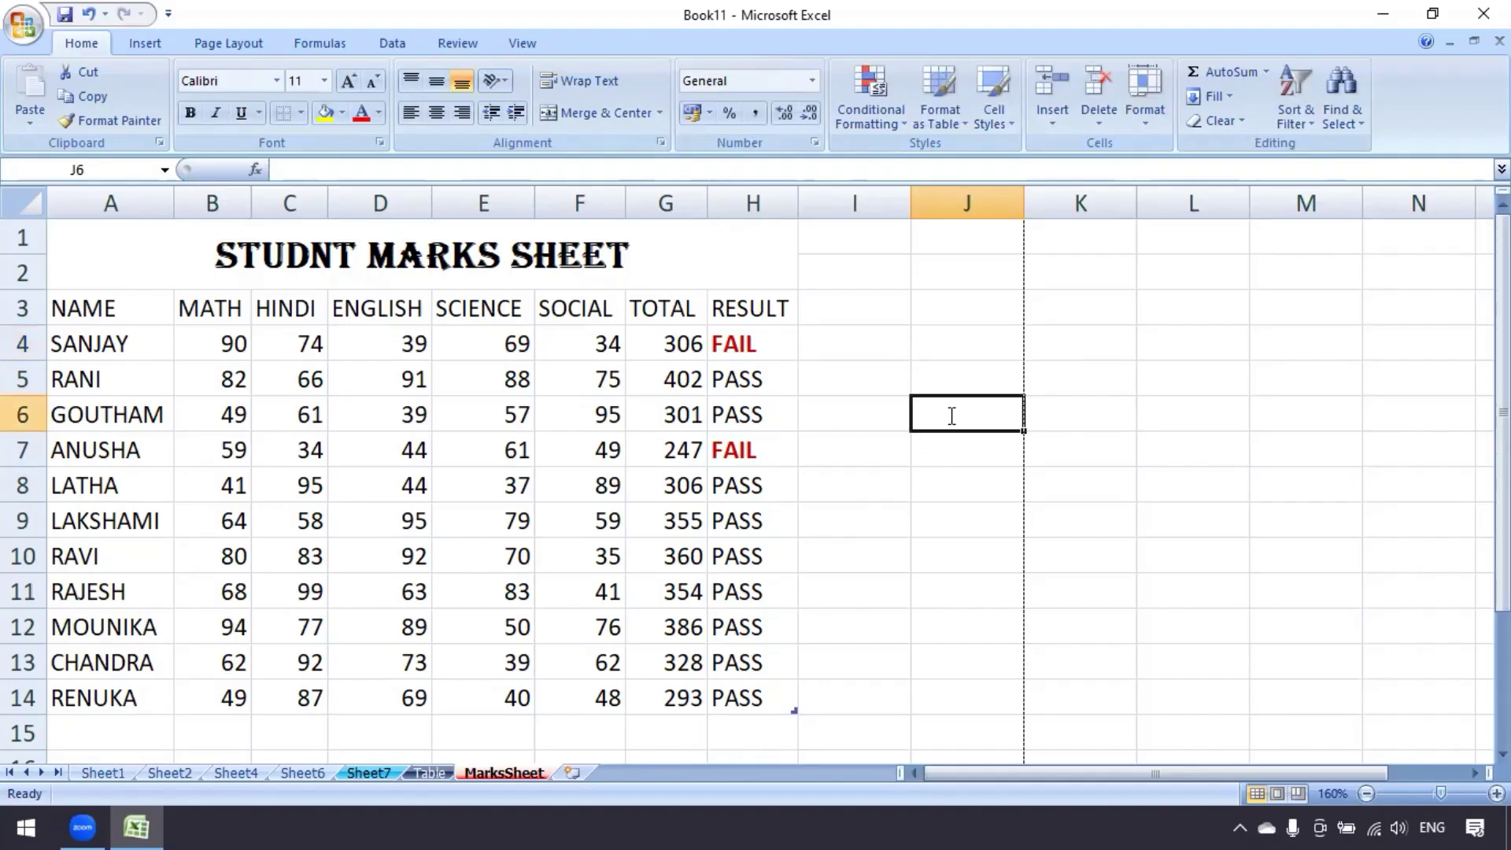
{"action": "type", "text": "pppp"}
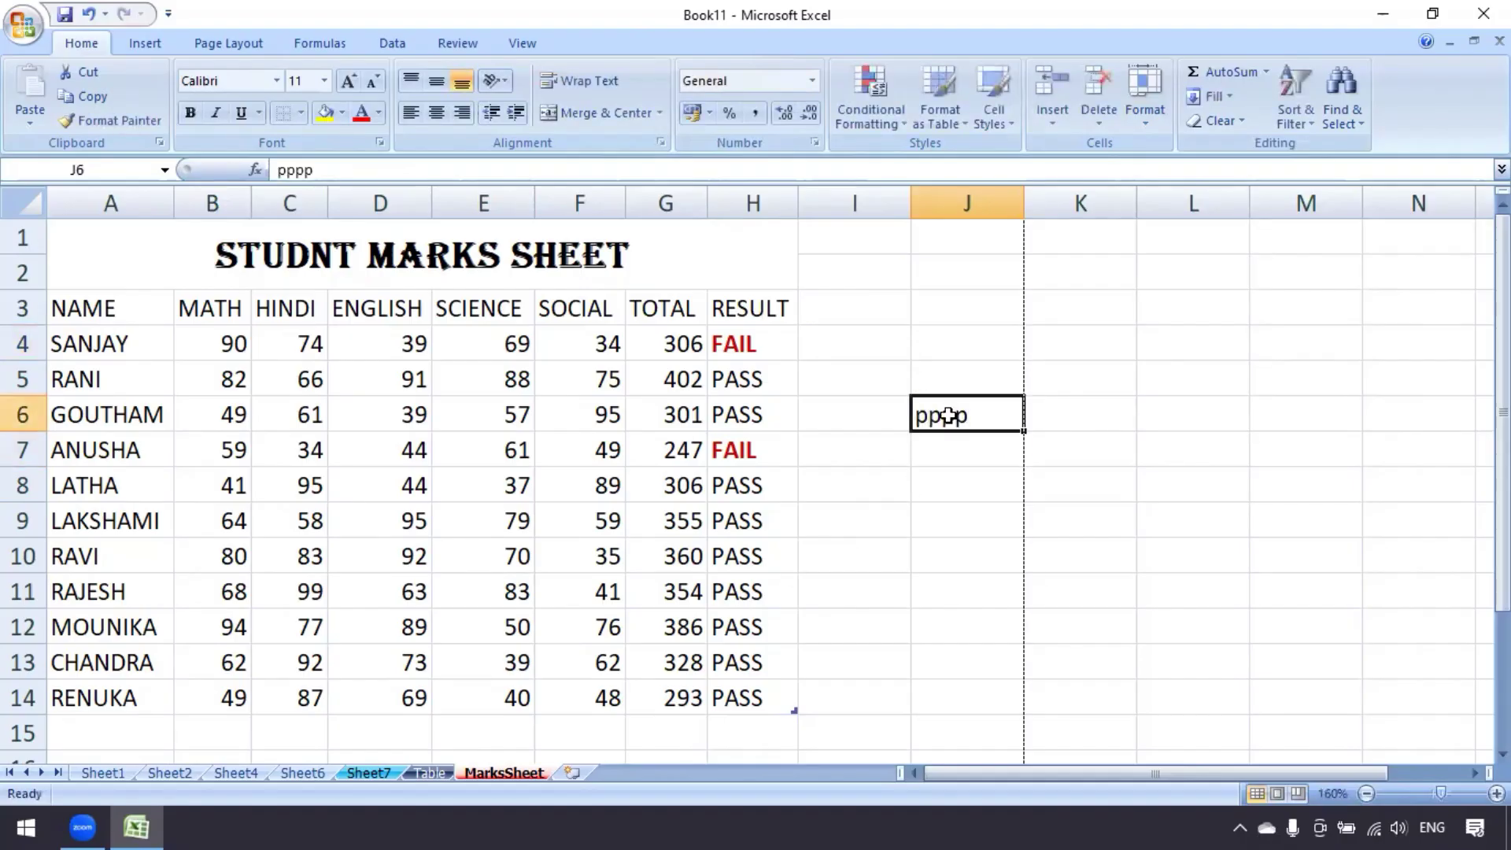
{"action": "key", "text": "Delete"}
{"action": "key", "text": "ctrl+p"}
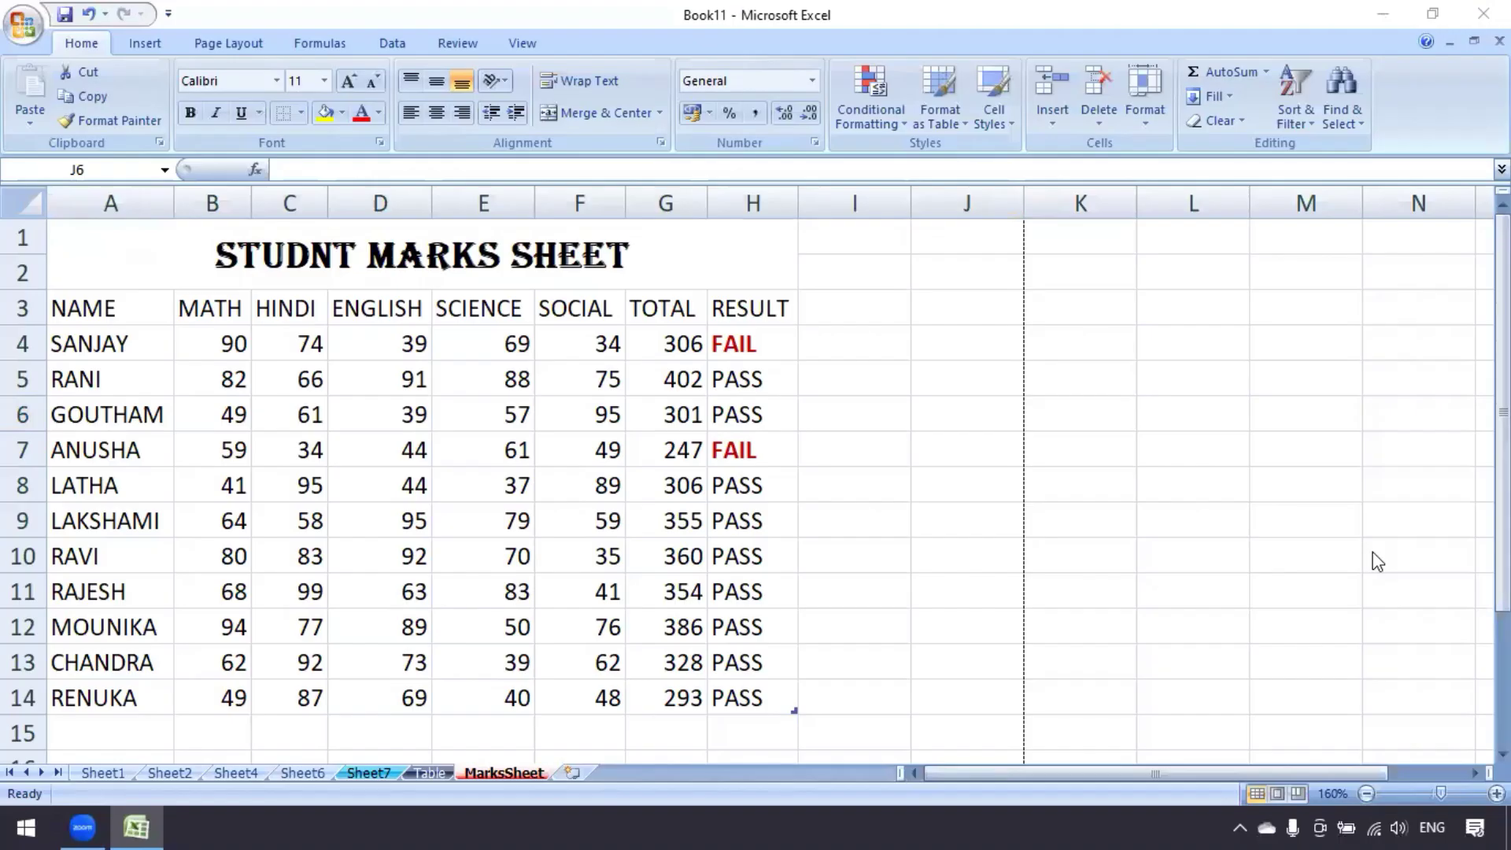
Protect MarksSheet again with the sheet password, re-entered in Confirm Password
{"action": "left_click", "coordinate": [1146, 116]}
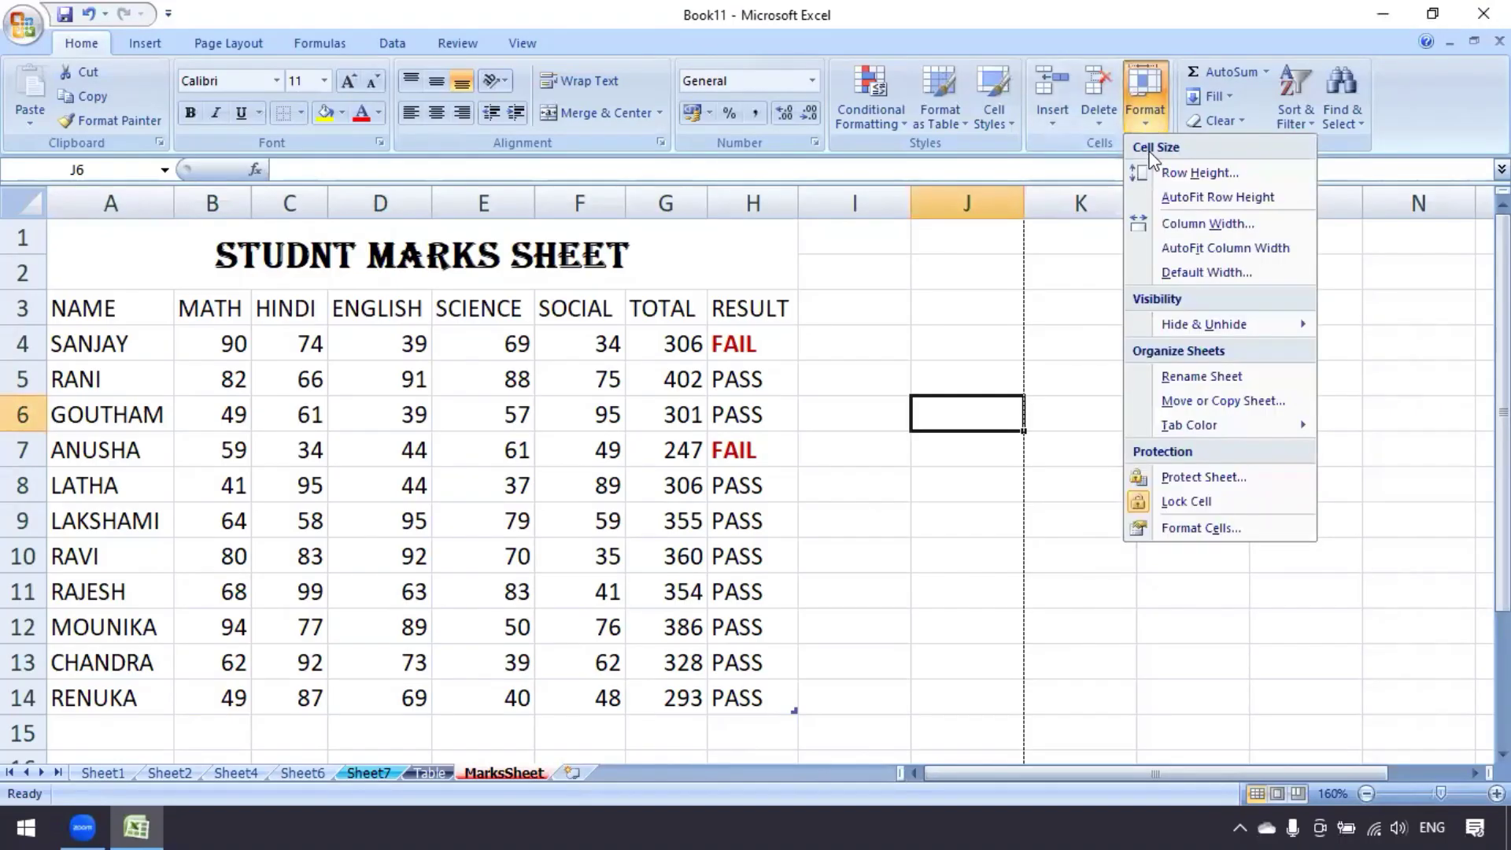
{"action": "left_click", "coordinate": [1224, 476]}
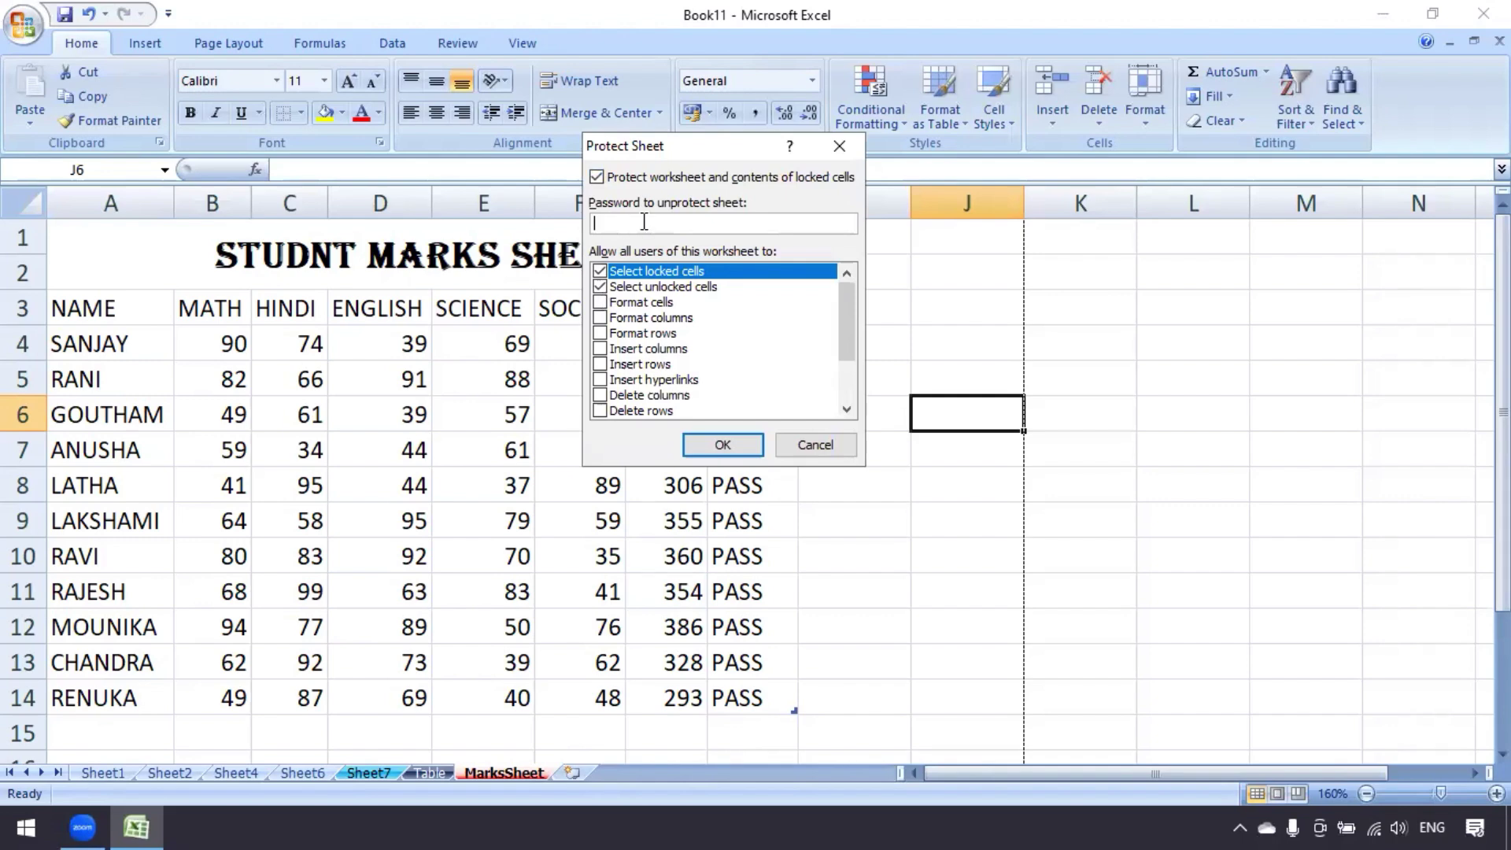
{"action": "type", "text": "123"}
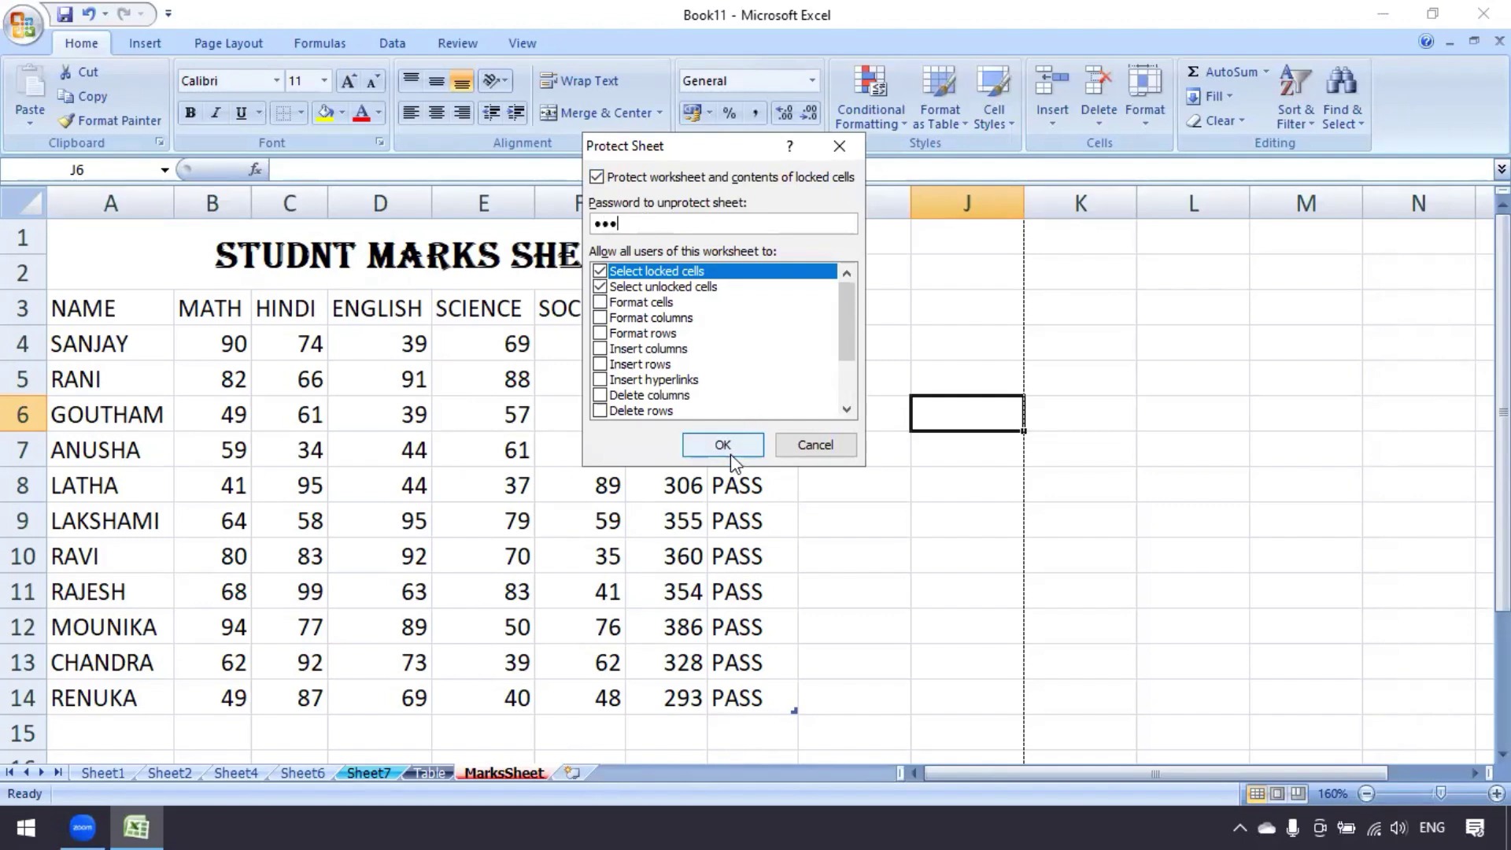
{"action": "left_click", "coordinate": [731, 452]}
{"action": "type", "text": "1"}
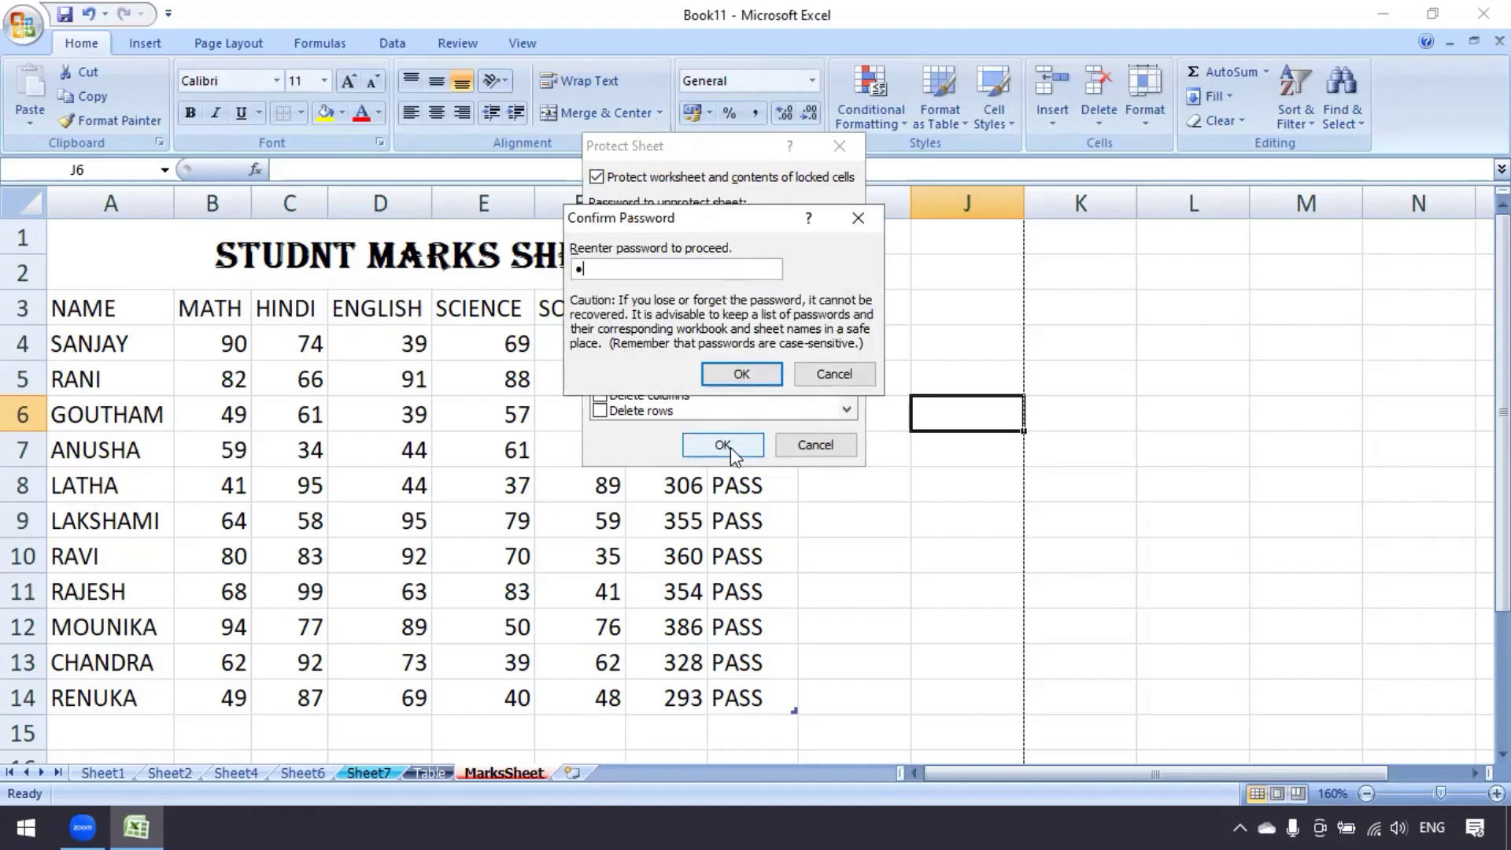
{"action": "type", "text": "23"}
{"action": "left_click", "coordinate": [765, 373]}
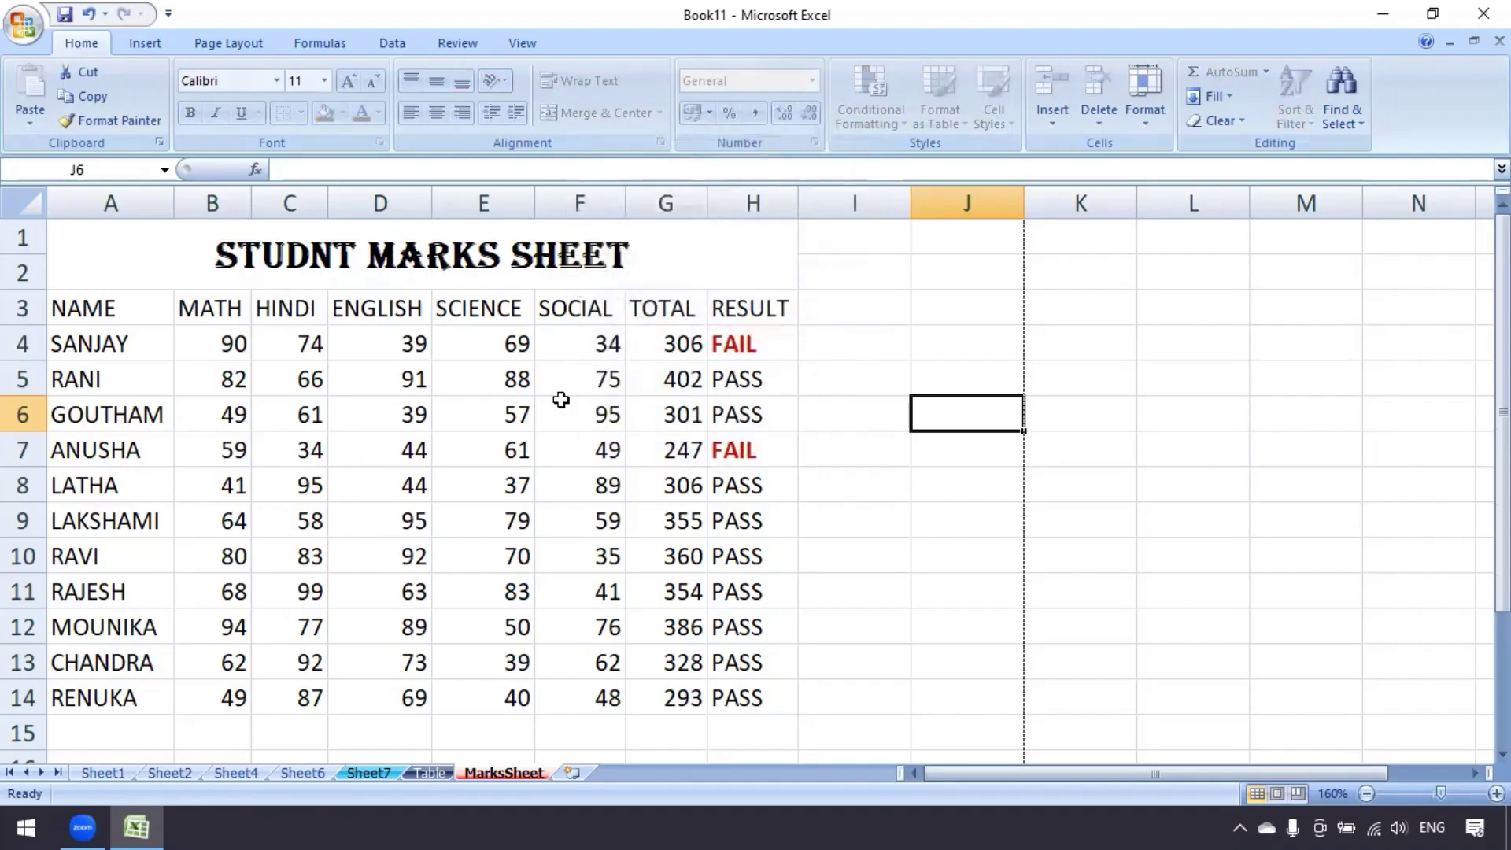
{"action": "left_click", "coordinate": [363, 400]}
Try editing J4 to confirm the protected-sheet warning appears, then dismiss it
{"action": "left_click", "coordinate": [413, 369]}
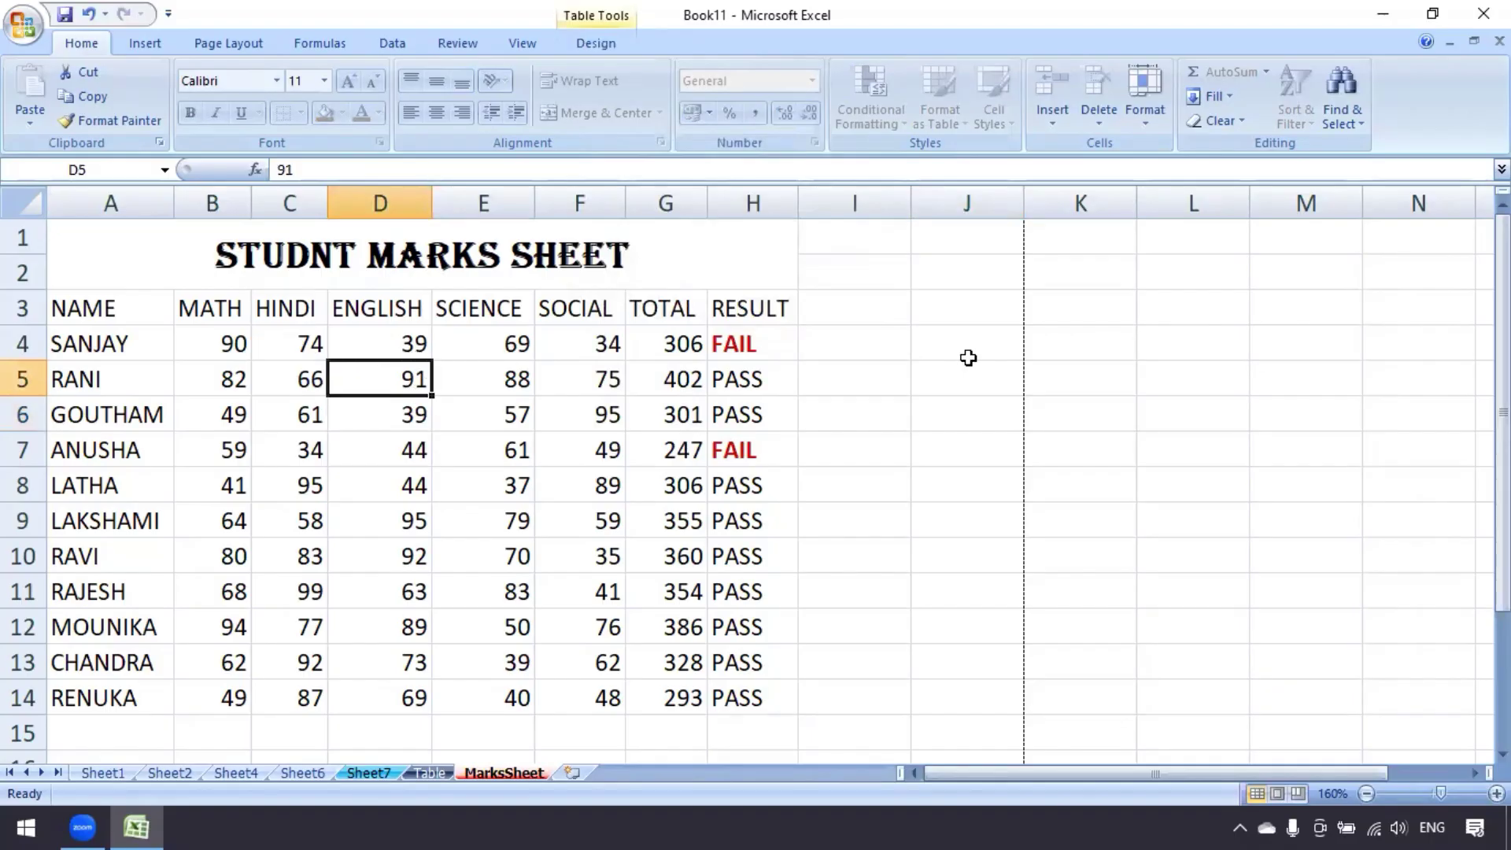
{"action": "left_click", "coordinate": [968, 357]}
{"action": "double_click", "coordinate": [970, 358]}
{"action": "key", "text": "Return"}
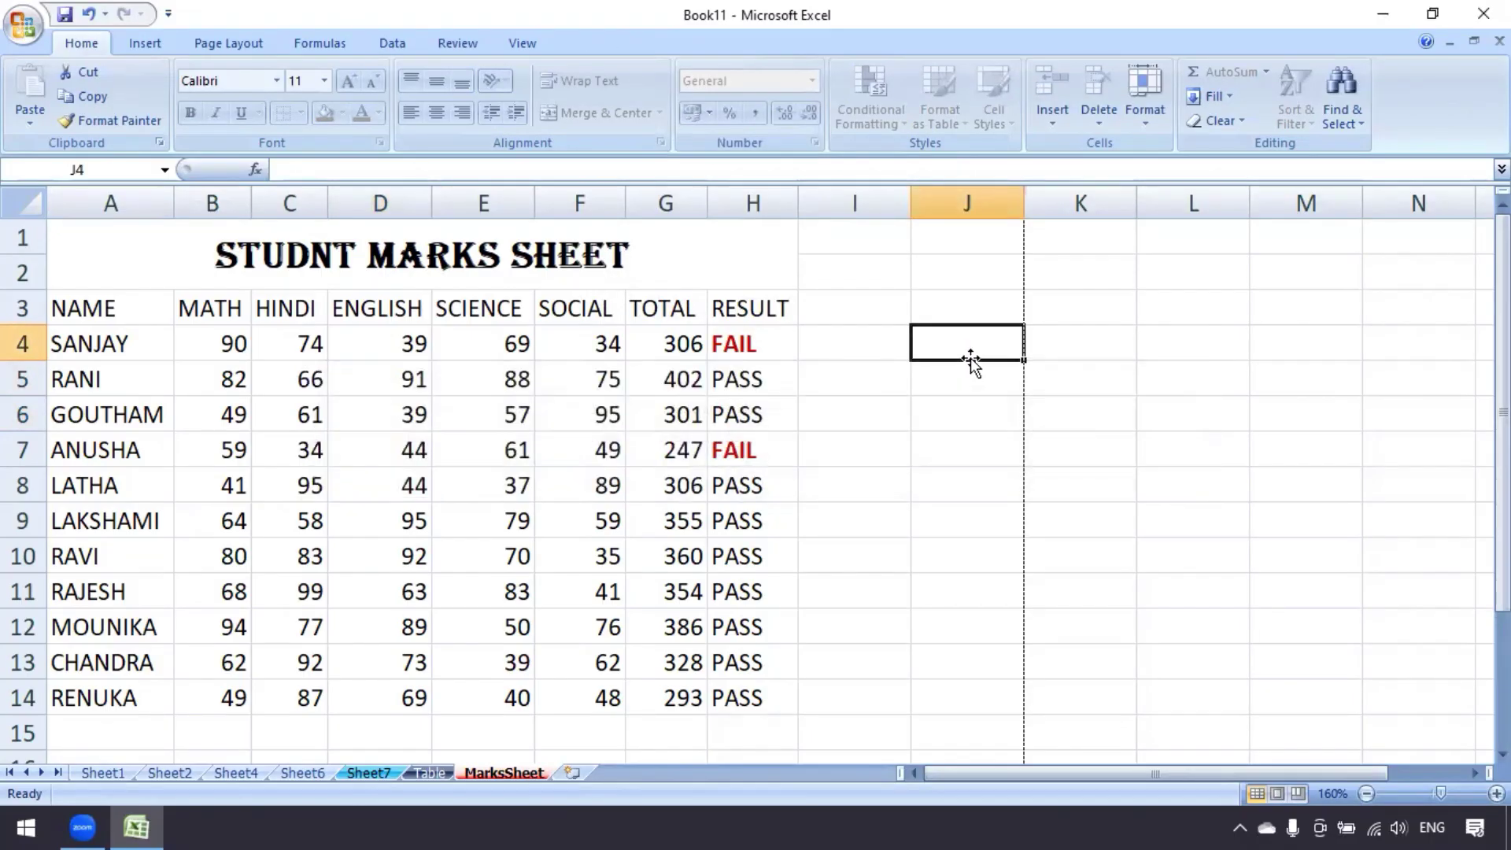
Unprotect MarksSheet by entering its sheet password
{"action": "left_click", "coordinate": [1150, 130]}
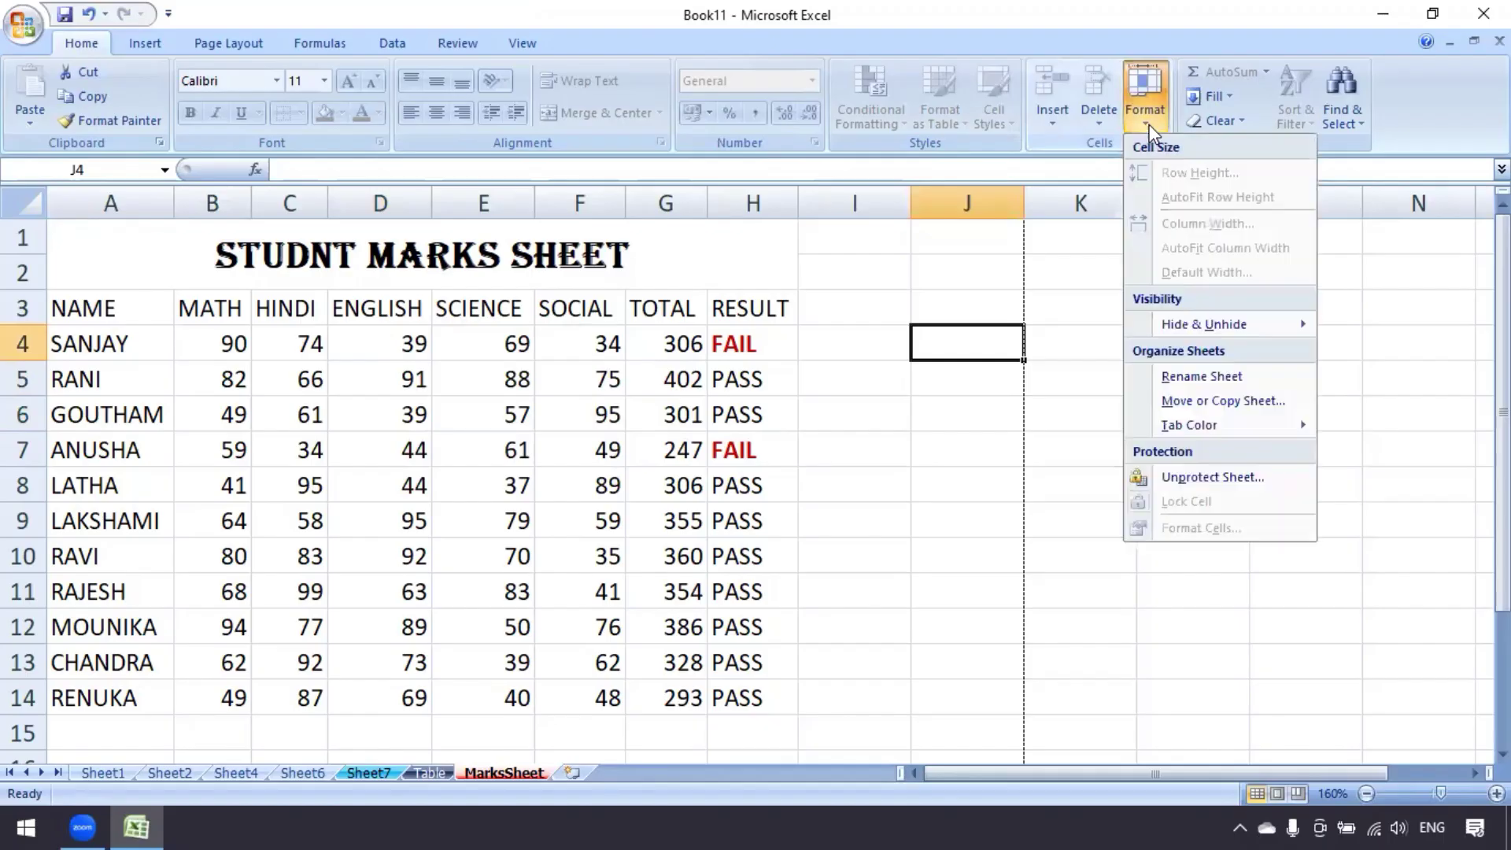
{"action": "left_click", "coordinate": [1240, 476]}
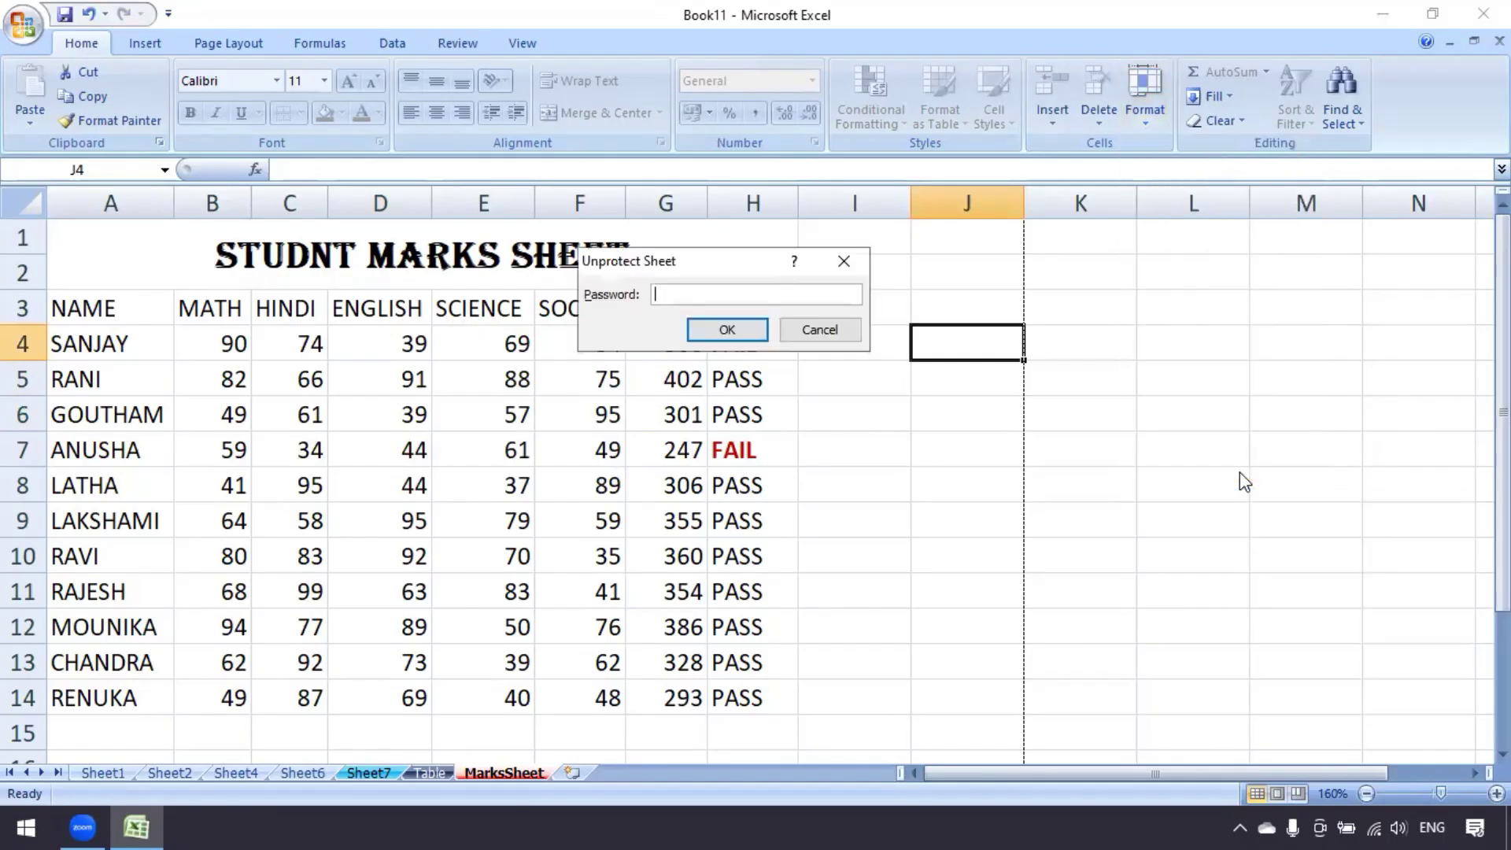
{"action": "type", "text": "123"}
{"action": "left_click", "coordinate": [725, 329]}
Test editing by entering 'ppp' in J7, then delete it and leave the Format options unchanged
{"action": "left_click", "coordinate": [948, 460]}
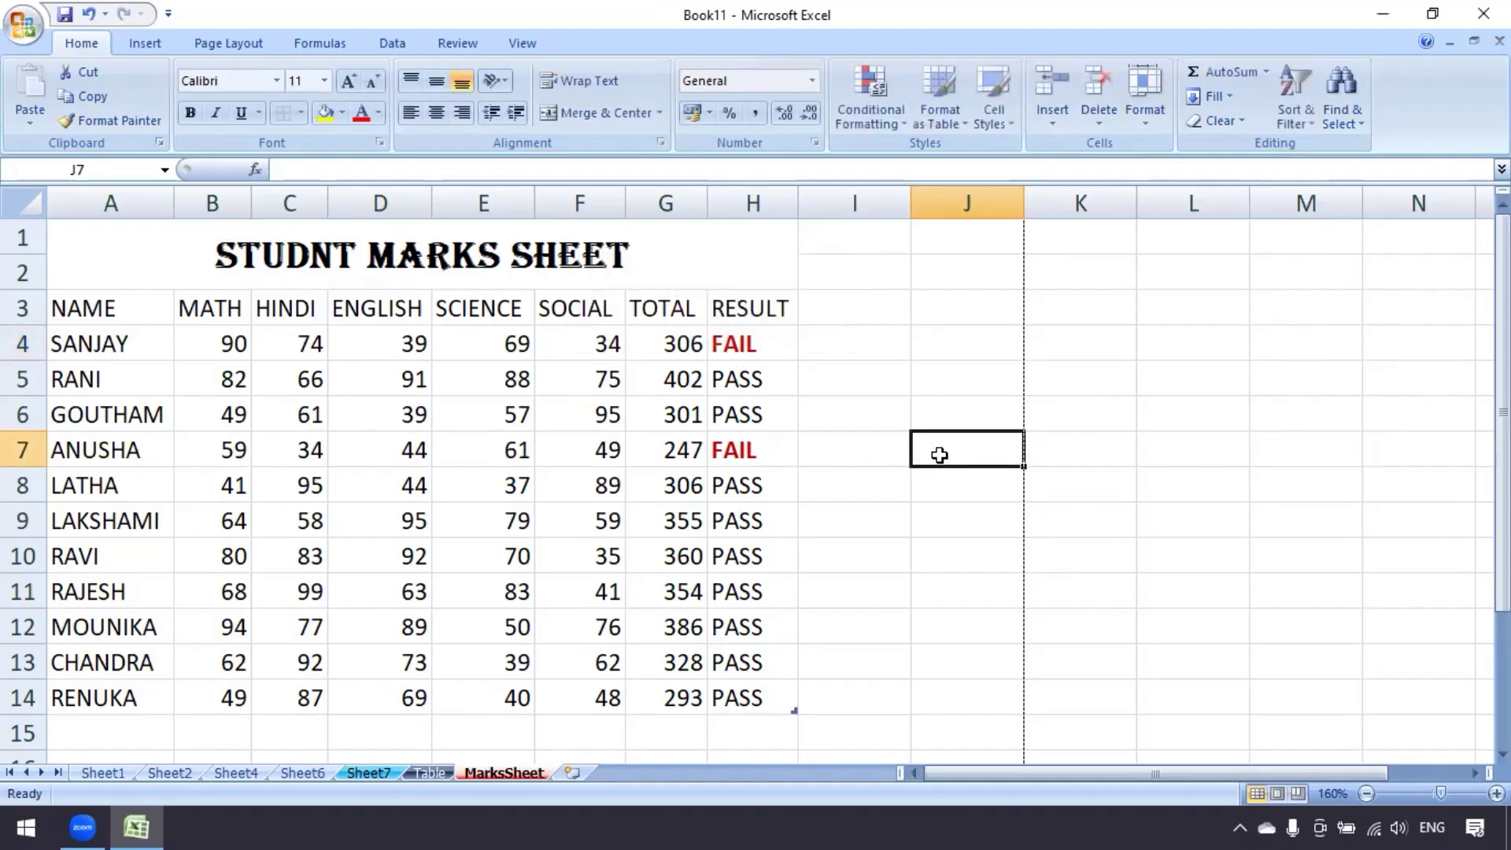
{"action": "type", "text": "ppp"}
{"action": "key", "text": "Return"}
{"action": "key", "text": "Delete"}
{"action": "left_click", "coordinate": [1146, 119]}
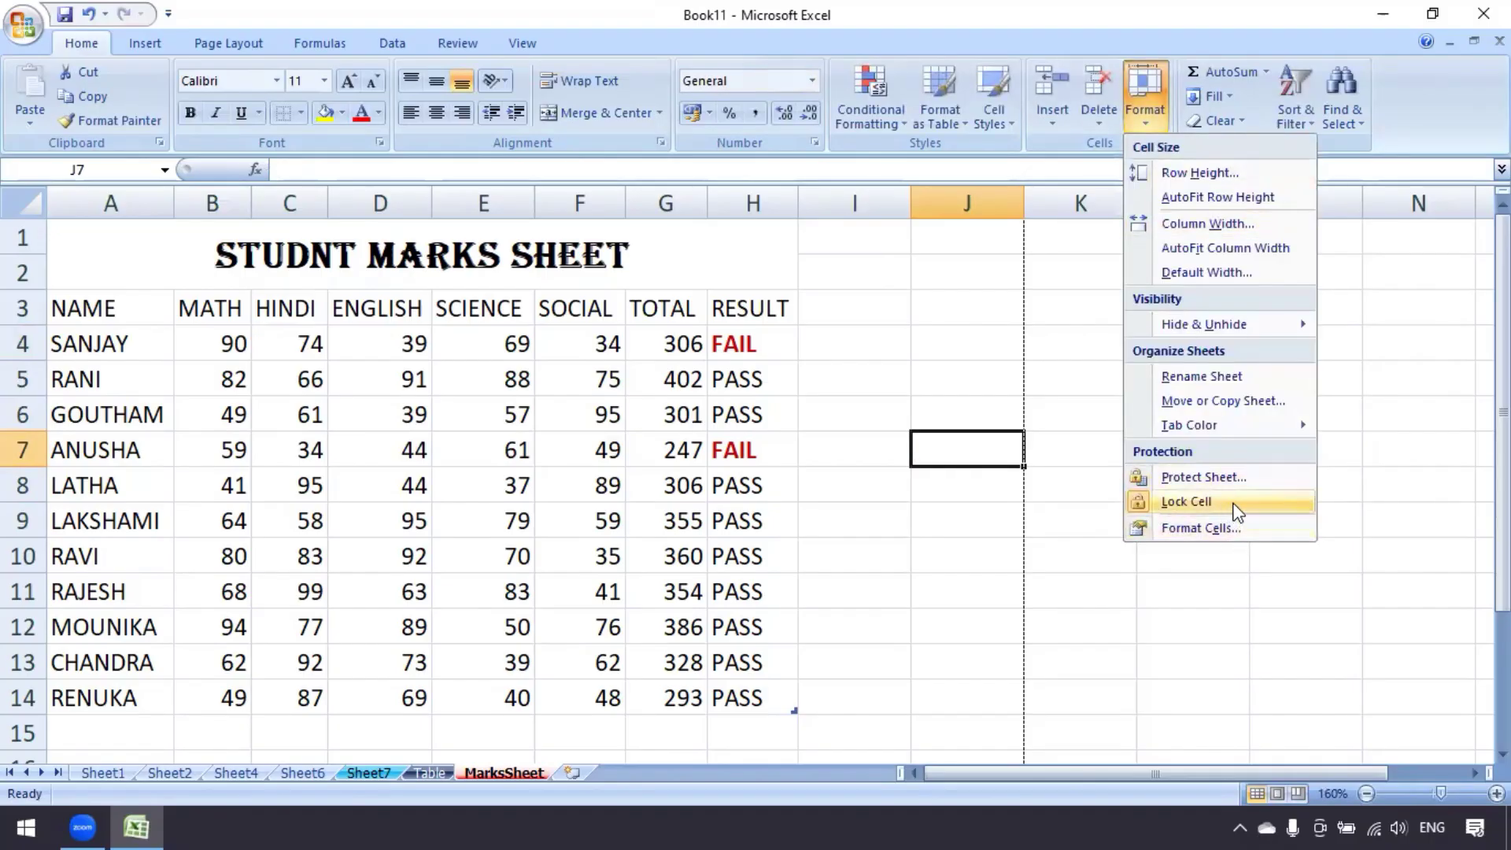
{"action": "left_click", "coordinate": [943, 568]}
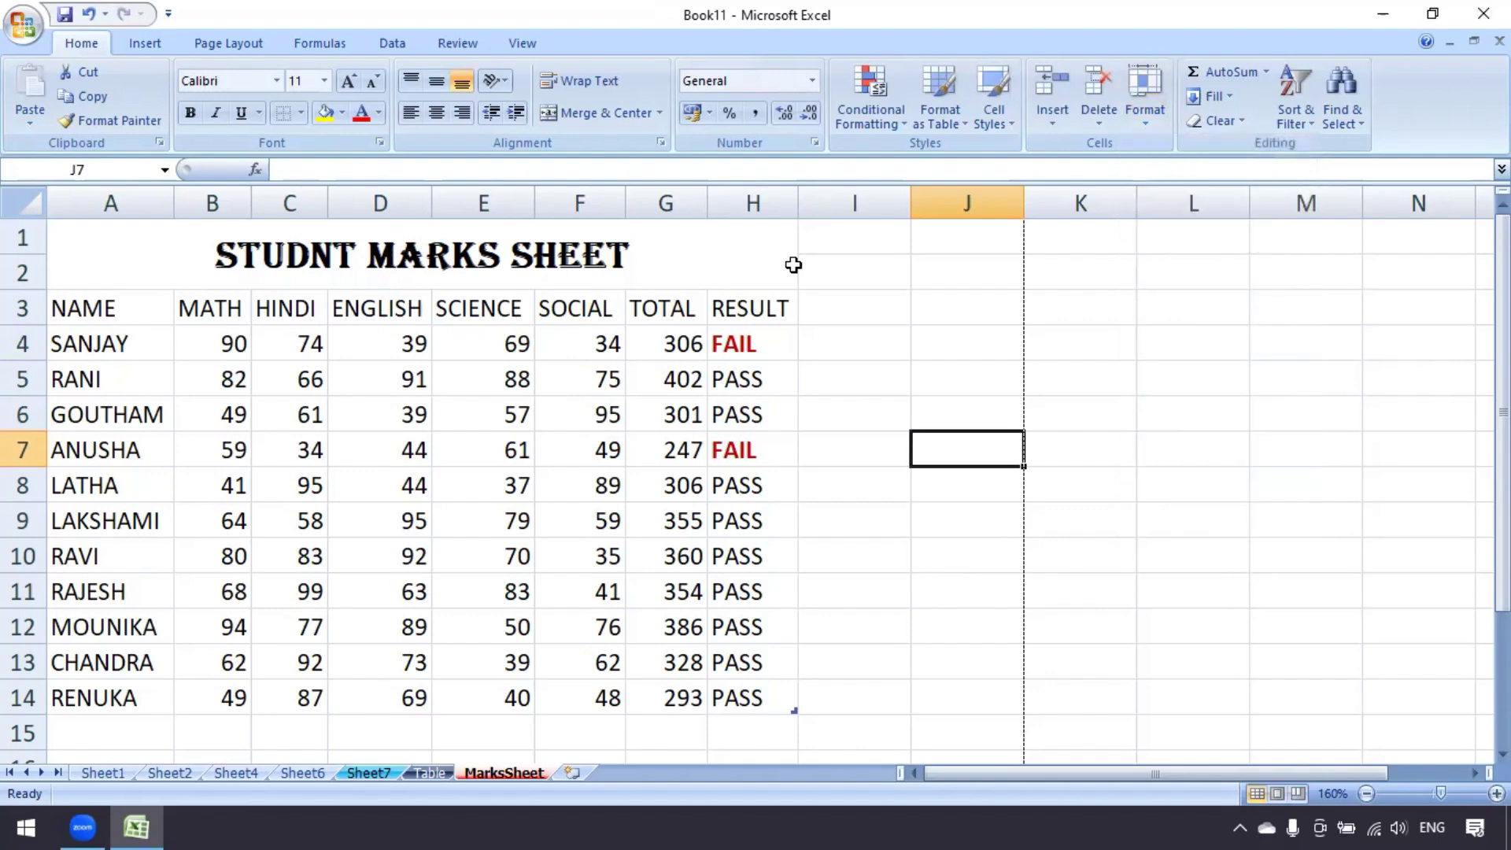
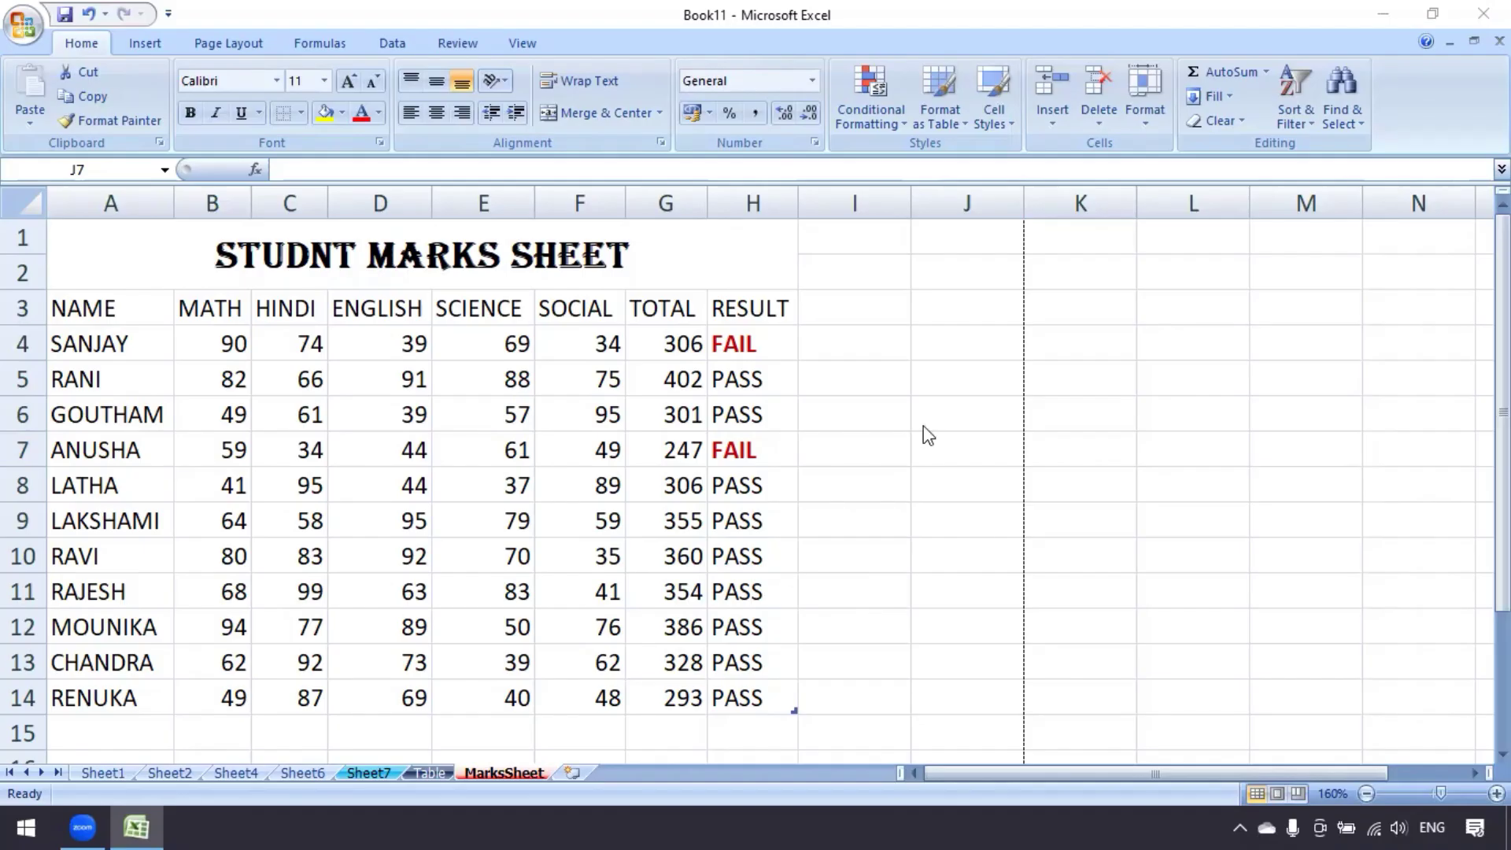
Select cells J3 to J14 in the empty column J
{"action": "left_click", "coordinate": [976, 523]}
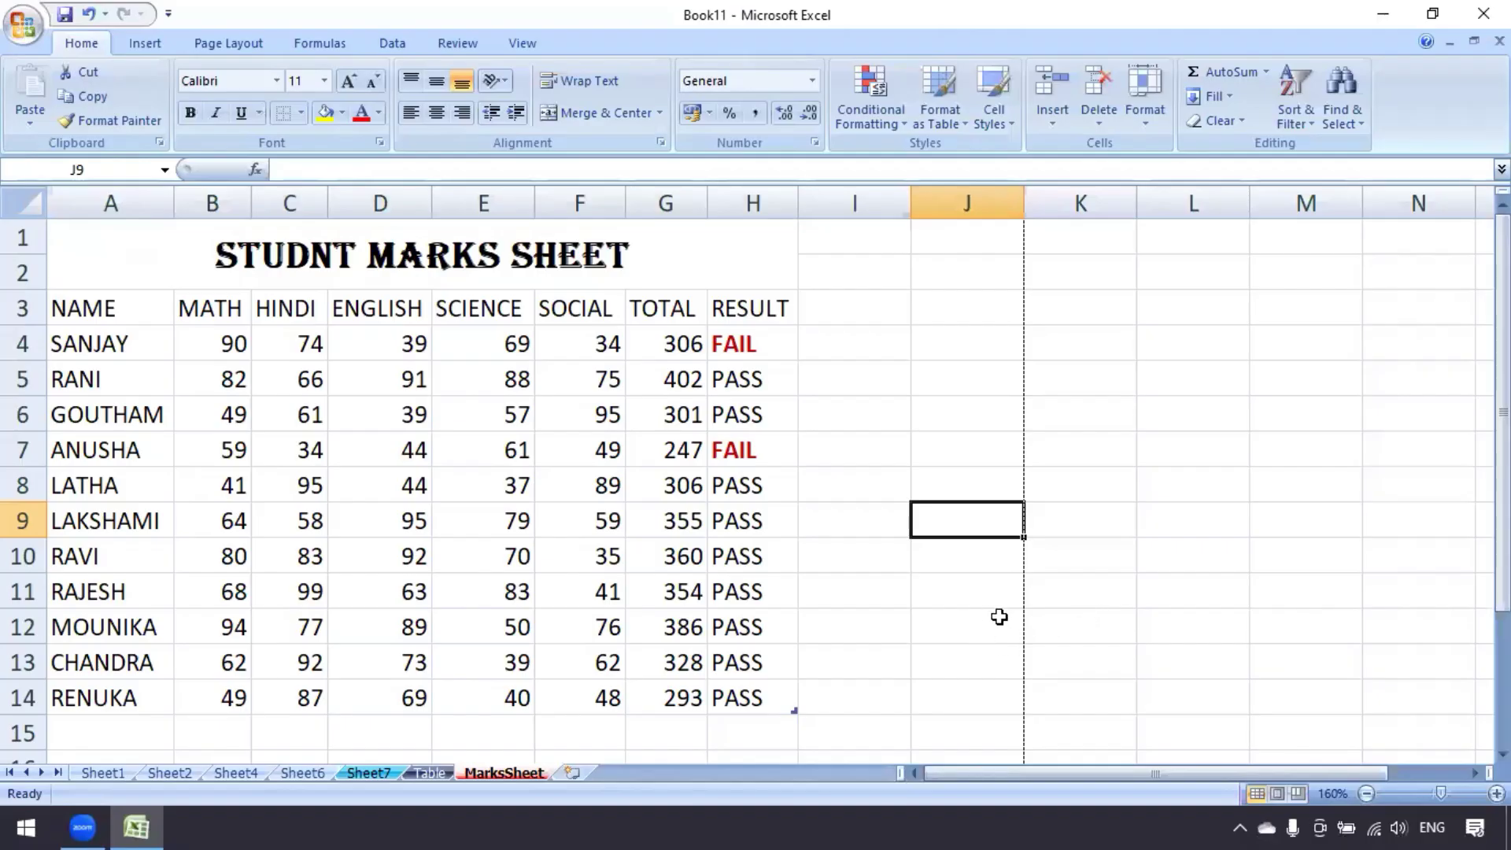
{"action": "left_click", "coordinate": [959, 327]}
{"action": "left_click_drag", "start_coordinate": [959, 327], "coordinate": [962, 657]}
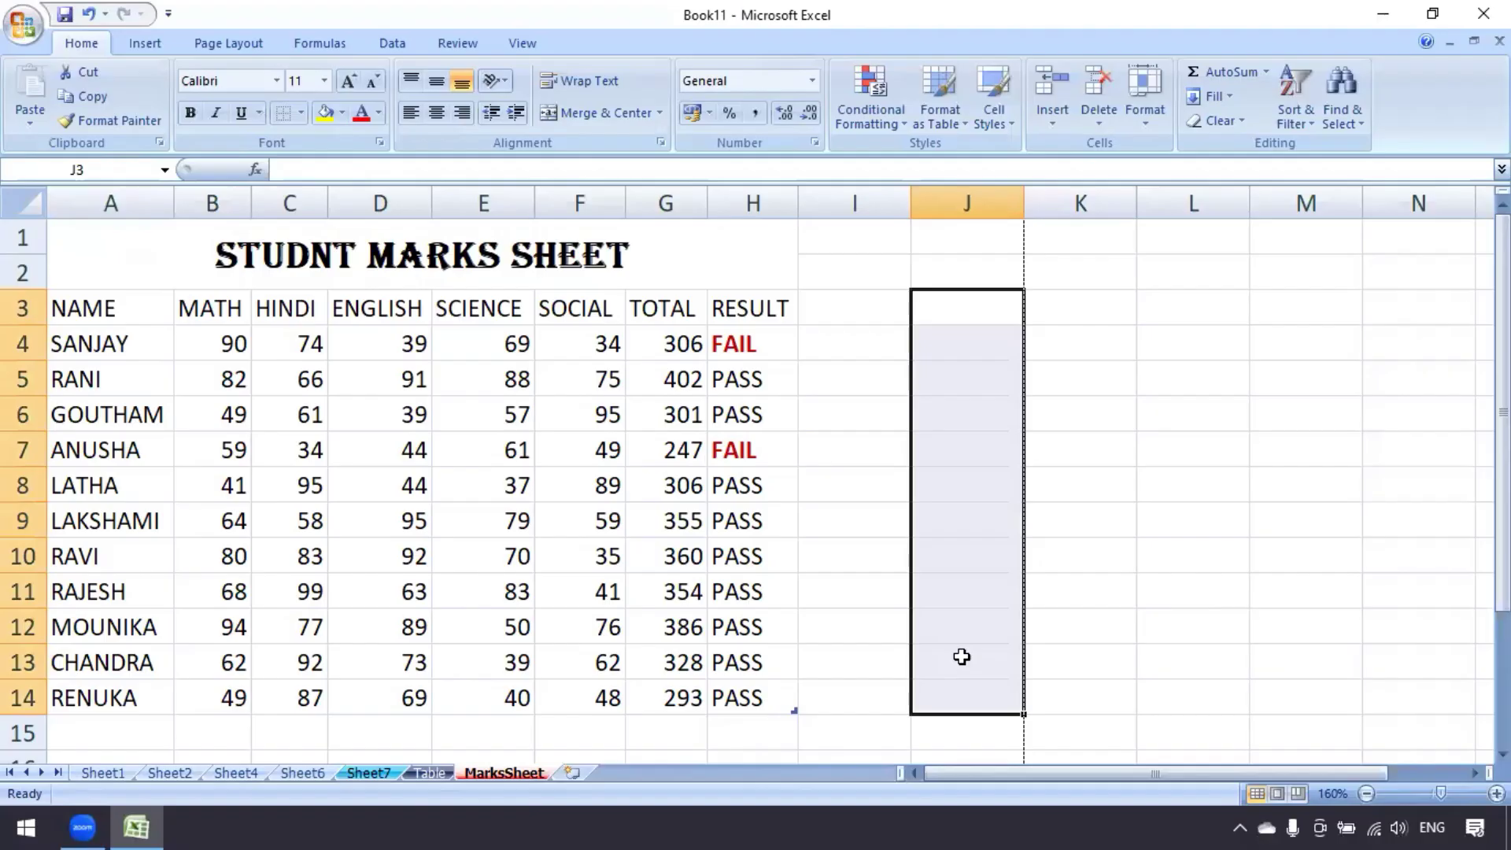
{"action": "left_click", "coordinate": [1145, 98]}
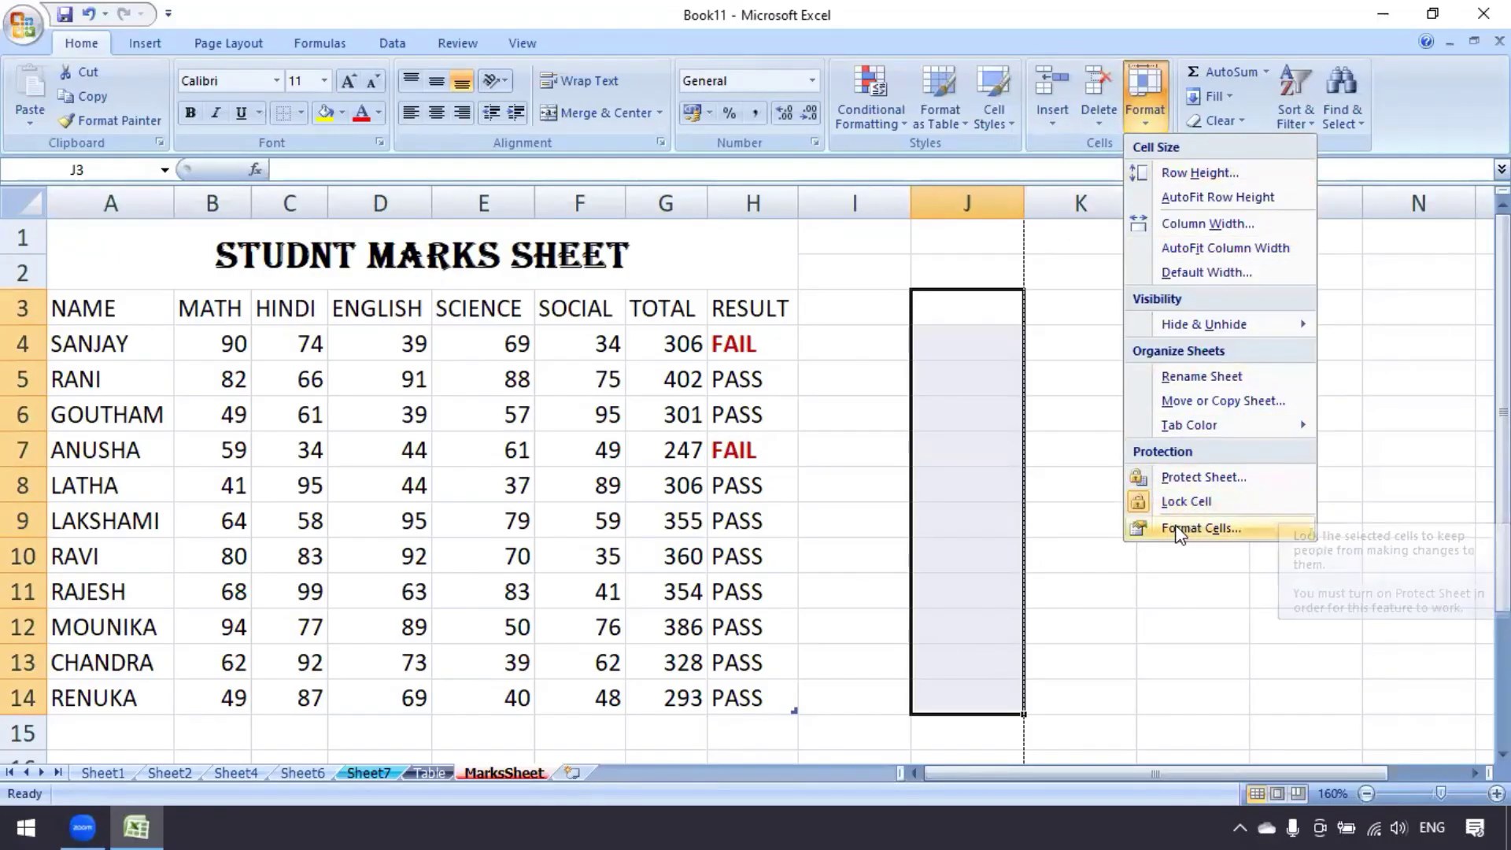
{"action": "left_click", "coordinate": [1188, 504]}
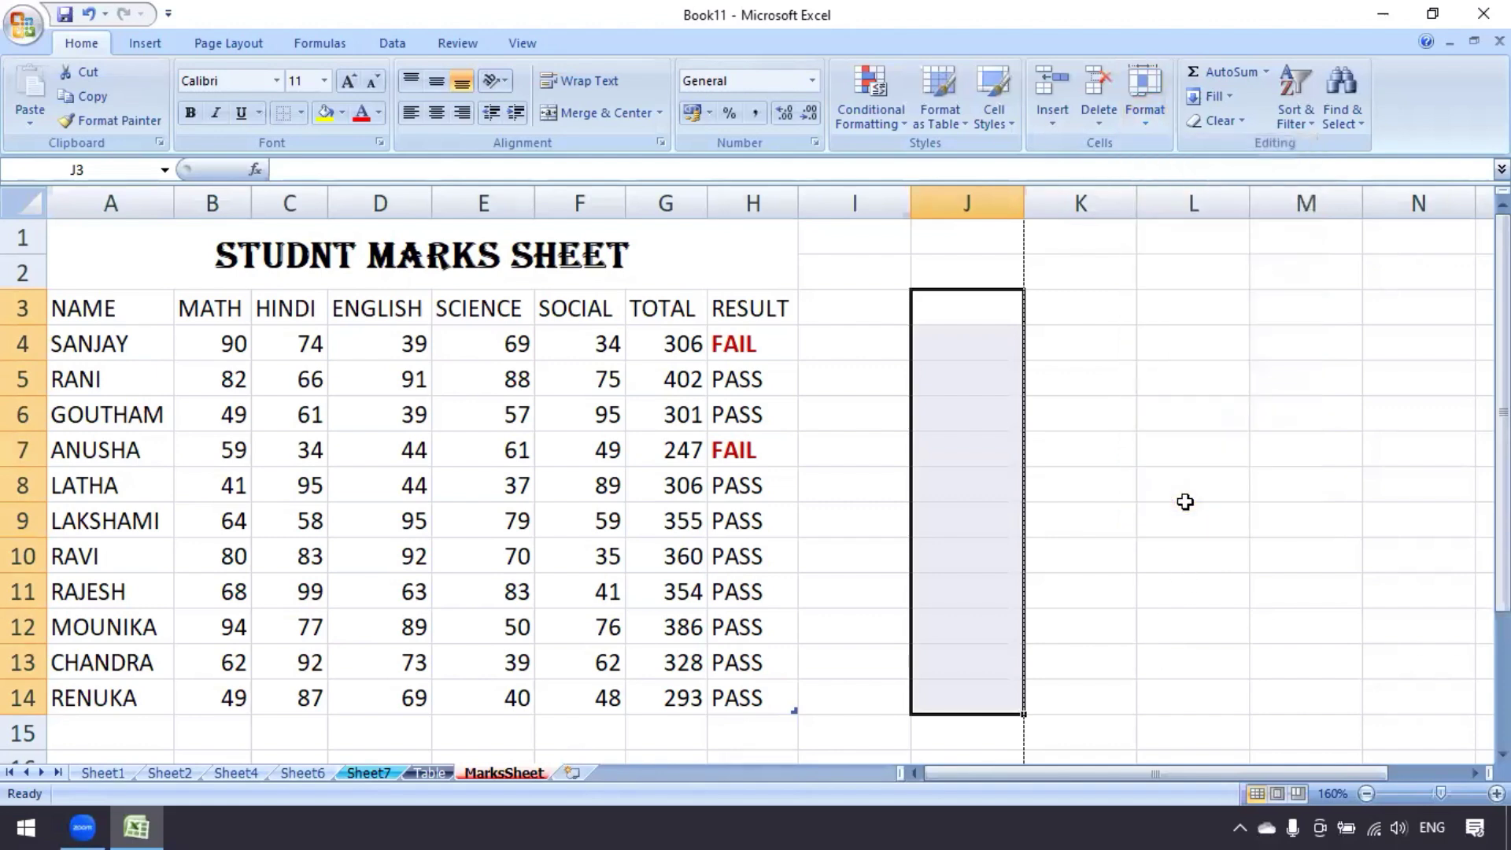
{"action": "left_click", "coordinate": [972, 531]}
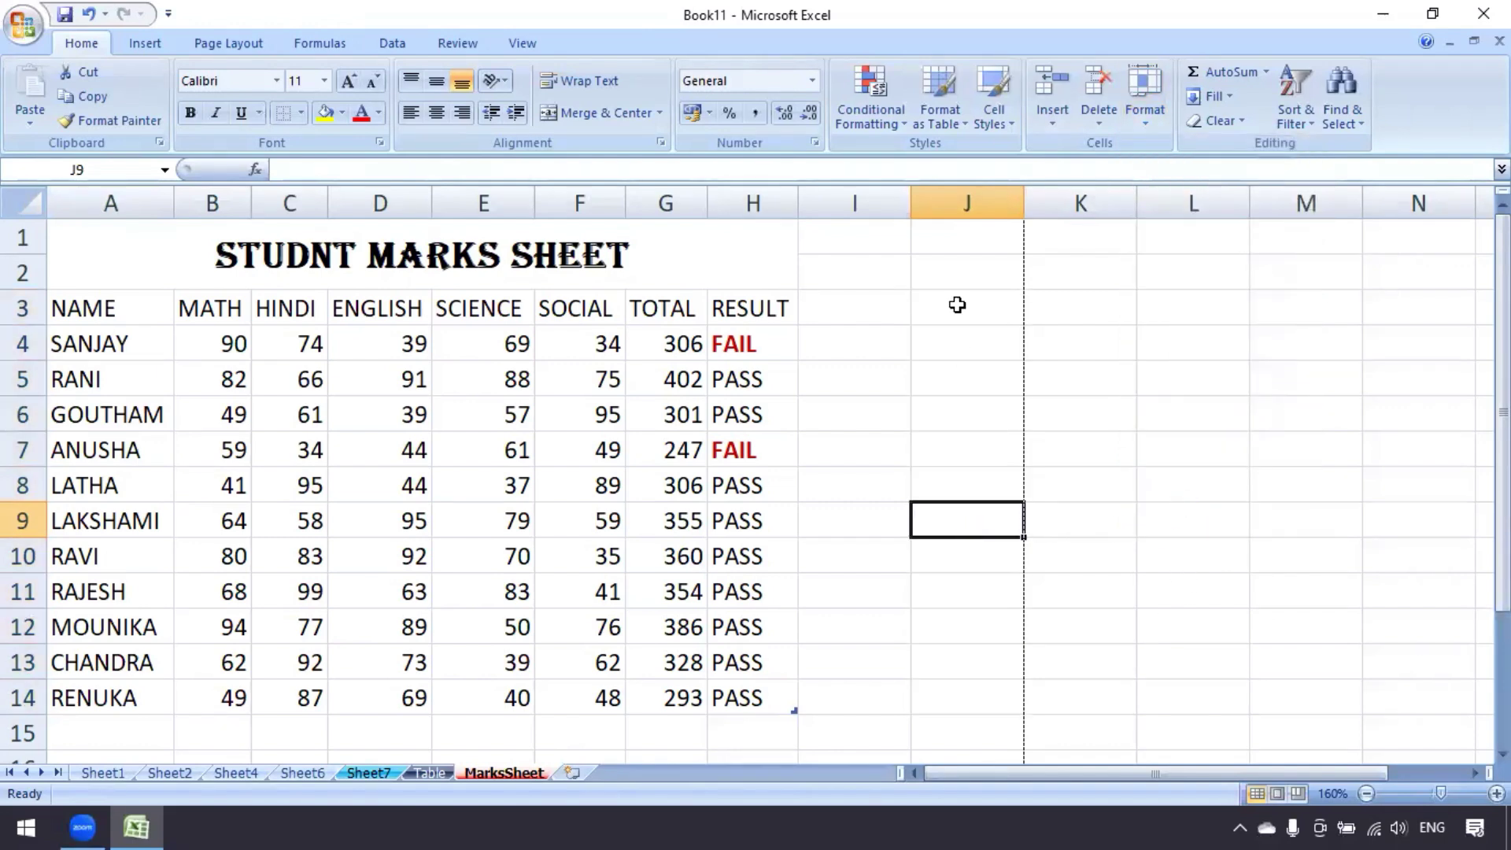
{"action": "left_click_drag", "start_coordinate": [959, 305], "coordinate": [957, 697]}
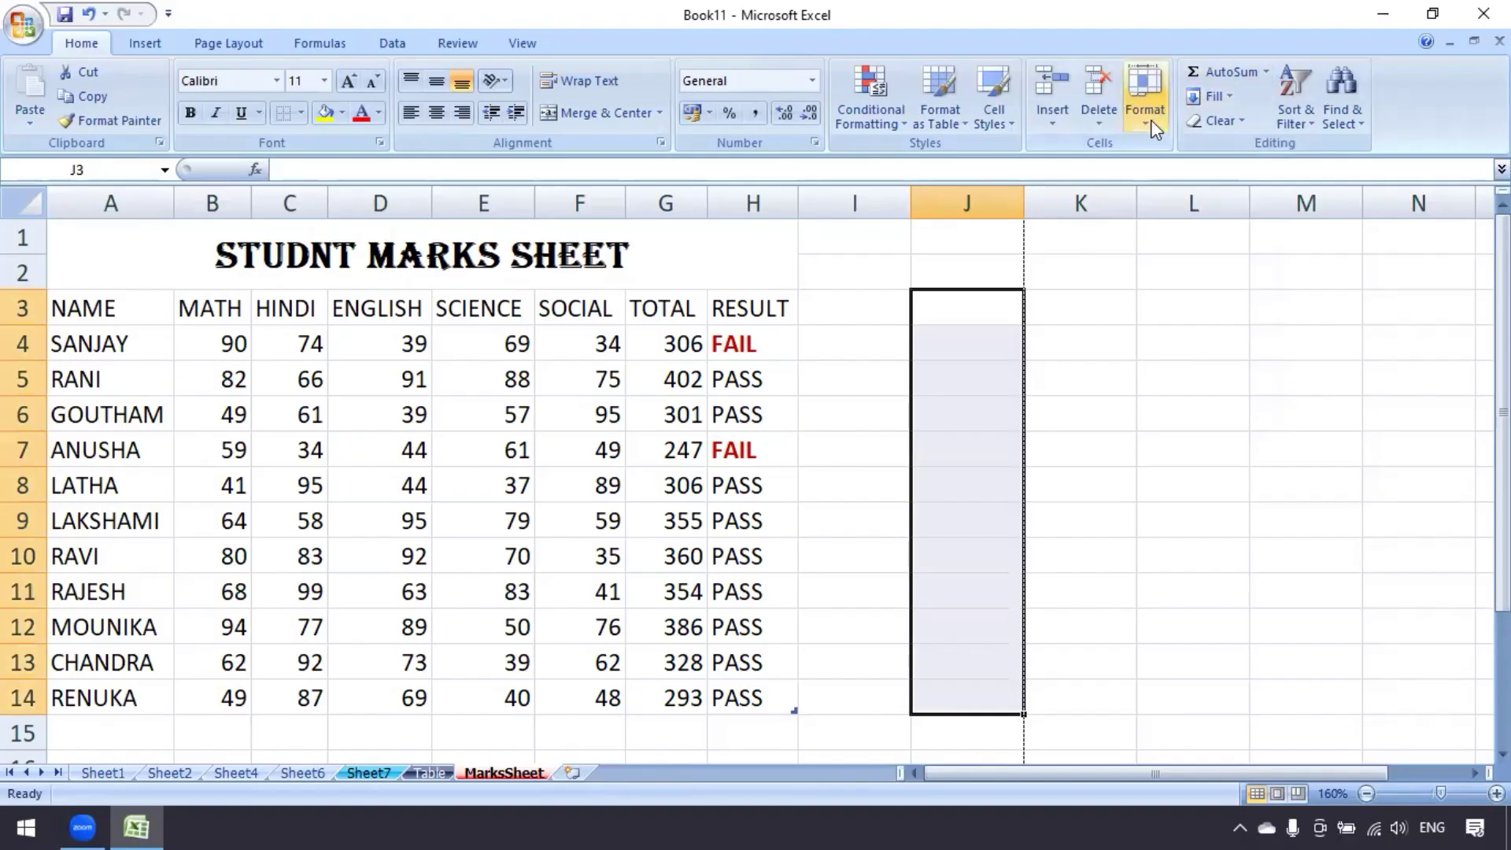
{"action": "left_click", "coordinate": [1145, 98]}
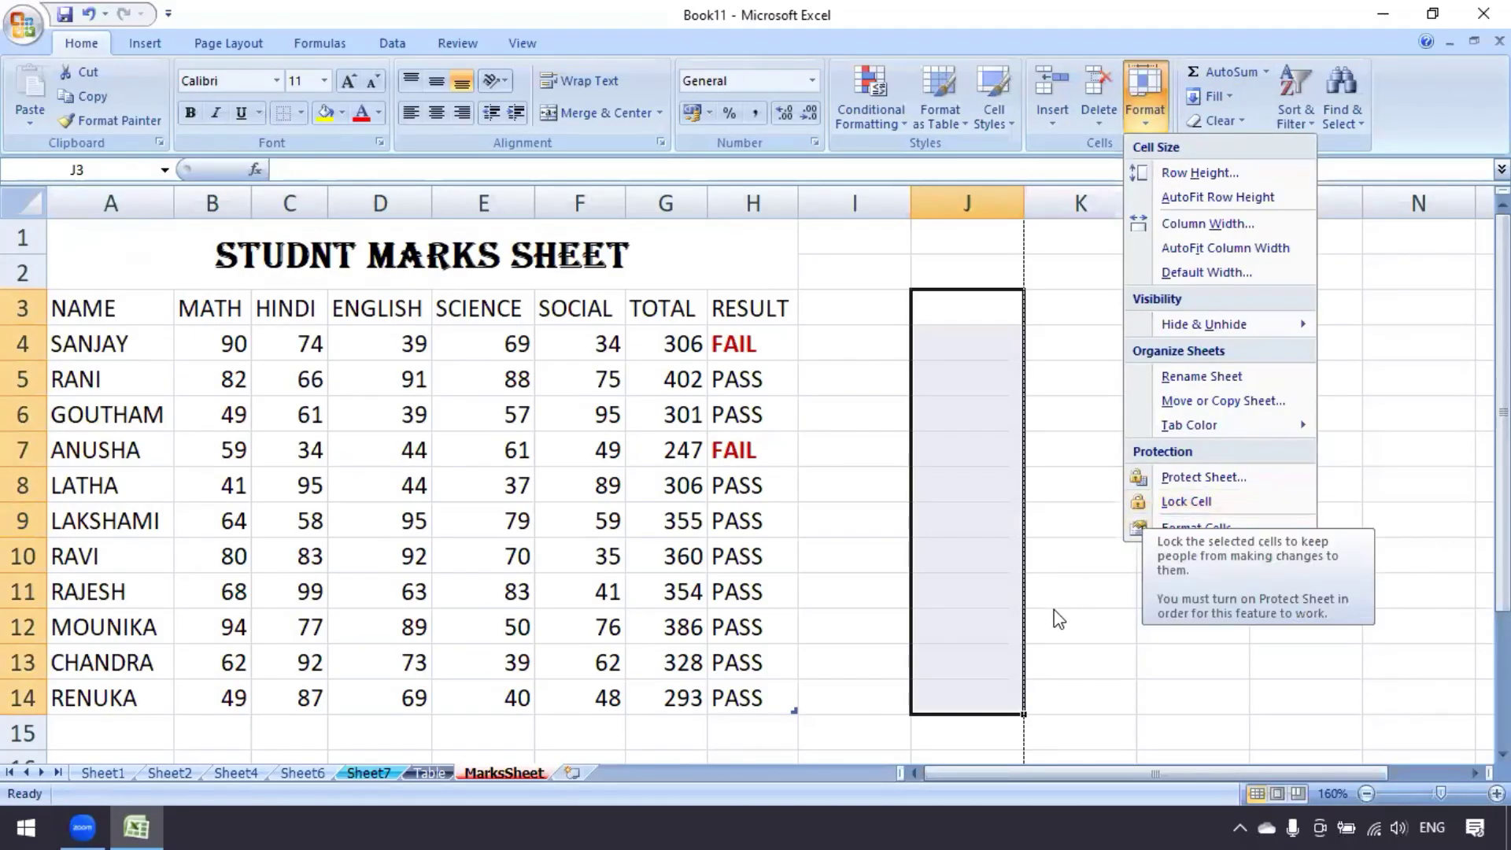
{"action": "left_click", "coordinate": [1067, 589]}
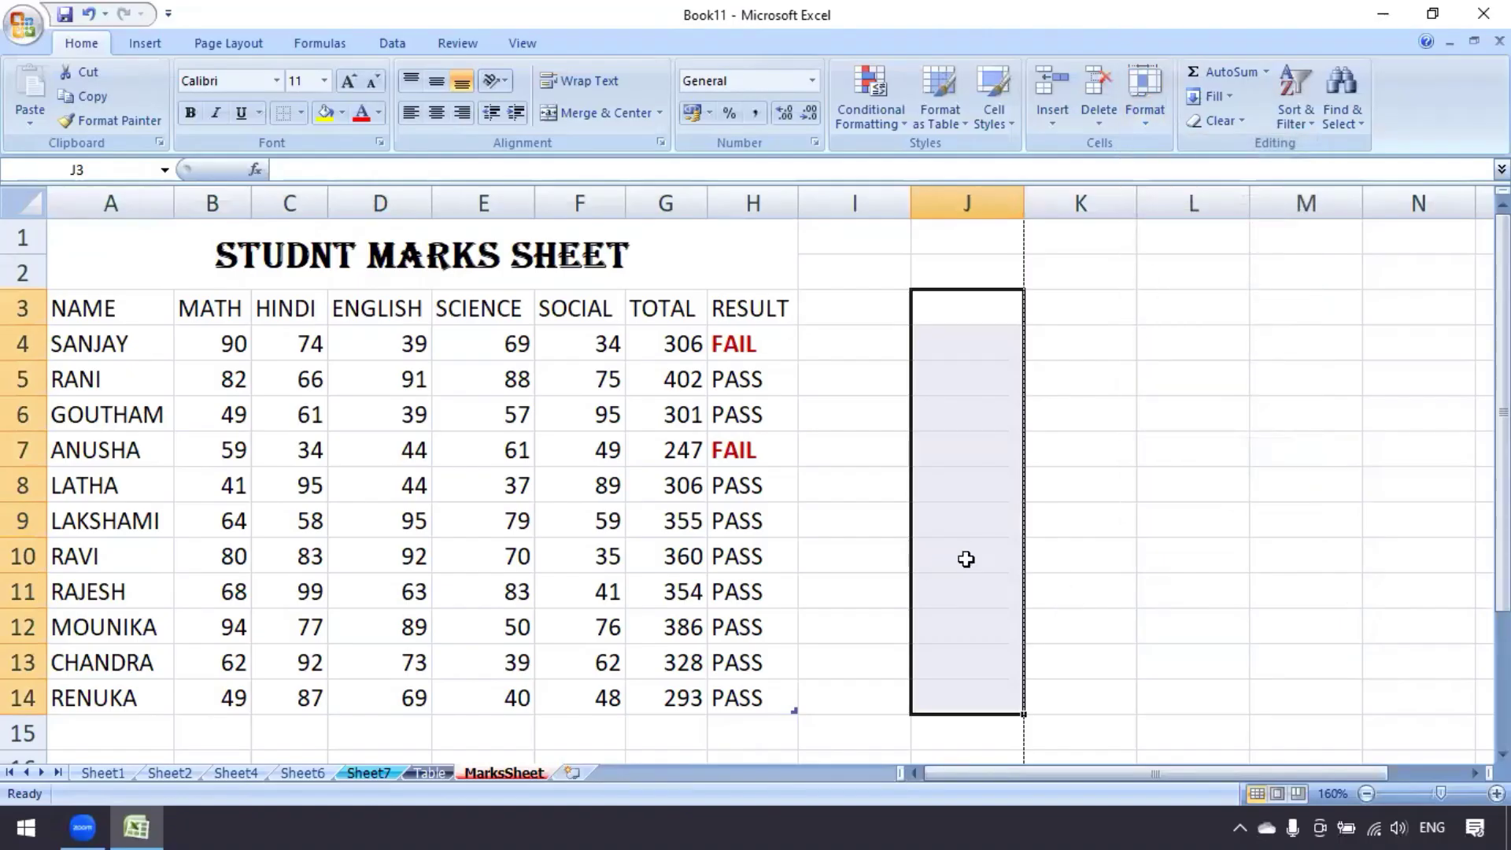
{"action": "left_click", "coordinate": [963, 558]}
{"action": "left_click", "coordinate": [862, 312]}
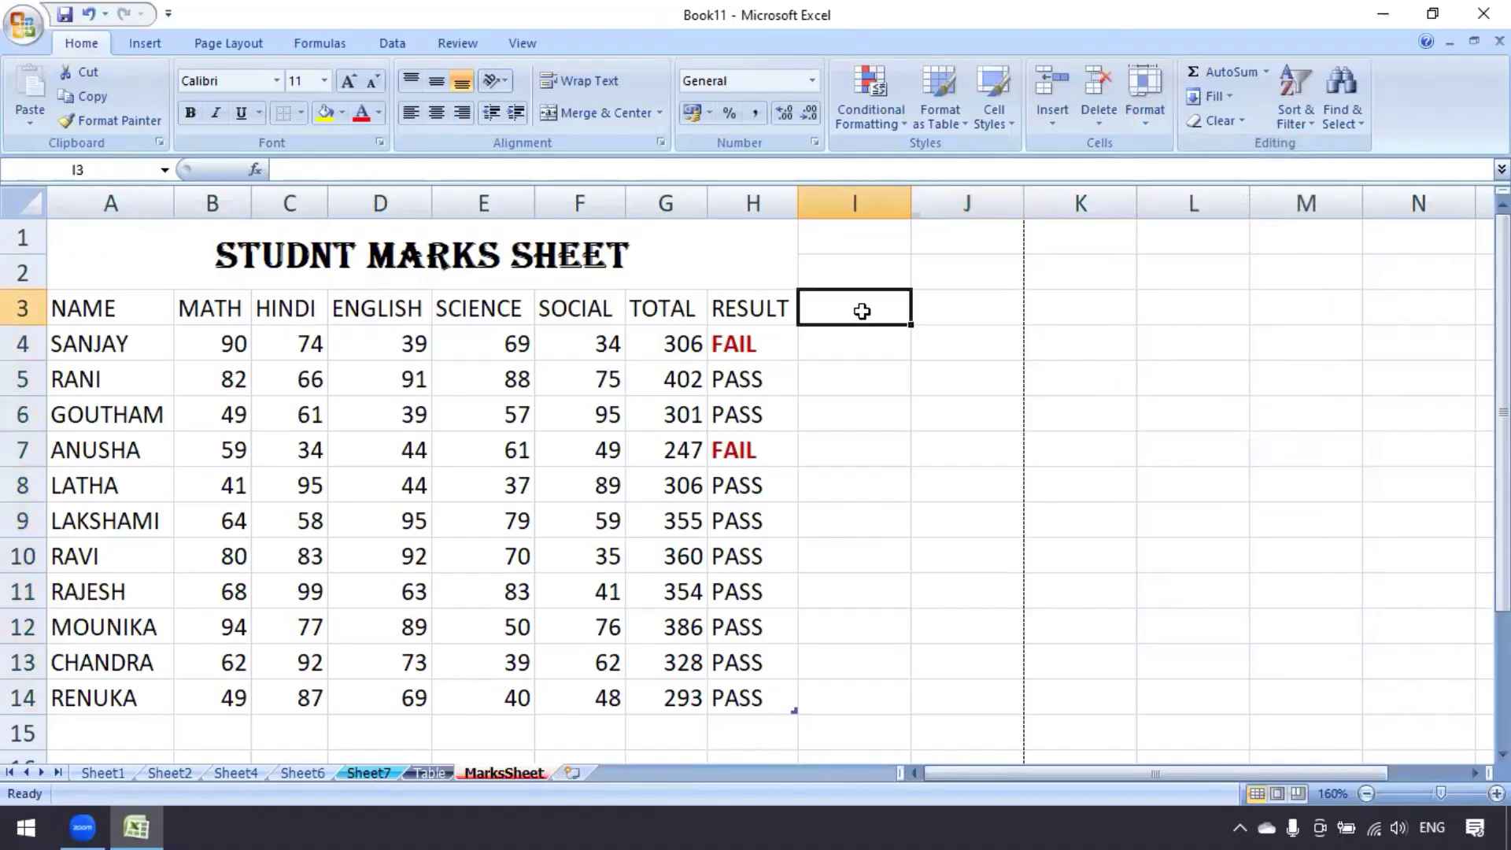
{"action": "left_click", "coordinate": [1148, 117]}
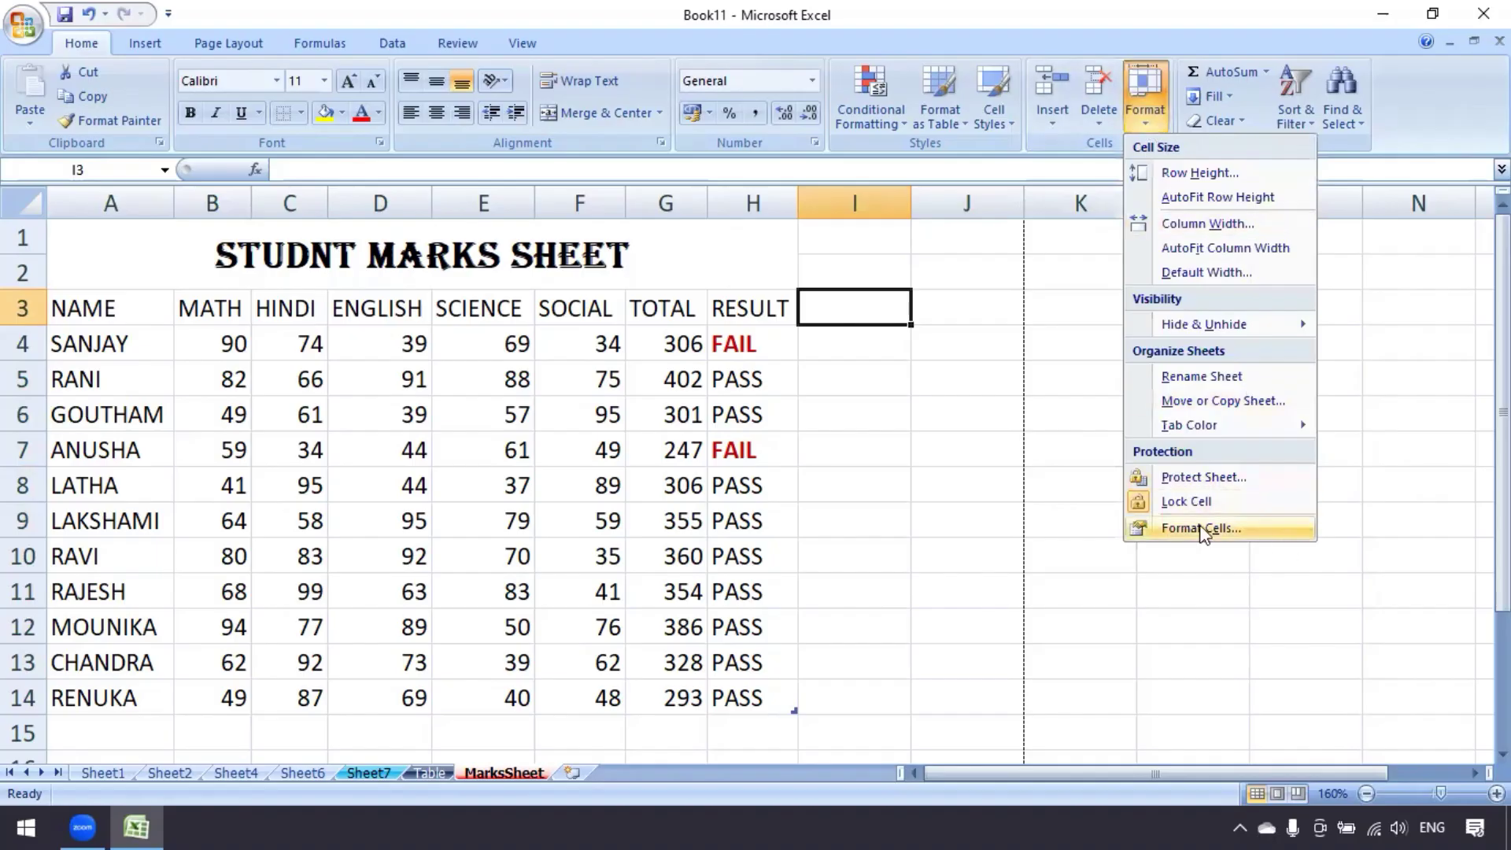
{"action": "left_click", "coordinate": [974, 309]}
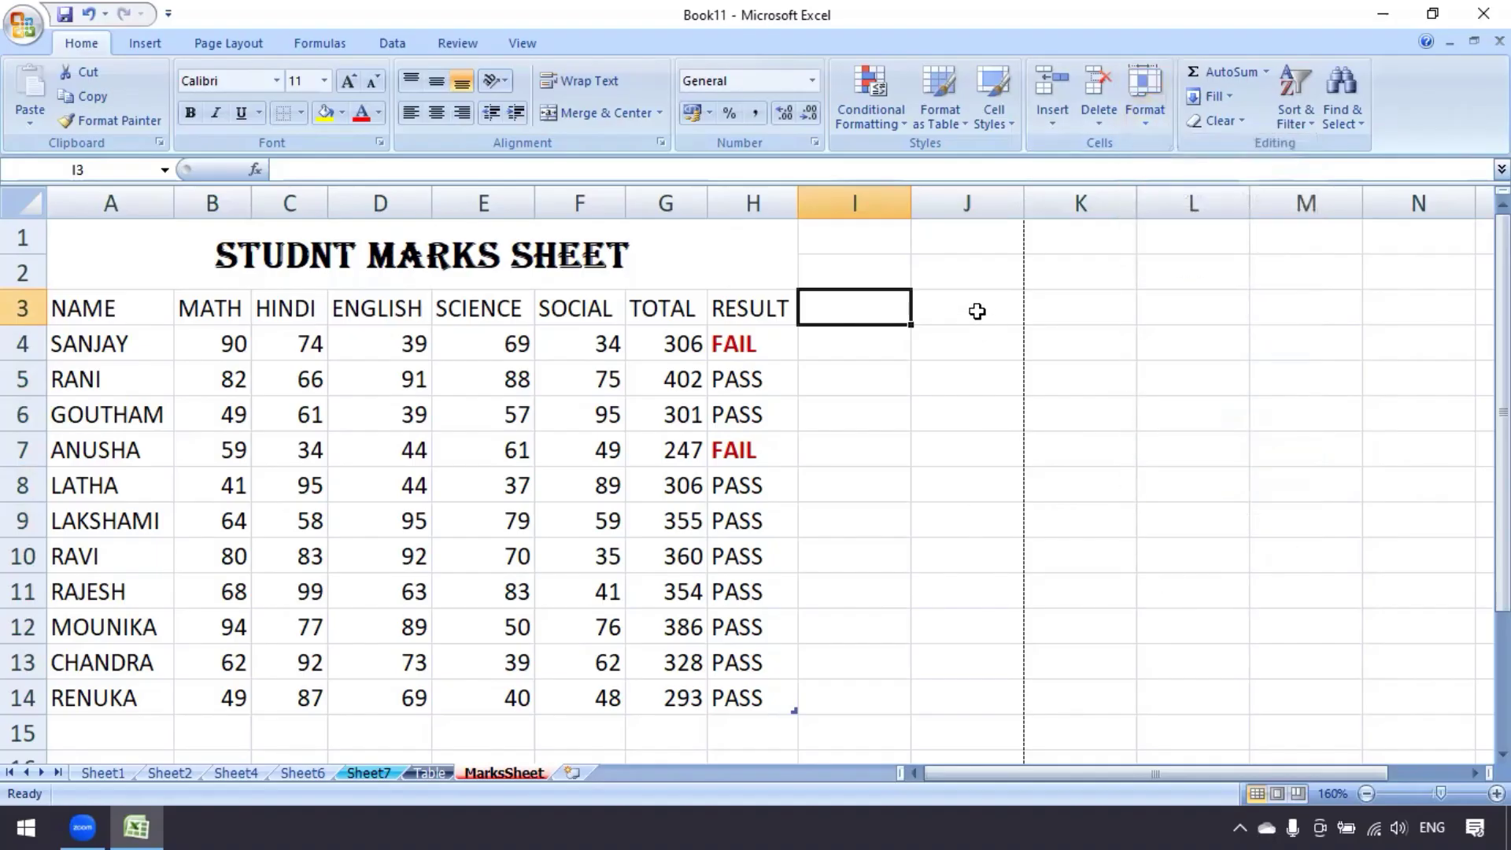
{"action": "left_click_drag", "start_coordinate": [975, 310], "coordinate": [978, 653]}
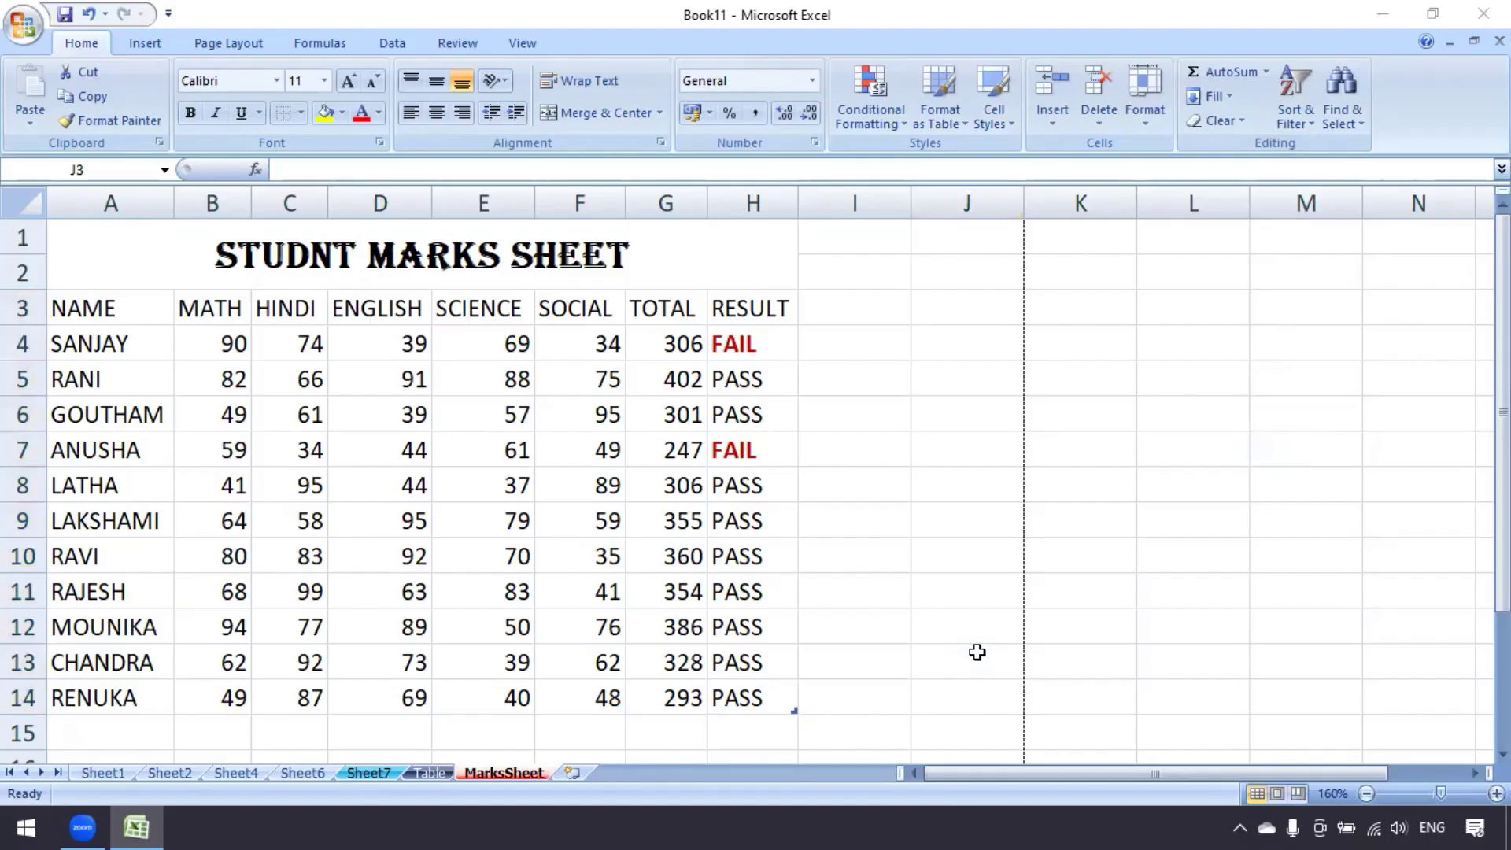
{"action": "left_click", "coordinate": [891, 467]}
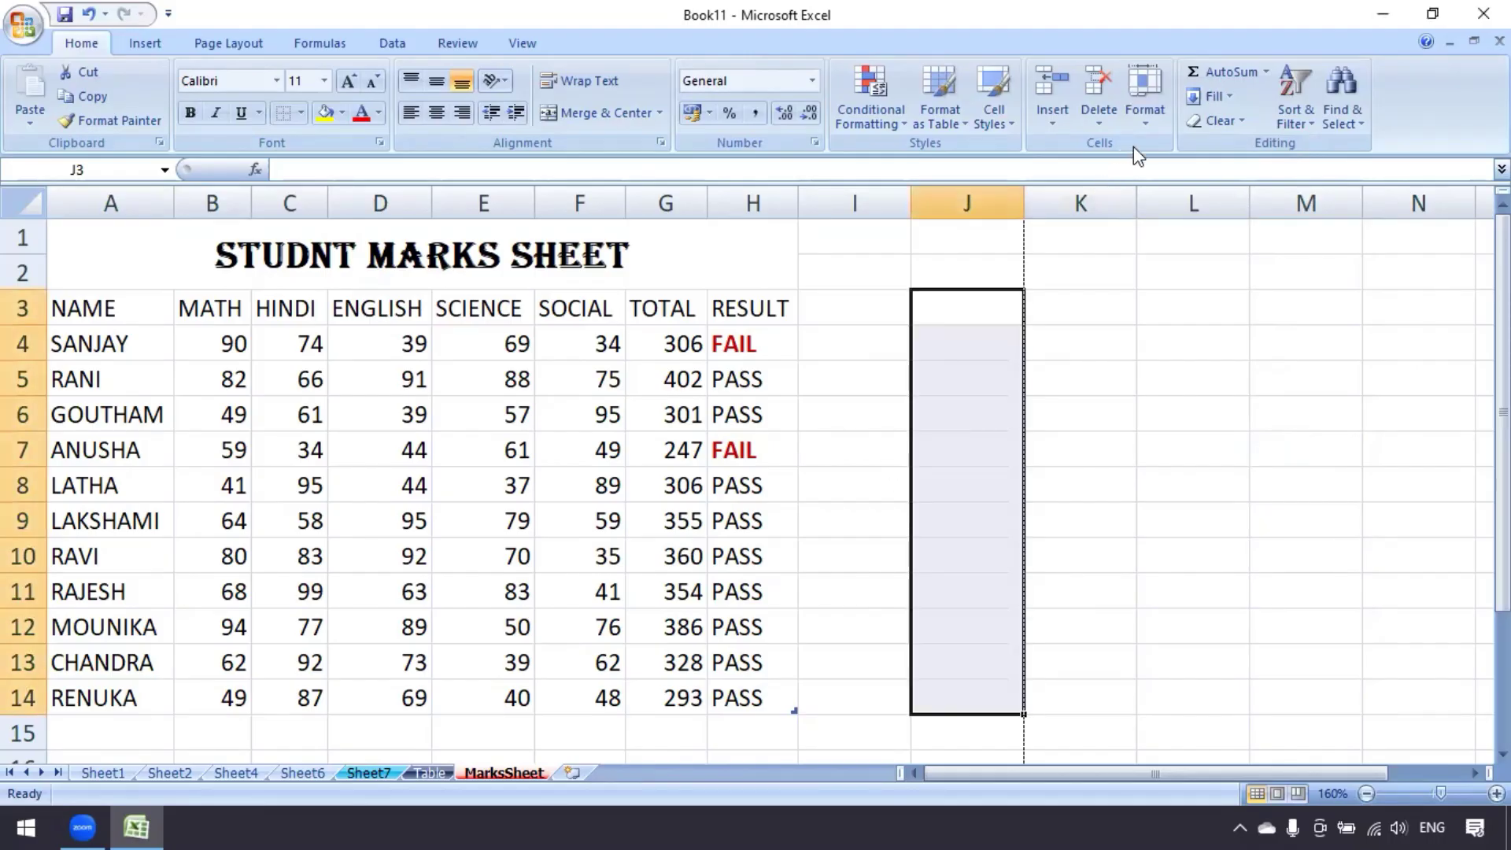
Fill J3:J14 light green, leaving the range without borders
{"action": "left_click", "coordinate": [1147, 122]}
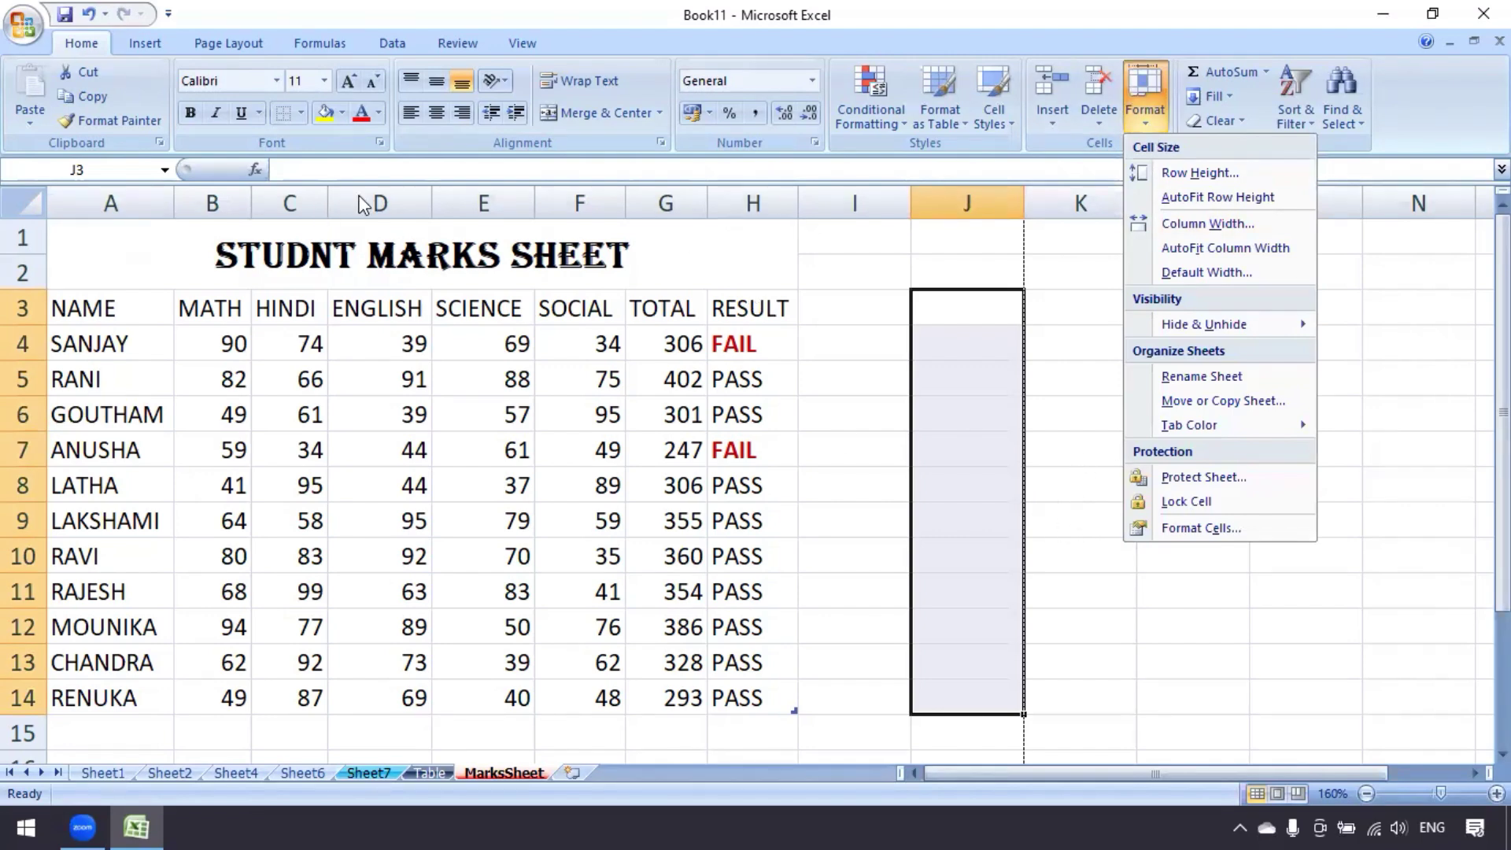
{"action": "left_click", "coordinate": [341, 113]}
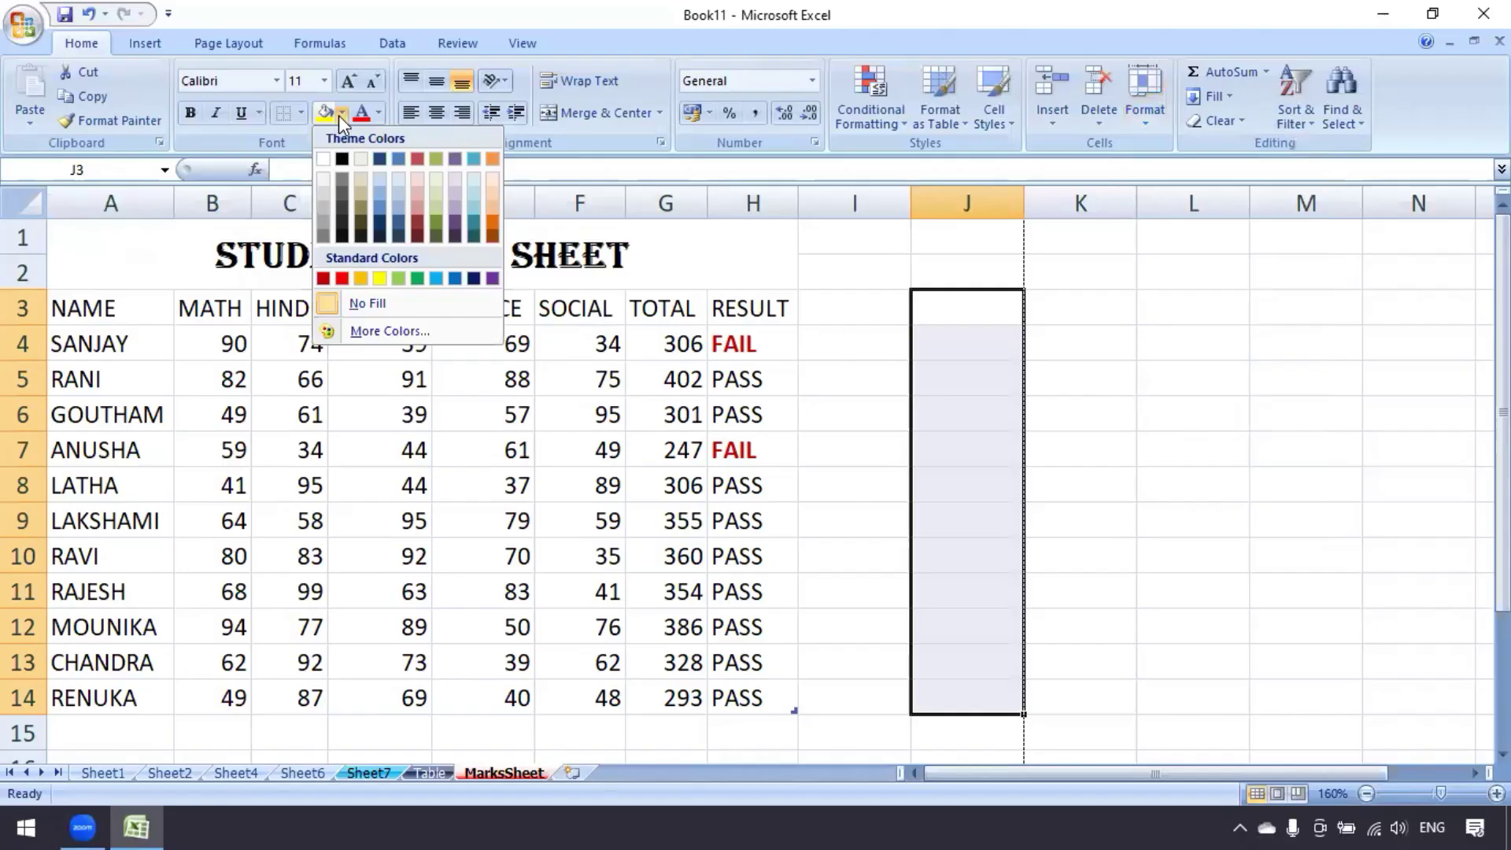
{"action": "left_click", "coordinate": [397, 278]}
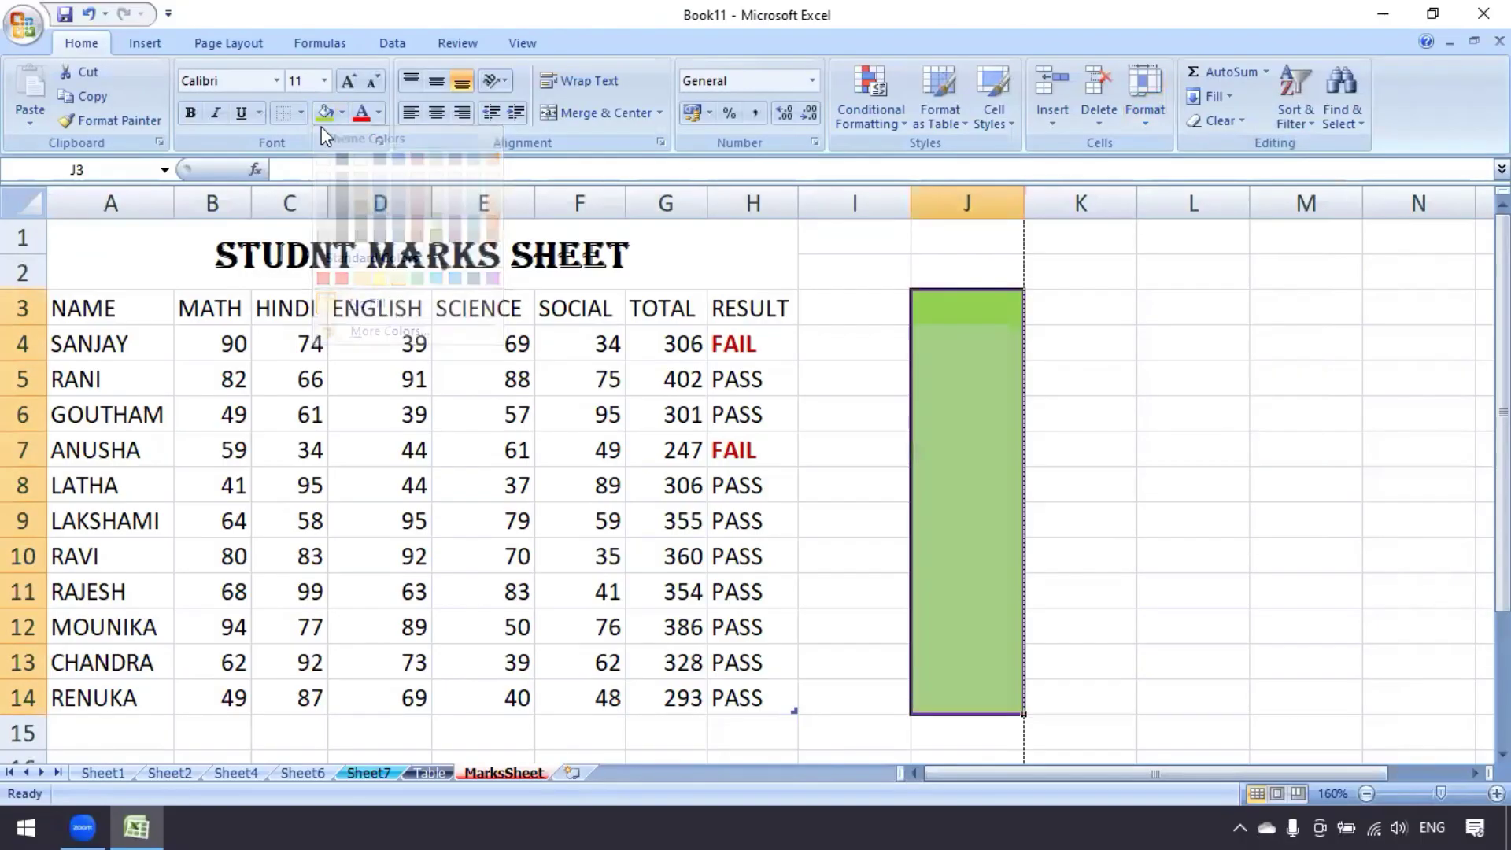
{"action": "left_click", "coordinate": [300, 113]}
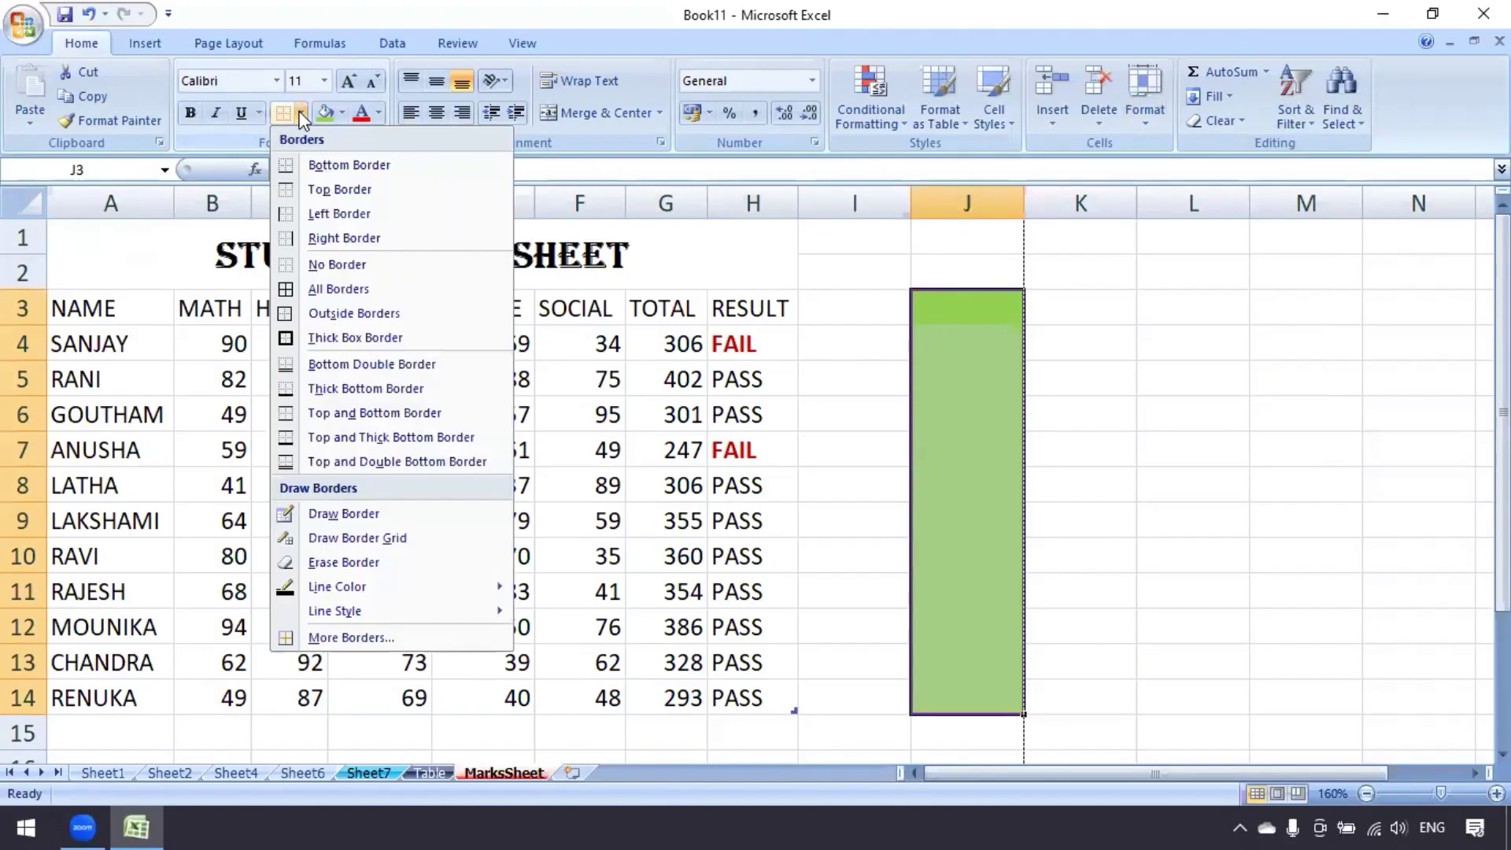
{"action": "left_click", "coordinate": [317, 263]}
Reselect J3:J14 and give every cell All Borders
{"action": "left_click", "coordinate": [954, 400]}
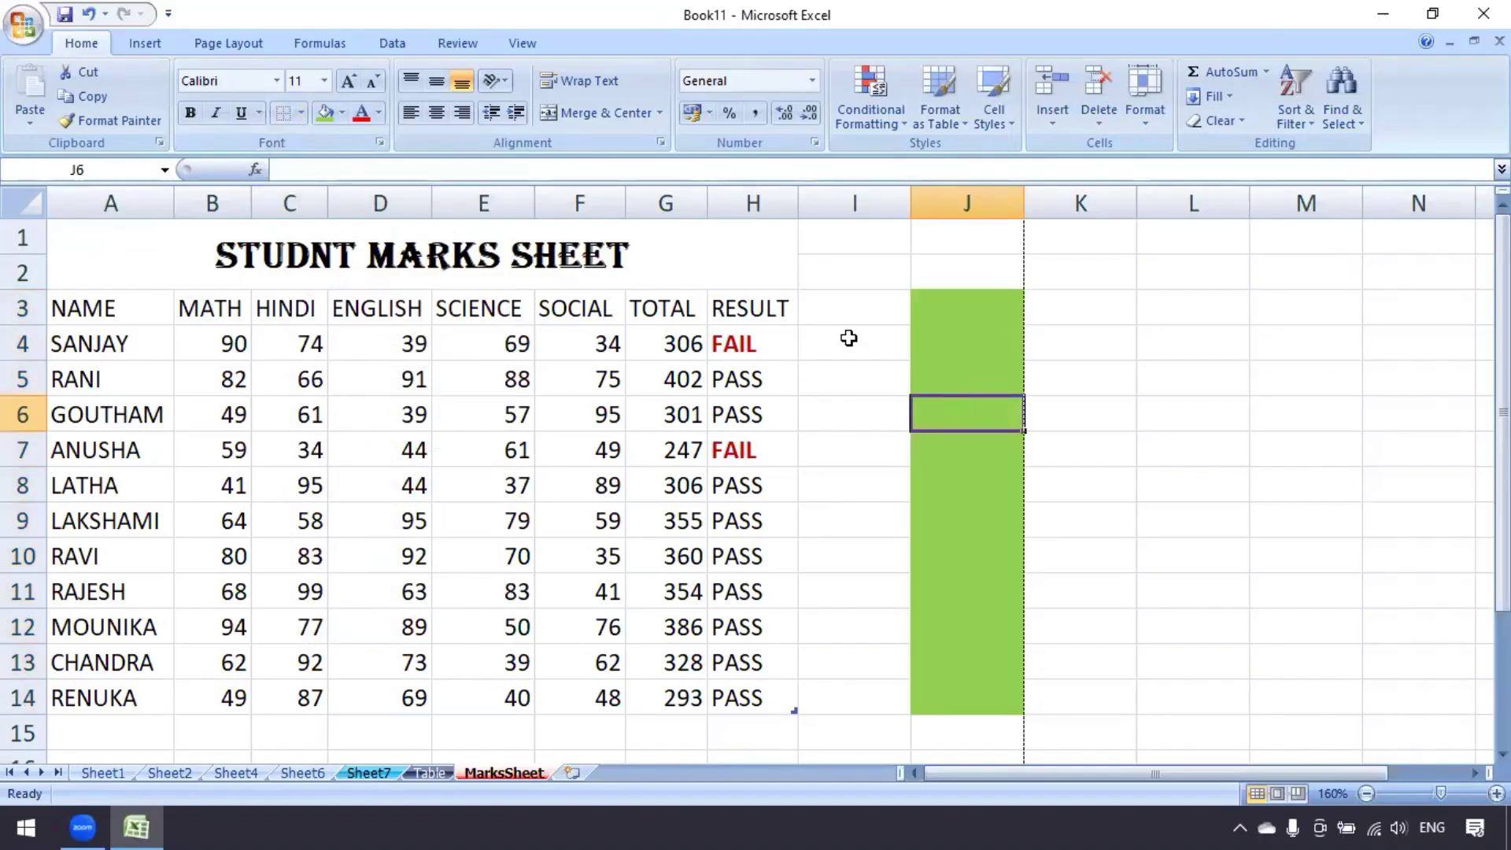
{"action": "left_click_drag", "start_coordinate": [954, 304], "coordinate": [956, 692]}
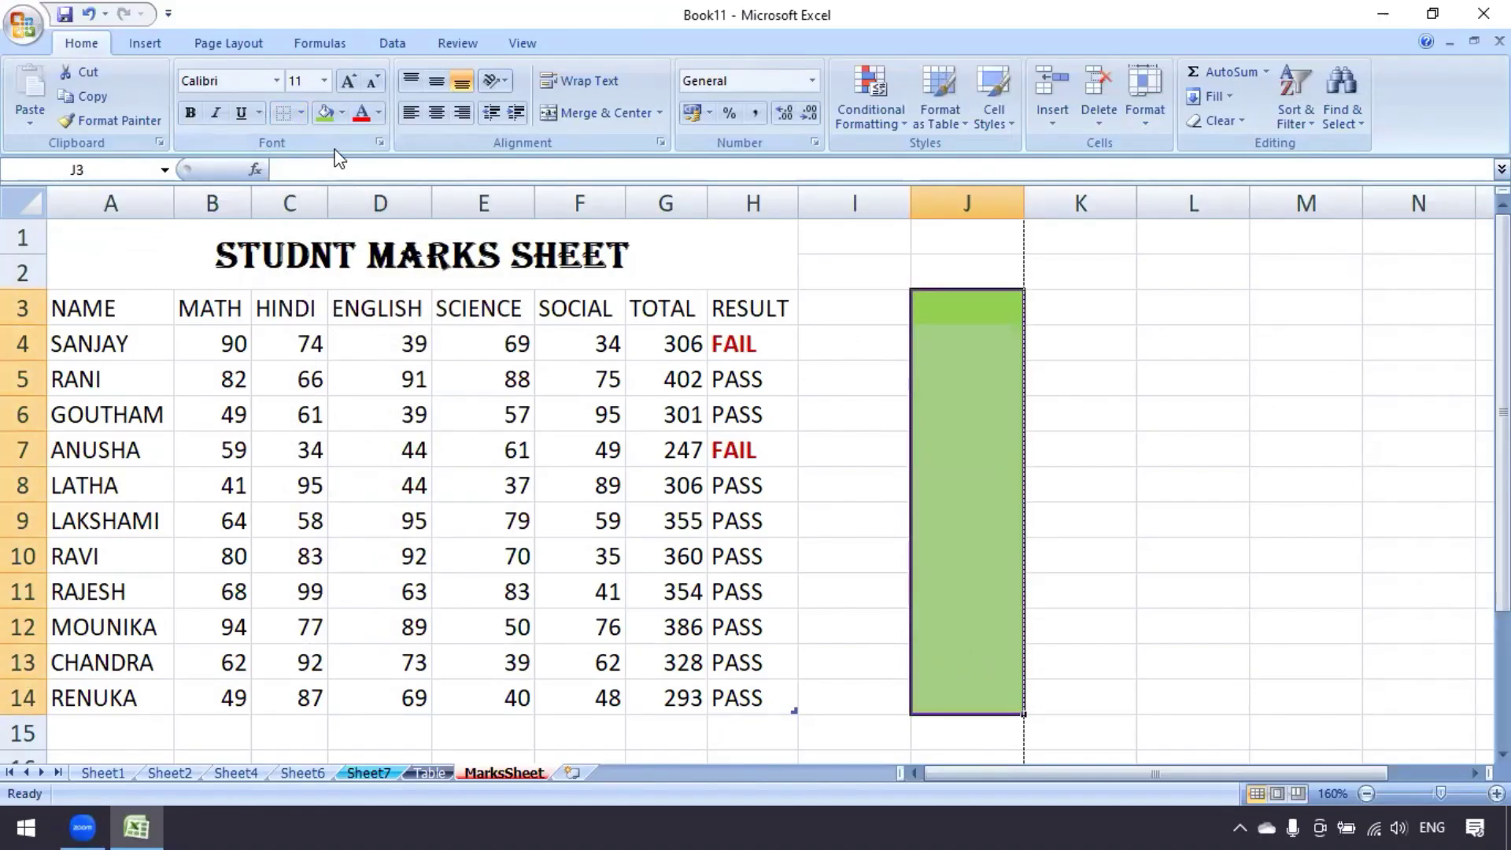
{"action": "left_click", "coordinate": [301, 113]}
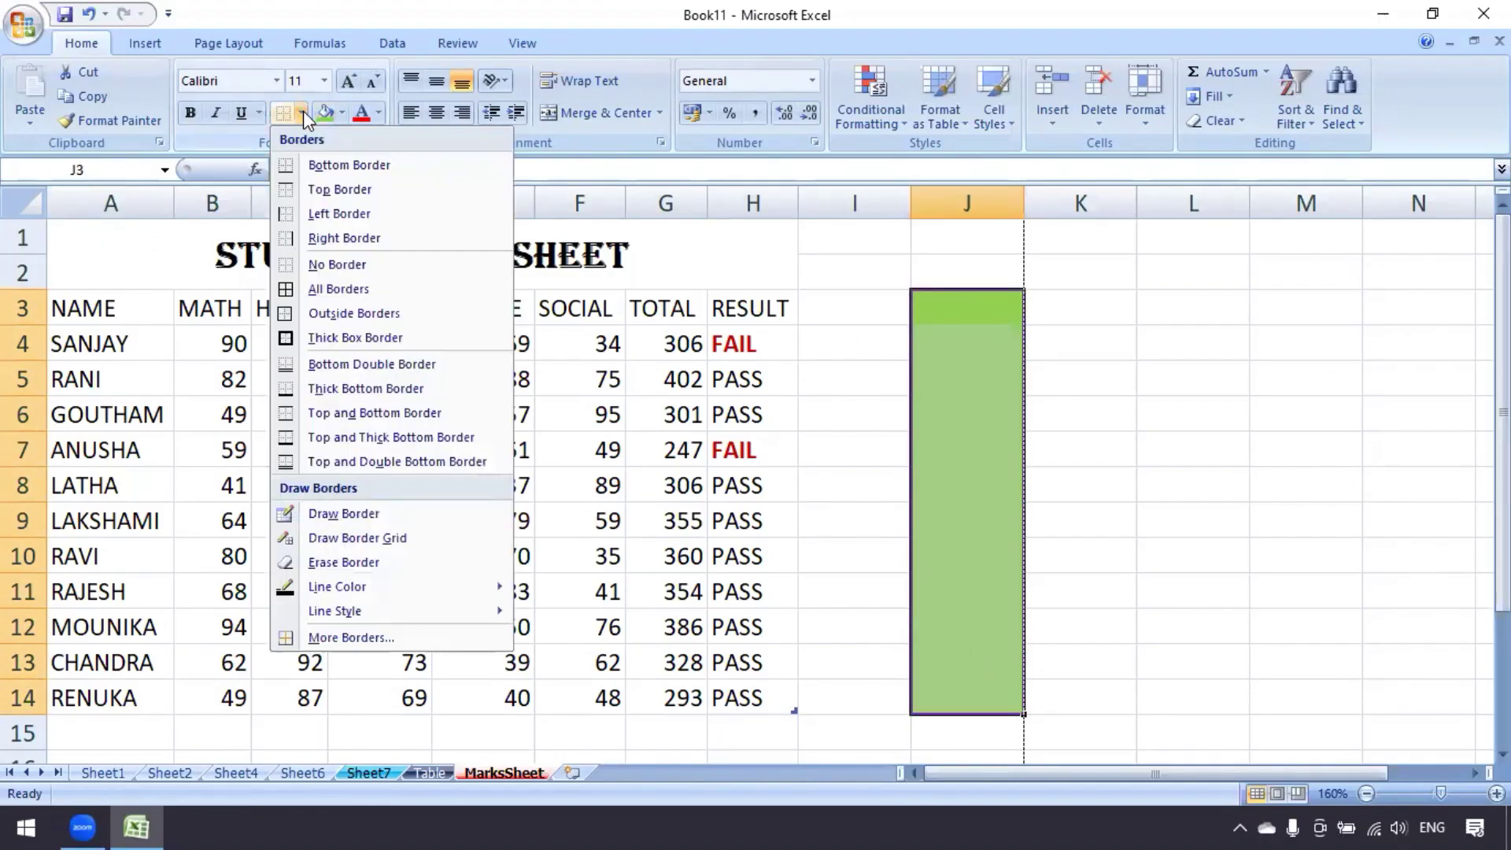
{"action": "left_click", "coordinate": [331, 289]}
{"action": "left_click", "coordinate": [853, 422]}
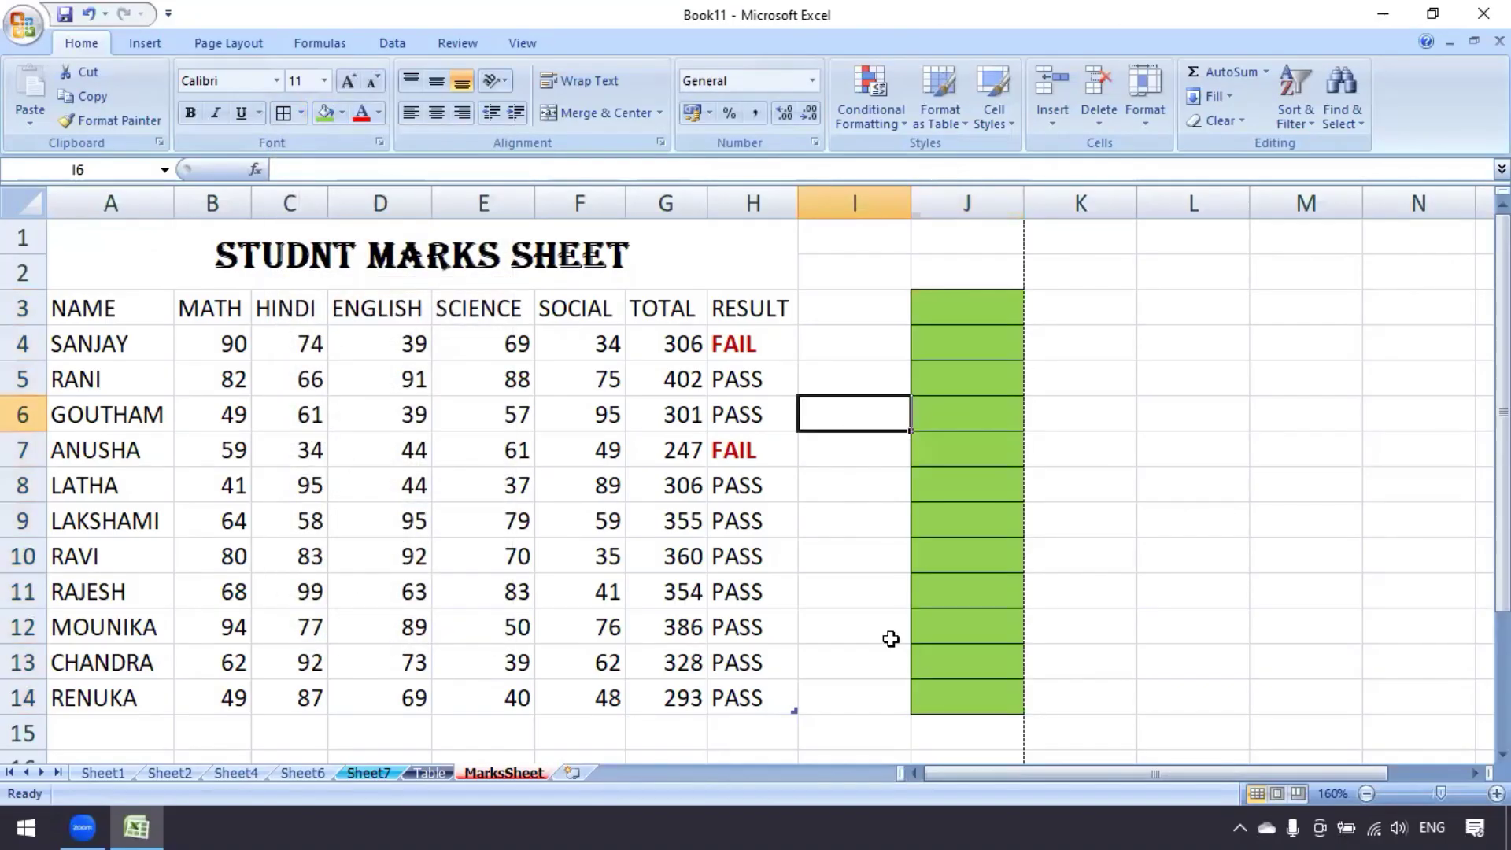
{"action": "left_click", "coordinate": [810, 492]}
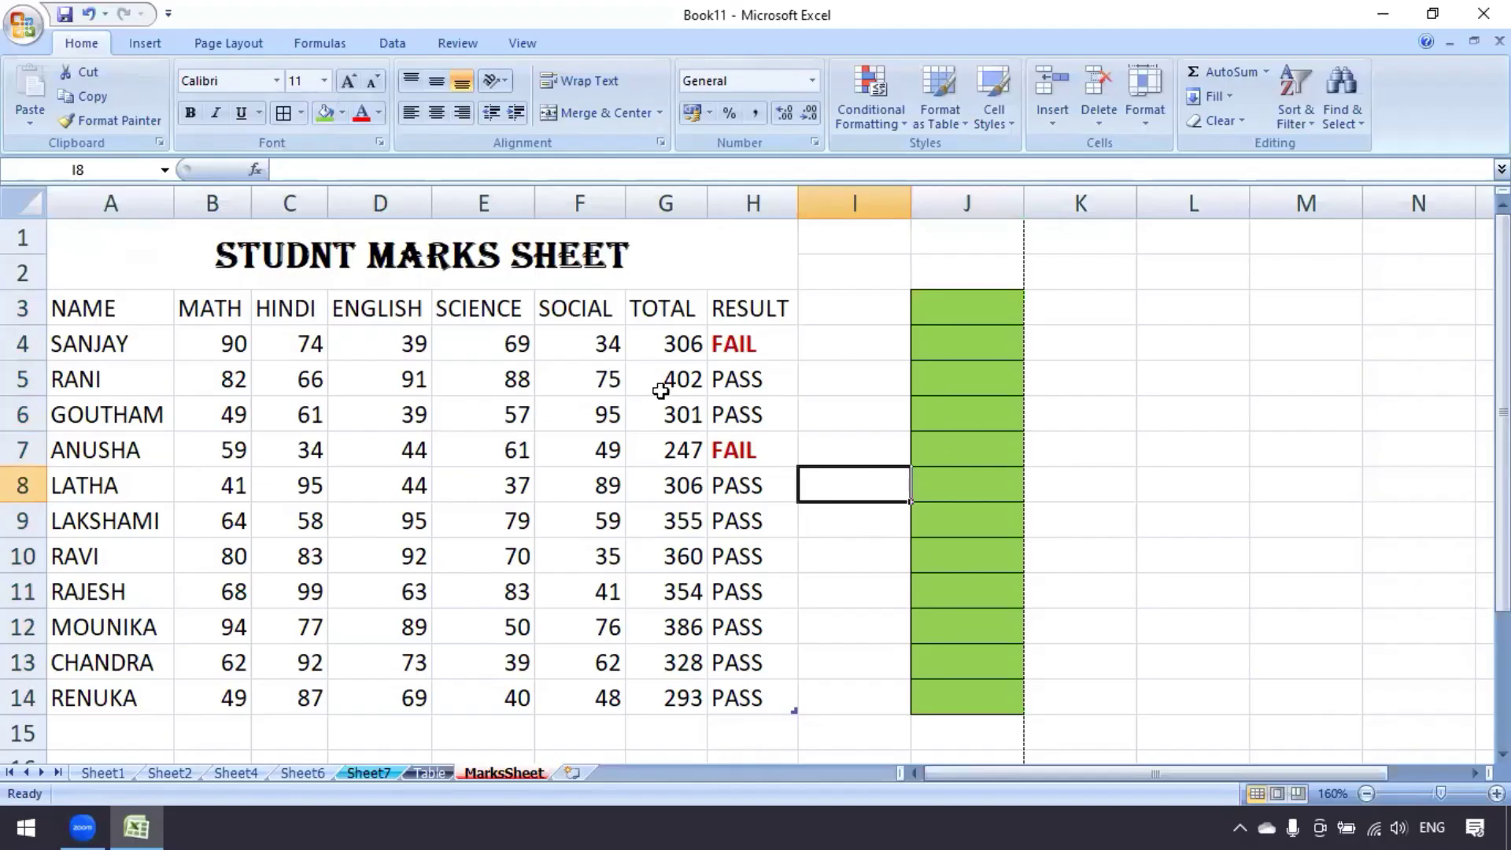
Open Protect Sheet, allowing only selection of locked and unlocked cells
{"action": "left_click", "coordinate": [1146, 121]}
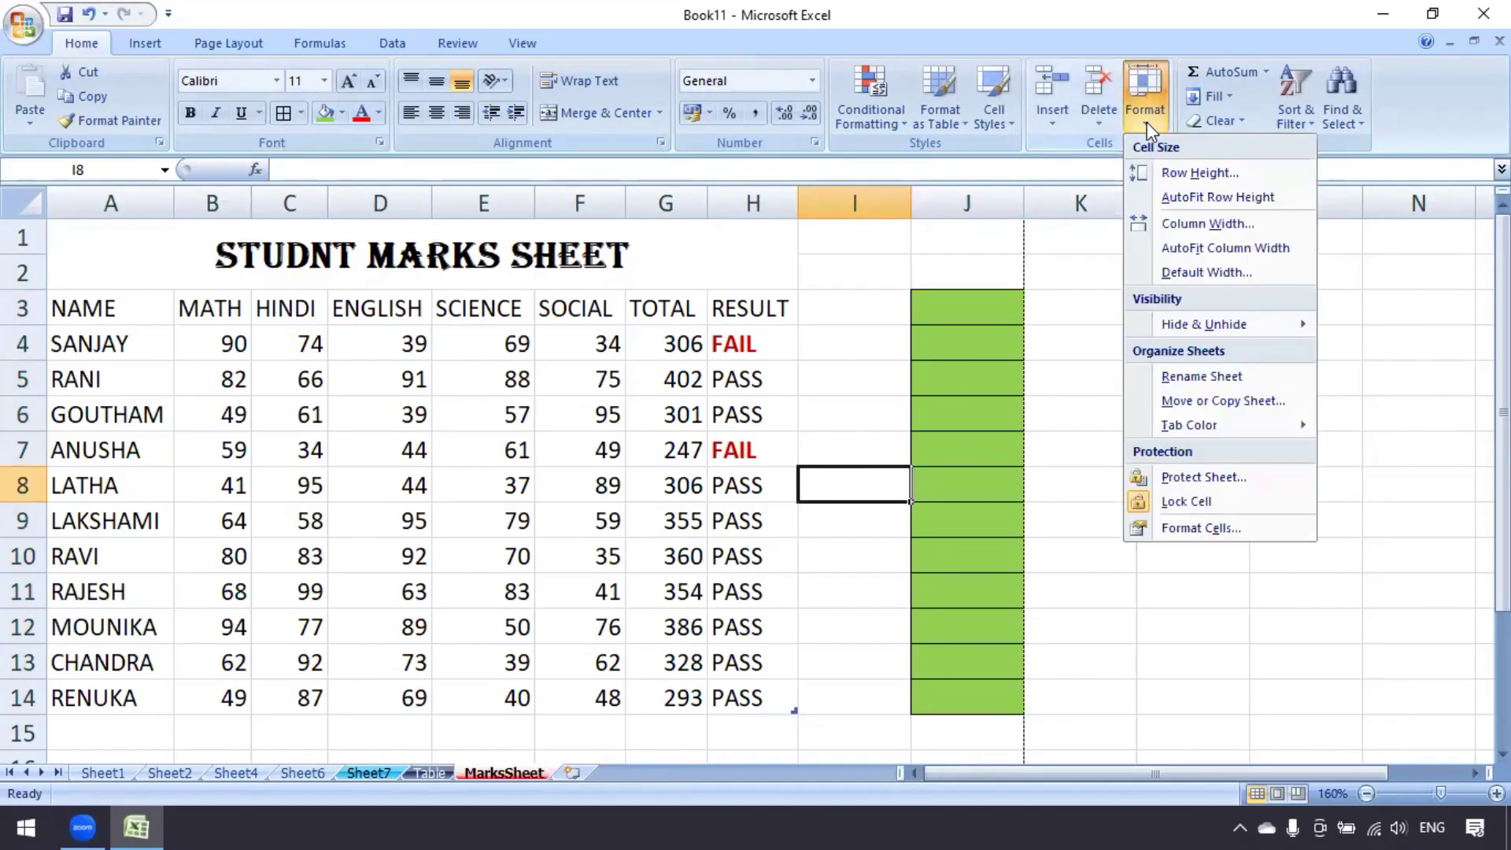
{"action": "left_click", "coordinate": [1199, 477]}
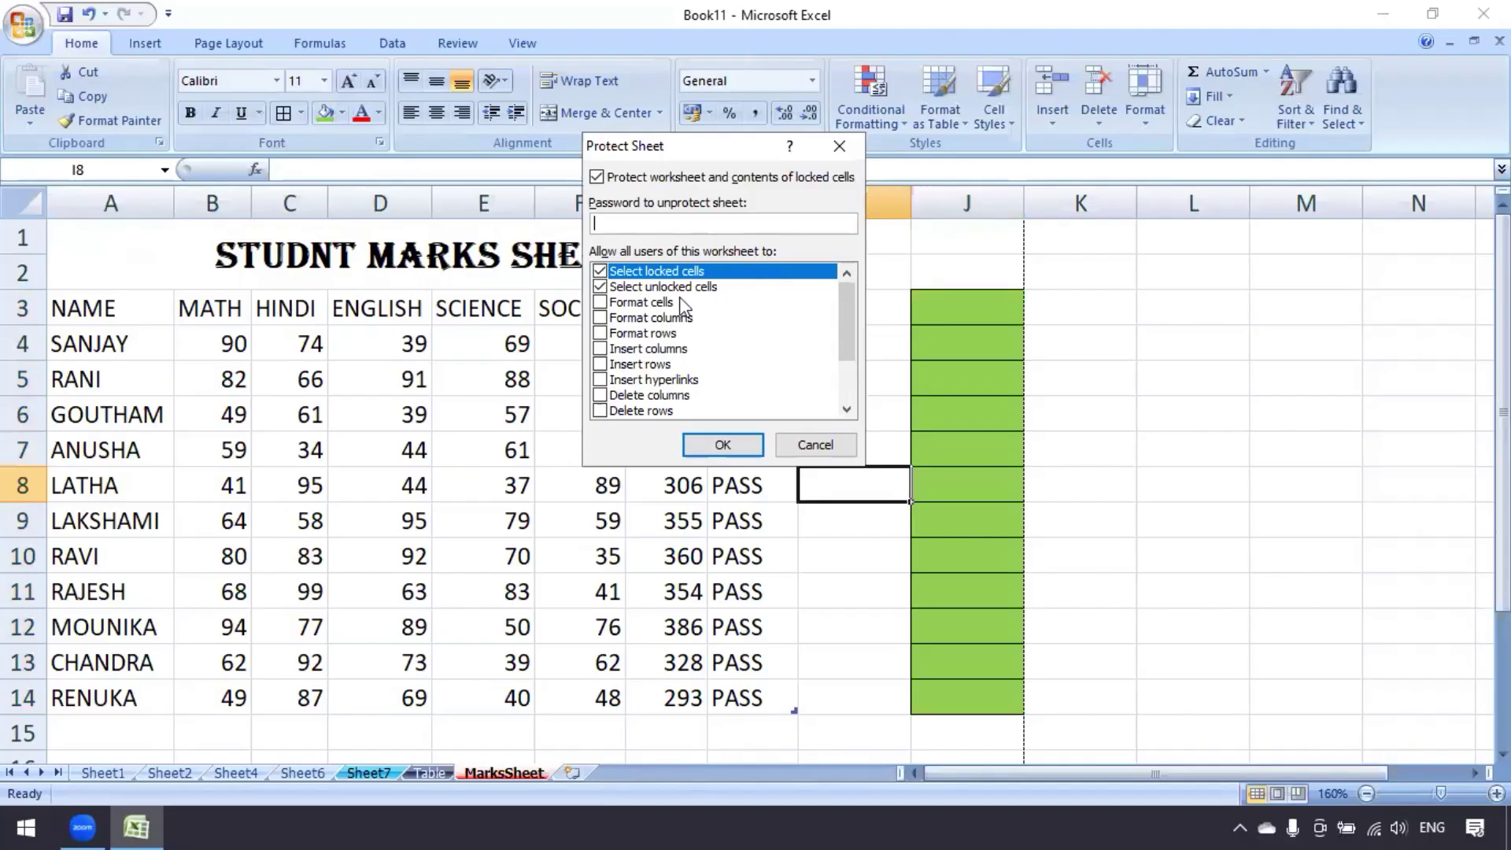
{"action": "left_click", "coordinate": [599, 290]}
{"action": "left_click", "coordinate": [600, 271]}
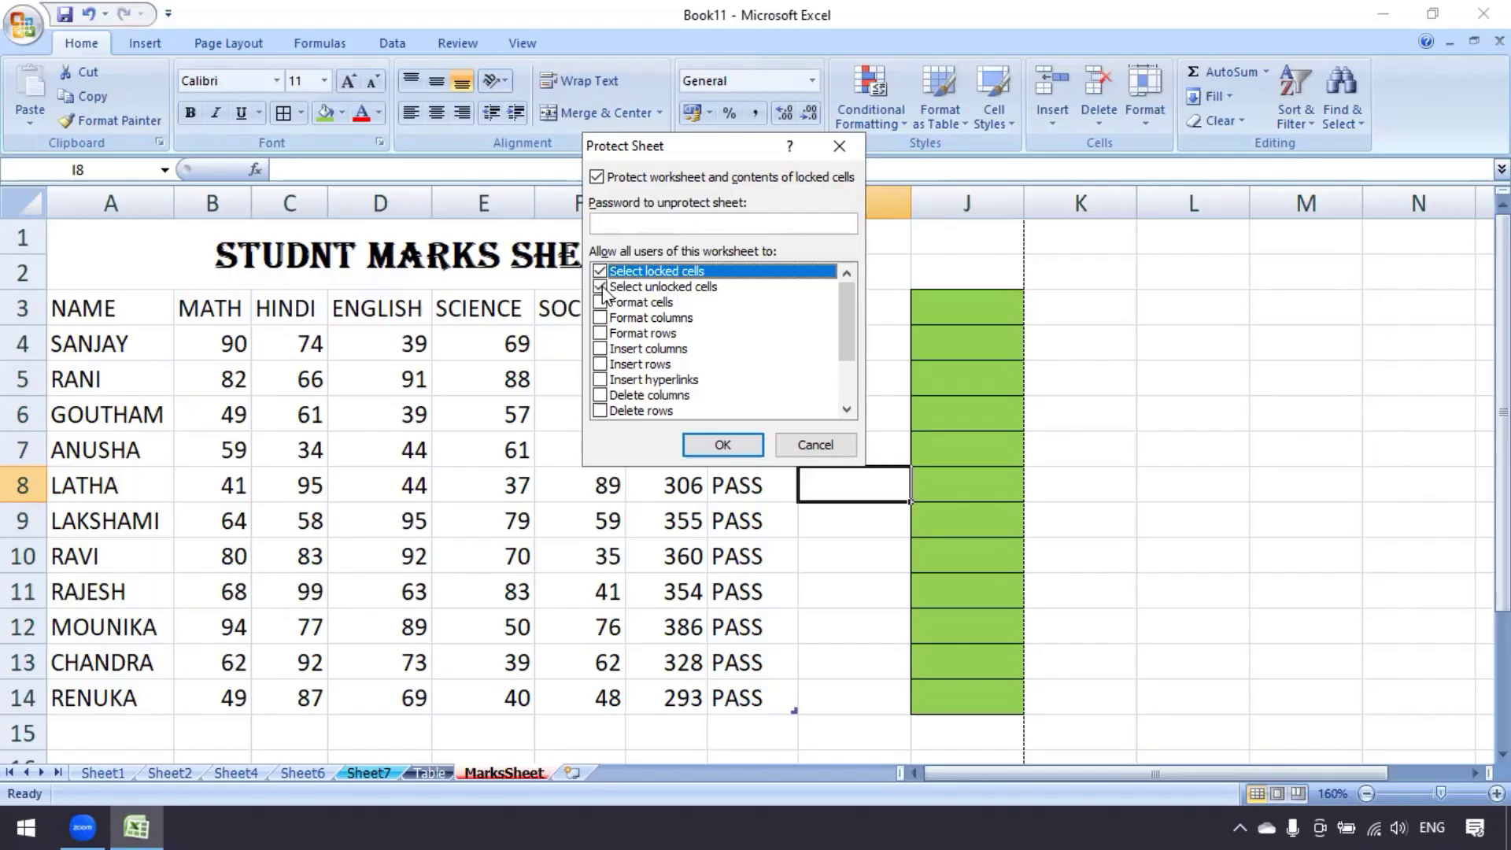
{"action": "left_click", "coordinate": [602, 291]}
{"action": "left_click", "coordinate": [602, 272]}
Protect MarksSheet with the sheet password, re-entering it to confirm
{"action": "left_click", "coordinate": [601, 287]}
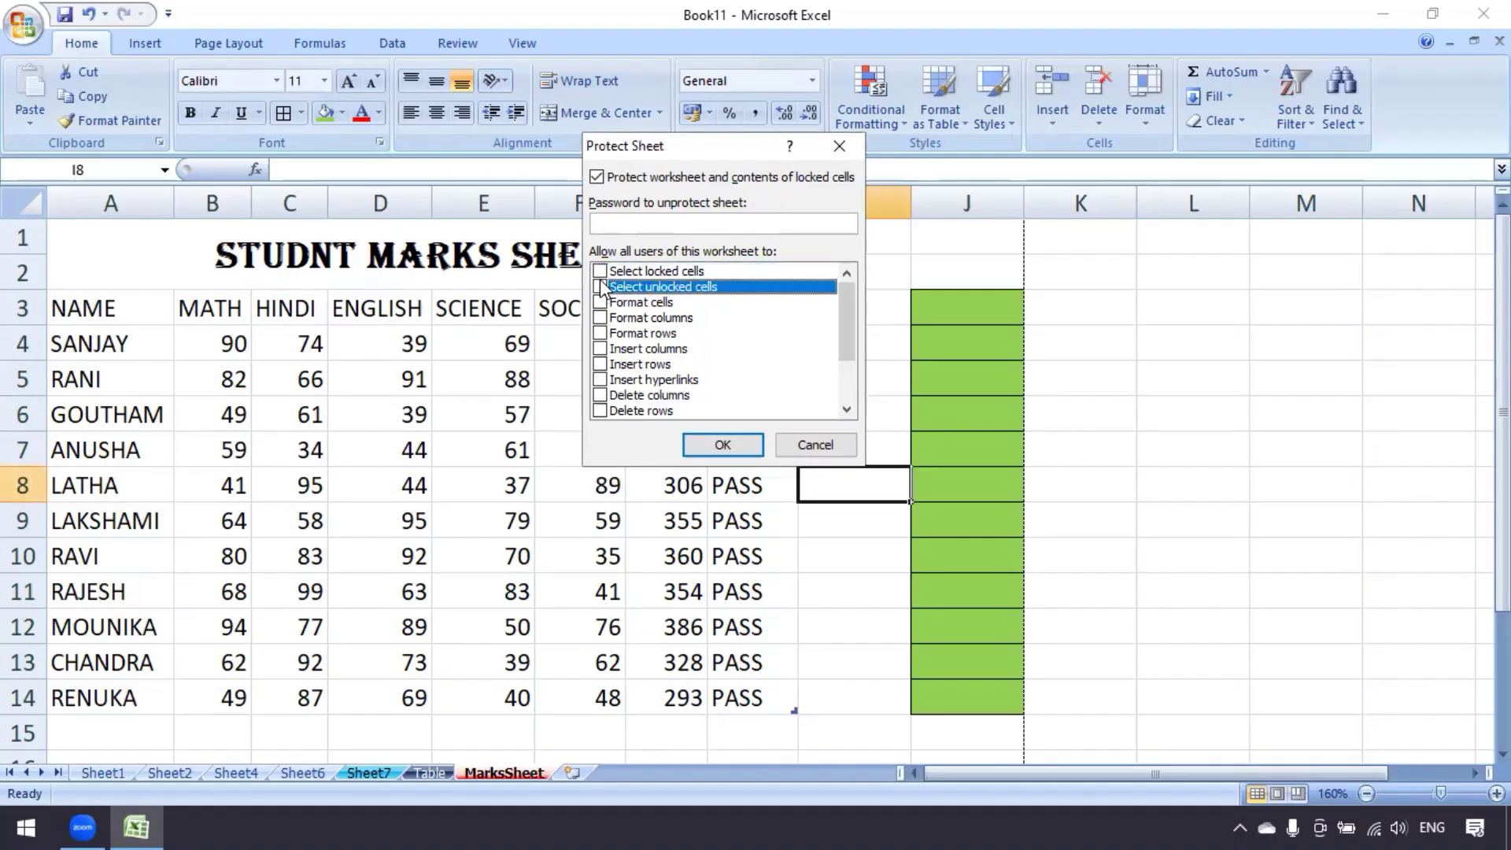
{"action": "double_click", "coordinate": [601, 268]}
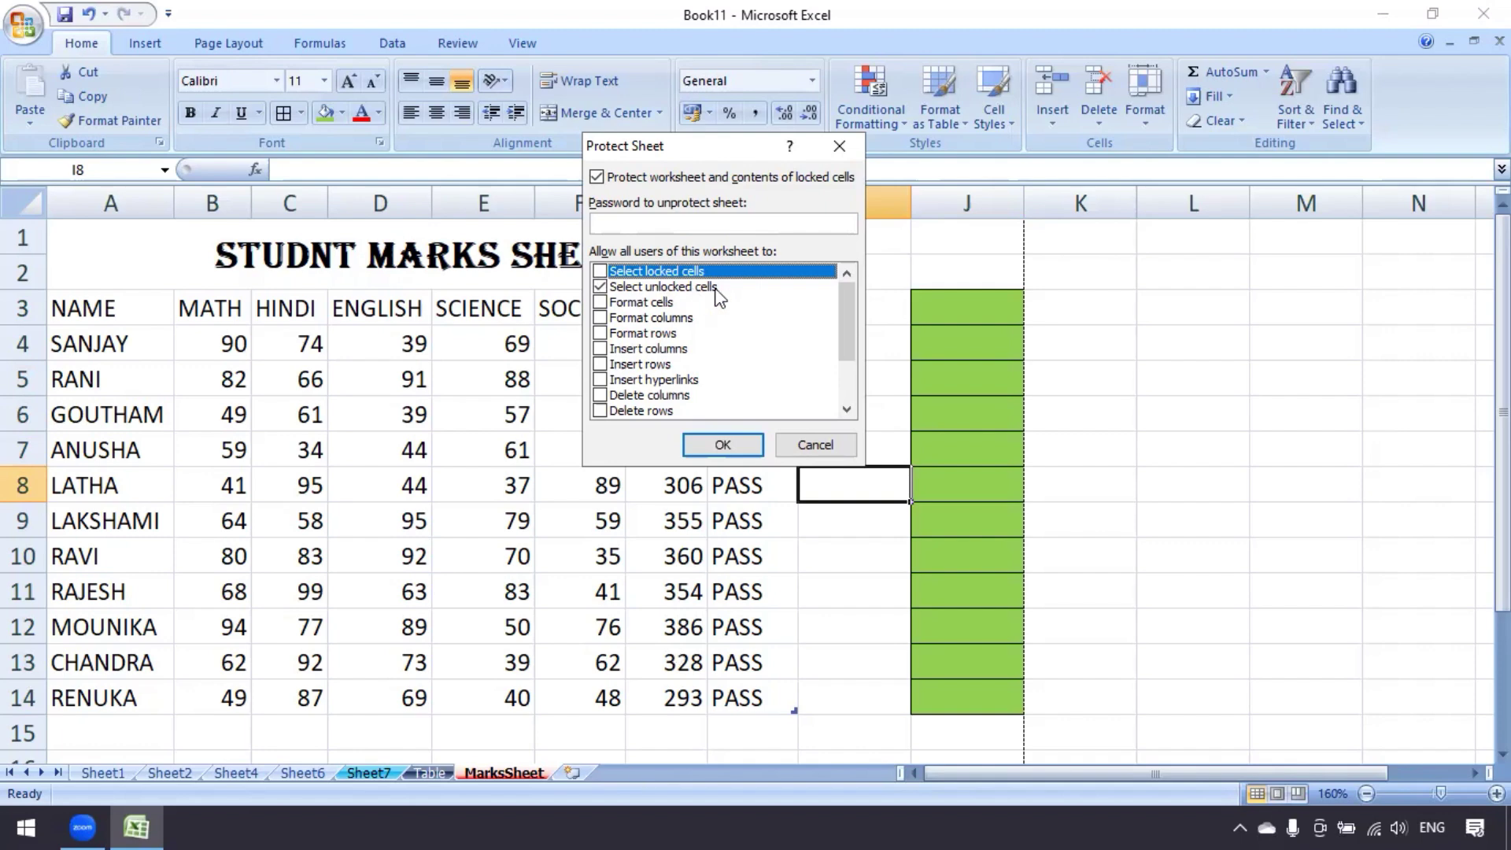
{"action": "left_click", "coordinate": [717, 223]}
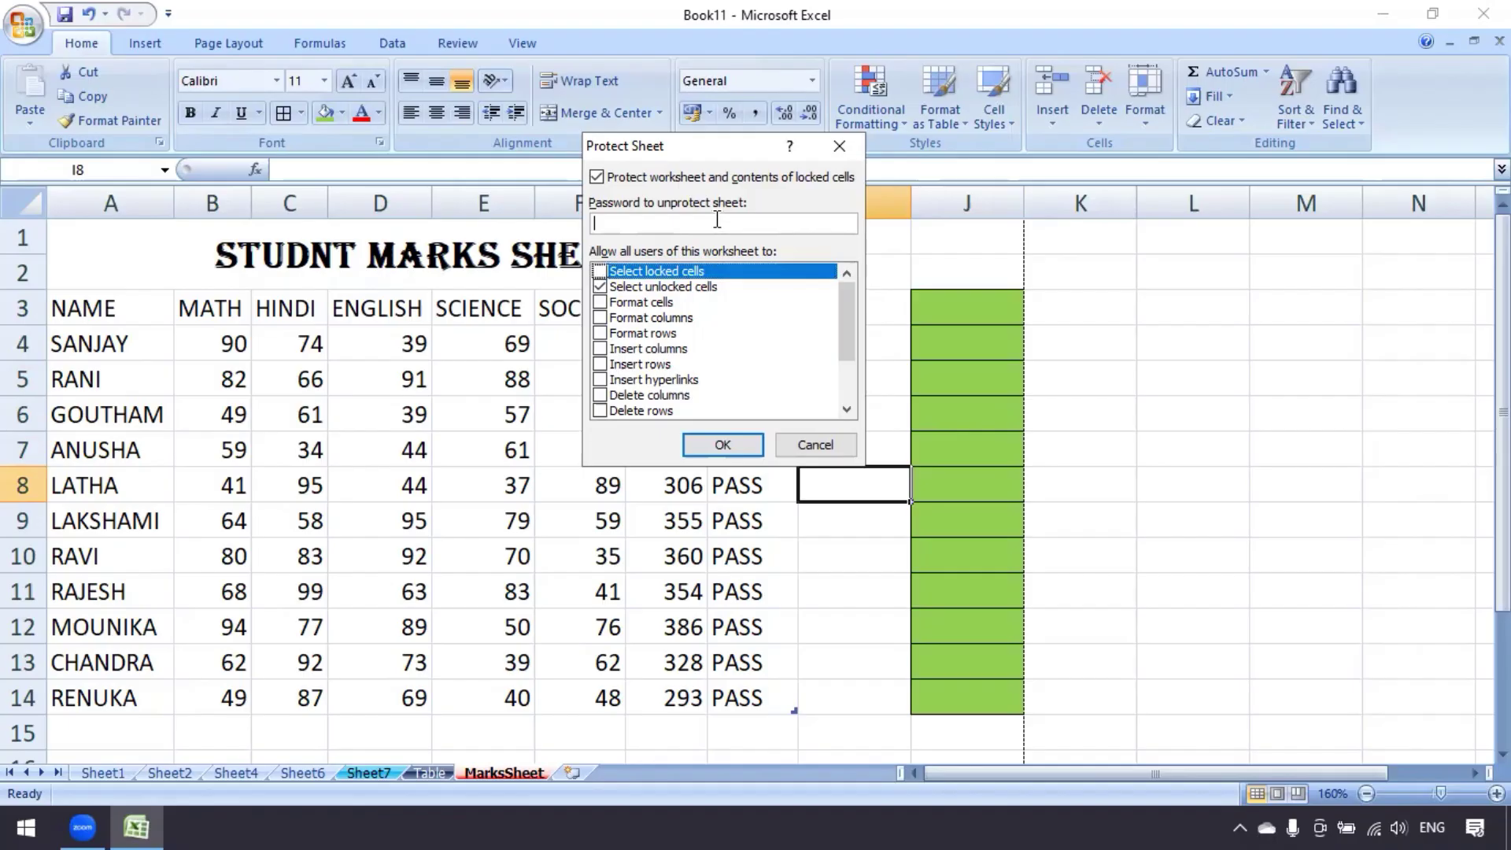
{"action": "type", "text": "123"}
{"action": "left_click", "coordinate": [705, 448]}
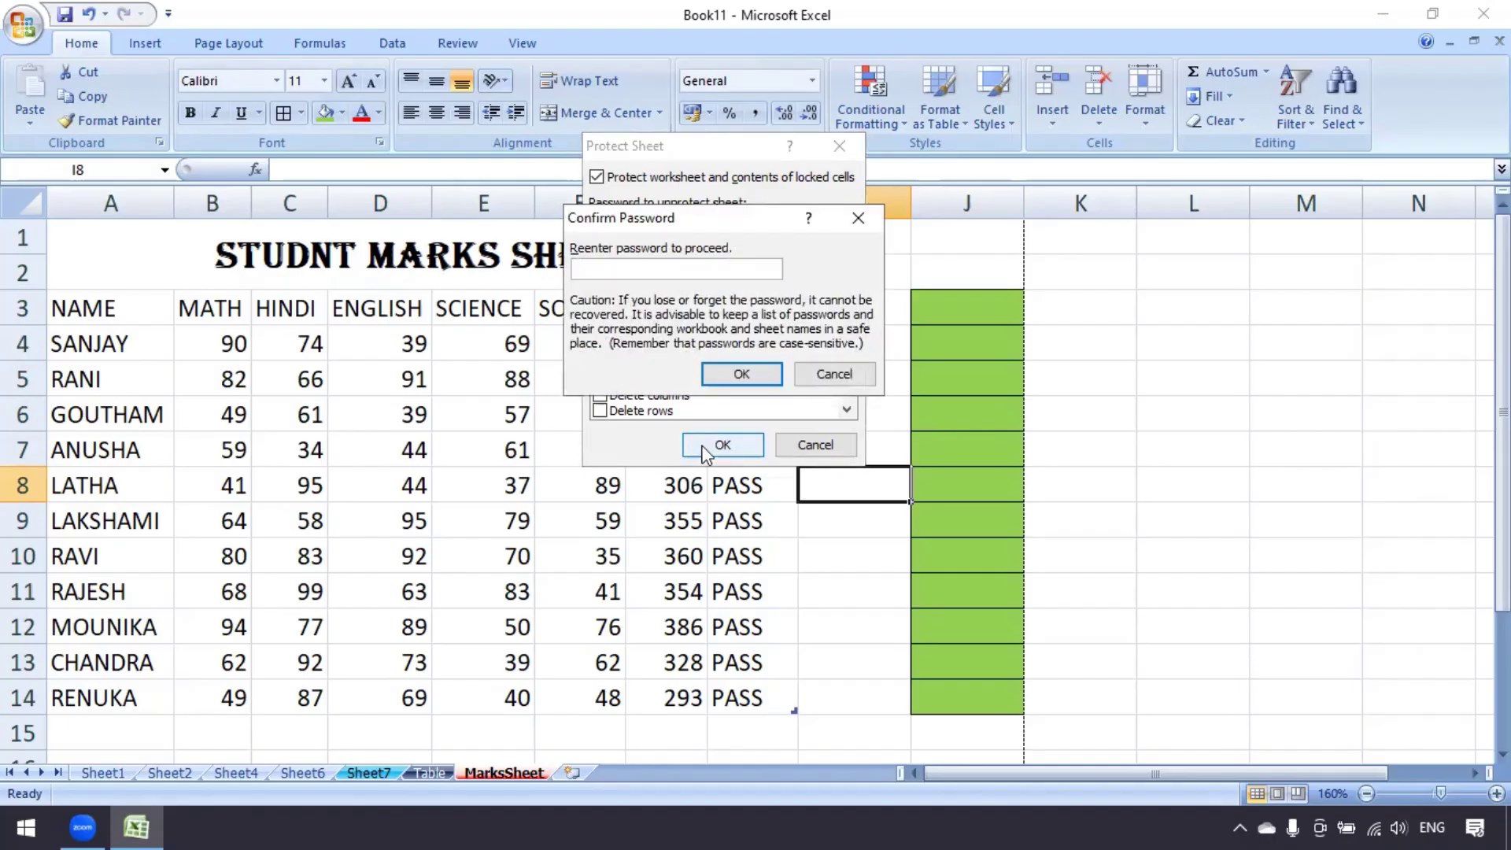
{"action": "type", "text": "123"}
{"action": "left_click", "coordinate": [743, 373]}
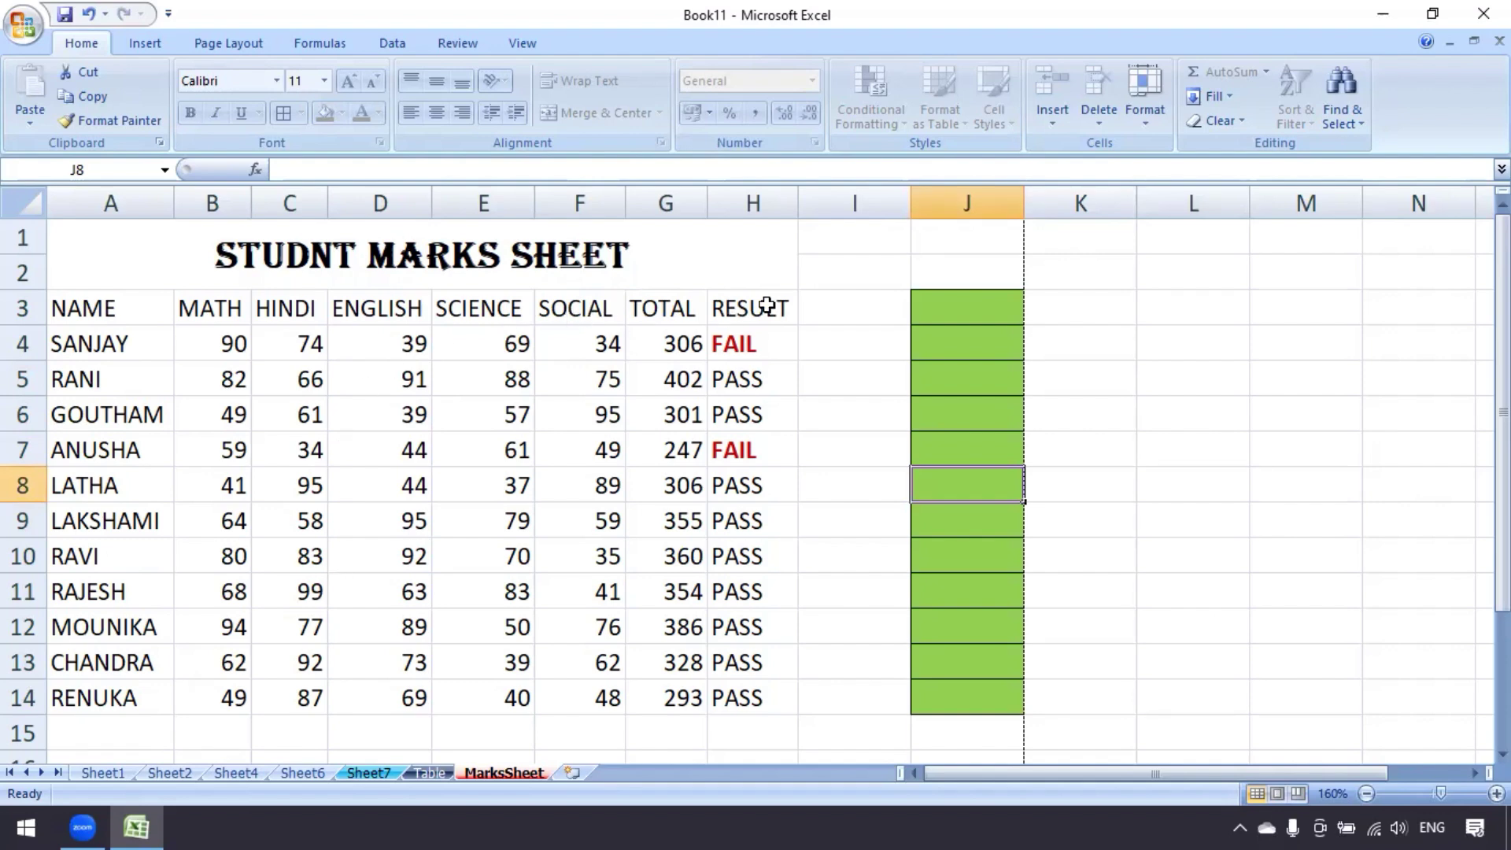
Try selecting and editing cells in green column J, returning to J3
{"action": "left_click", "coordinate": [956, 520]}
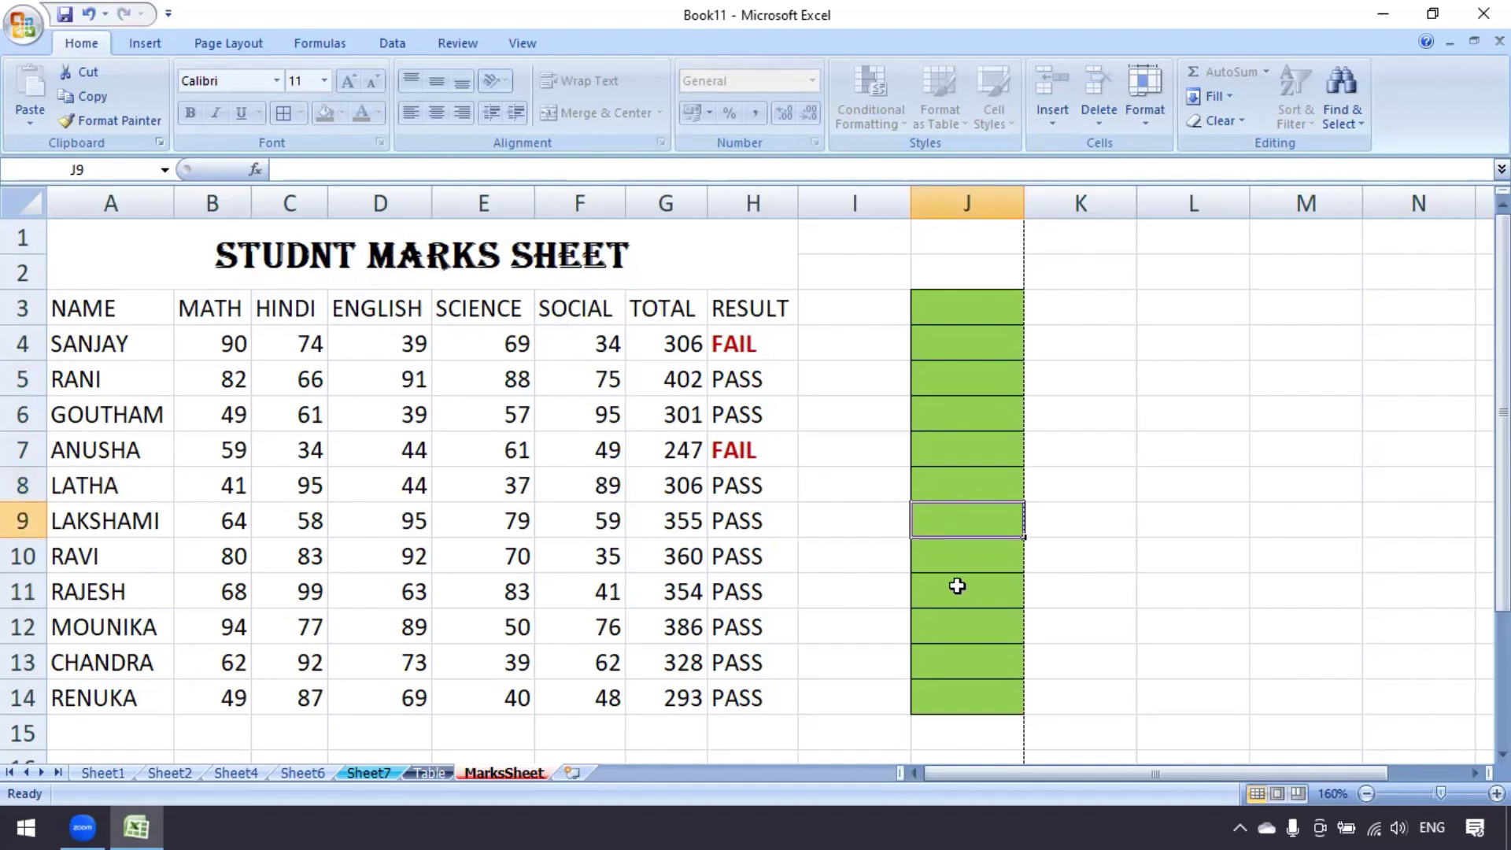
{"action": "left_click", "coordinate": [958, 589]}
{"action": "left_click_drag", "start_coordinate": [968, 320], "coordinate": [975, 658]}
{"action": "left_click", "coordinate": [955, 546]}
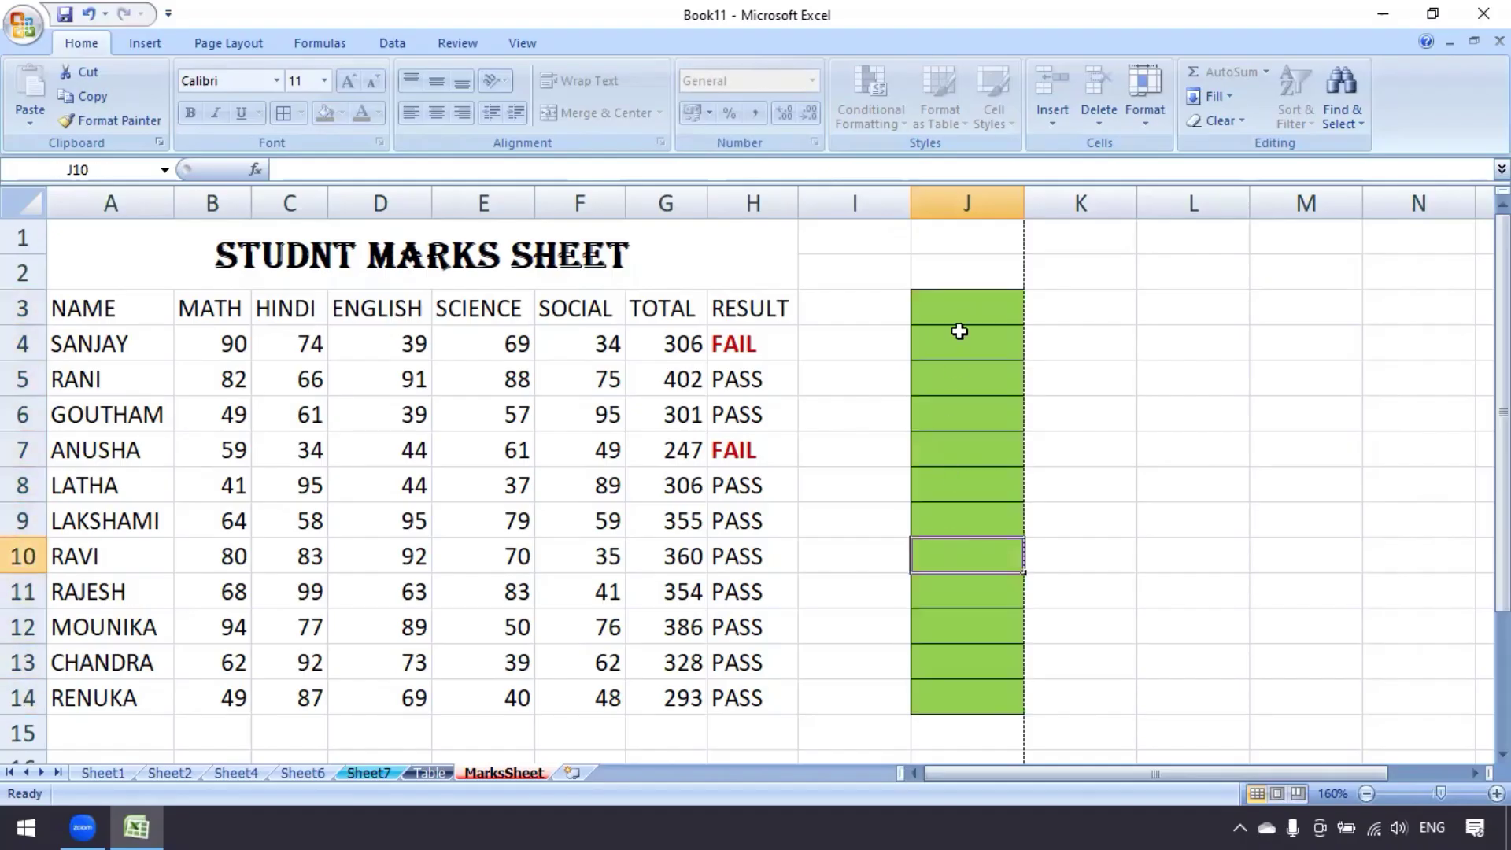
{"action": "left_click", "coordinate": [956, 300]}
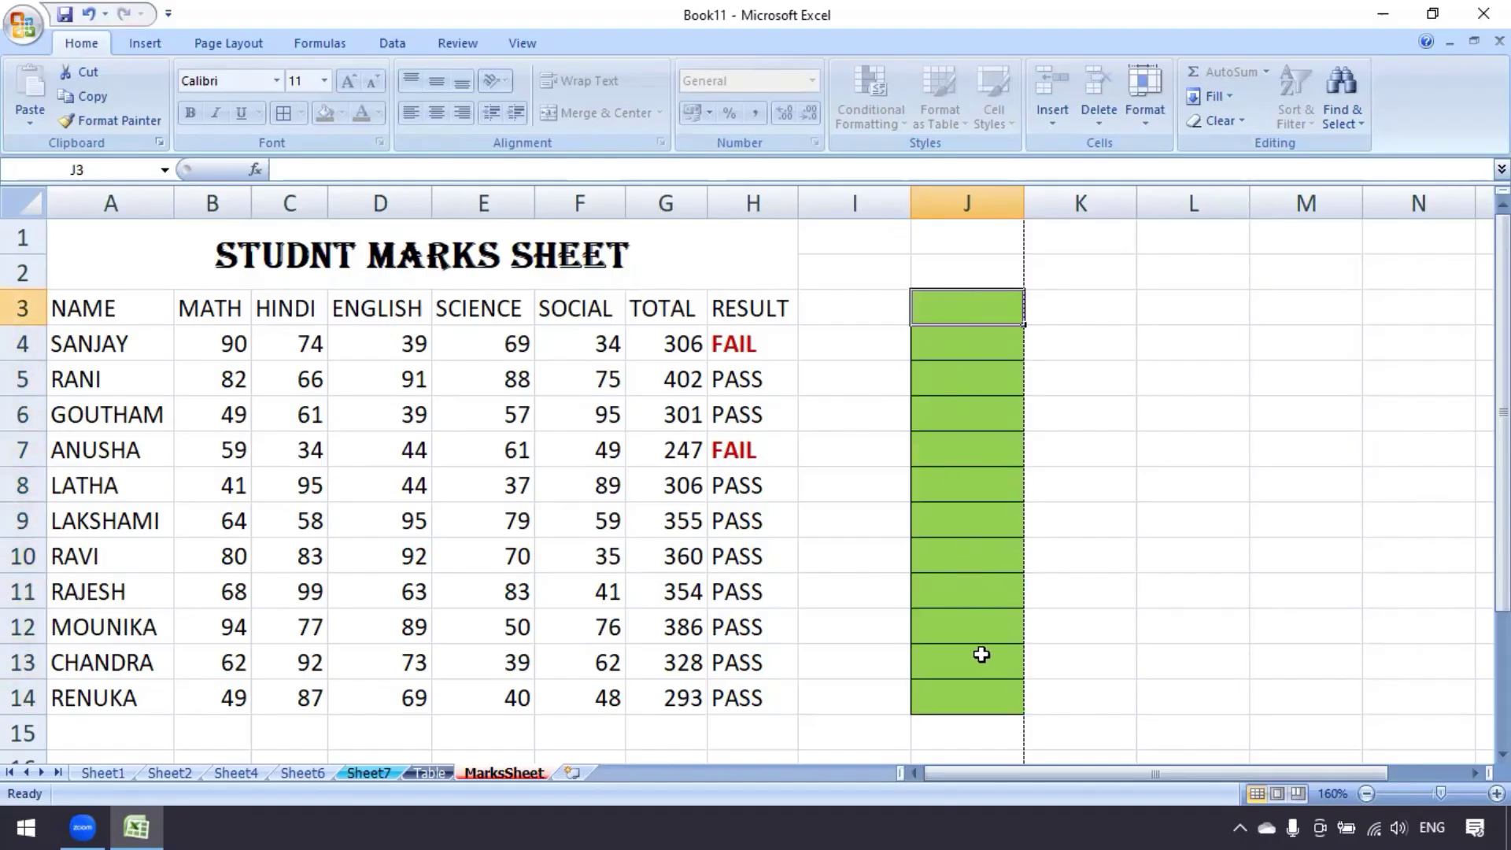
{"action": "left_click", "coordinate": [982, 681]}
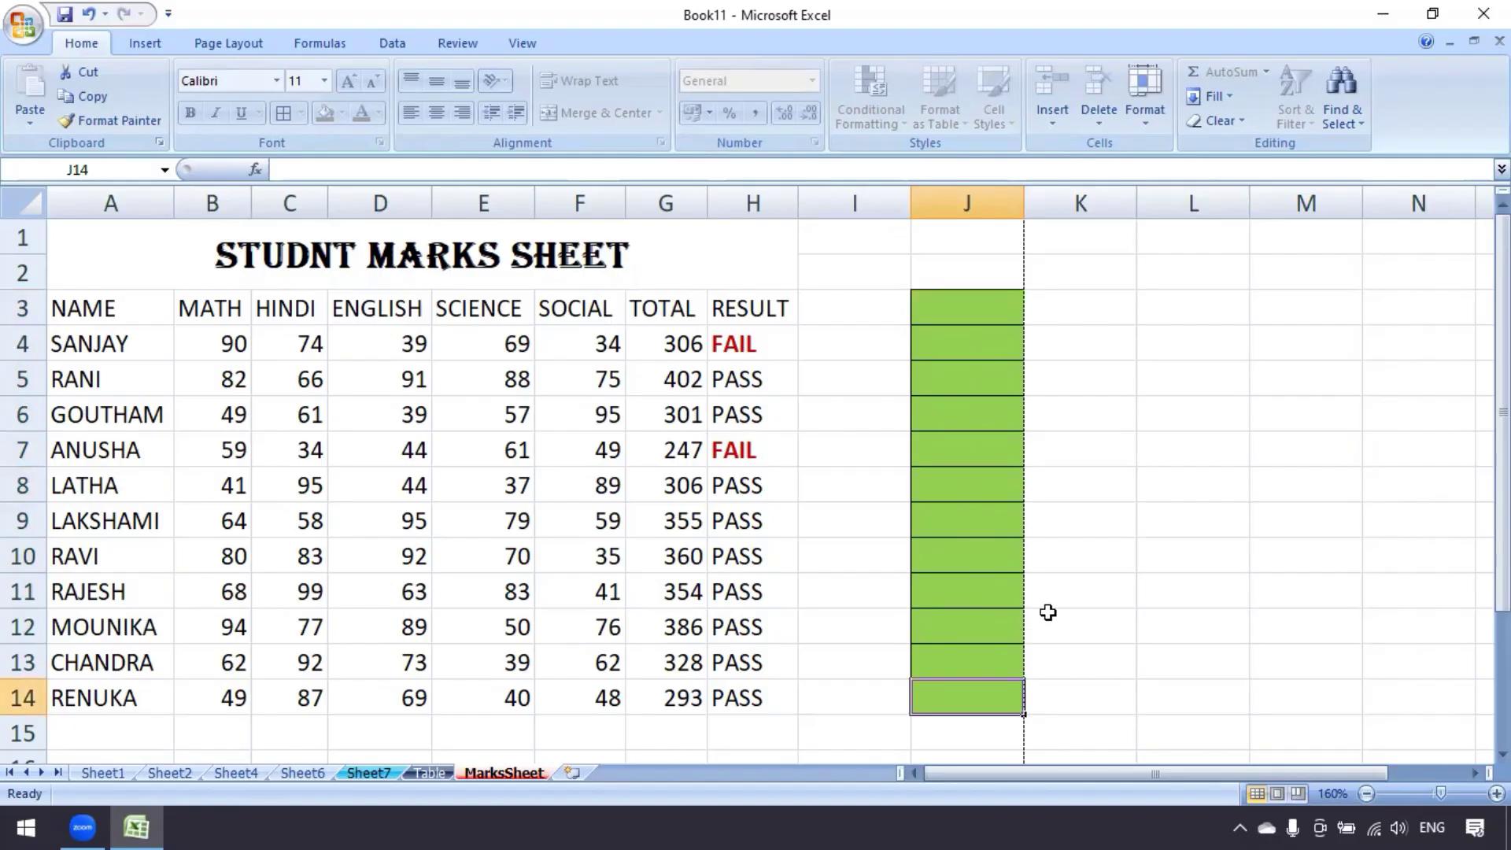
{"action": "left_click_drag", "start_coordinate": [1073, 777], "coordinate": [1272, 777]}
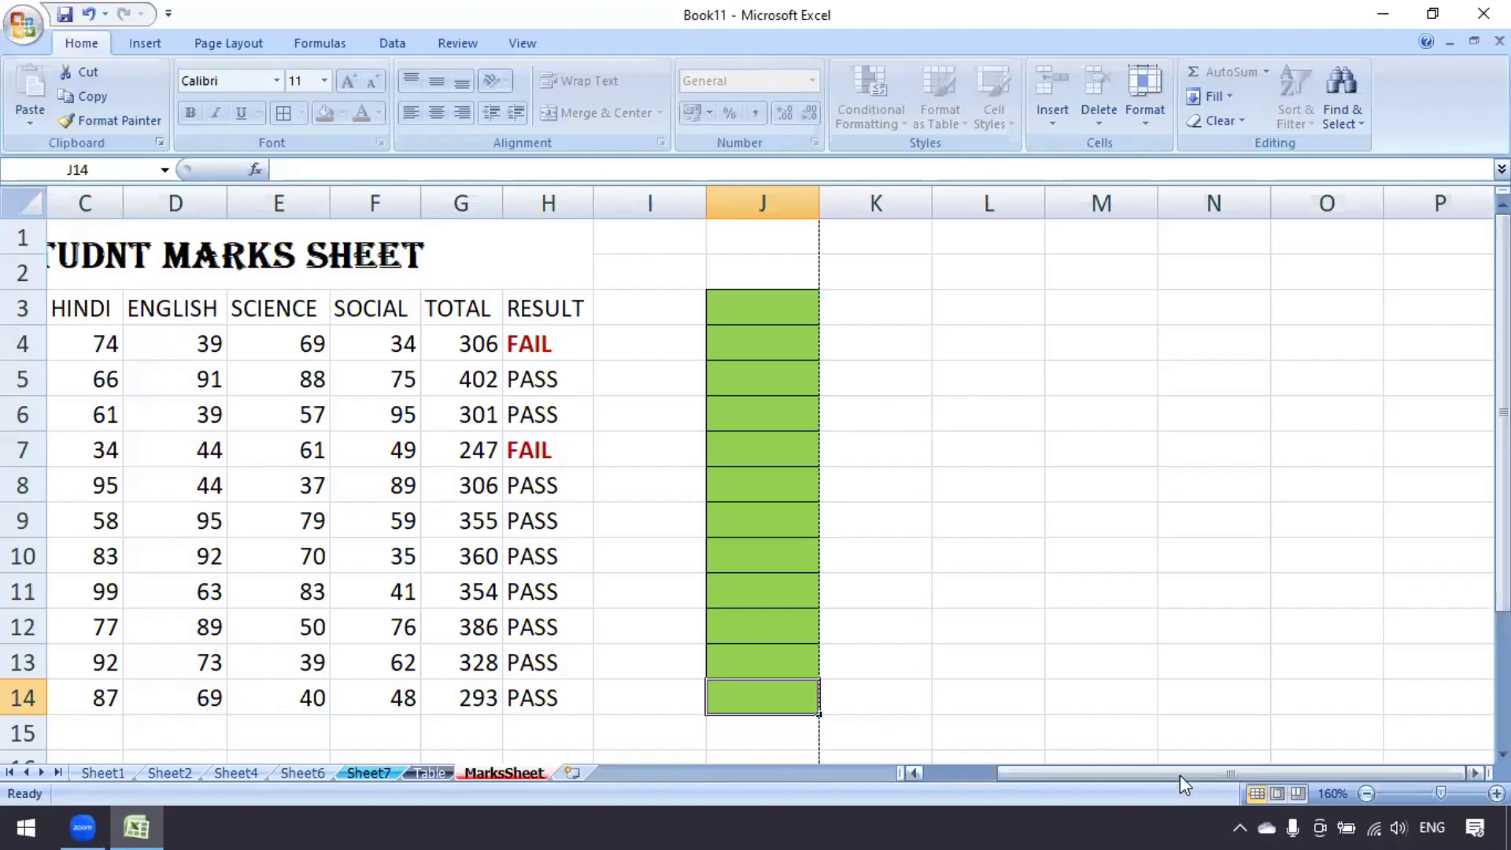
{"action": "left_click_drag", "start_coordinate": [1178, 775], "coordinate": [964, 798]}
{"action": "key", "text": "BackSpace"}
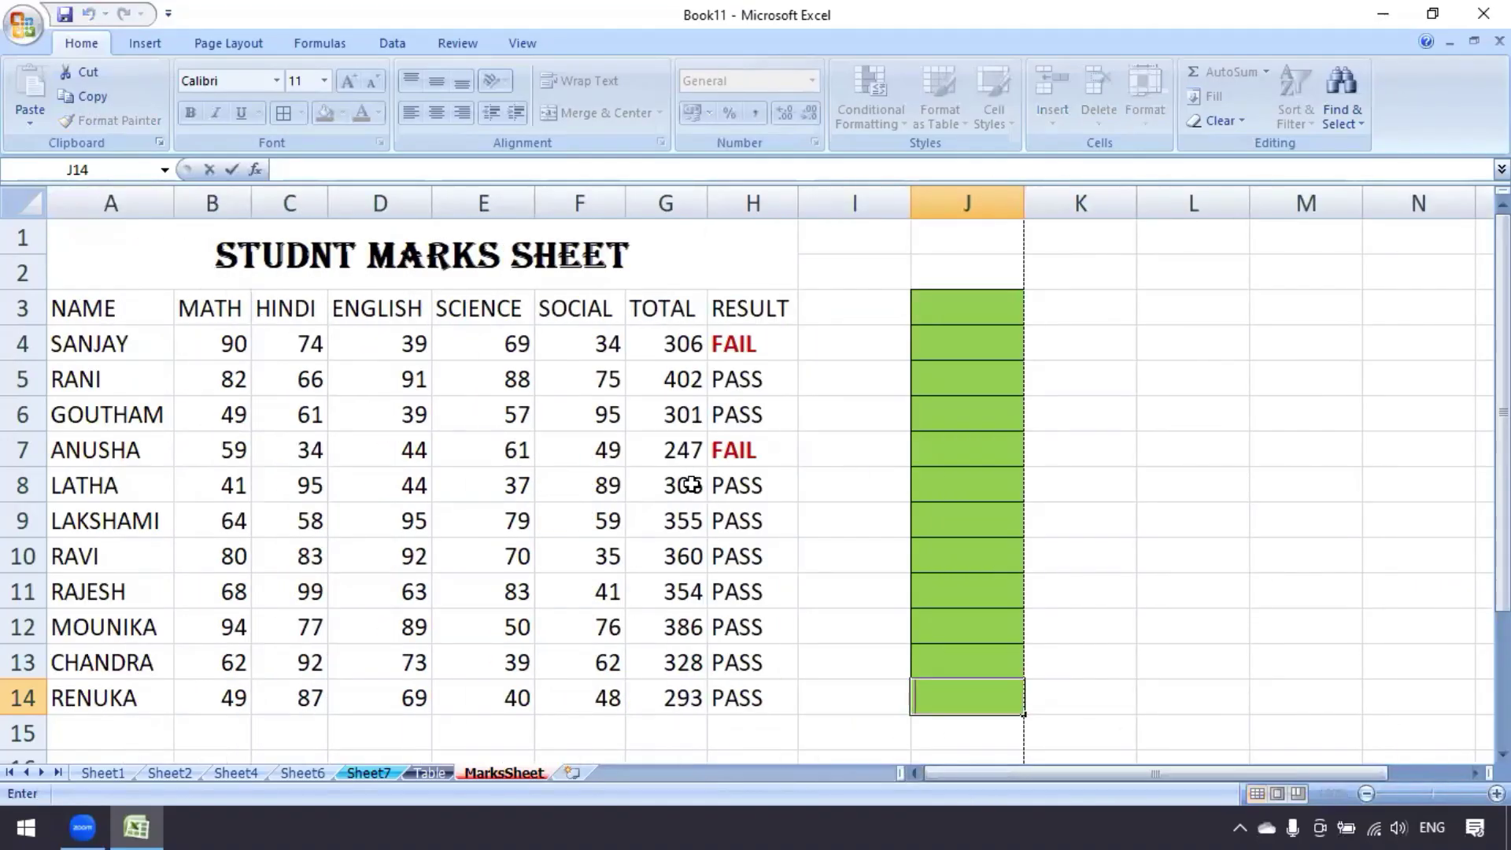
{"action": "left_click", "coordinate": [968, 458]}
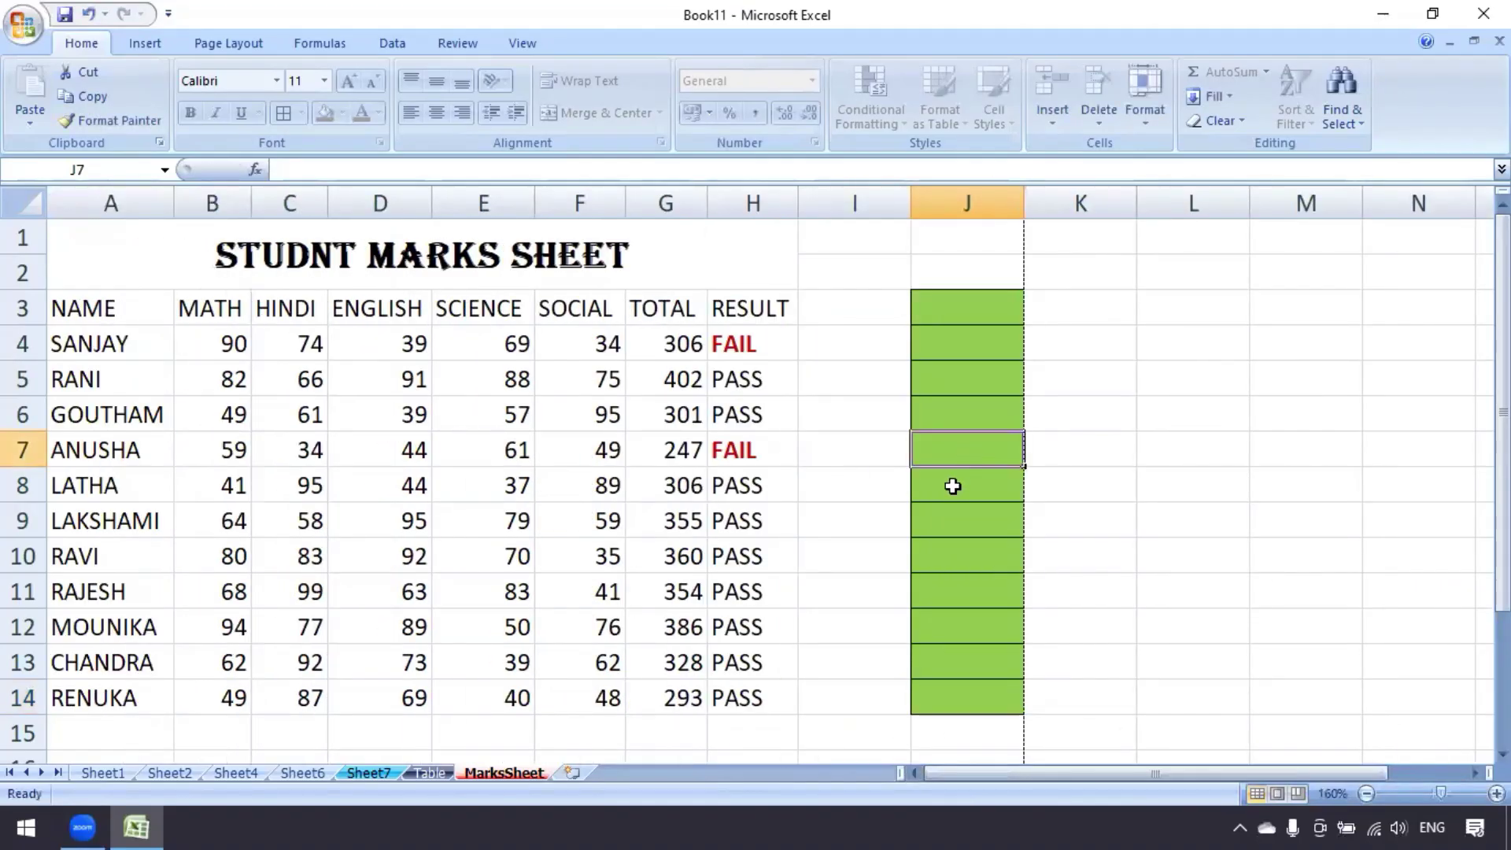
{"action": "left_click", "coordinate": [966, 309]}
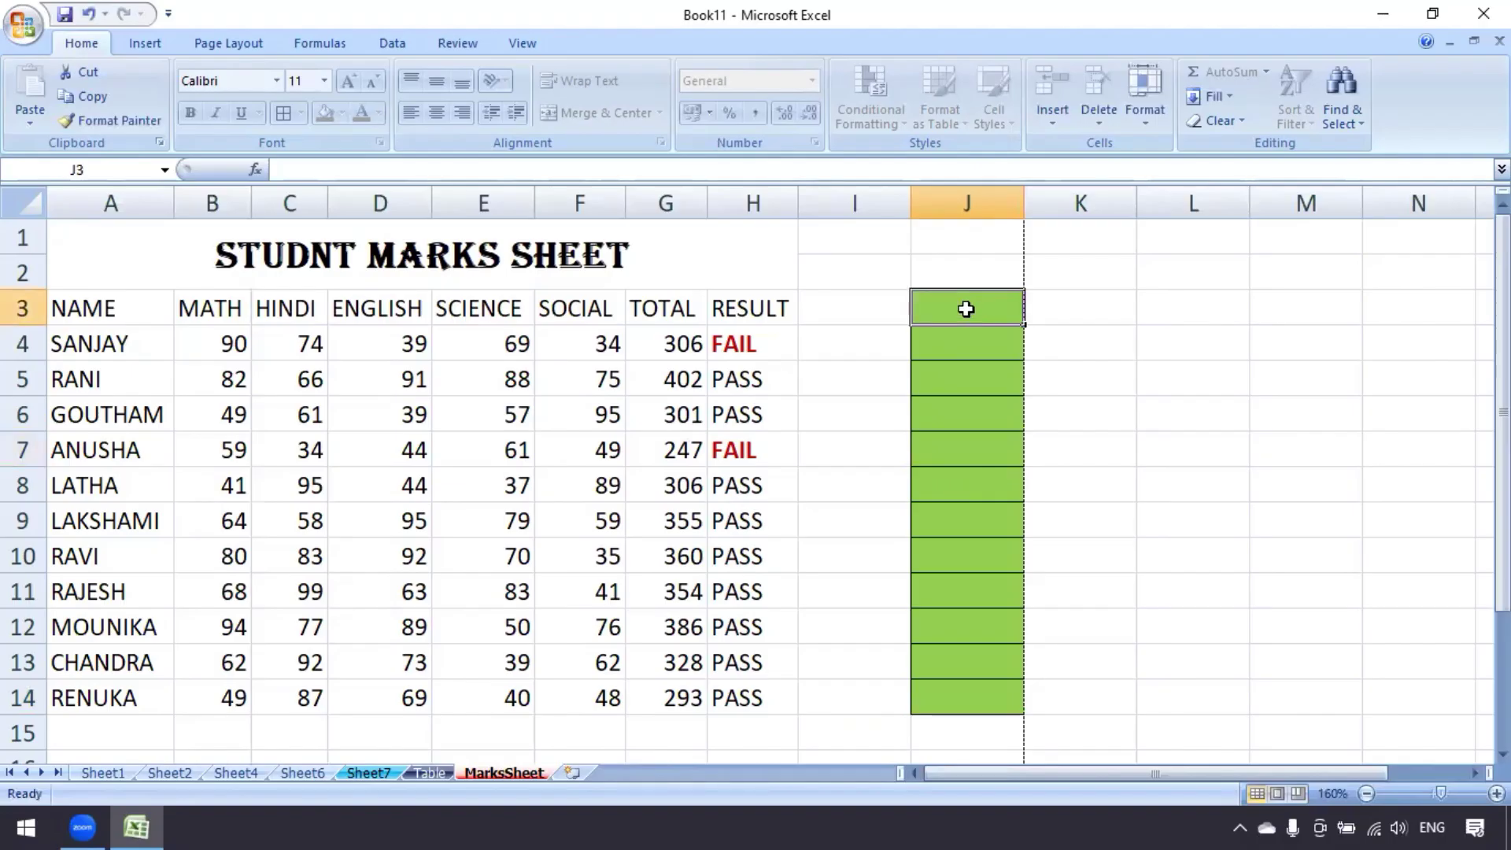
{"action": "left_click", "coordinate": [965, 345]}
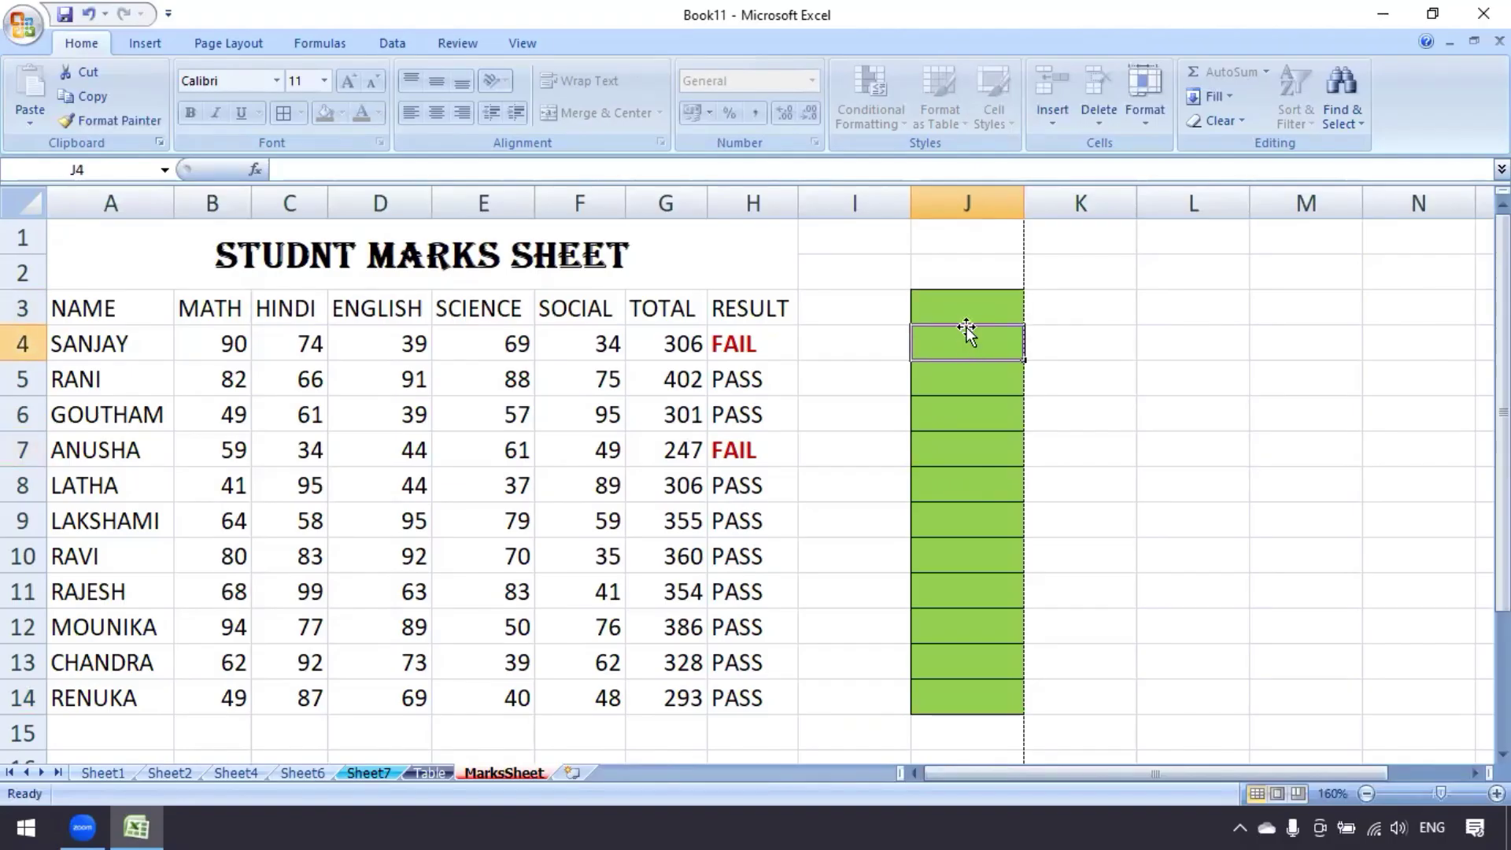
{"action": "left_click", "coordinate": [968, 309]}
Type test values 1 through 6 down column J starting at J3
{"action": "type", "text": "1"}
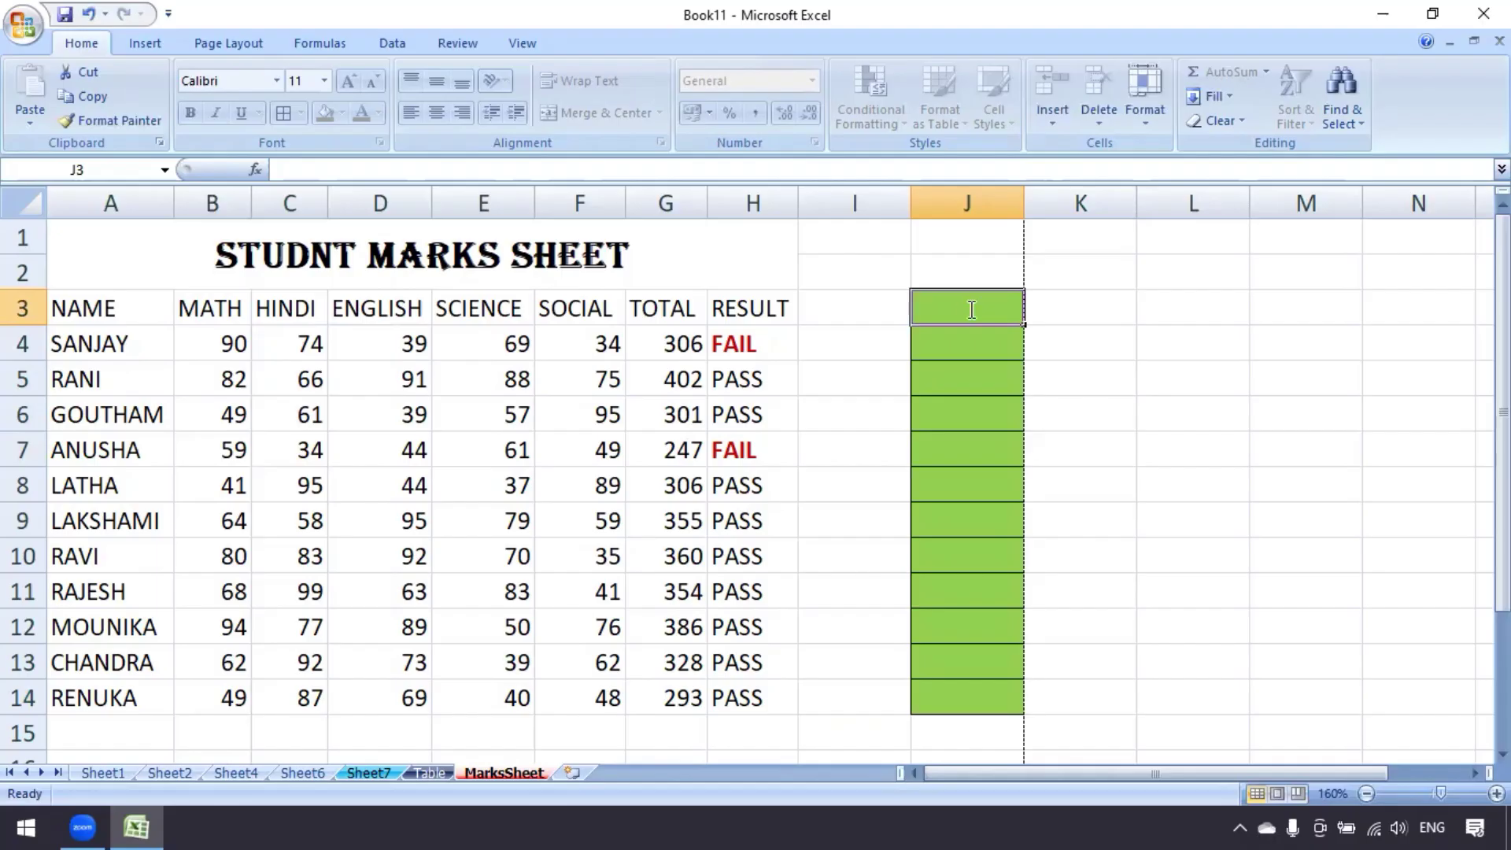
{"action": "key", "text": "Return"}
{"action": "type", "text": "2"}
{"action": "key", "text": "Return"}
{"action": "type", "text": "3"}
{"action": "key", "text": "Return"}
{"action": "type", "text": "4"}
{"action": "key", "text": "Return"}
{"action": "type", "text": "5"}
{"action": "key", "text": "Return"}
{"action": "type", "text": "6"}
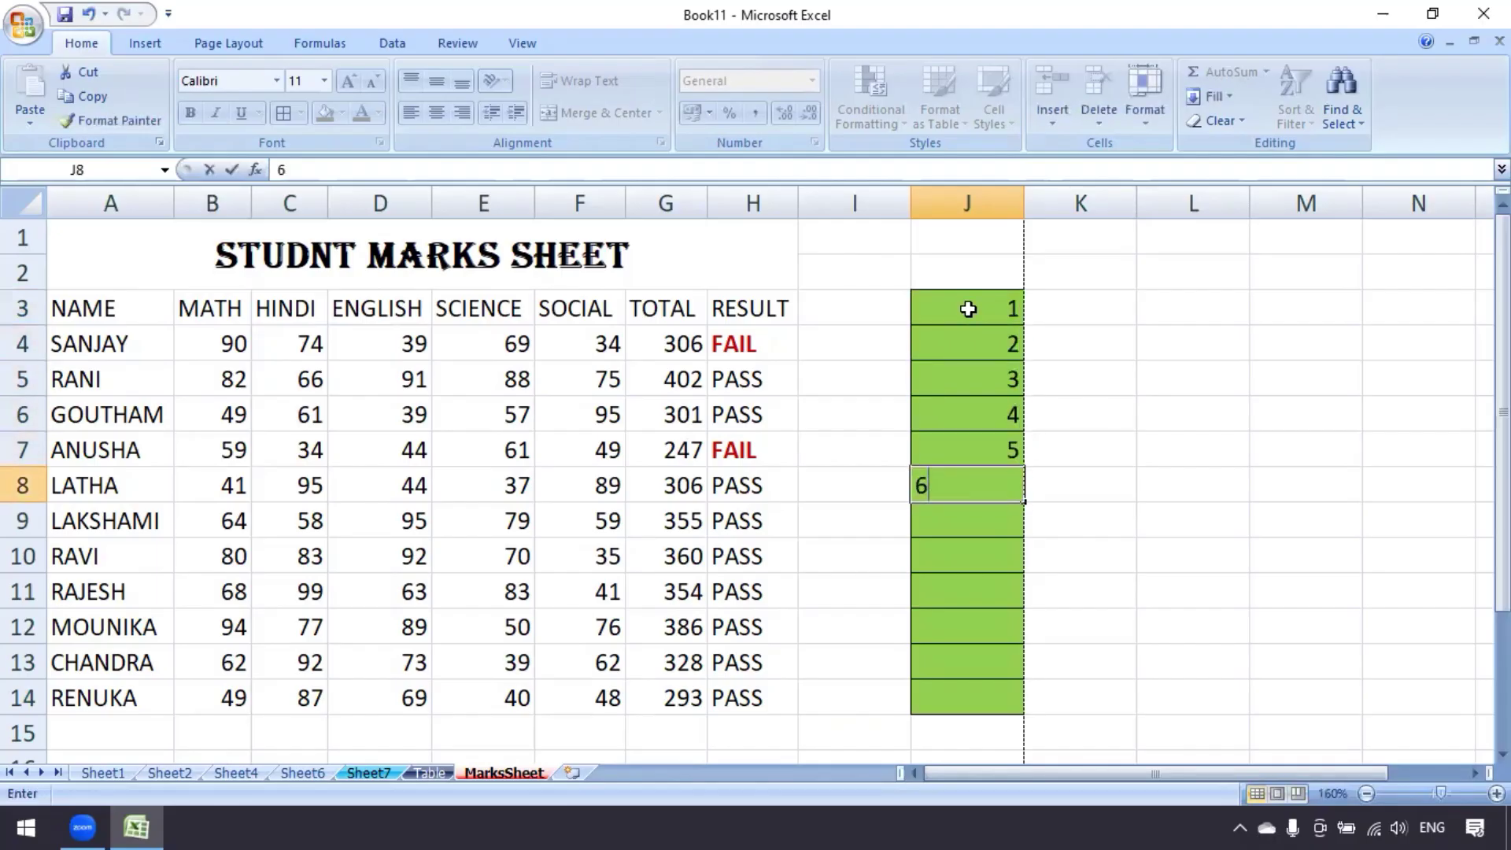
{"action": "key", "text": "Return"}
{"action": "type", "text": "67"}
{"action": "key", "text": "Return"}
Enter 2 and 4 in J3:J4 and fill the series down to 20 in J12
{"action": "key", "text": "Up"}
{"action": "key", "text": "Up"}
{"action": "key", "text": "Up"}
{"action": "key", "text": "Up"}
{"action": "key", "text": "Up"}
{"action": "key", "text": "Up"}
{"action": "key", "text": "Up"}
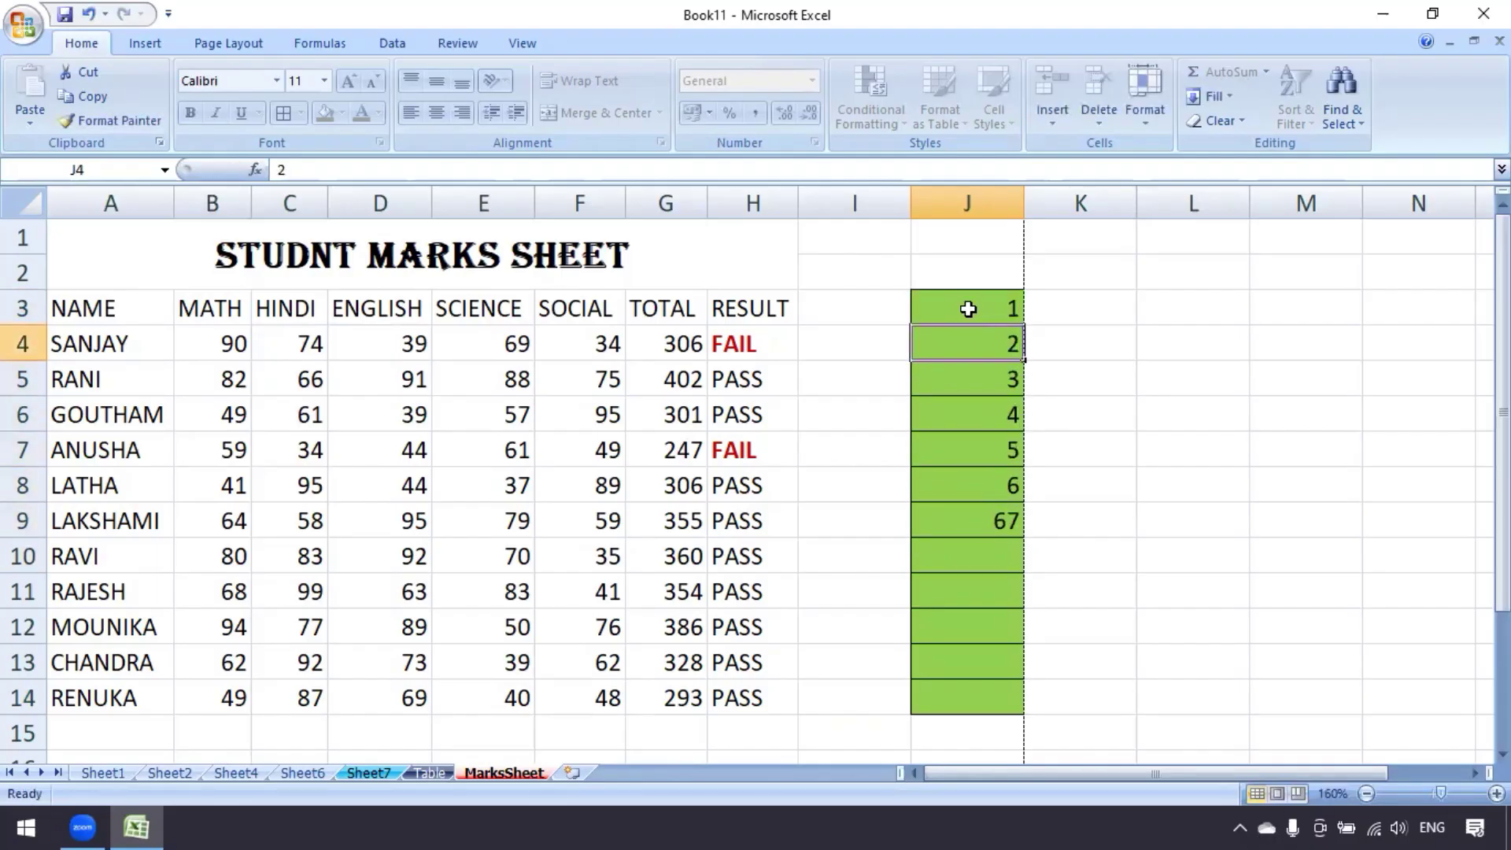
{"action": "type", "text": "2"}
{"action": "key", "text": "Return"}
{"action": "type", "text": "4"}
{"action": "key", "text": "Return"}
{"action": "left_click_drag", "start_coordinate": [969, 310], "coordinate": [1021, 647]}
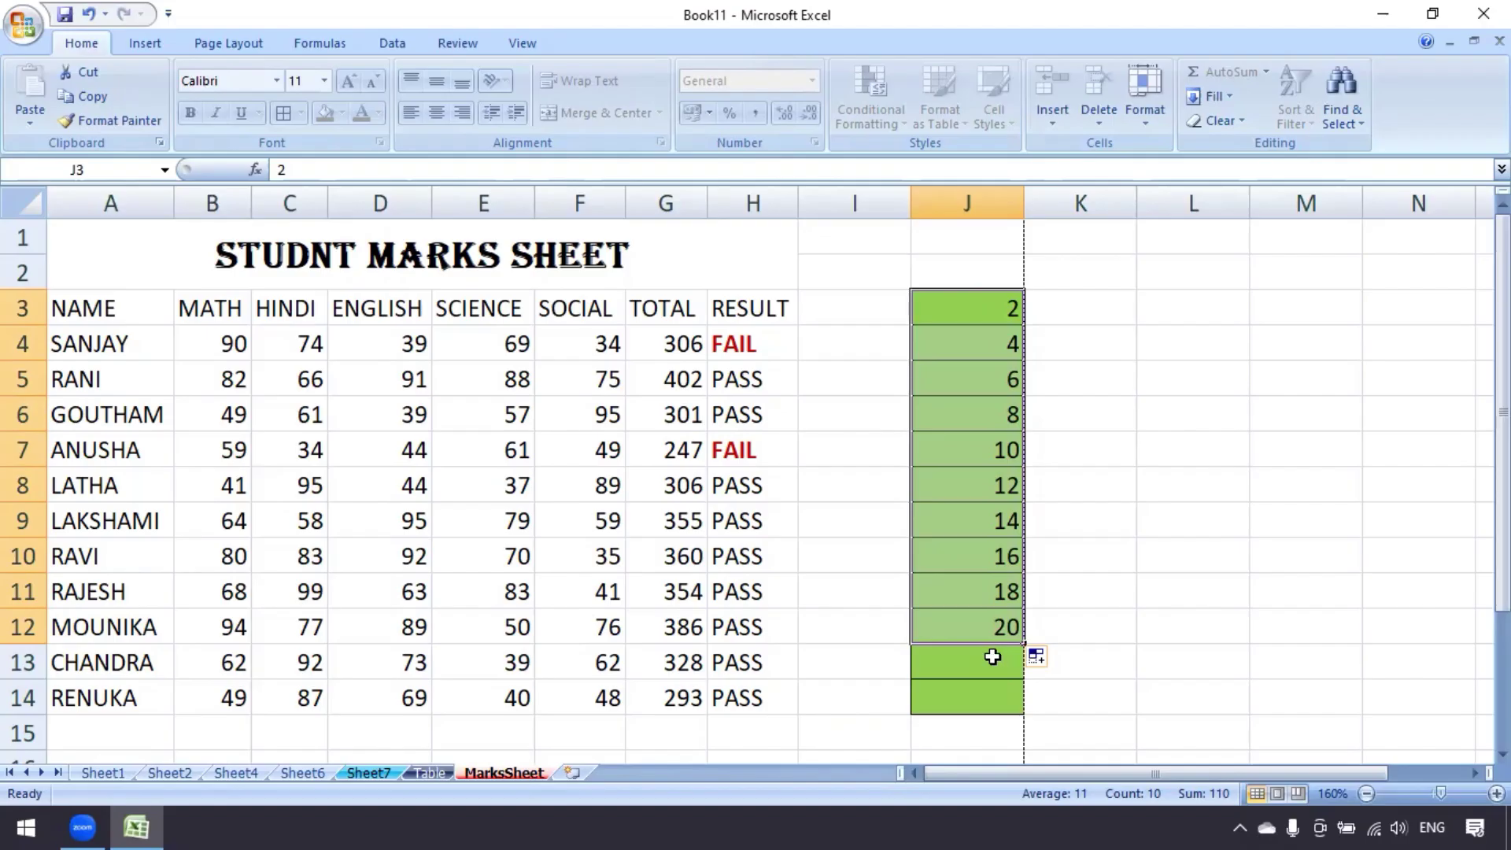
{"action": "left_click", "coordinate": [993, 652]}
{"action": "left_click_drag", "start_coordinate": [979, 305], "coordinate": [978, 693]}
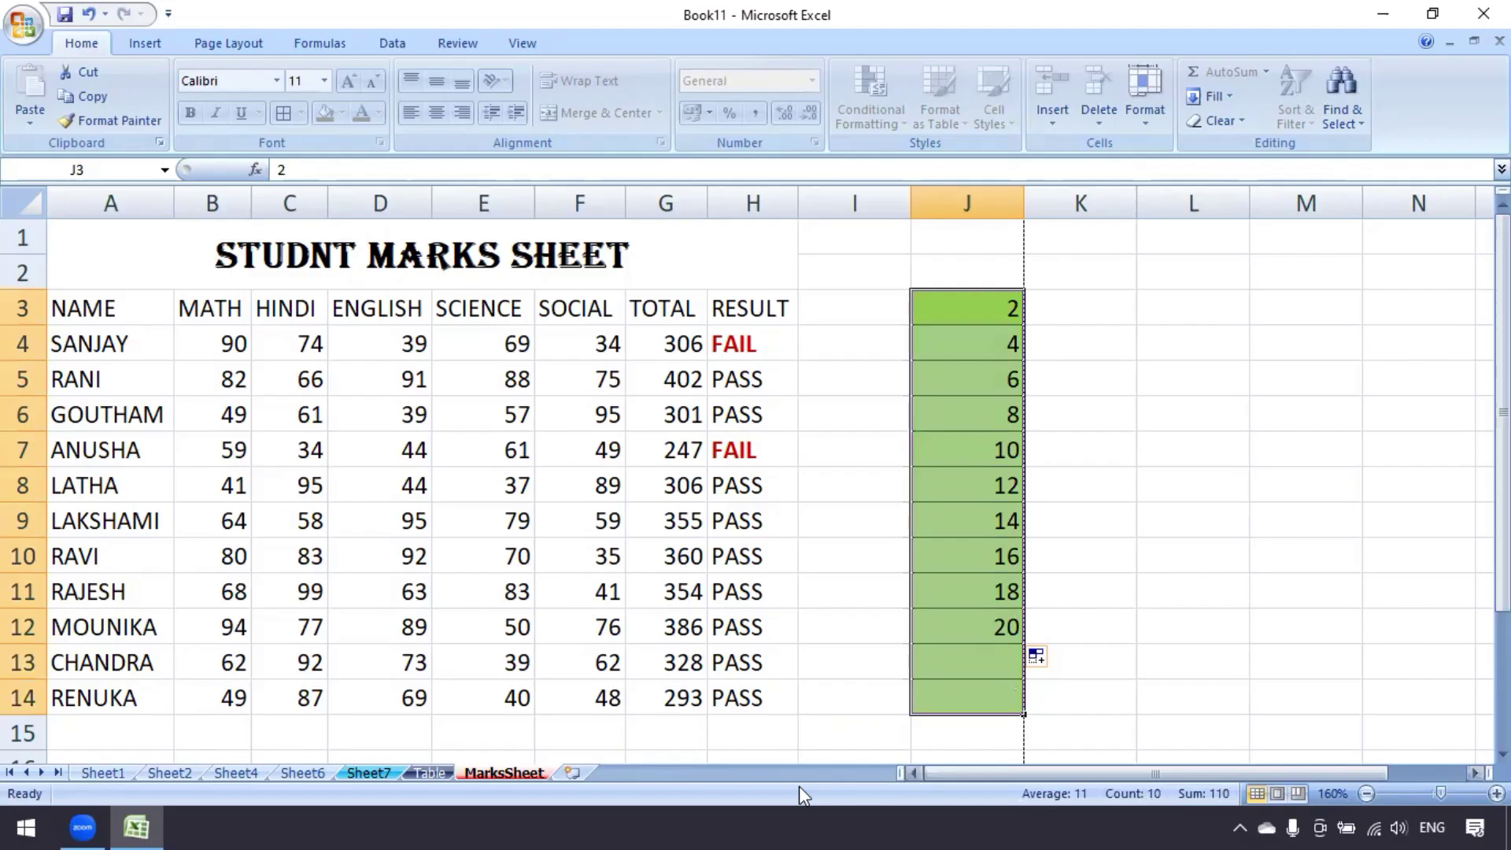
{"action": "left_click", "coordinate": [730, 501]}
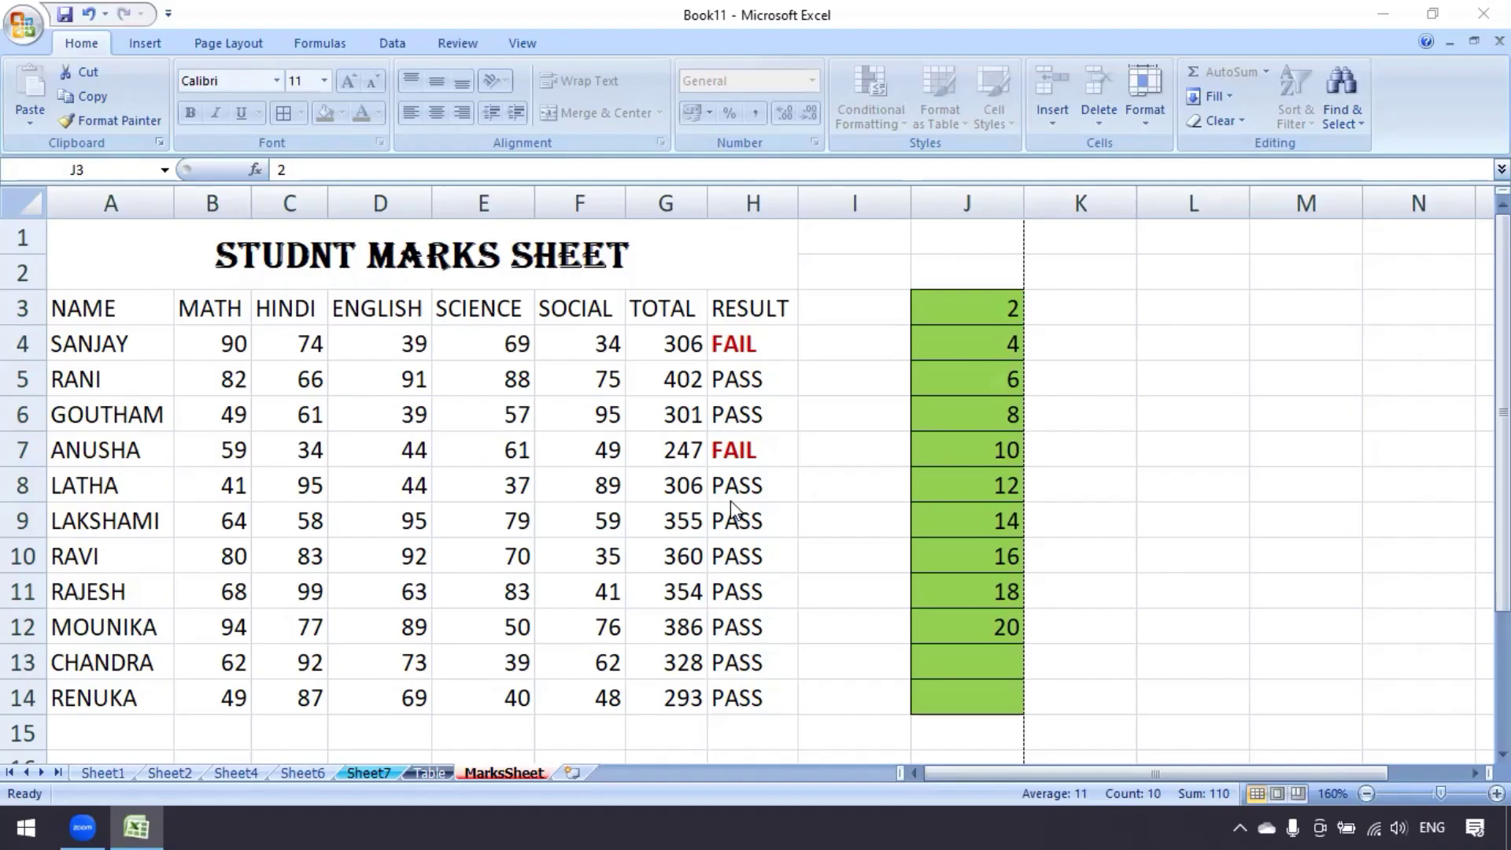
Unprotect MarksSheet via Format > Unprotect Sheet using its password
{"action": "left_click", "coordinate": [1144, 124]}
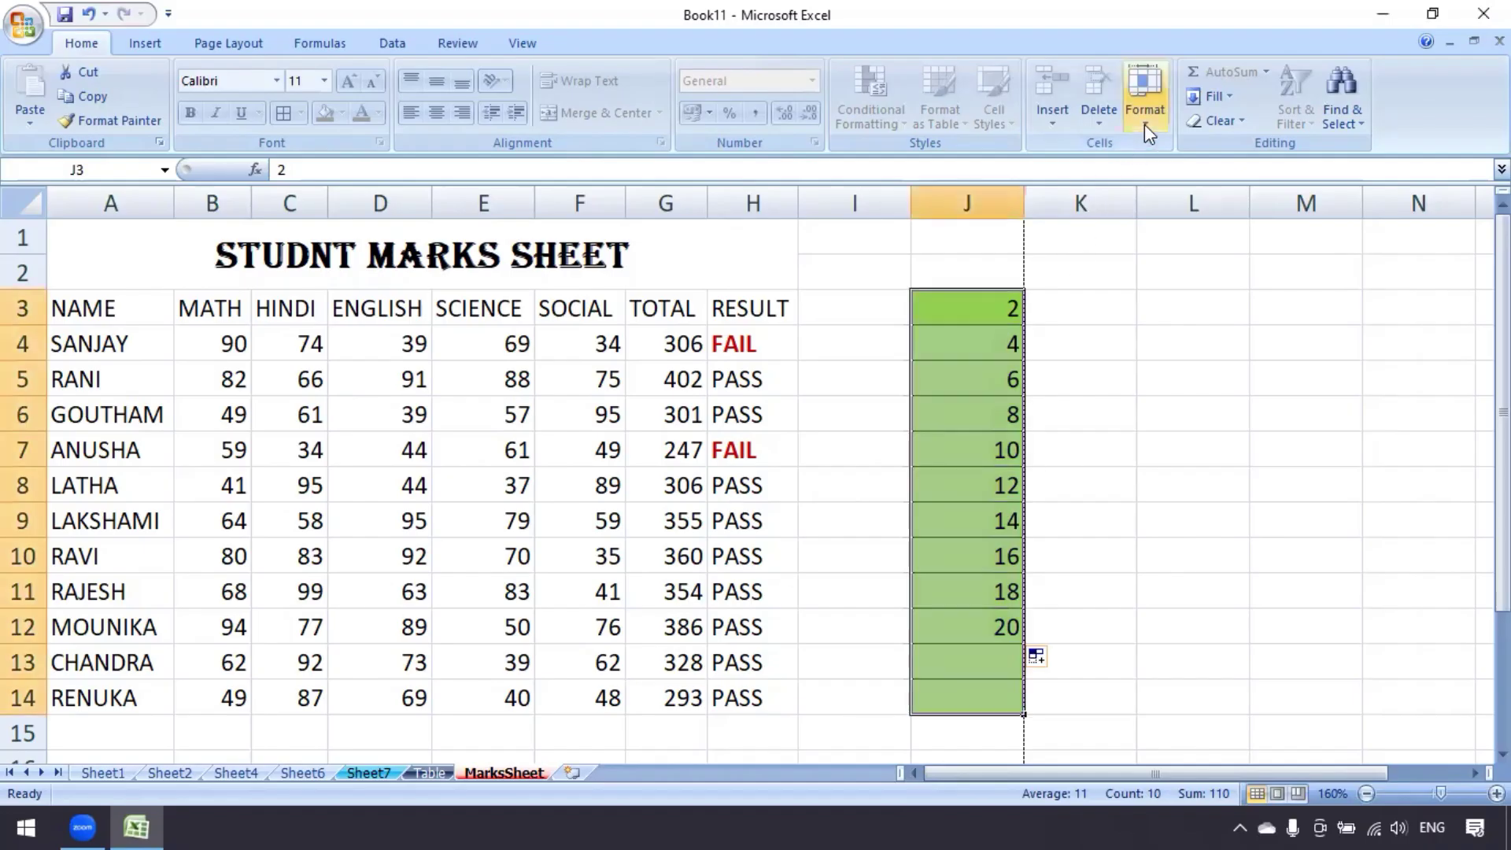
{"action": "left_click", "coordinate": [1144, 125]}
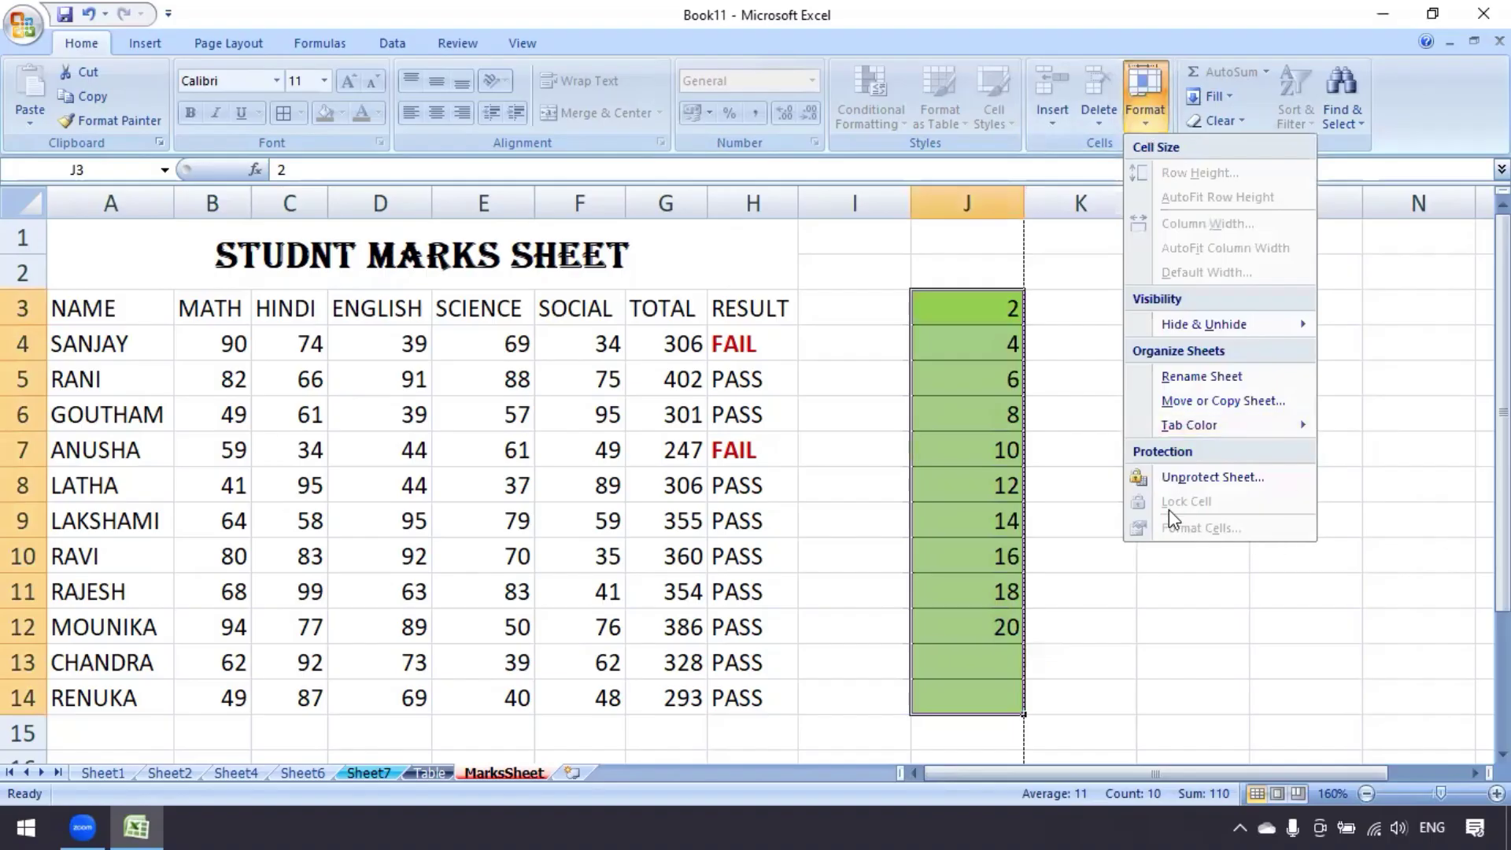
{"action": "left_click", "coordinate": [1264, 479]}
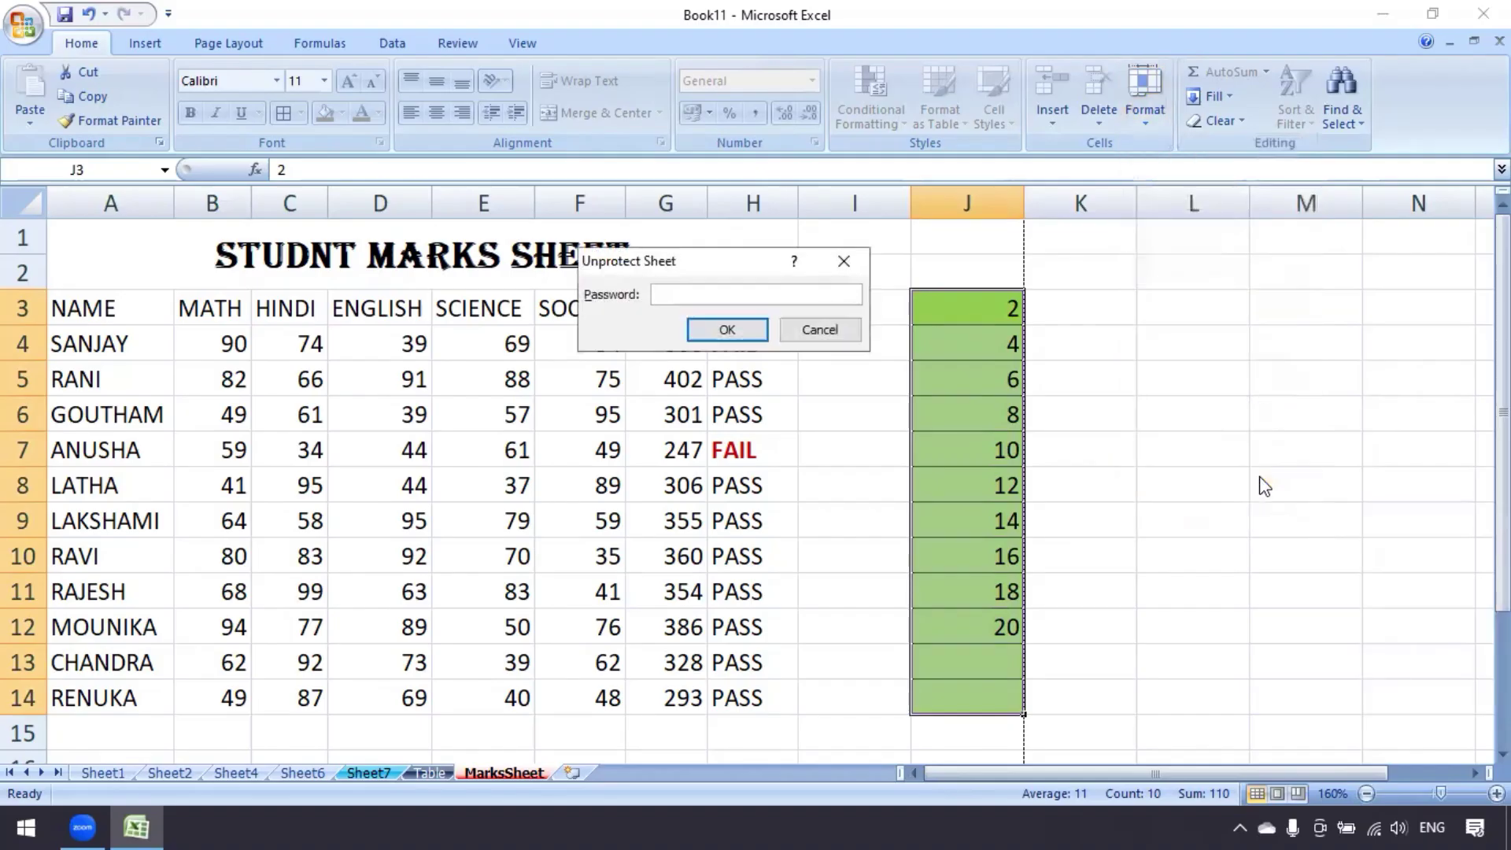
{"action": "type", "text": "123"}
{"action": "left_click", "coordinate": [726, 328]}
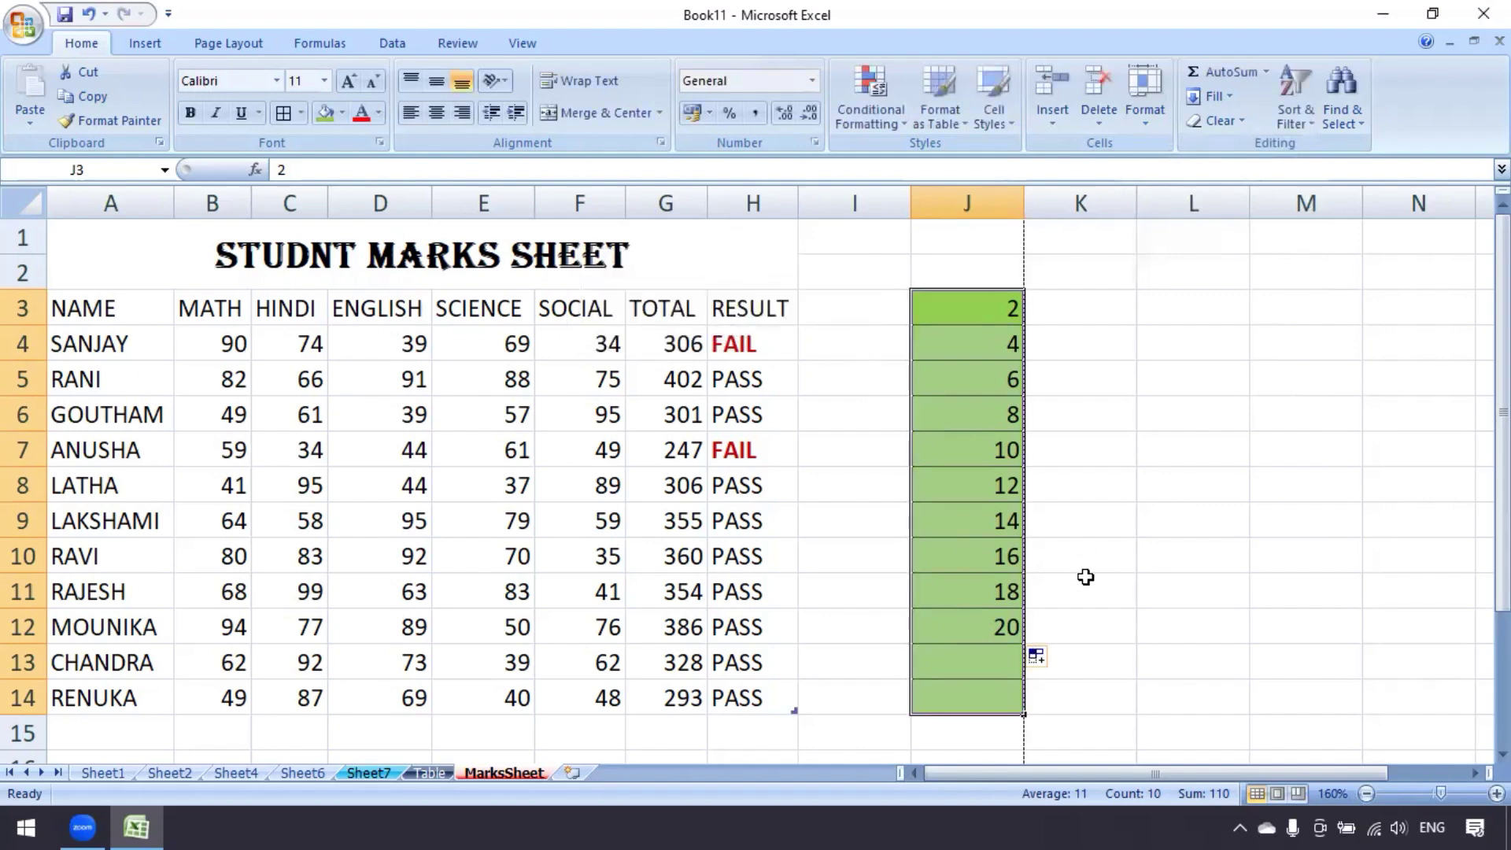
{"action": "scroll", "coordinate": [1086, 577], "scroll_direction": "down", "scroll_amount": 1}
{"action": "left_click", "coordinate": [866, 482]}
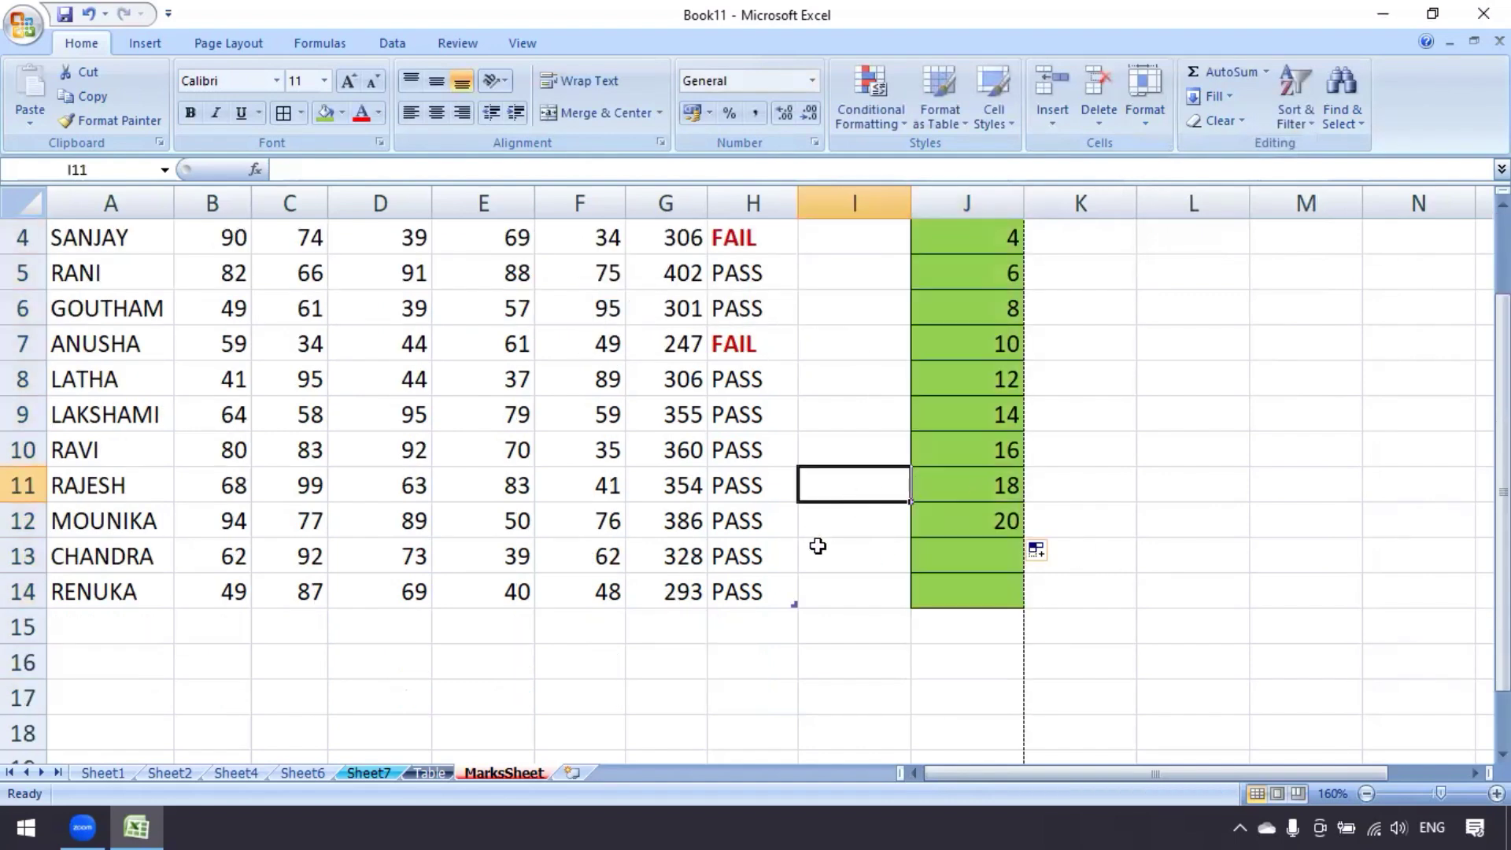
{"action": "scroll", "coordinate": [818, 545], "scroll_direction": "up", "scroll_amount": 1}
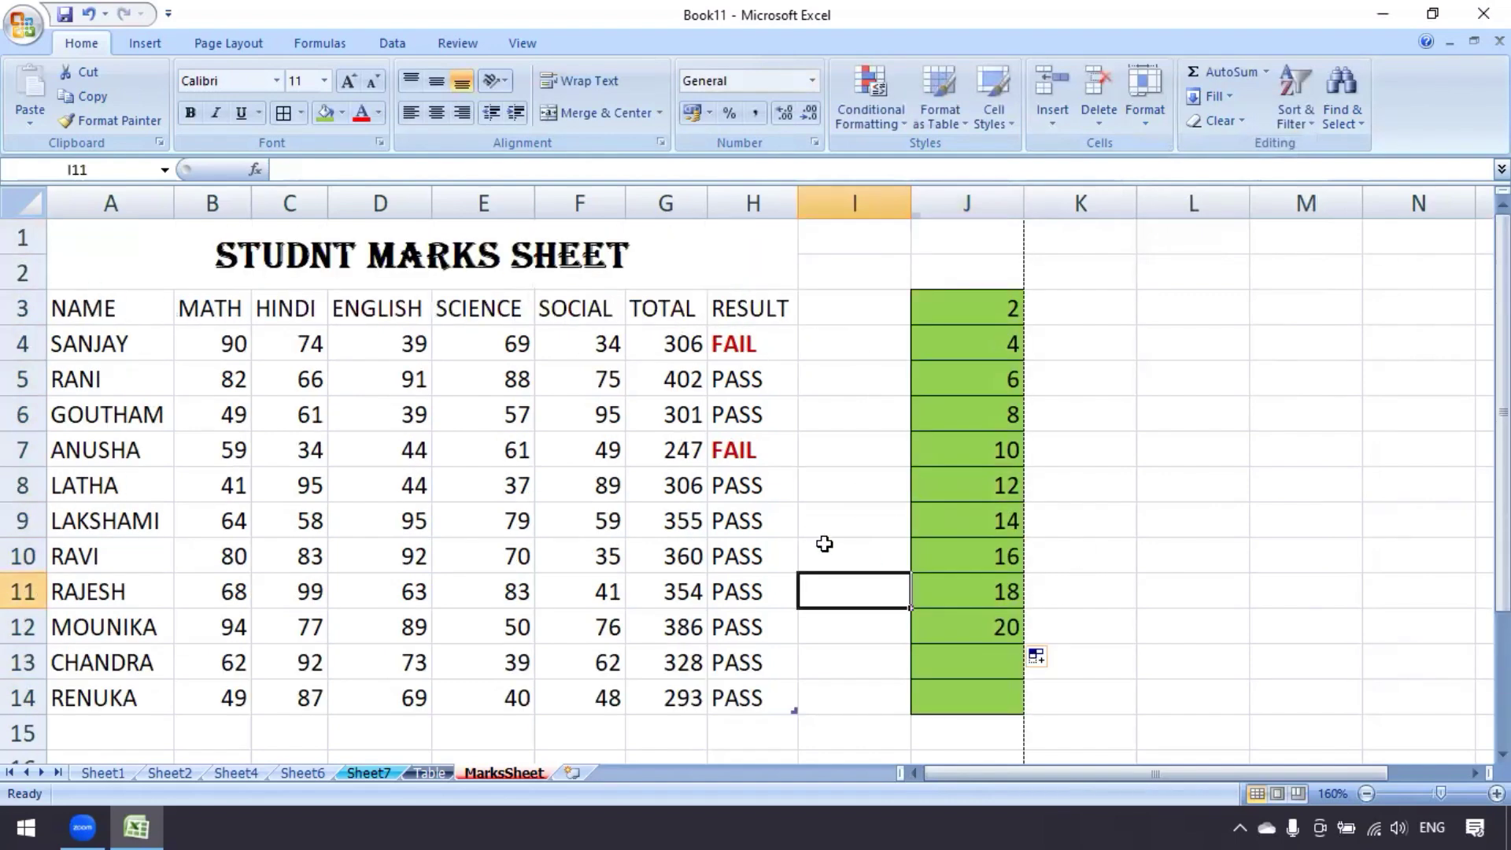
{"action": "left_click", "coordinate": [1144, 124]}
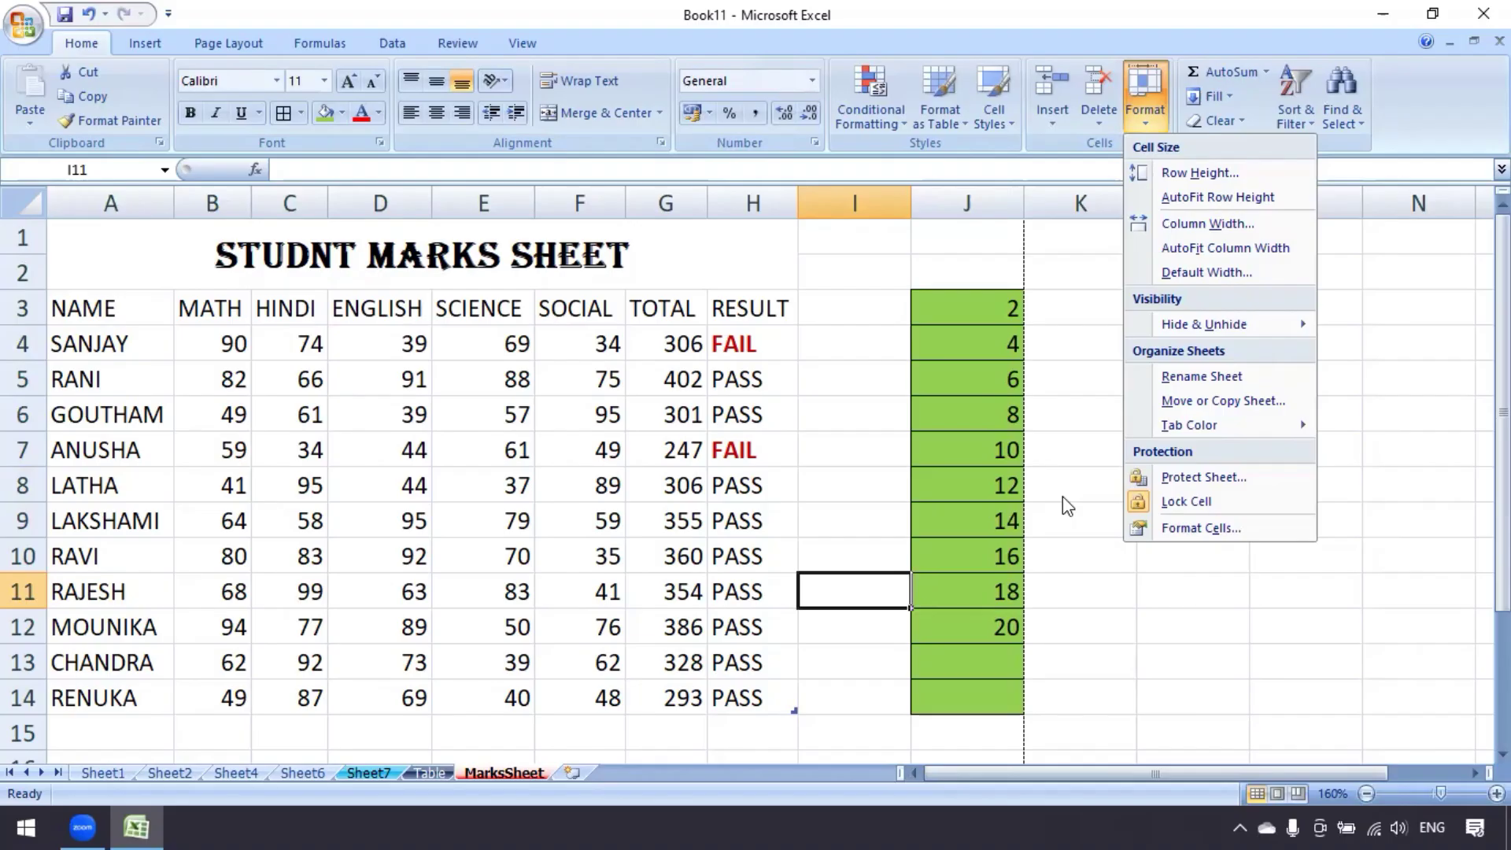
{"action": "left_click", "coordinate": [1062, 496]}
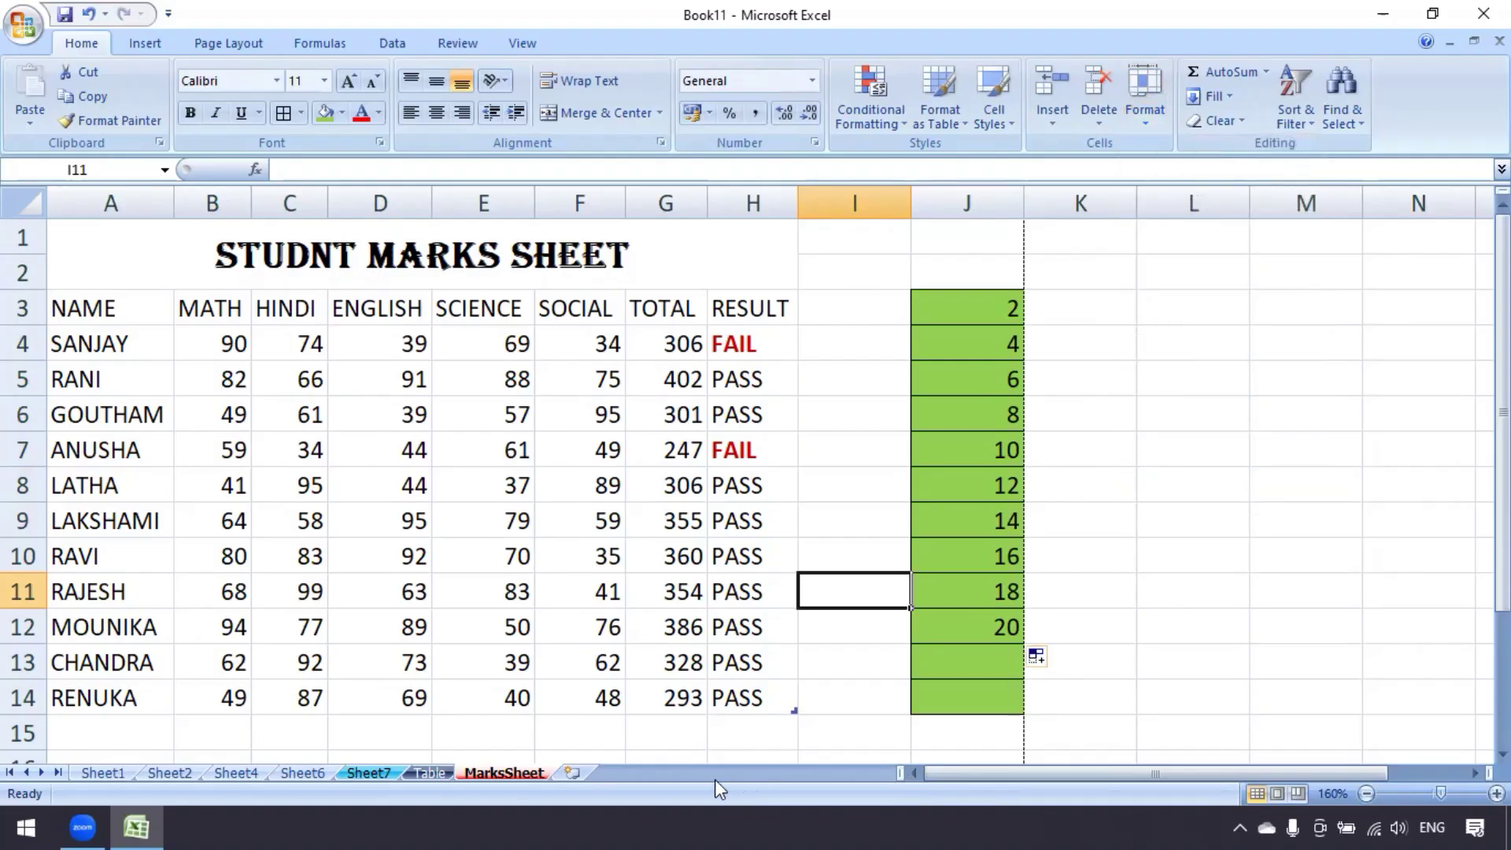
{"action": "left_click", "coordinate": [1154, 126]}
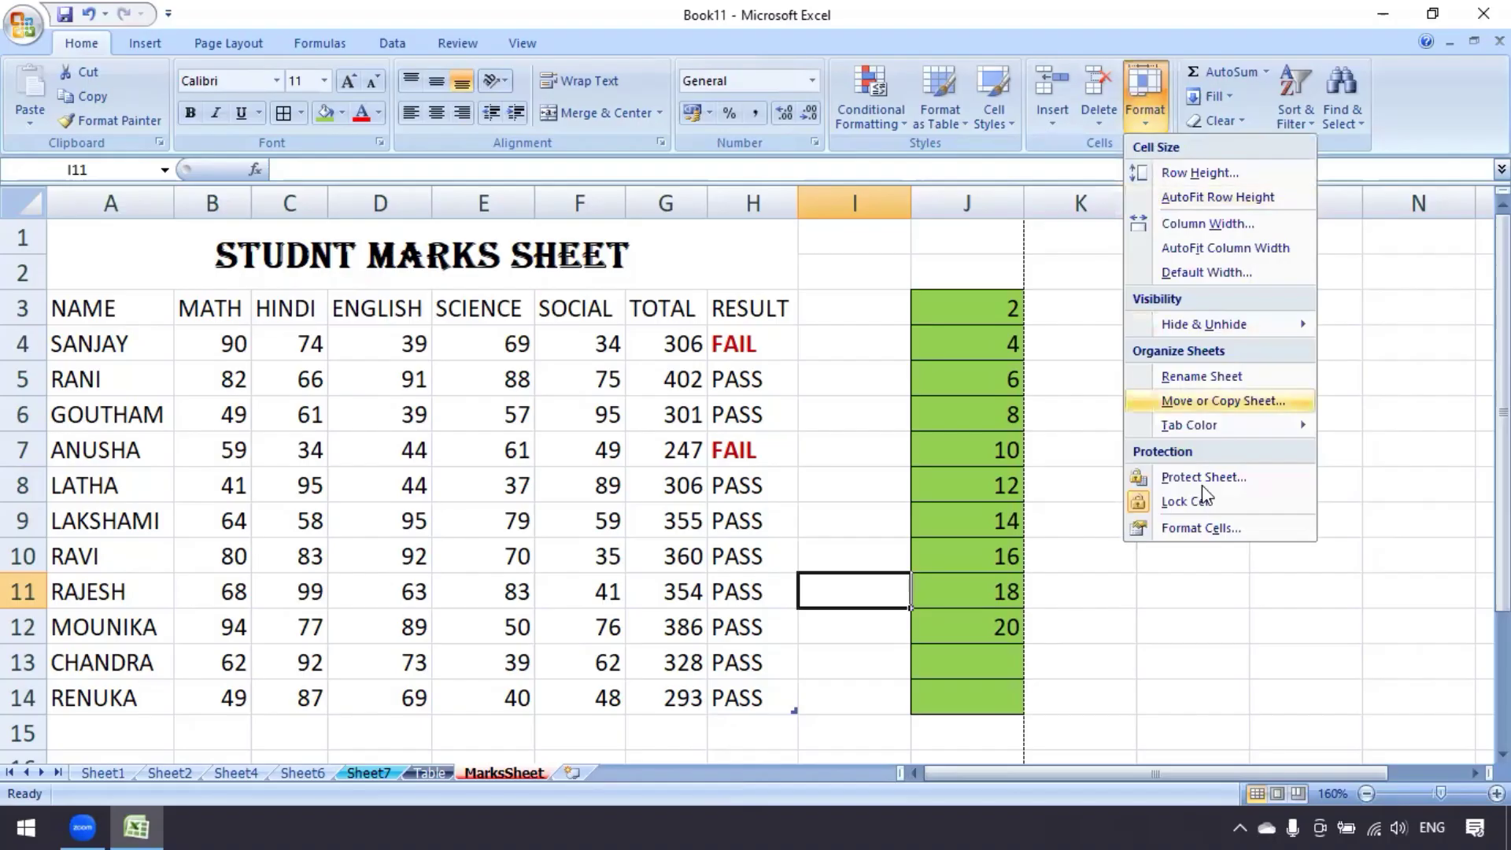
{"action": "left_click", "coordinate": [1219, 531]}
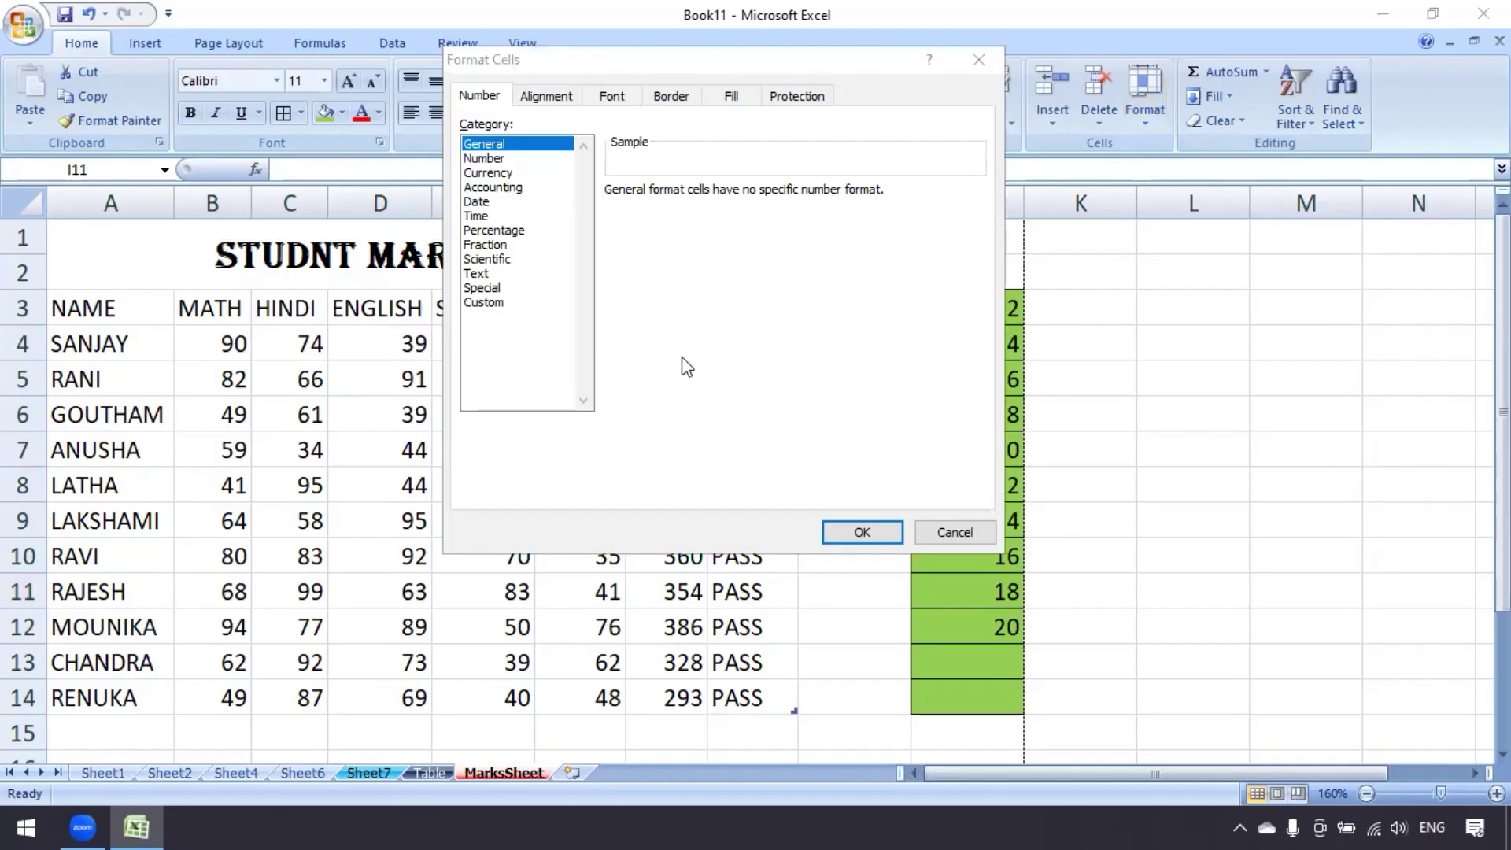
{"action": "left_click_drag", "start_coordinate": [716, 63], "coordinate": [733, 172]}
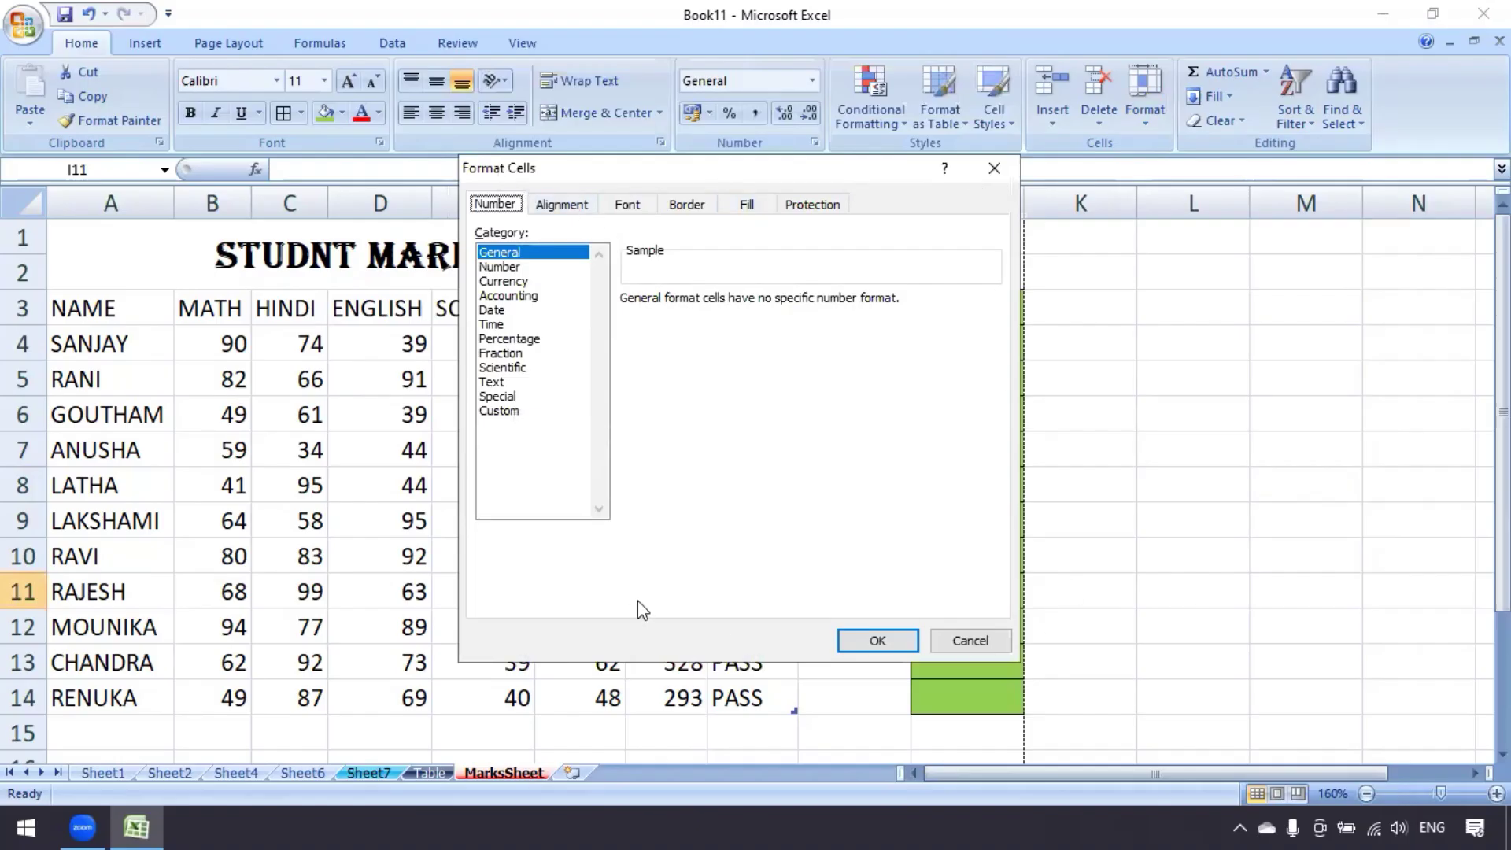
{"action": "left_click", "coordinate": [992, 165]}
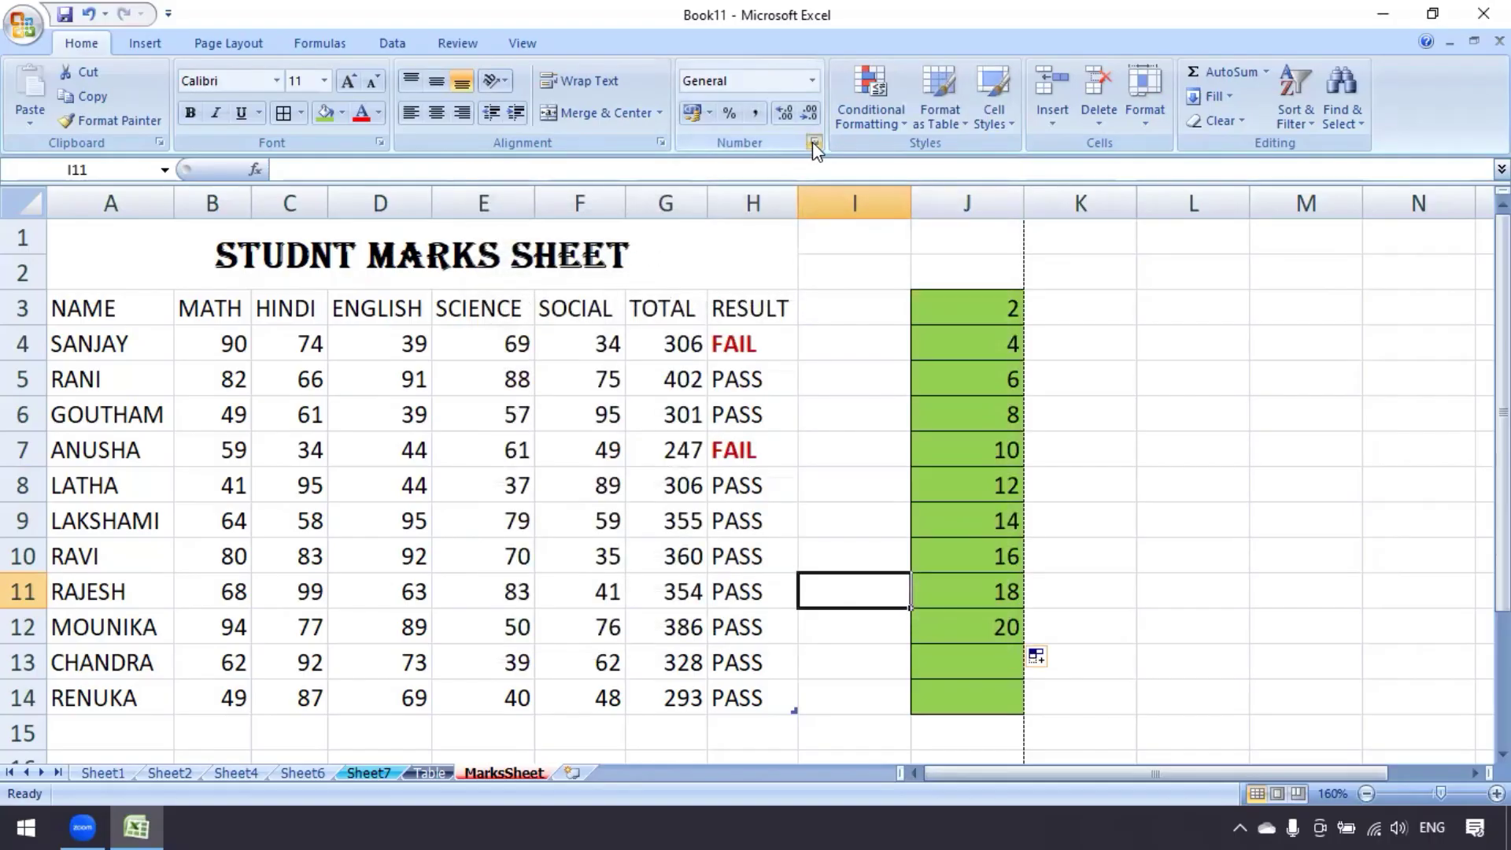
{"action": "left_click", "coordinate": [814, 141]}
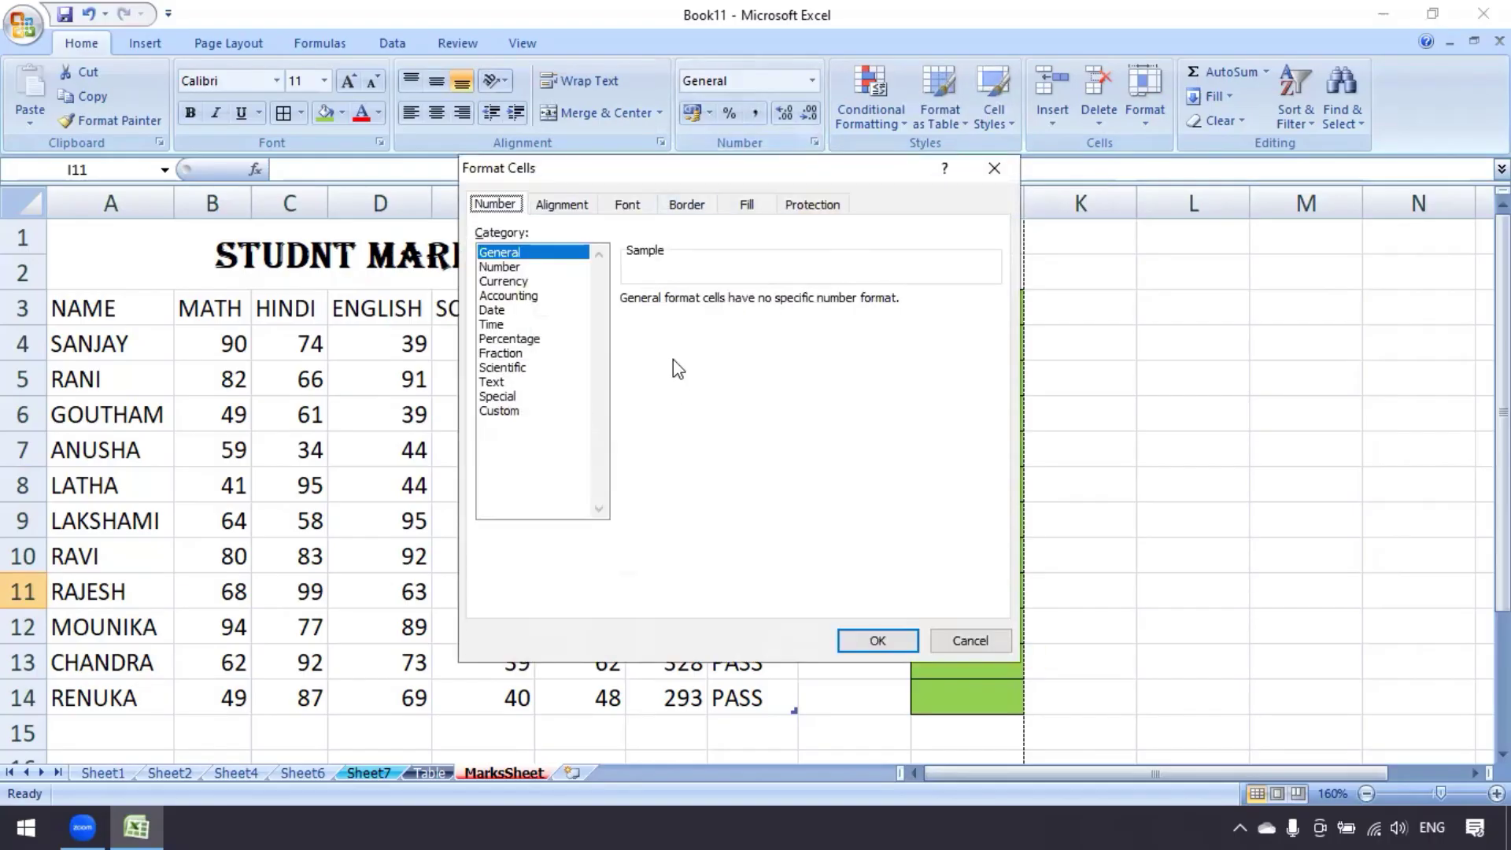
{"action": "left_click", "coordinate": [570, 207]}
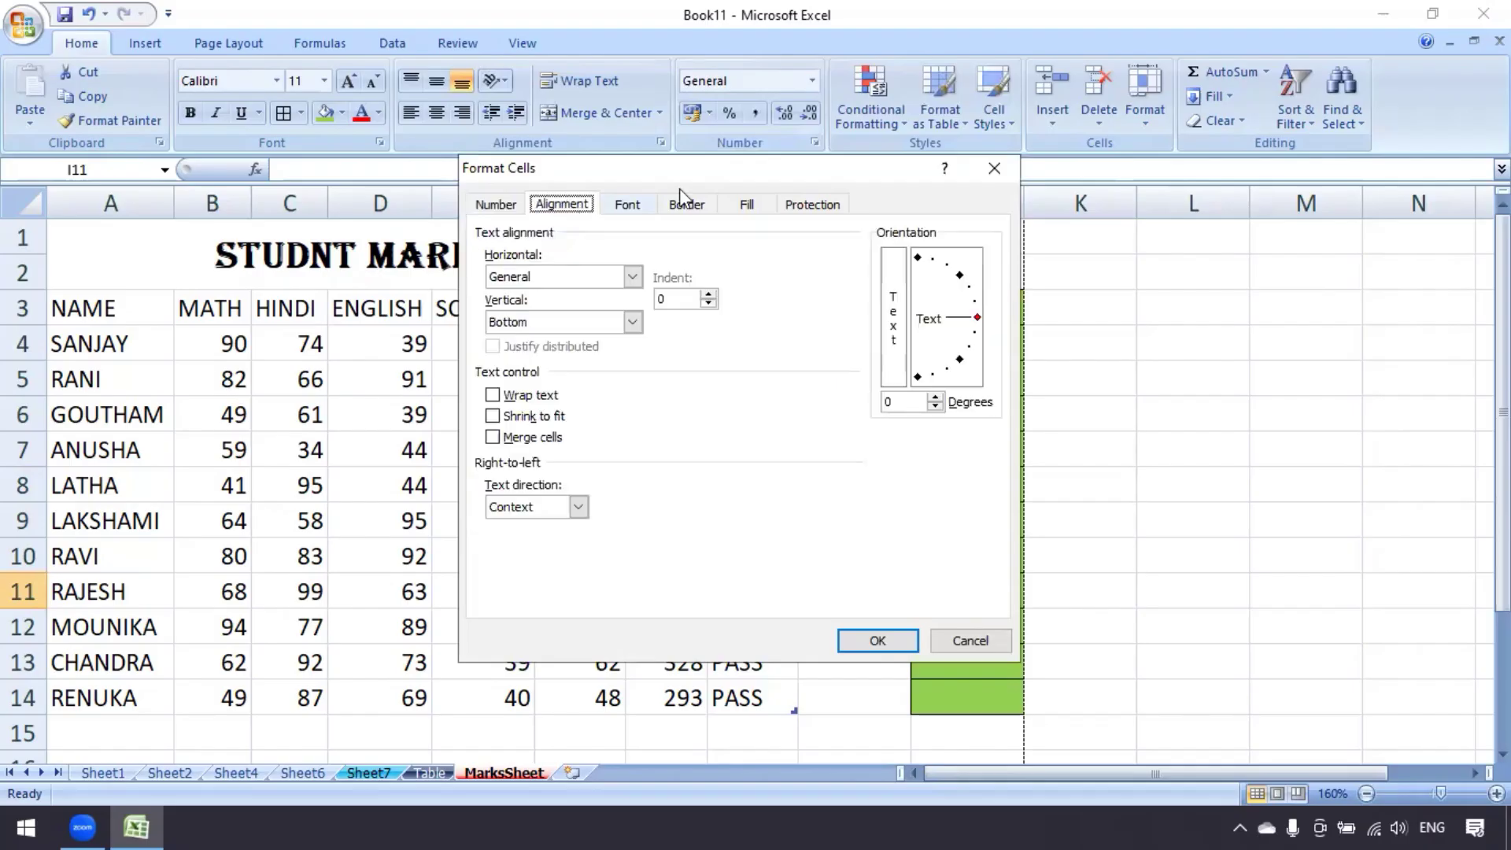
{"action": "left_click_drag", "start_coordinate": [720, 177], "coordinate": [719, 188]}
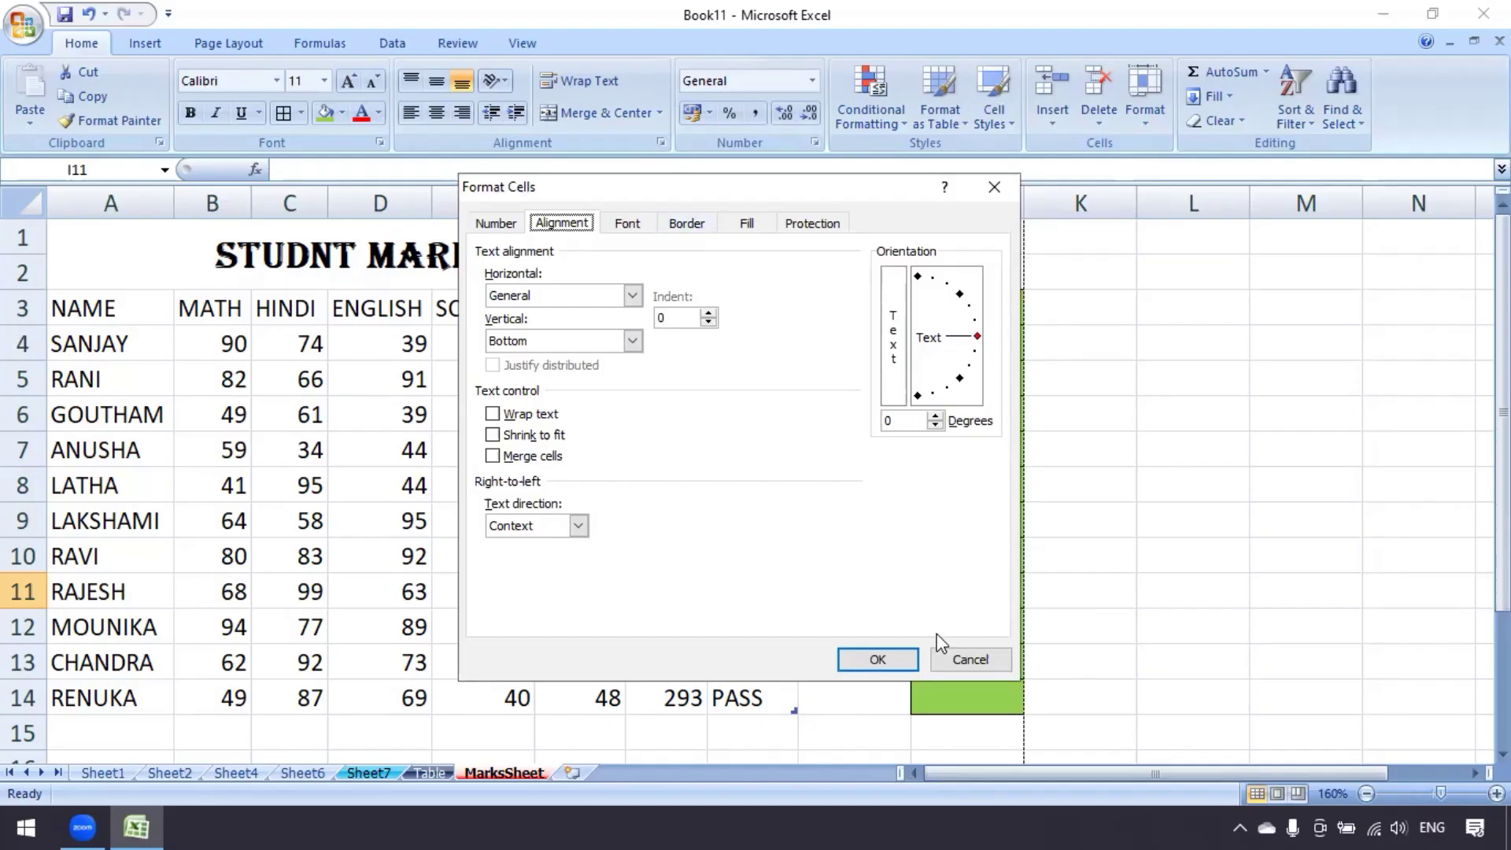
{"action": "left_click", "coordinate": [971, 659]}
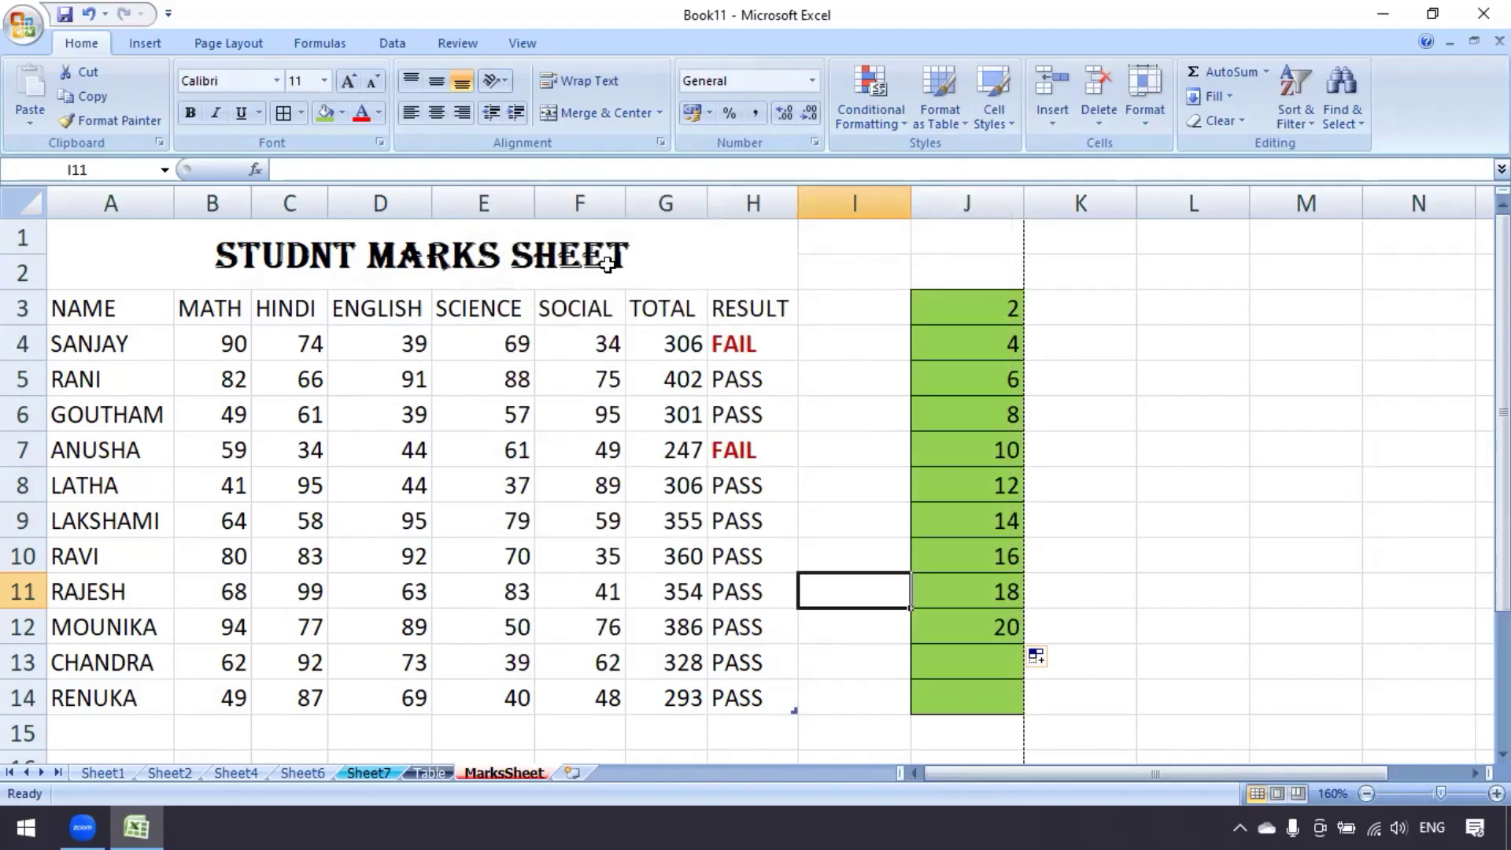
{"action": "left_click", "coordinate": [661, 143]}
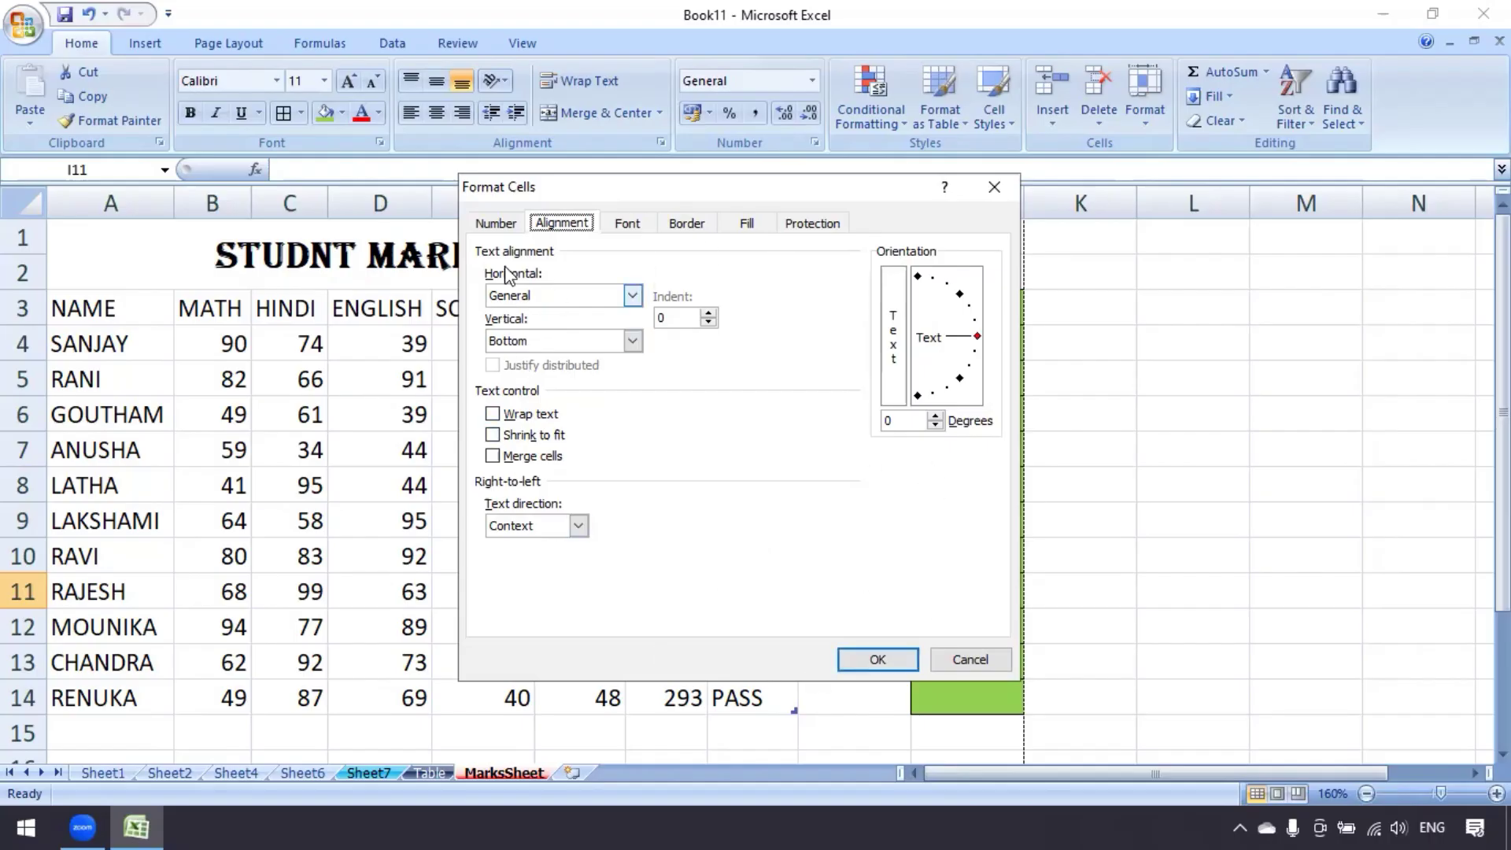
{"action": "left_click", "coordinate": [507, 223]}
{"action": "left_click", "coordinate": [554, 224]}
{"action": "left_click", "coordinate": [969, 658]}
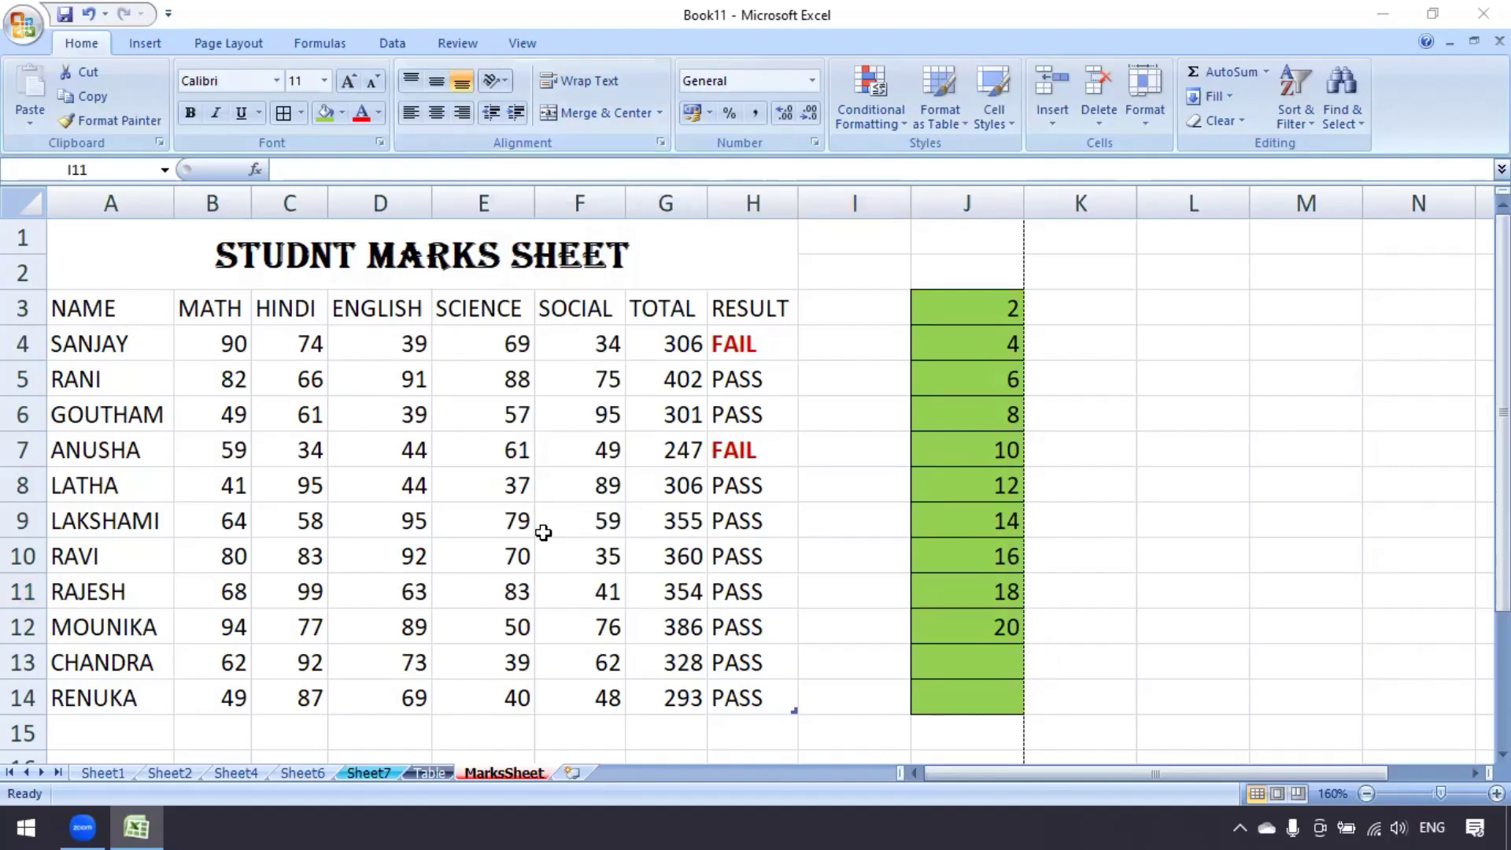
Select SCIENCE marks E4:E14 and open Format Cells alignment, keeping General and Bottom alignment
{"action": "double_click", "coordinate": [553, 396]}
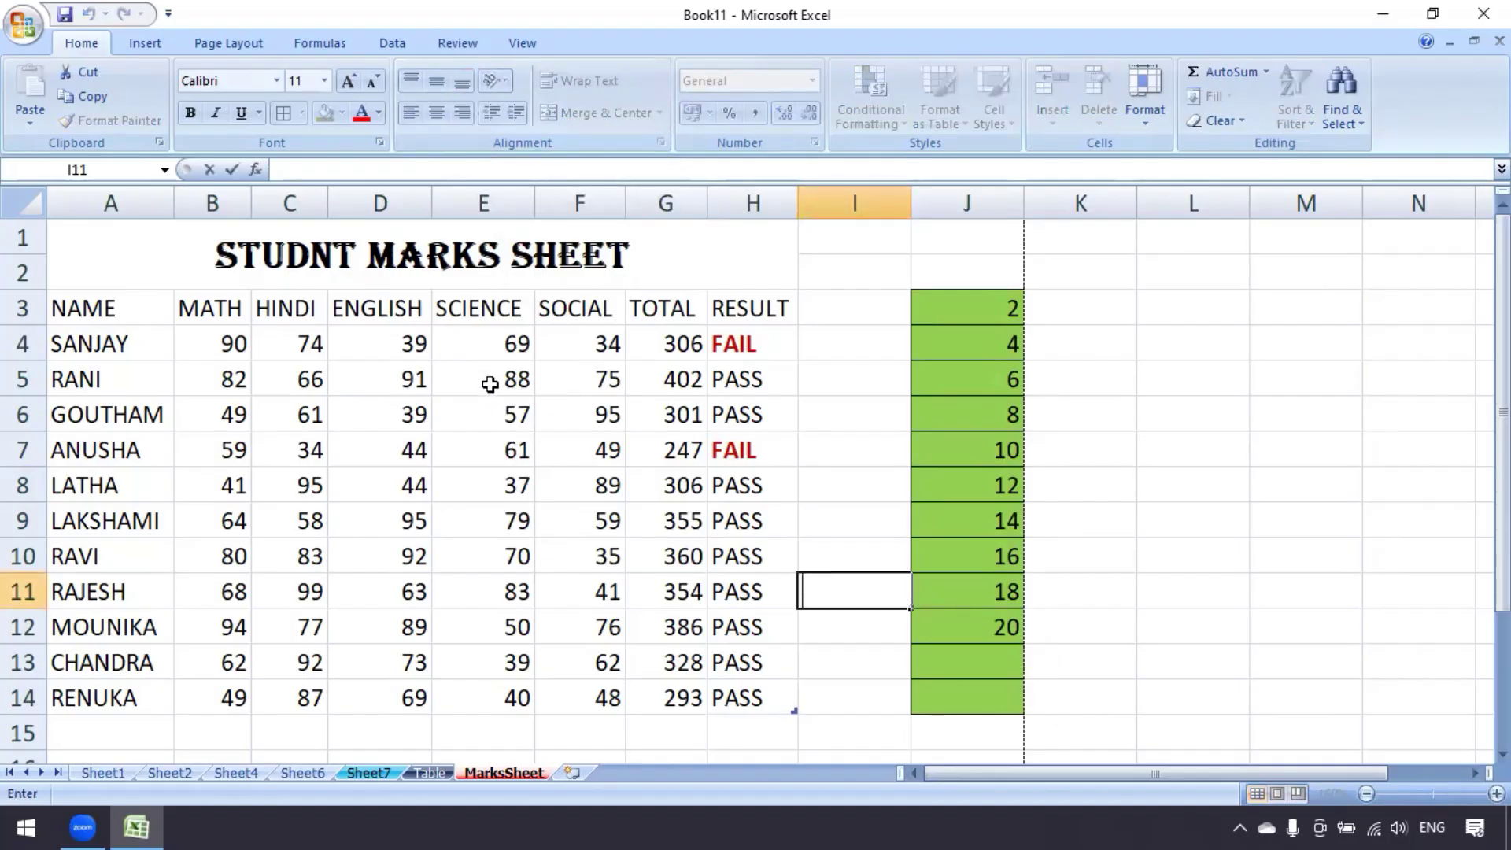
{"action": "left_click_drag", "start_coordinate": [483, 344], "coordinate": [482, 697]}
{"action": "left_click", "coordinate": [1157, 125]}
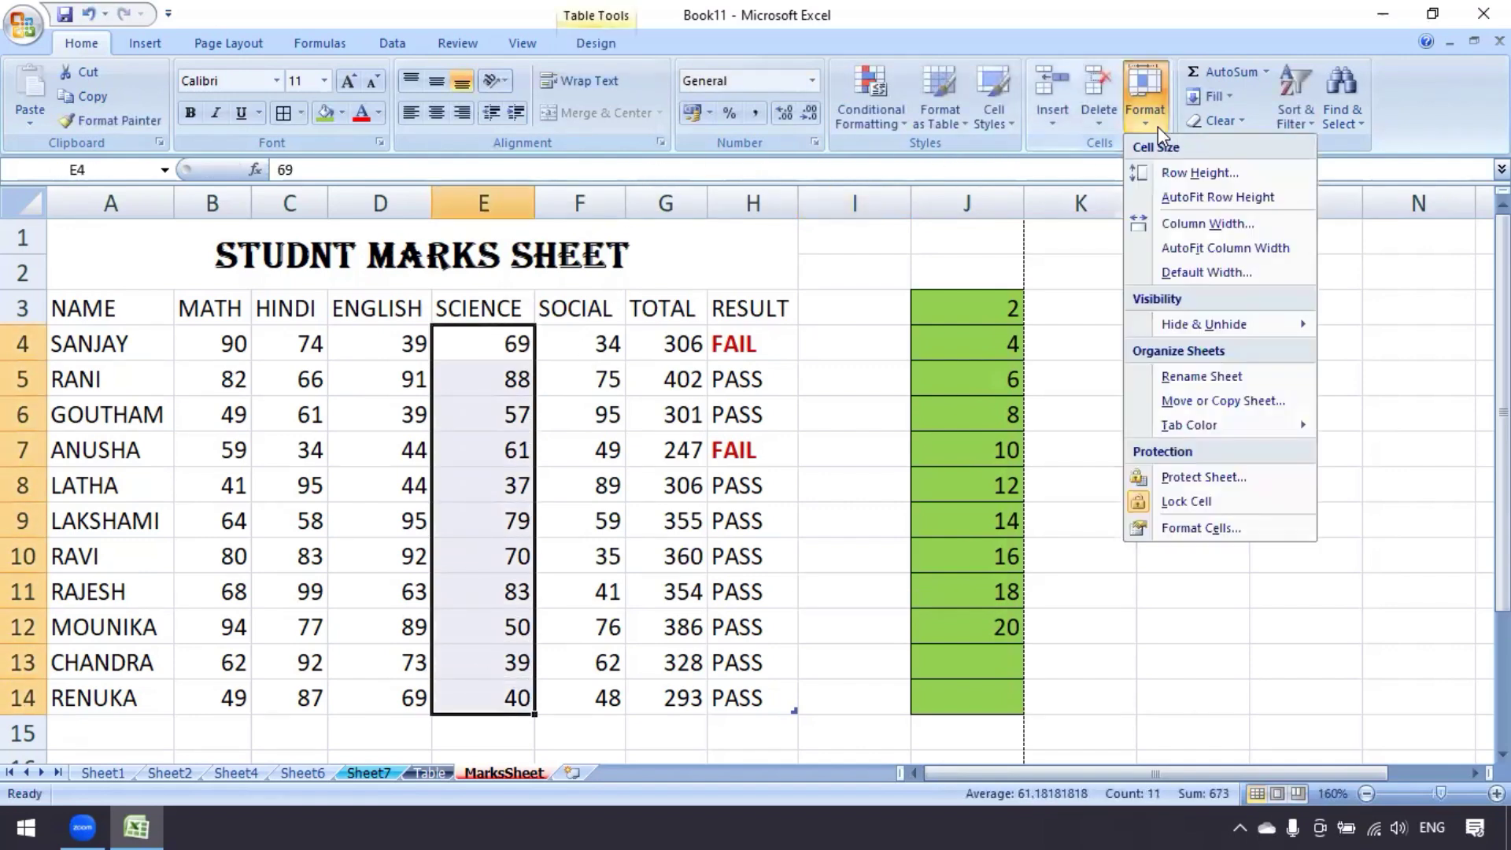
{"action": "left_click", "coordinate": [1179, 528]}
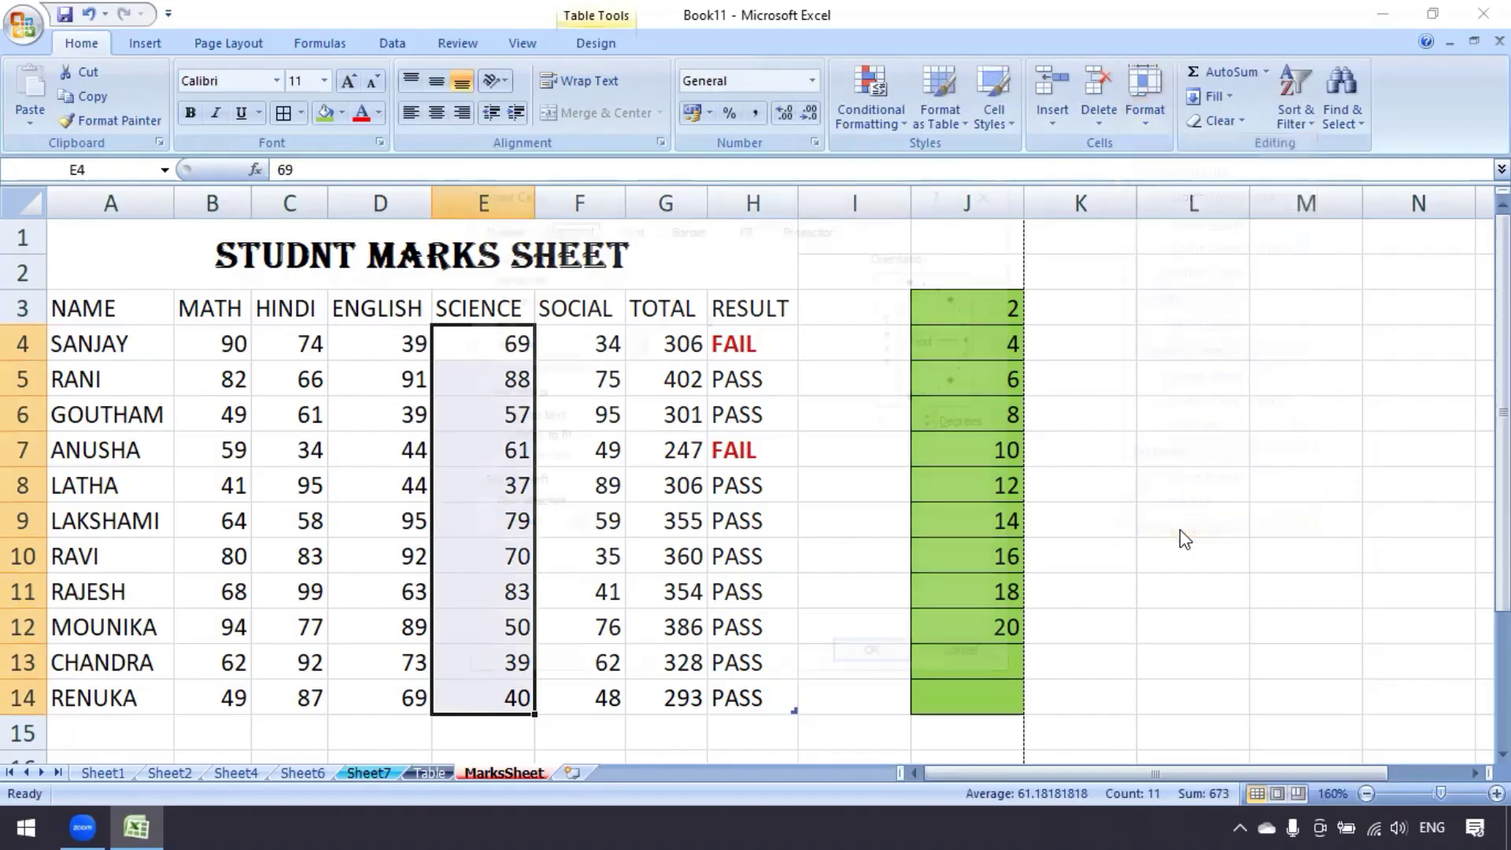
{"action": "left_click_drag", "start_coordinate": [634, 196], "coordinate": [825, 213]}
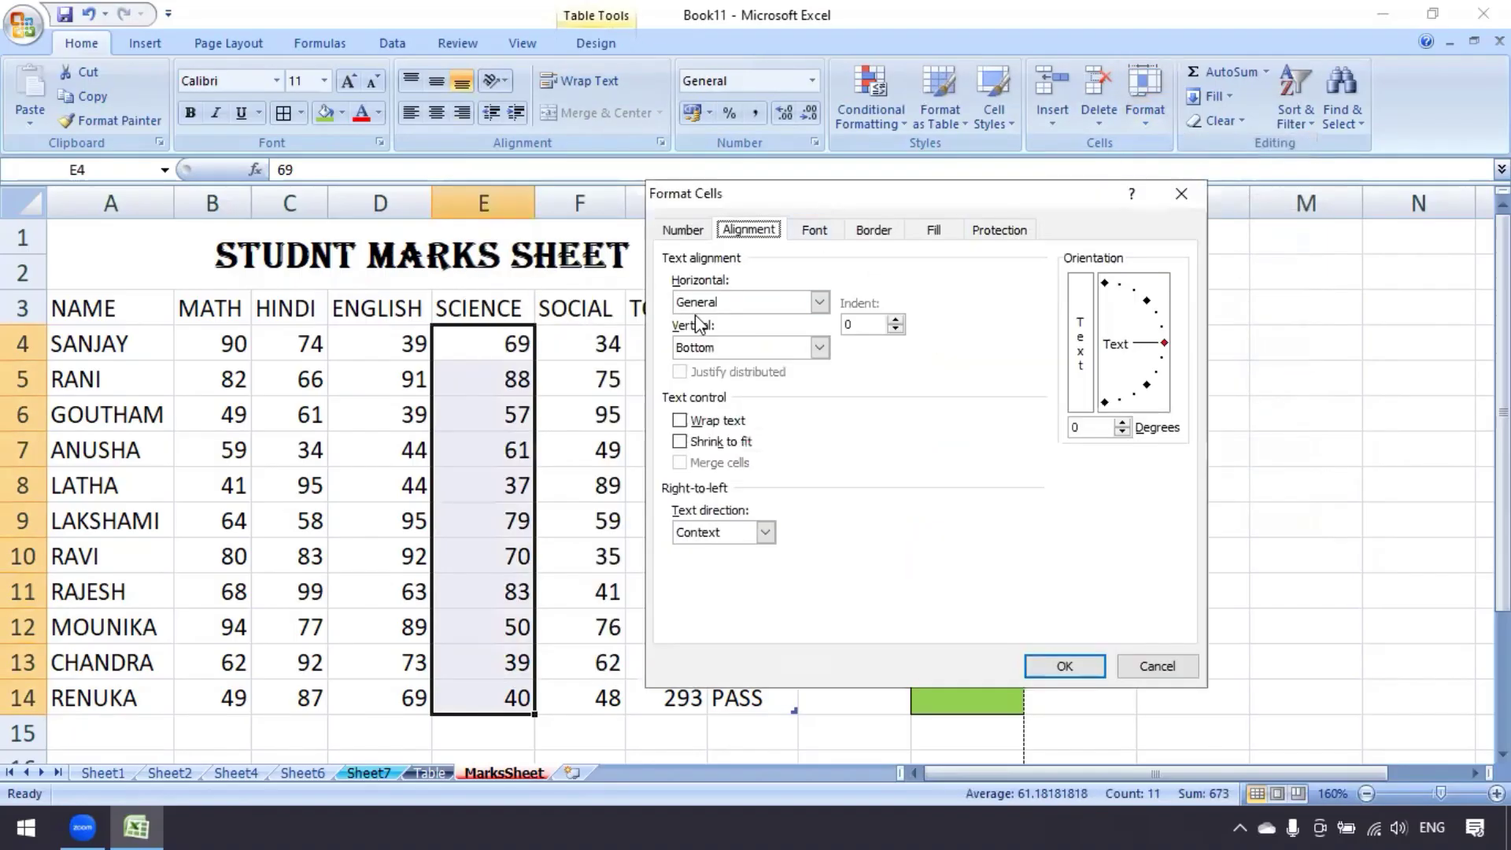
{"action": "left_click", "coordinate": [819, 301]}
{"action": "left_click", "coordinate": [819, 302]}
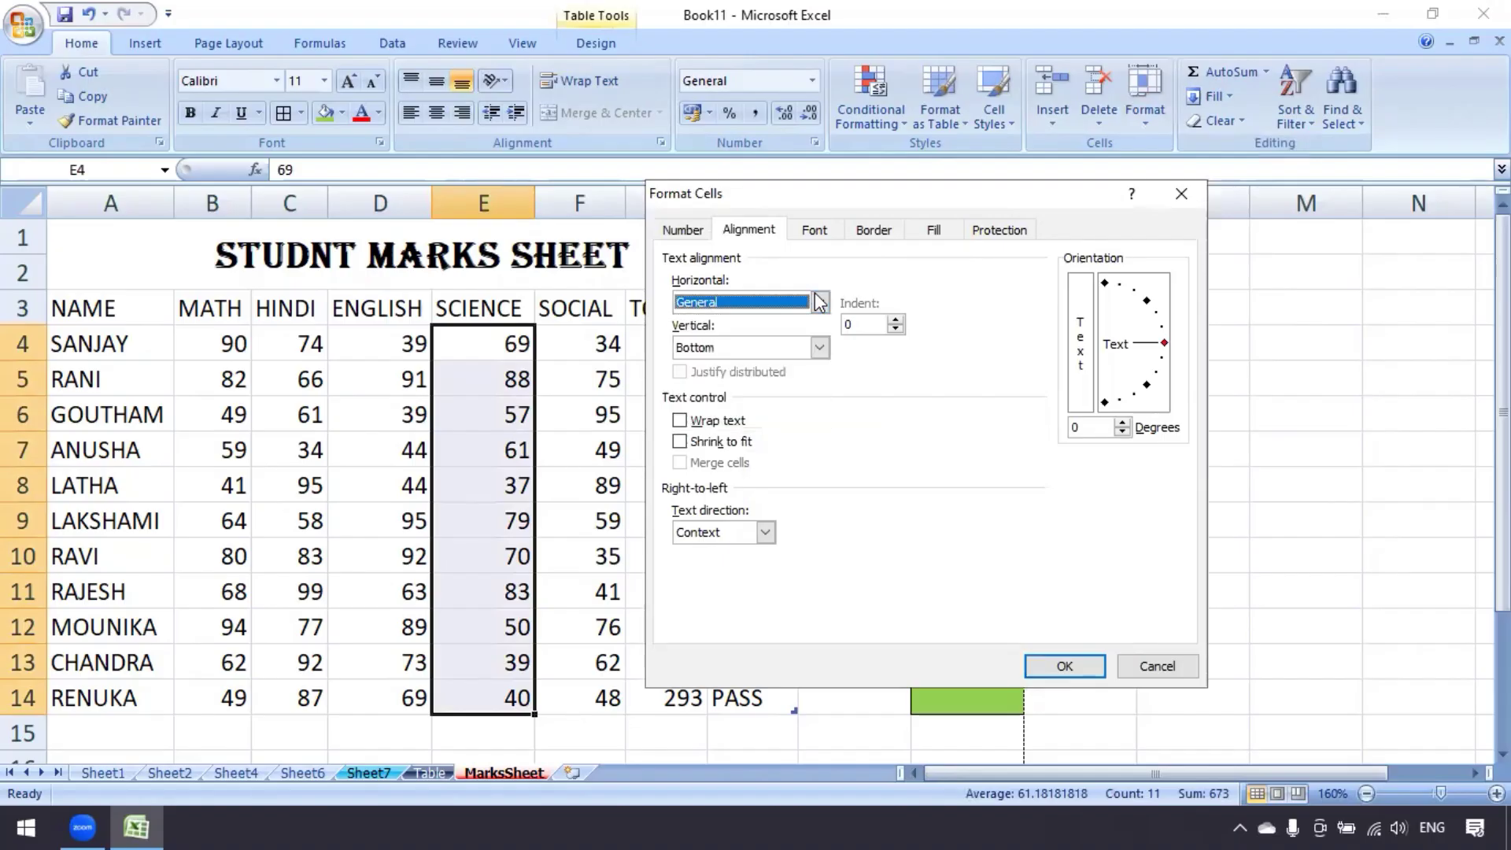
{"action": "left_click", "coordinate": [820, 347]}
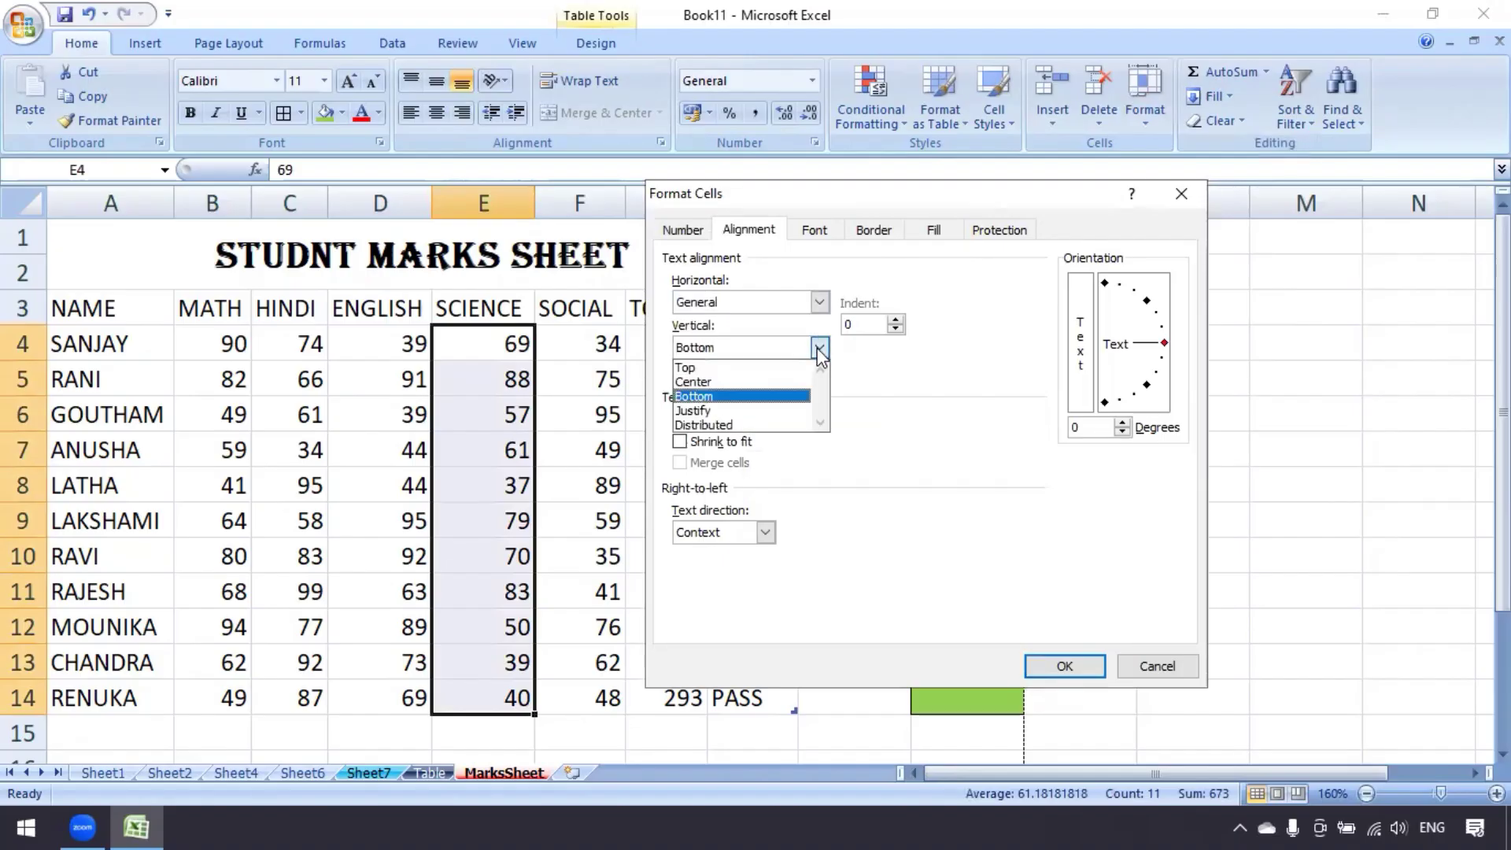
{"action": "left_click", "coordinate": [819, 350]}
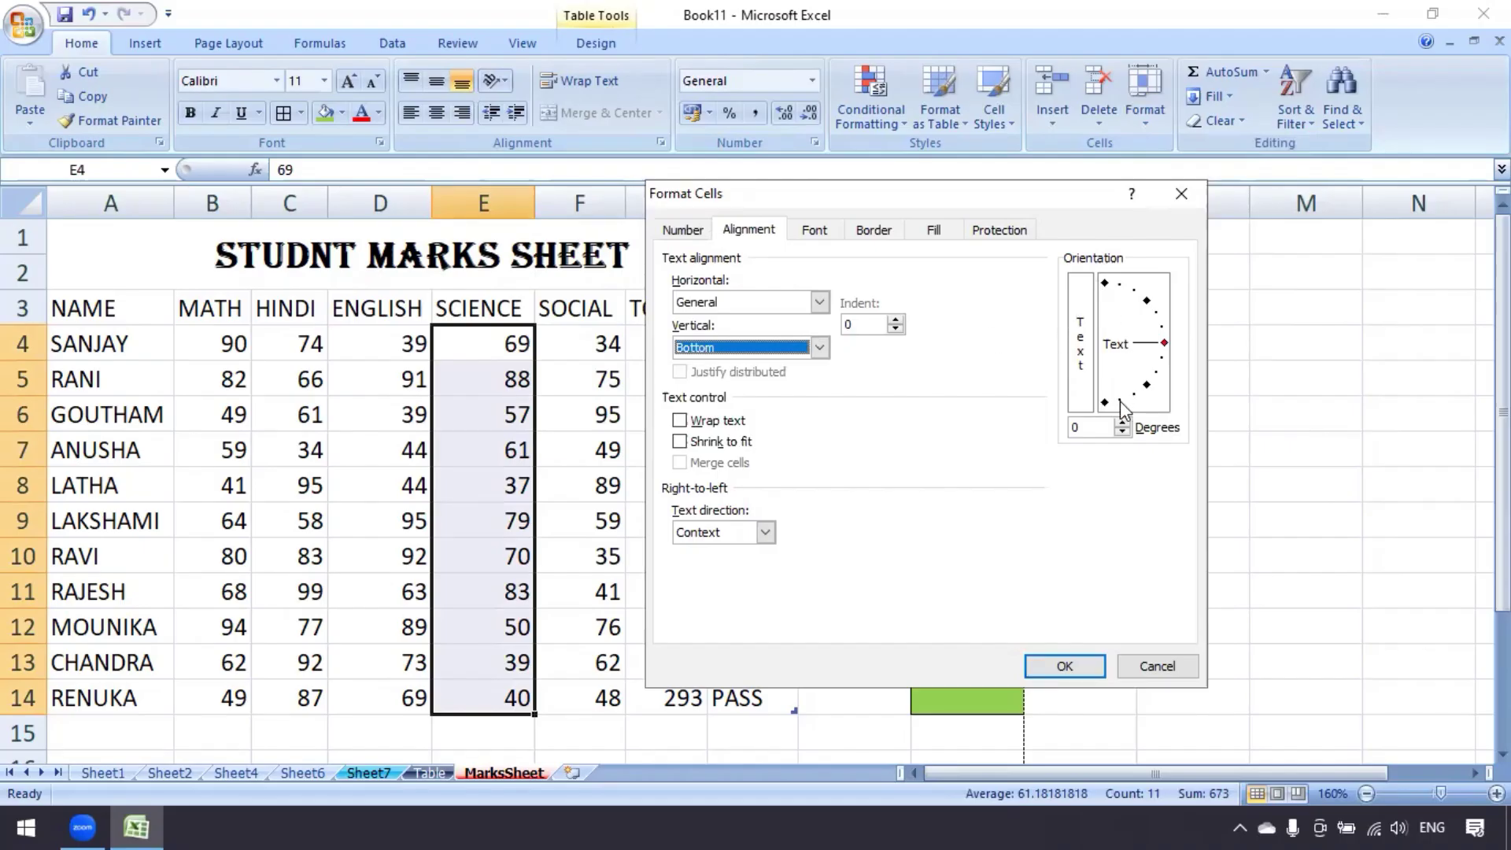
Raise the text orientation to 30 degrees and apply it
{"action": "left_click", "coordinate": [1122, 423]}
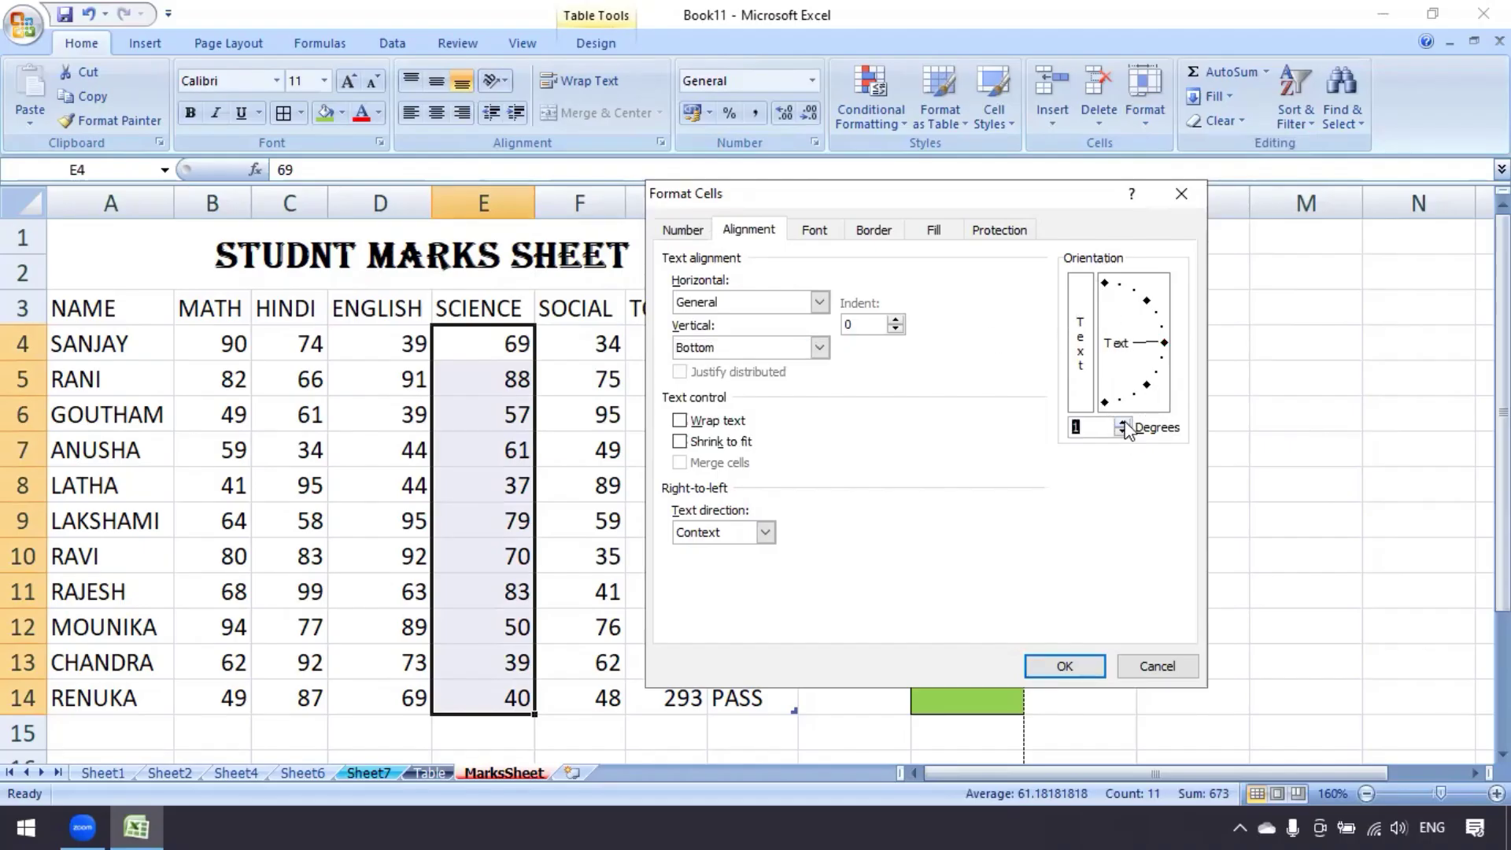
{"action": "left_click", "coordinate": [1121, 422]}
{"action": "left_click", "coordinate": [1121, 422]}
{"action": "left_click", "coordinate": [1121, 422]}
{"action": "left_click", "coordinate": [1122, 423]}
{"action": "left_click", "coordinate": [1121, 423]}
{"action": "left_click", "coordinate": [1121, 423]}
{"action": "left_click", "coordinate": [1122, 423]}
{"action": "left_click", "coordinate": [1121, 422]}
{"action": "left_click", "coordinate": [1121, 423]}
{"action": "left_click", "coordinate": [1121, 422]}
{"action": "left_click", "coordinate": [1121, 423]}
{"action": "left_click", "coordinate": [1121, 422]}
{"action": "left_click", "coordinate": [1121, 422]}
{"action": "left_click", "coordinate": [1121, 423]}
{"action": "left_click", "coordinate": [1122, 423]}
{"action": "left_click", "coordinate": [1121, 422]}
{"action": "left_click", "coordinate": [1122, 423]}
{"action": "left_click", "coordinate": [1121, 423]}
{"action": "left_click", "coordinate": [1064, 667]}
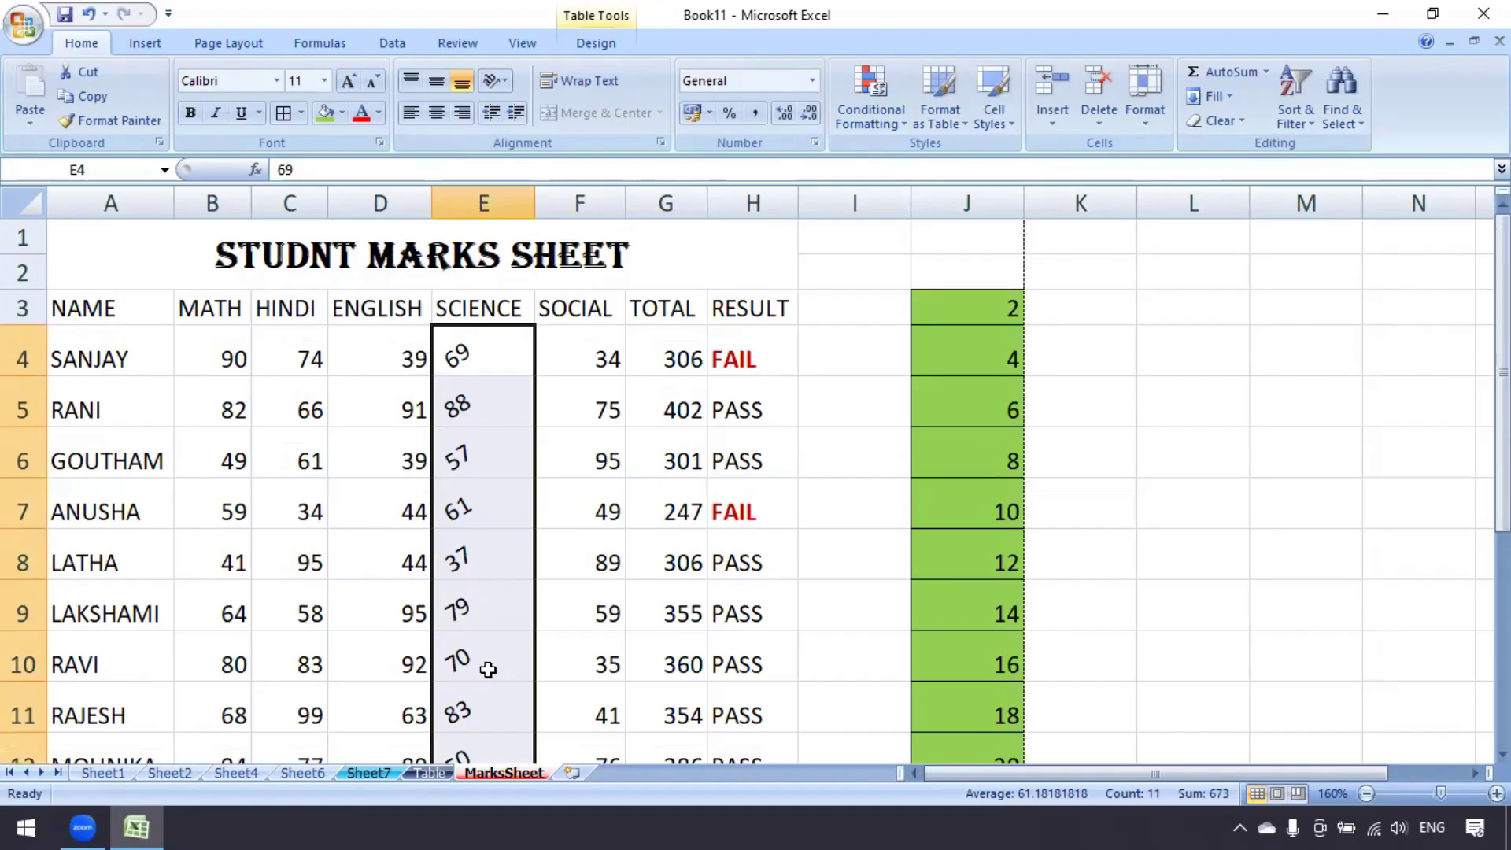
Change the SCIENCE marks' text angle from 30 to 0 degrees in Format Cell Alignment
{"action": "scroll", "coordinate": [485, 664], "scroll_direction": "down", "scroll_amount": 3}
{"action": "scroll", "coordinate": [496, 526], "scroll_direction": "up", "scroll_amount": 2}
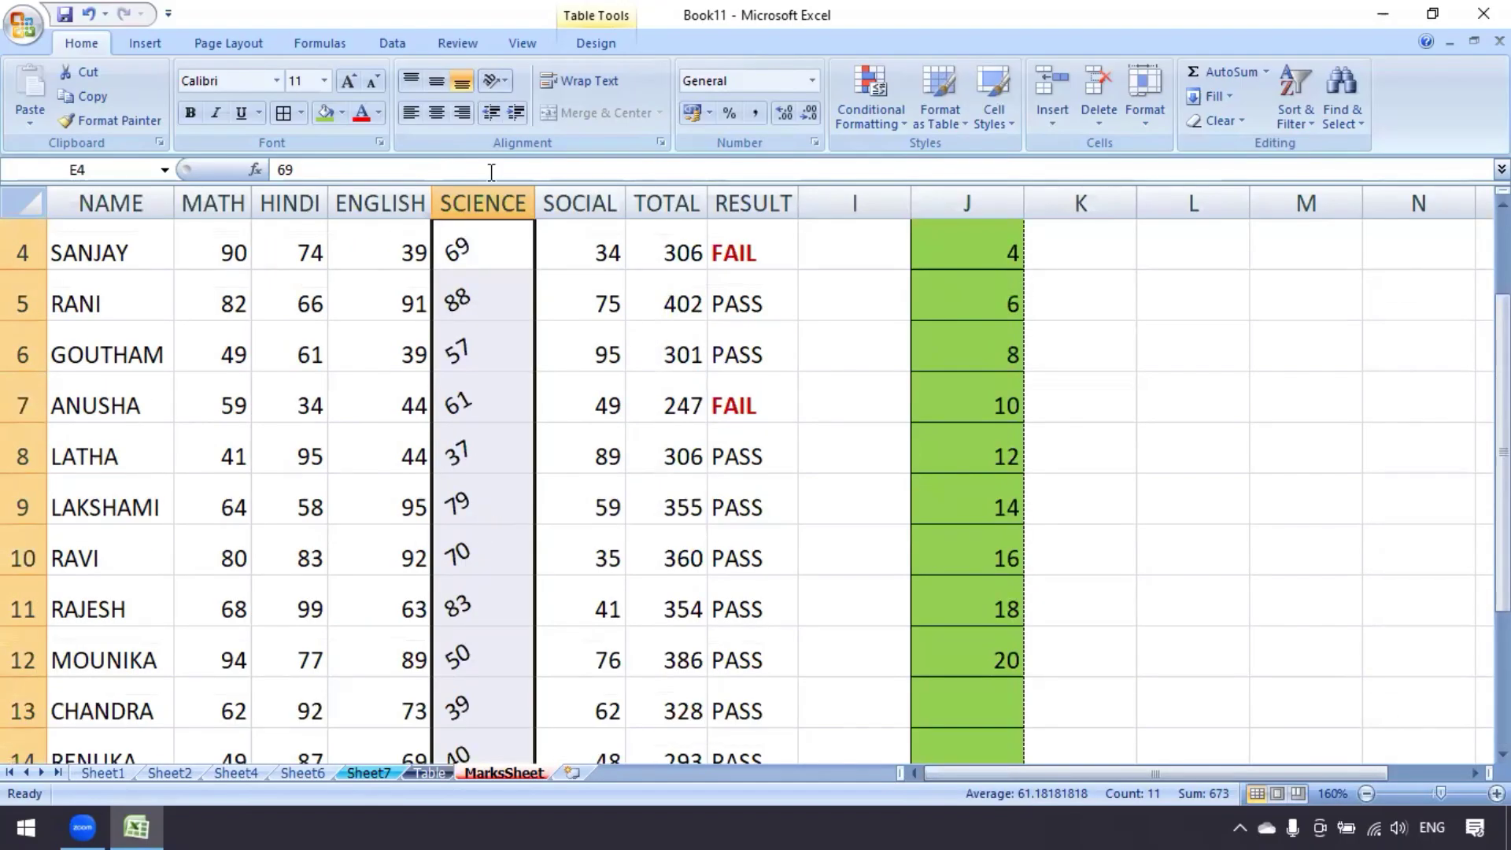
{"action": "left_click", "coordinate": [506, 80]}
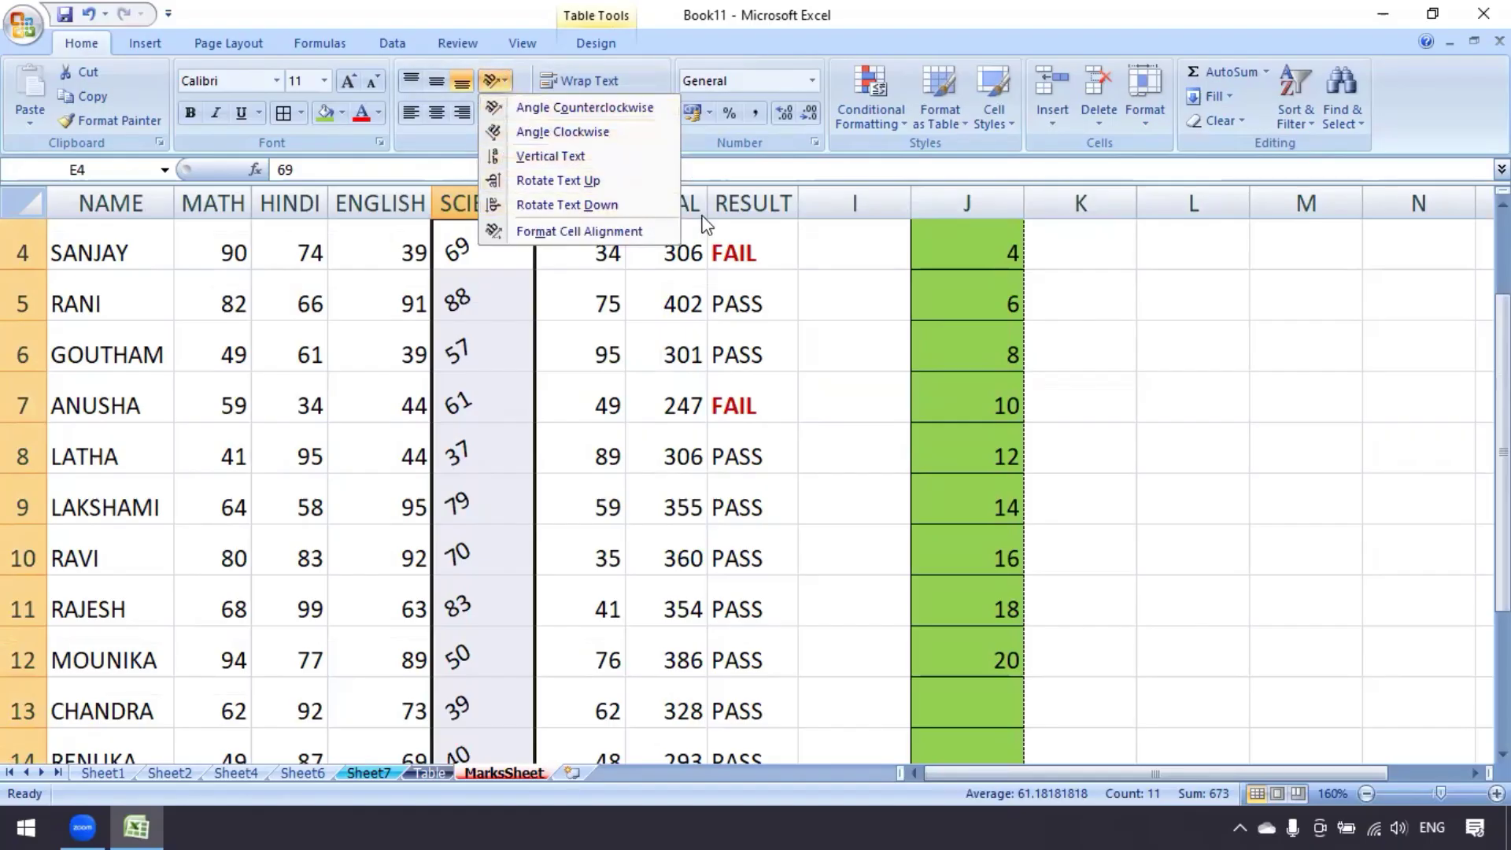
{"action": "left_click", "coordinate": [589, 233]}
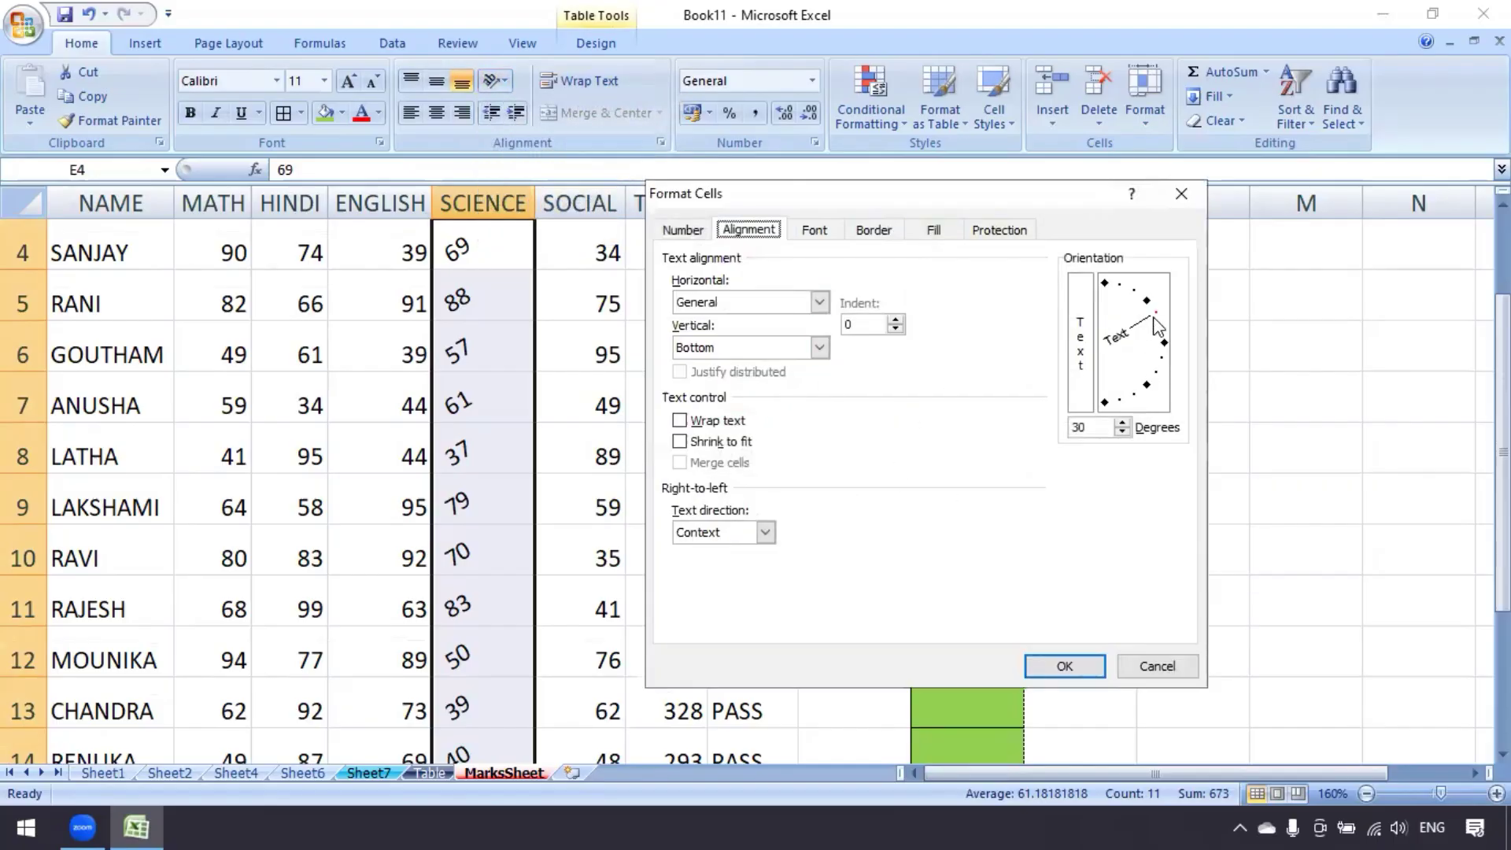
{"action": "left_click", "coordinate": [1087, 429]}
{"action": "key", "text": "BackSpace"}
{"action": "key", "text": "BackSpace"}
{"action": "type", "text": "0"}
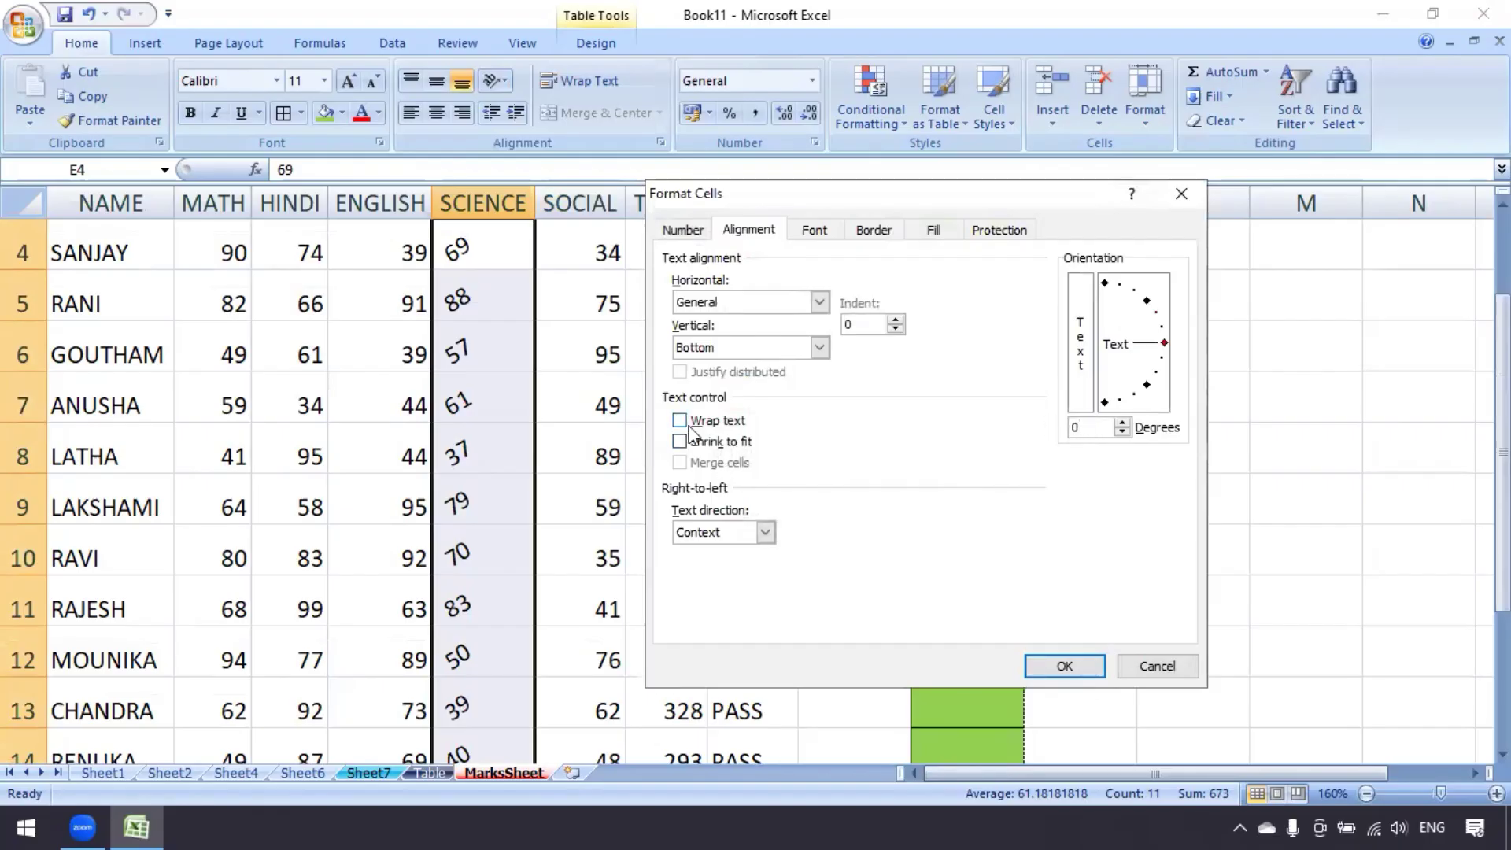
{"action": "left_click", "coordinate": [1060, 666]}
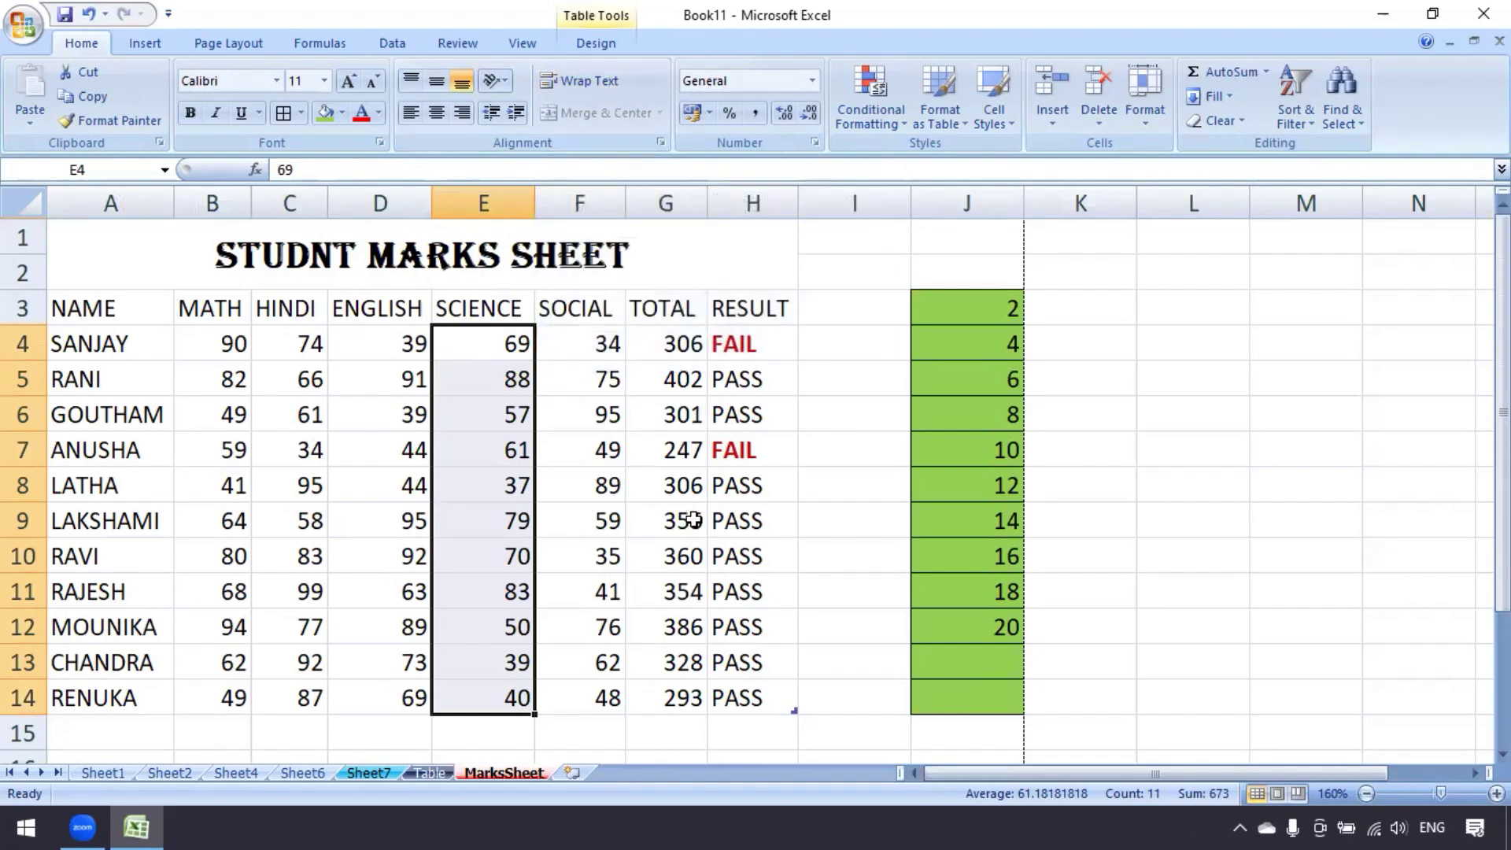
Open Format Cells for E4:E14, browsing the Number, Alignment, Font and Border tabs before Fill
{"action": "left_click", "coordinate": [1141, 118]}
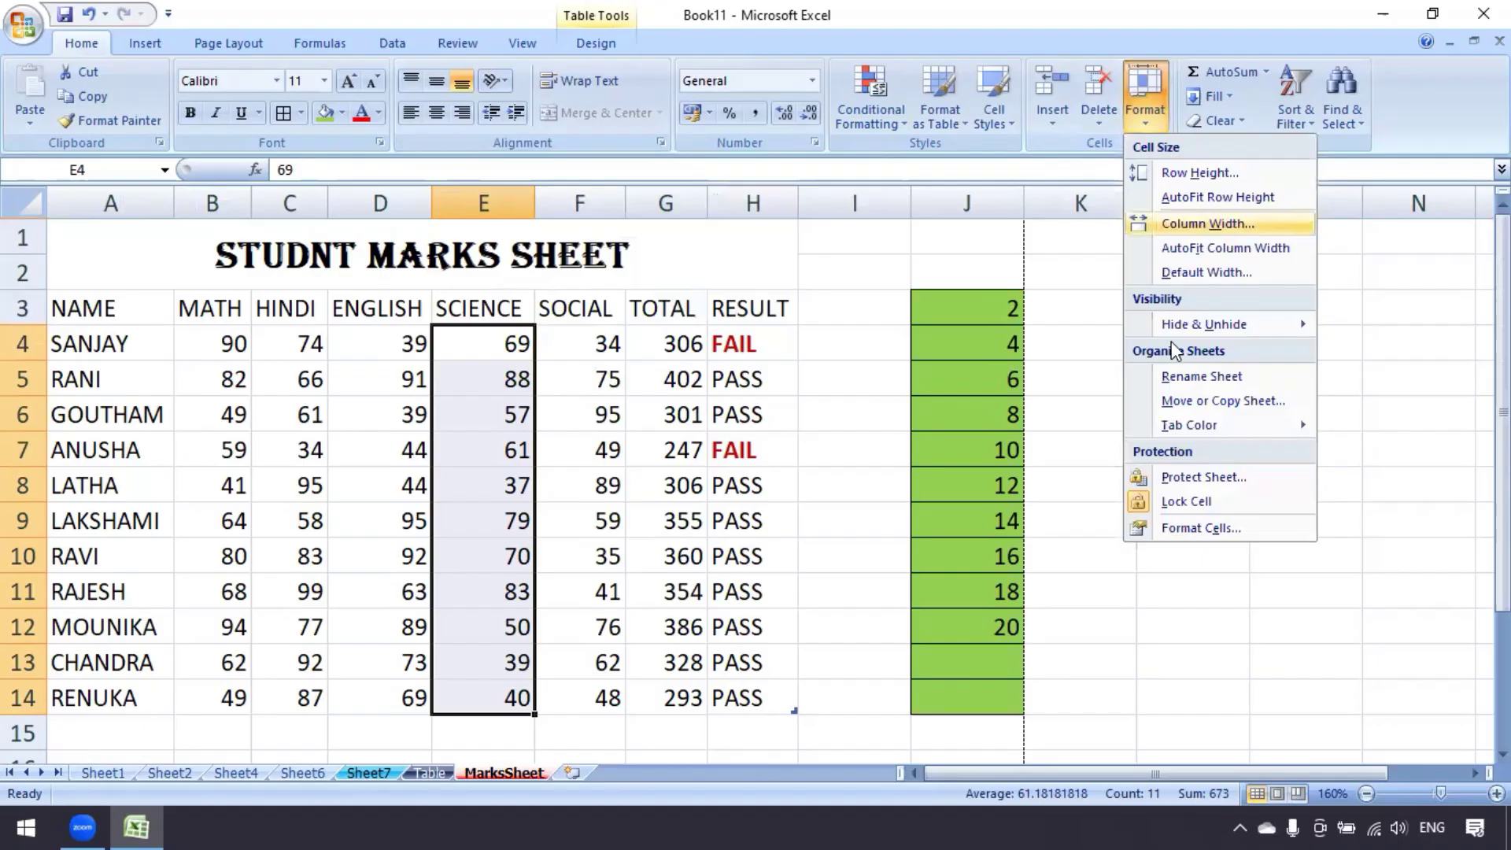
{"action": "left_click", "coordinate": [1202, 529]}
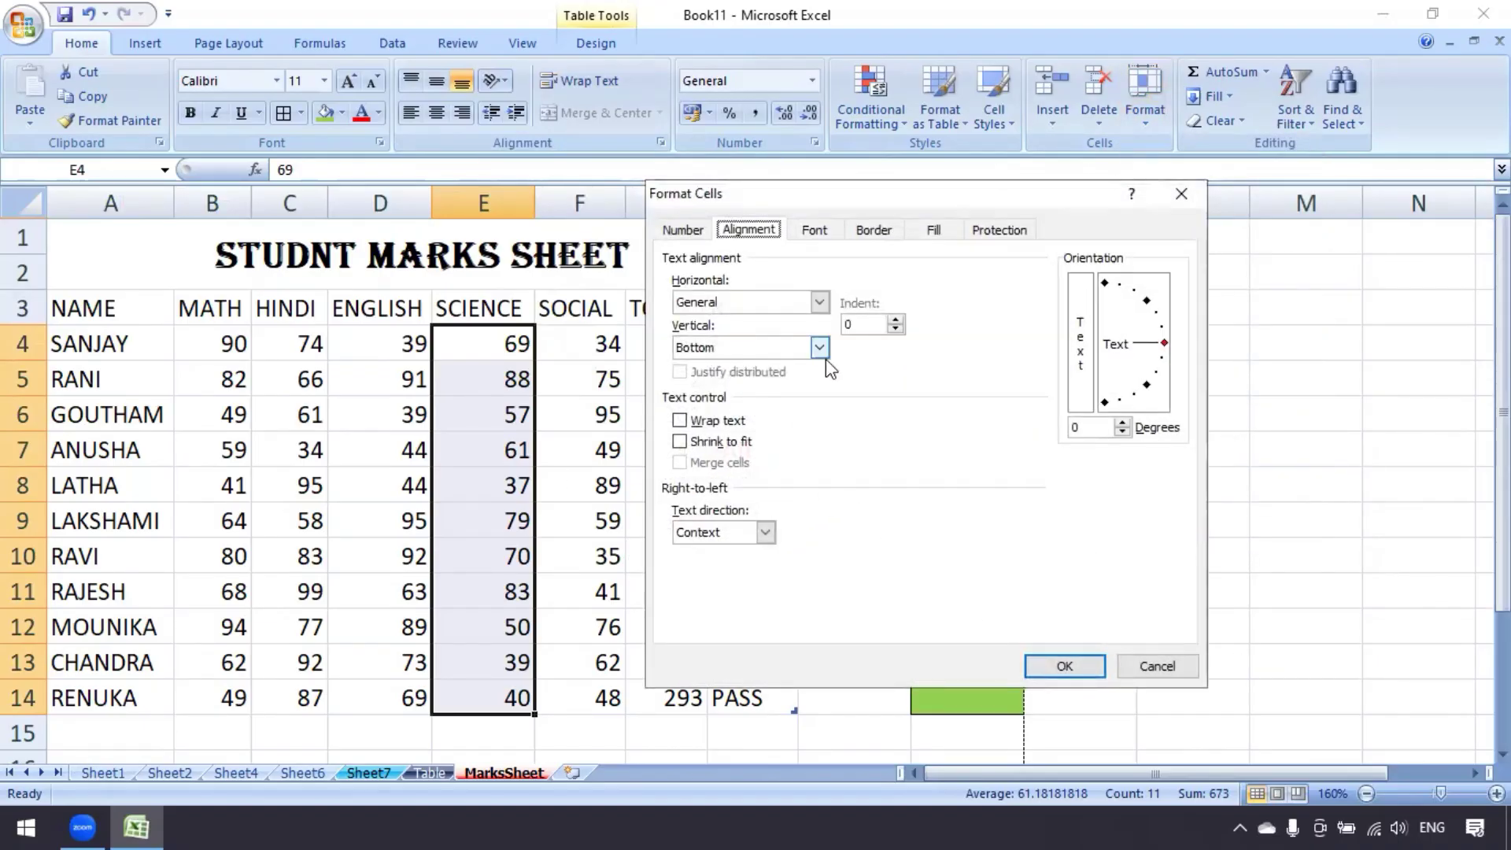
{"action": "left_click", "coordinate": [692, 230]}
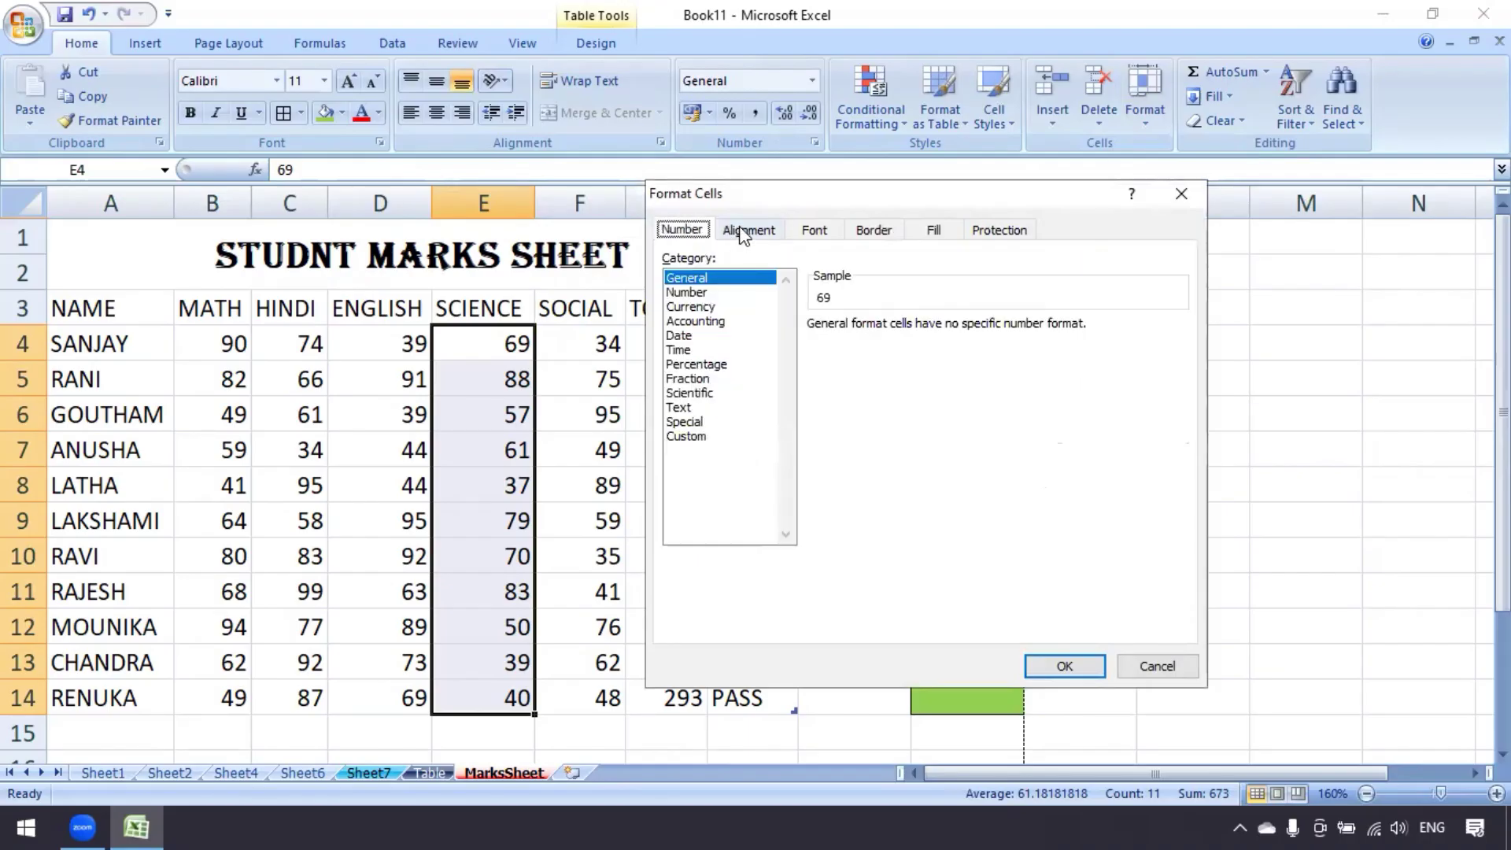
{"action": "left_click", "coordinate": [743, 230]}
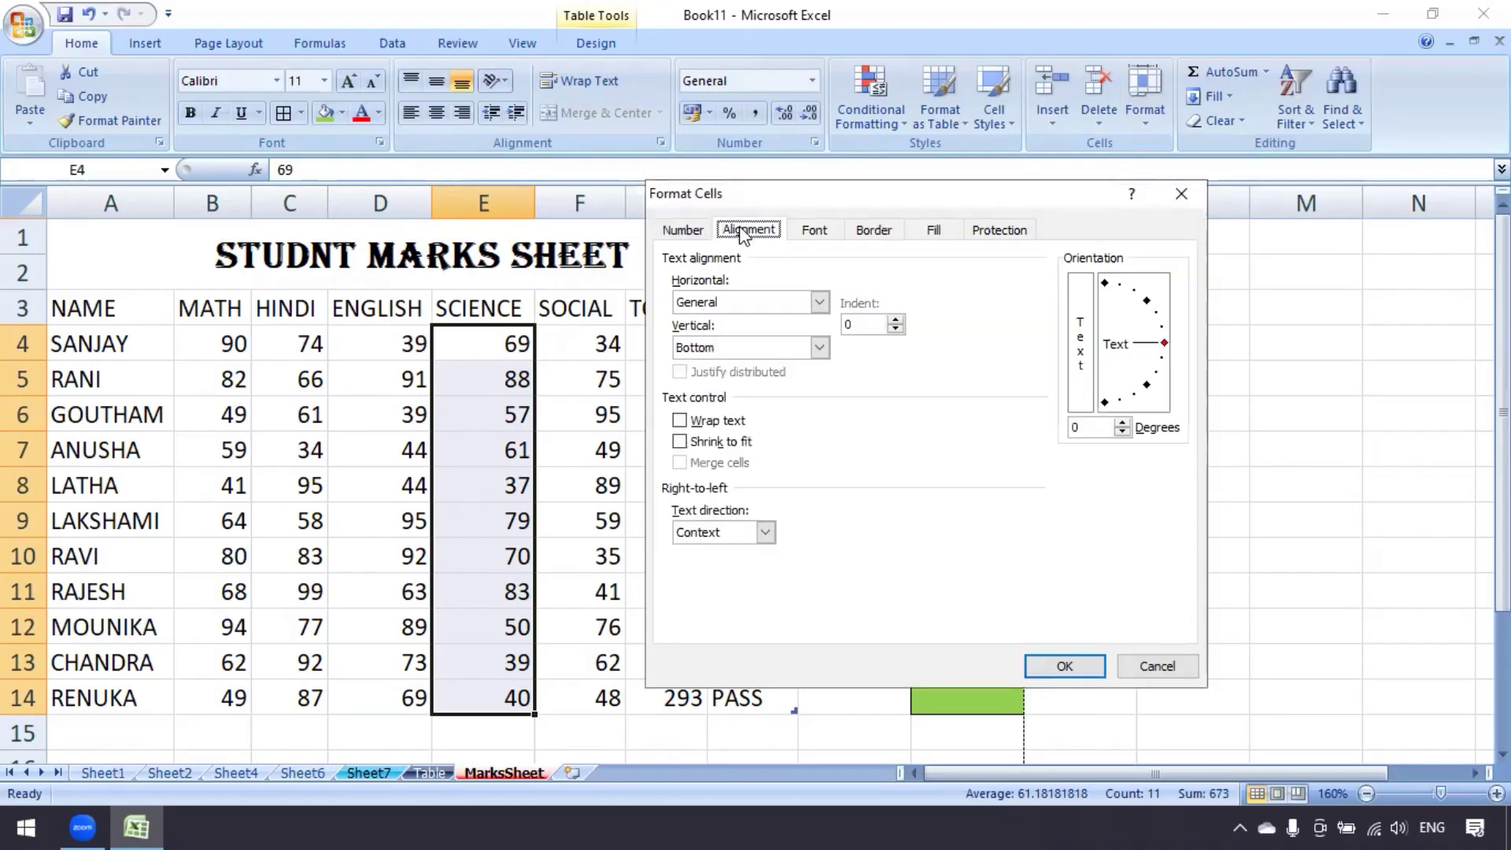
{"action": "left_click", "coordinate": [819, 231]}
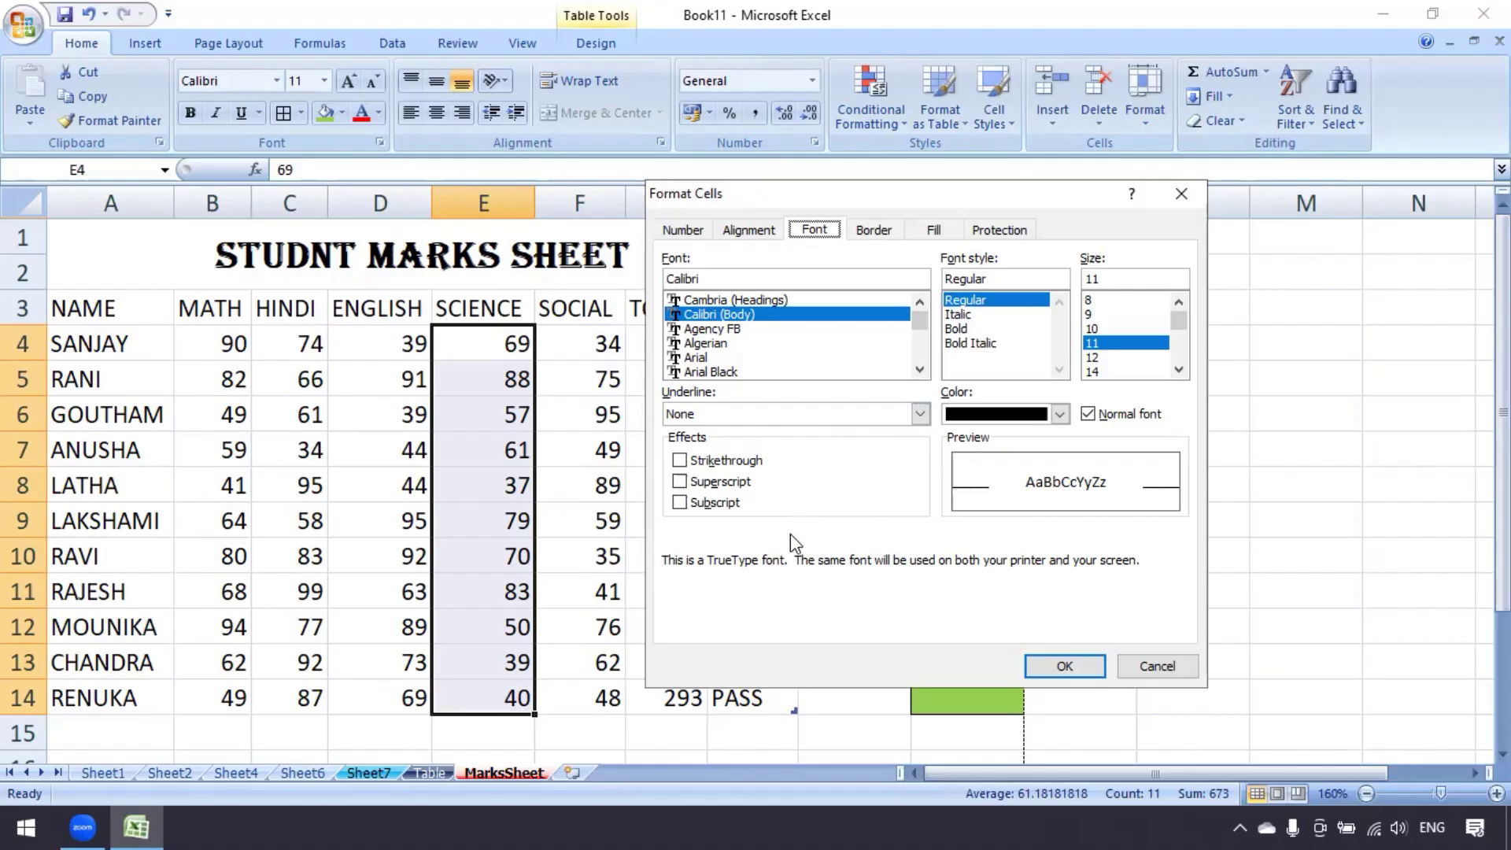
{"action": "left_click", "coordinate": [877, 231]}
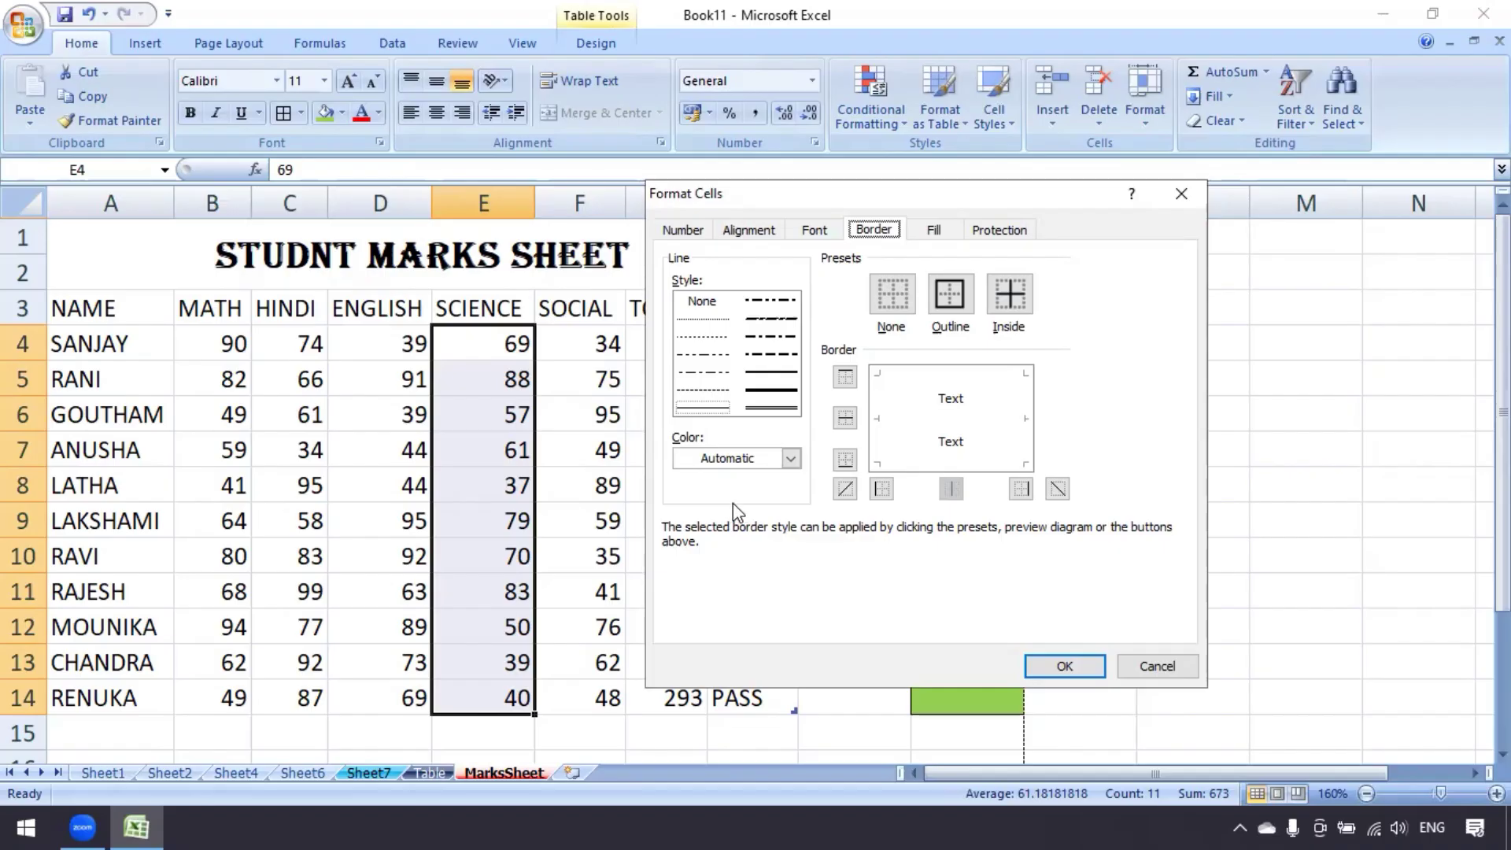
{"action": "left_click", "coordinate": [943, 230]}
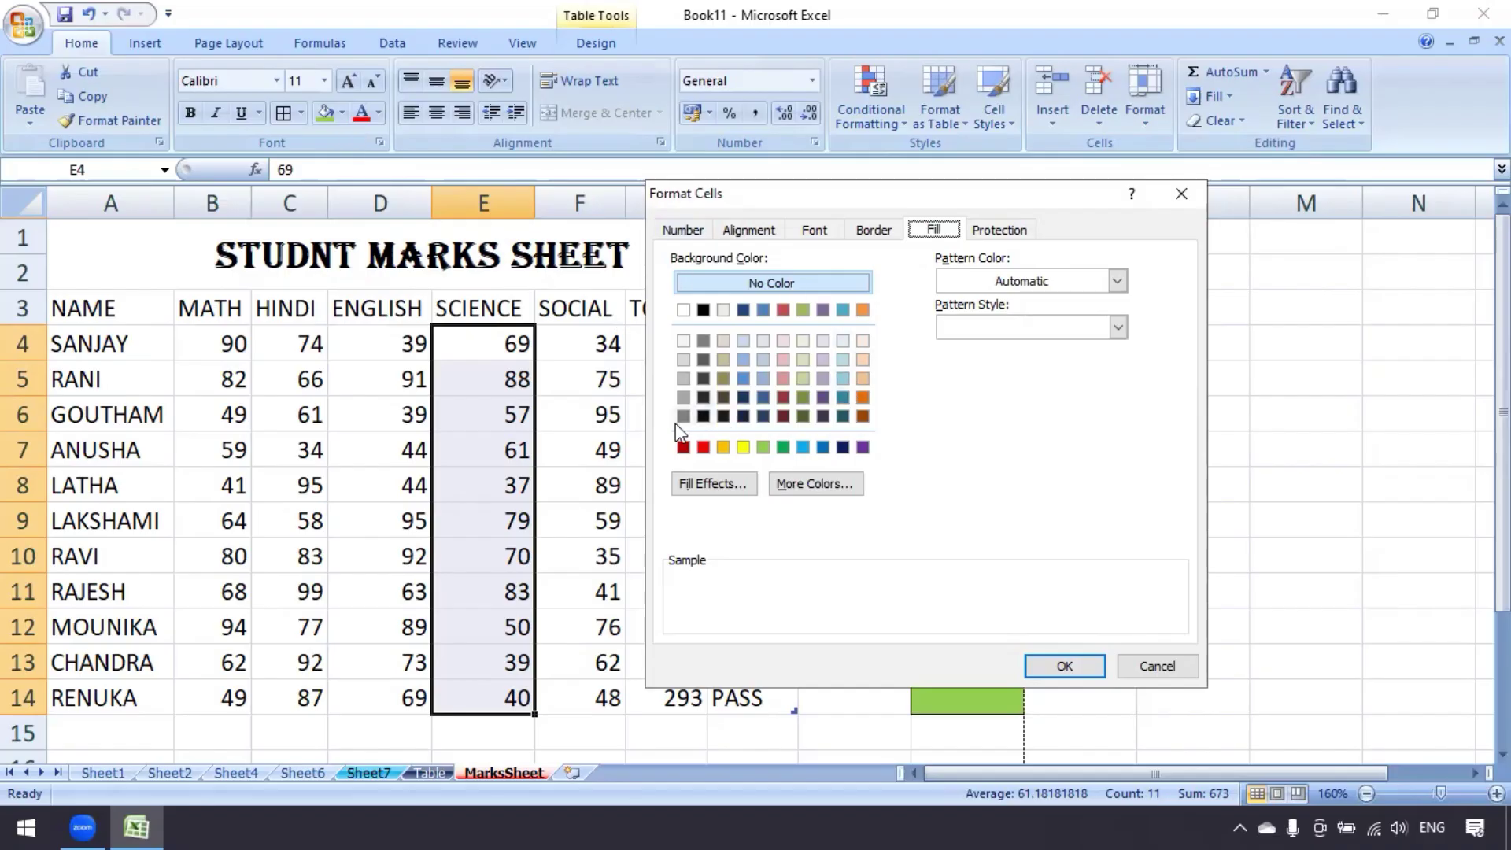
Fill E4:E14 yellow, then add a yellow dotted pattern style
{"action": "left_click", "coordinate": [741, 448]}
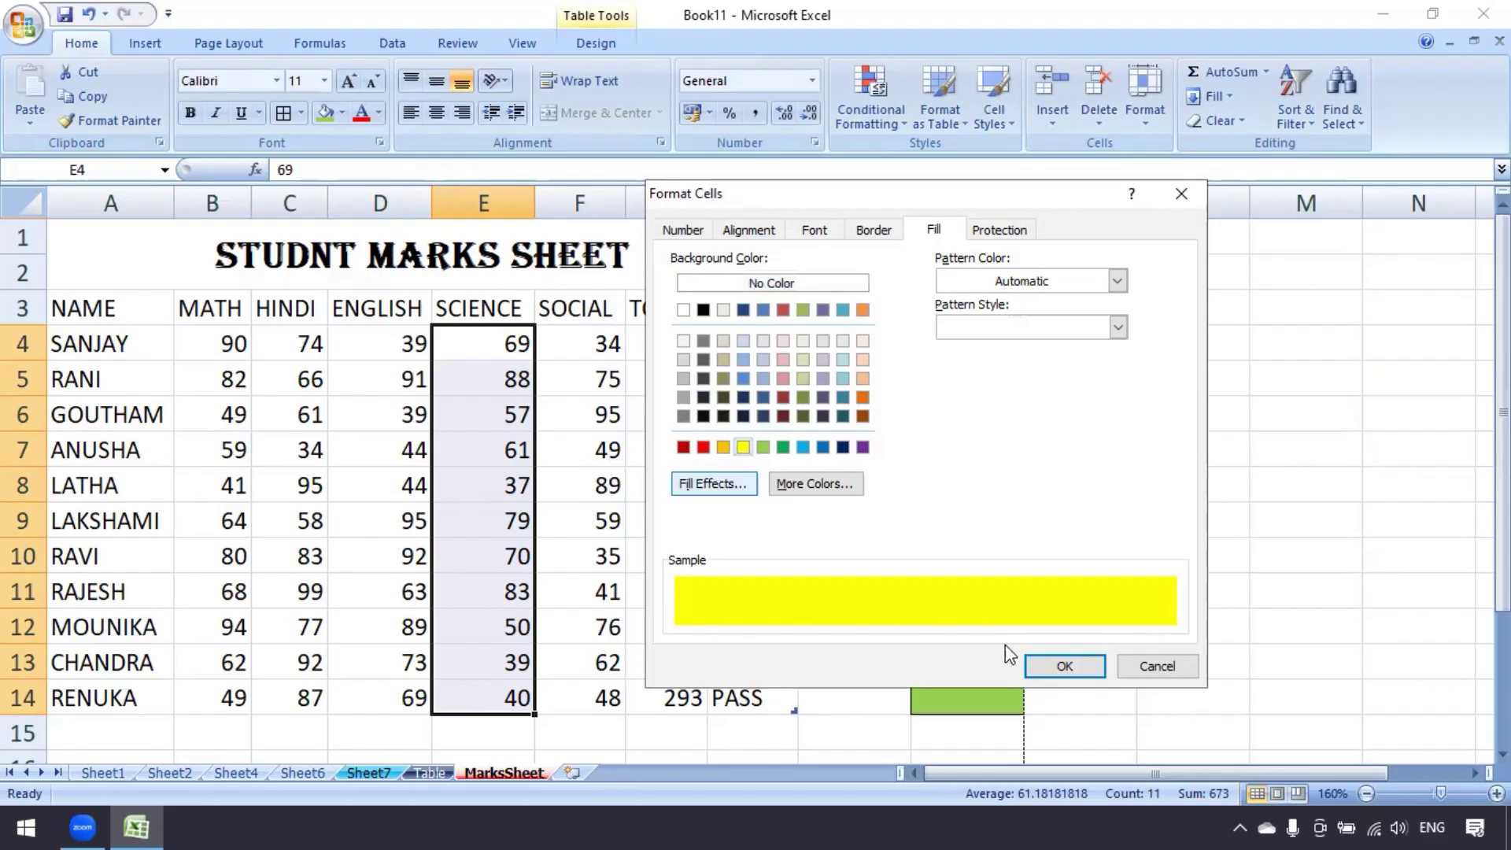
{"action": "left_click", "coordinate": [1064, 665]}
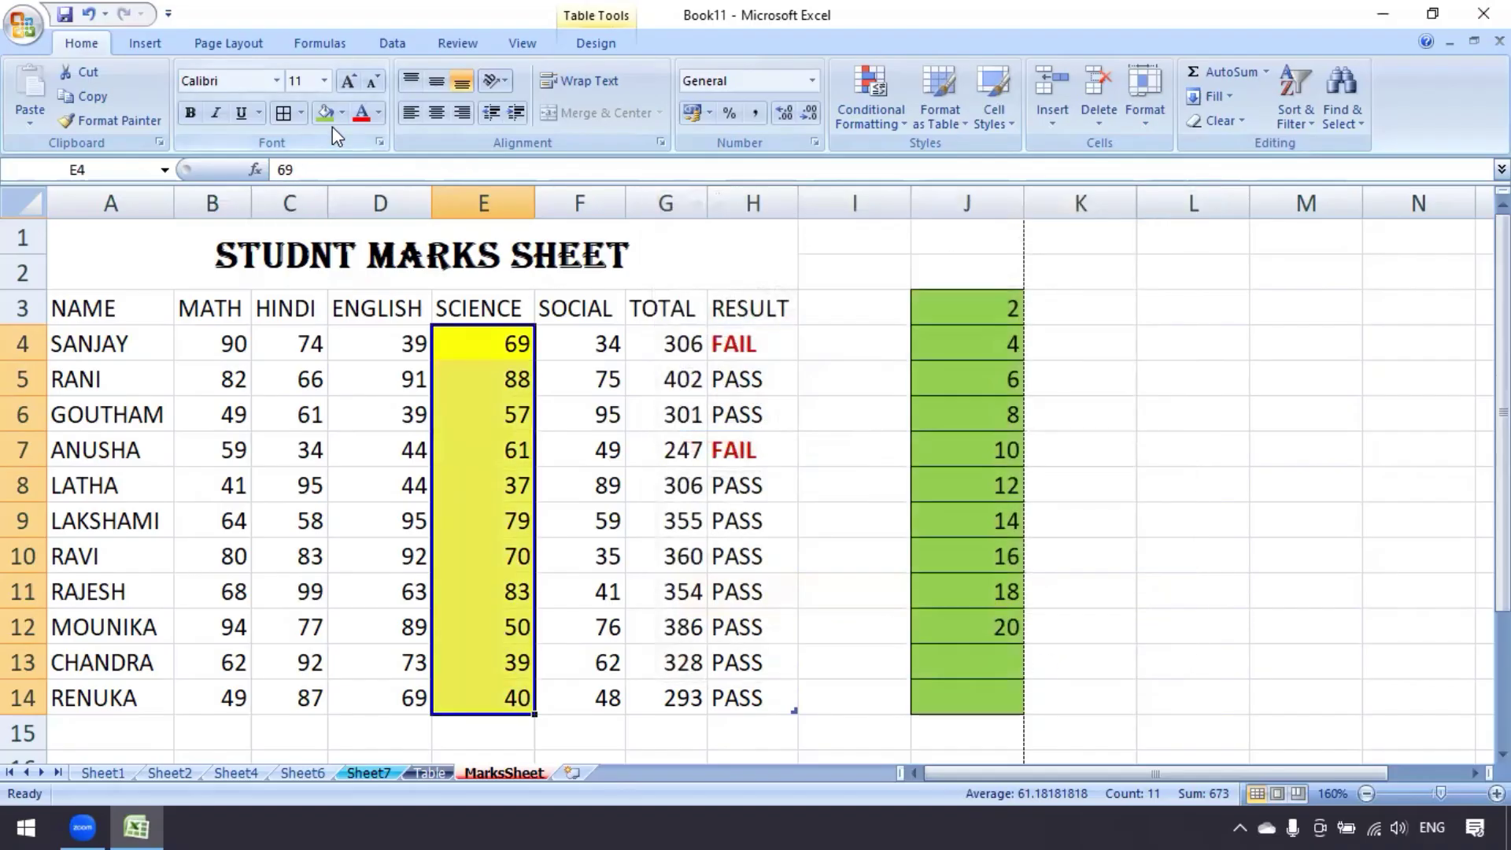
{"action": "left_click", "coordinate": [1155, 120]}
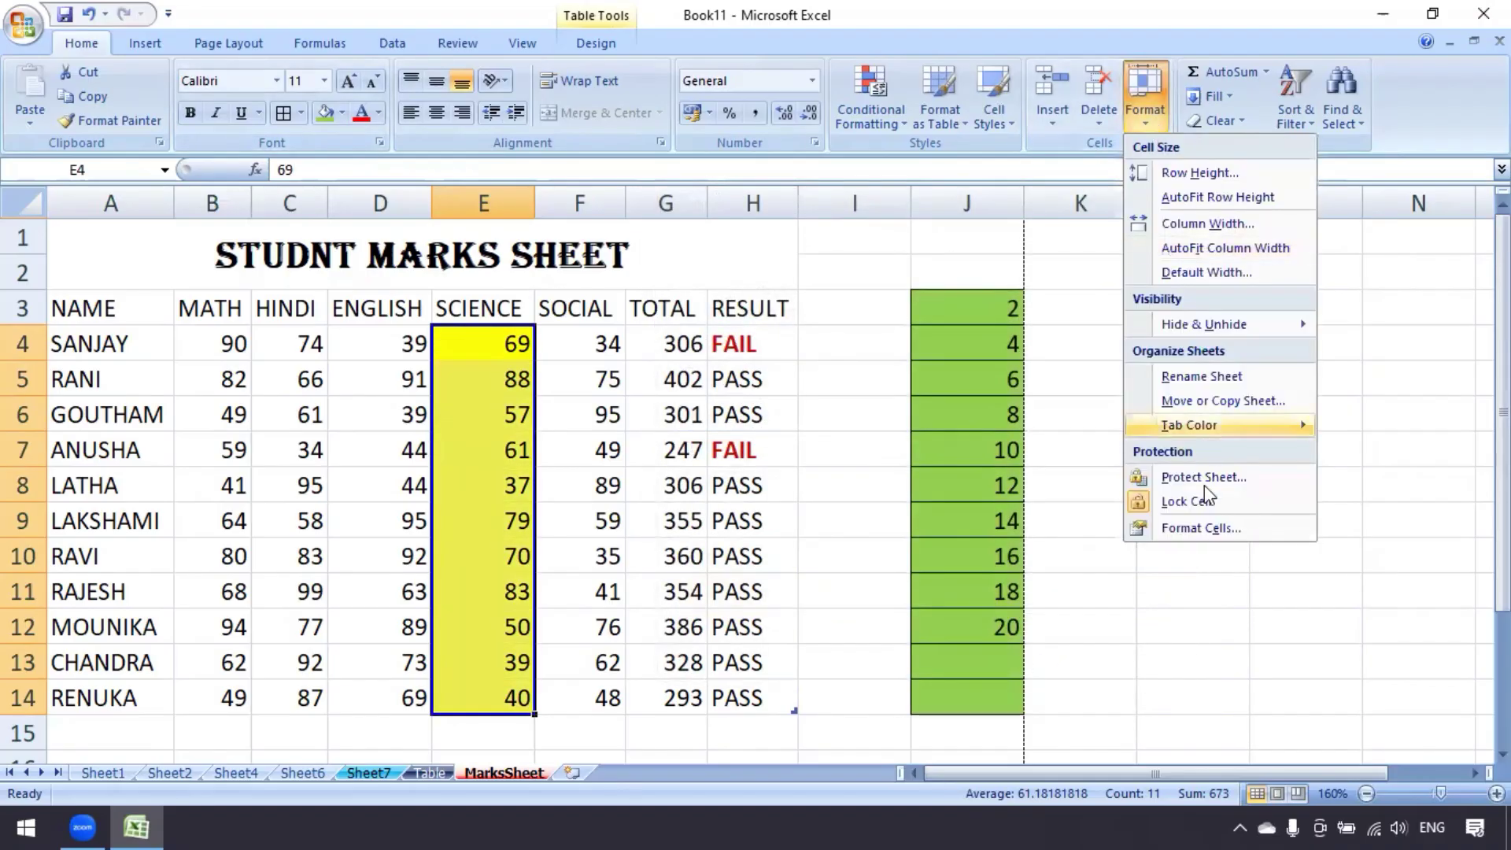
{"action": "left_click", "coordinate": [1202, 526]}
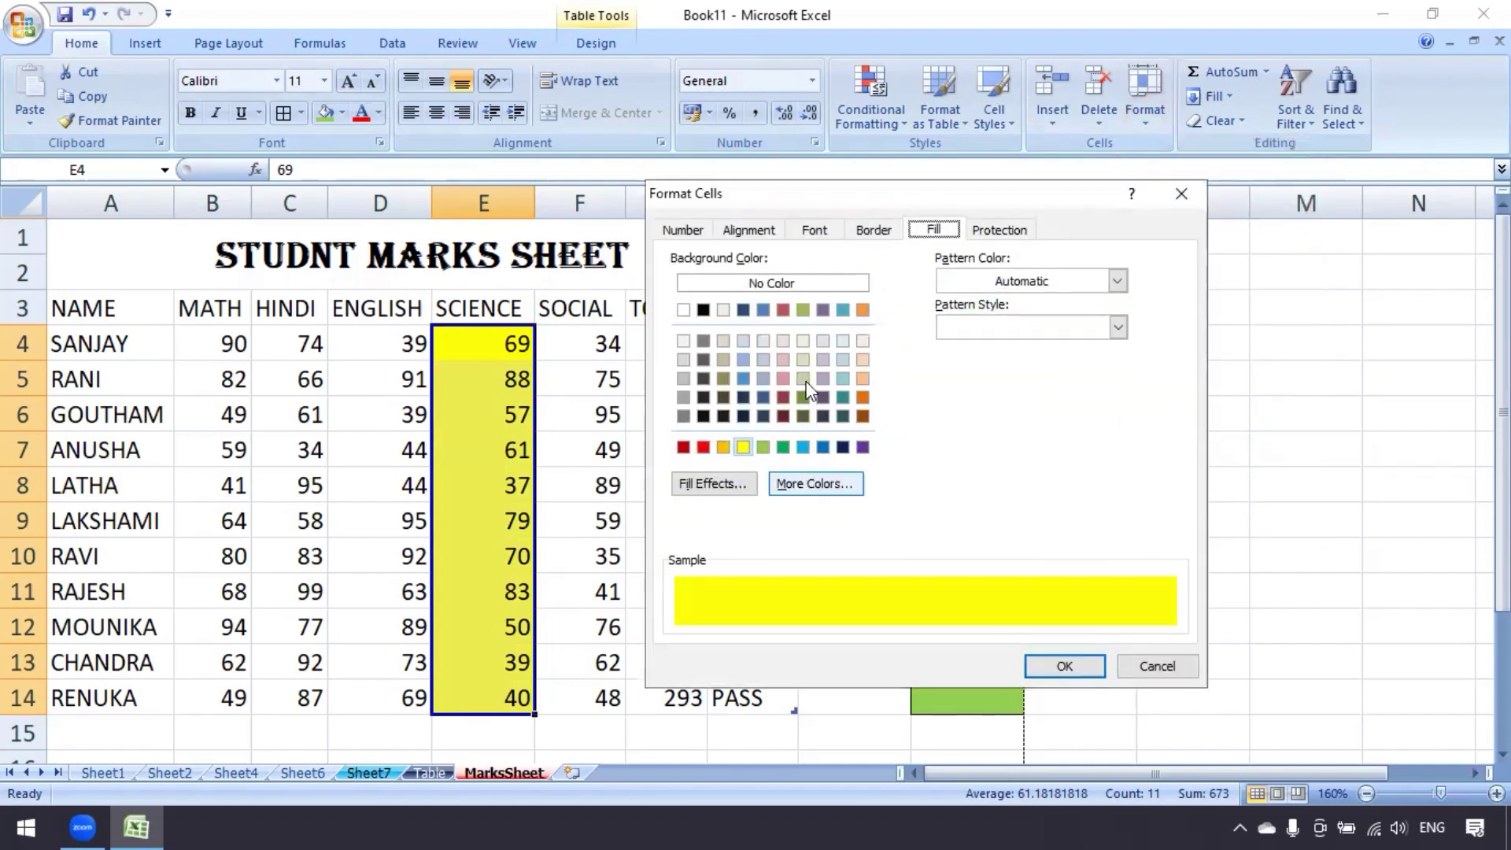
{"action": "left_click", "coordinate": [1117, 282]}
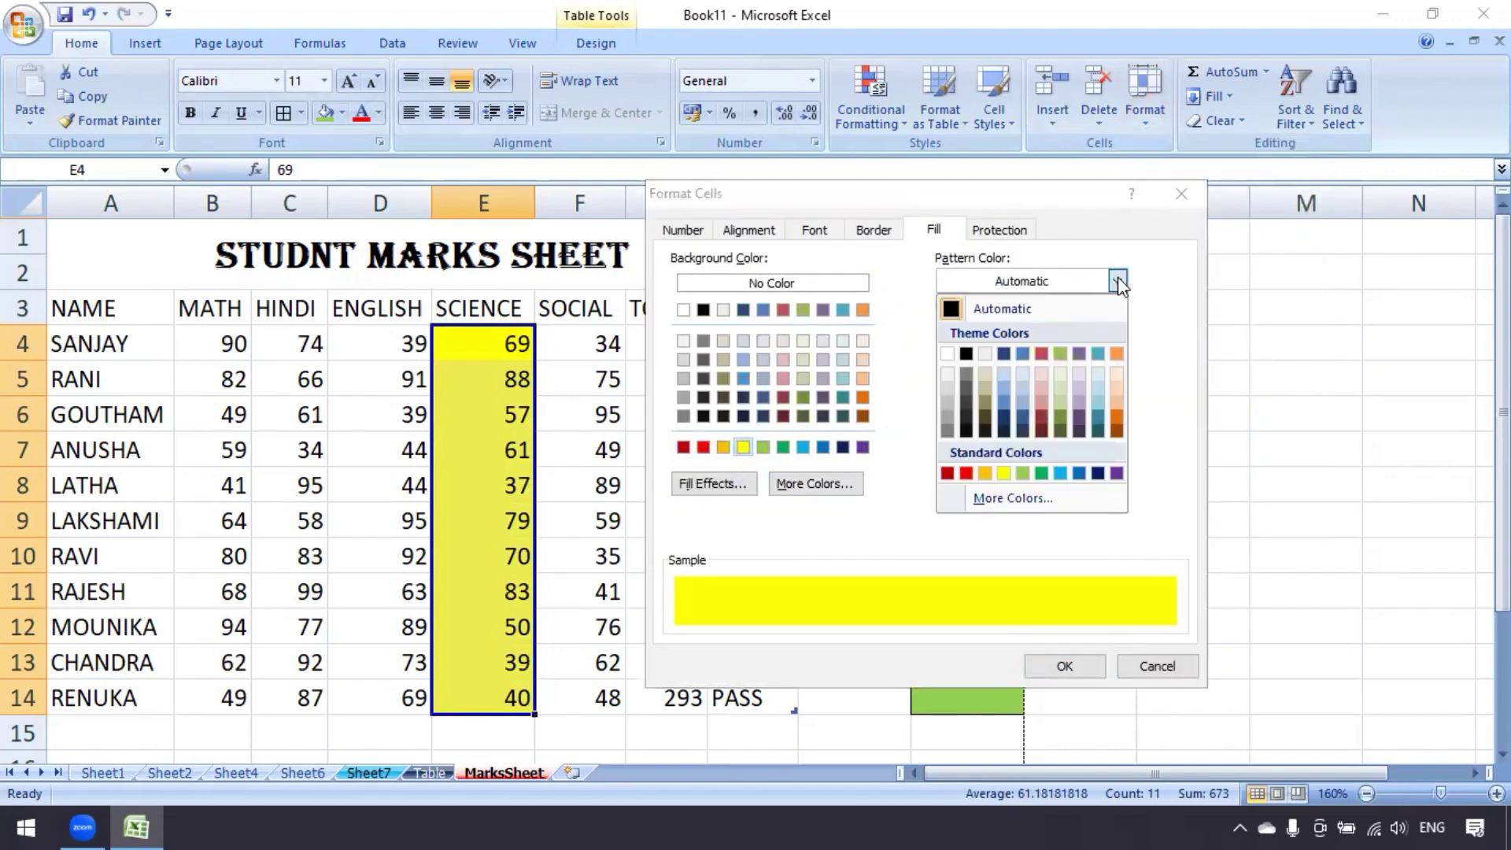
{"action": "left_click", "coordinate": [1001, 474]}
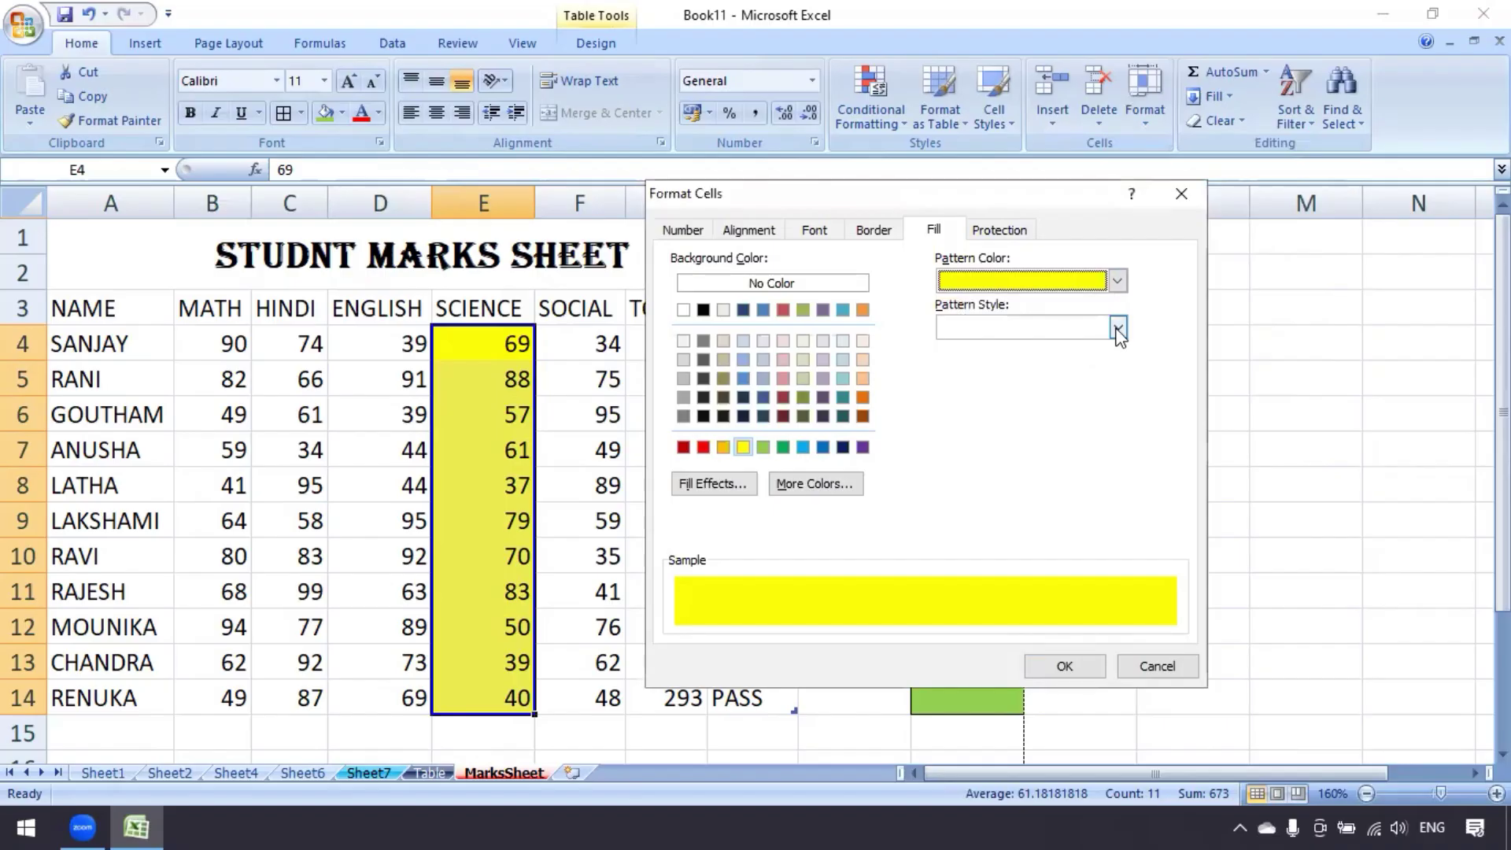
{"action": "left_click", "coordinate": [1117, 328]}
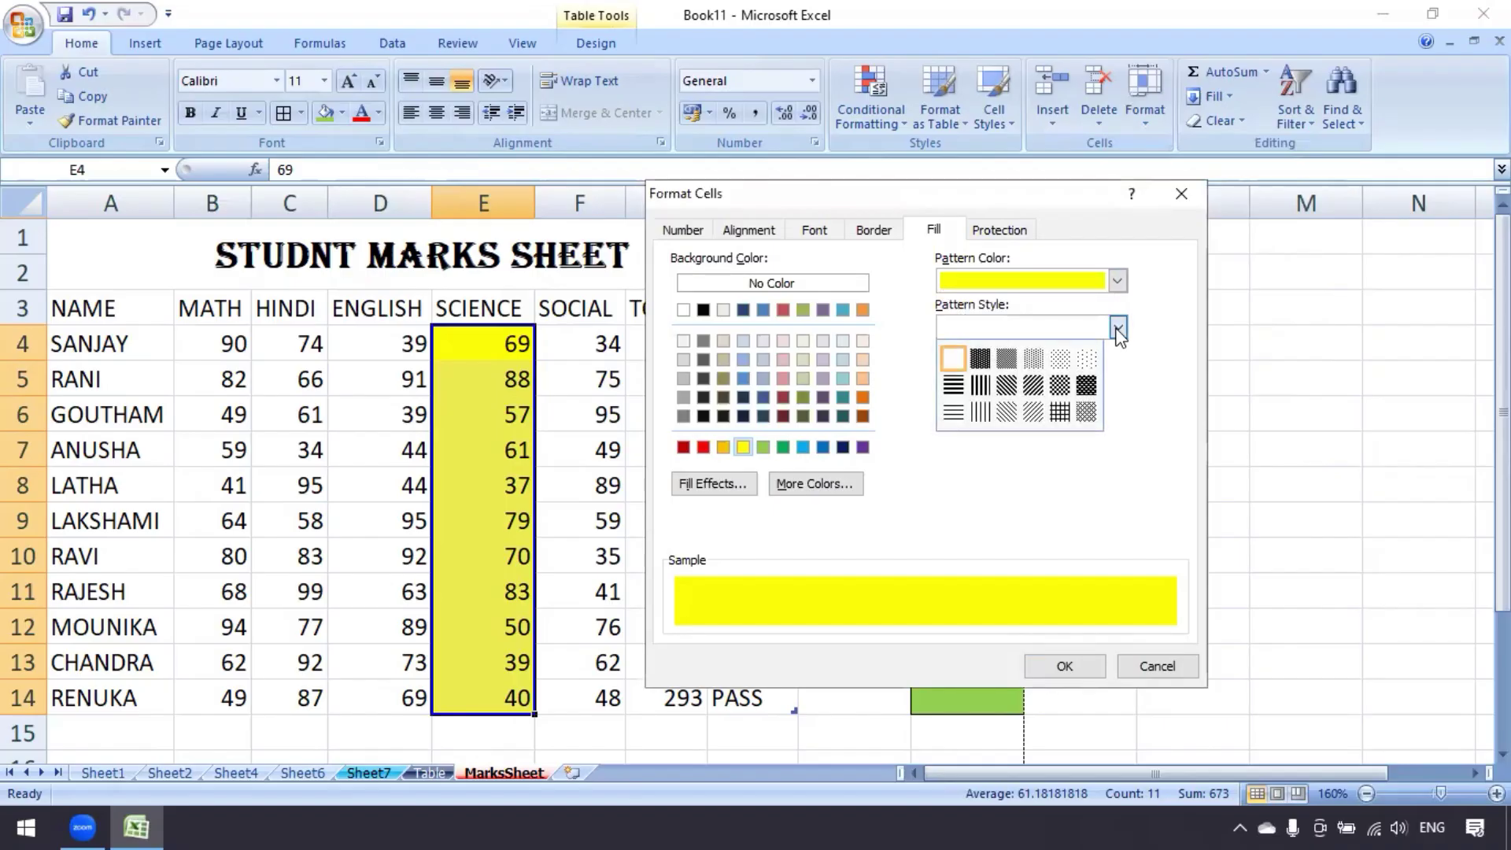
{"action": "left_click", "coordinate": [1062, 390]}
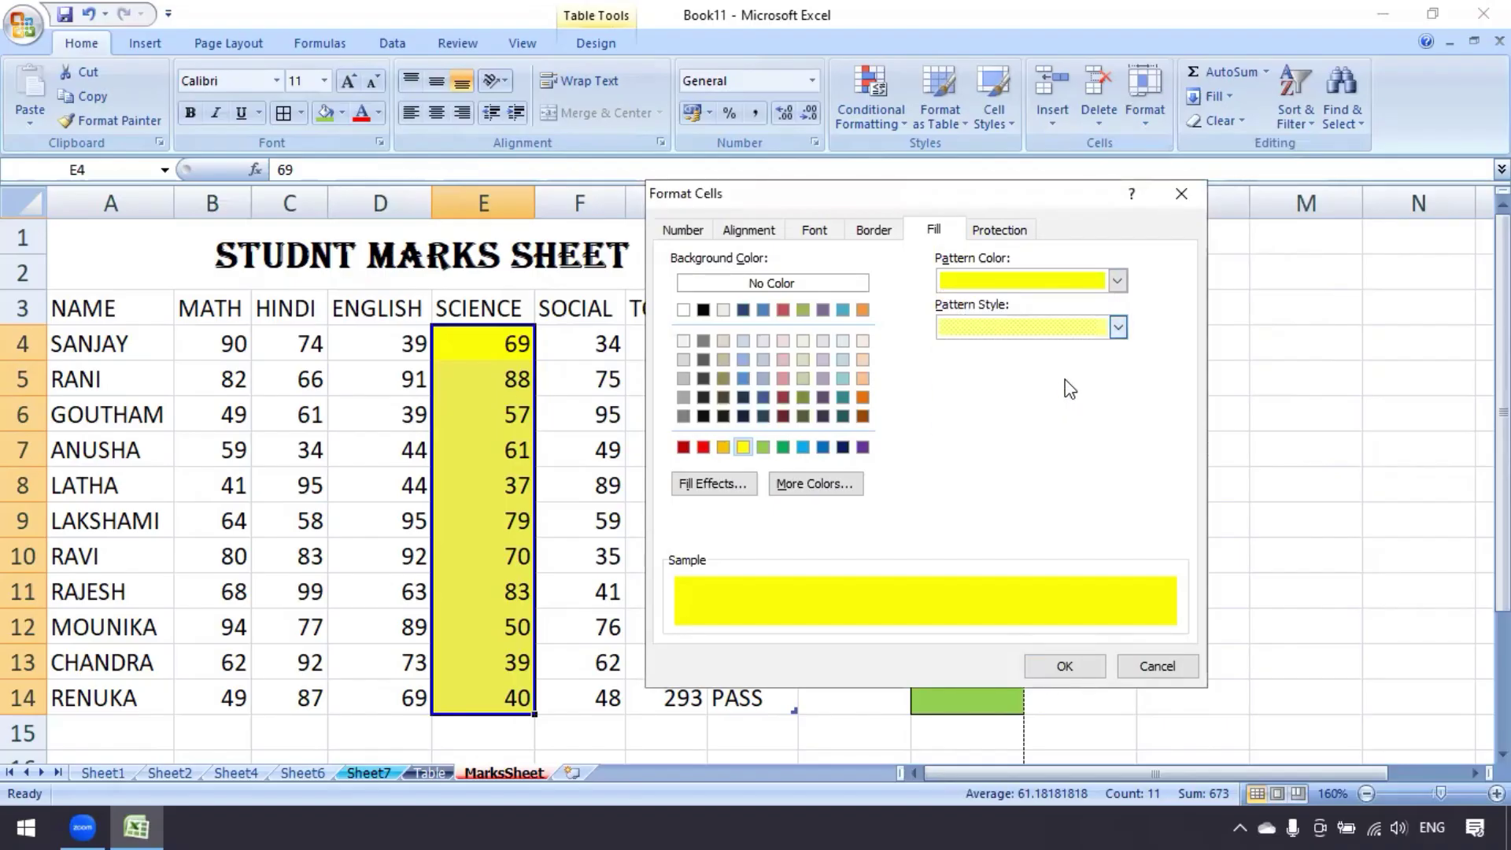
{"action": "left_click", "coordinate": [1064, 666]}
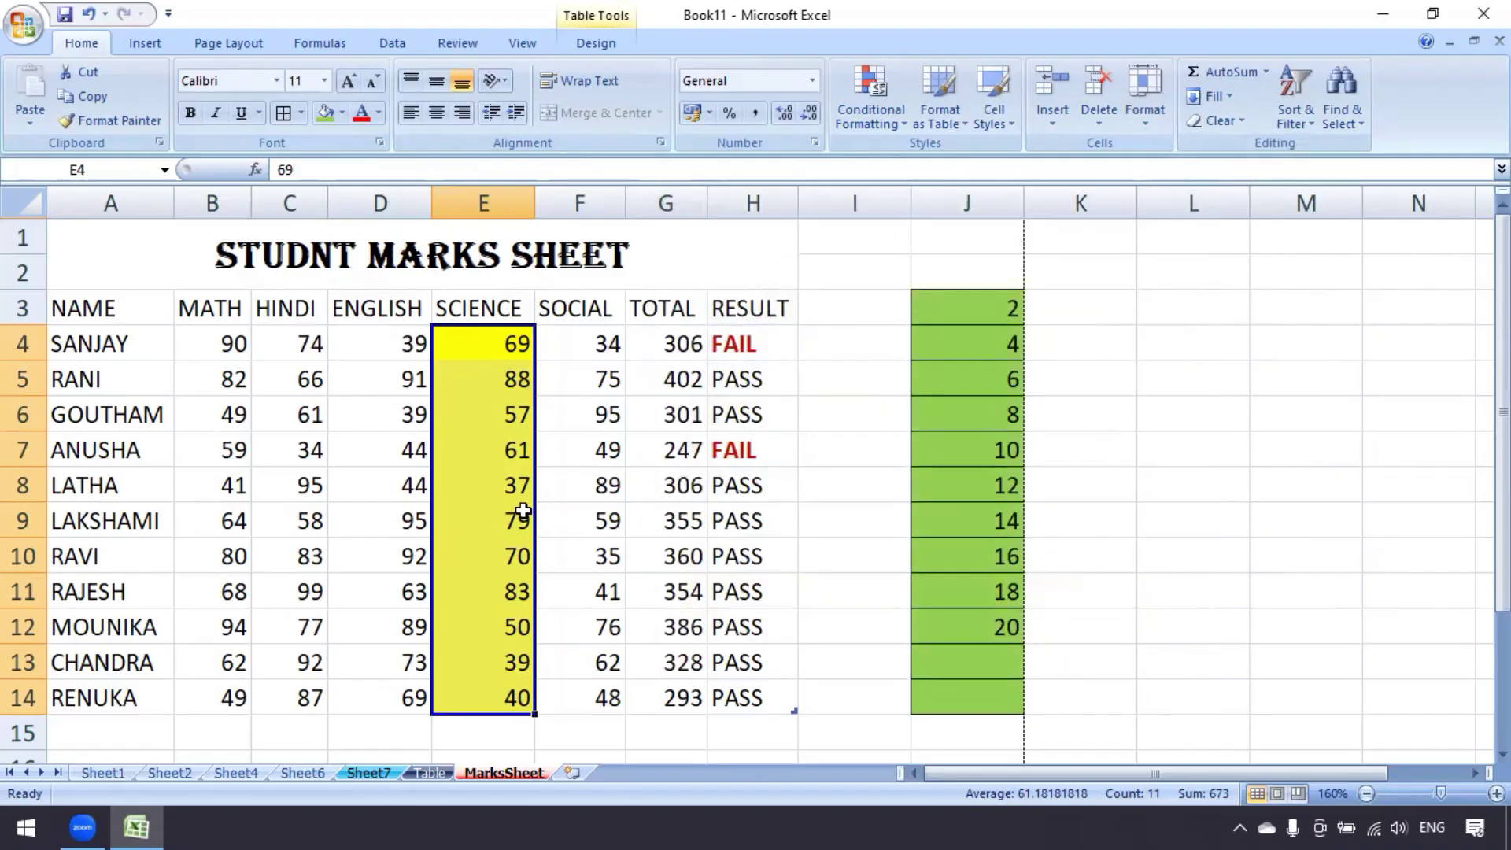
{"action": "left_click", "coordinate": [482, 415]}
Refill E4:E14 with the fine dotted grid pattern style and No Color background via Format Cells
{"action": "left_click_drag", "start_coordinate": [481, 352], "coordinate": [483, 676]}
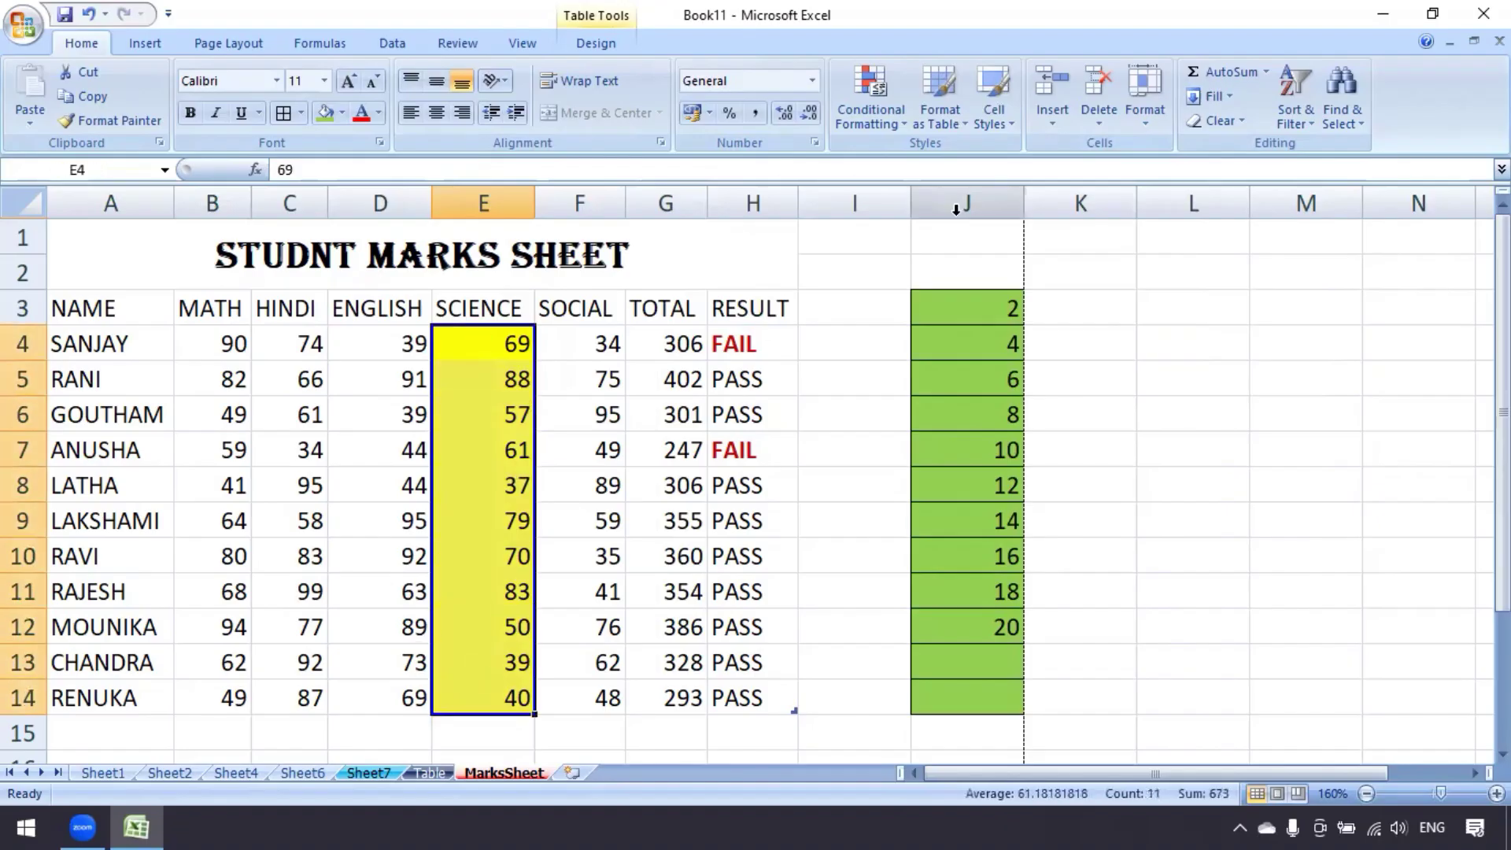
{"action": "left_click", "coordinate": [1151, 129]}
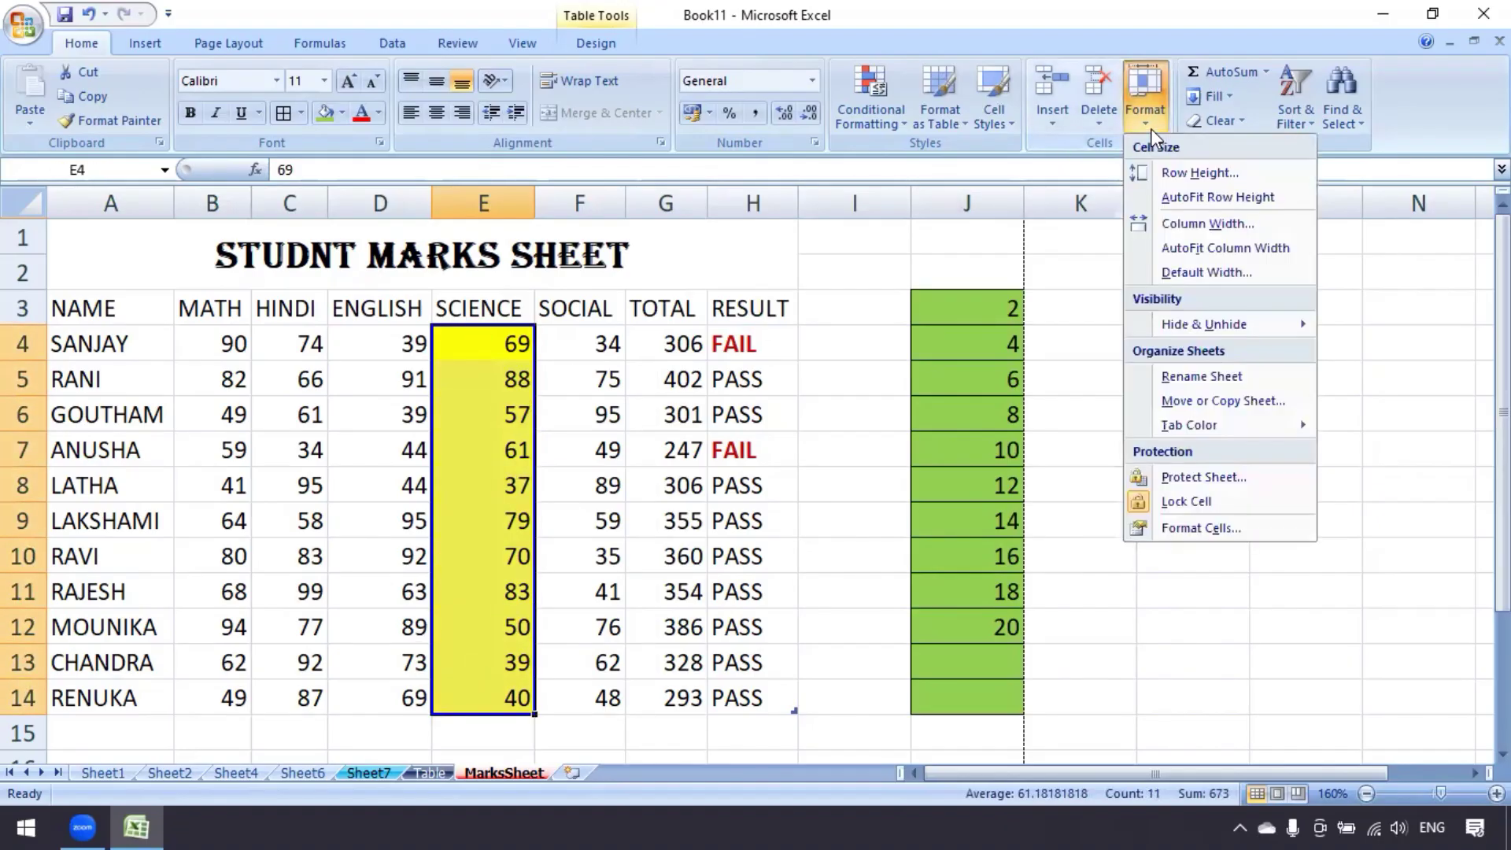
{"action": "left_click", "coordinate": [1179, 532]}
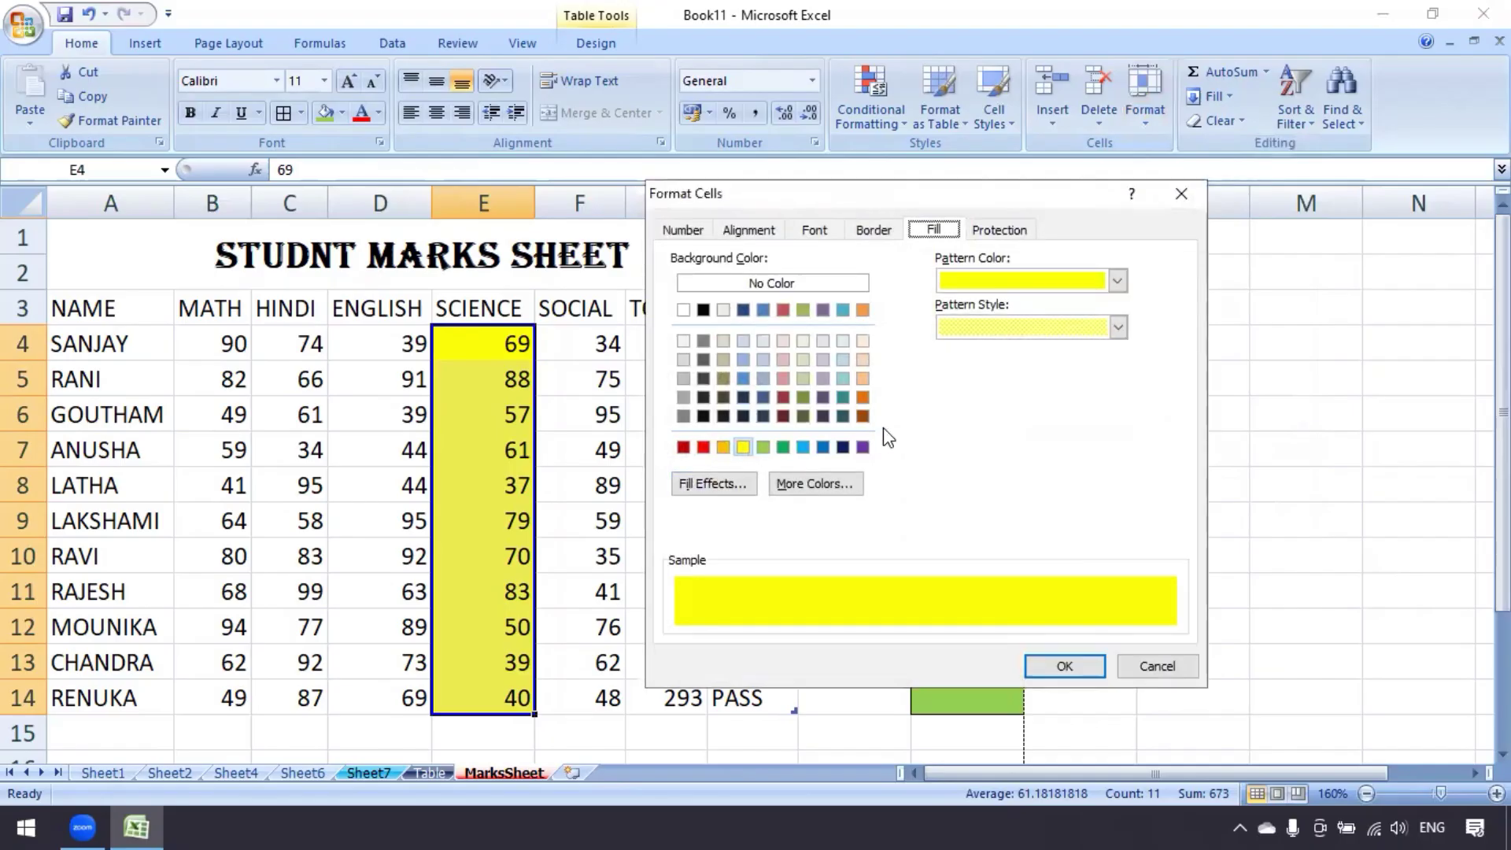
{"action": "left_click", "coordinate": [787, 285]}
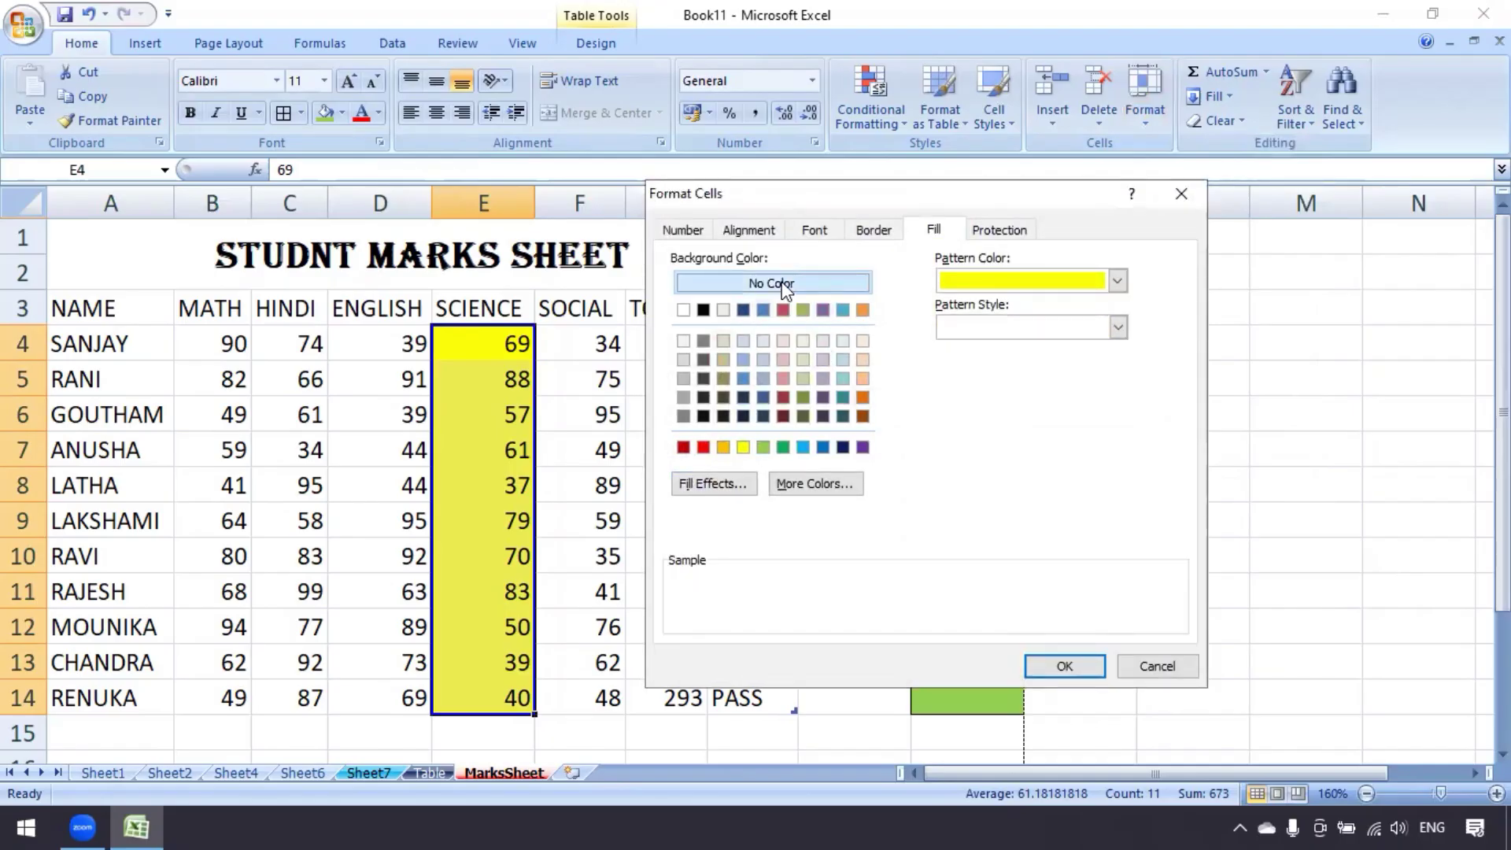
{"action": "left_click", "coordinate": [1118, 327]}
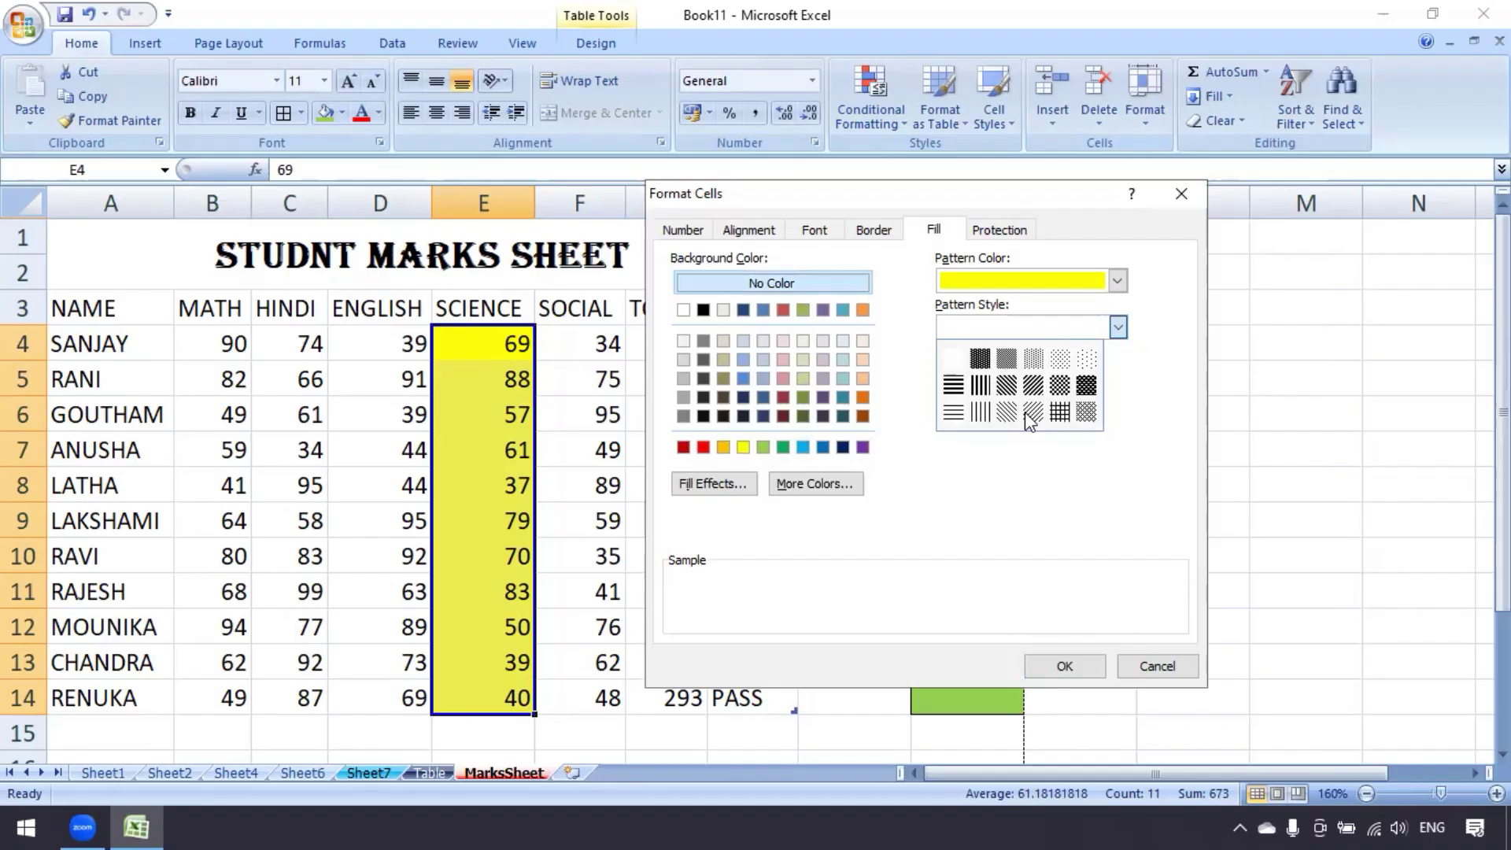
{"action": "left_click", "coordinate": [1084, 385]}
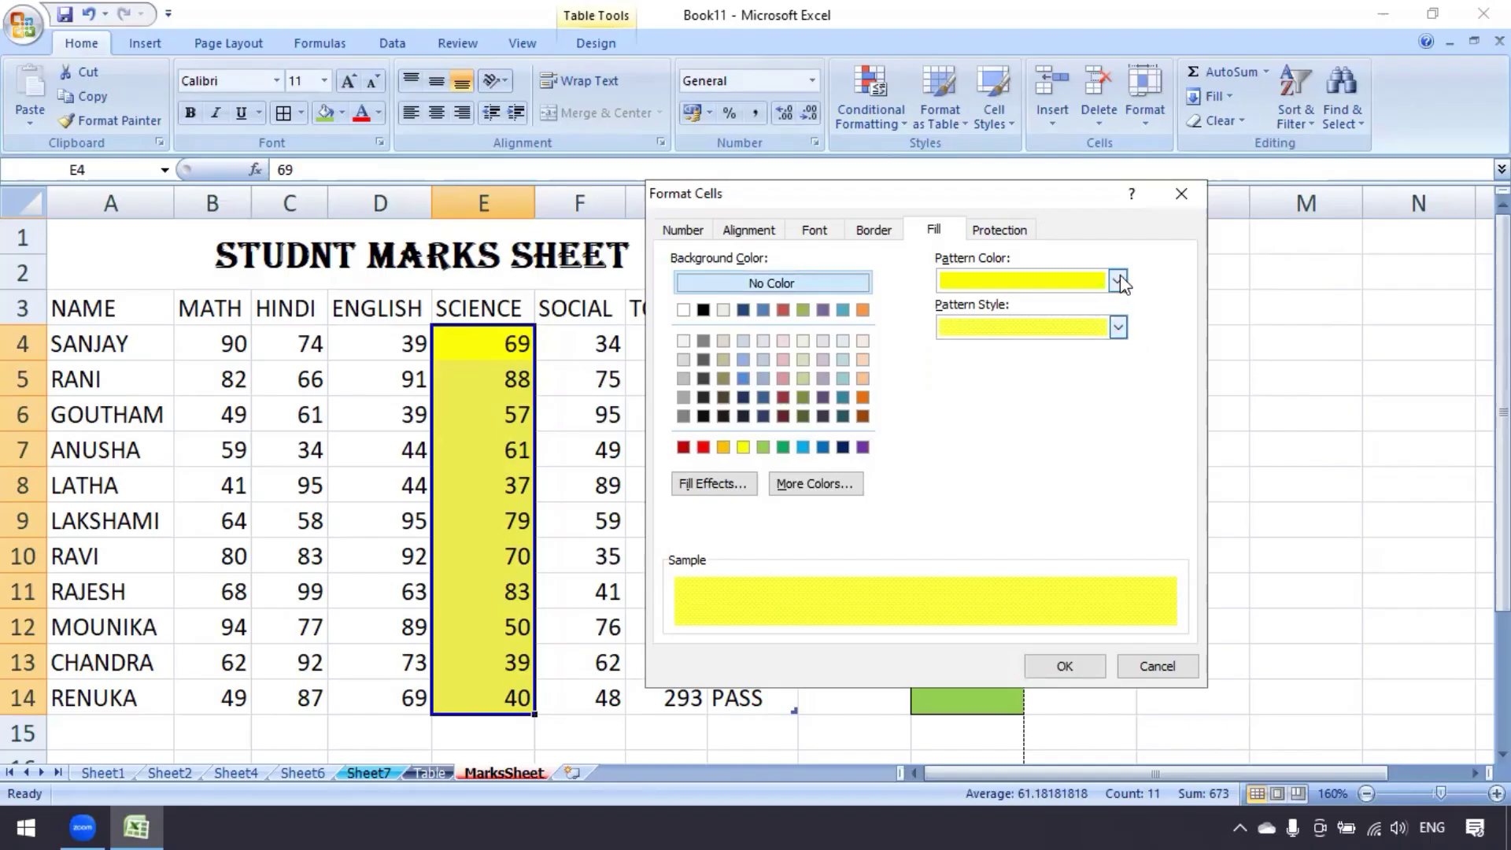
{"action": "left_click", "coordinate": [1118, 326]}
{"action": "left_click", "coordinate": [1064, 411]}
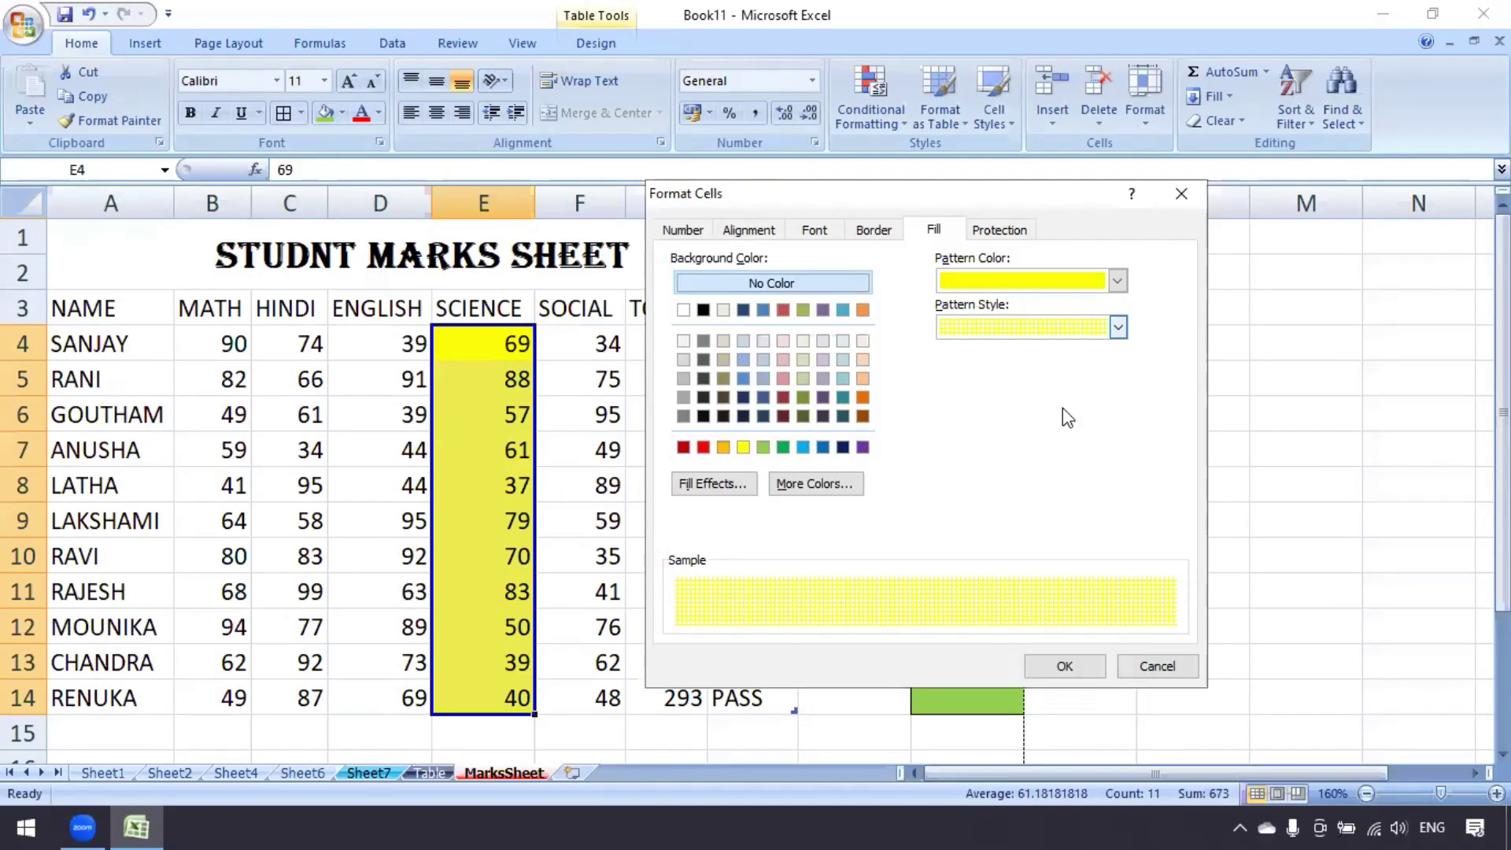
{"action": "left_click", "coordinate": [1065, 665]}
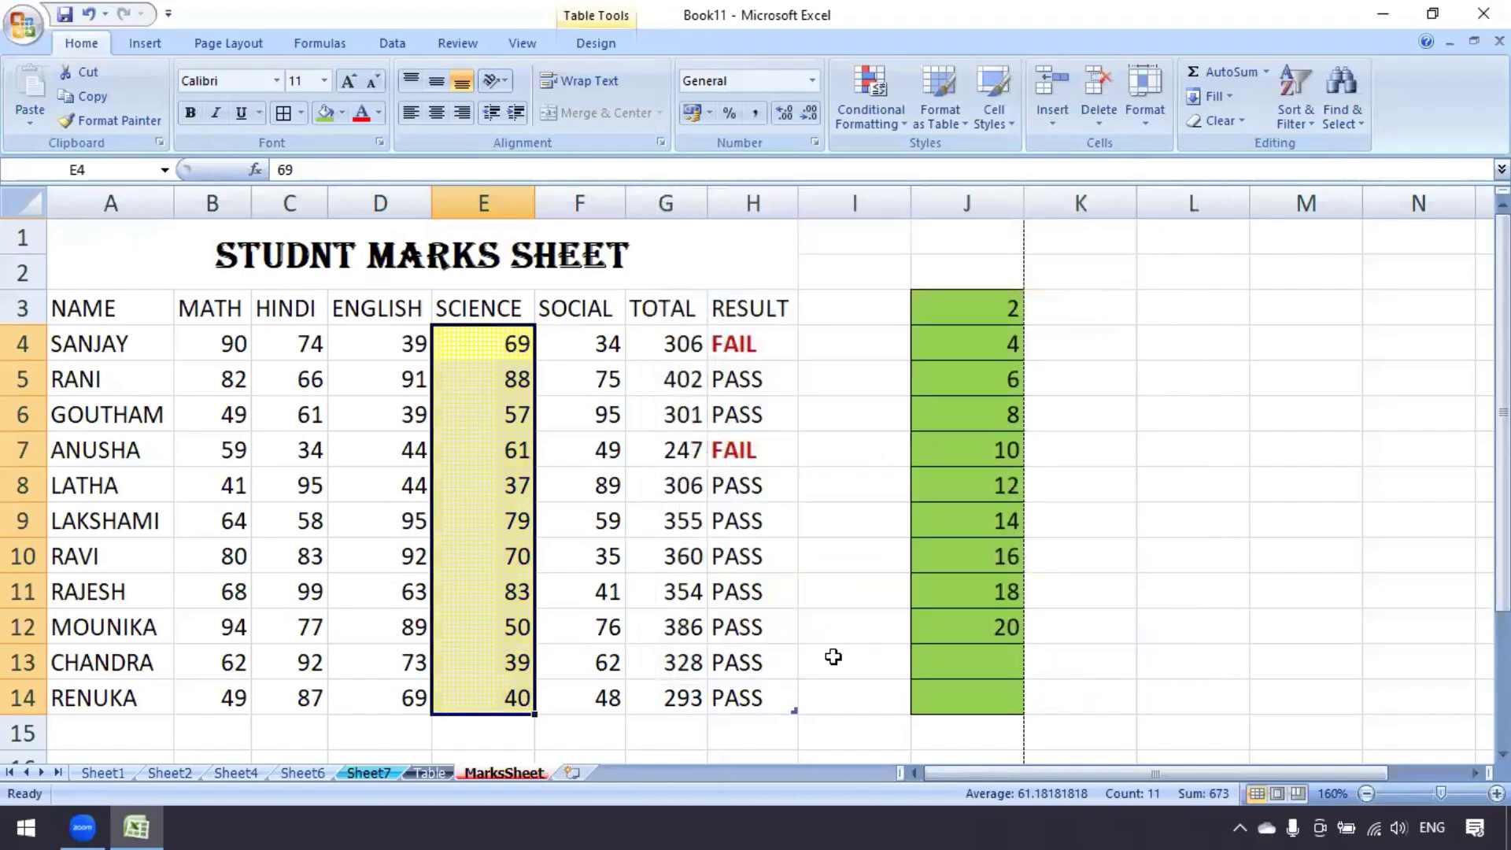
{"action": "left_click", "coordinate": [611, 450]}
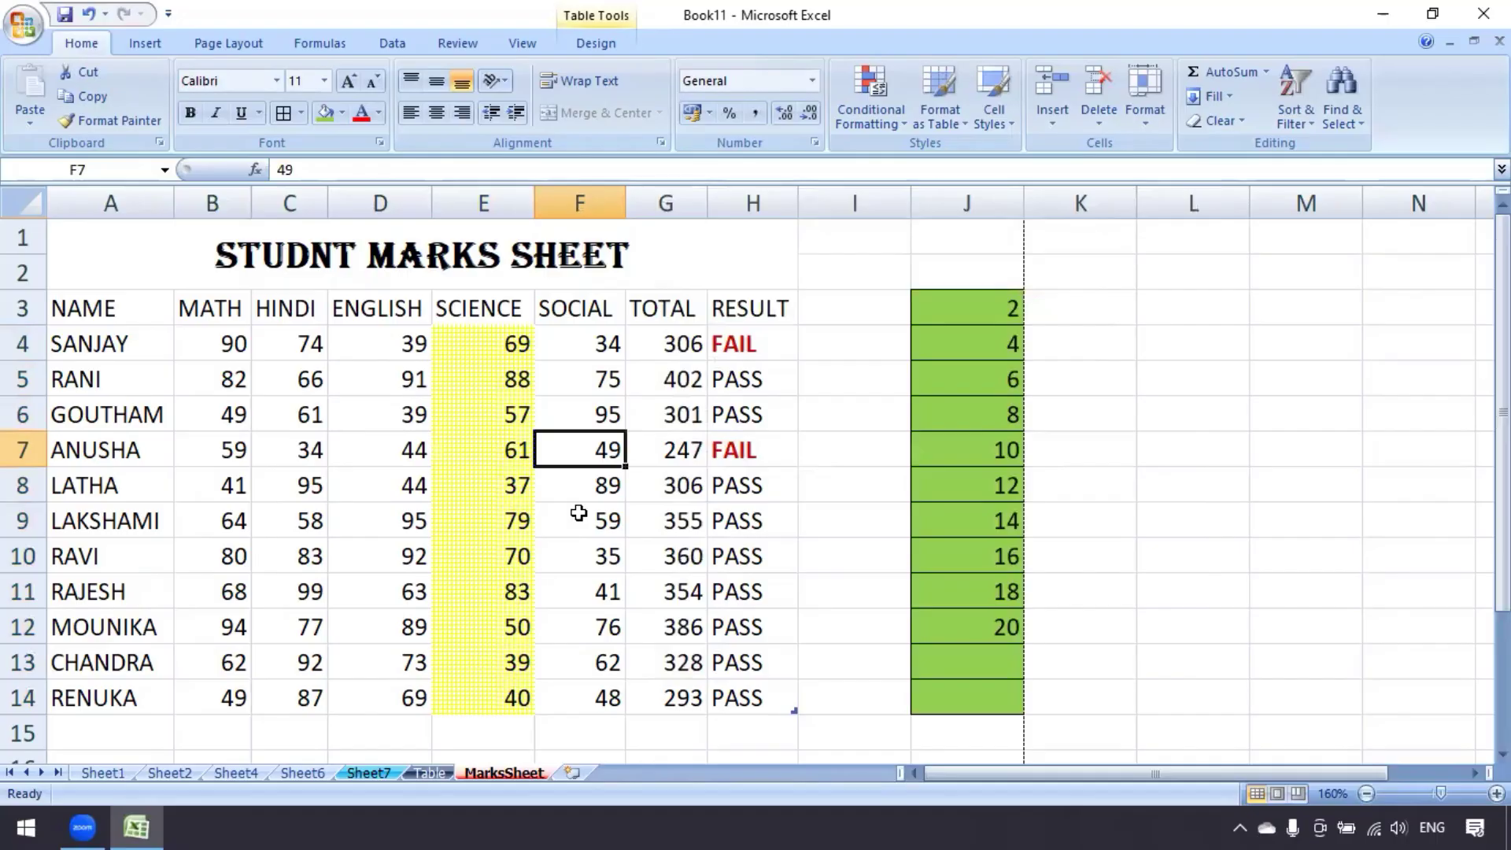
{"action": "left_click", "coordinate": [1145, 104]}
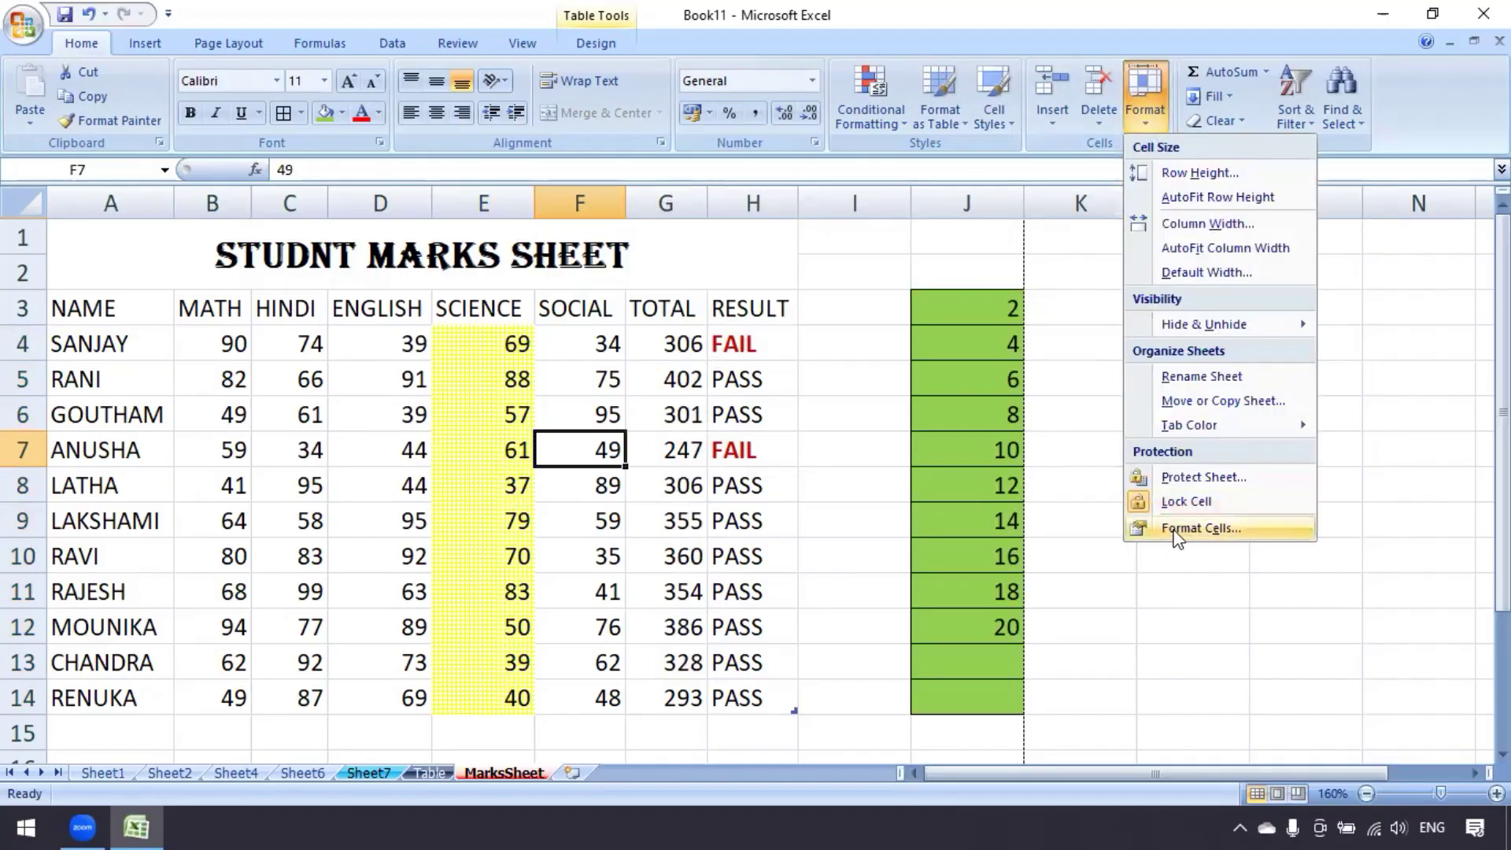
{"action": "left_click", "coordinate": [1171, 529]}
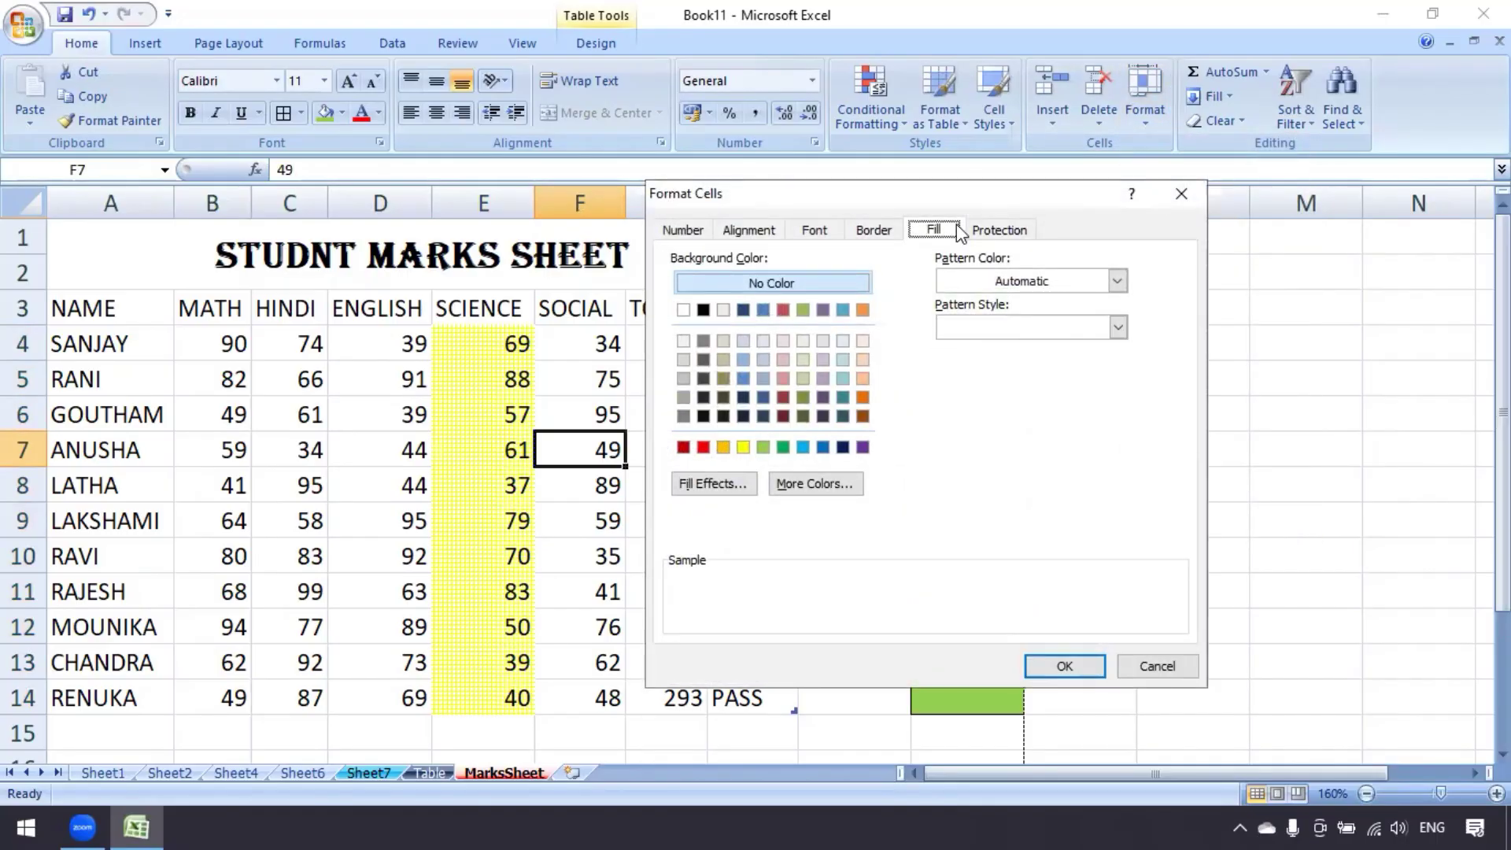
{"action": "left_click", "coordinate": [1000, 229]}
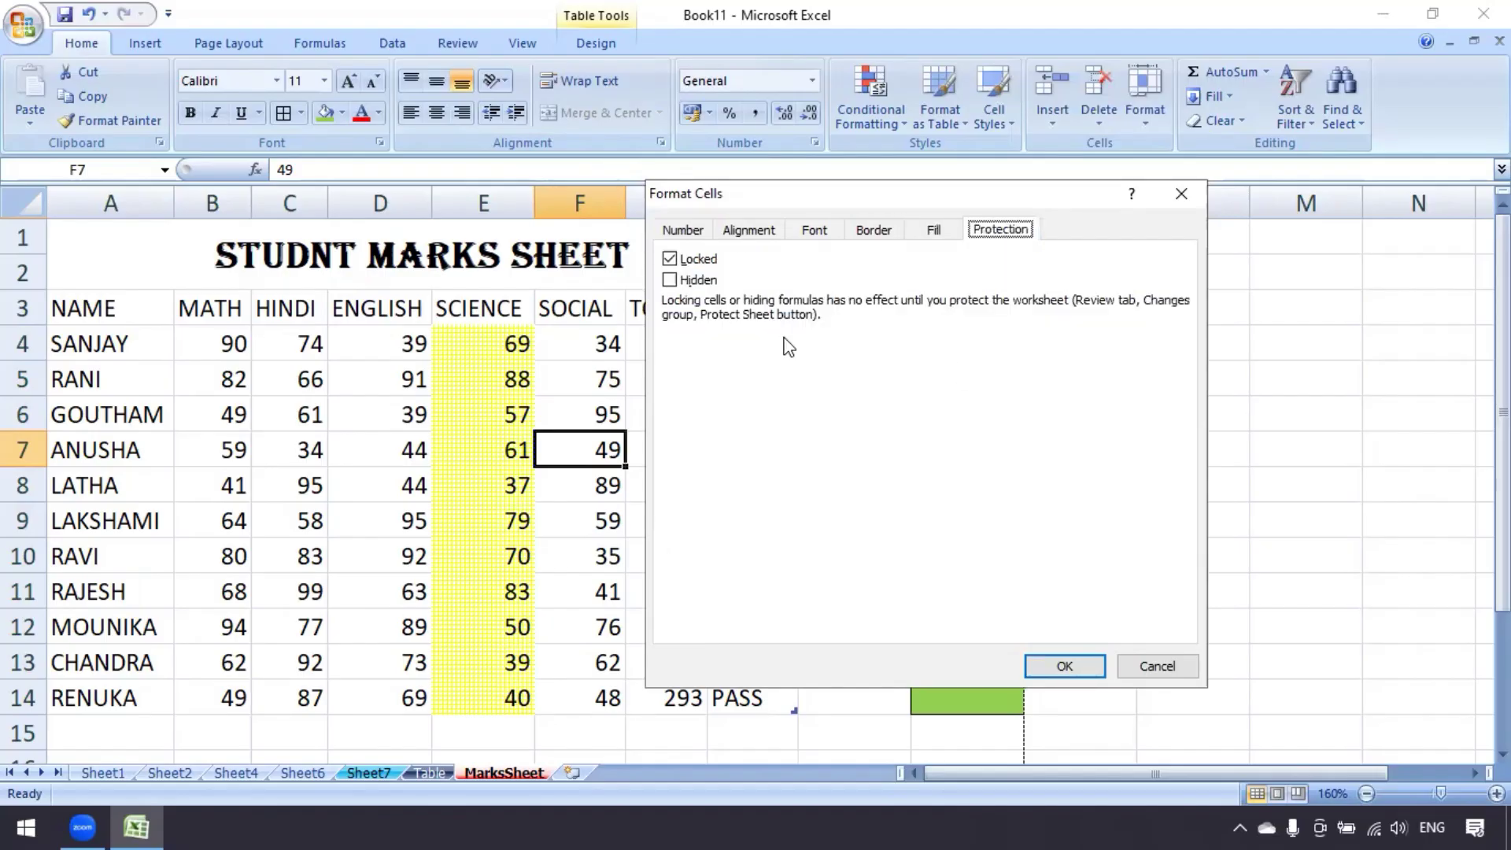
{"action": "left_click", "coordinate": [1157, 672]}
{"action": "left_click", "coordinate": [1150, 126]}
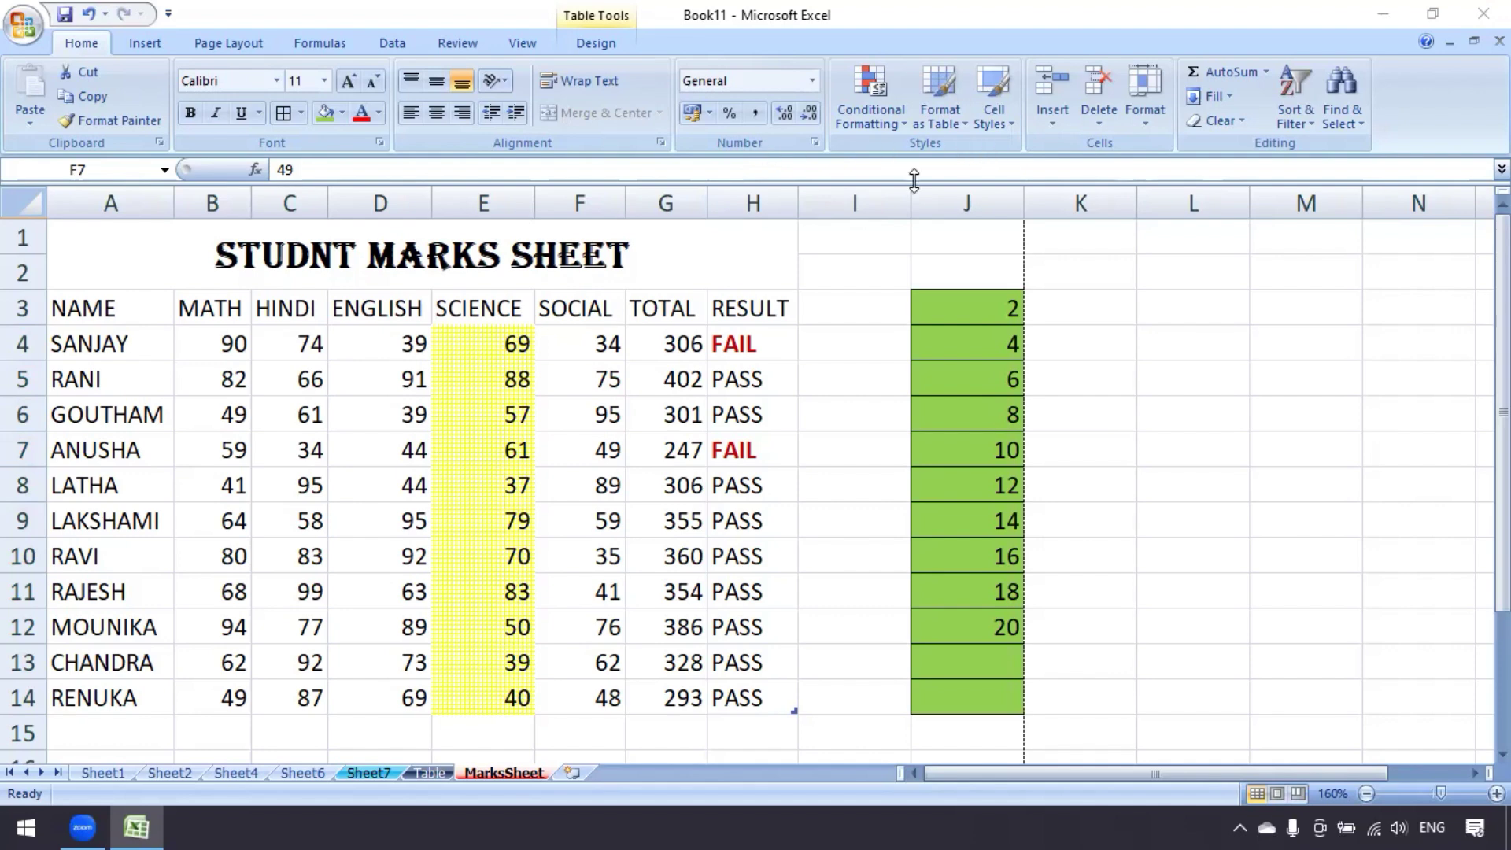
{"action": "left_click", "coordinate": [1153, 122]}
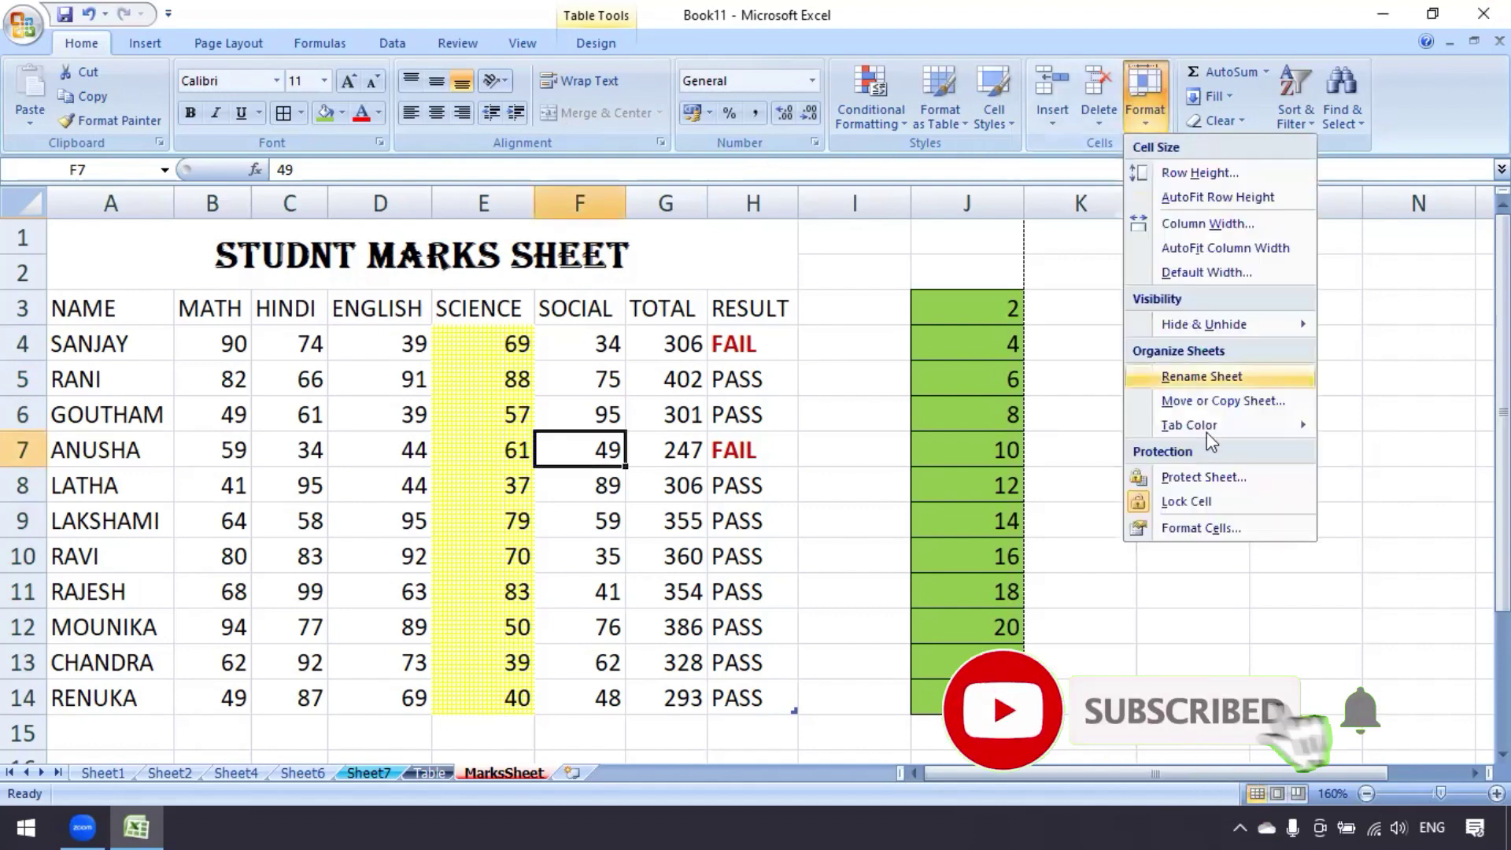
{"action": "left_click", "coordinate": [1202, 528]}
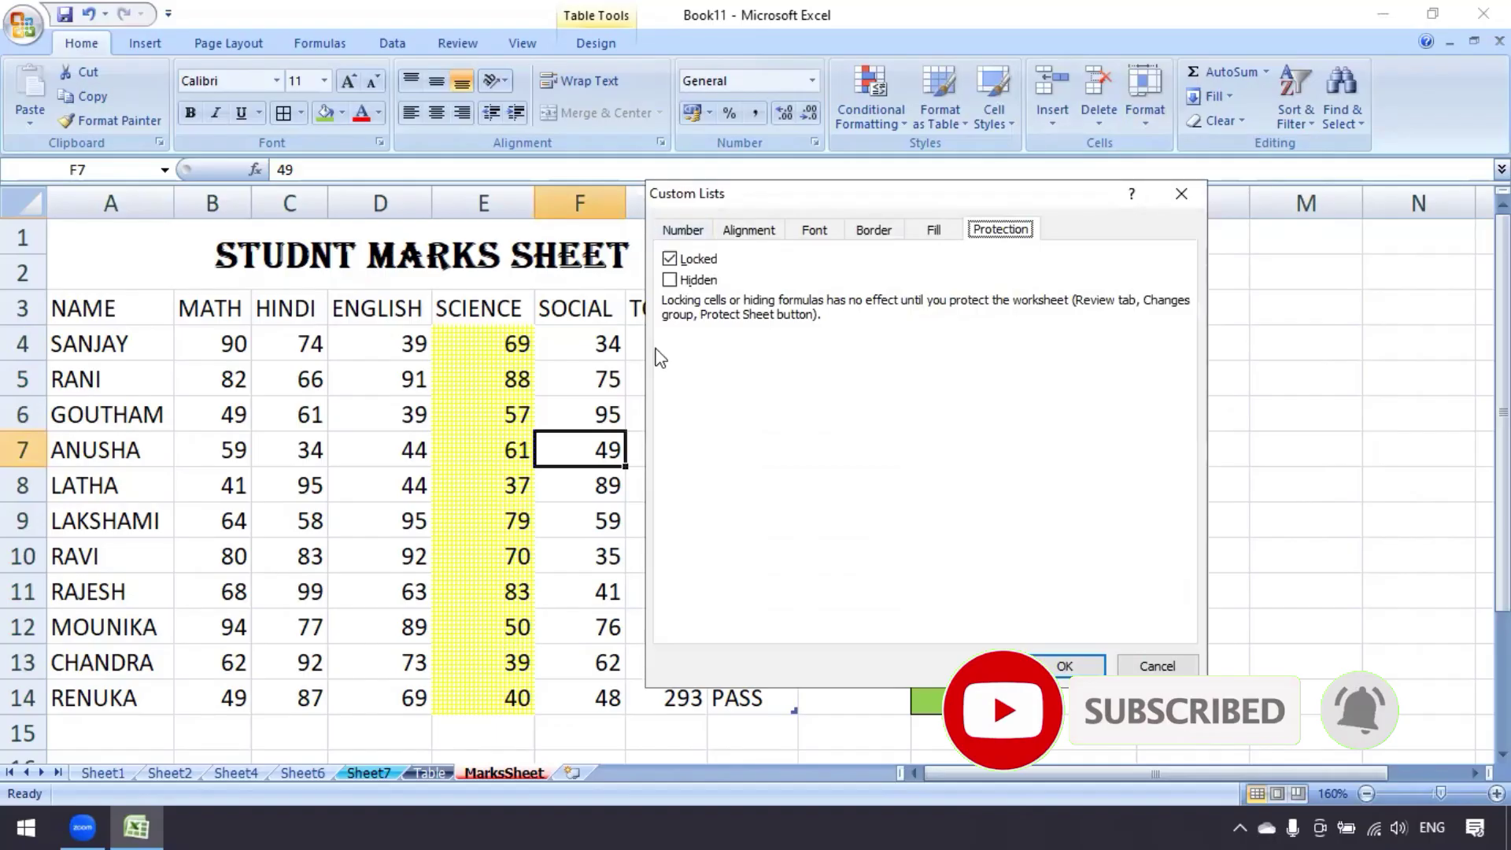
{"action": "left_click", "coordinate": [680, 230]}
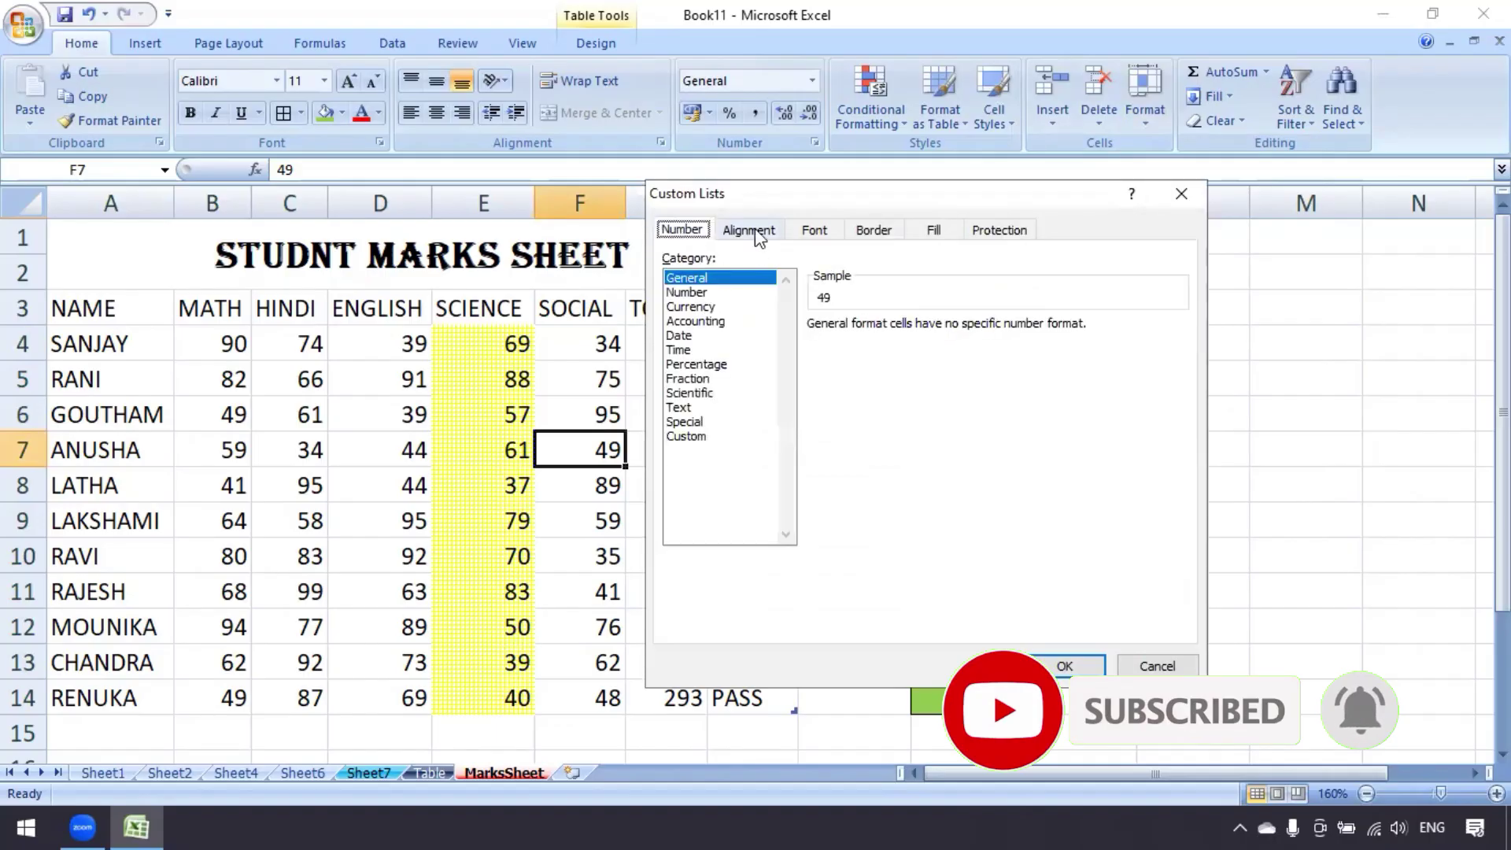
{"action": "left_click", "coordinate": [756, 230]}
{"action": "left_click", "coordinate": [819, 231]}
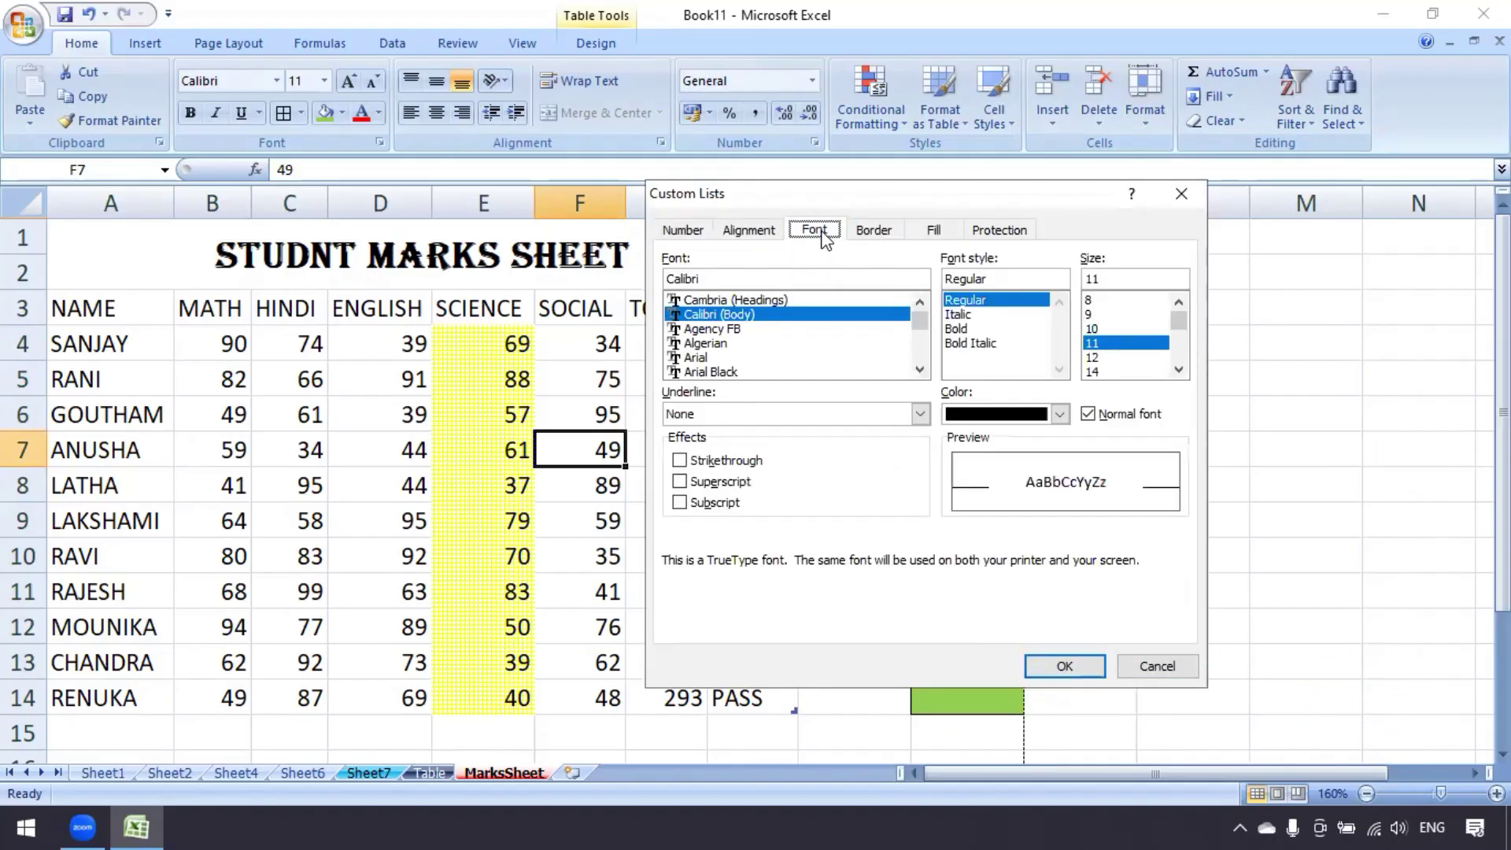
{"action": "left_click", "coordinate": [872, 232]}
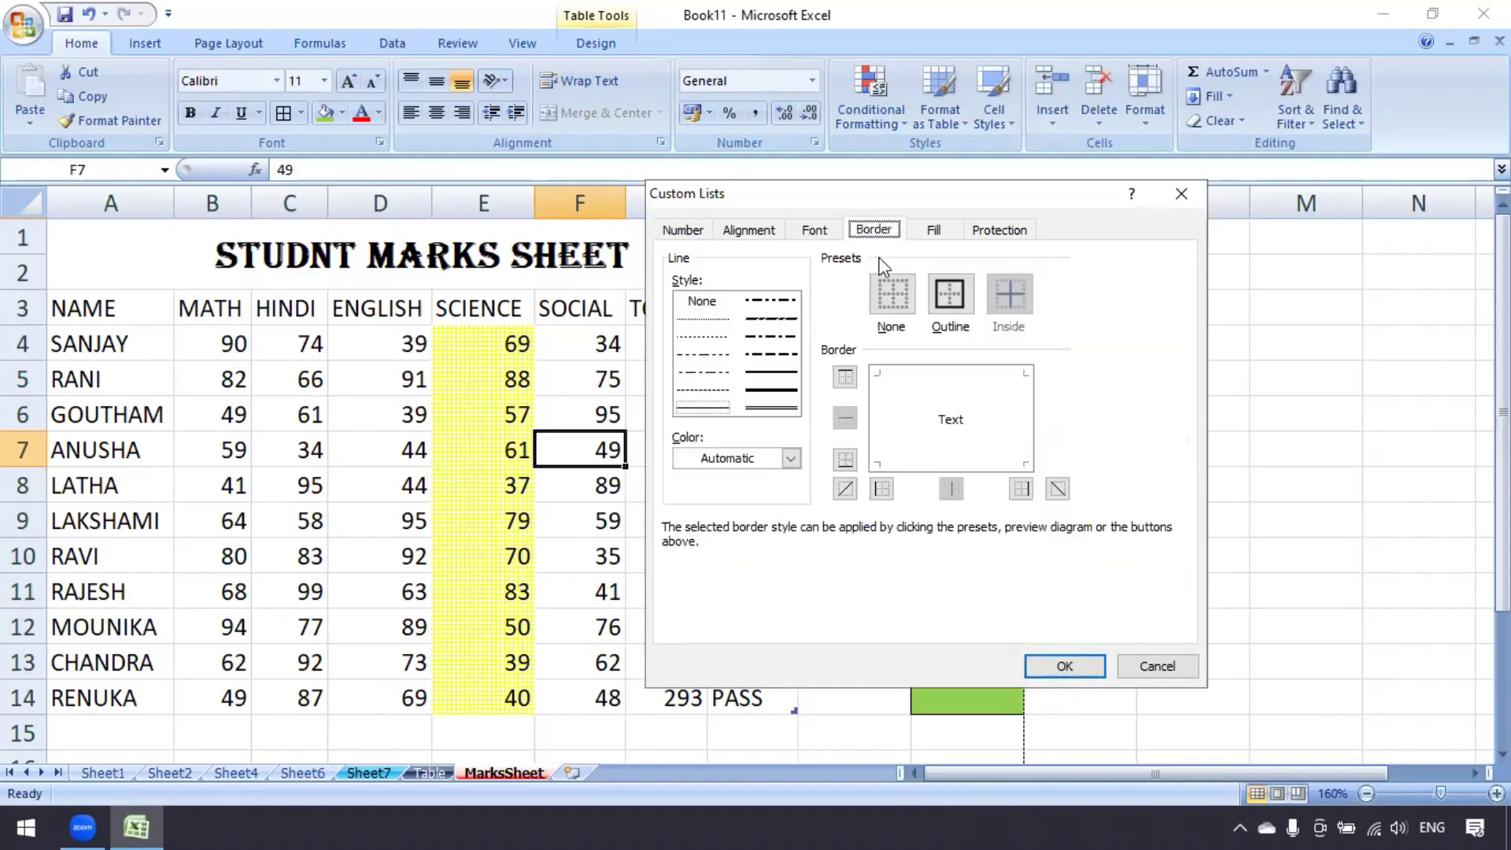
{"action": "left_click", "coordinate": [938, 232]}
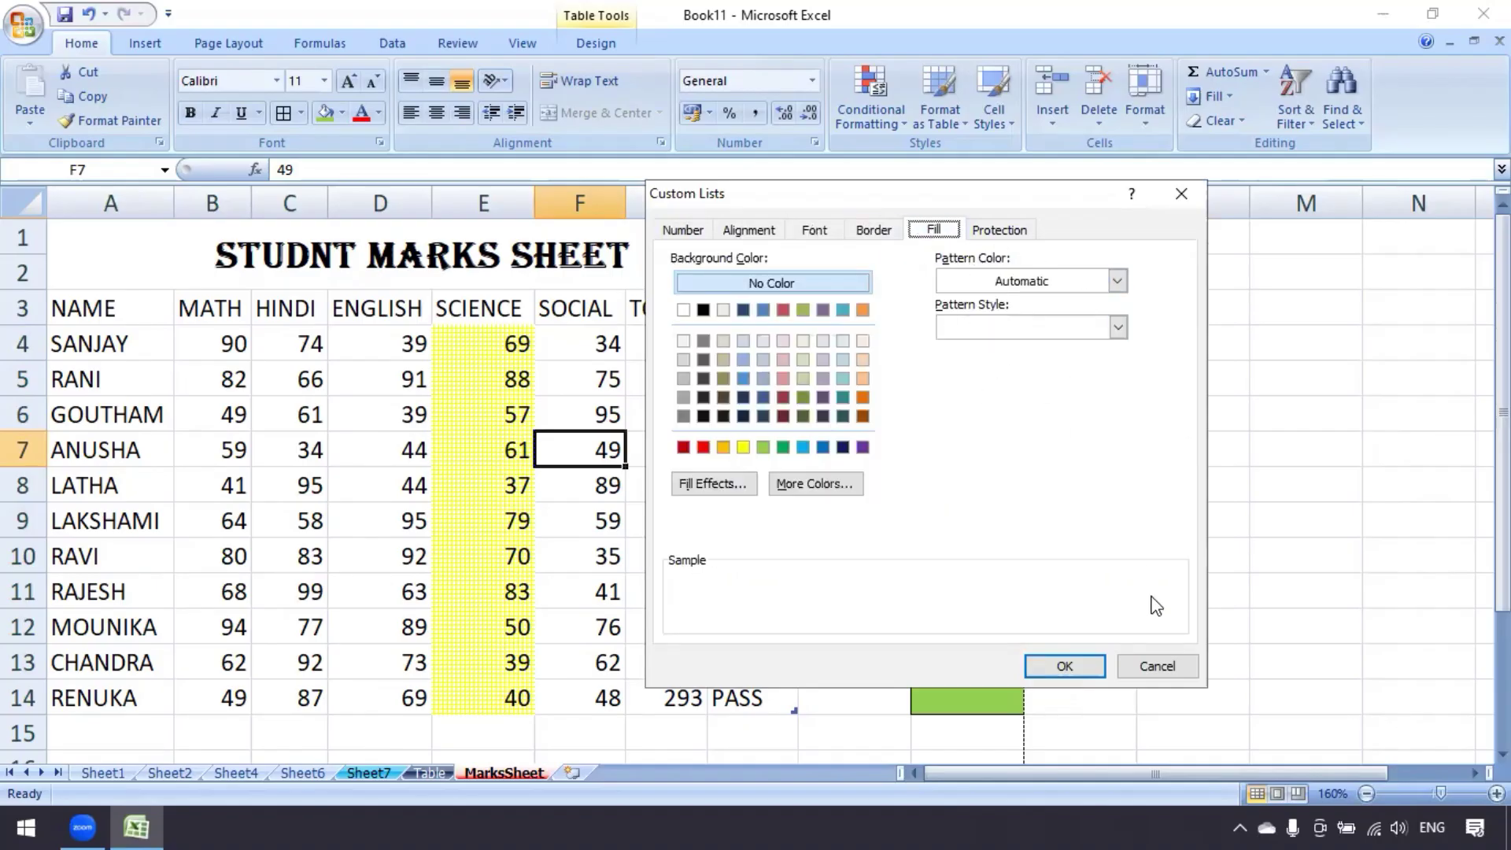
{"action": "left_click", "coordinate": [1149, 661]}
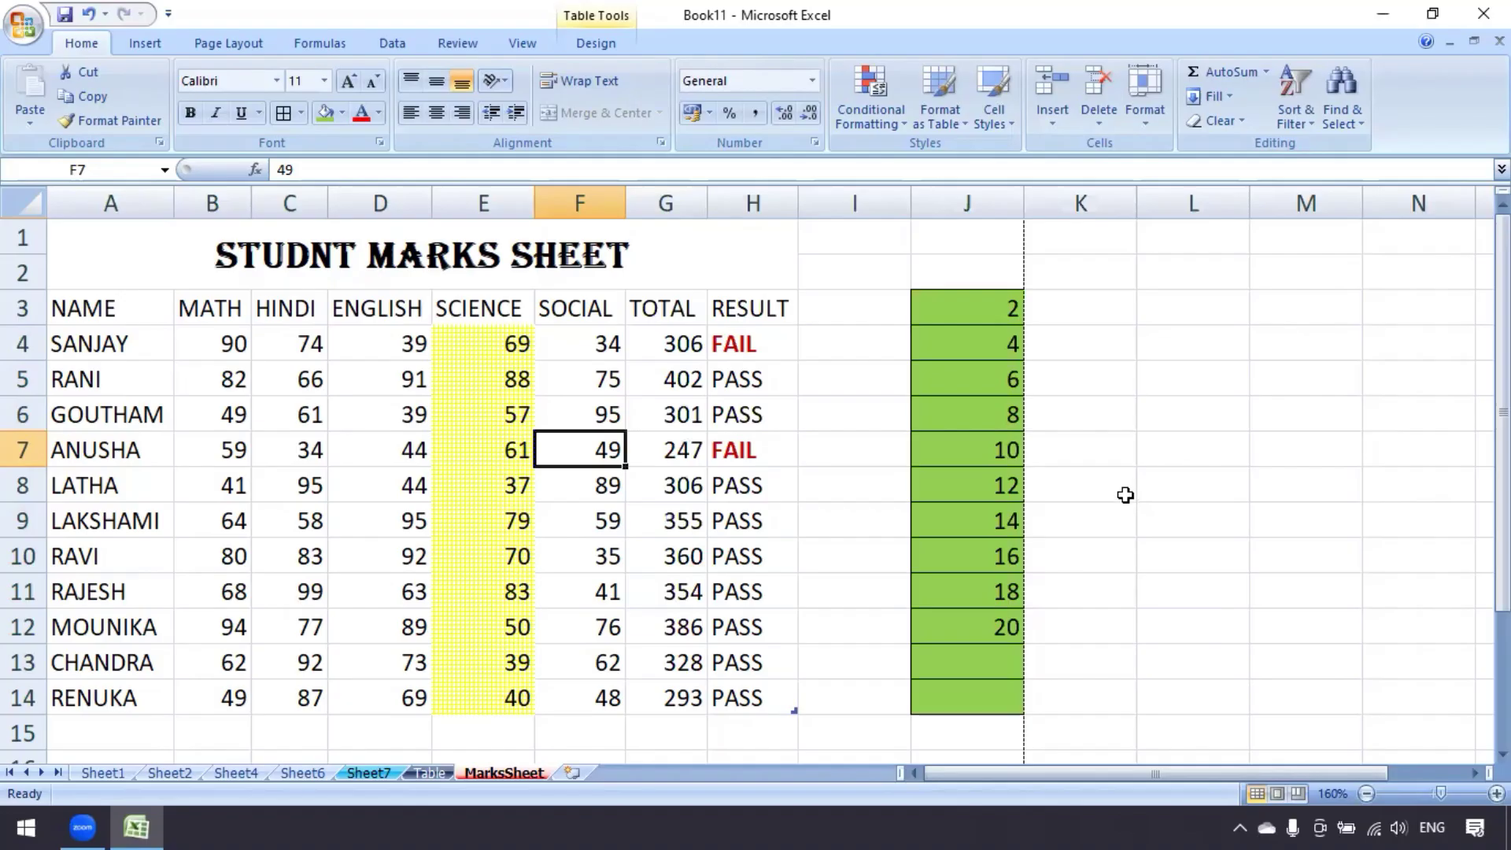
{"action": "left_click", "coordinate": [1145, 126]}
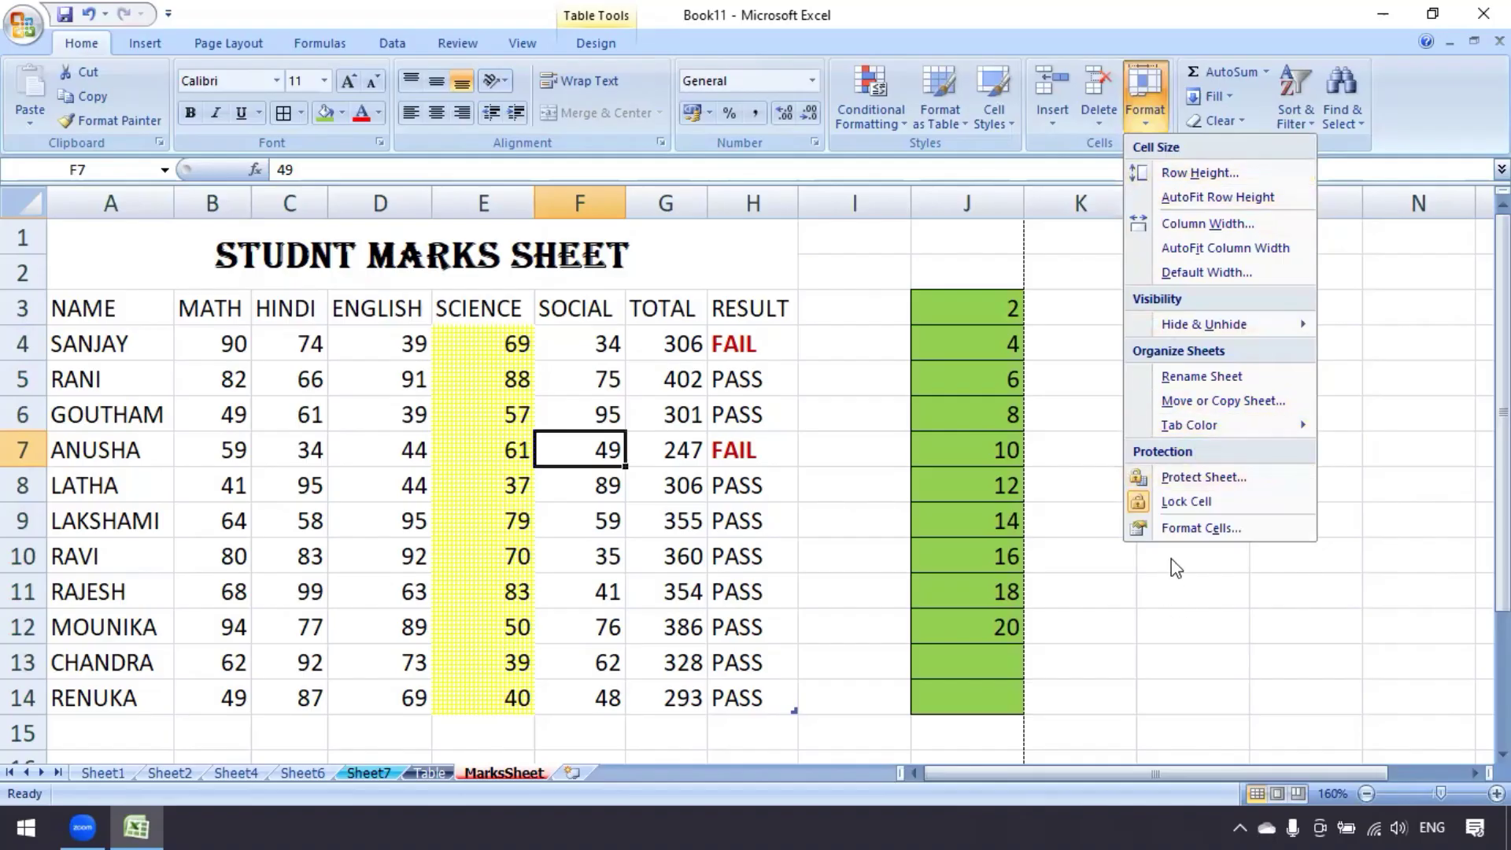
{"action": "left_click", "coordinate": [1149, 595]}
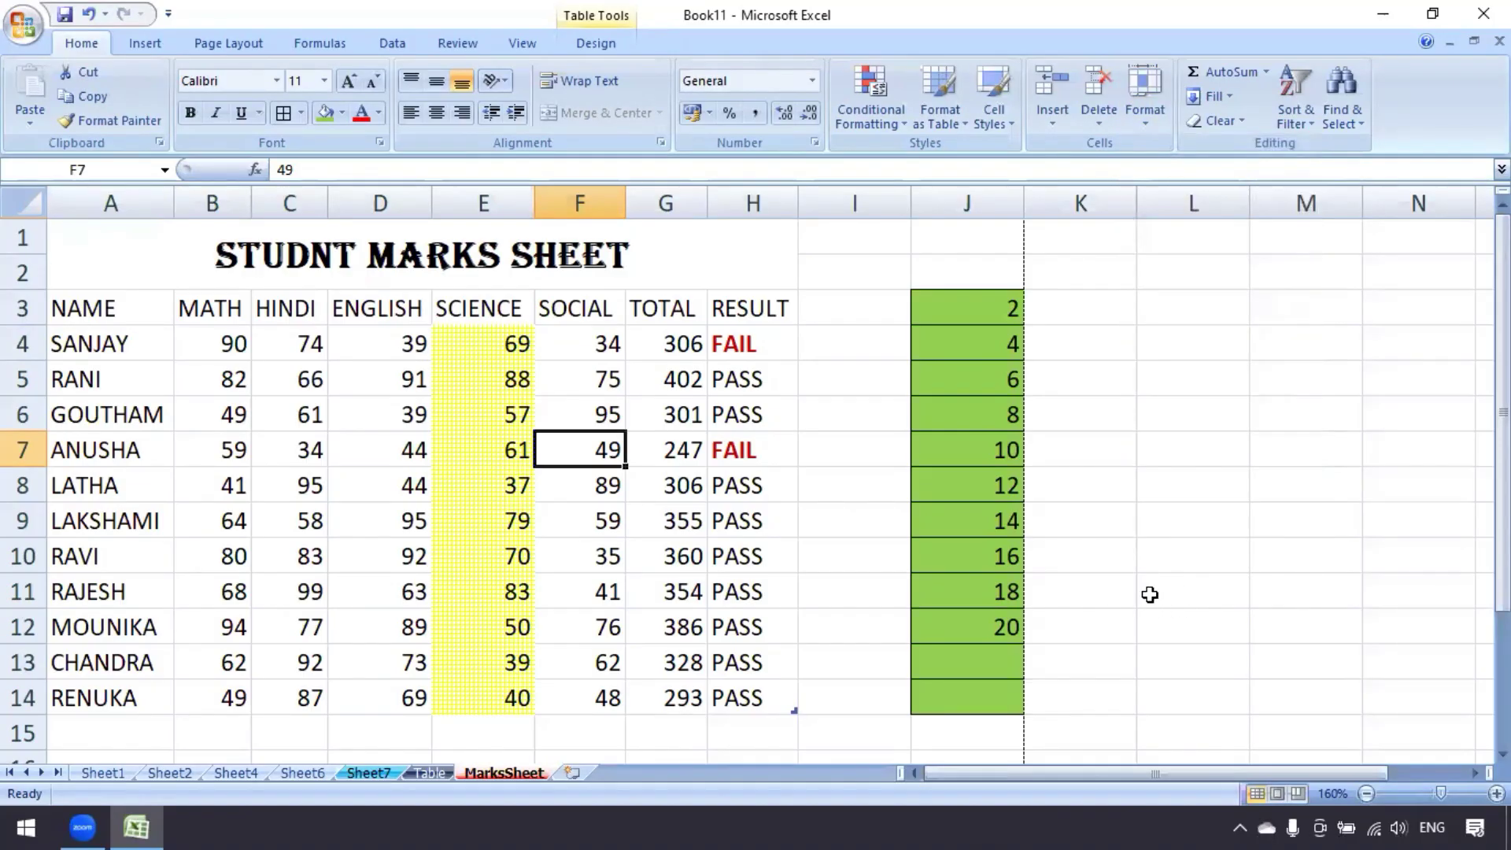